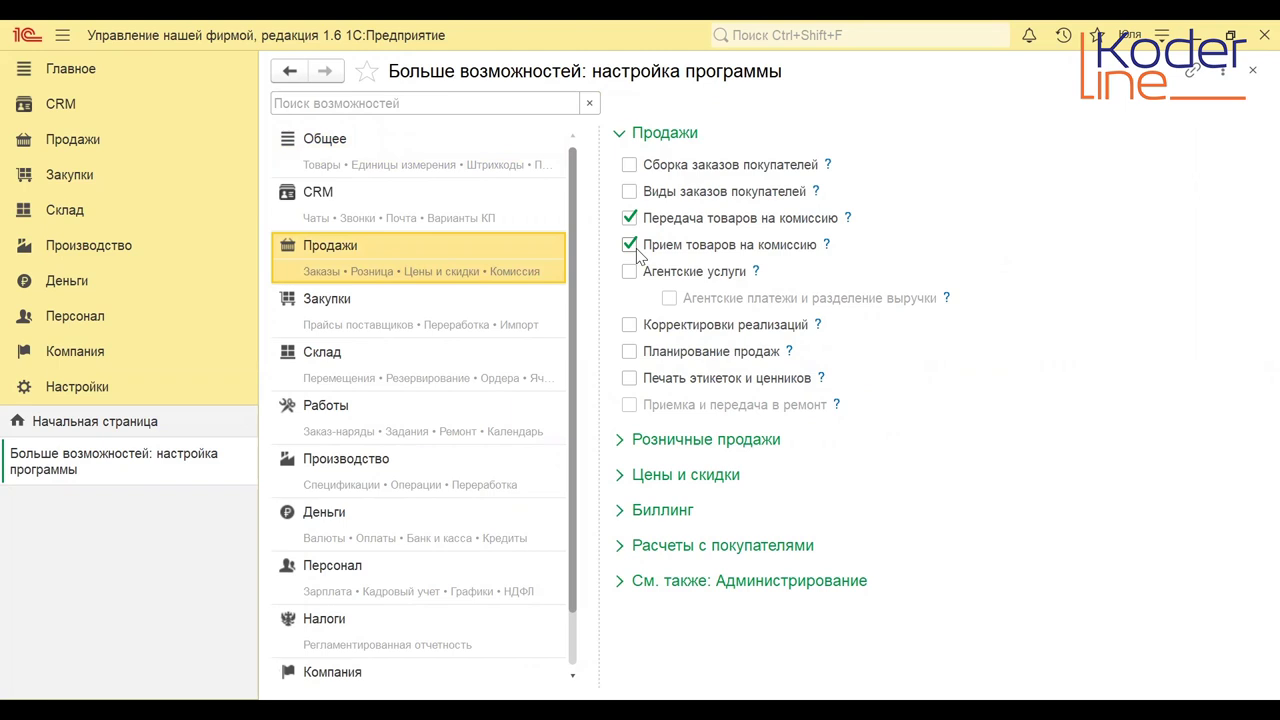
# Review the Закупки program options and open the Комитент card from the Контрагенты directory.
pyautogui.click(376, 329)
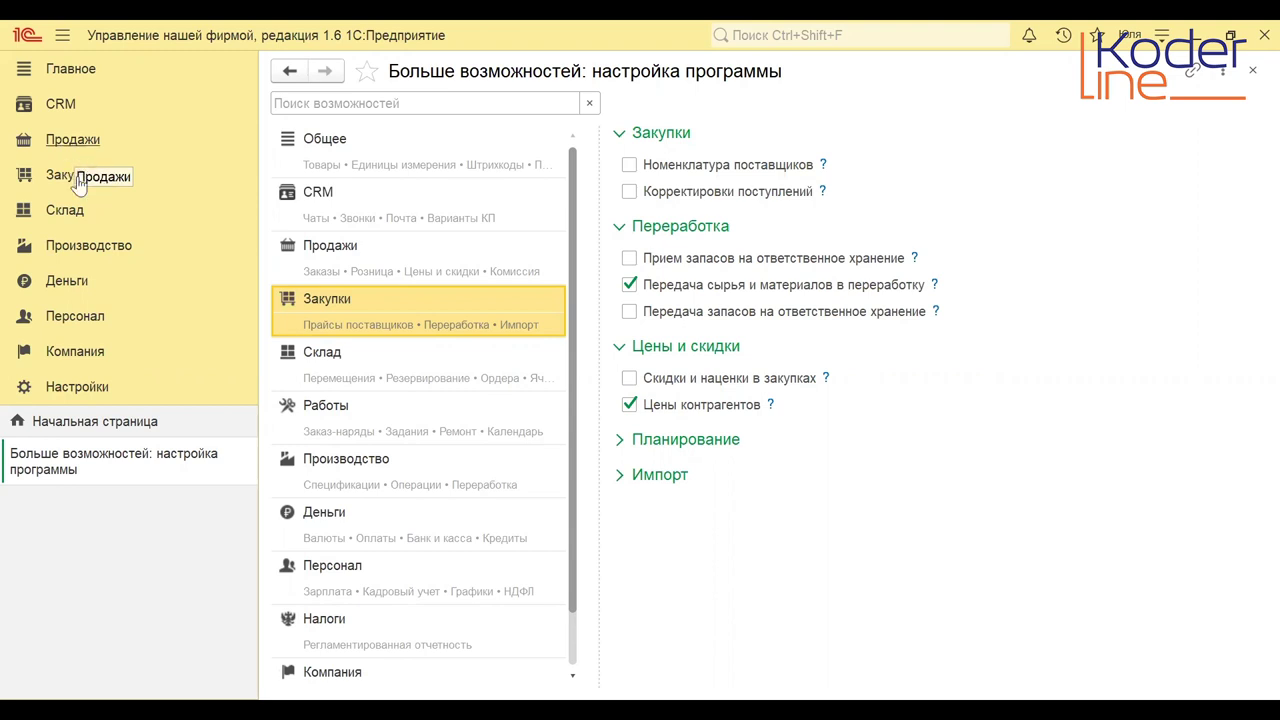
pyautogui.click(80, 387)
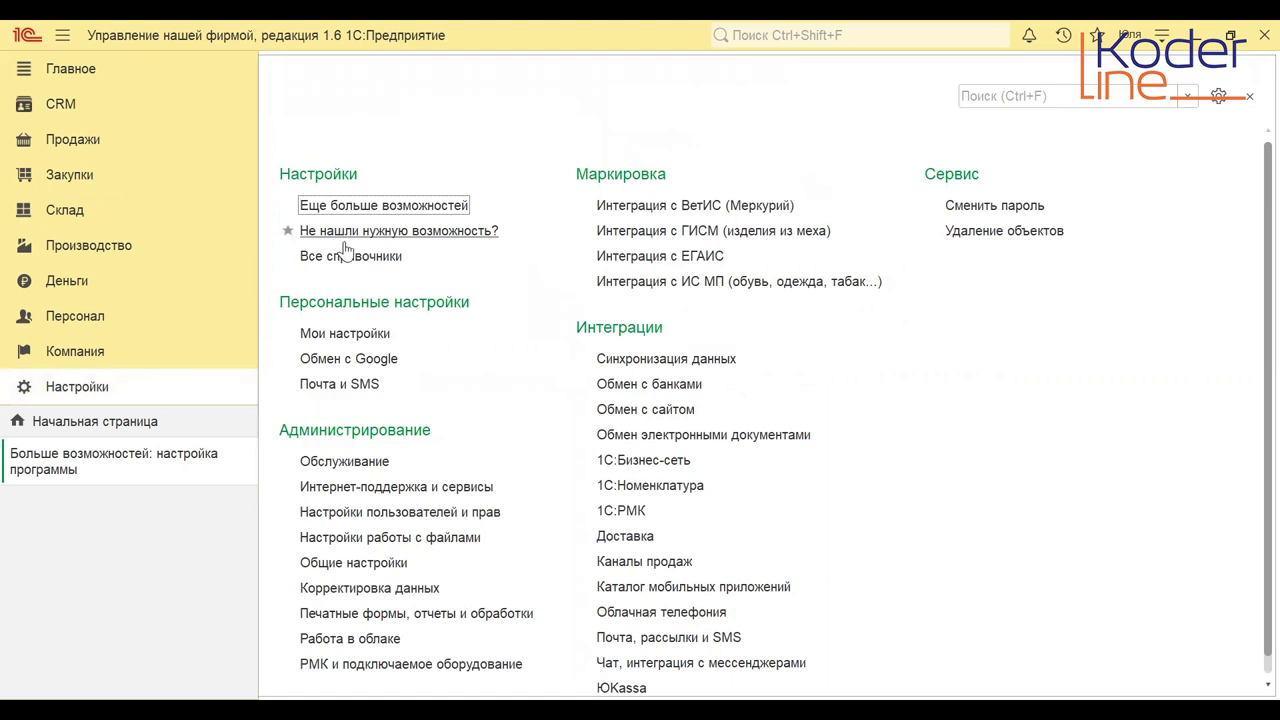
pyautogui.click(349, 257)
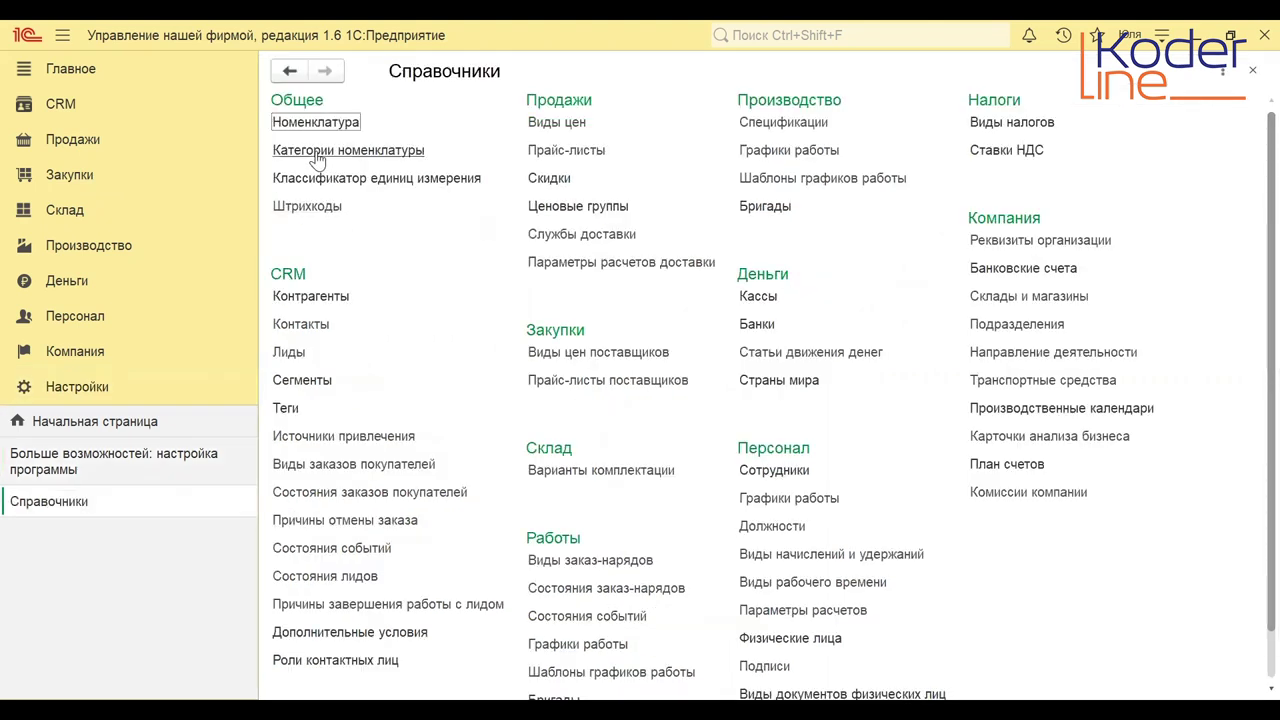
pyautogui.click(322, 296)
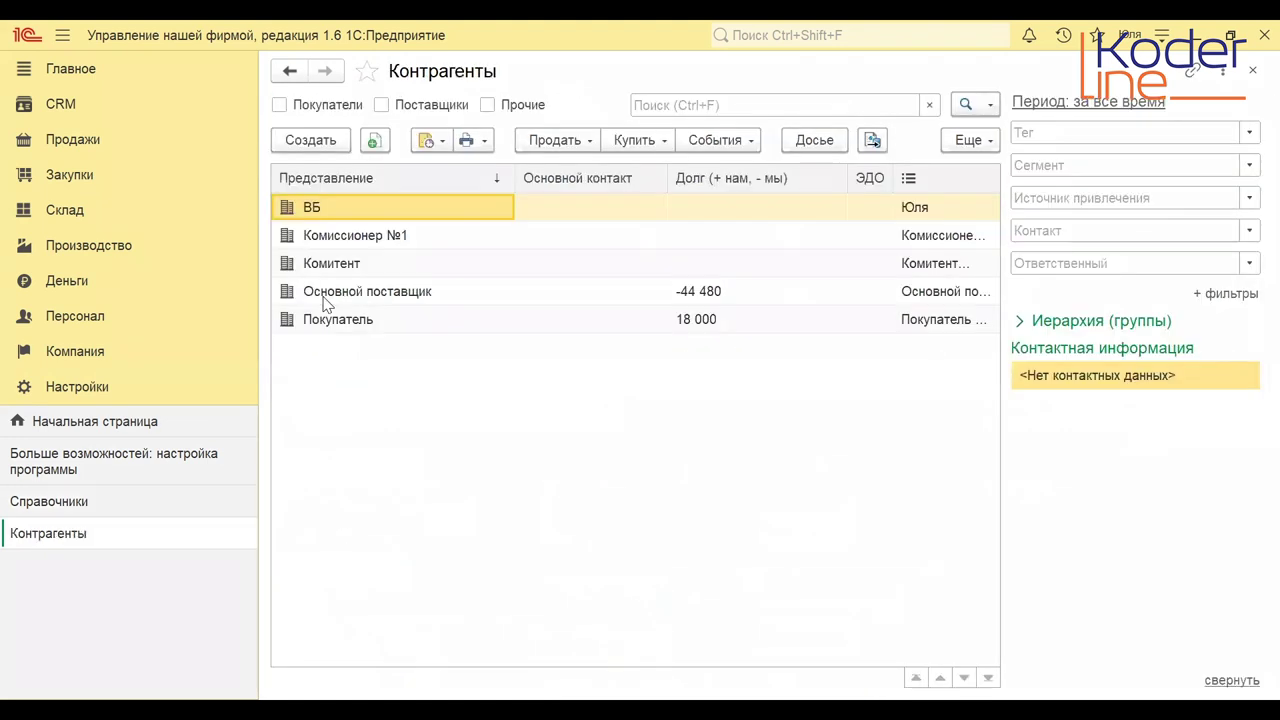
pyautogui.click(352, 263)
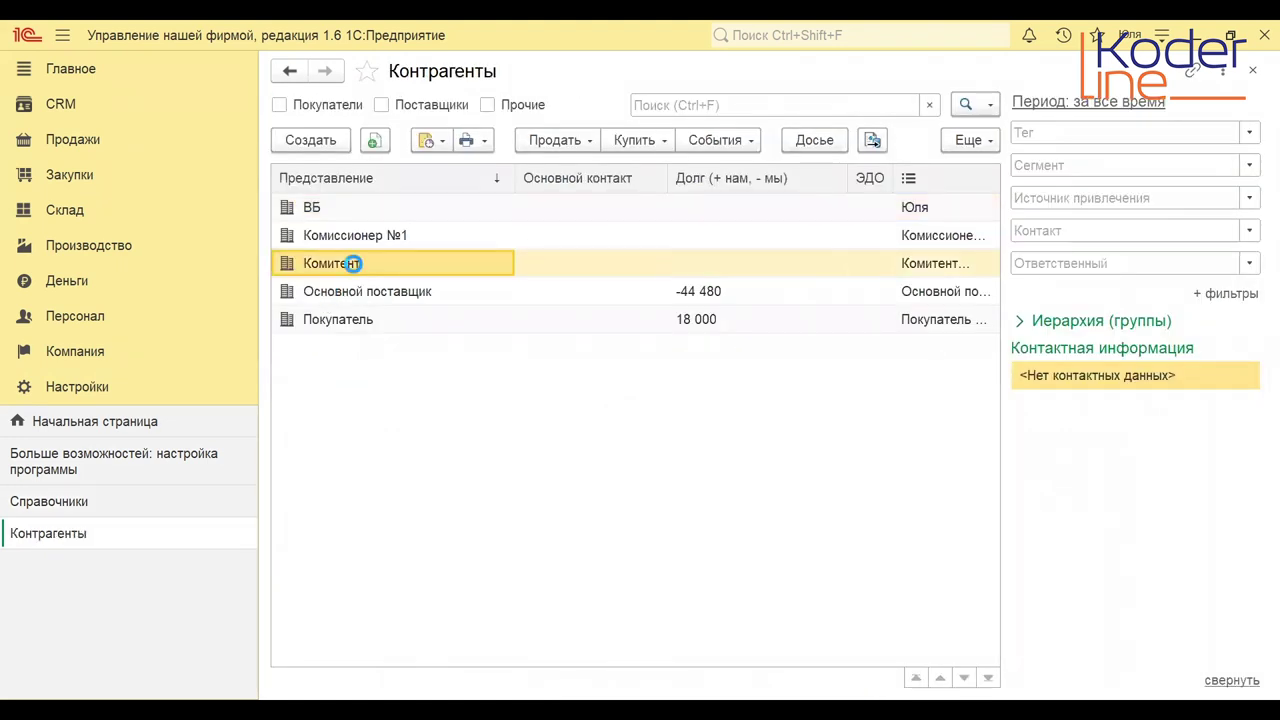
pyautogui.doubleClick(352, 263)
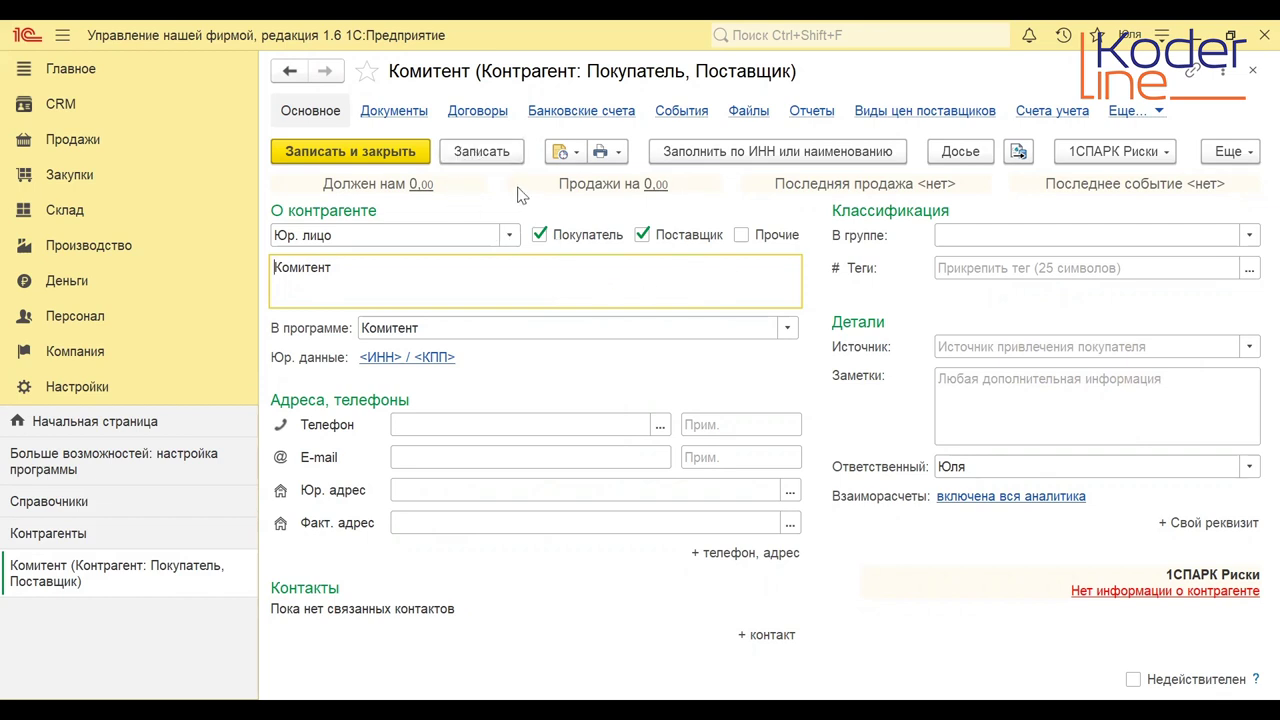
# Open Основной договор from the Комитент counterparty's contracts and check its contract type.
pyautogui.click(484, 112)
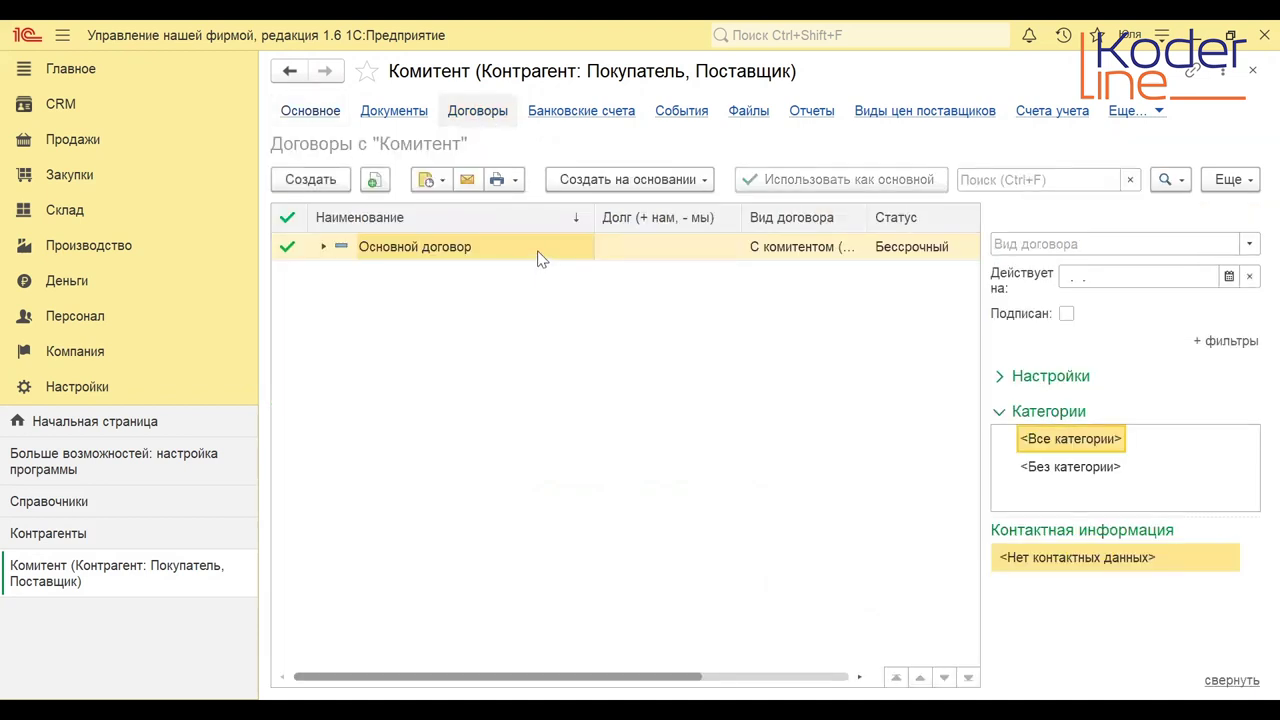
pyautogui.click(537, 250)
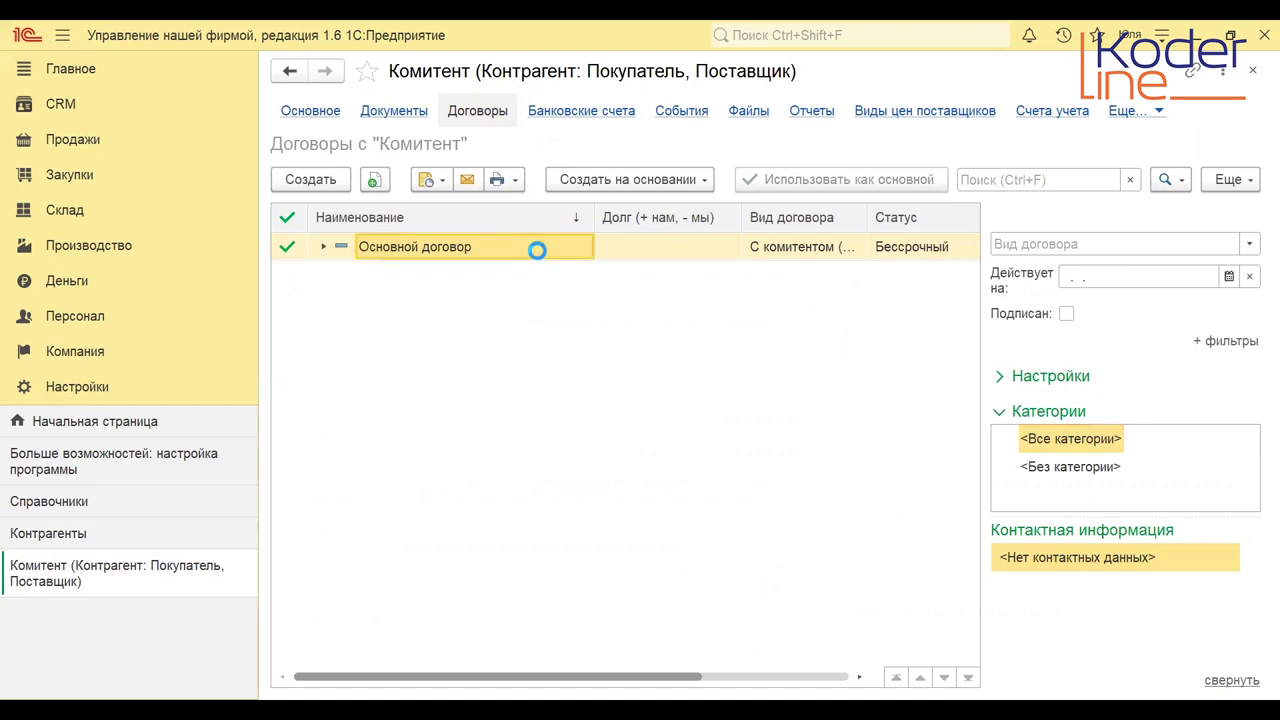
pyautogui.doubleClick(537, 250)
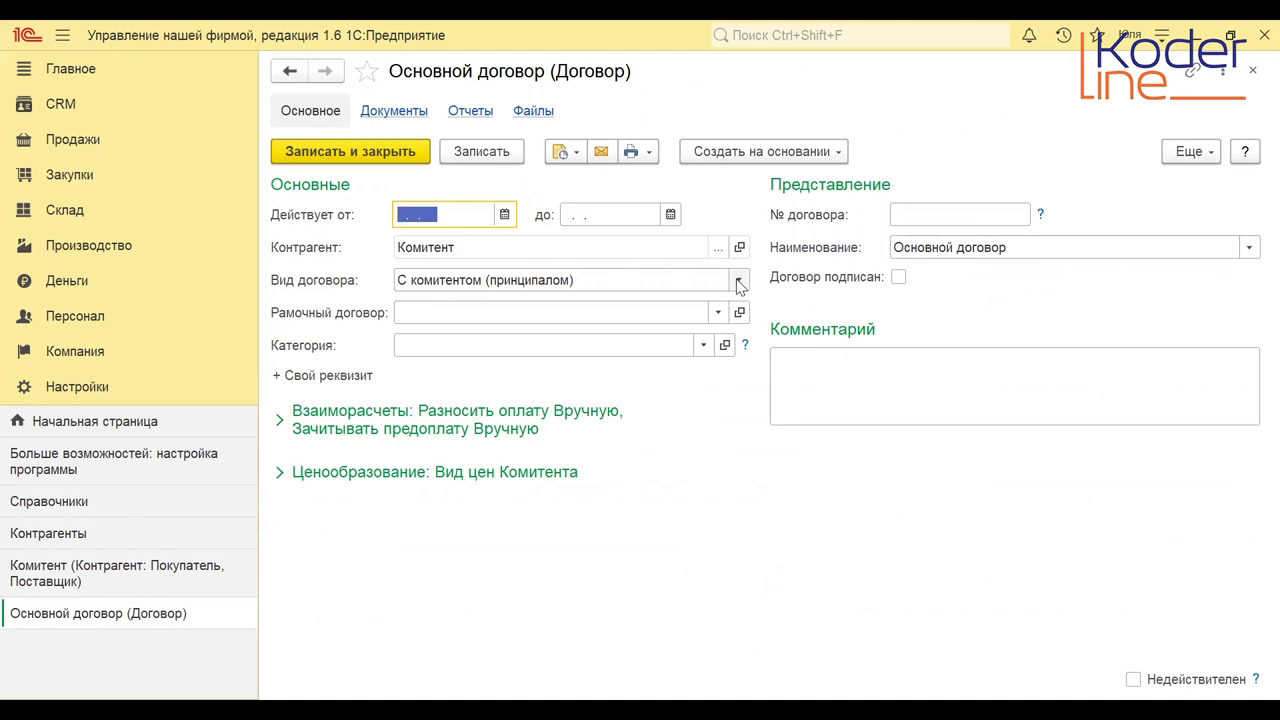
pyautogui.click(738, 284)
pyautogui.click(738, 284)
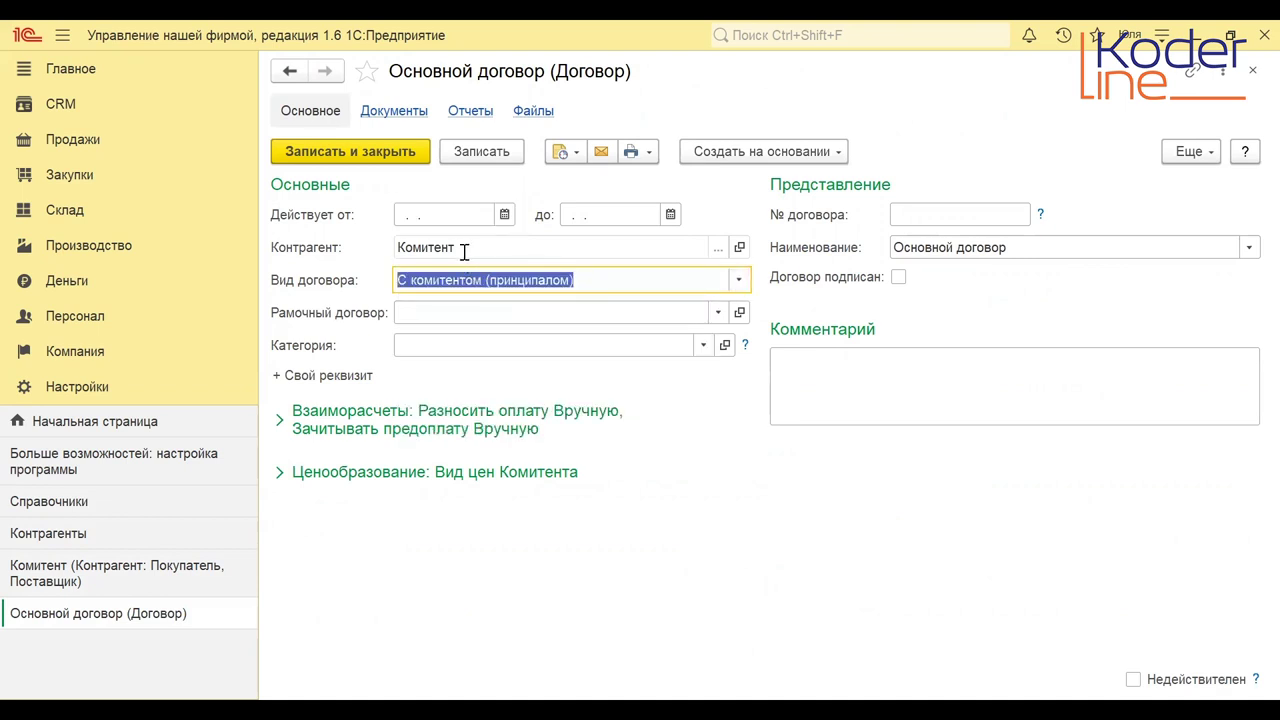
# Examine the contract's Взаиморасчеты and Ценообразование settings, including both price types, and close the contract.
pyautogui.click(281, 422)
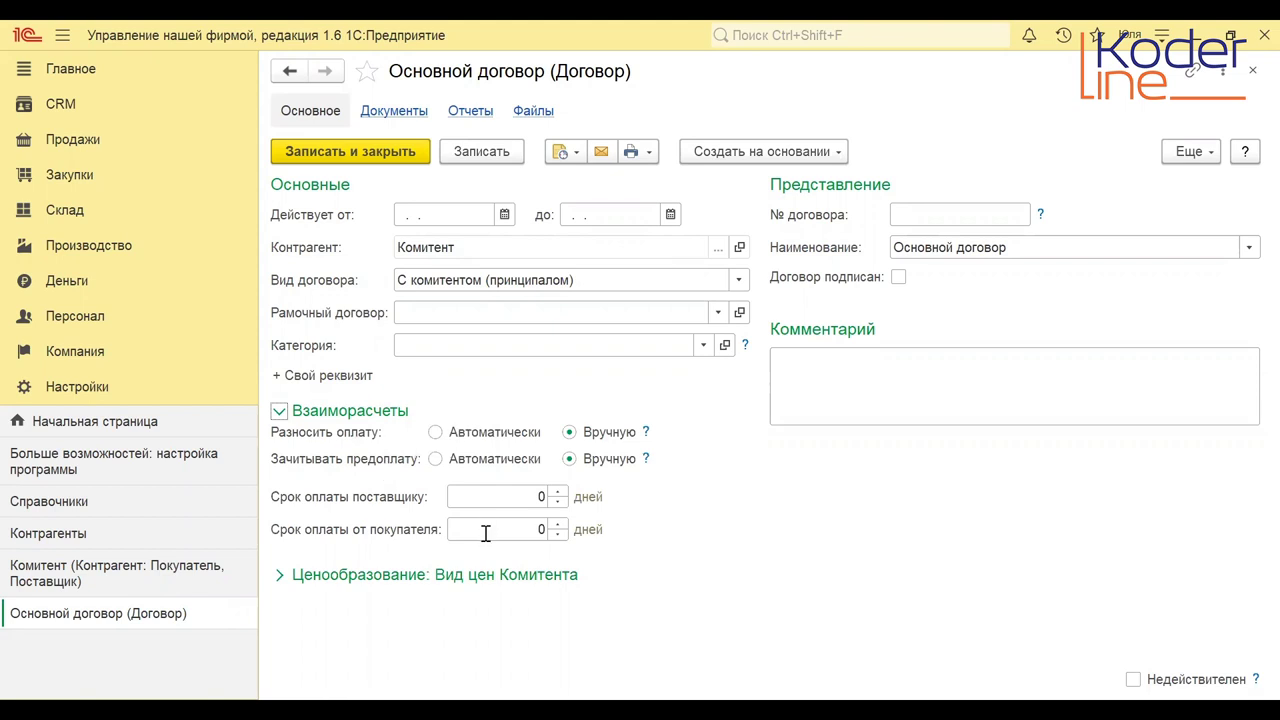
pyautogui.click(278, 418)
pyautogui.click(280, 472)
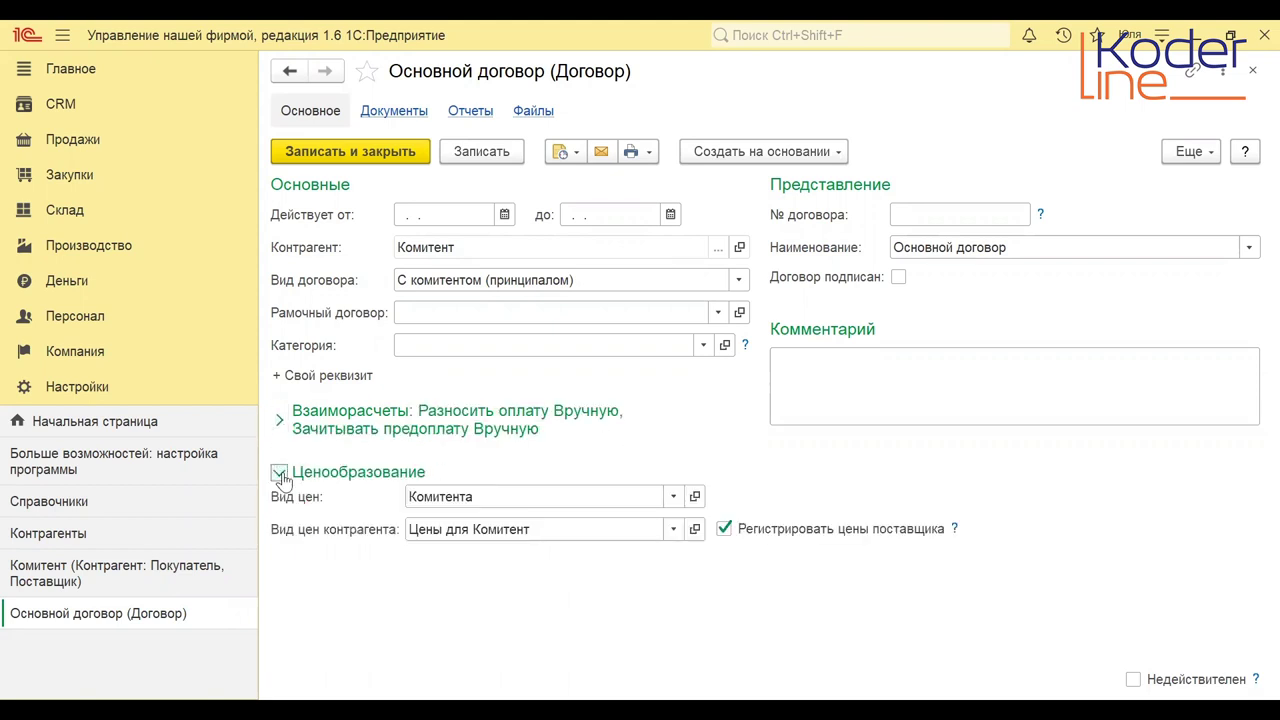
pyautogui.click(560, 498)
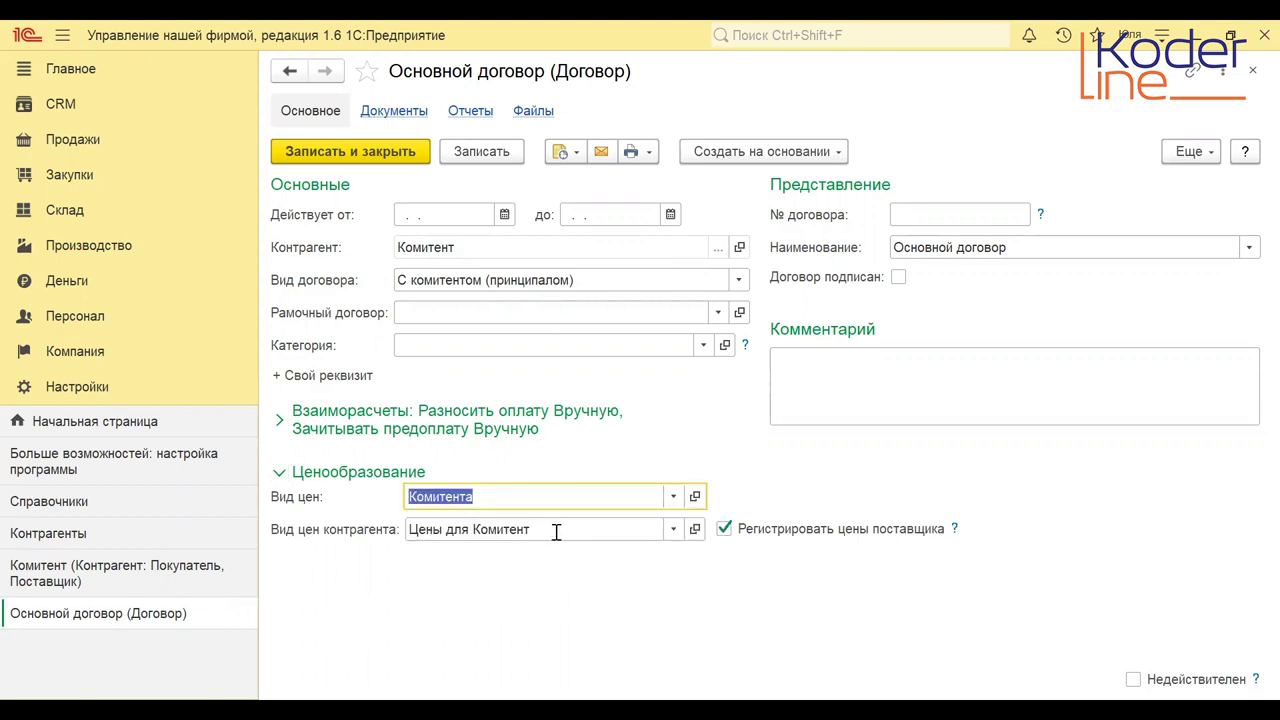
pyautogui.moveTo(565, 532)
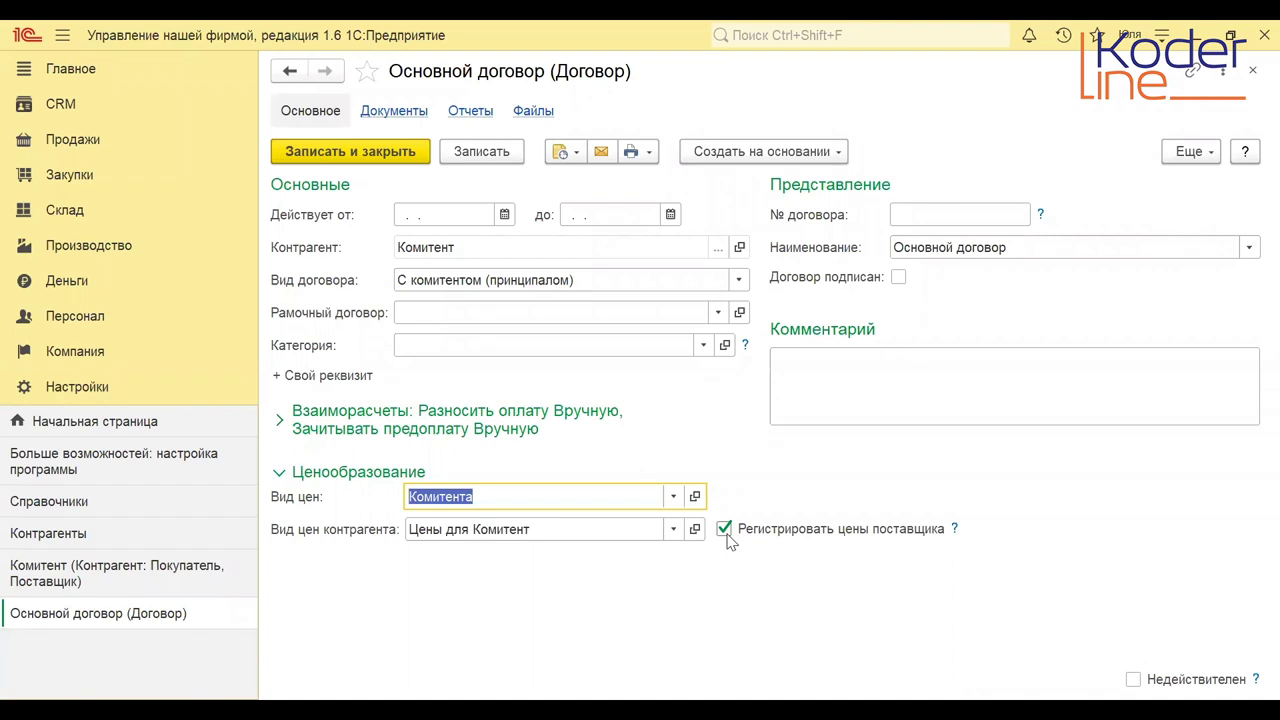
pyautogui.click(1253, 72)
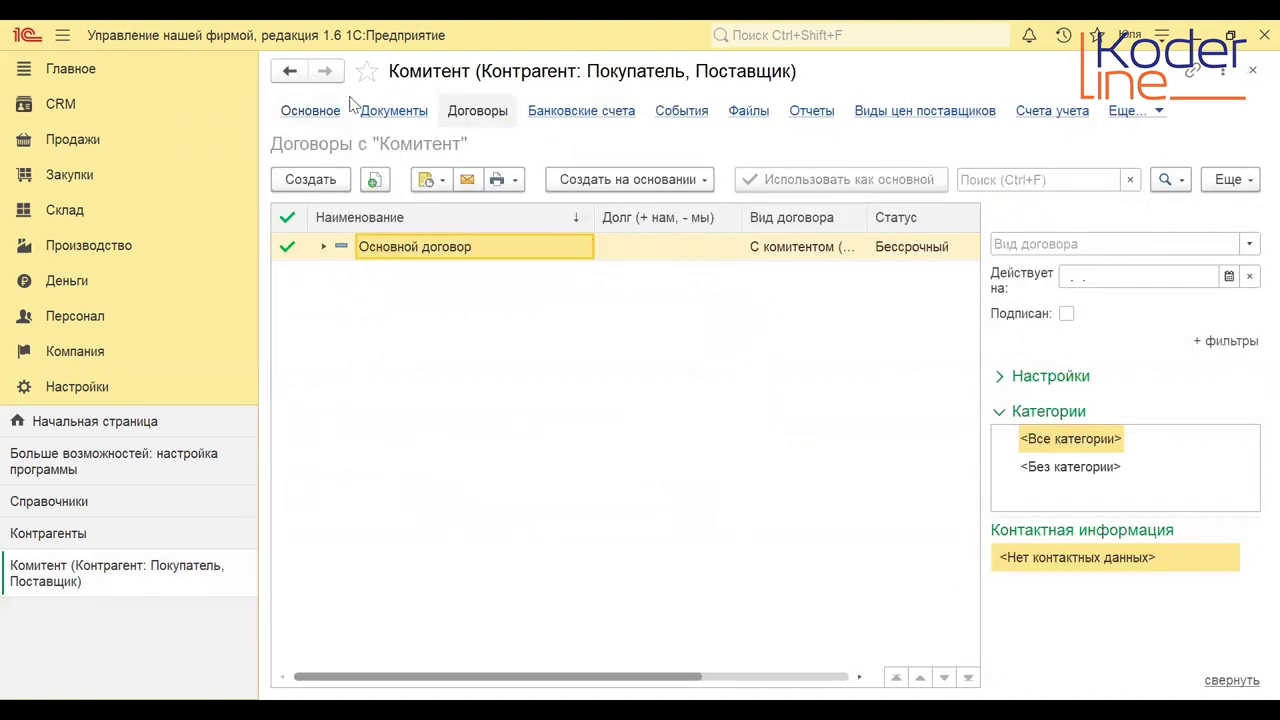
# Examine the settlement analytics settings on the Комитент card's main page and close the card.
pyautogui.click(310, 112)
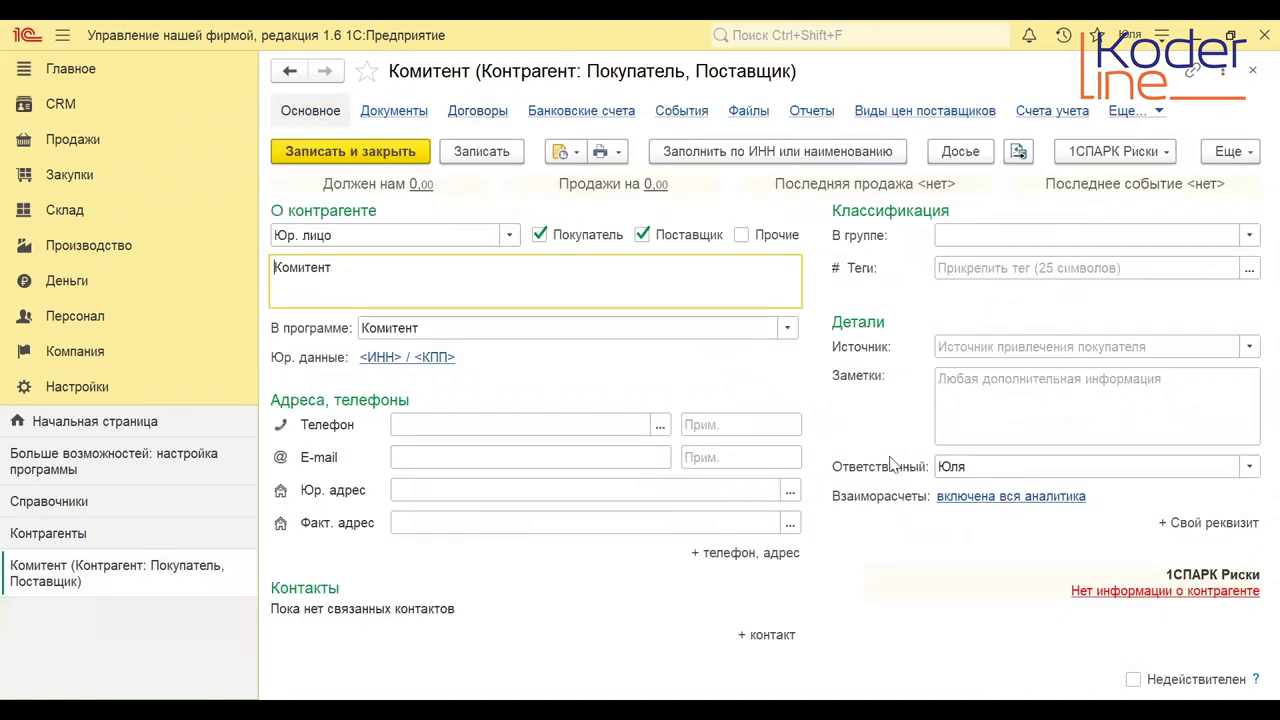
pyautogui.click(953, 497)
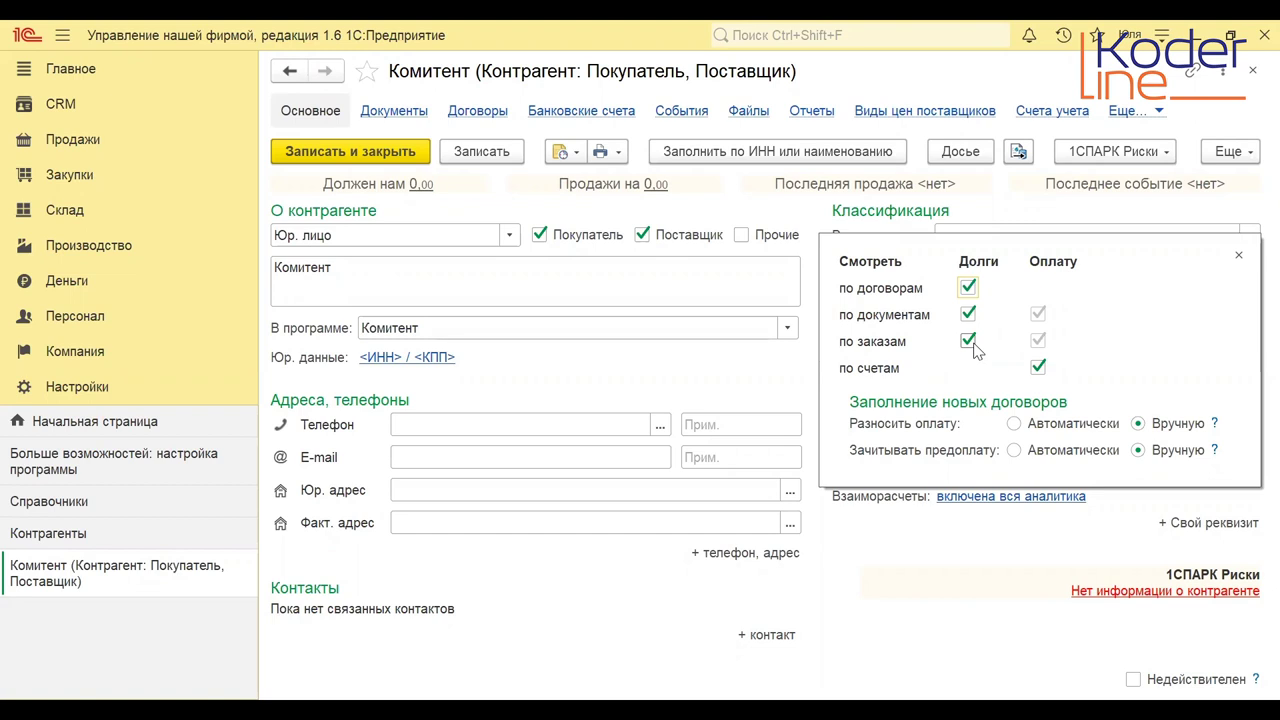
pyautogui.click(1238, 256)
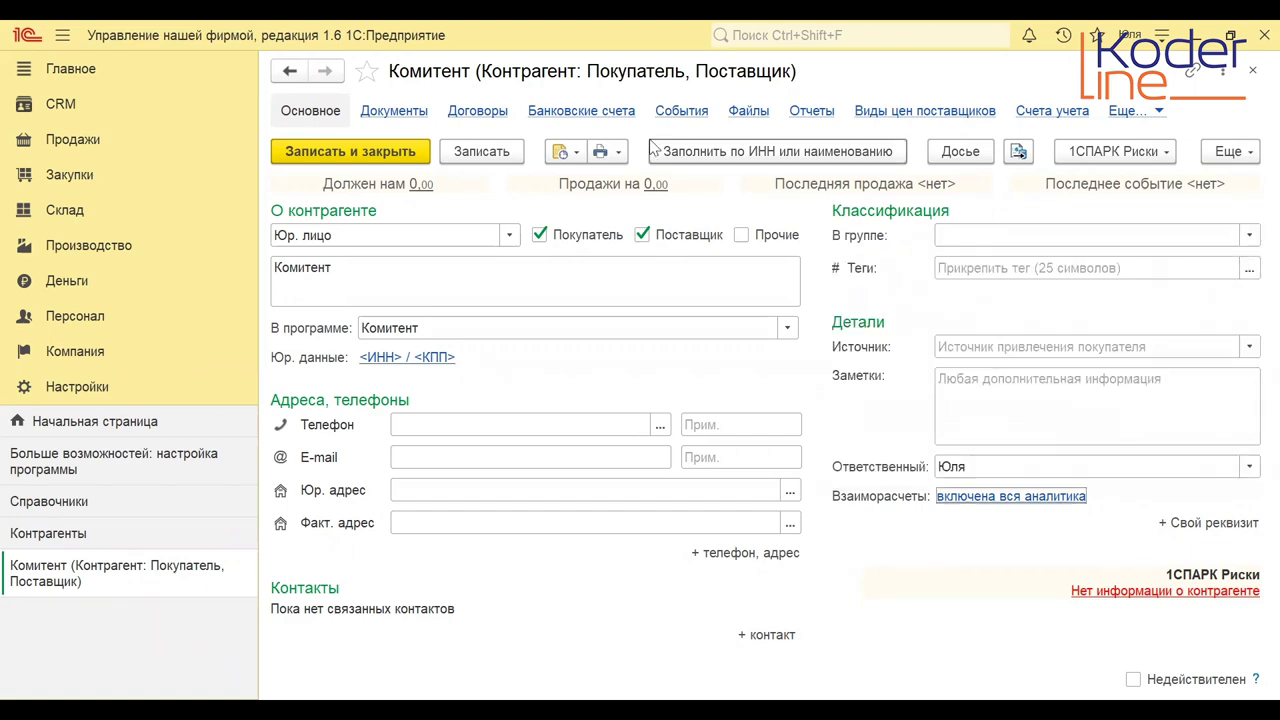
pyautogui.click(1250, 72)
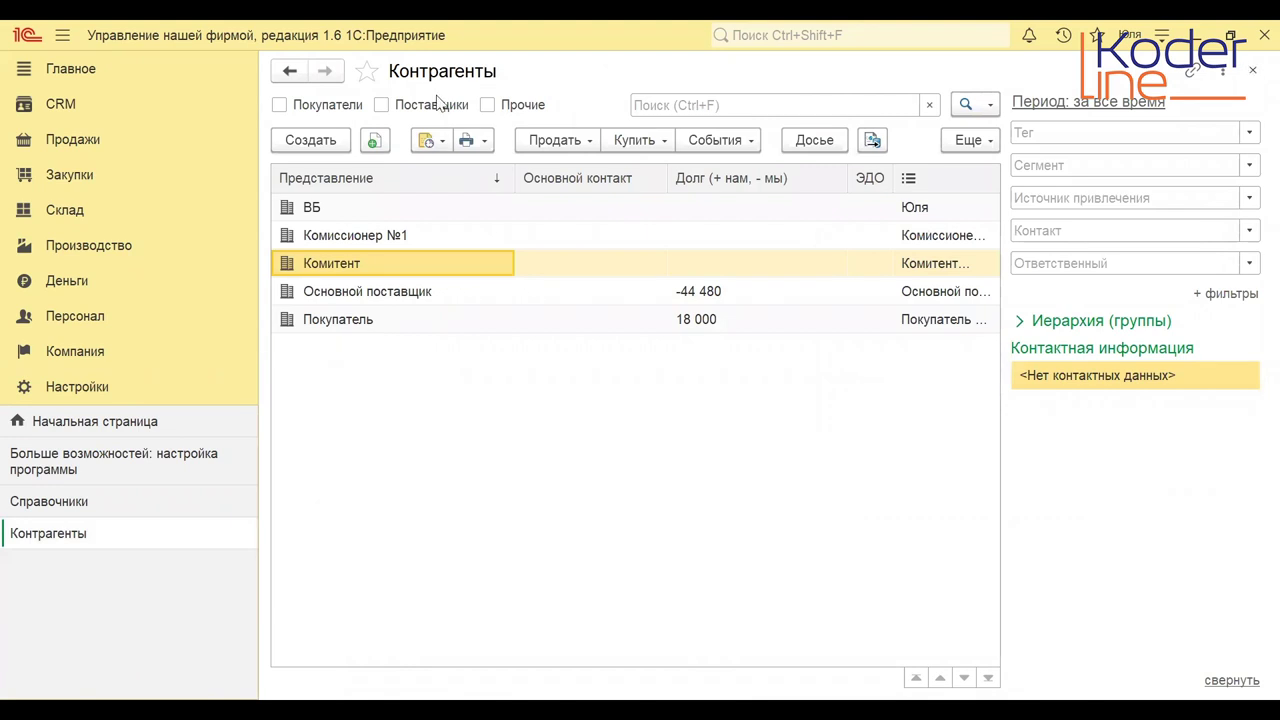
# Create a new Приходная накладная with the operation Прием на комиссию and Комитент as the supplier.
pyautogui.click(68, 177)
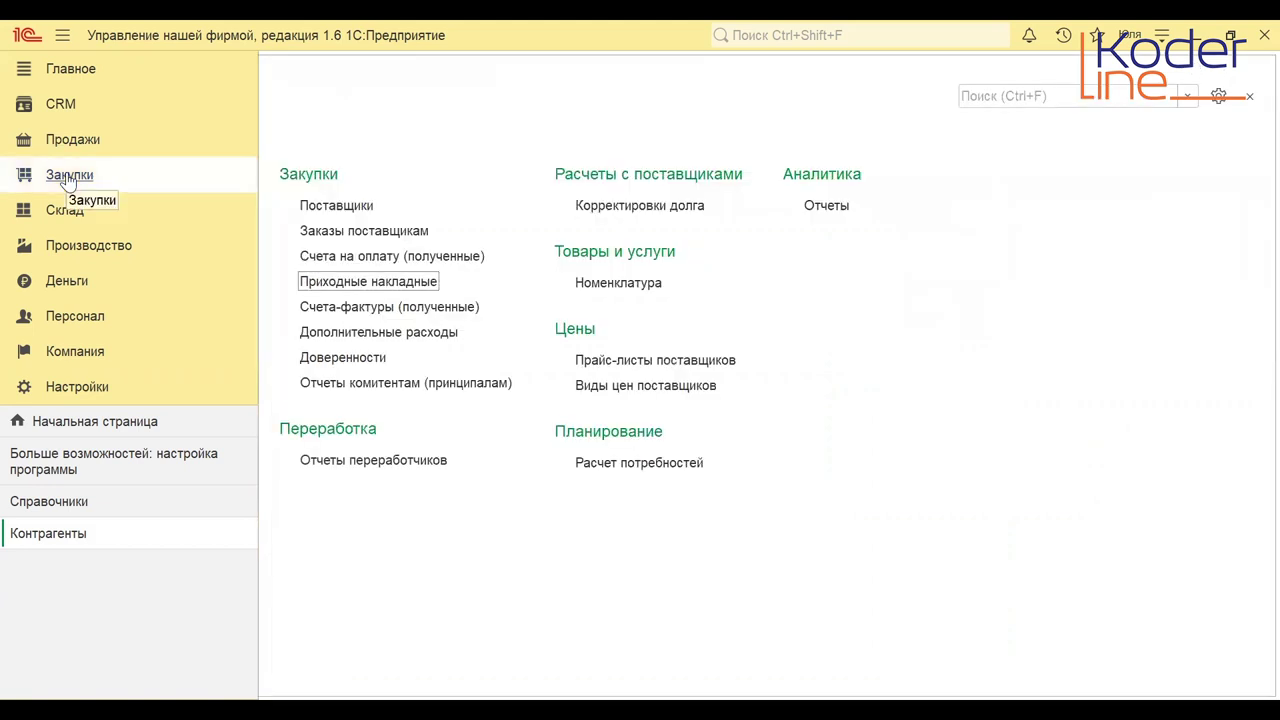
pyautogui.click(399, 286)
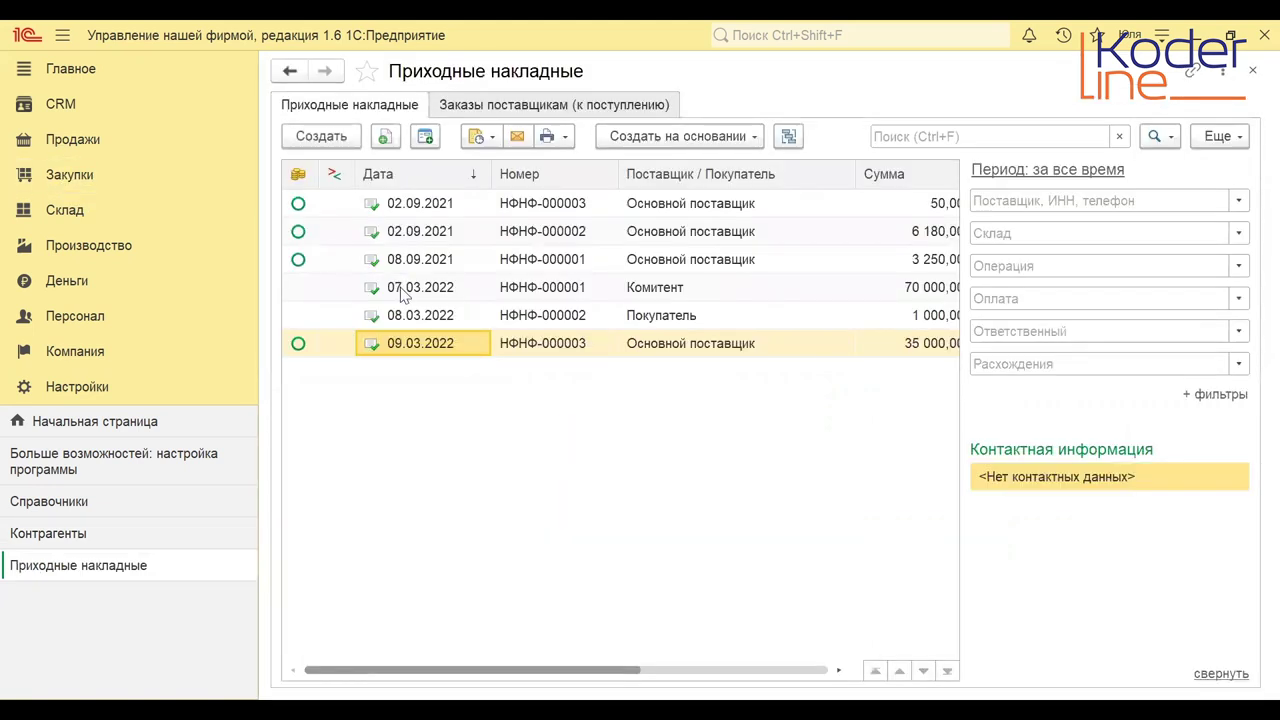
pyautogui.click(336, 136)
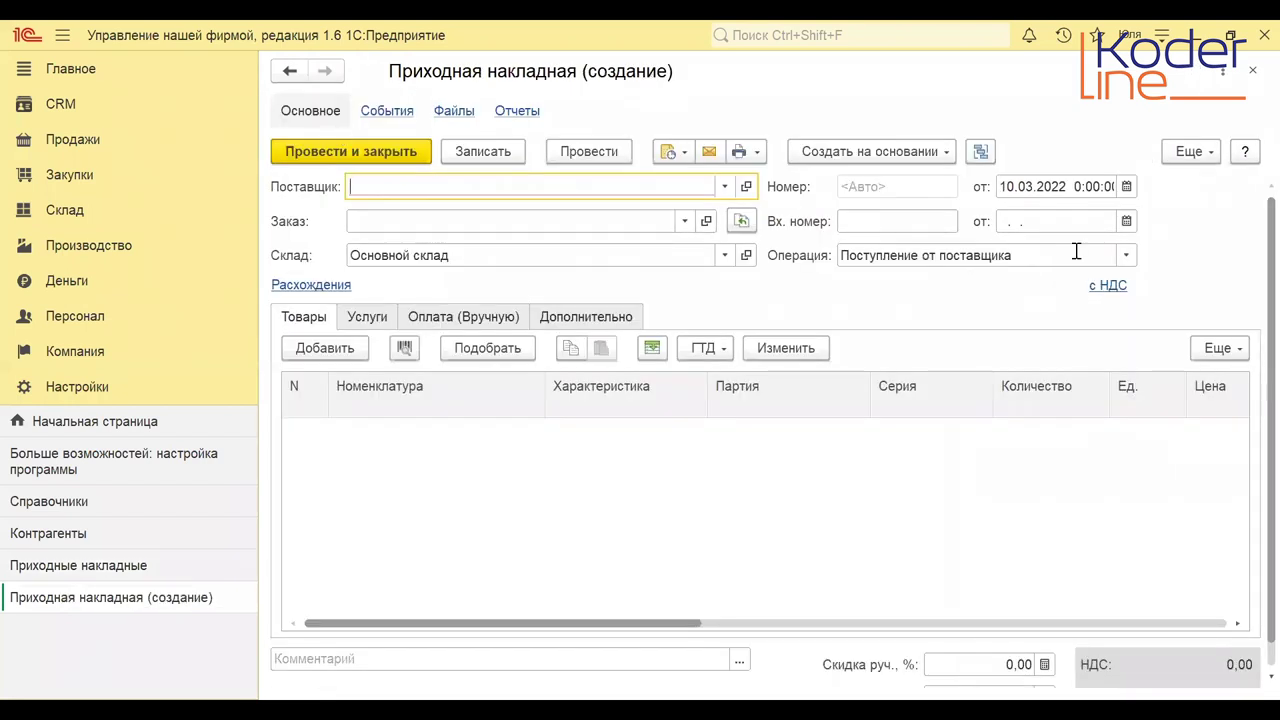
pyautogui.click(1130, 256)
pyautogui.click(1127, 256)
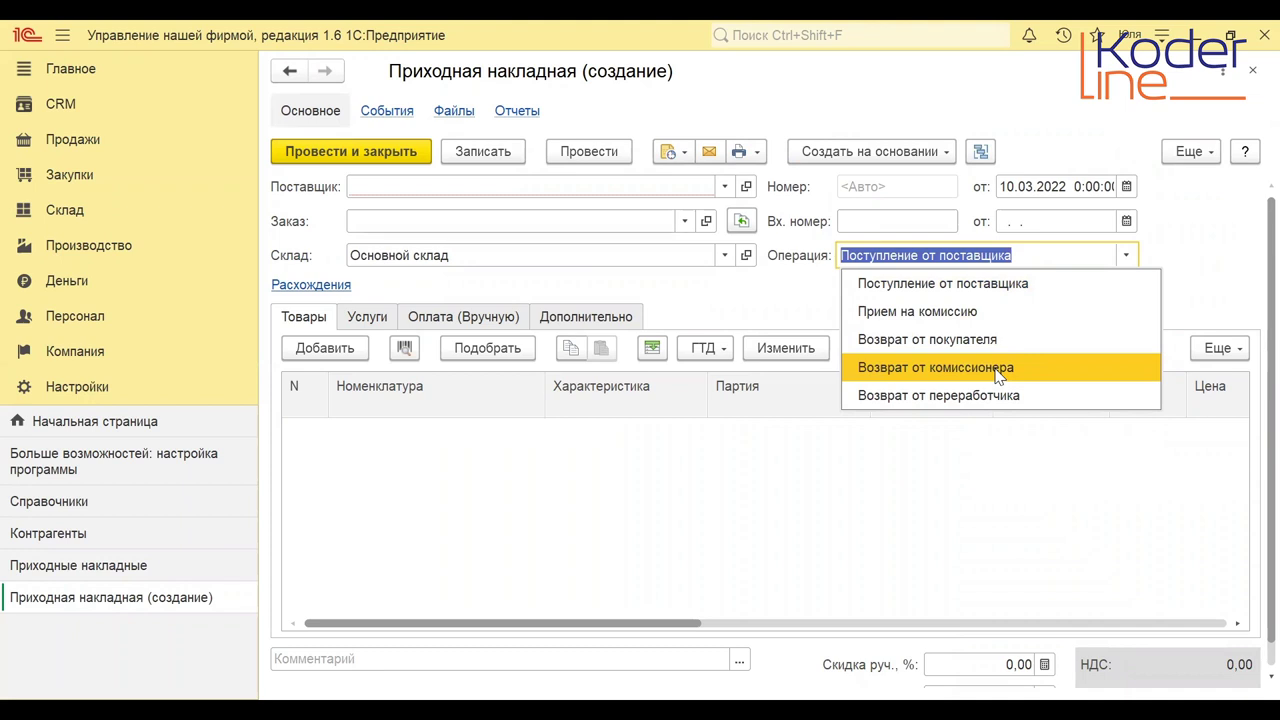
pyautogui.click(985, 312)
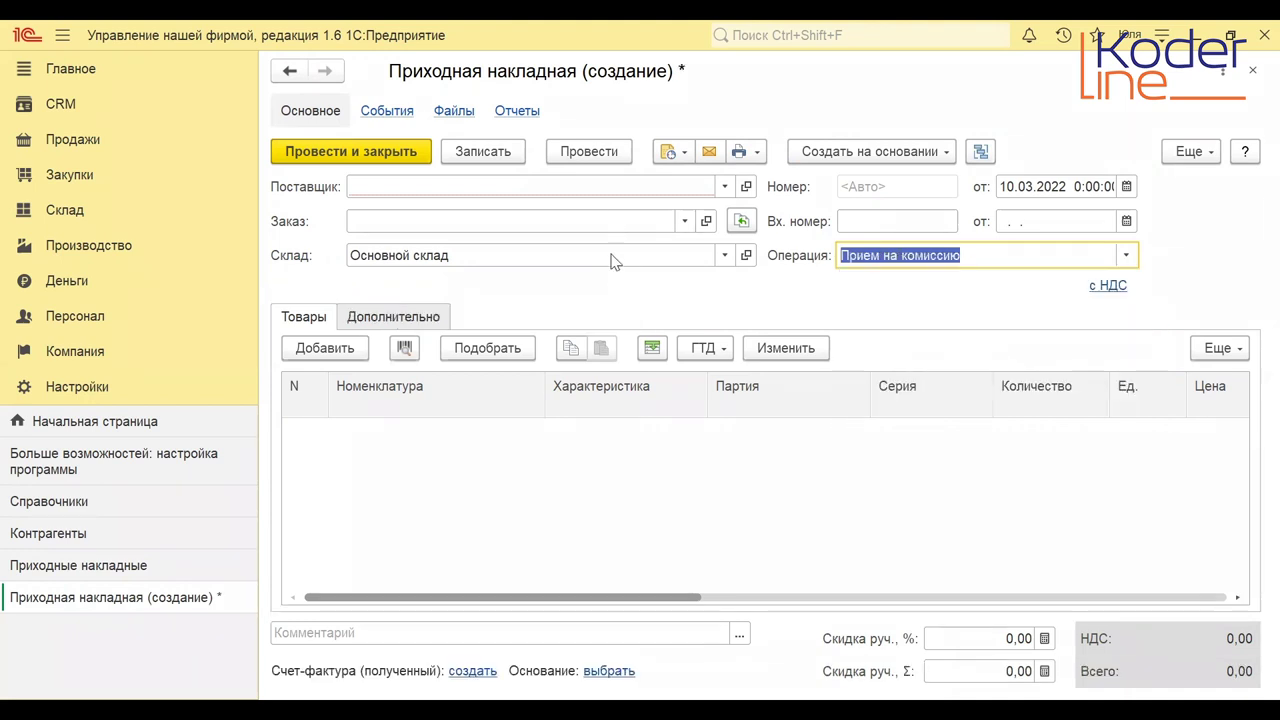
pyautogui.click(613, 184)
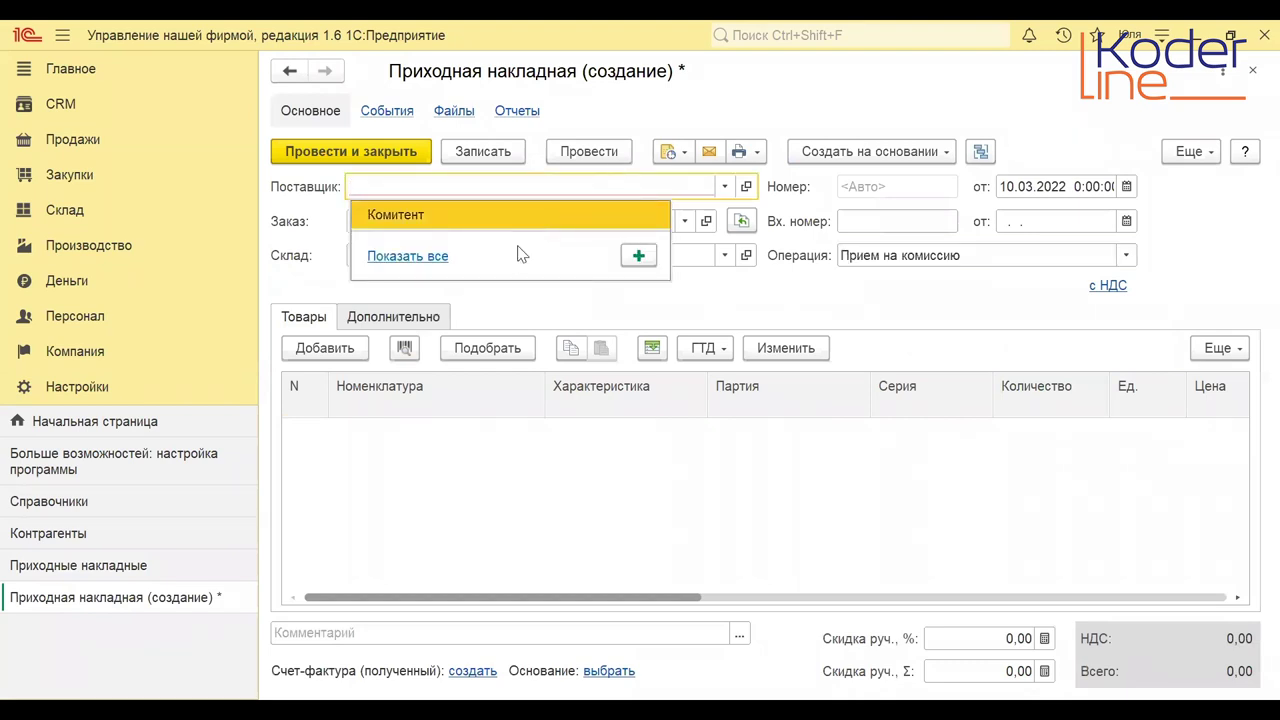
pyautogui.press('Return')
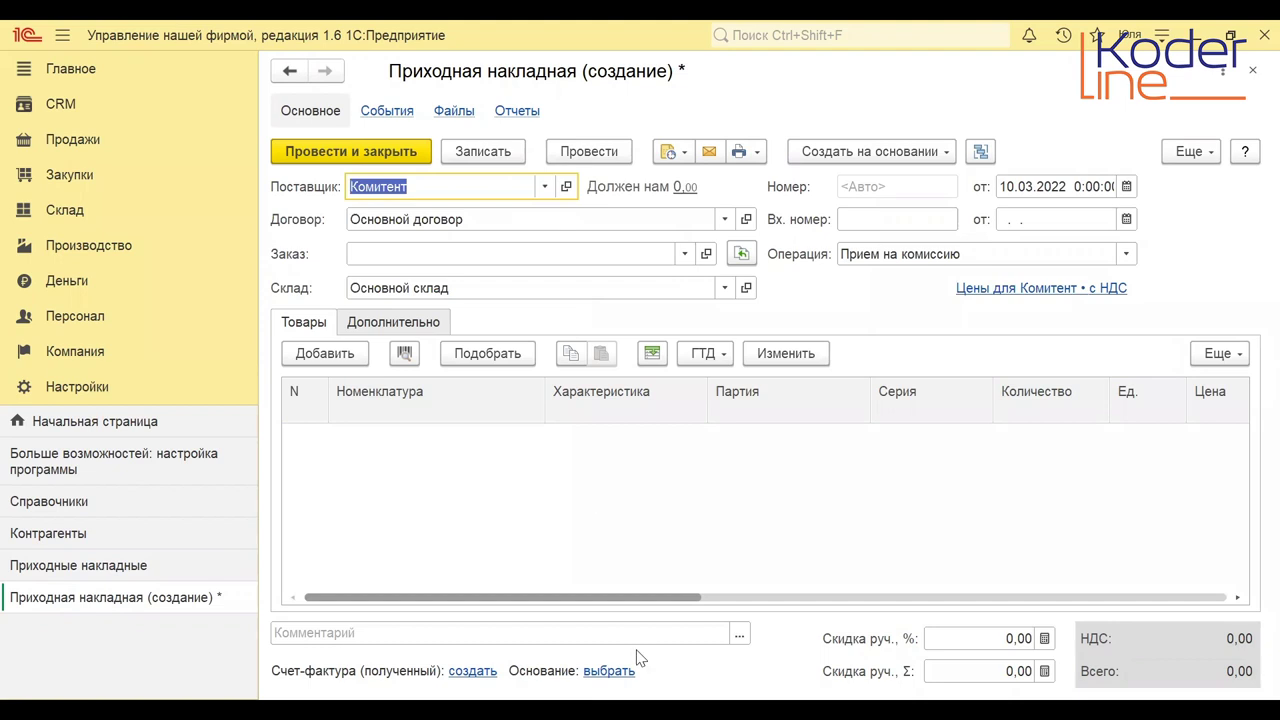
# Add Матрас as a goods row in the receipt and clear its batch (Партия).
pyautogui.doubleClick(504, 516)
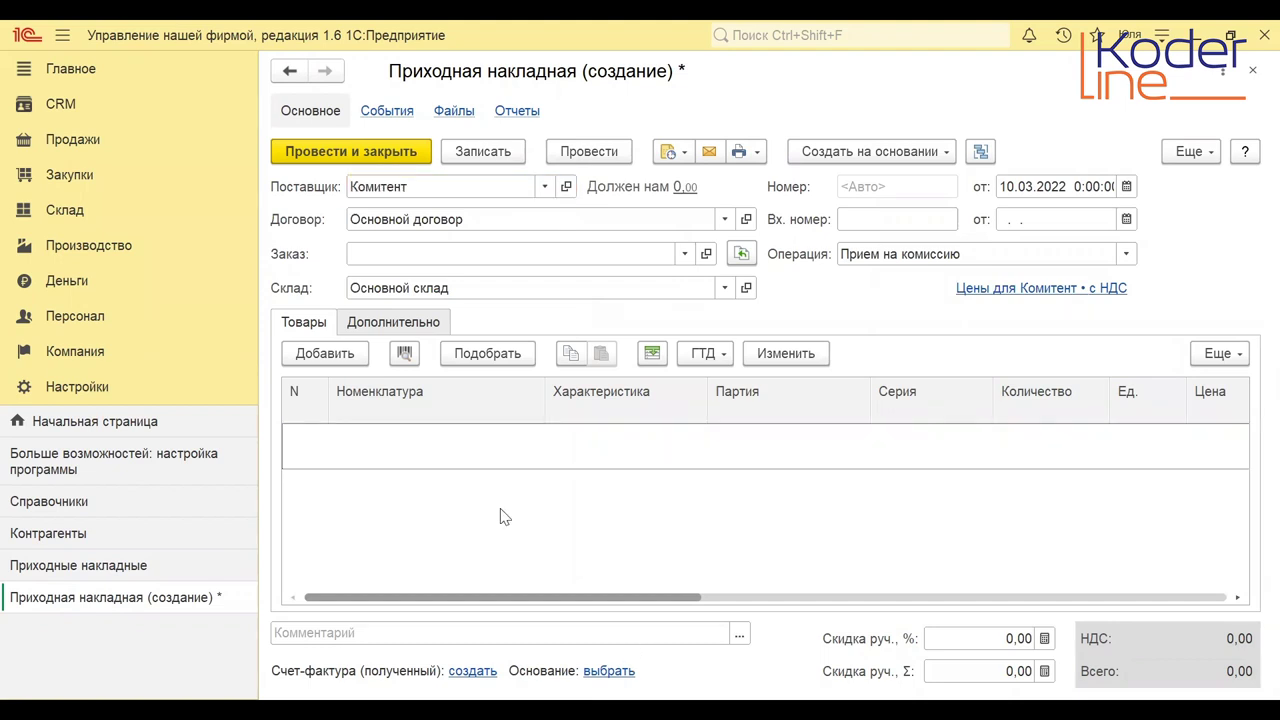
pyautogui.click(337, 359)
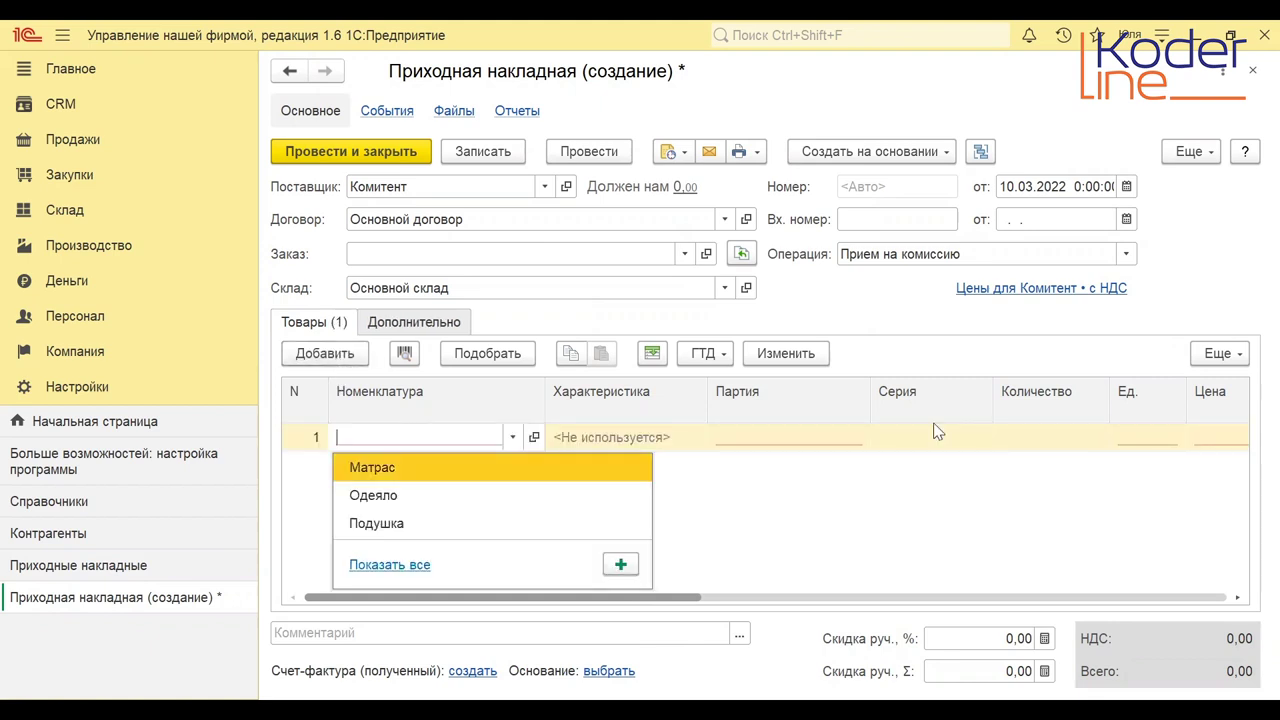
pyautogui.press('Return')
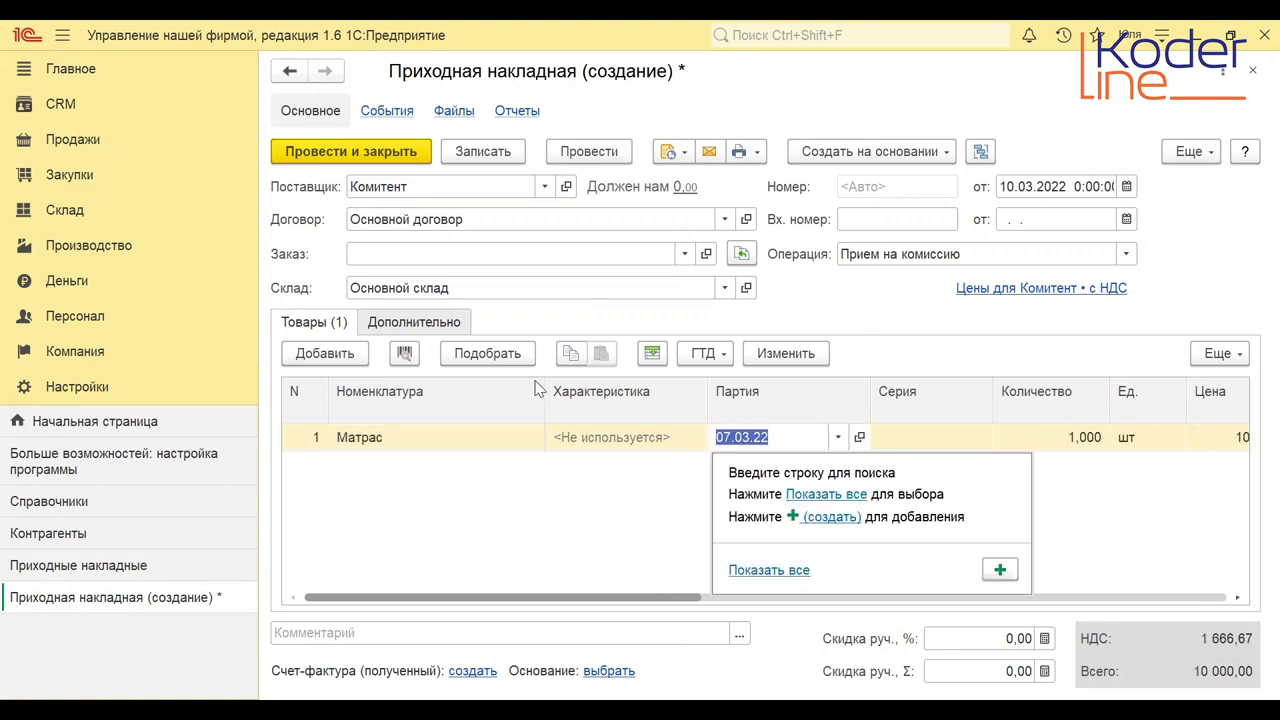
pyautogui.press('BackSpace')
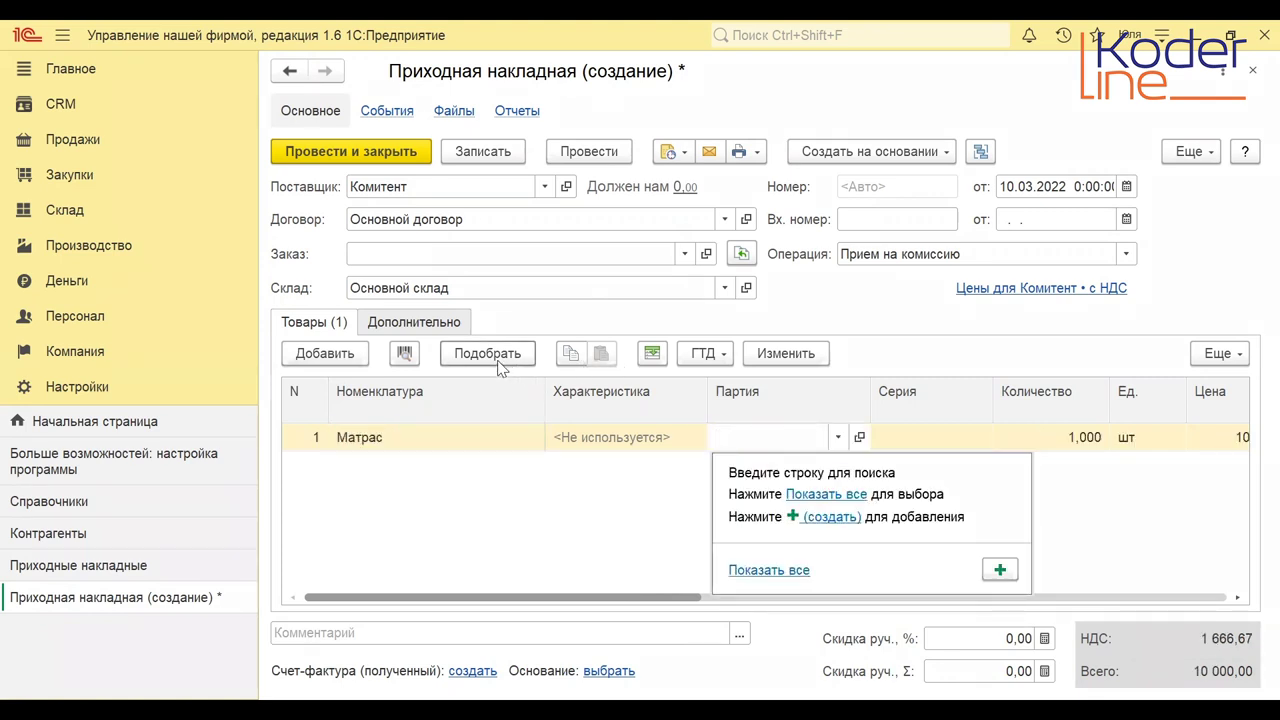
# Add one Одеяло to the receipt through the item selection (Подбор) and clear its batch (Партия).
pyautogui.click(496, 360)
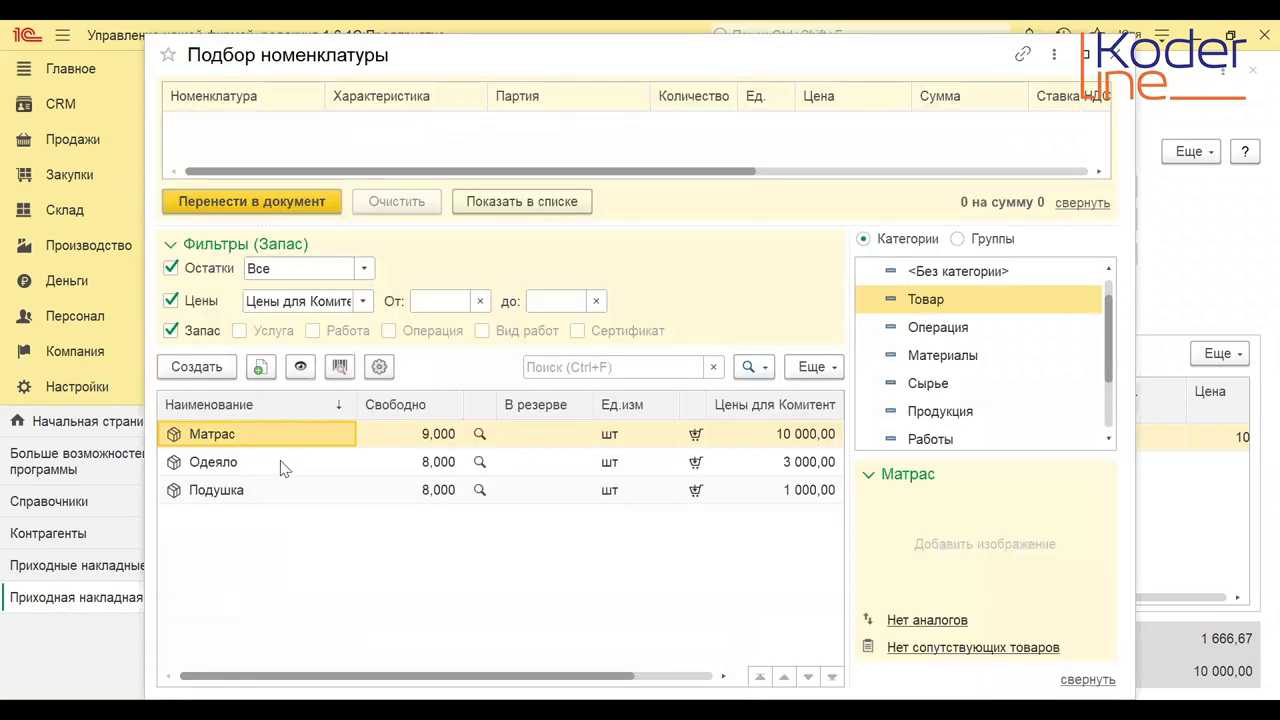
pyautogui.doubleClick(280, 460)
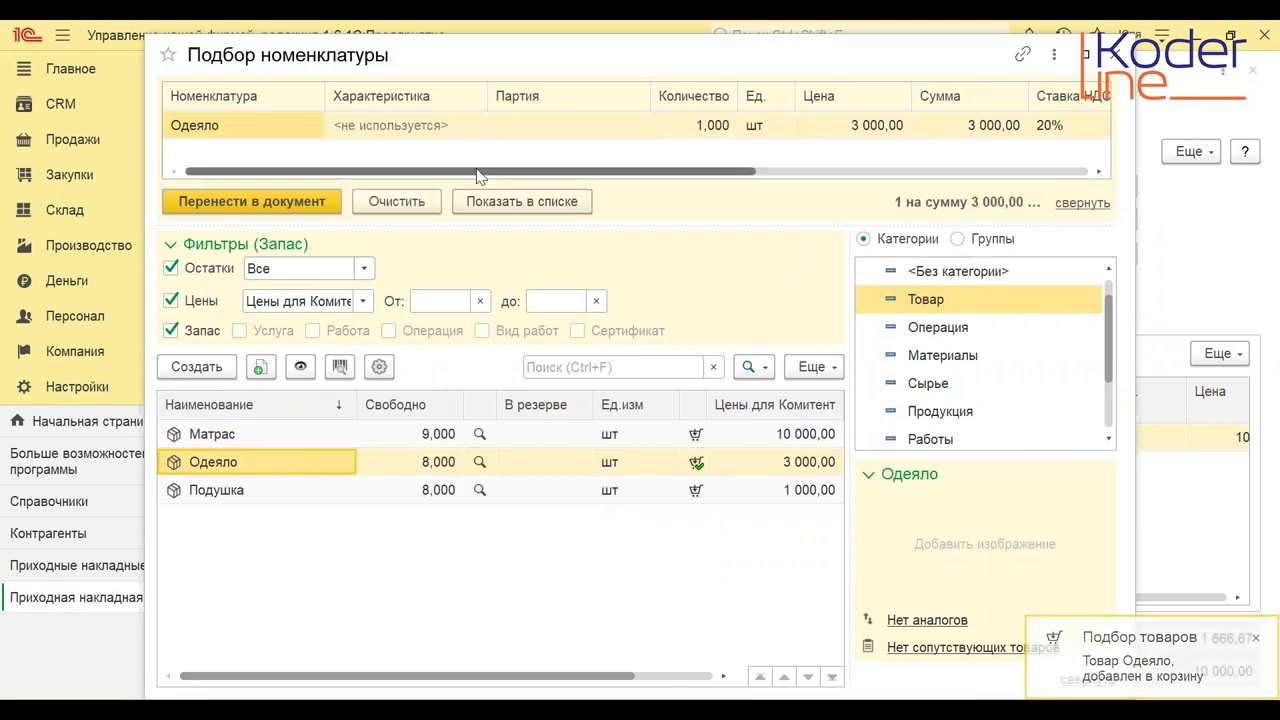
pyautogui.click(306, 202)
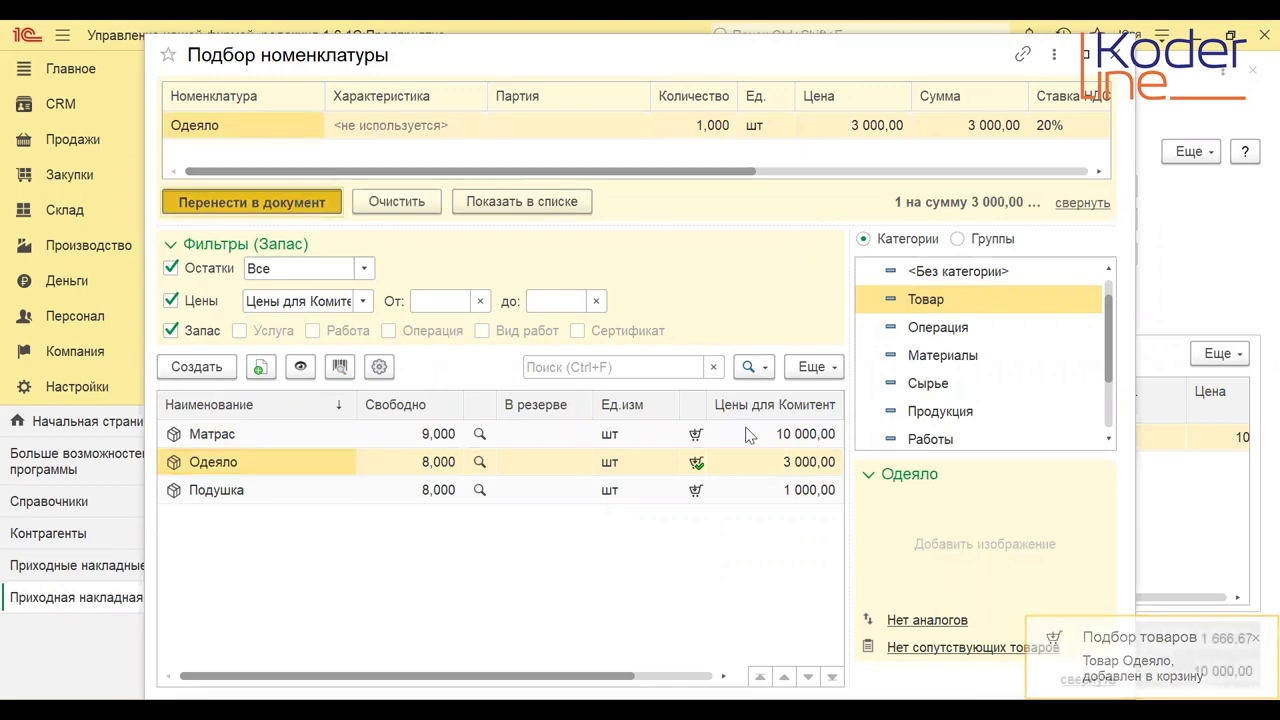
pyautogui.doubleClick(853, 467)
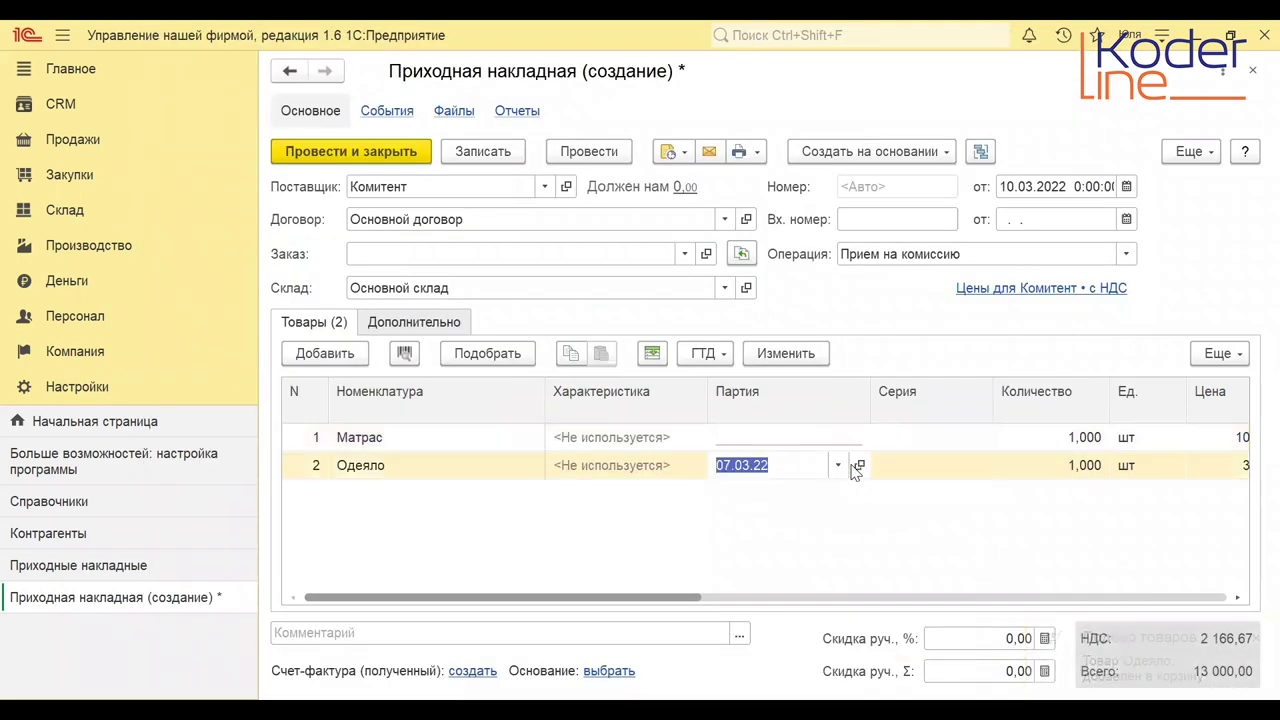
pyautogui.press('BackSpace')
pyautogui.press('Escape')
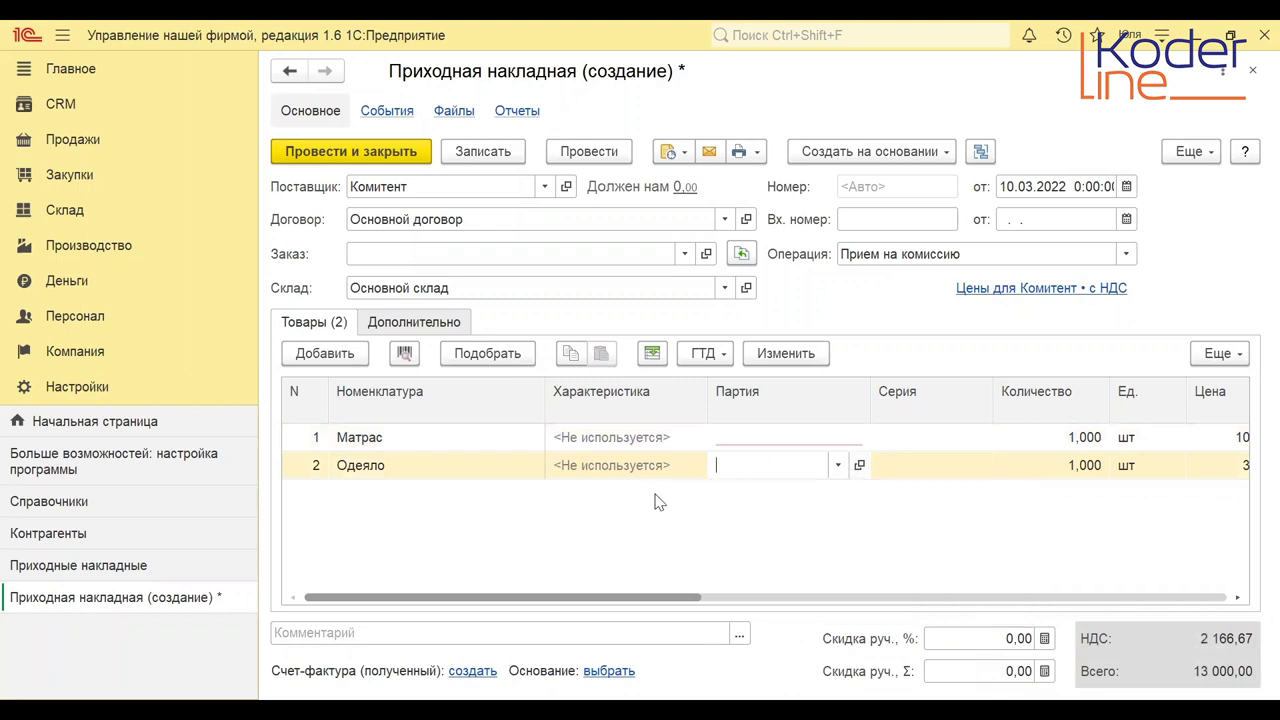
# Search the program settings for партии to check the Партии номенклатуры option, and return to the goods receipt.
pyautogui.press('Return')
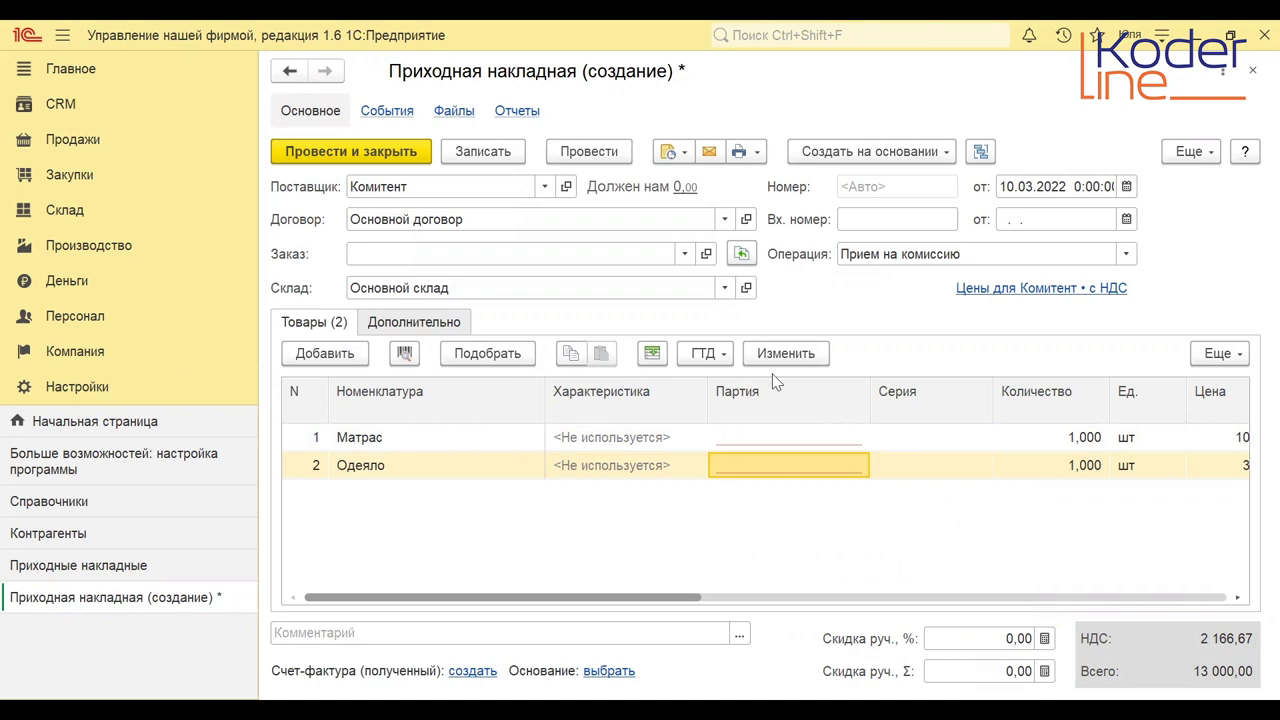
pyautogui.click(53, 473)
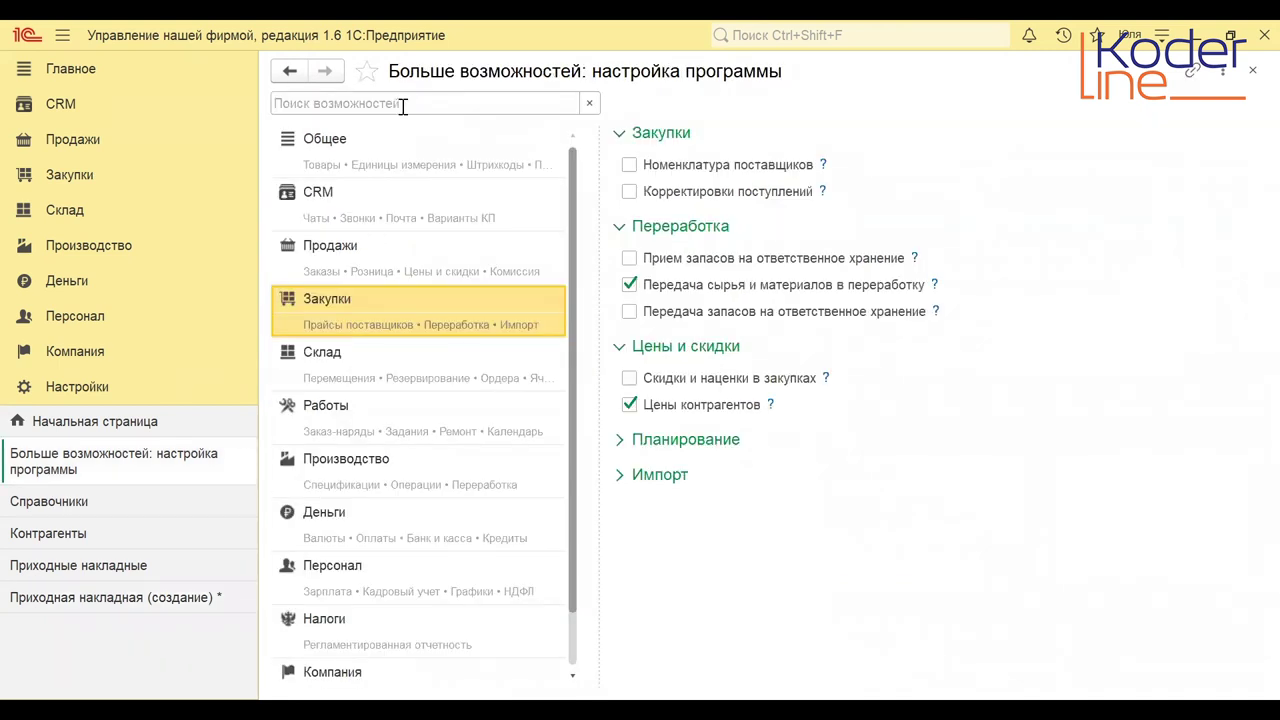
pyautogui.click(408, 363)
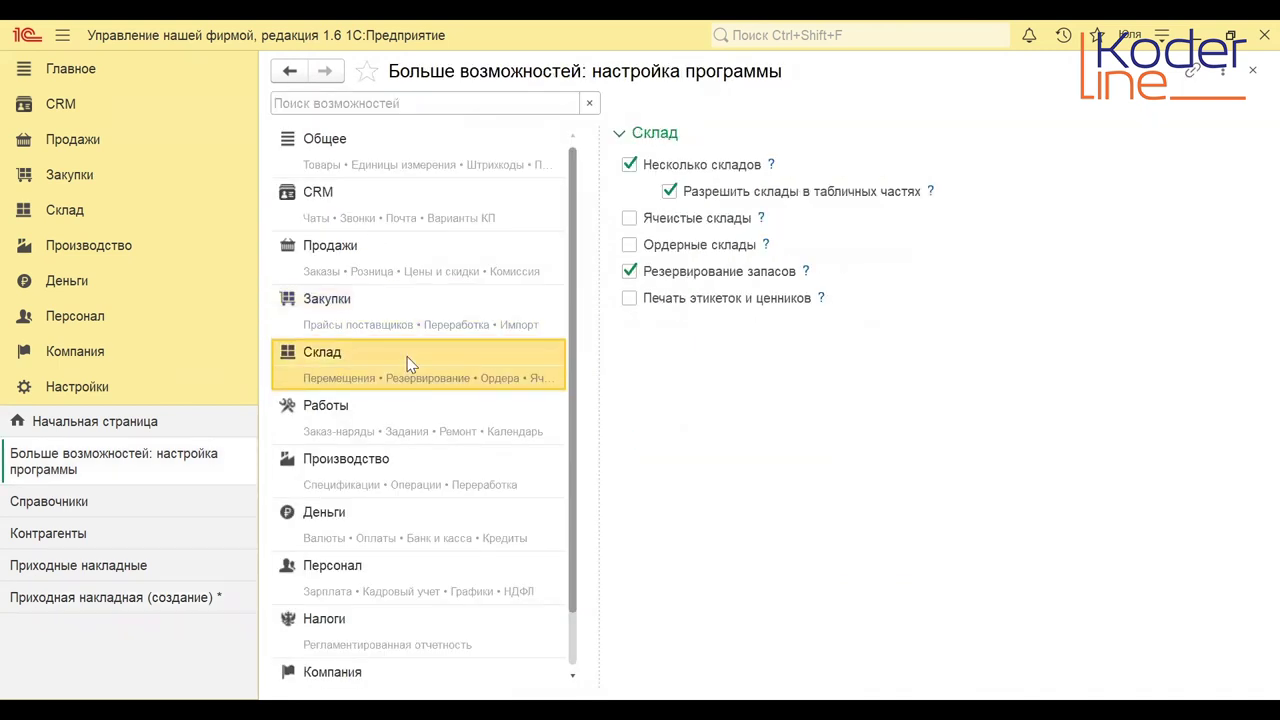
pyautogui.click(387, 103)
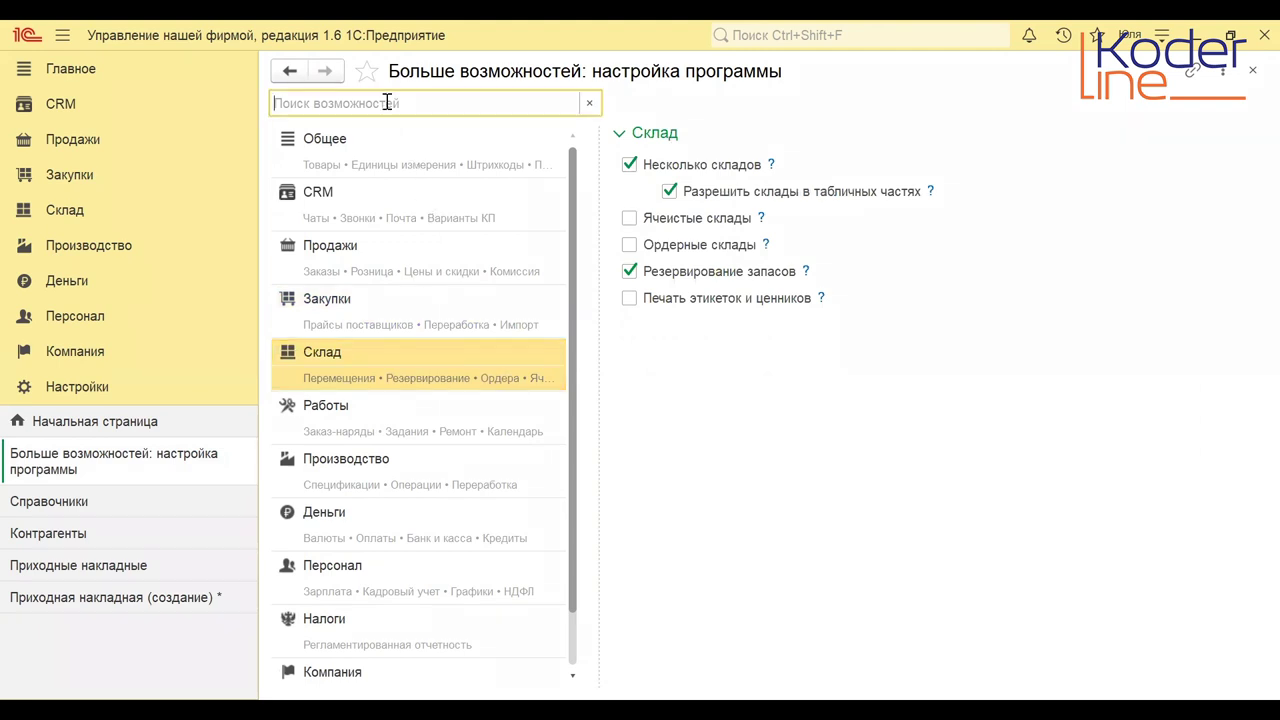
pyautogui.write('партии')
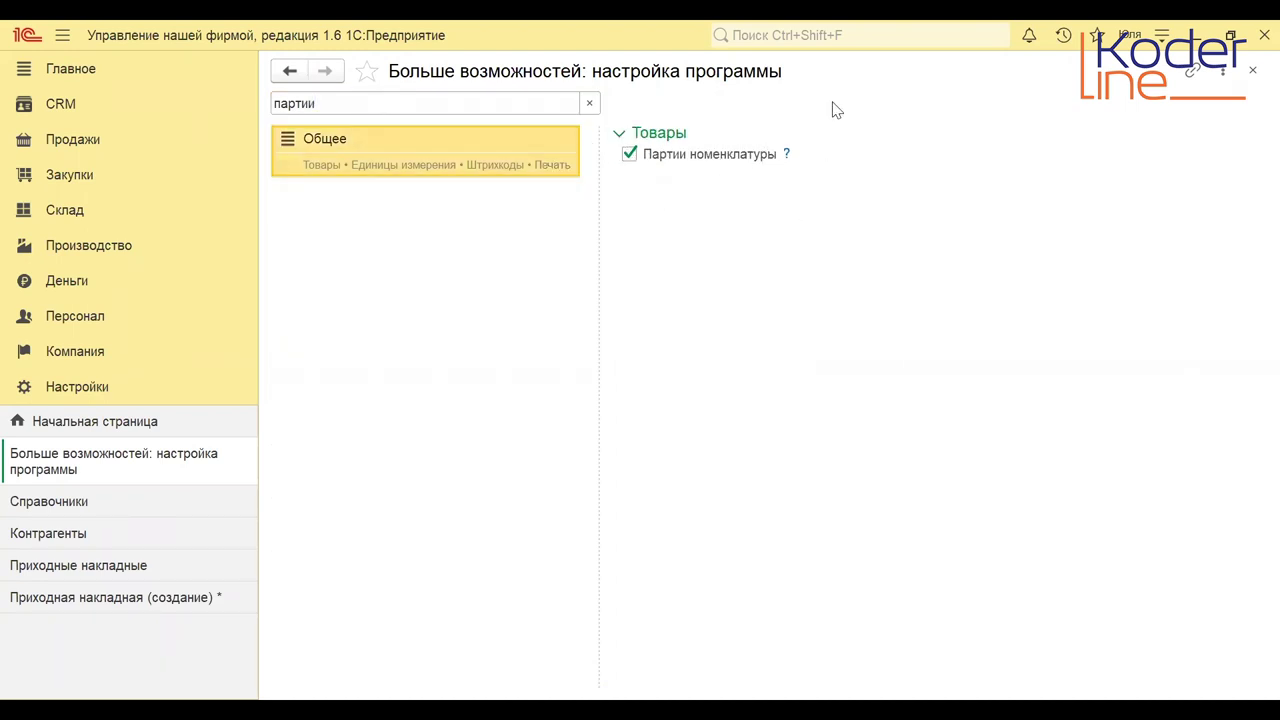
pyautogui.click(170, 598)
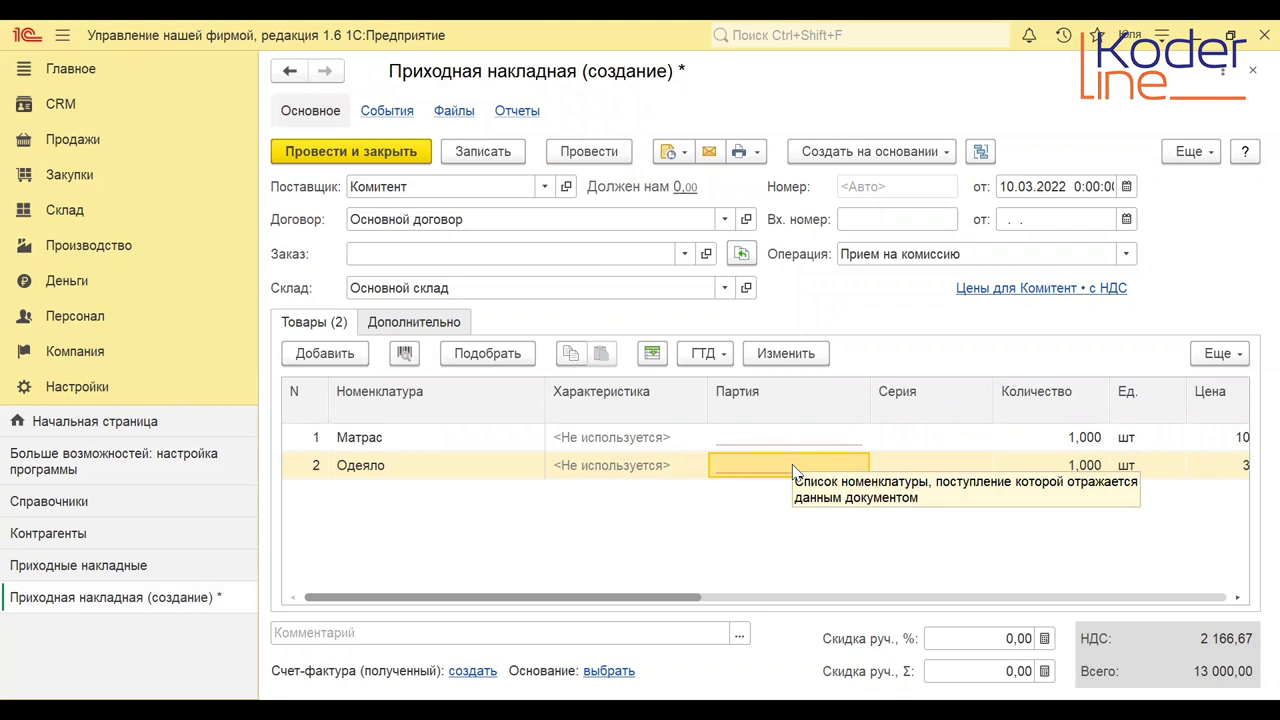
# Set the quantity to 5 for both the Матрас and the Одеяло rows of the receipt.
pyautogui.click(1063, 437)
pyautogui.write('5')
pyautogui.press('Return')
pyautogui.press('Down')
pyautogui.press('Return')
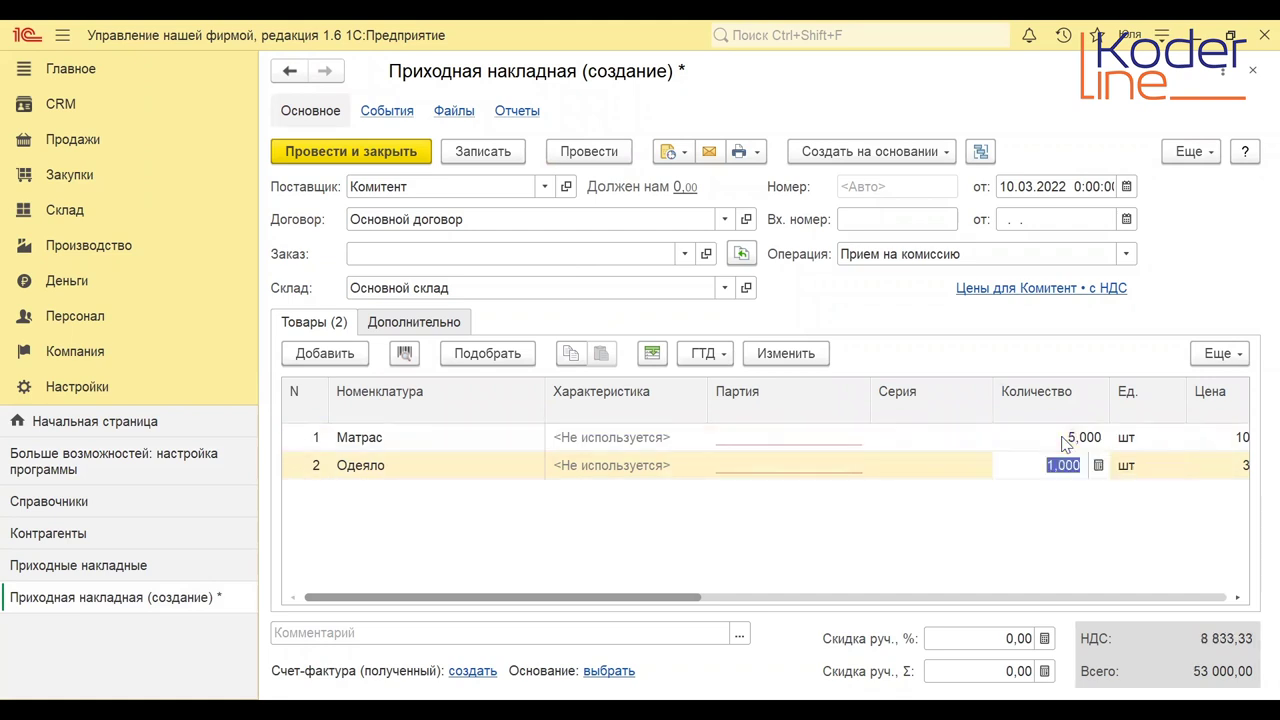
pyautogui.write('5')
pyautogui.press('Return')
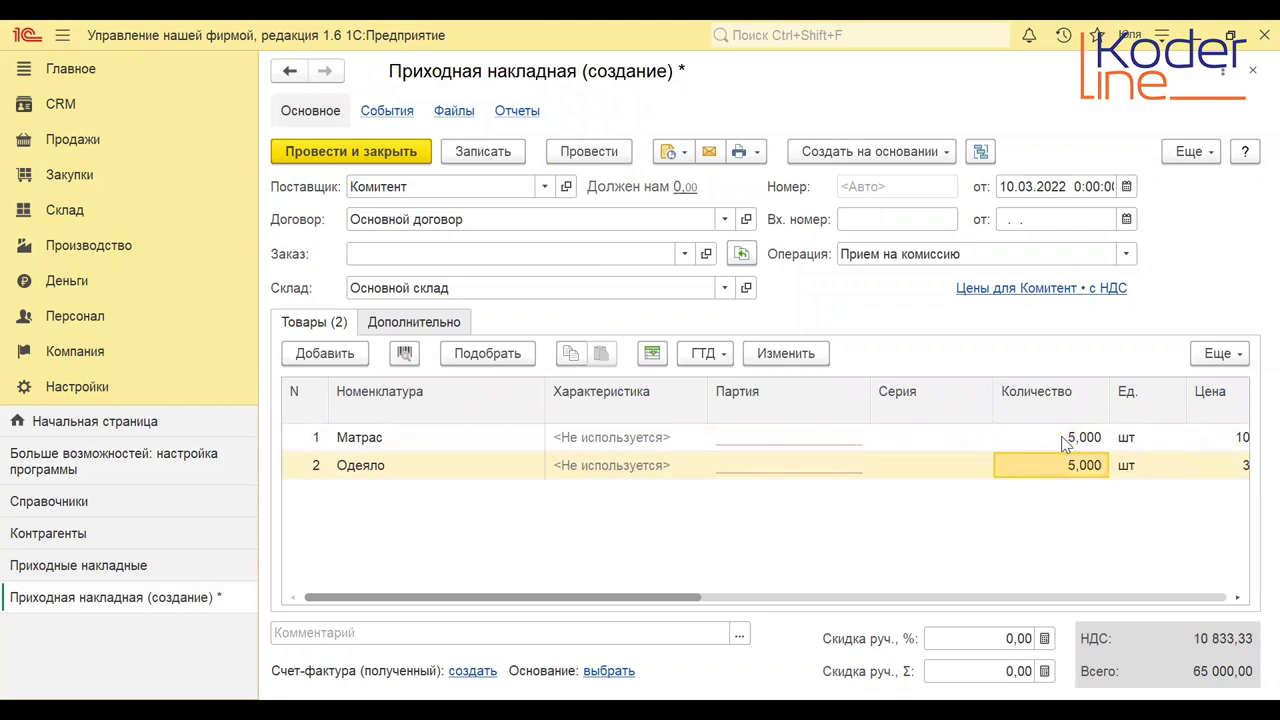
# Create batches named 10.03.2022 for both goods rows in bulk, with Комитент as the batch owner.
pyautogui.click(782, 355)
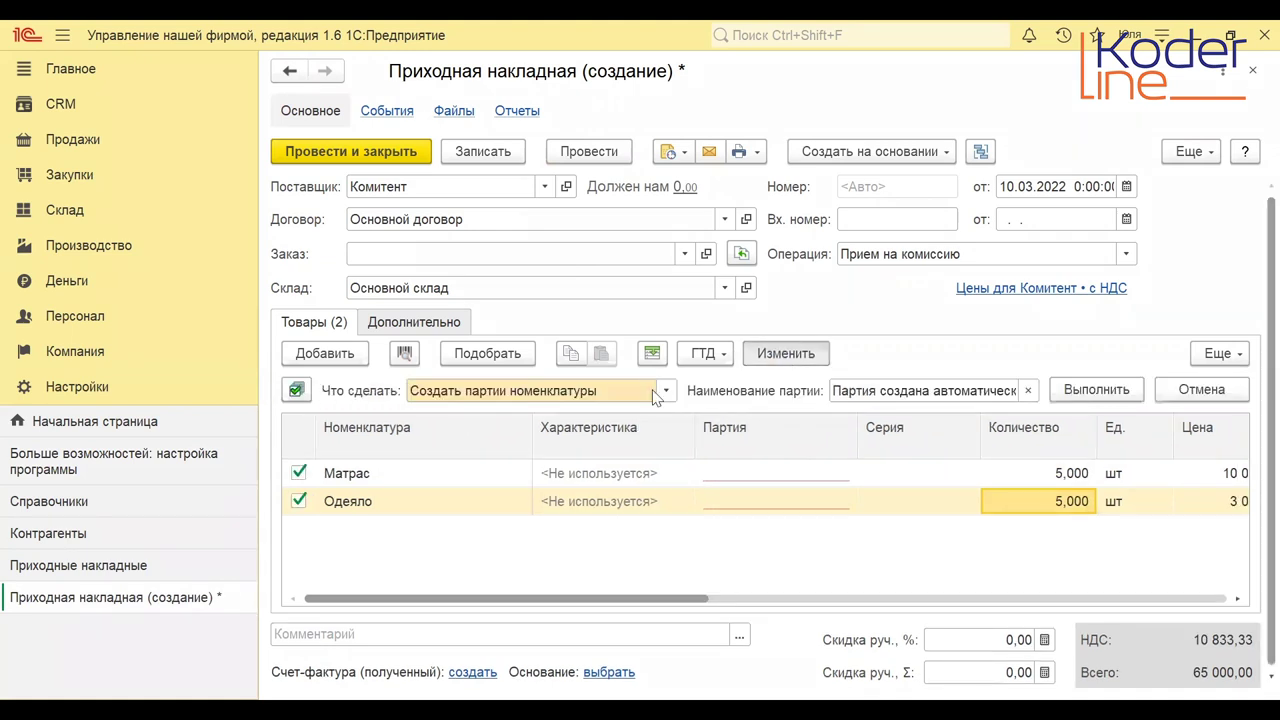
pyautogui.click(851, 393)
pyautogui.write('10.')
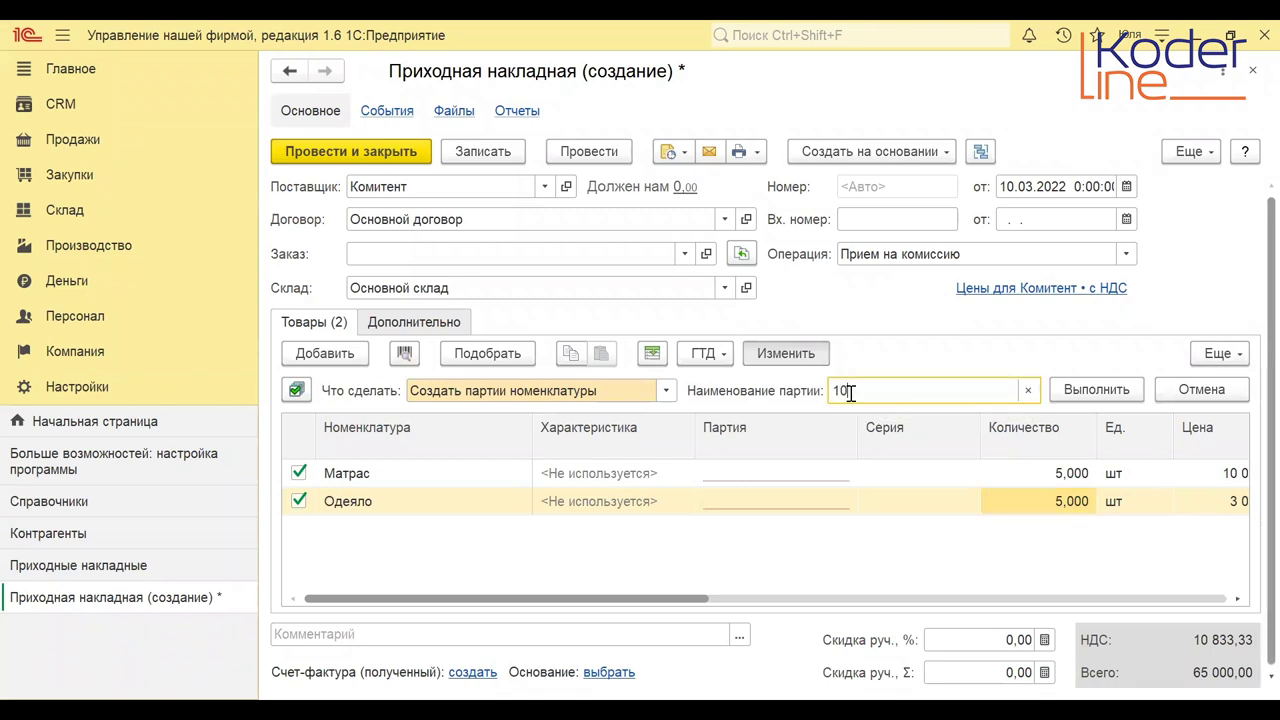
pyautogui.write('03.2022')
pyautogui.click(1095, 396)
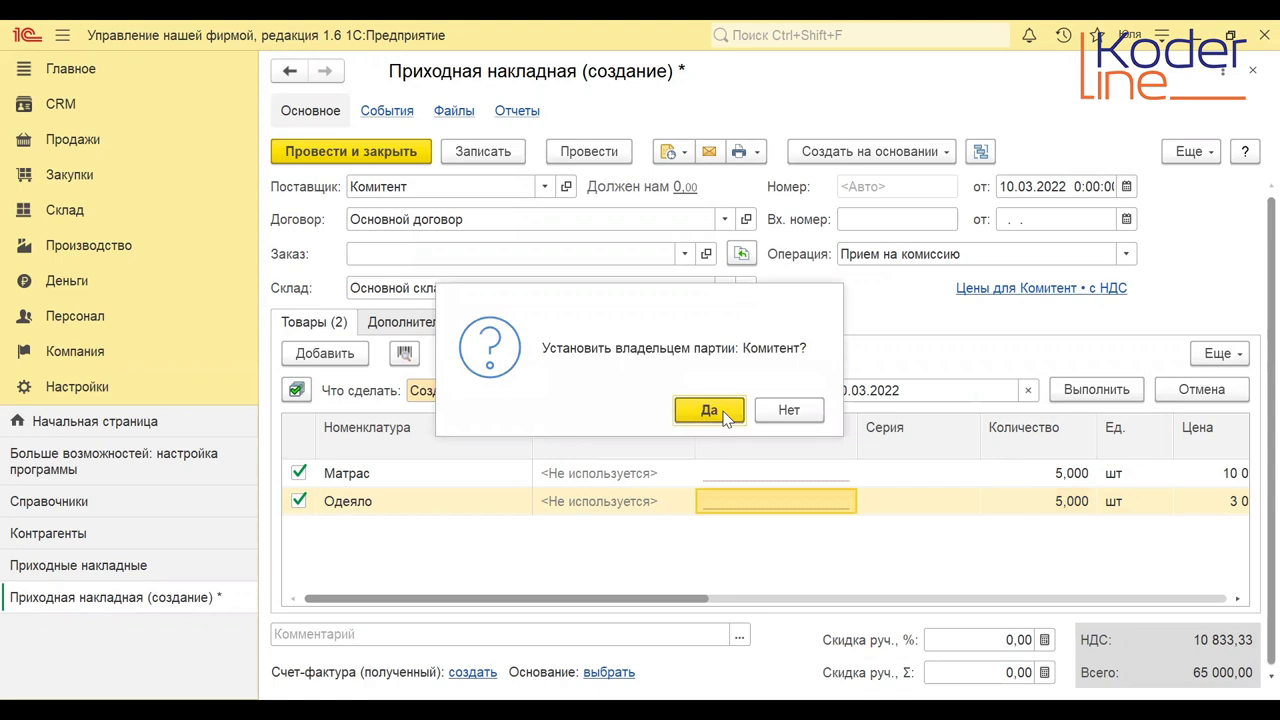
pyautogui.click(710, 411)
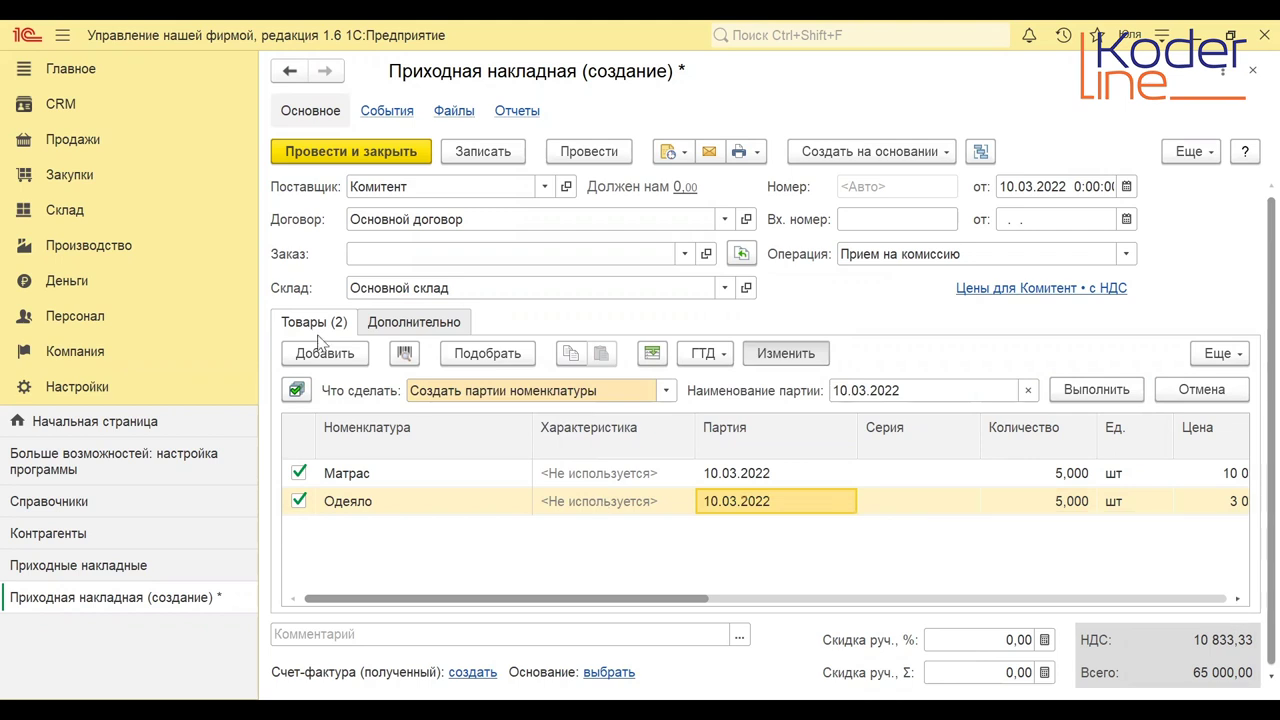
# Start an Excel data import with a self-filled table, assigning Номенклатура (наименование) to column 1 and Цена to column 2.
pyautogui.click(651, 355)
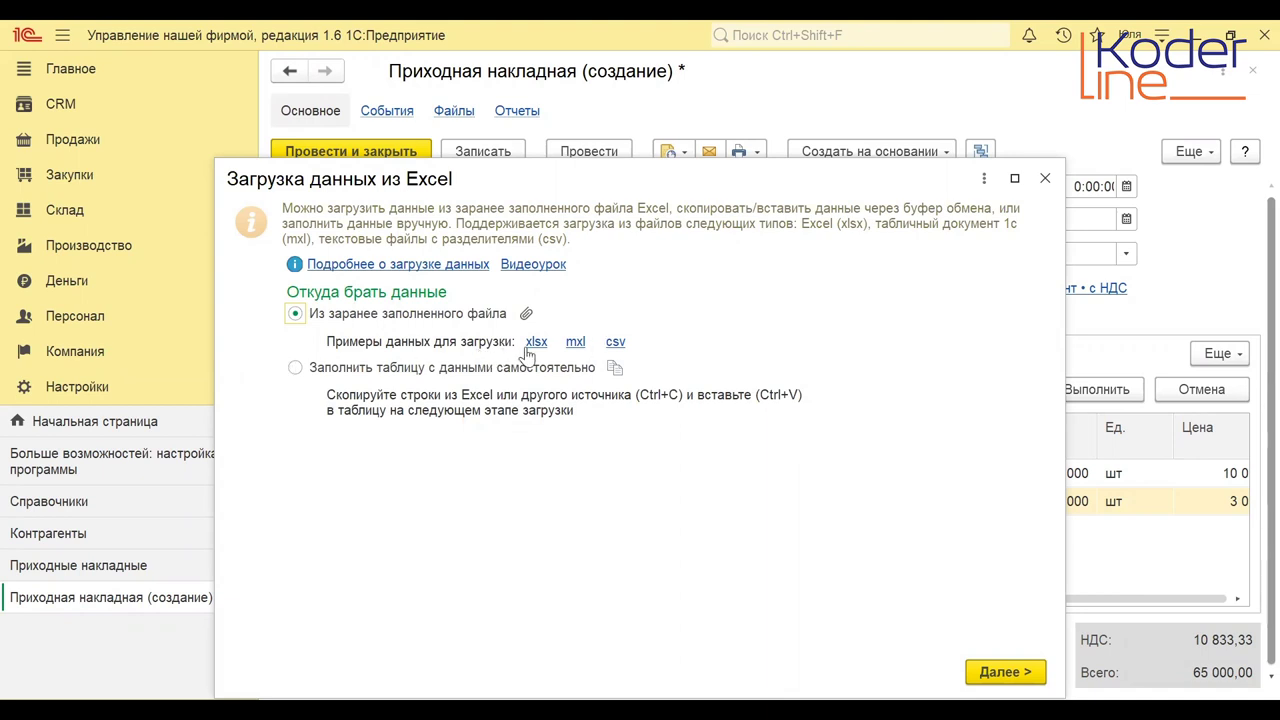
pyautogui.click(295, 367)
pyautogui.click(988, 670)
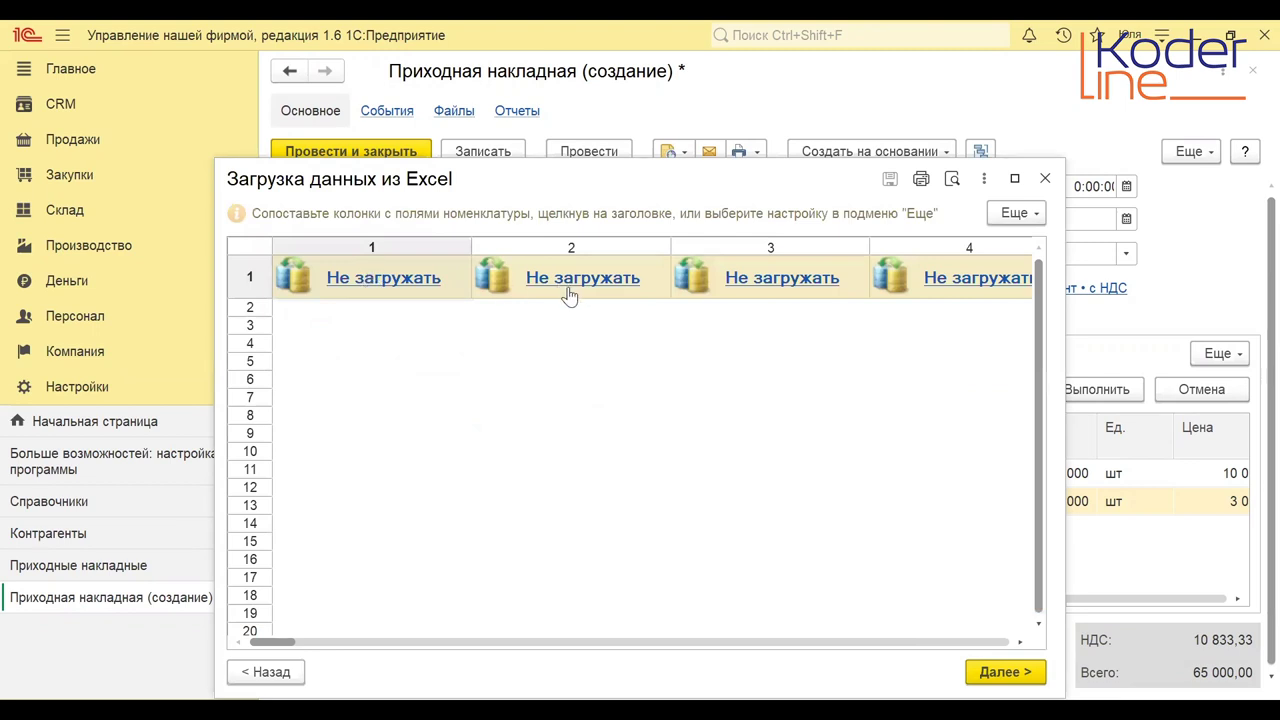
pyautogui.click(359, 285)
pyautogui.click(548, 343)
pyautogui.doubleClick(550, 342)
pyautogui.click(552, 272)
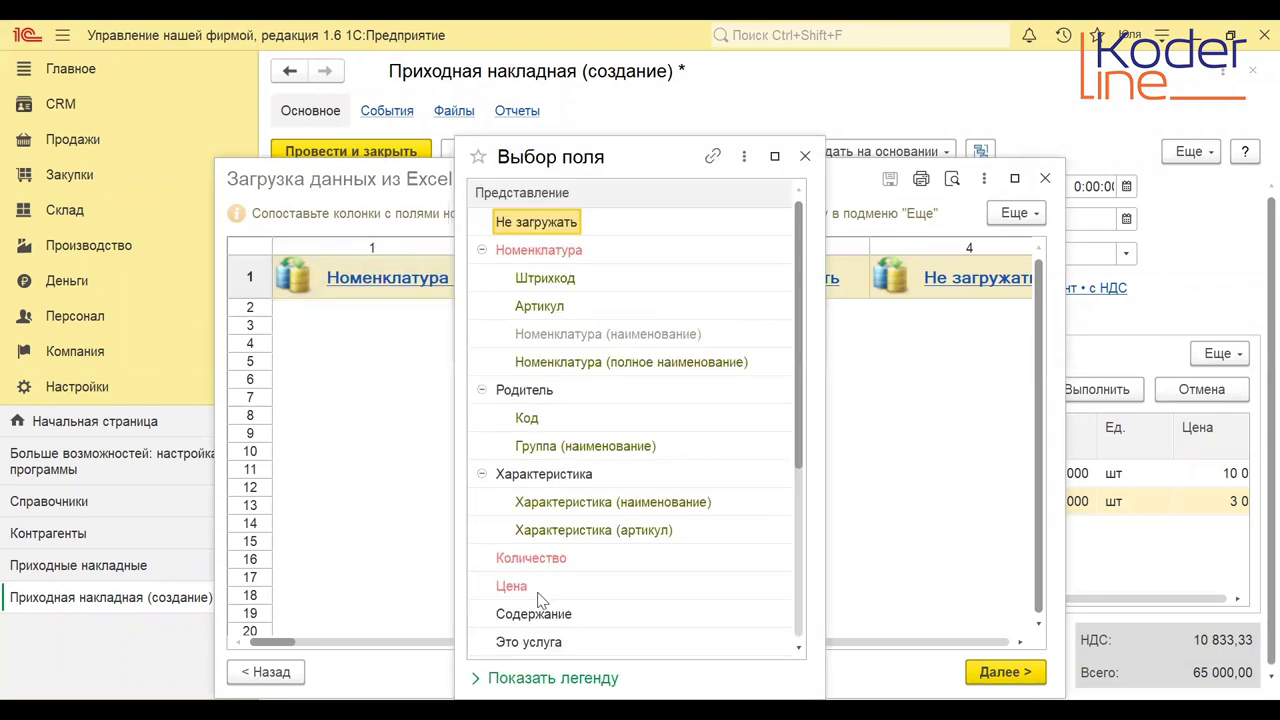
pyautogui.click(536, 590)
pyautogui.doubleClick(534, 589)
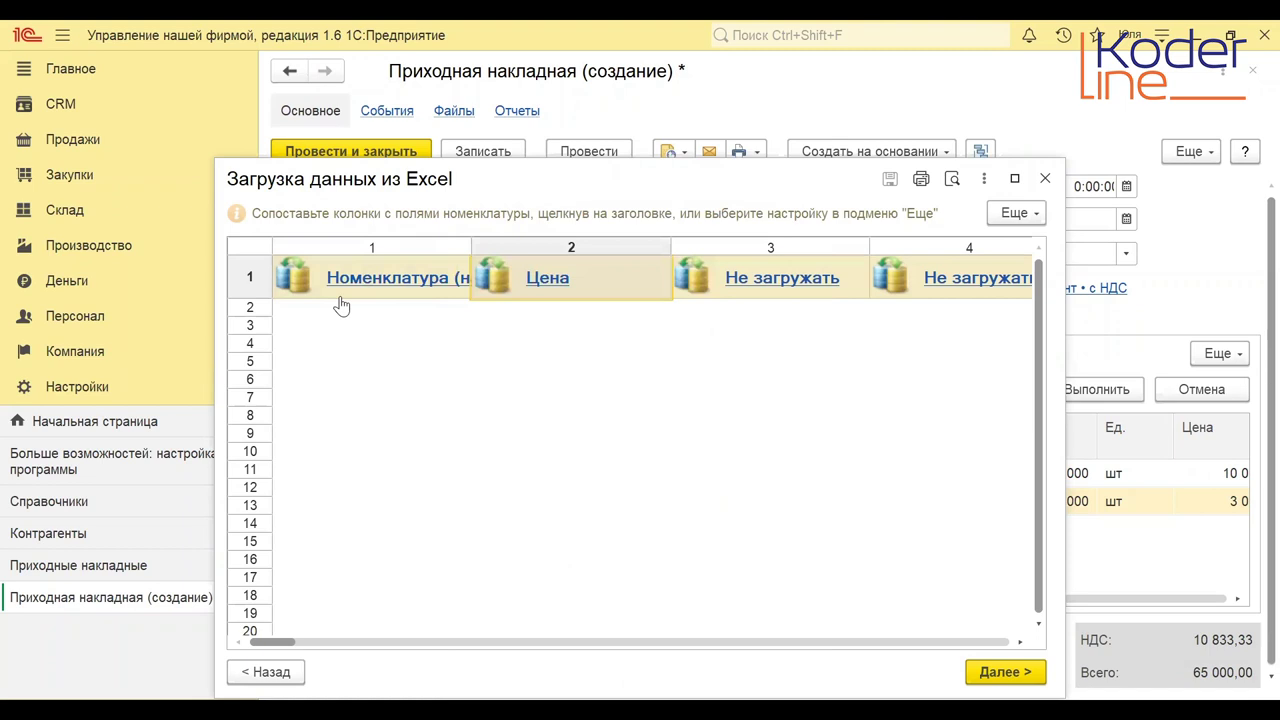
pyautogui.click(307, 308)
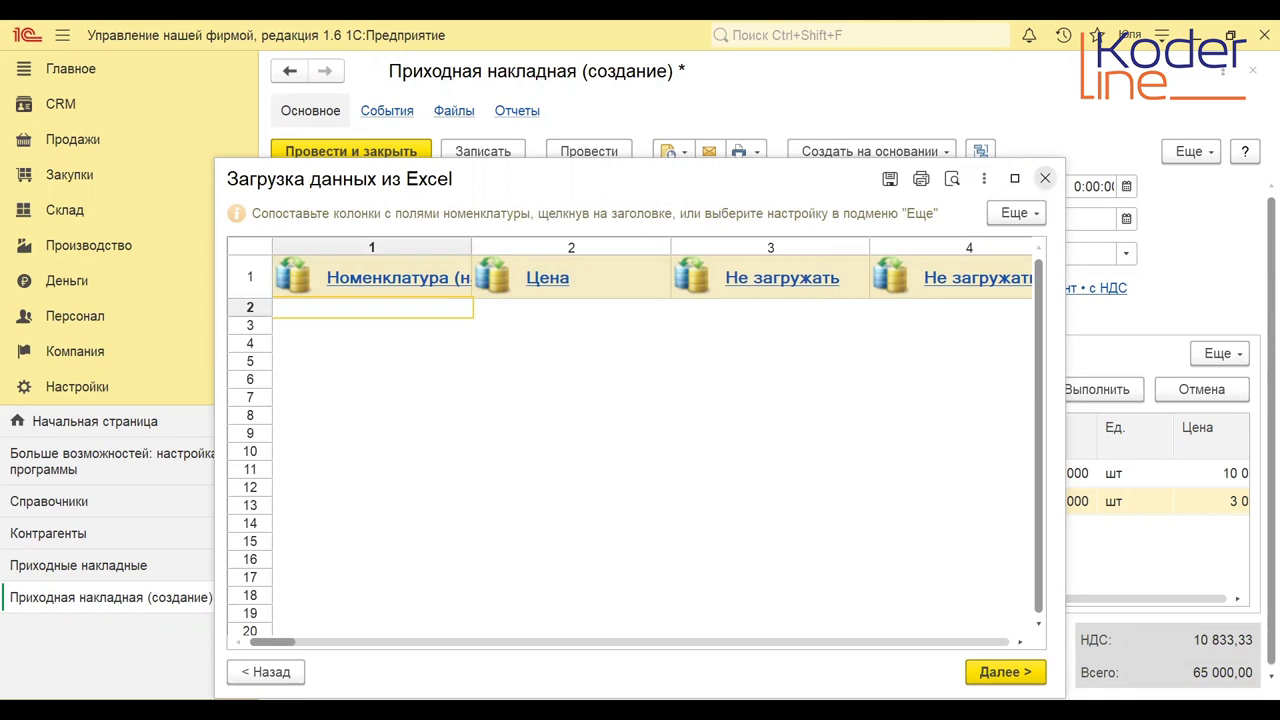
# Switch the import source to a prefilled file, load Загрузка цен from the desktop, and cancel the data import.
pyautogui.click(266, 672)
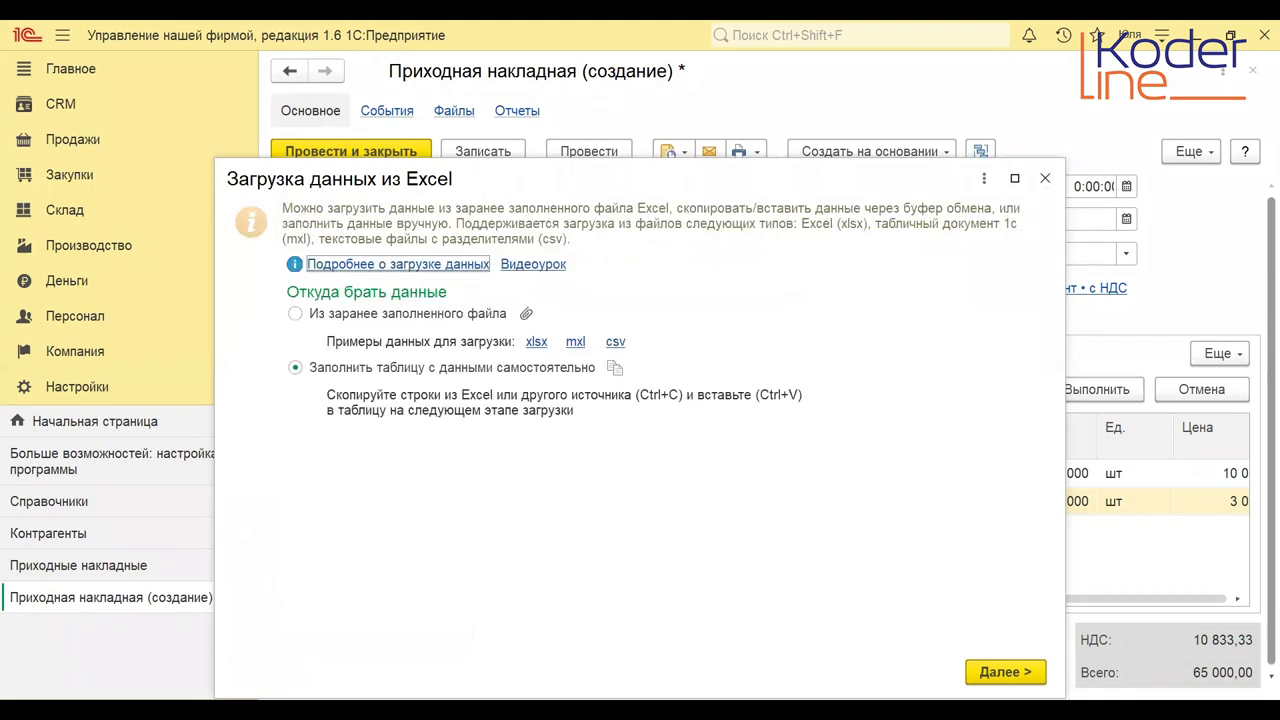
pyautogui.click(295, 313)
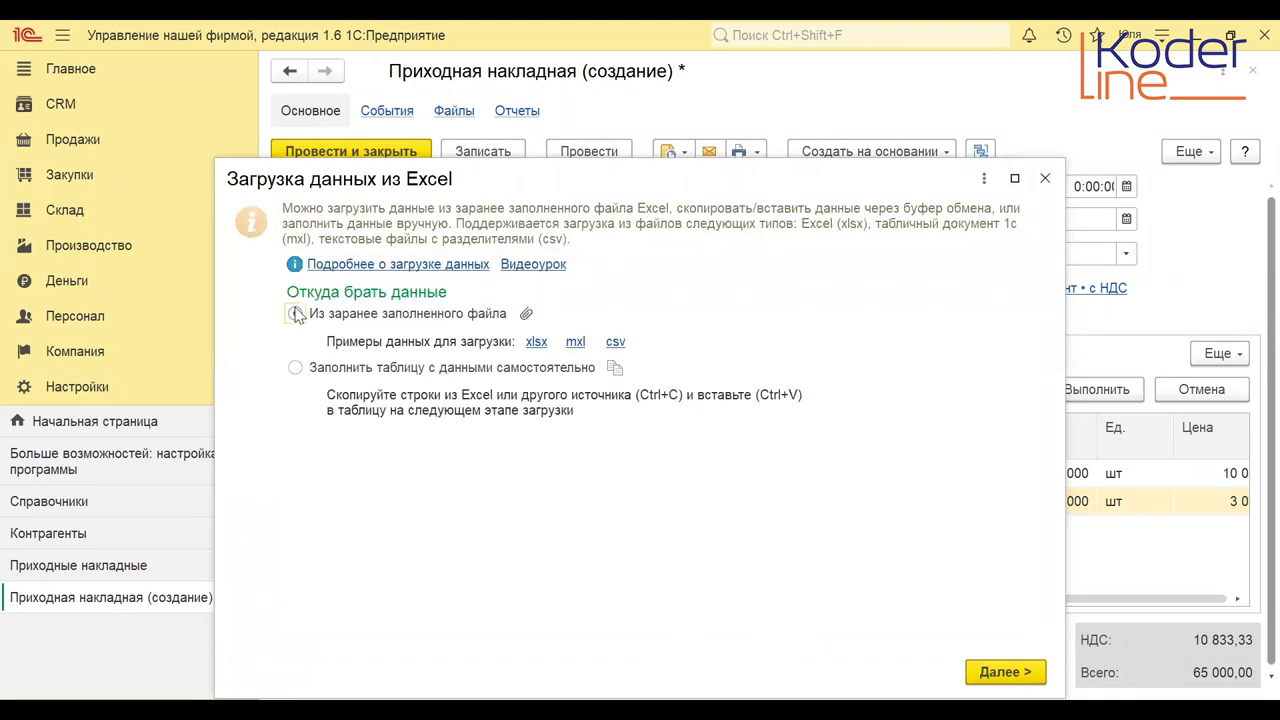
pyautogui.click(536, 345)
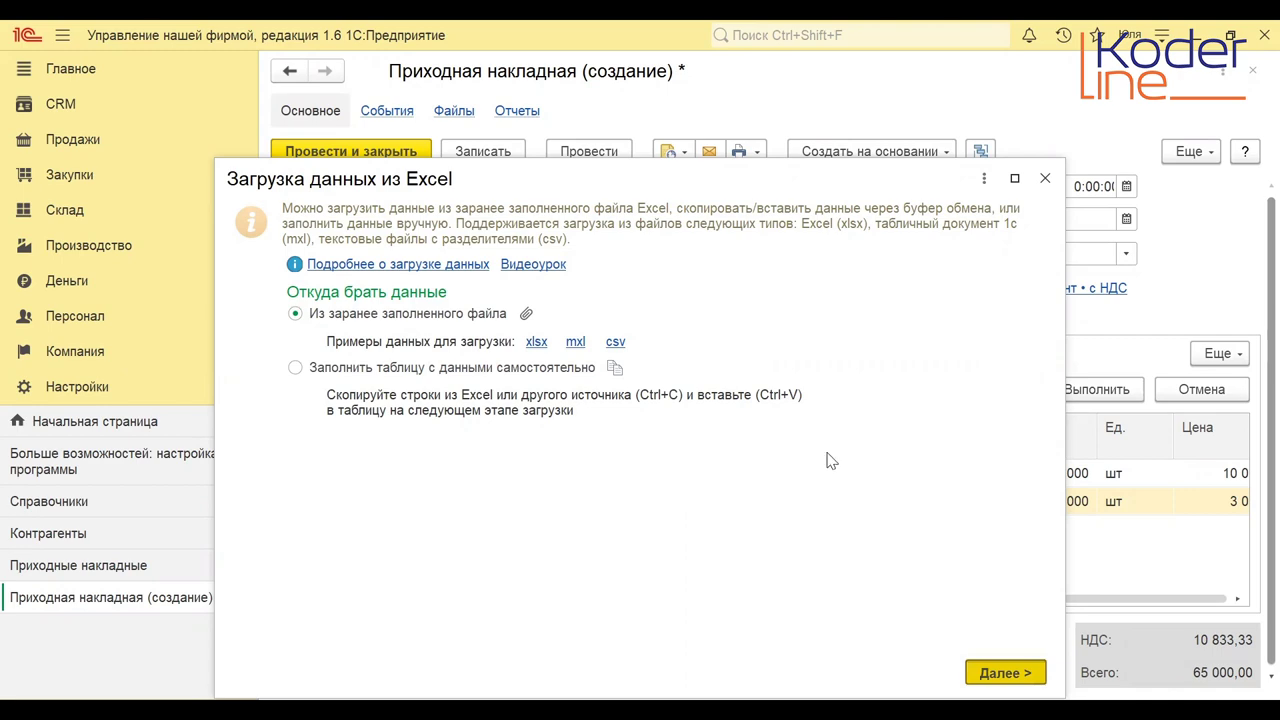
pyautogui.scroll(-3, 832, 468)
pyautogui.scroll(-7, 832, 468)
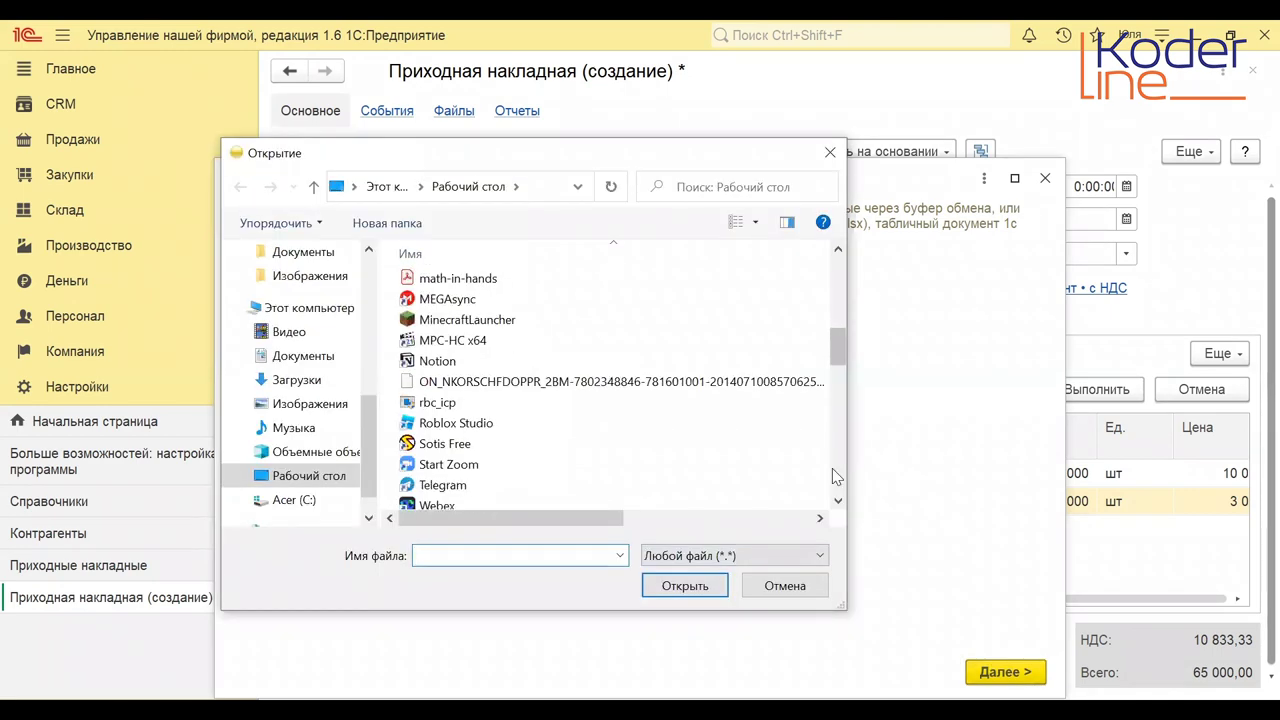
pyautogui.click(478, 486)
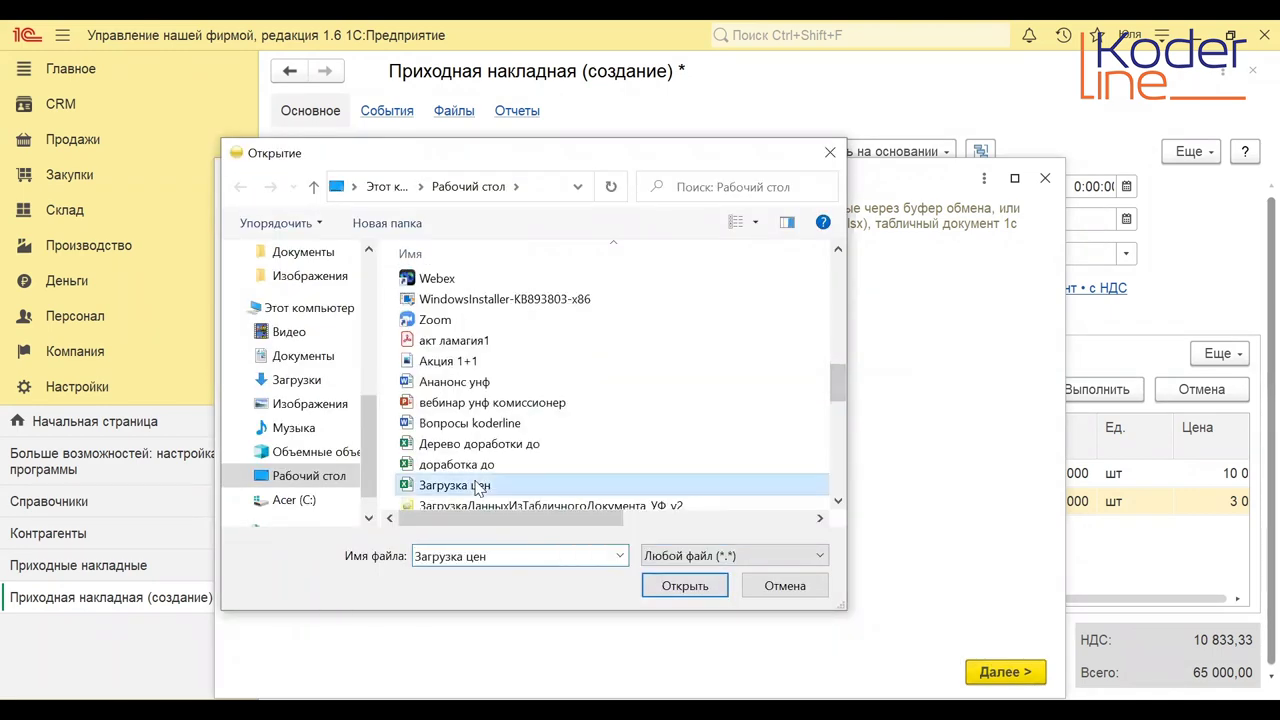
pyautogui.doubleClick(478, 486)
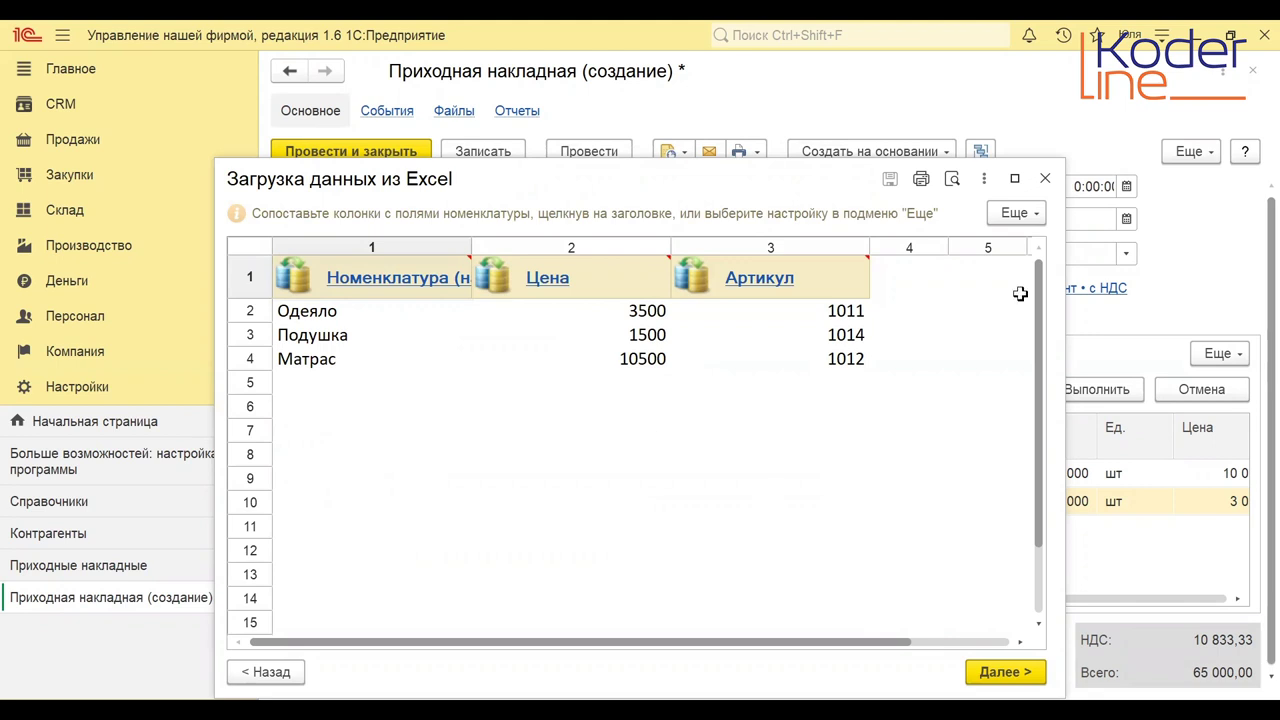
pyautogui.click(1043, 182)
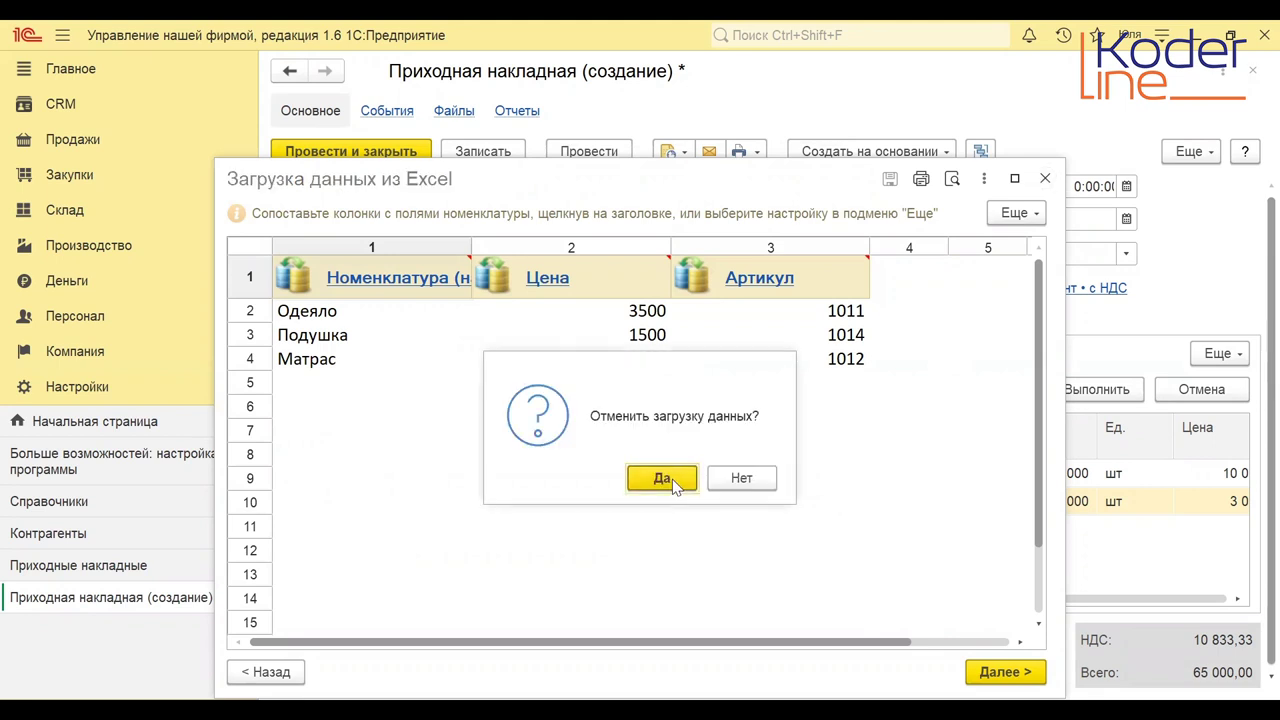
pyautogui.click(663, 478)
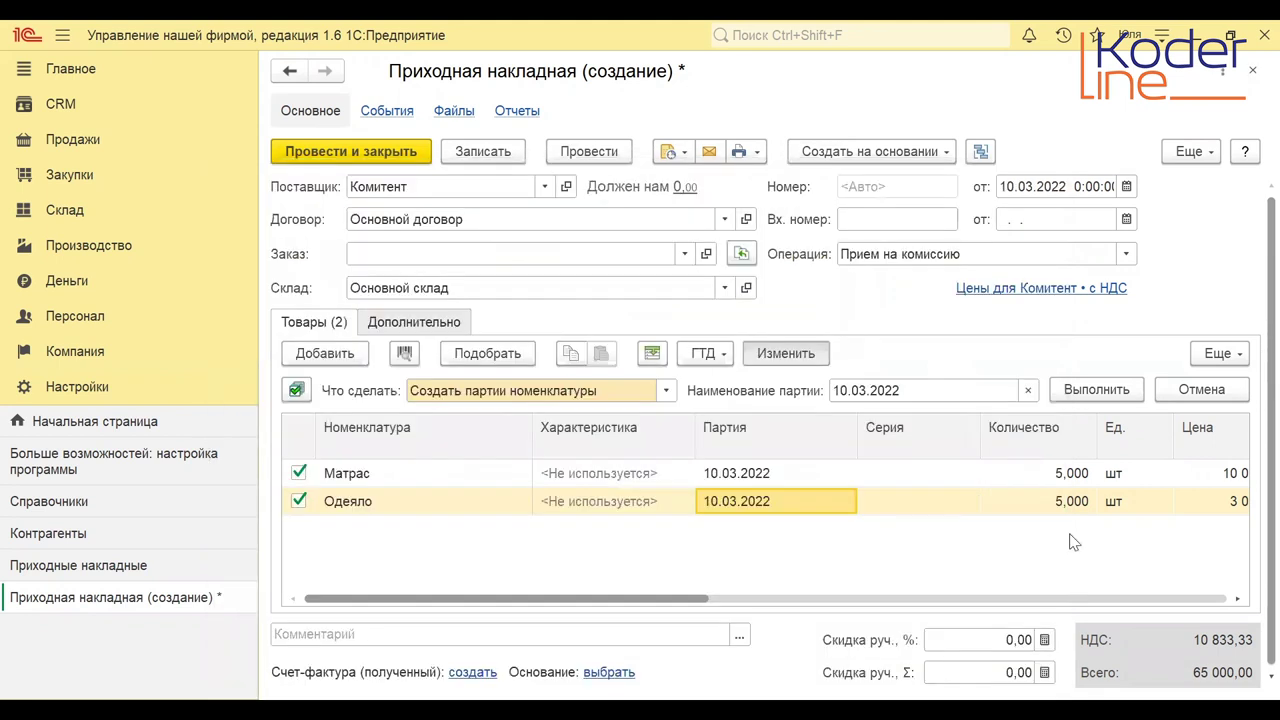
# Post the goods receipt and review the supplier prices registered for Комитент through its Цены и валюта settings.
pyautogui.click(575, 151)
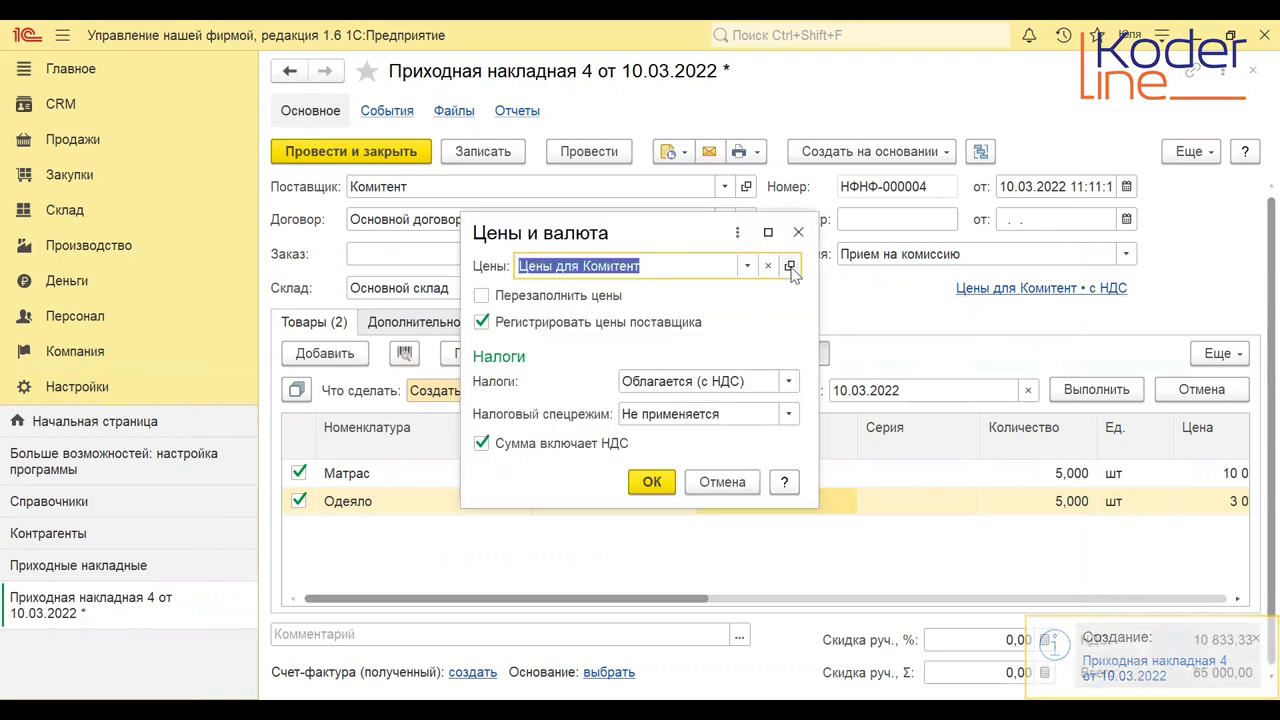
pyautogui.click(790, 266)
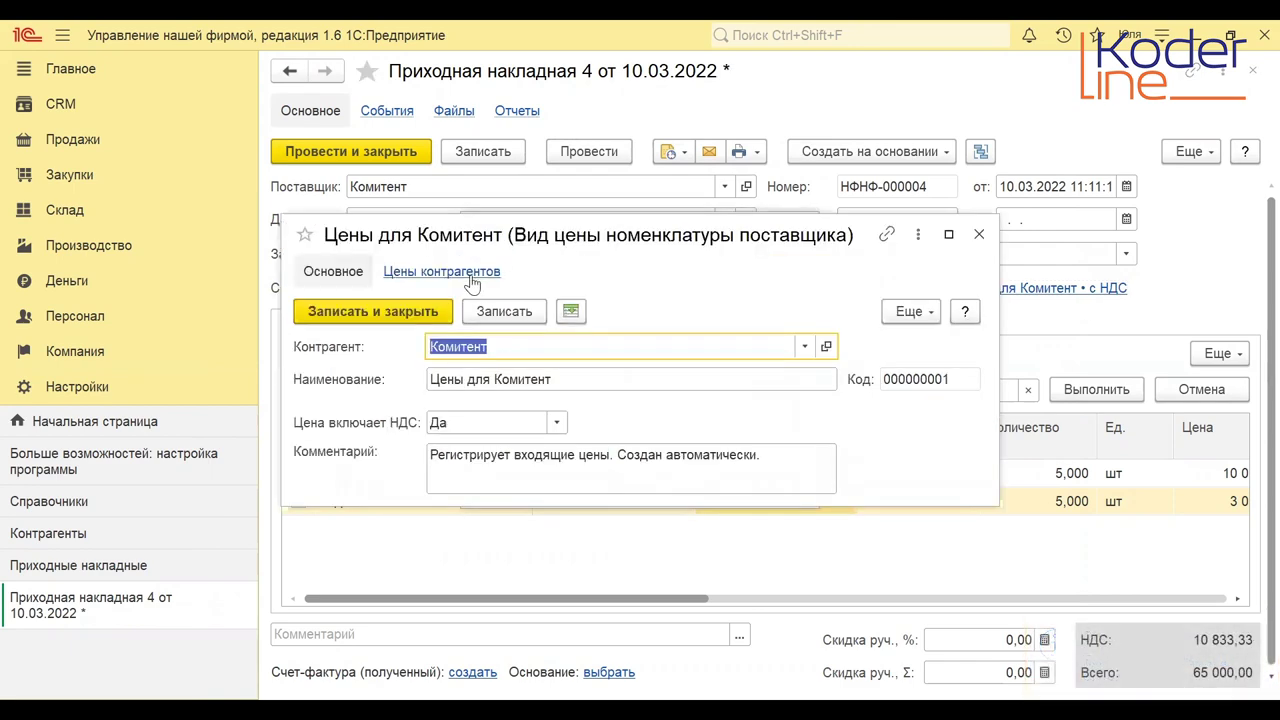
pyautogui.click(471, 284)
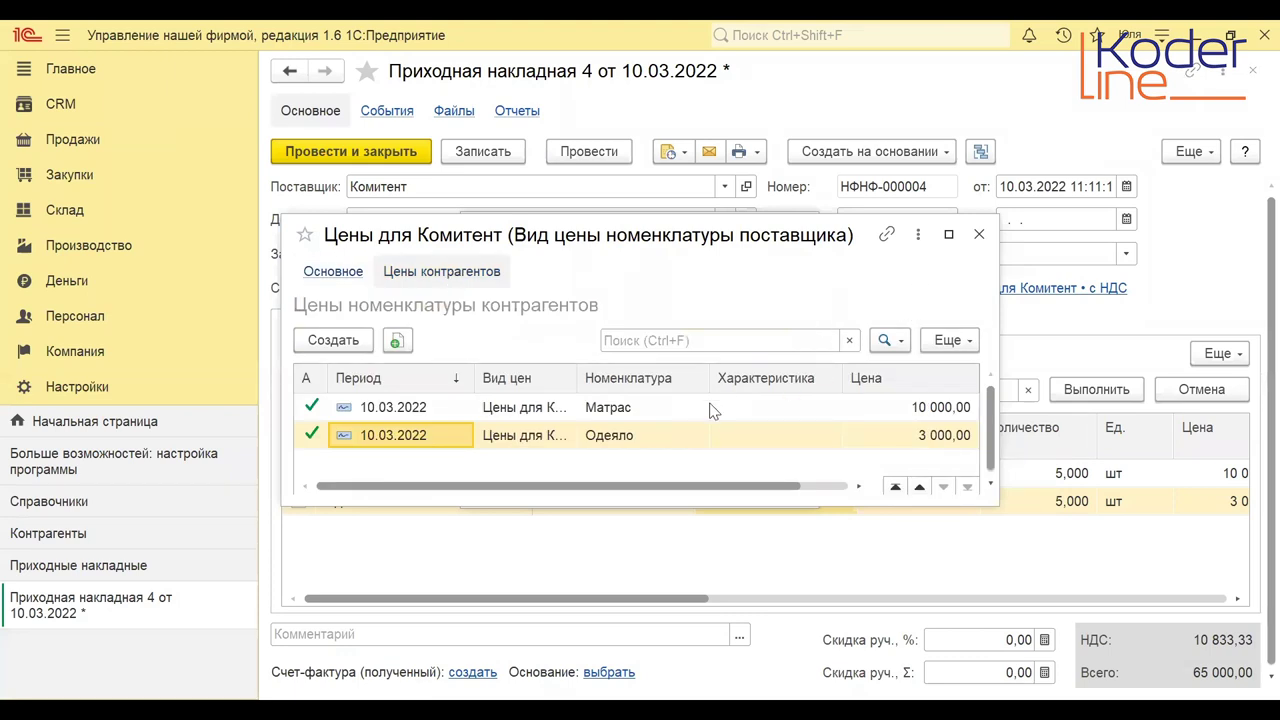
pyautogui.click(677, 408)
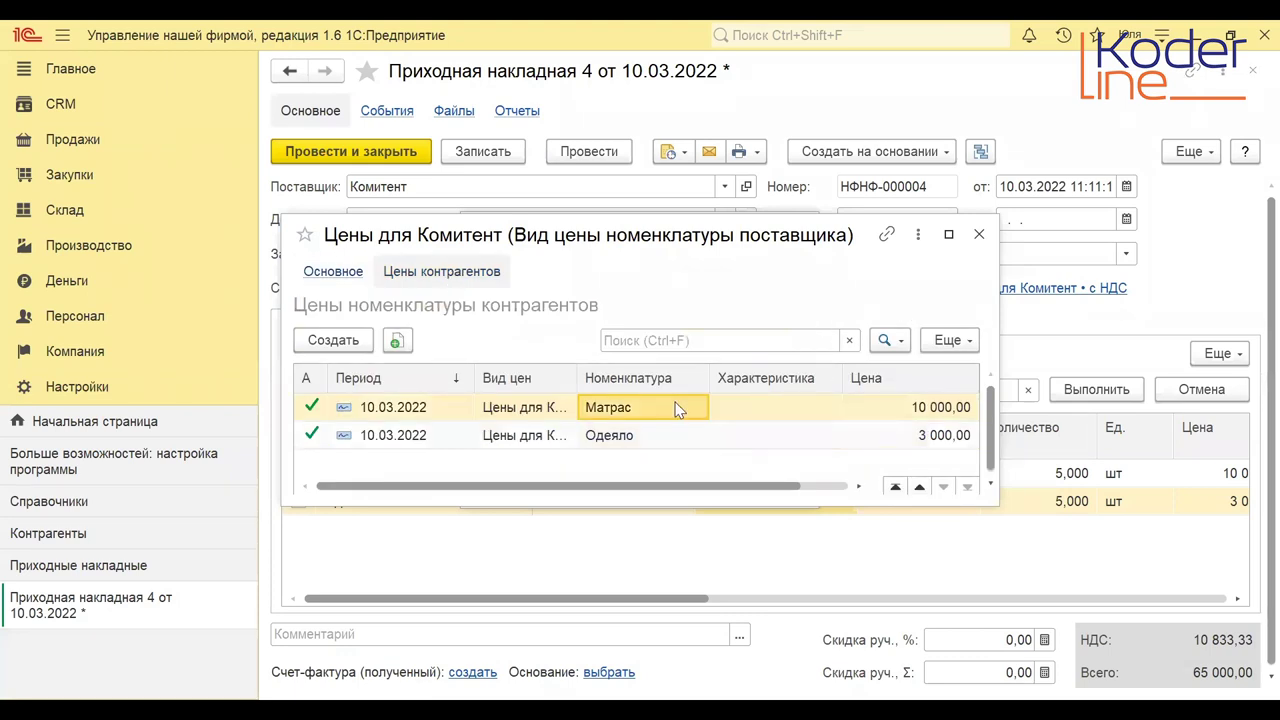
pyautogui.click(915, 410)
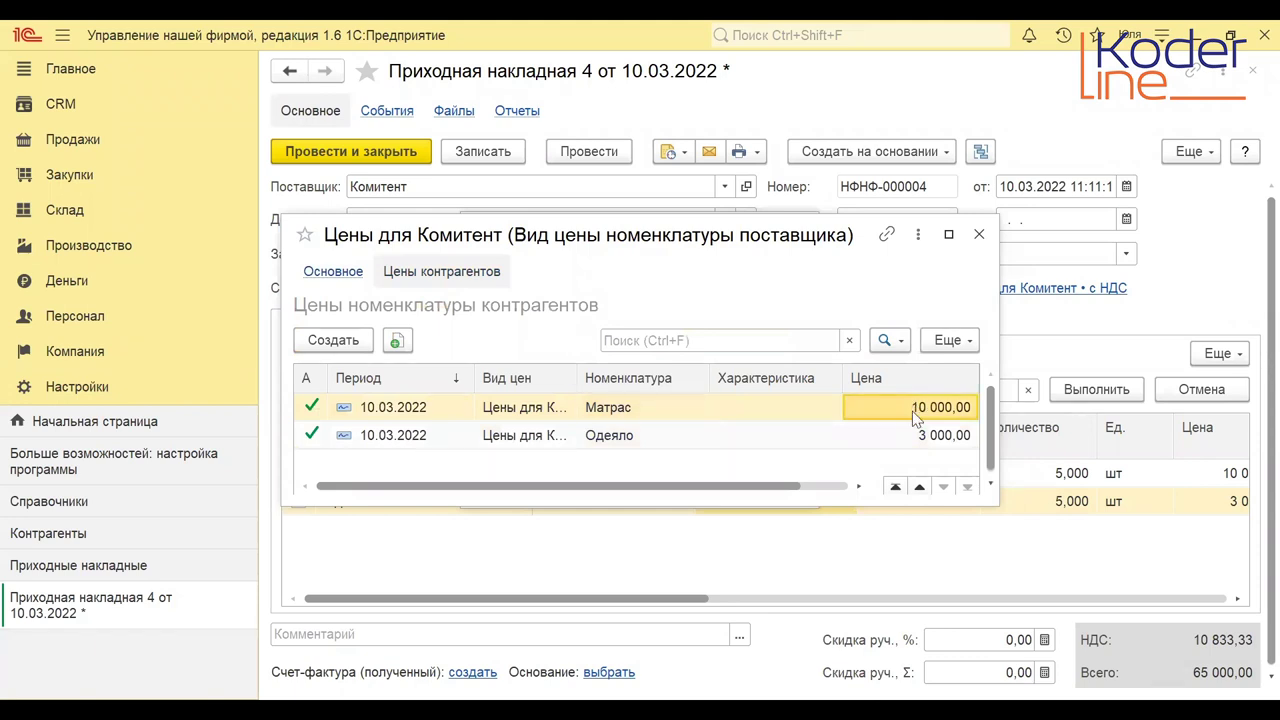
pyautogui.click(916, 436)
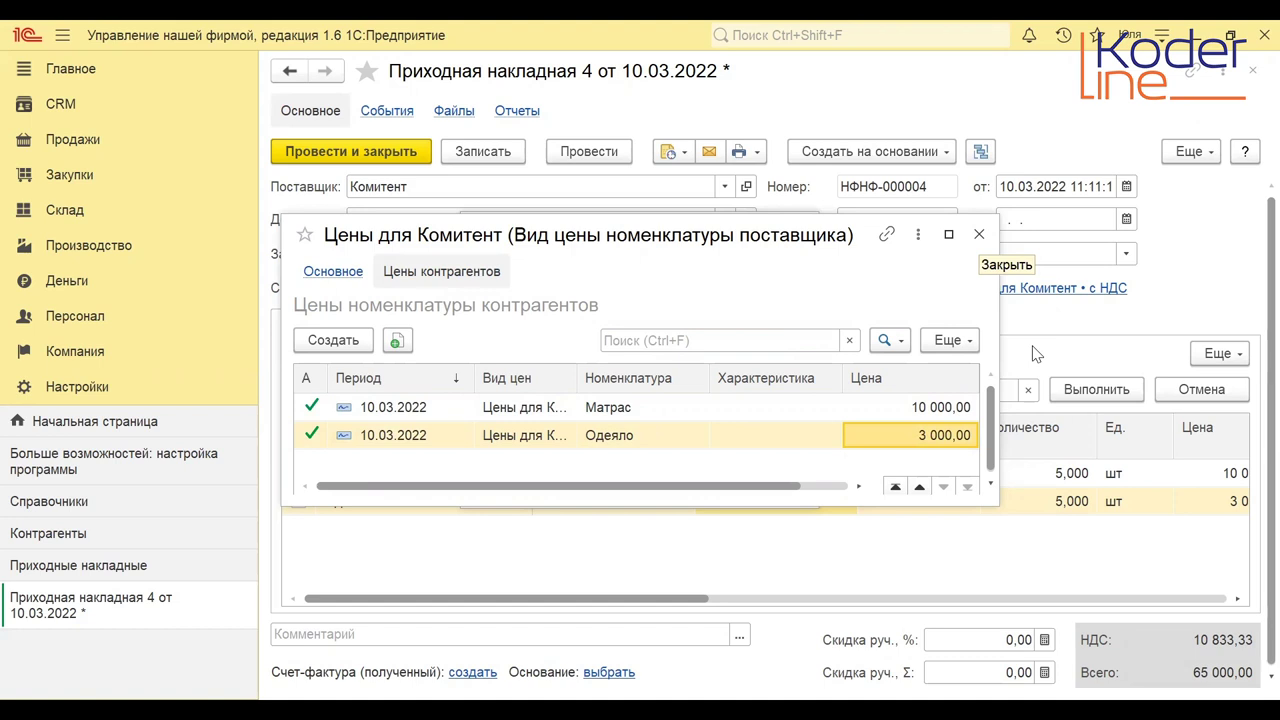
pyautogui.click(978, 238)
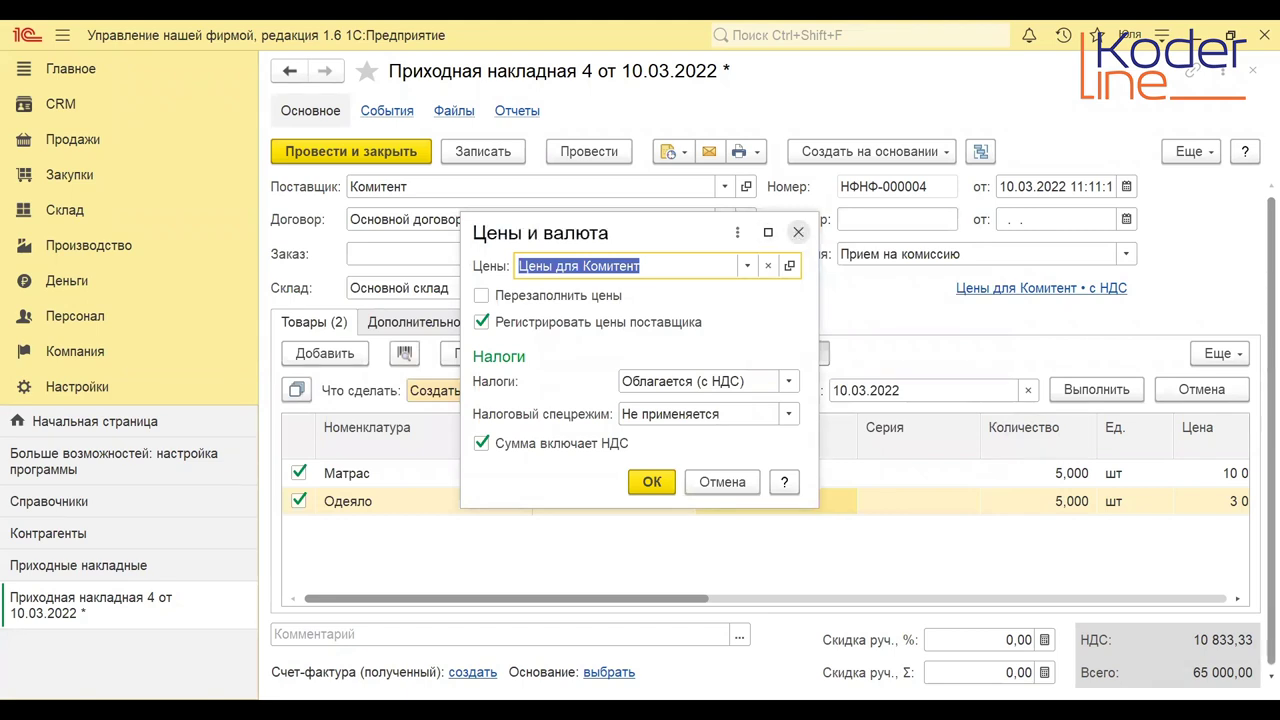
pyautogui.click(798, 234)
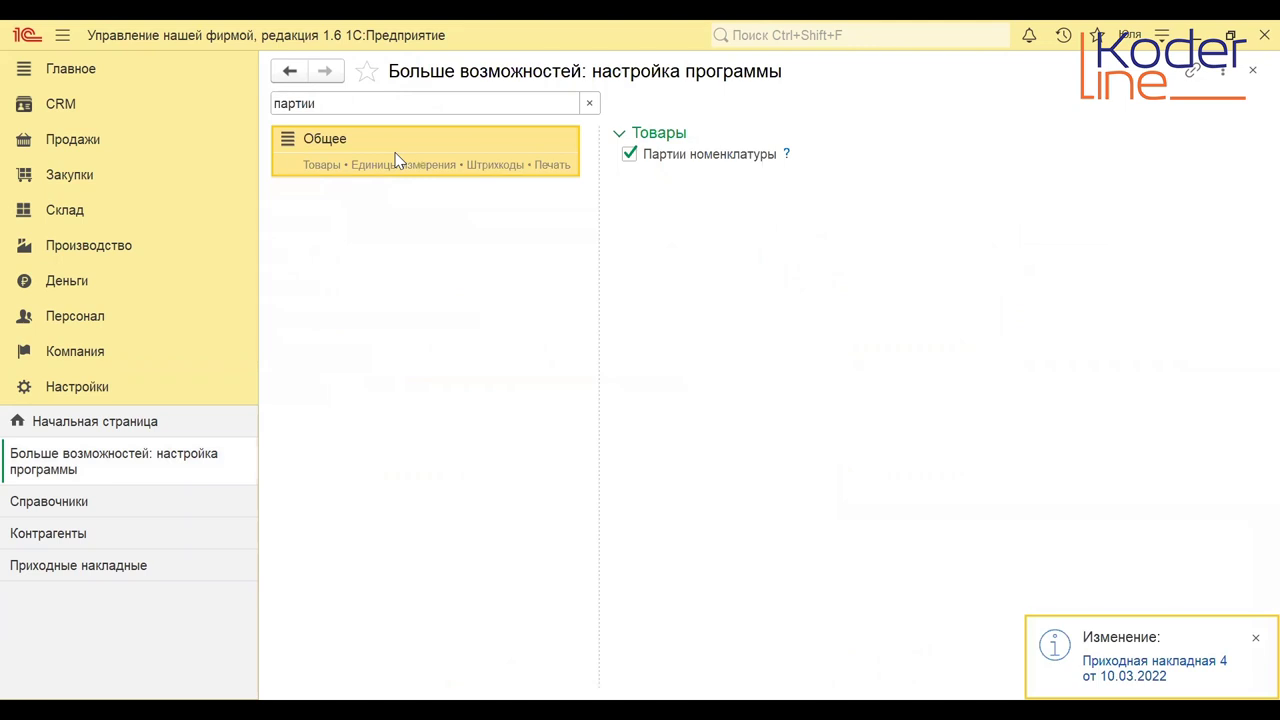
# Close the program settings, create a new Расходная накладная among the sales documents, and select Покупатель as the buyer.
pyautogui.click(1252, 73)
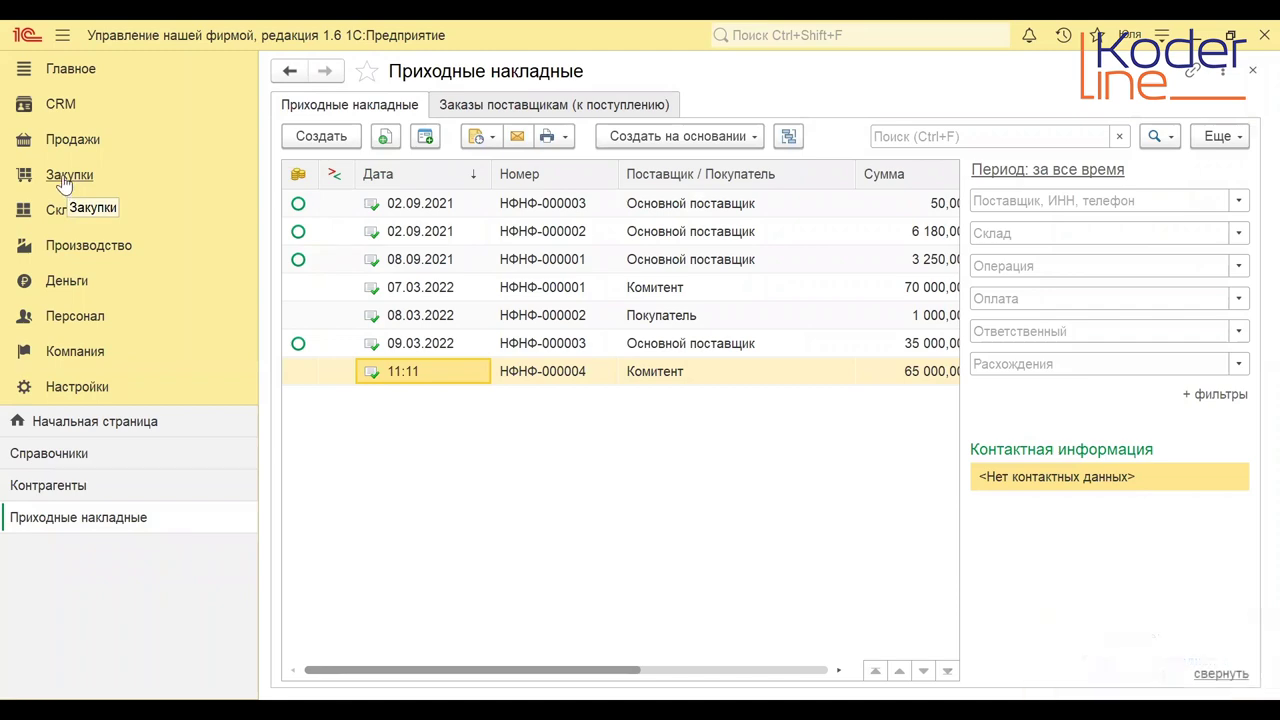
pyautogui.click(97, 150)
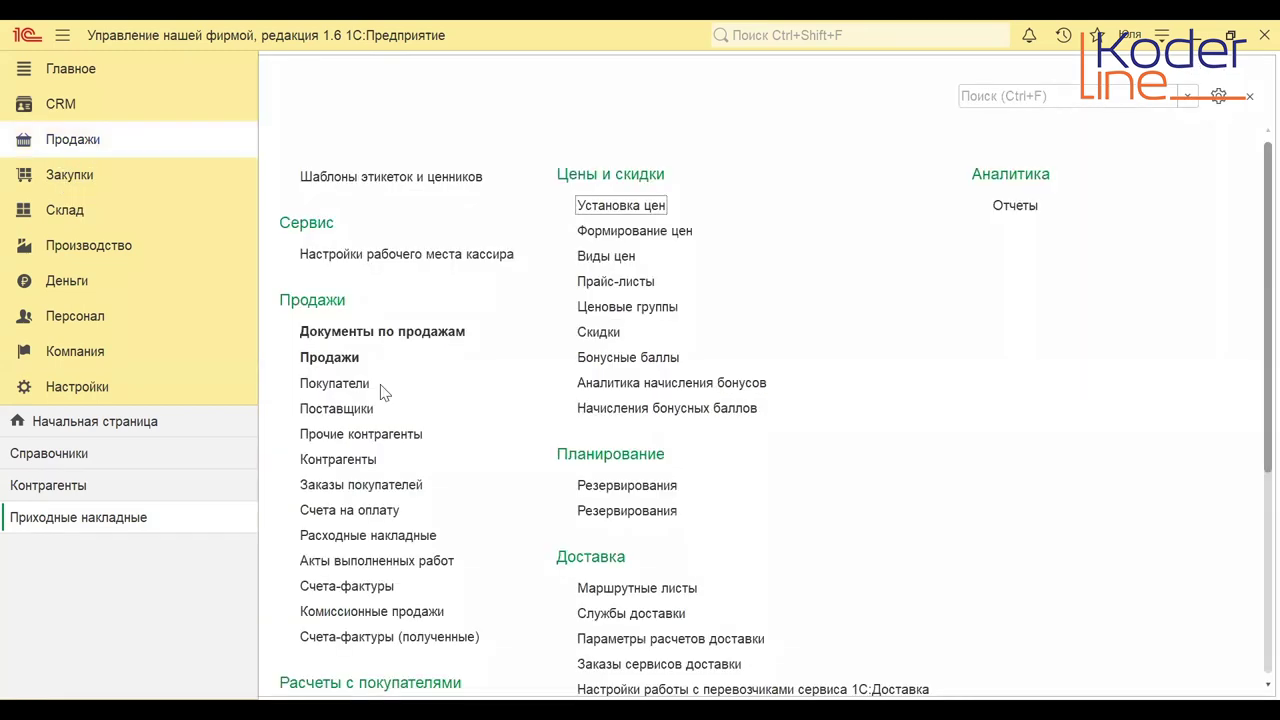
pyautogui.click(330, 358)
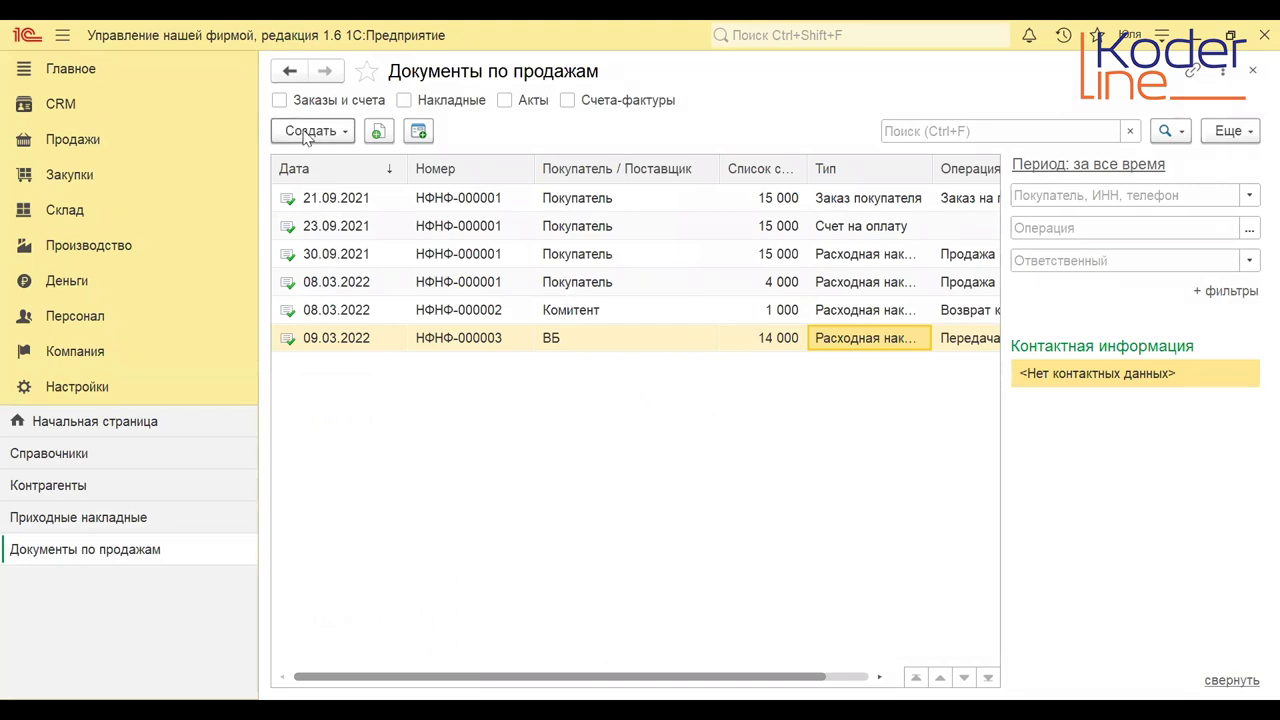
pyautogui.click(307, 134)
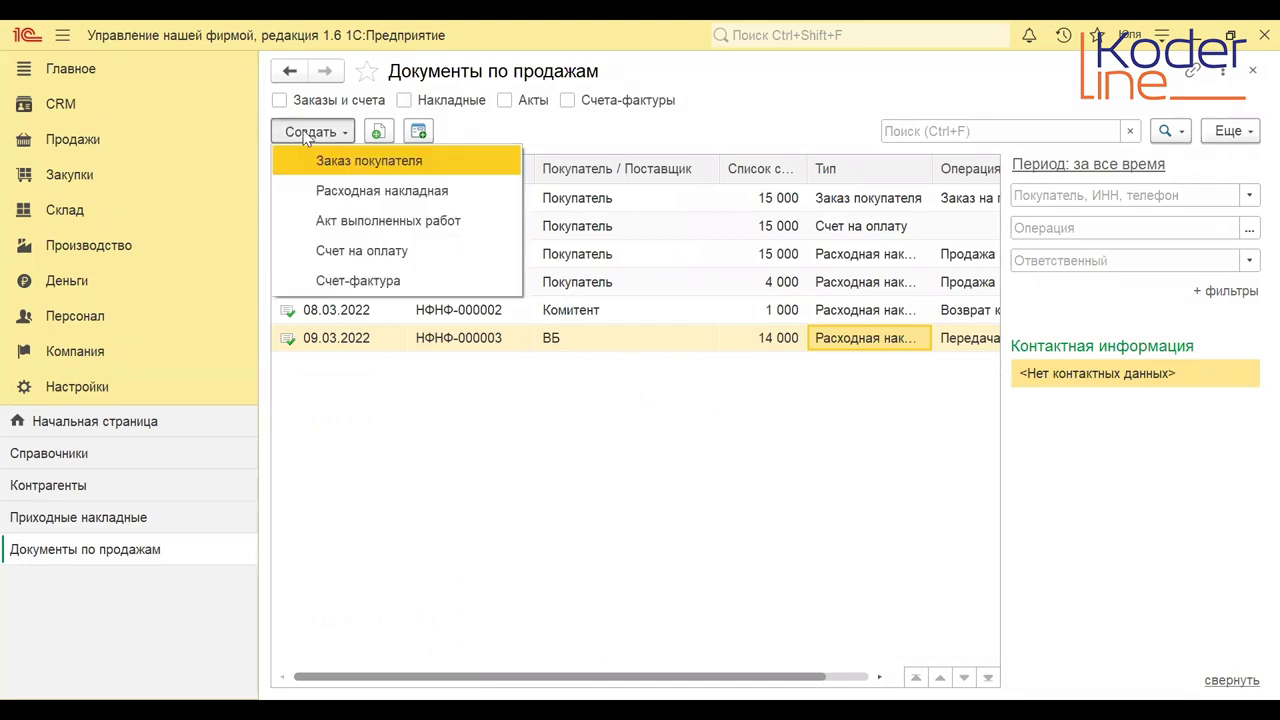
pyautogui.click(320, 182)
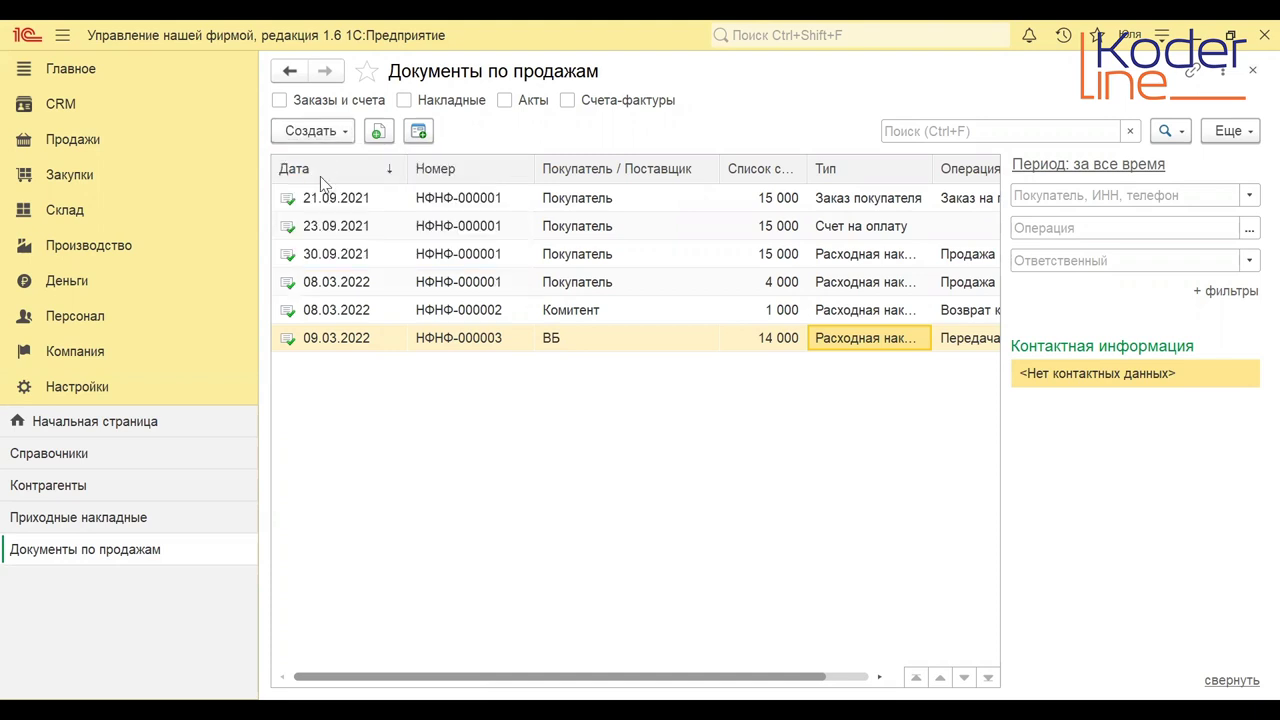
pyautogui.click(728, 186)
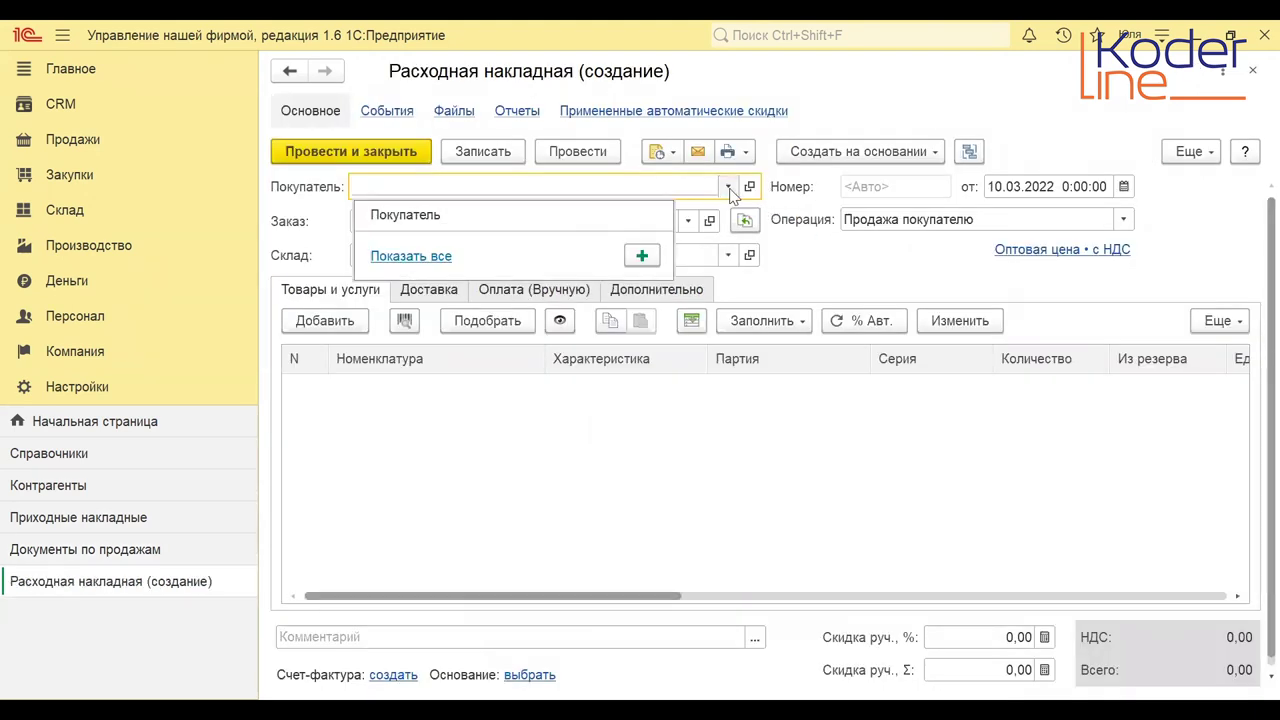
pyautogui.click(637, 209)
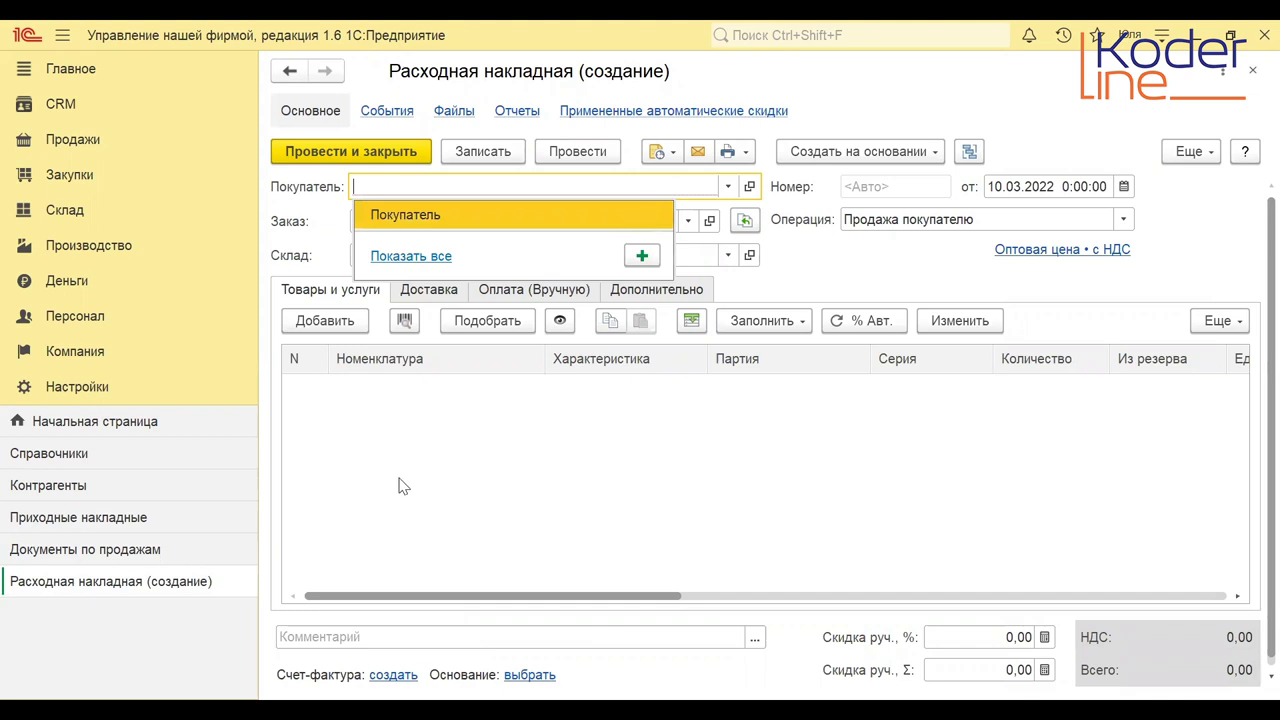
# Add a goods row for Матрас to the sales invoice, keeping batch 07.03.22.
pyautogui.doubleClick(332, 405)
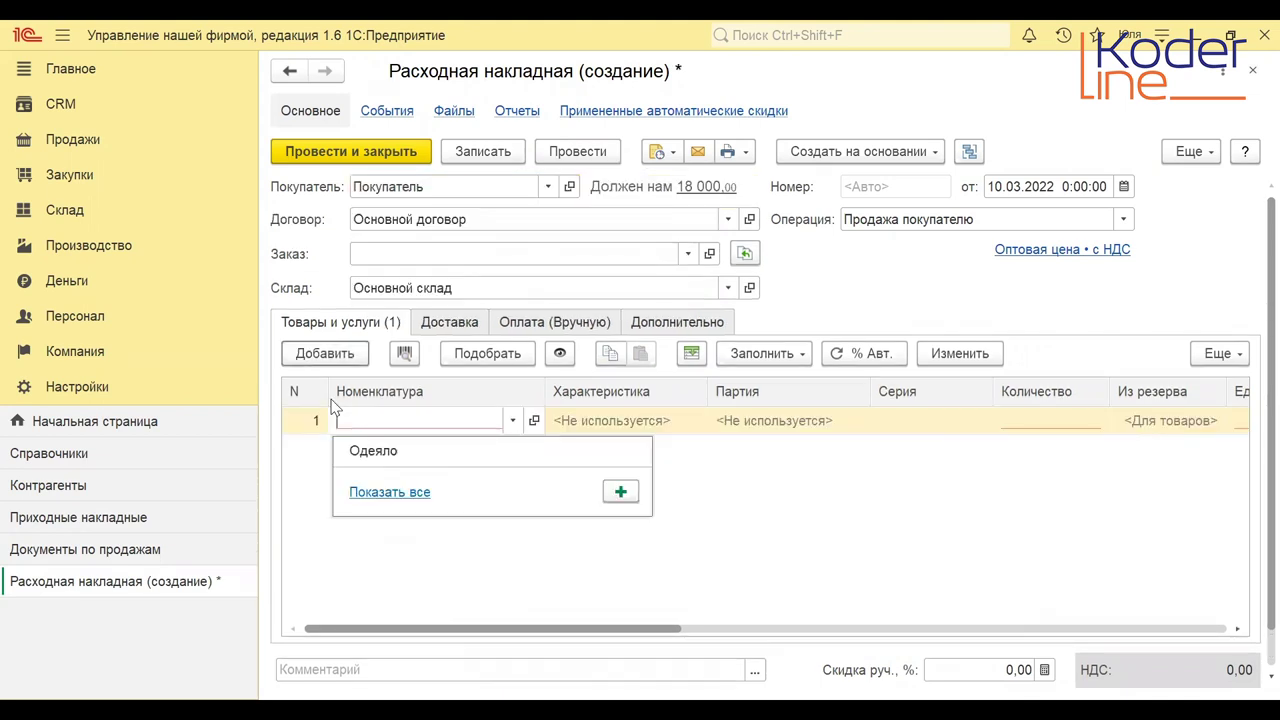
pyautogui.write('мат')
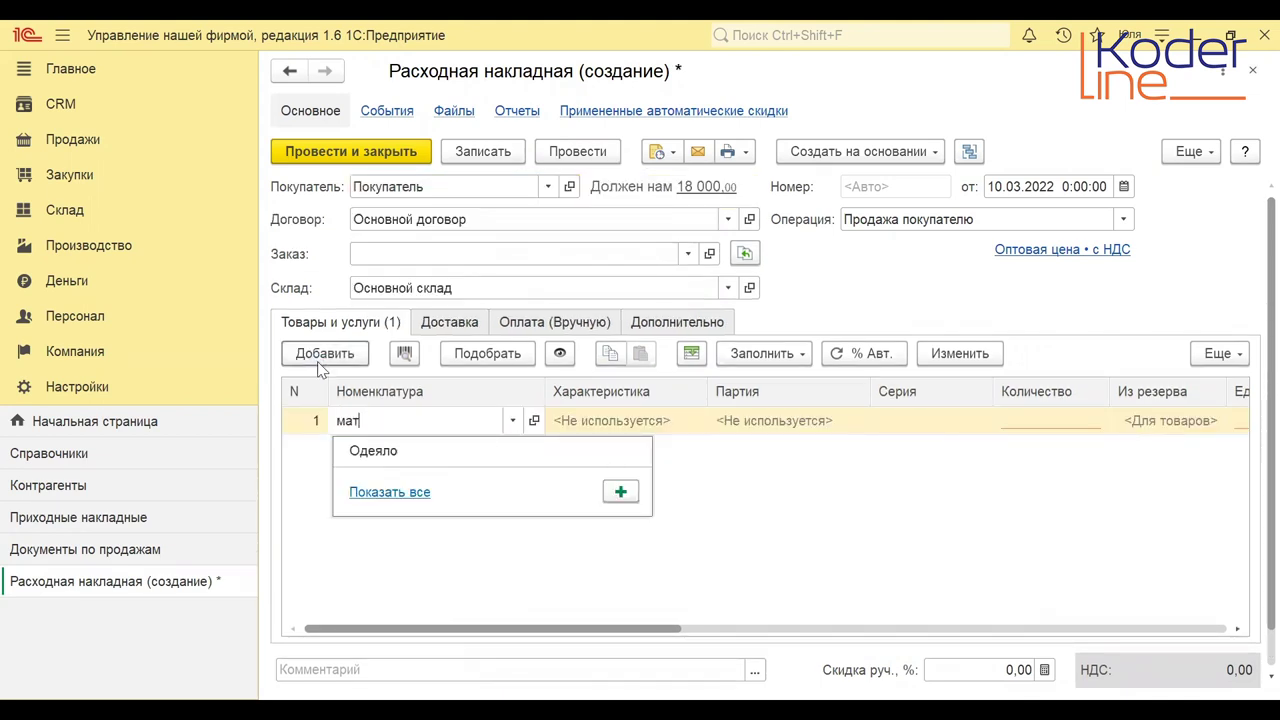
pyautogui.press('Return')
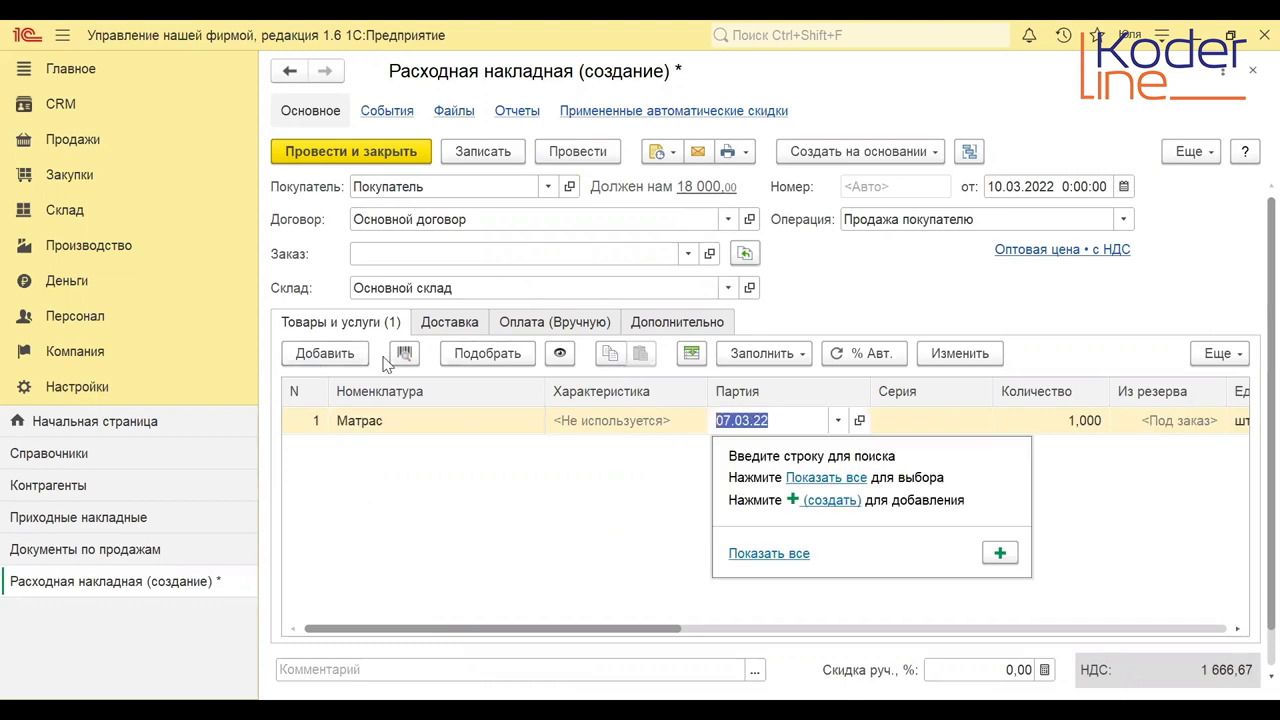
pyautogui.press('Escape')
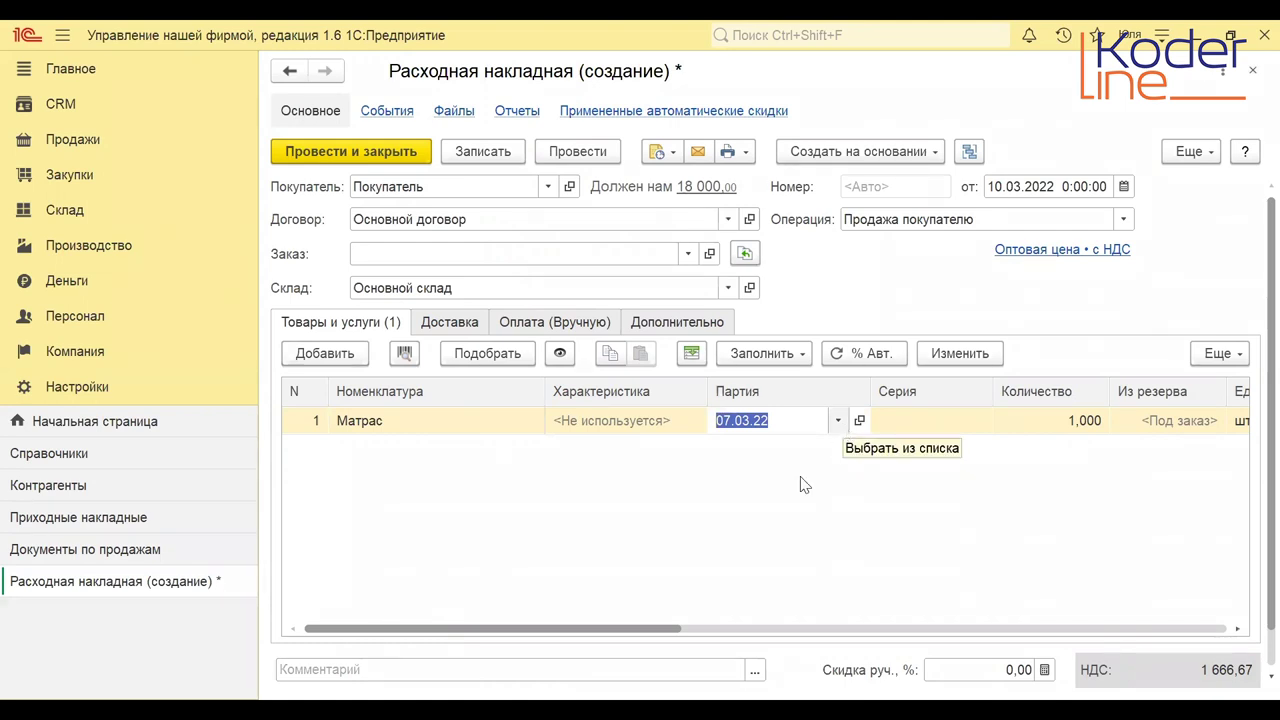
pyautogui.click(778, 507)
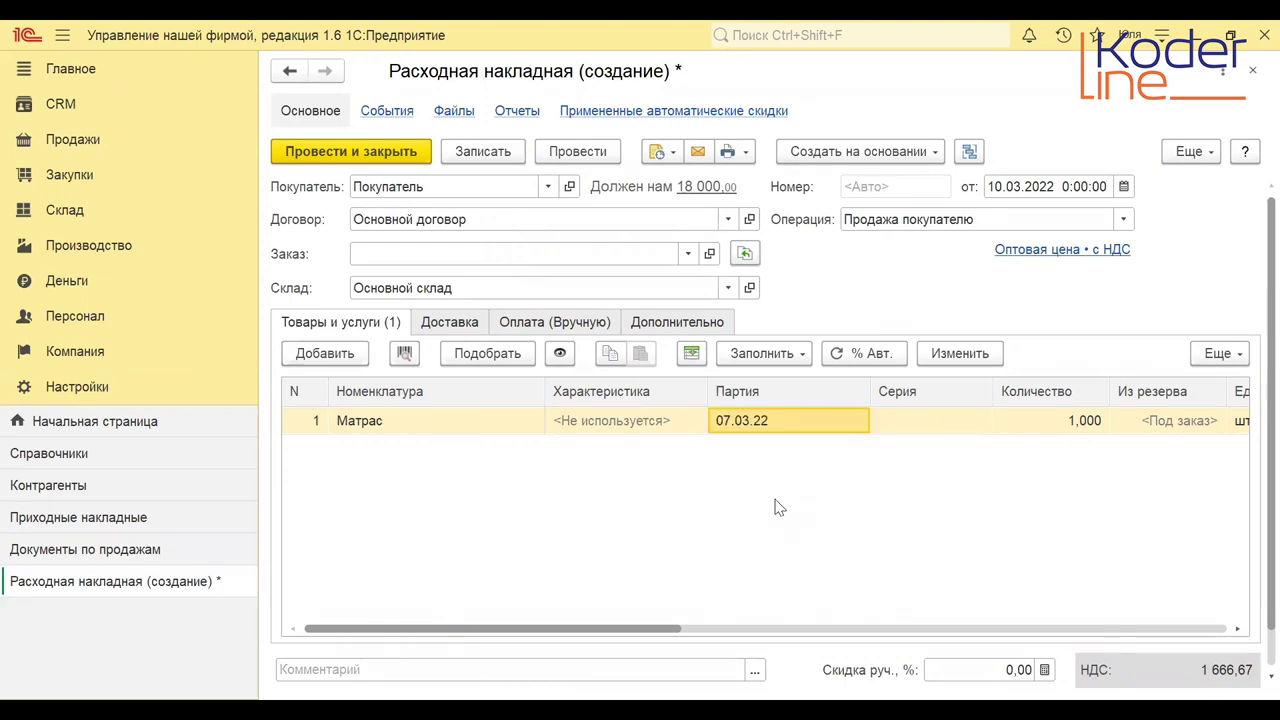
# Try a quantity of 2 for the Матрас row and set it back to 1.
pyautogui.doubleClick(1040, 424)
pyautogui.write('2')
pyautogui.press('Return')
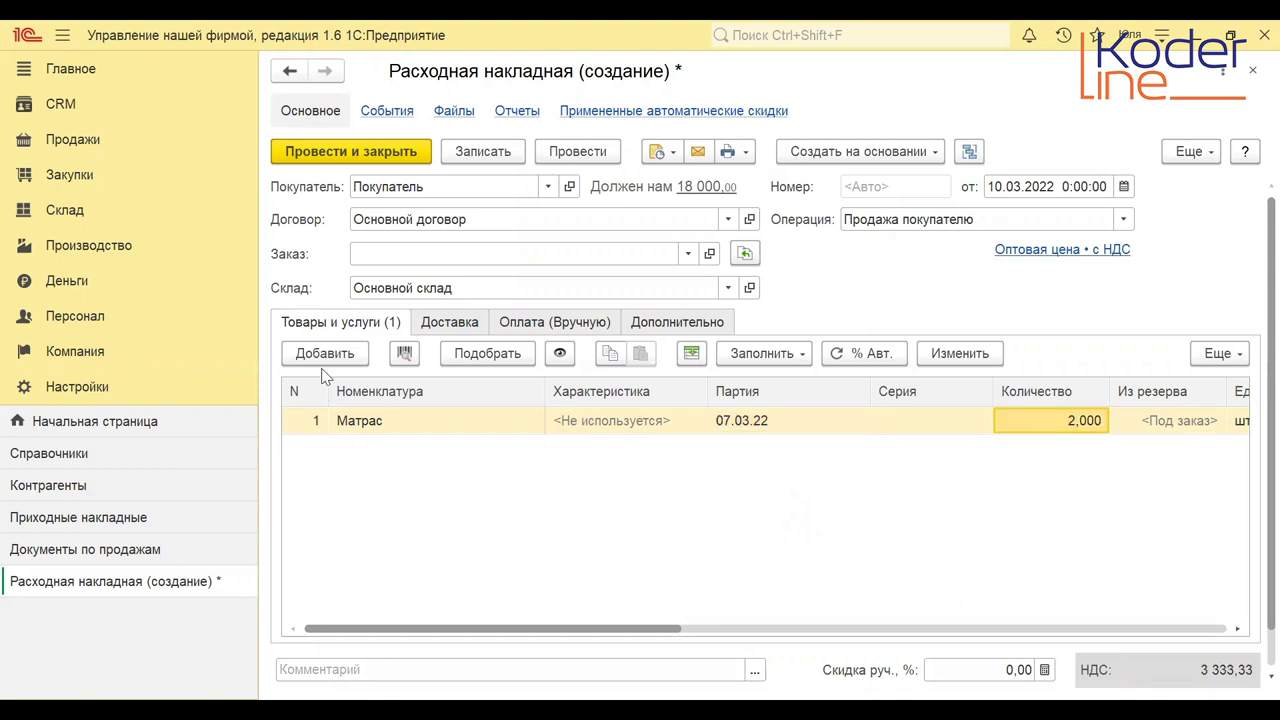
pyautogui.doubleClick(1058, 428)
pyautogui.write('1')
pyautogui.press('Return')
# Add goods rows for Подушка and Одеяло to the sales invoice, each with quantity 1 and batch 07.03.22.
pyautogui.click(325, 354)
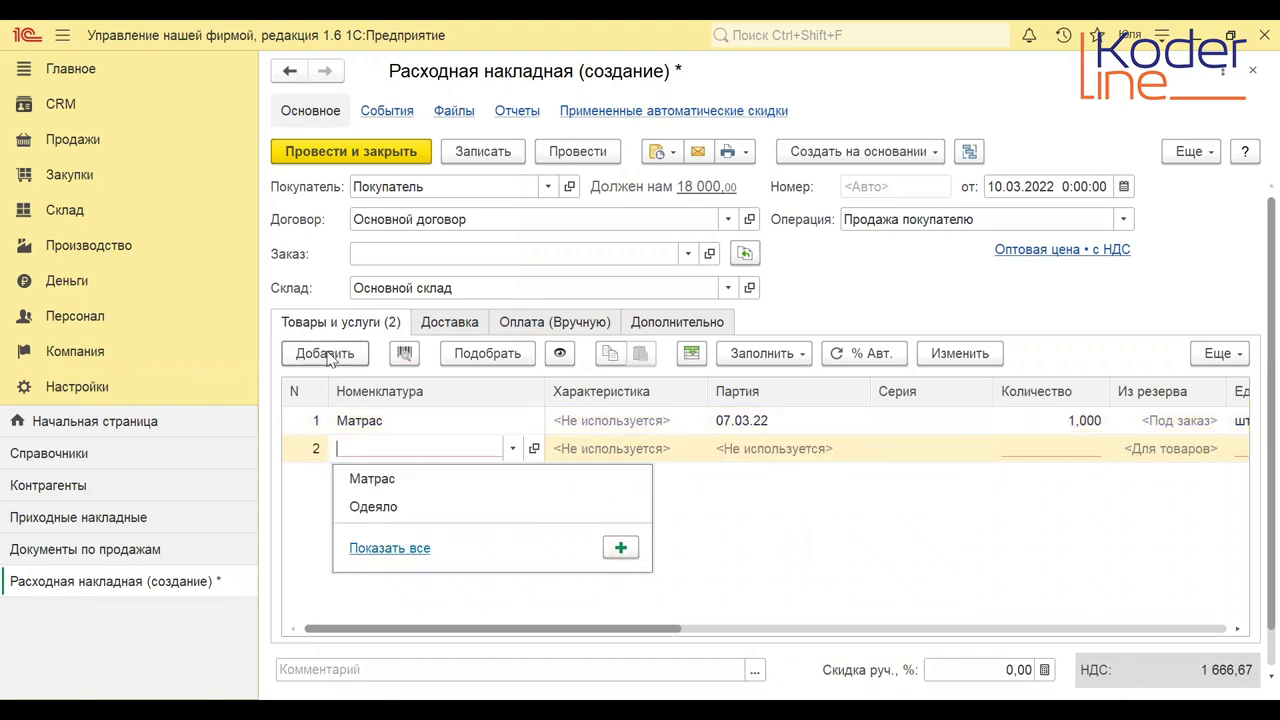
pyautogui.write('по')
pyautogui.press('Return')
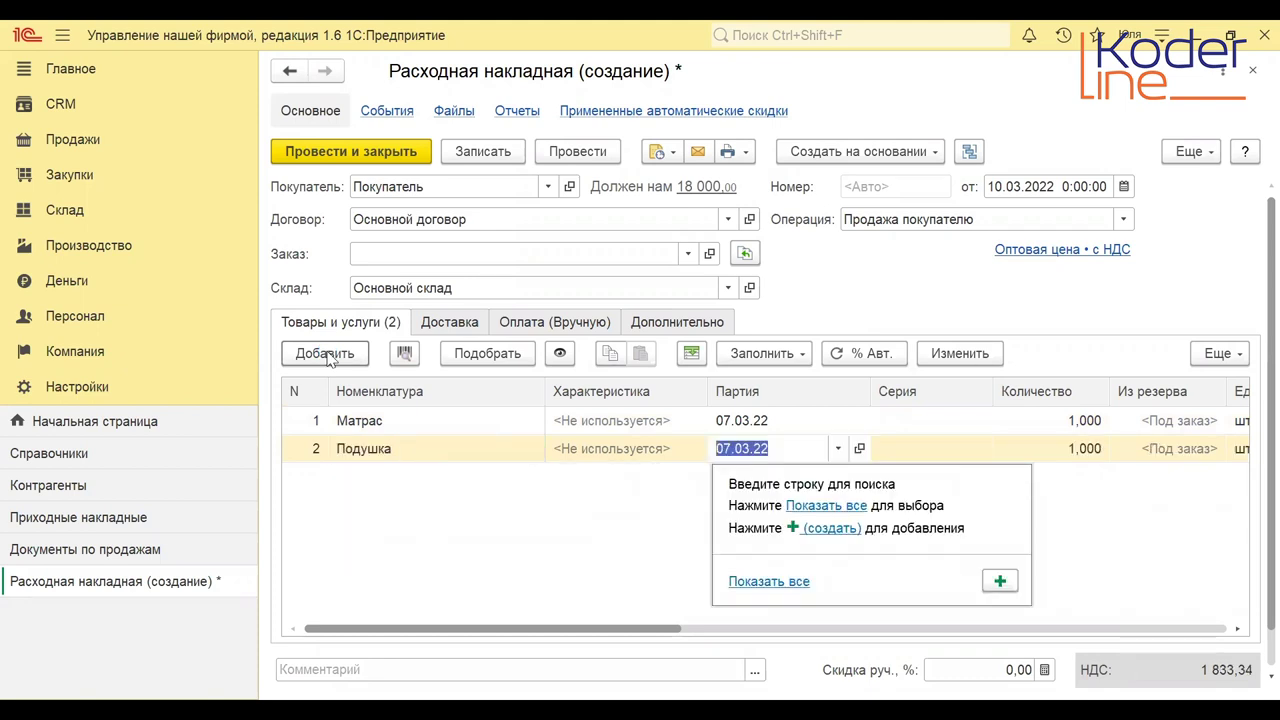
pyautogui.click(325, 354)
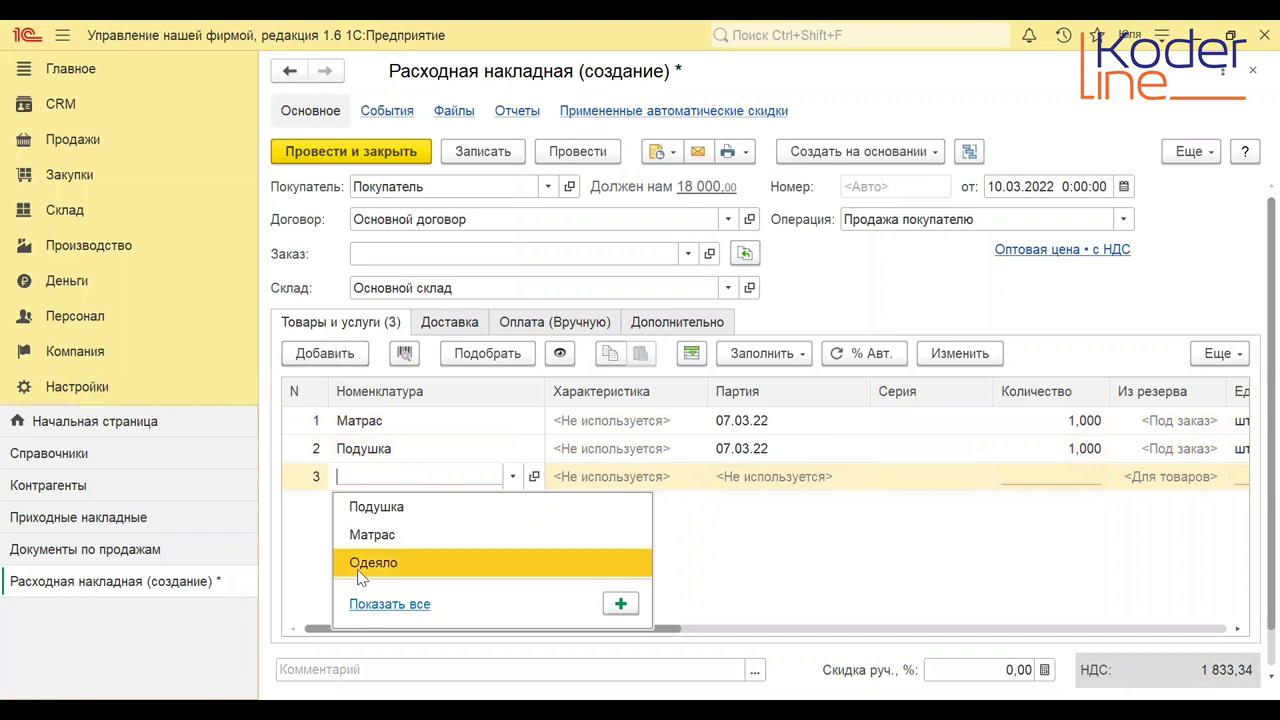
pyautogui.click(361, 566)
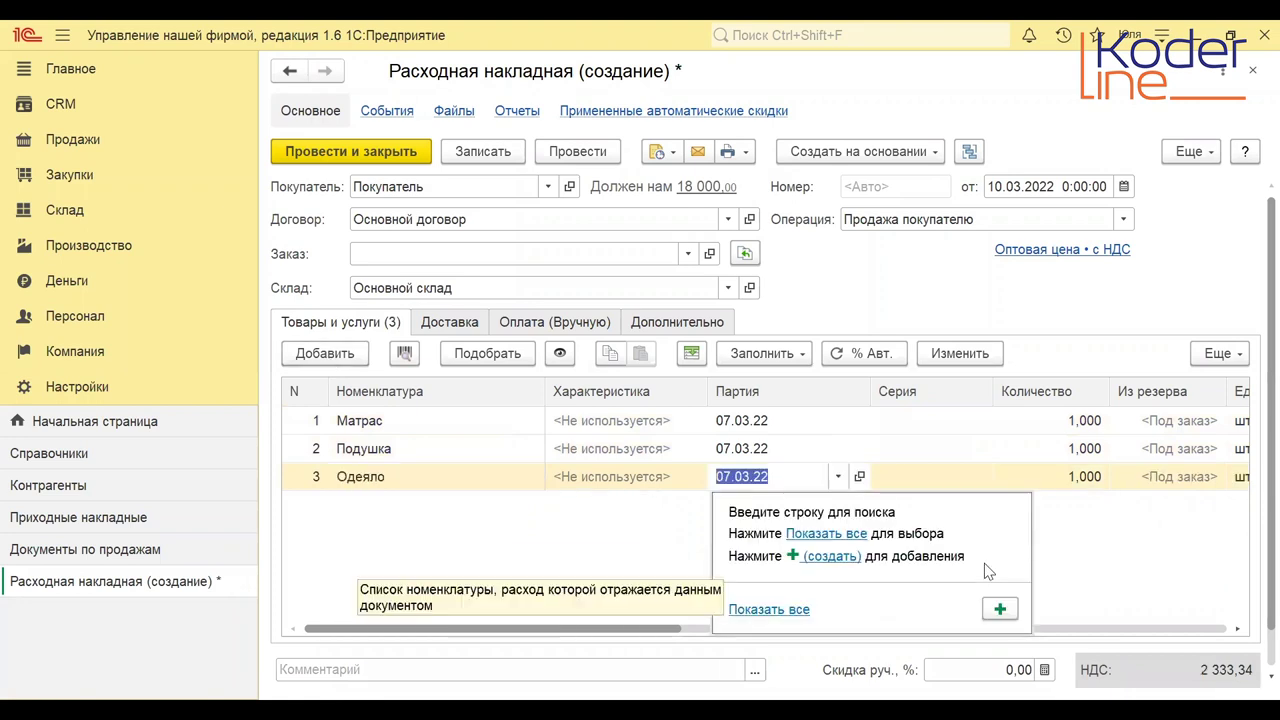
# Check the prices in the goods rows, post the sales invoice, and close it.
pyautogui.click(1238, 629)
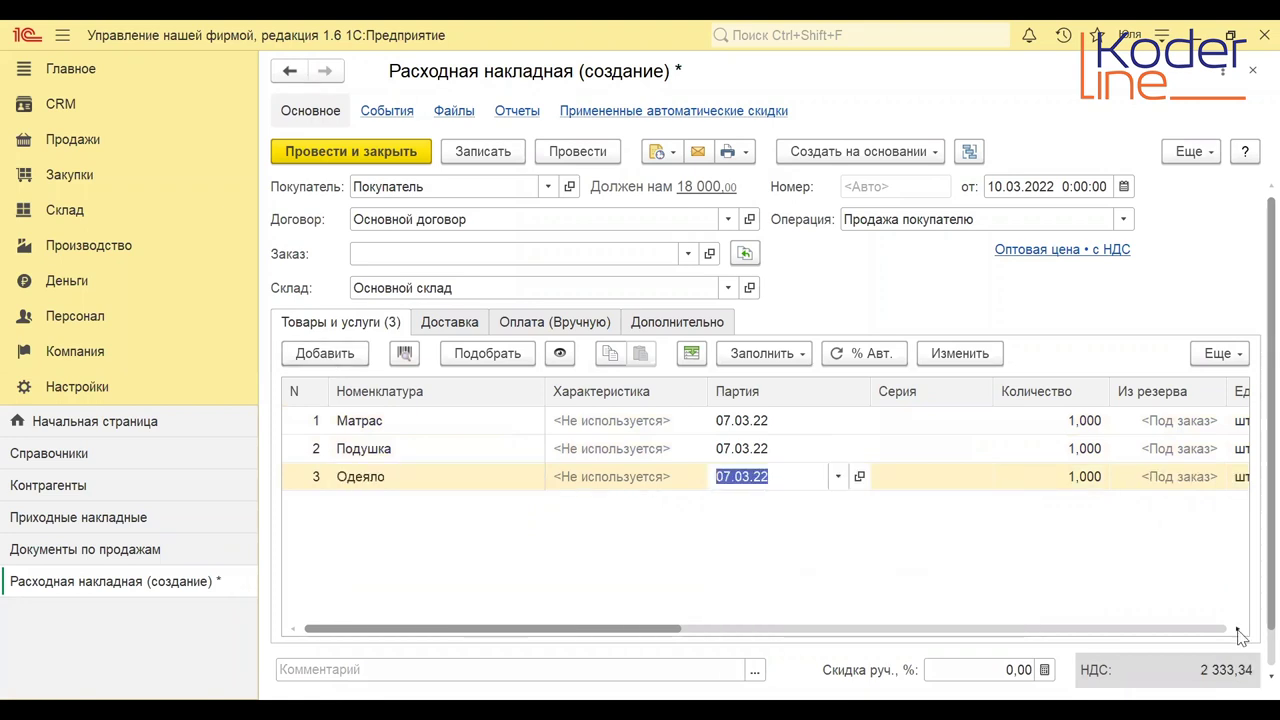
pyautogui.click(1238, 629)
pyautogui.click(1238, 629)
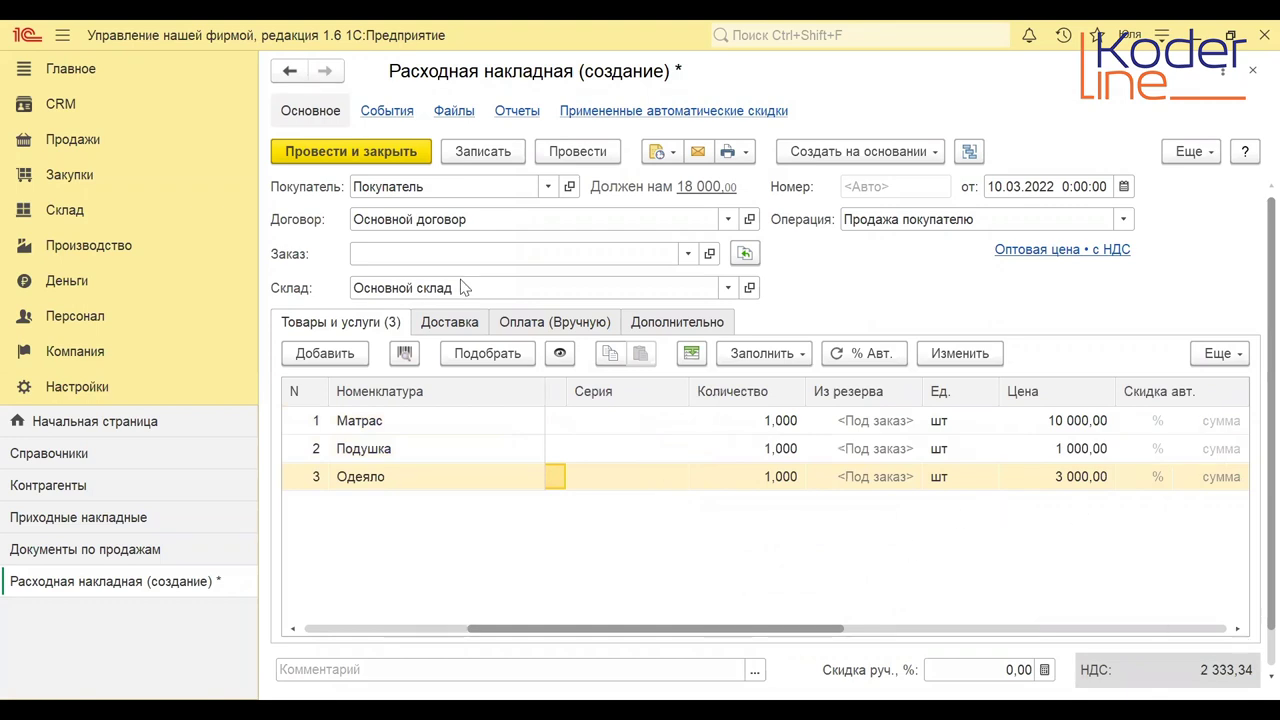
pyautogui.click(584, 151)
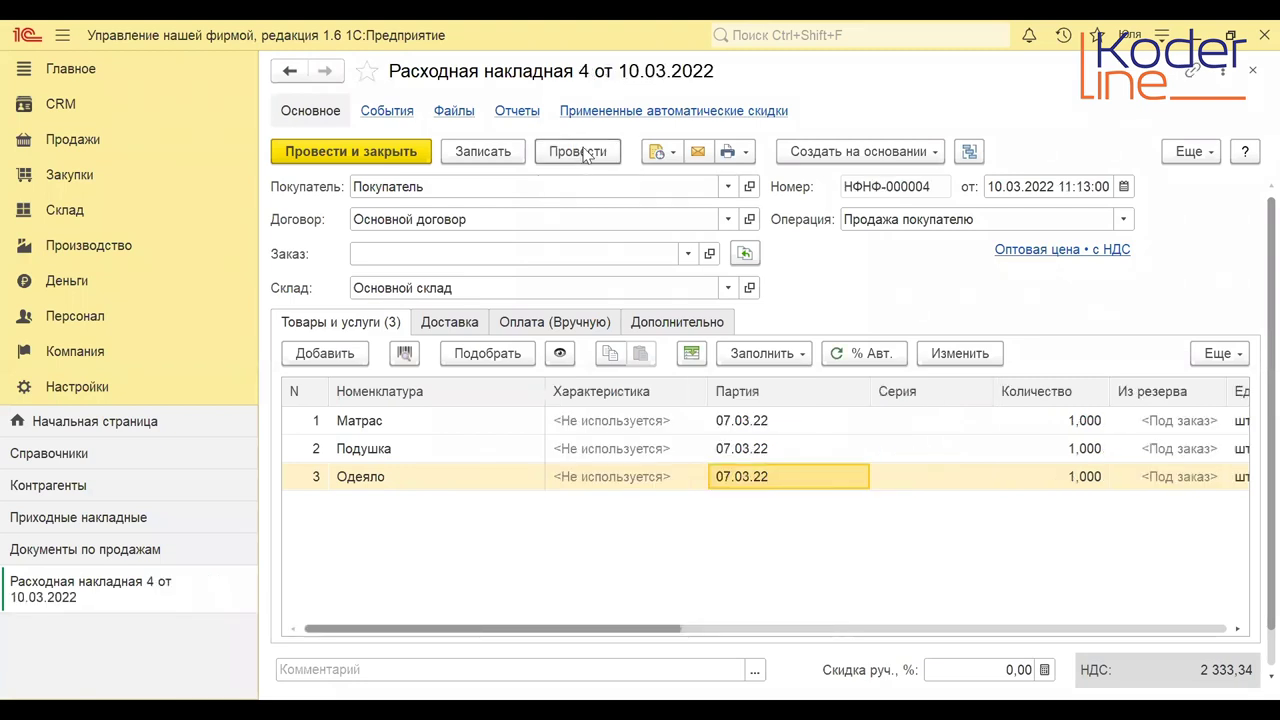
pyautogui.click(1254, 74)
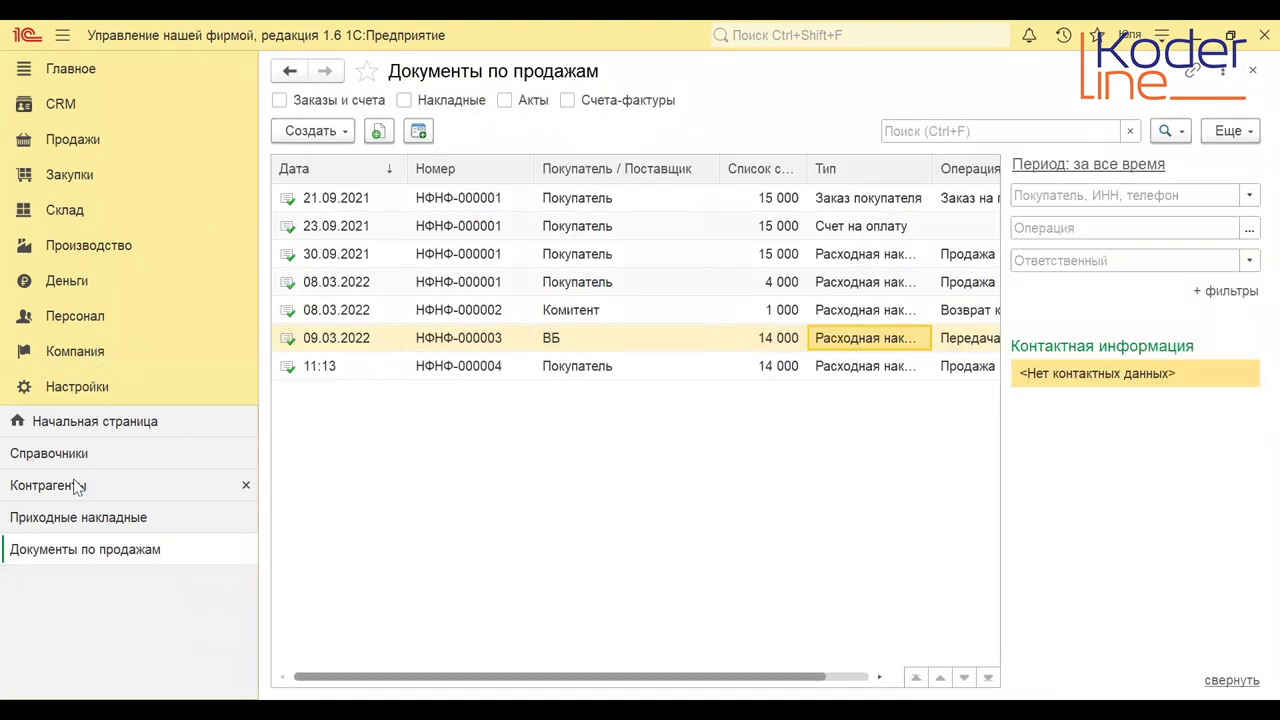
# Find the report Товары, принятые на комиссию among the sales reports by searching for "ком" and generate it.
pyautogui.click(78, 146)
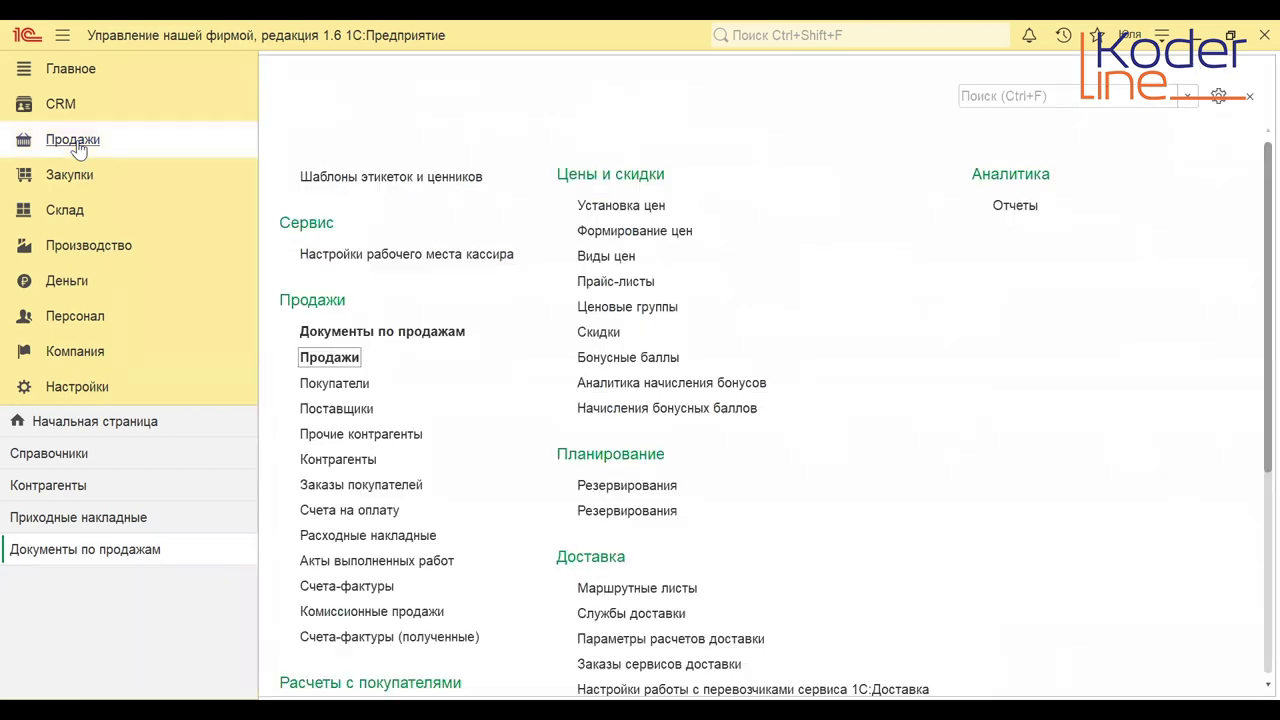
pyautogui.click(1013, 212)
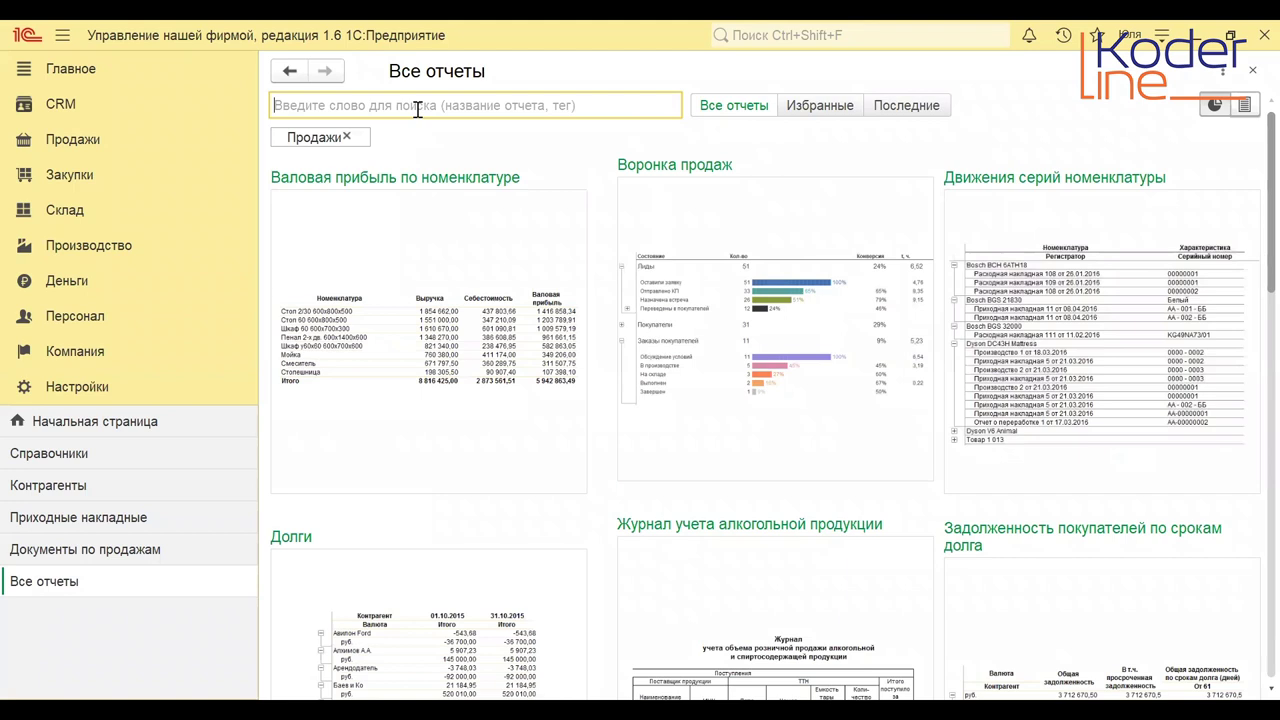
pyautogui.write('кл')
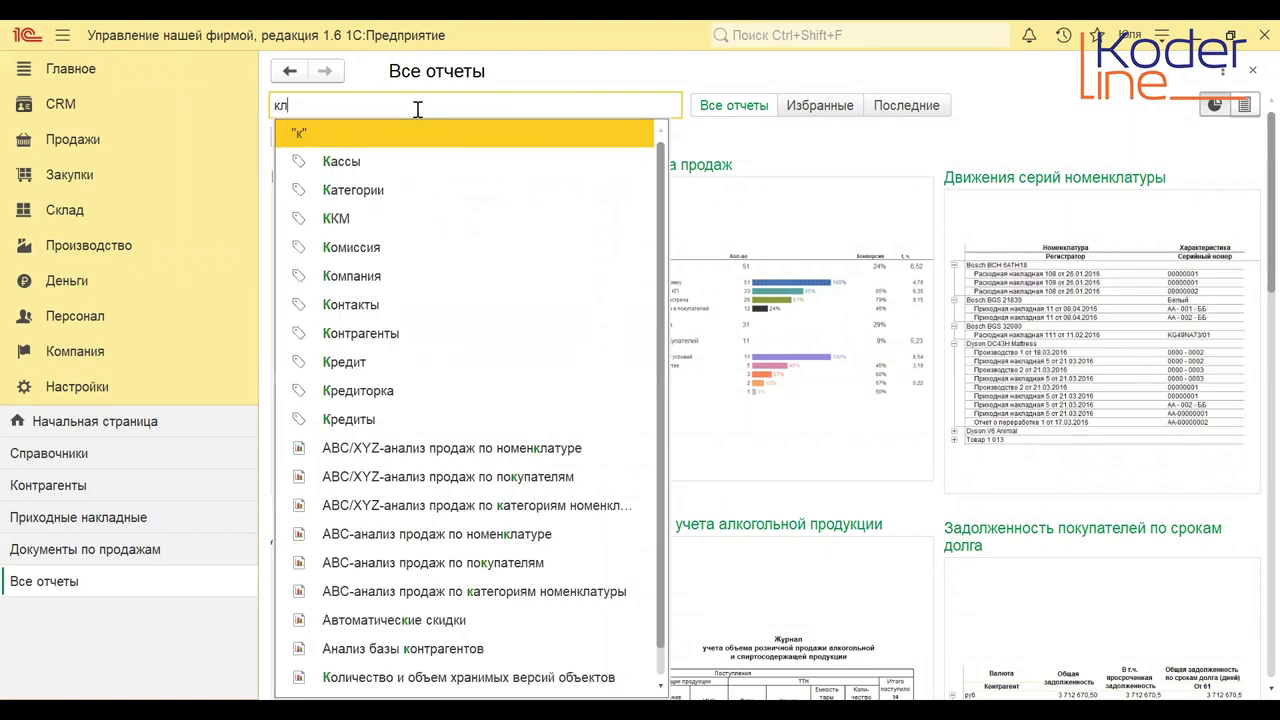
pyautogui.press('BackSpace')
pyautogui.write('ом')
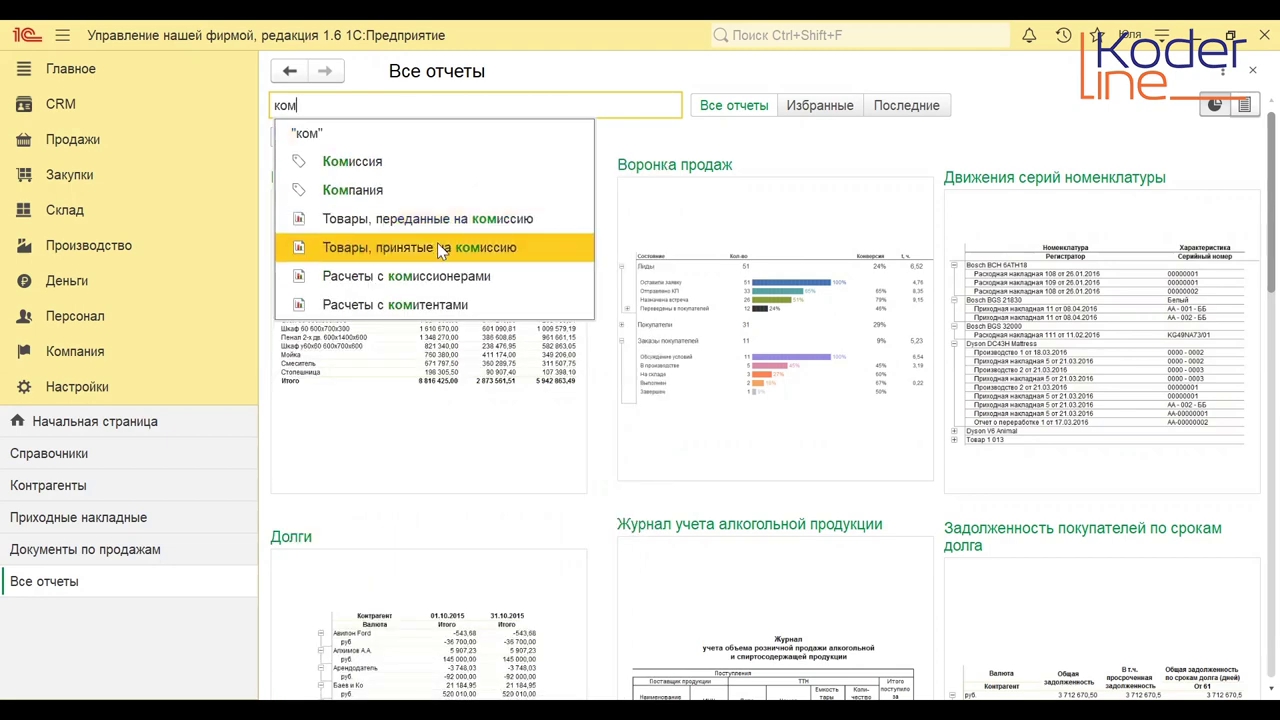
pyautogui.click(437, 246)
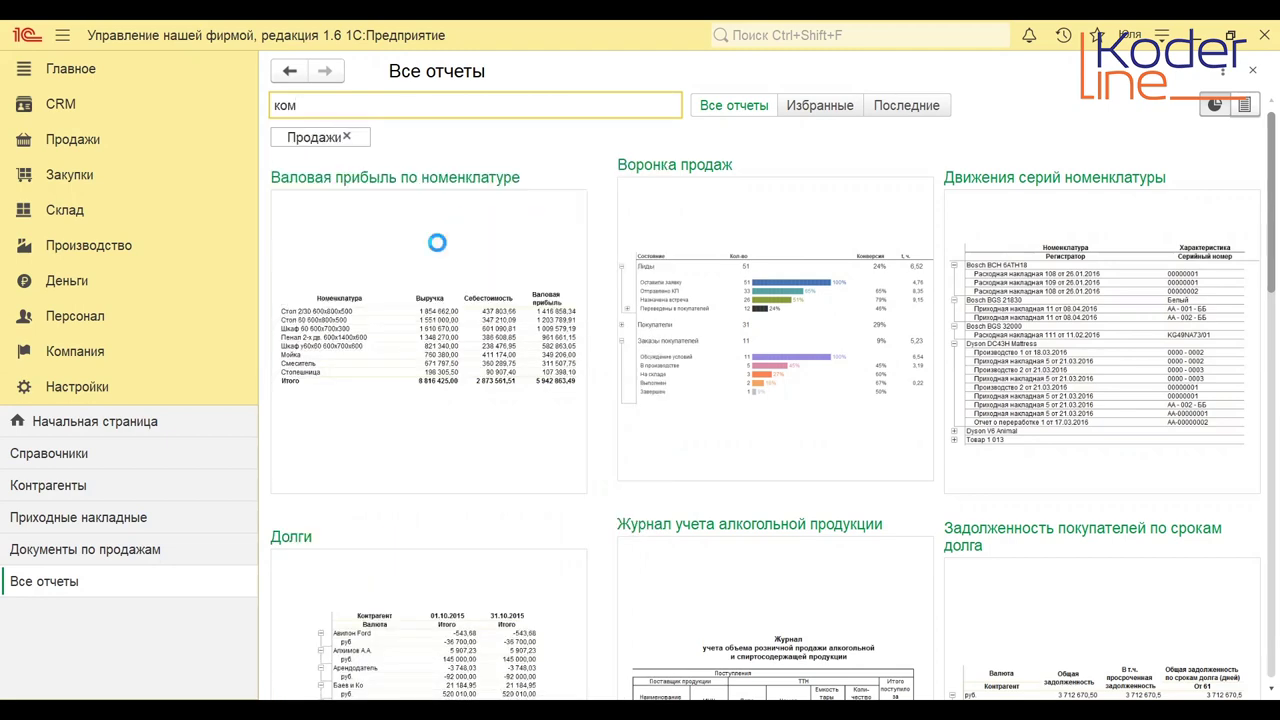
pyautogui.click(341, 110)
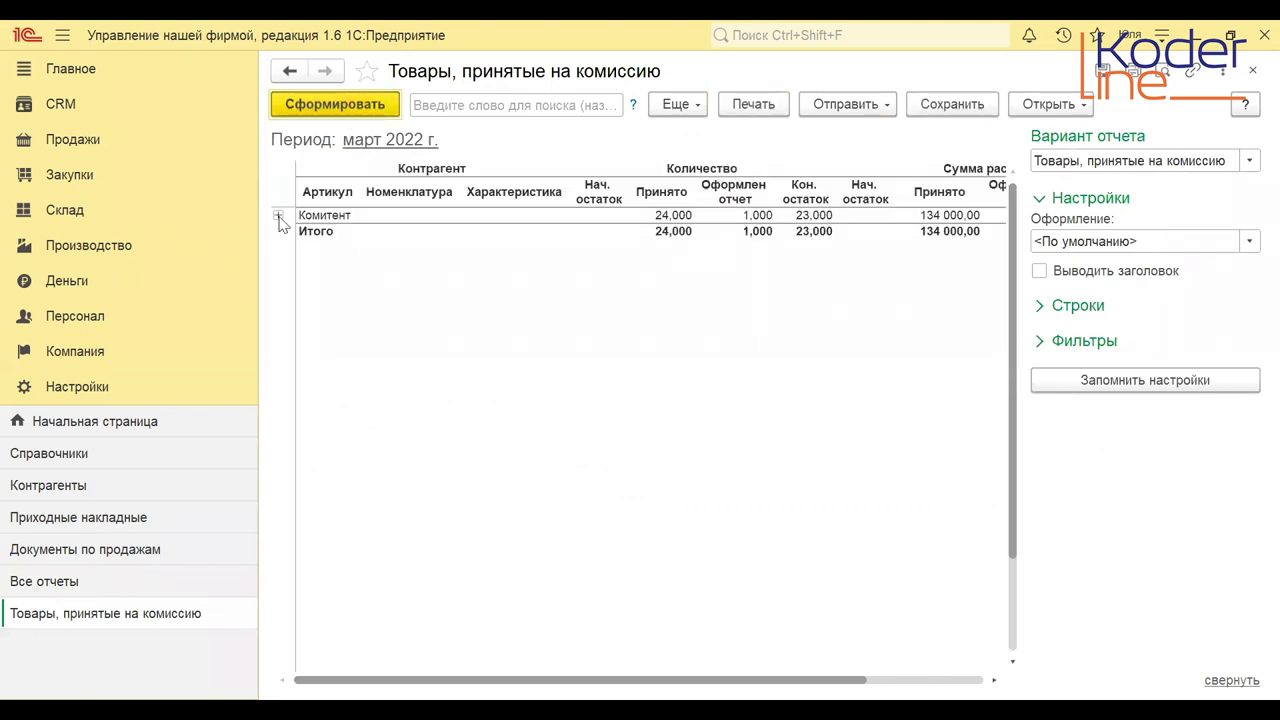
# Expand Комитент in the report and examine the accepted, reported and remaining quantities and settlement amounts for each item.
pyautogui.click(280, 217)
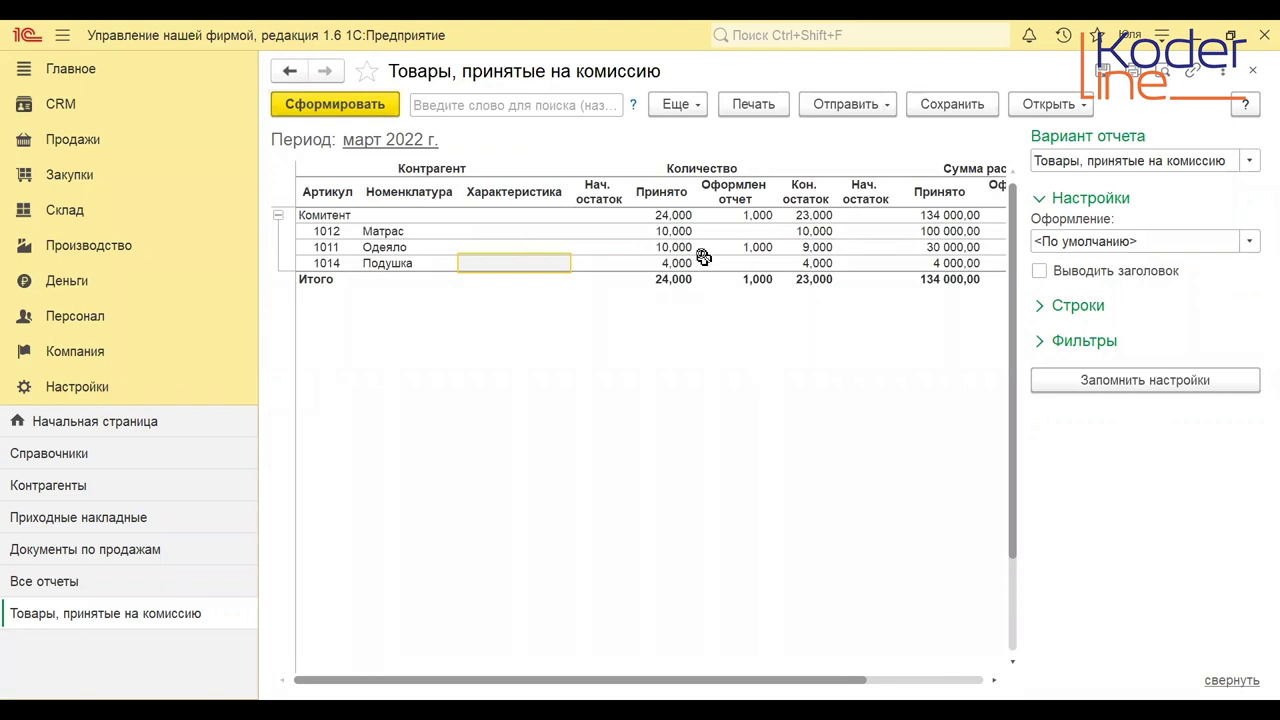
pyautogui.click(662, 230)
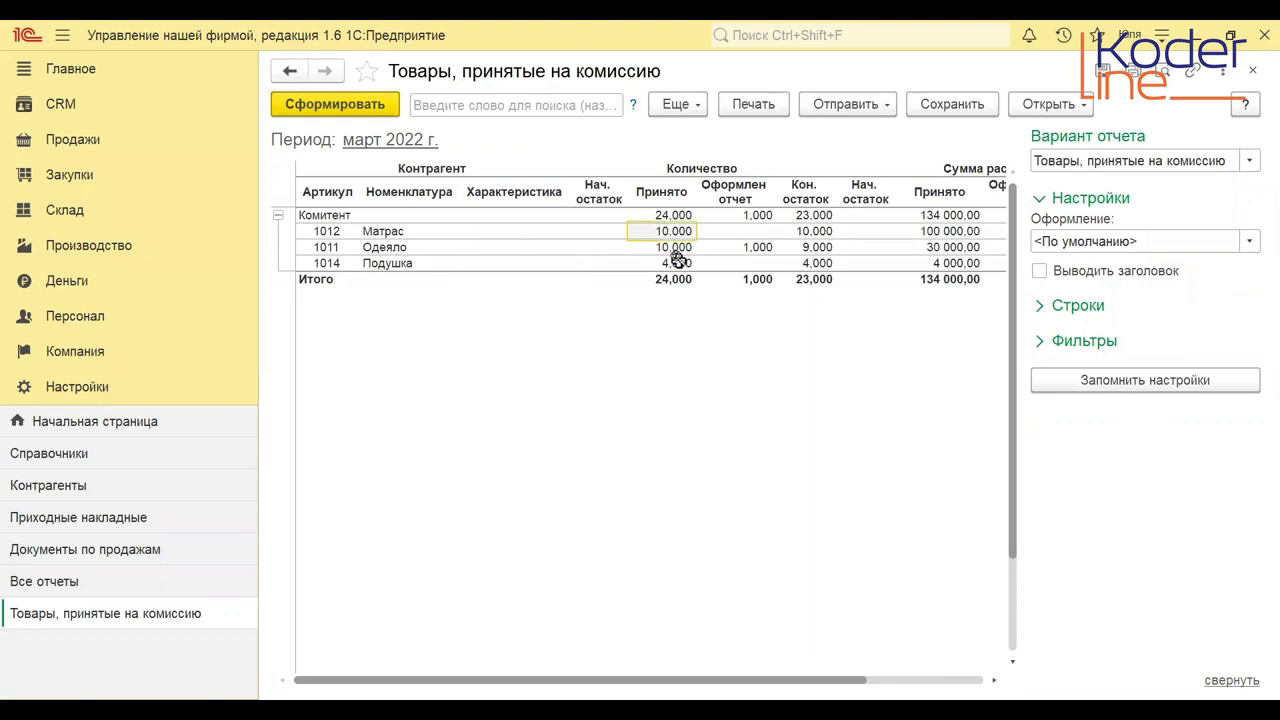
pyautogui.click(762, 247)
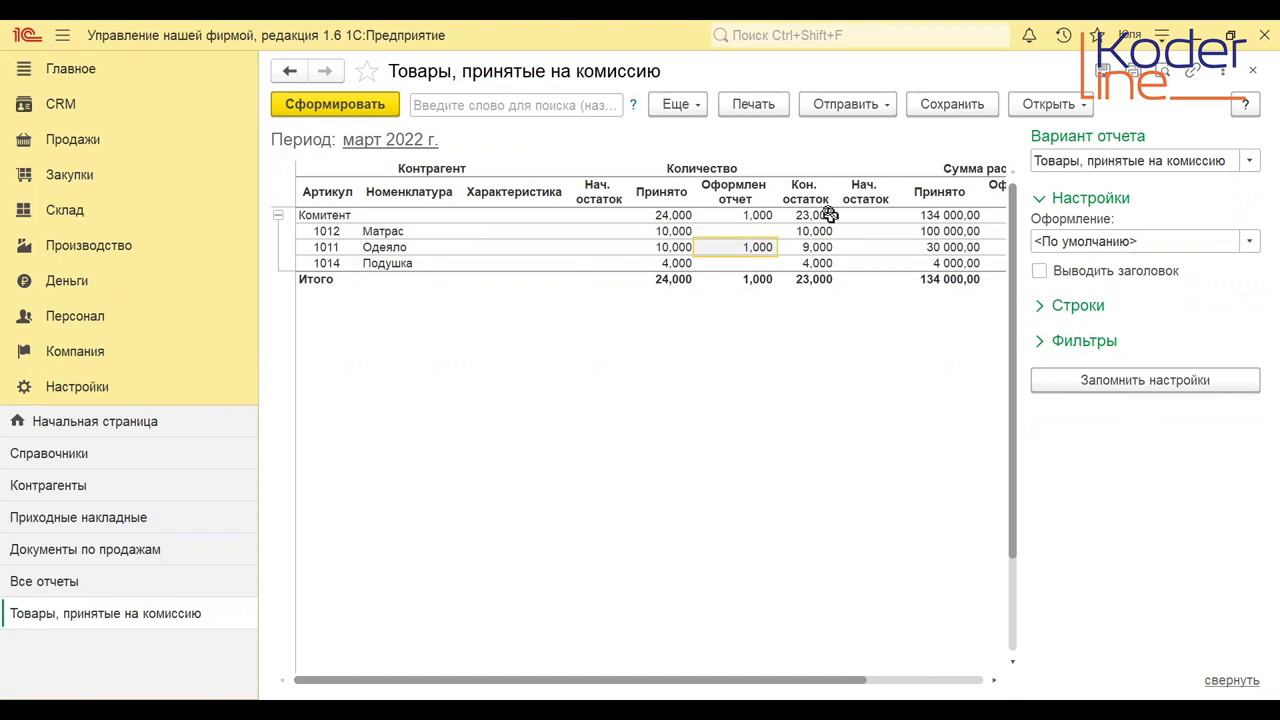
pyautogui.click(945, 253)
pyautogui.press('Right')
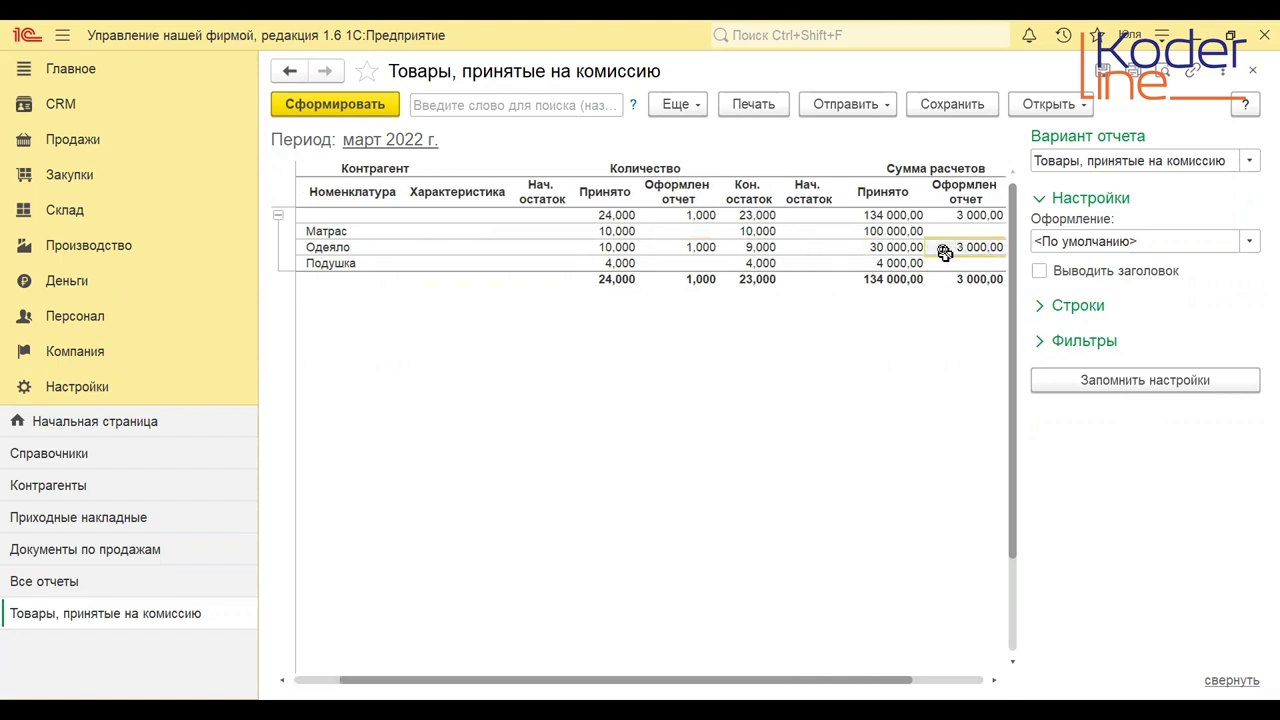
pyautogui.press('Right')
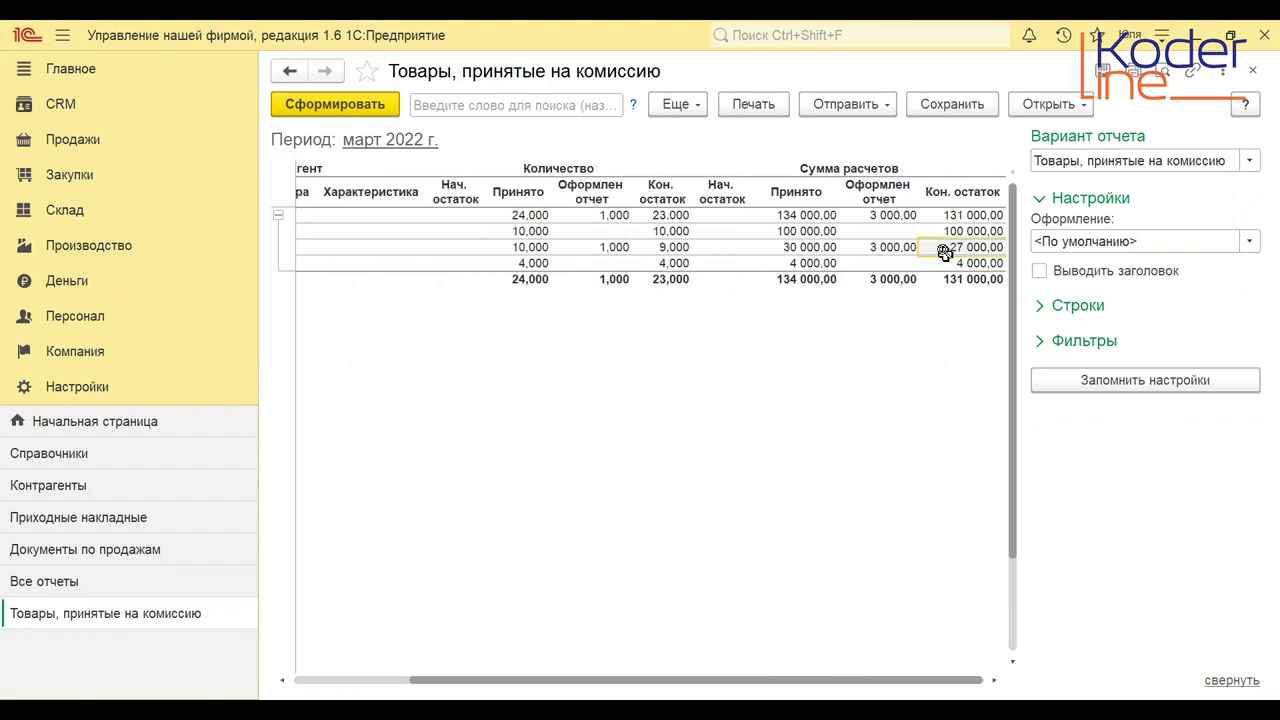
pyautogui.press('Left')
pyautogui.press('Left')
pyautogui.press('Left')
pyautogui.press('Left')
pyautogui.press('Left')
pyautogui.press('Left')
pyautogui.press('Left')
pyautogui.press('Left')
pyautogui.press('Left')
pyautogui.press('Left')
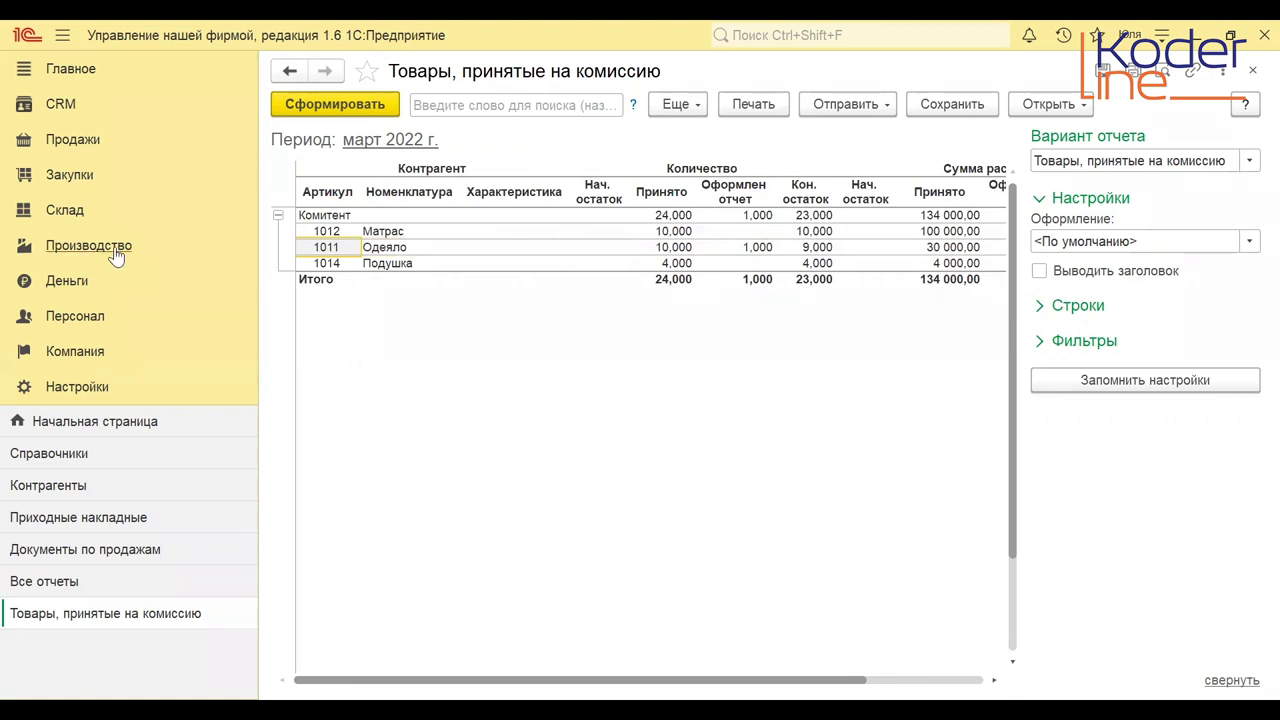
# Create a new Отчет комитенту (принципалу) from the purchasing reports to committents, with Комитент as the supplier.
pyautogui.click(71, 152)
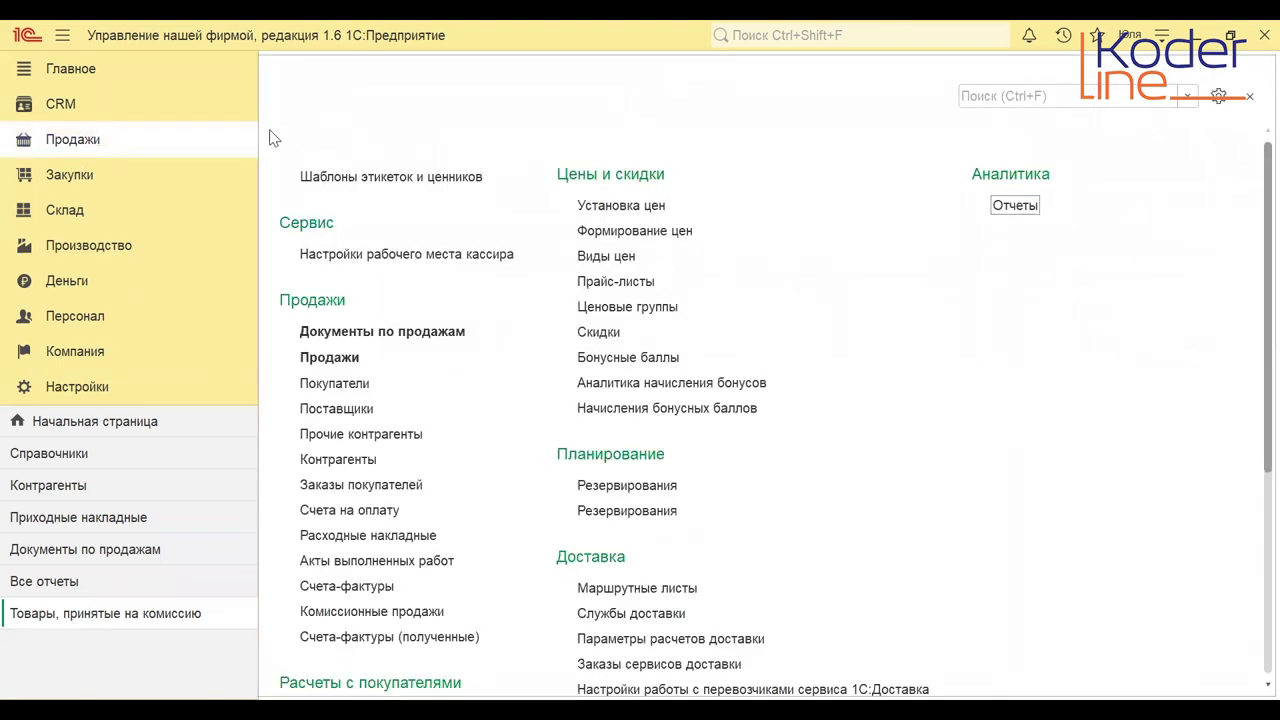
pyautogui.click(88, 177)
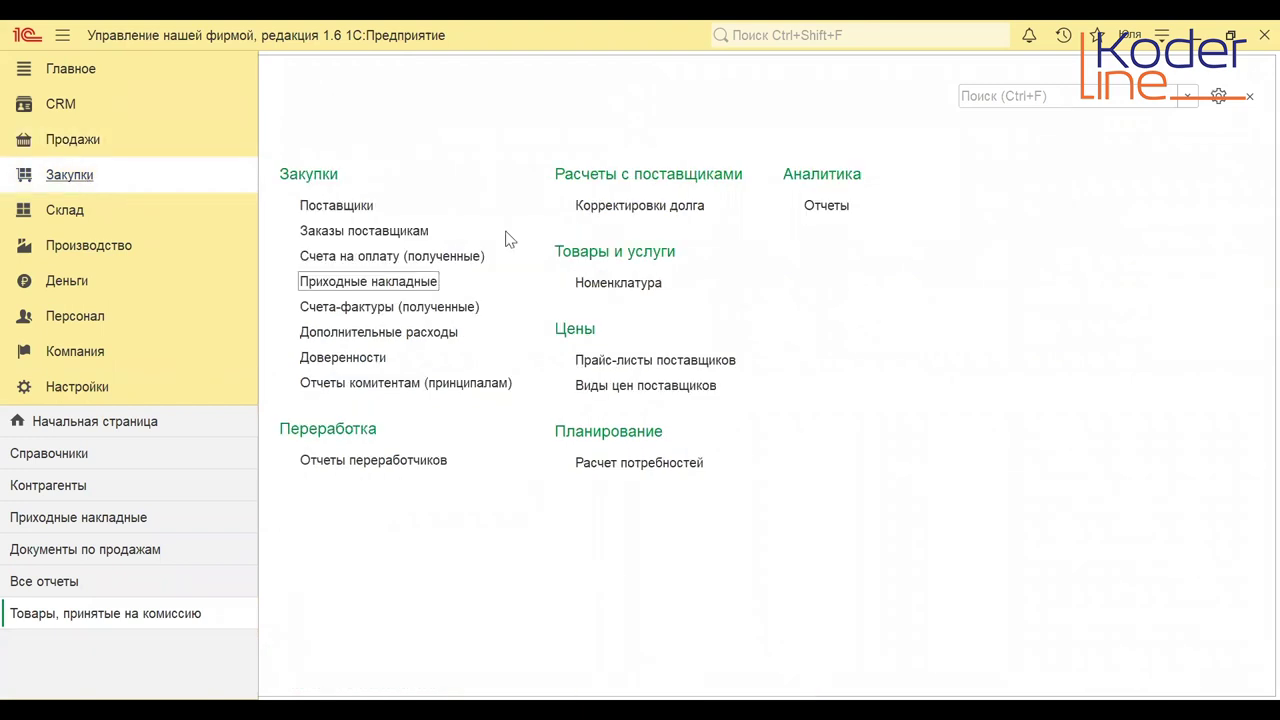
pyautogui.click(434, 386)
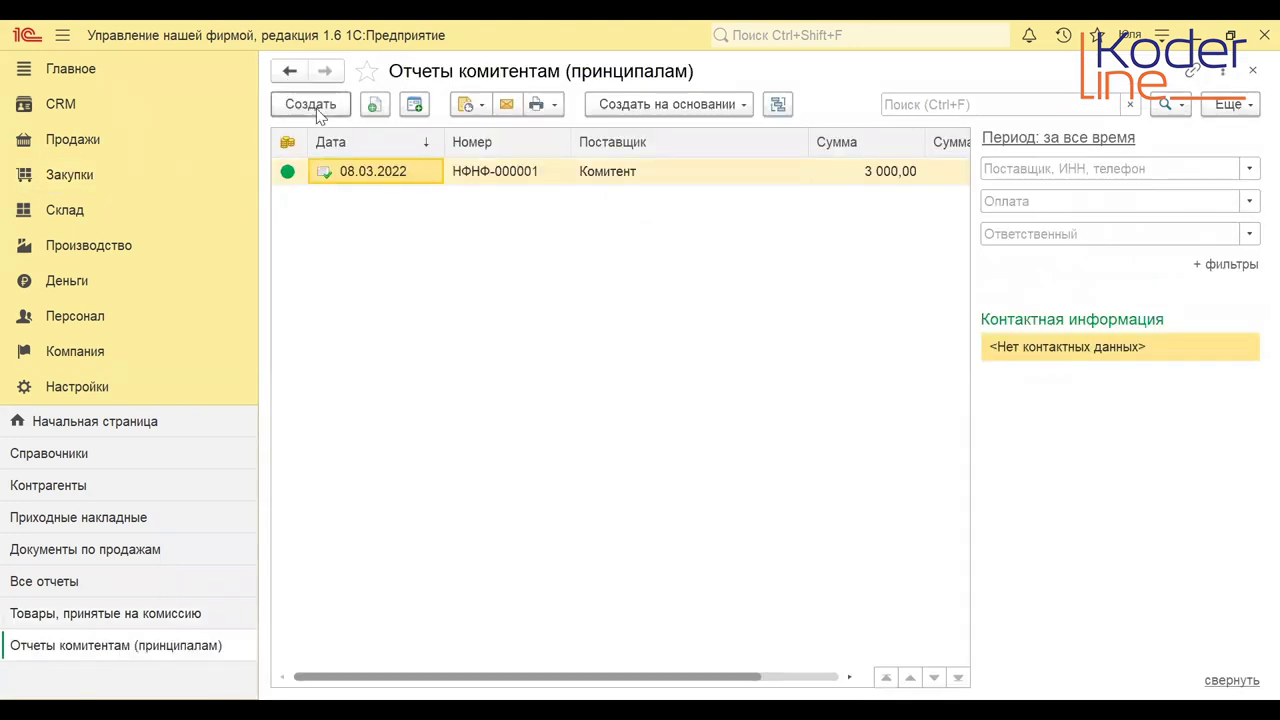
pyautogui.click(315, 106)
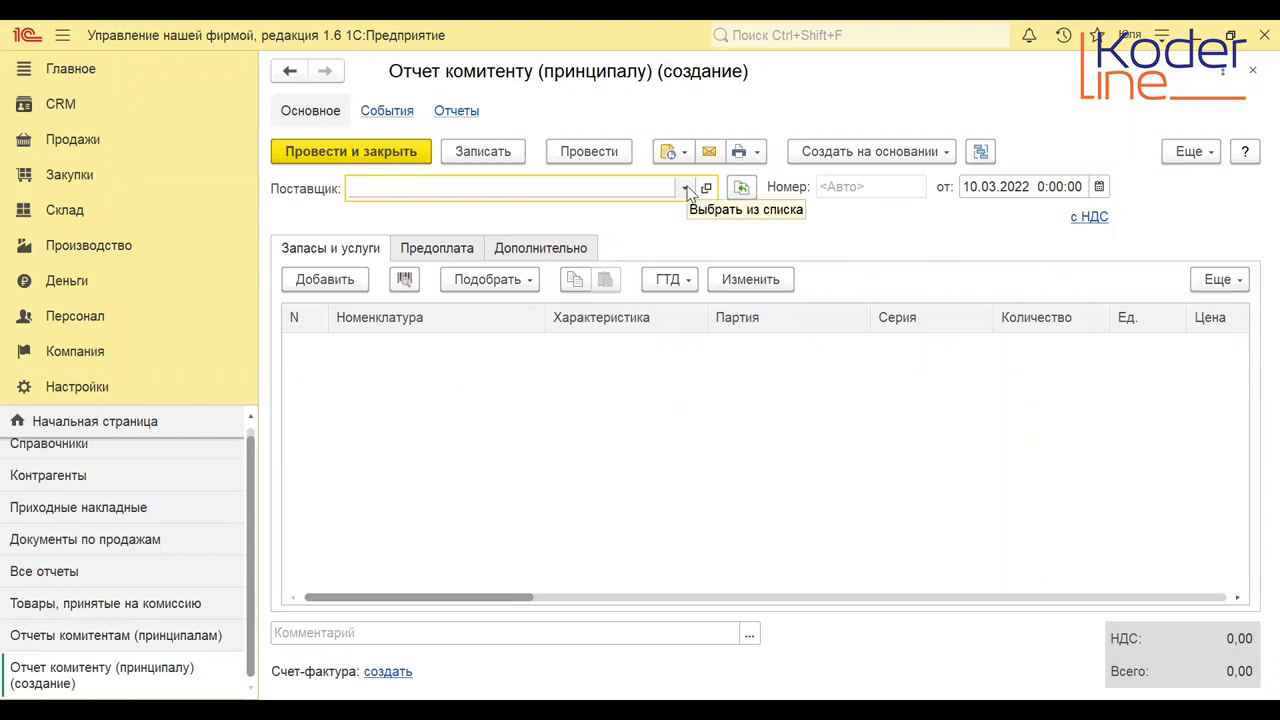
pyautogui.click(614, 198)
pyautogui.click(608, 216)
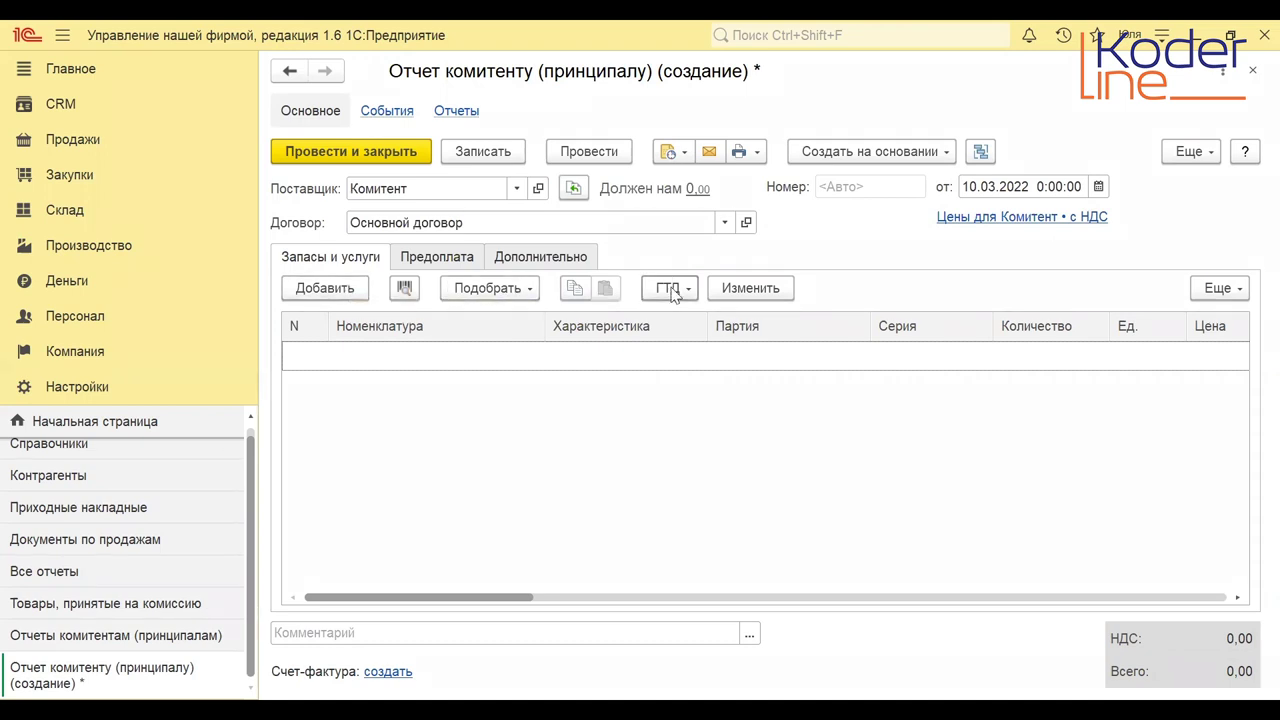
# Fill the report's goods from the sales results, transferring Матрас, Подушка and Одеяло of batch 07.03.22 into the document.
pyautogui.click(519, 289)
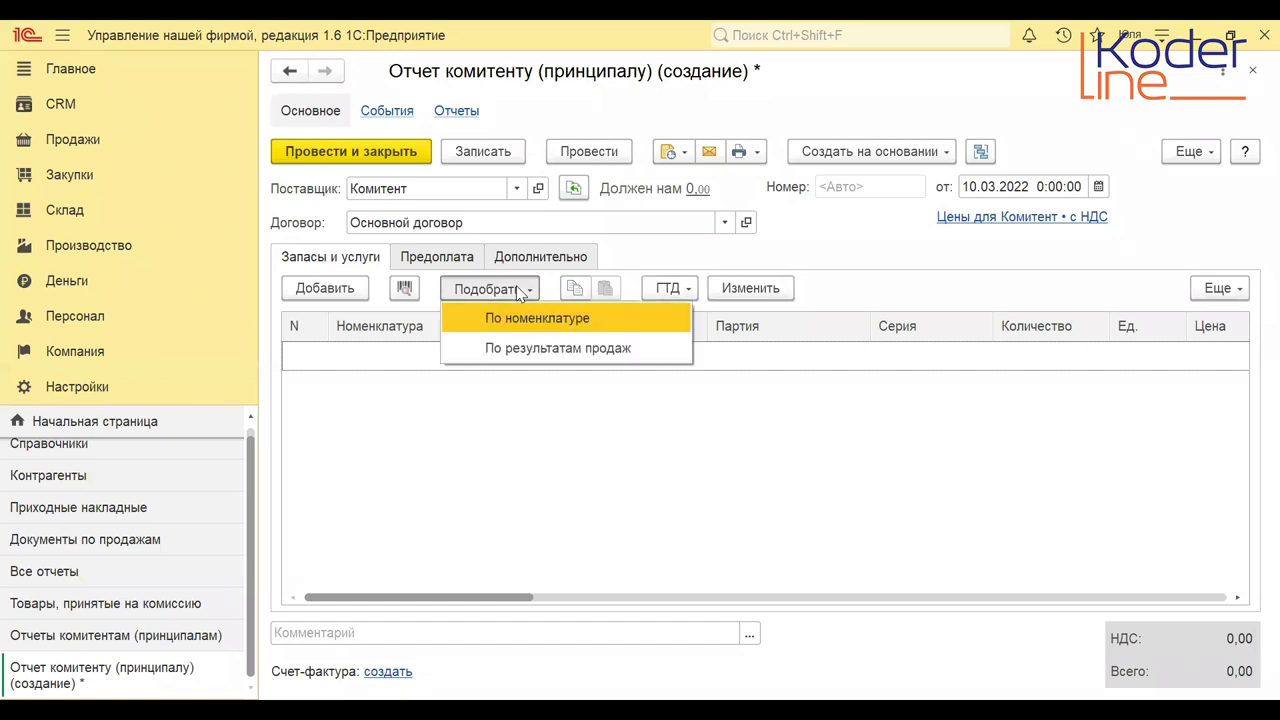
pyautogui.click(547, 348)
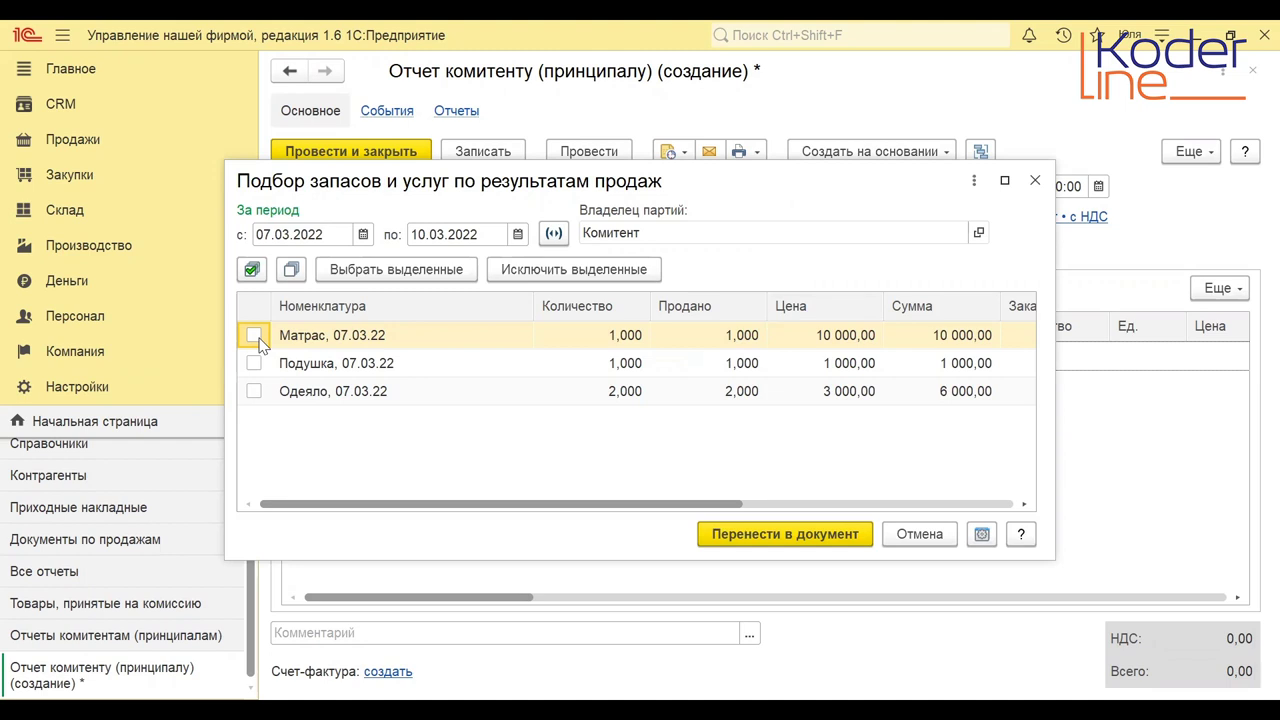
pyautogui.click(254, 336)
pyautogui.click(255, 364)
pyautogui.click(255, 392)
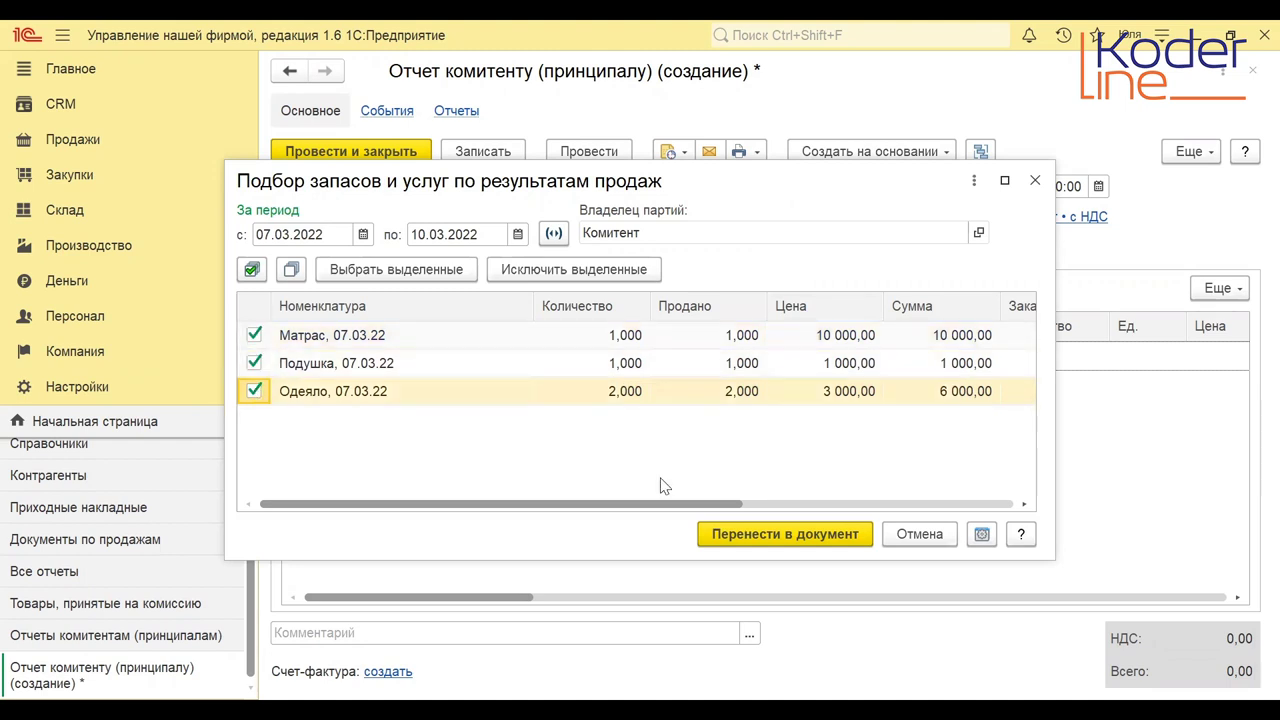
pyautogui.click(744, 540)
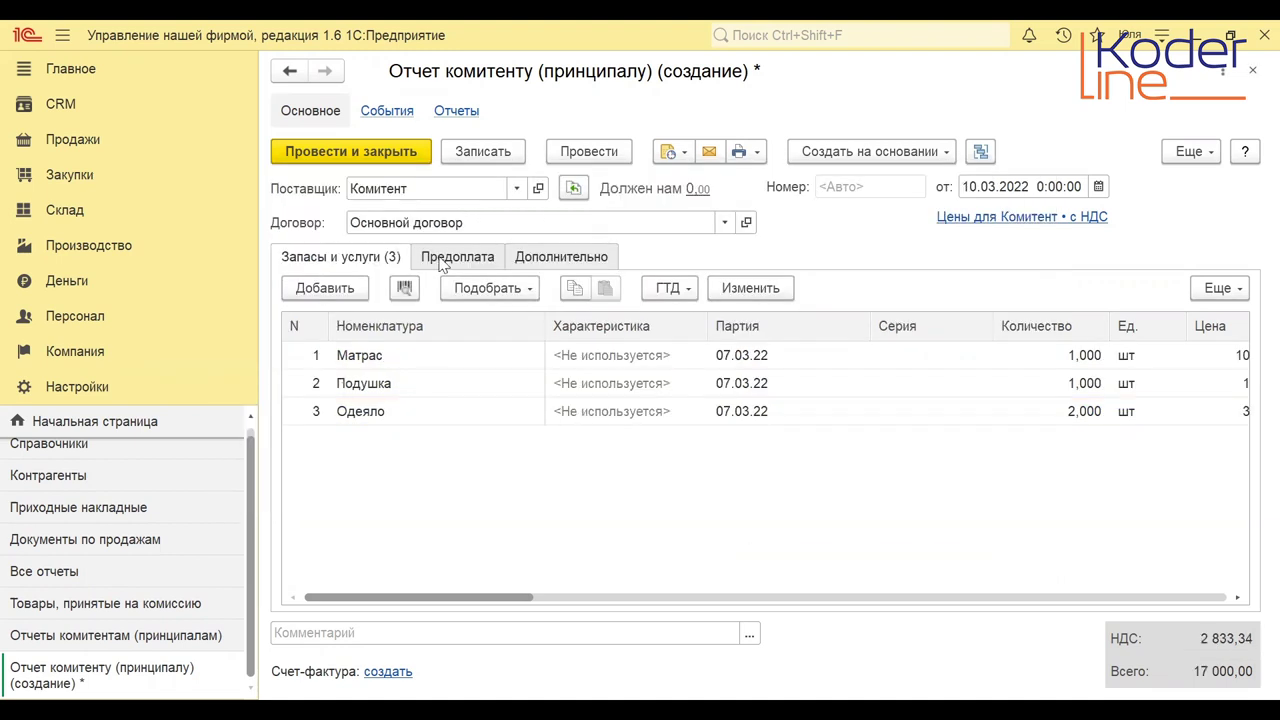
# Review the report's prepayment and commission fee settings, and set Сумма вознаграждения for Матрас to 100.
pyautogui.click(442, 259)
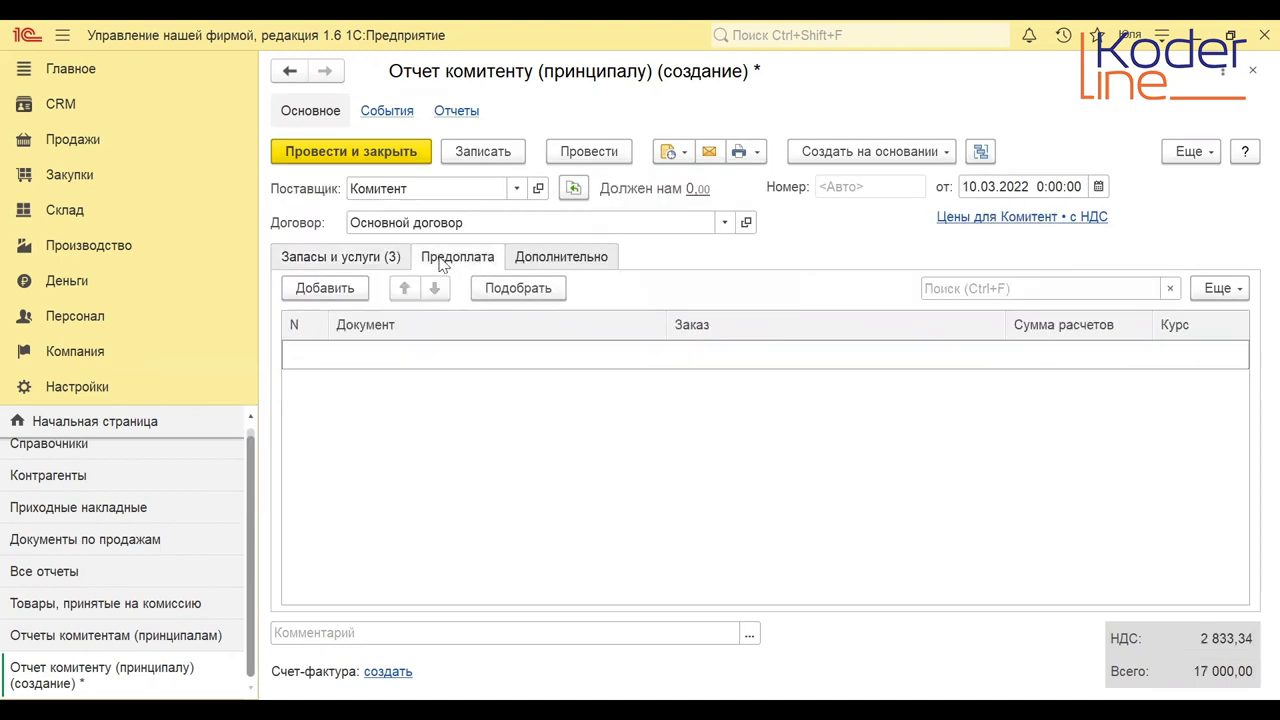
pyautogui.click(556, 262)
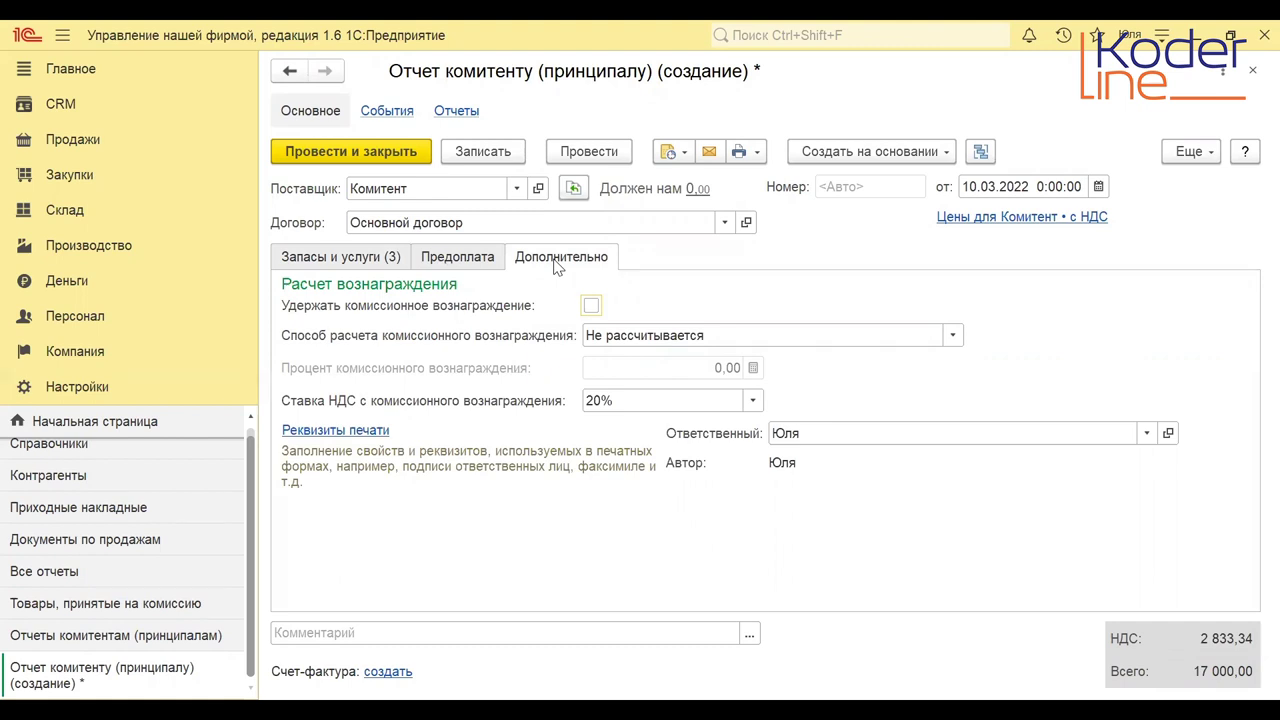
pyautogui.click(341, 265)
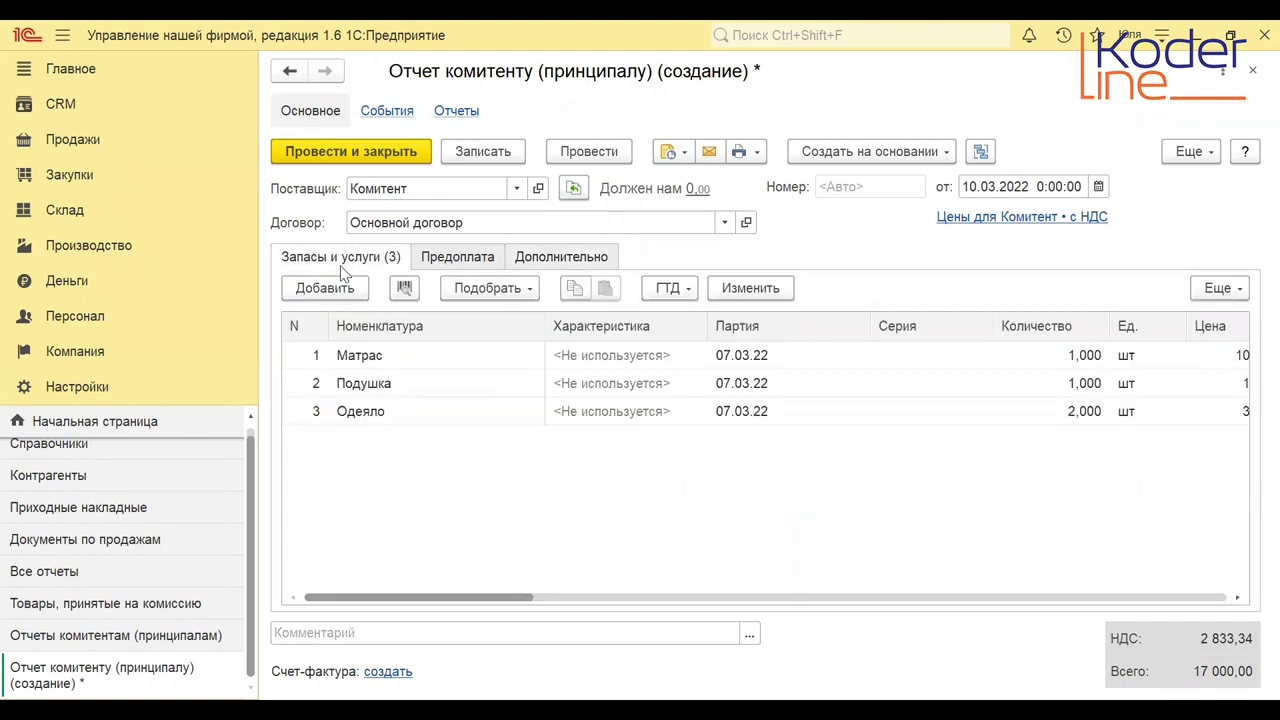
pyautogui.click(1237, 598)
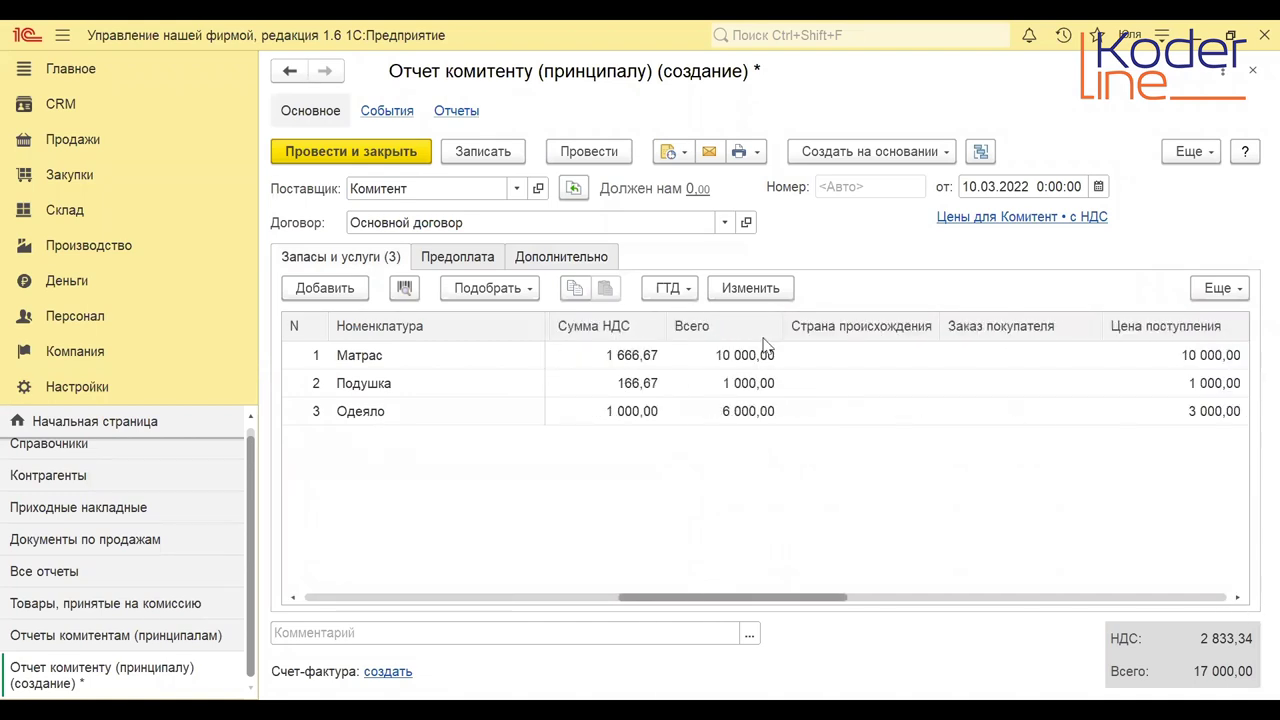
pyautogui.click(1238, 598)
pyautogui.click(1237, 598)
pyautogui.click(1237, 598)
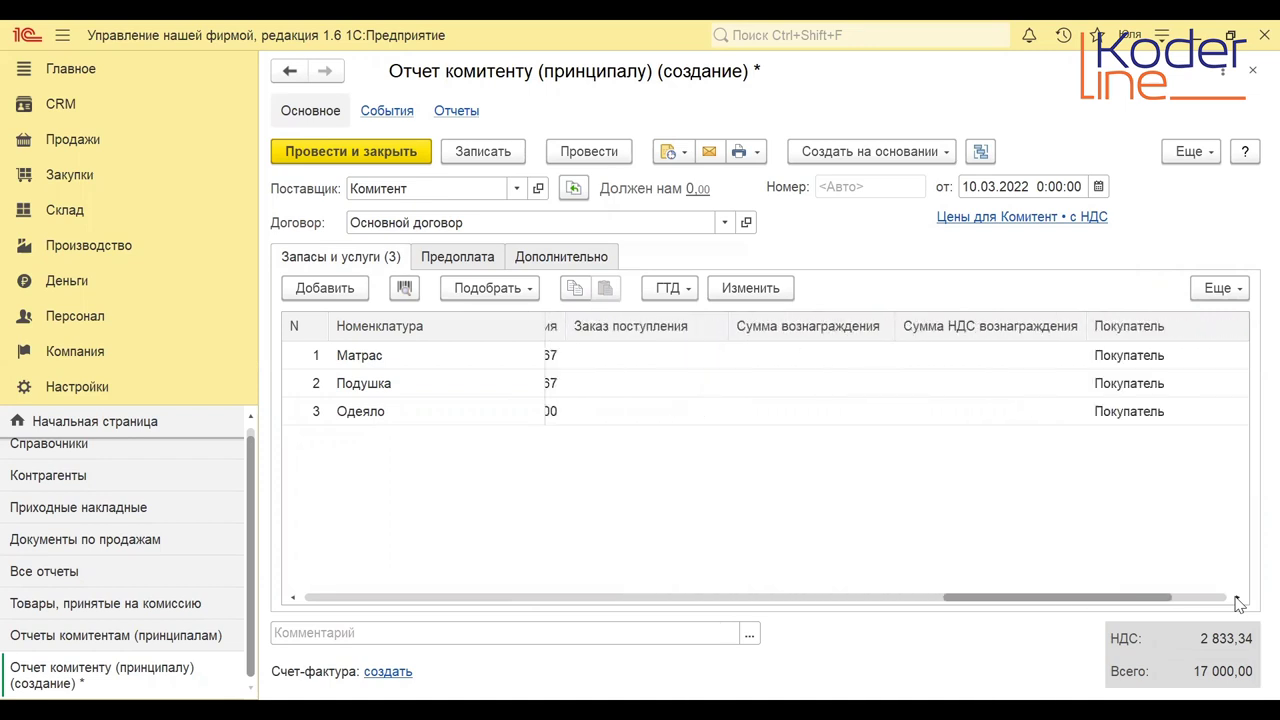
pyautogui.click(816, 363)
pyautogui.click(816, 363)
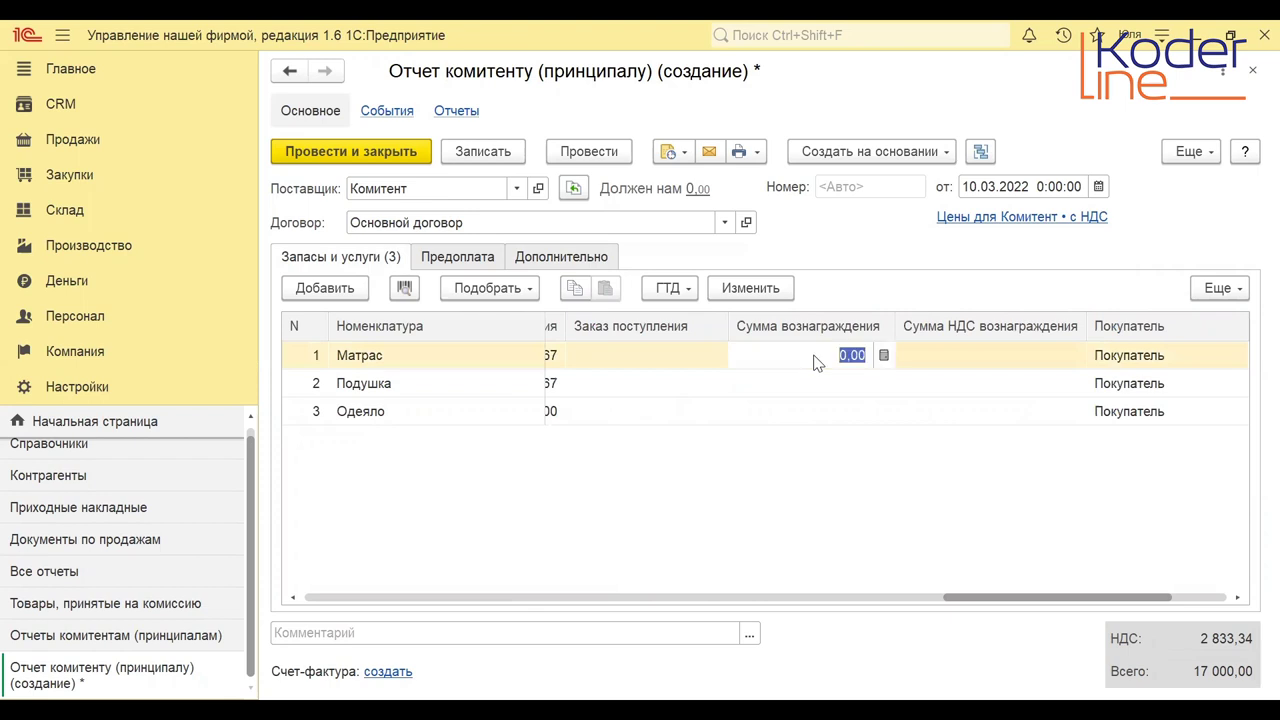
pyautogui.write('100')
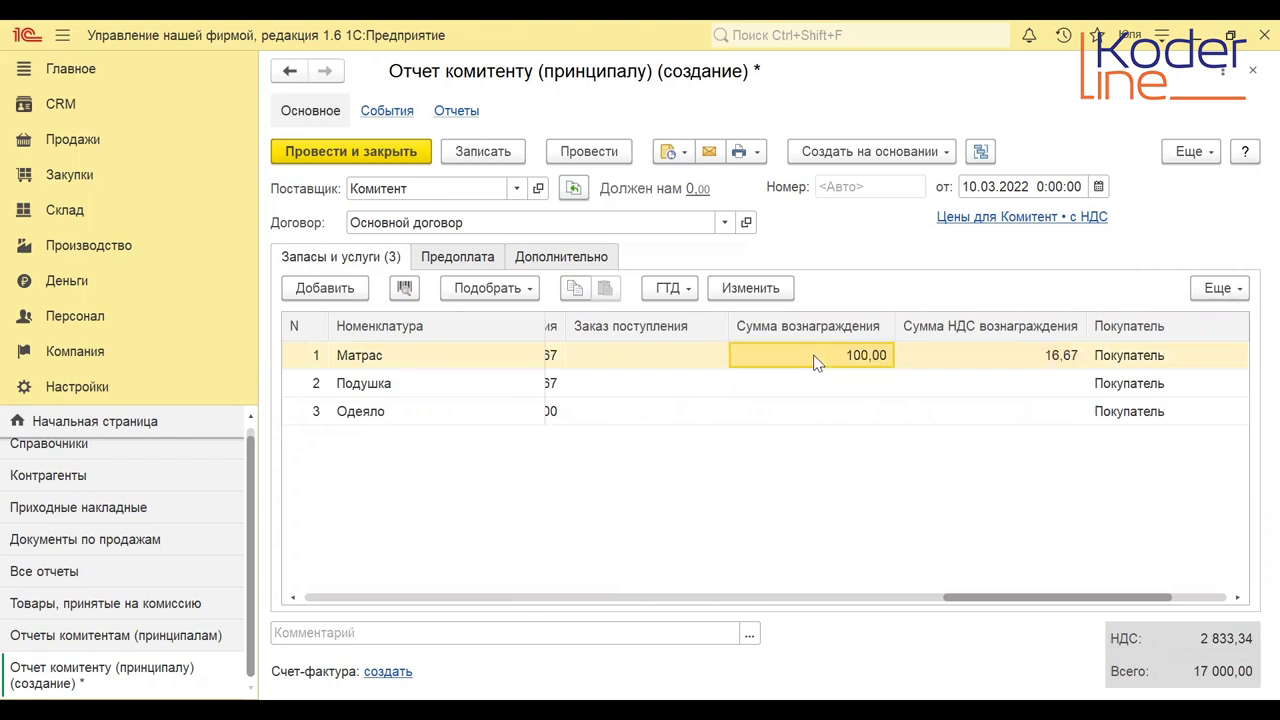
# Set Сумма вознаграждения to 100 in both the Подушка and Одеяло rows.
pyautogui.press('Down')
pyautogui.write('100')
pyautogui.press('Return')
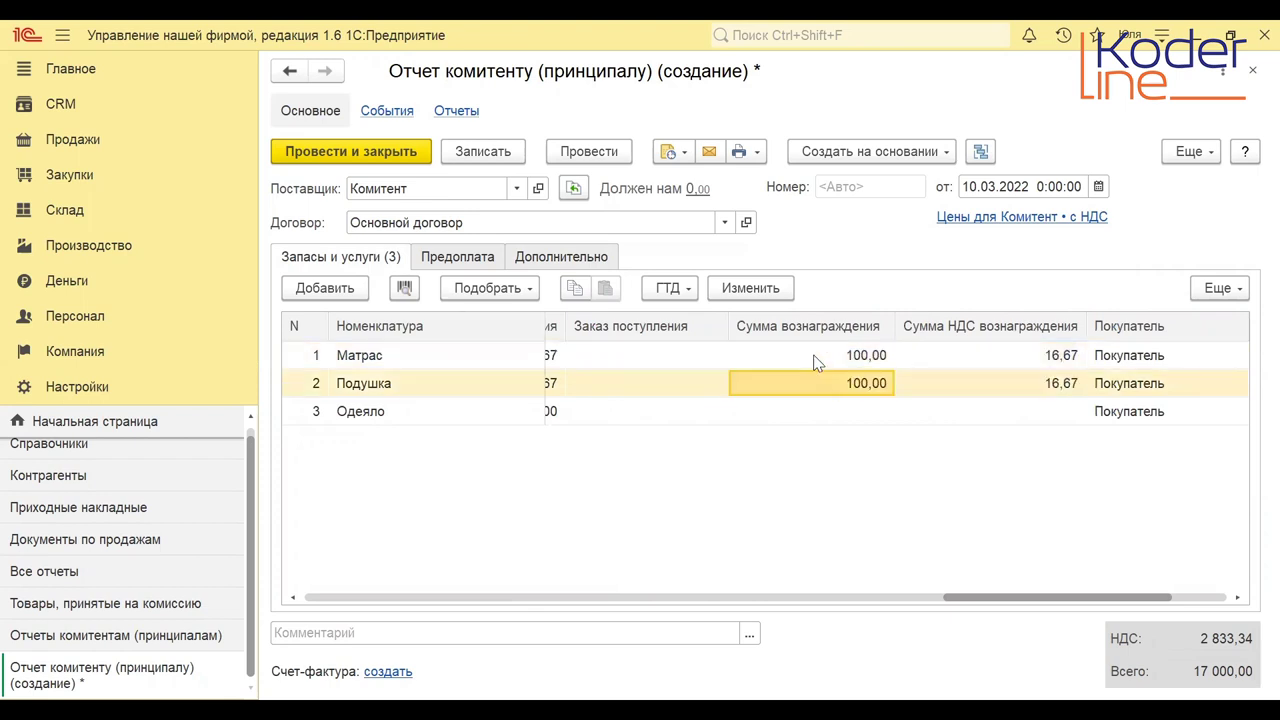
pyautogui.press('Left')
pyautogui.press('Down')
pyautogui.press('Tab')
pyautogui.write('100')
pyautogui.press('Return')
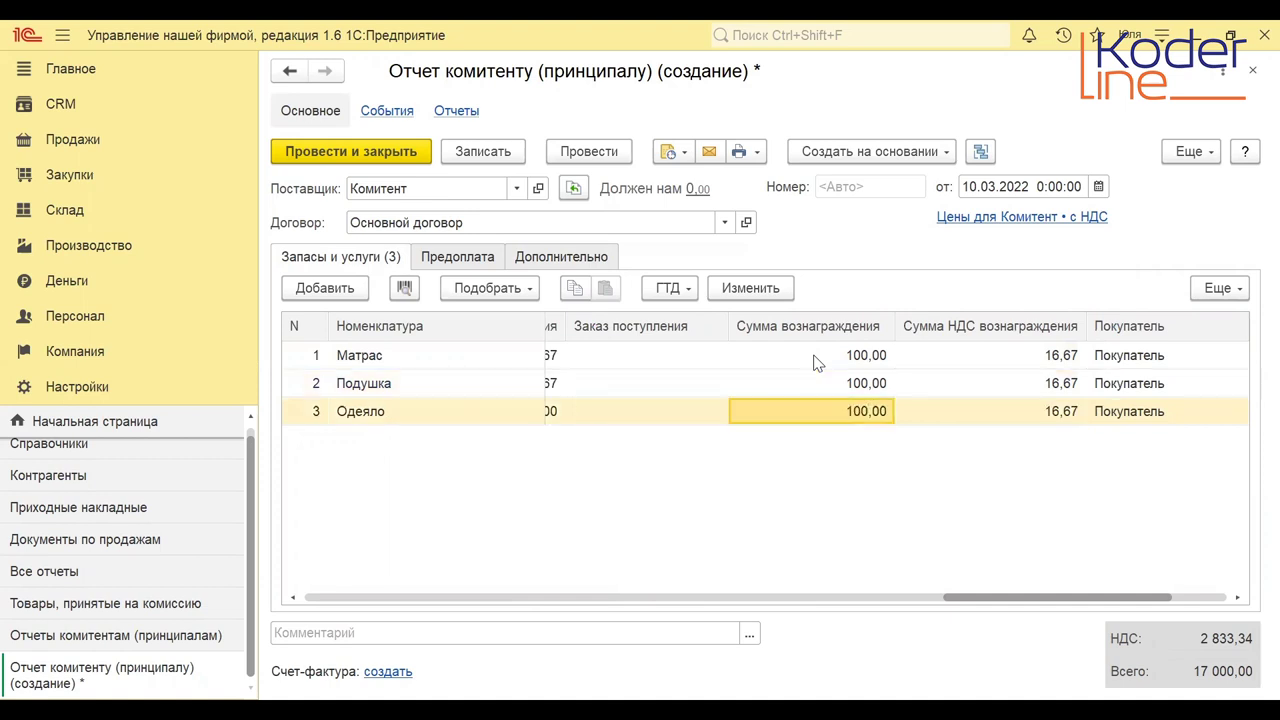
# Enable withholding the commission fee, calculate it as Процент от суммы продажи at 10 percent, and check the recalculated fees in the goods rows.
pyautogui.click(566, 258)
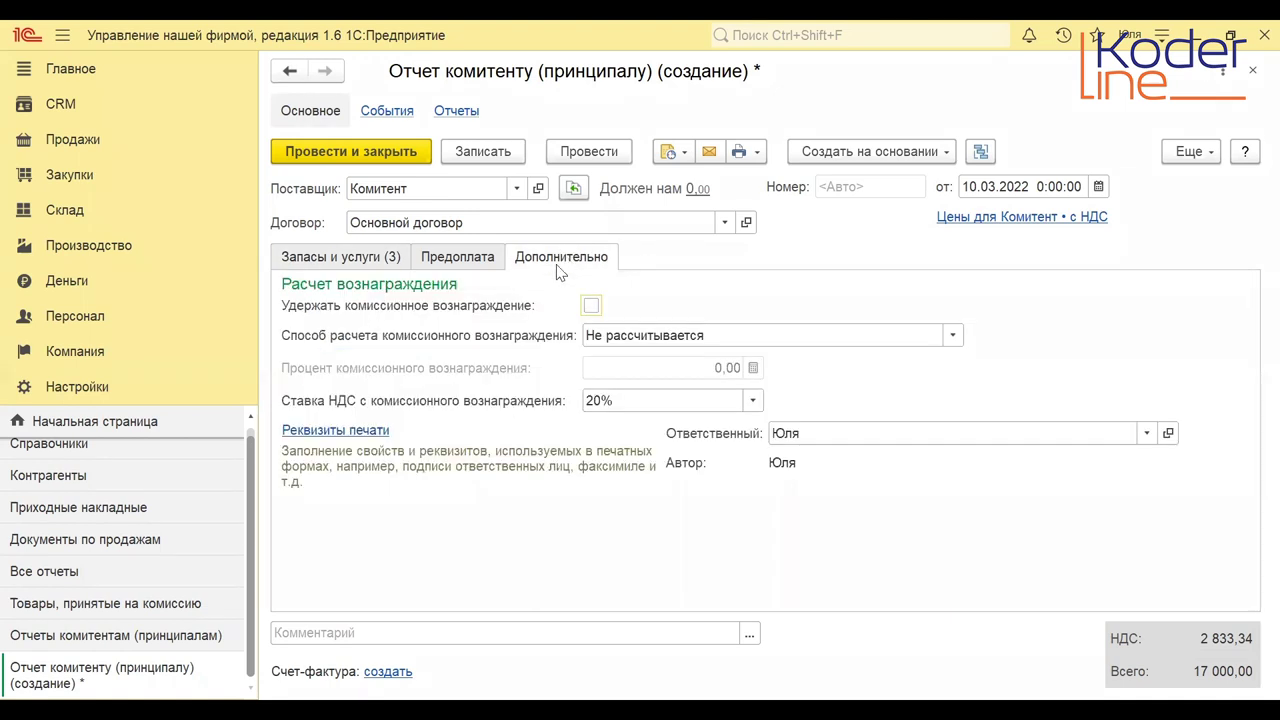
pyautogui.click(591, 306)
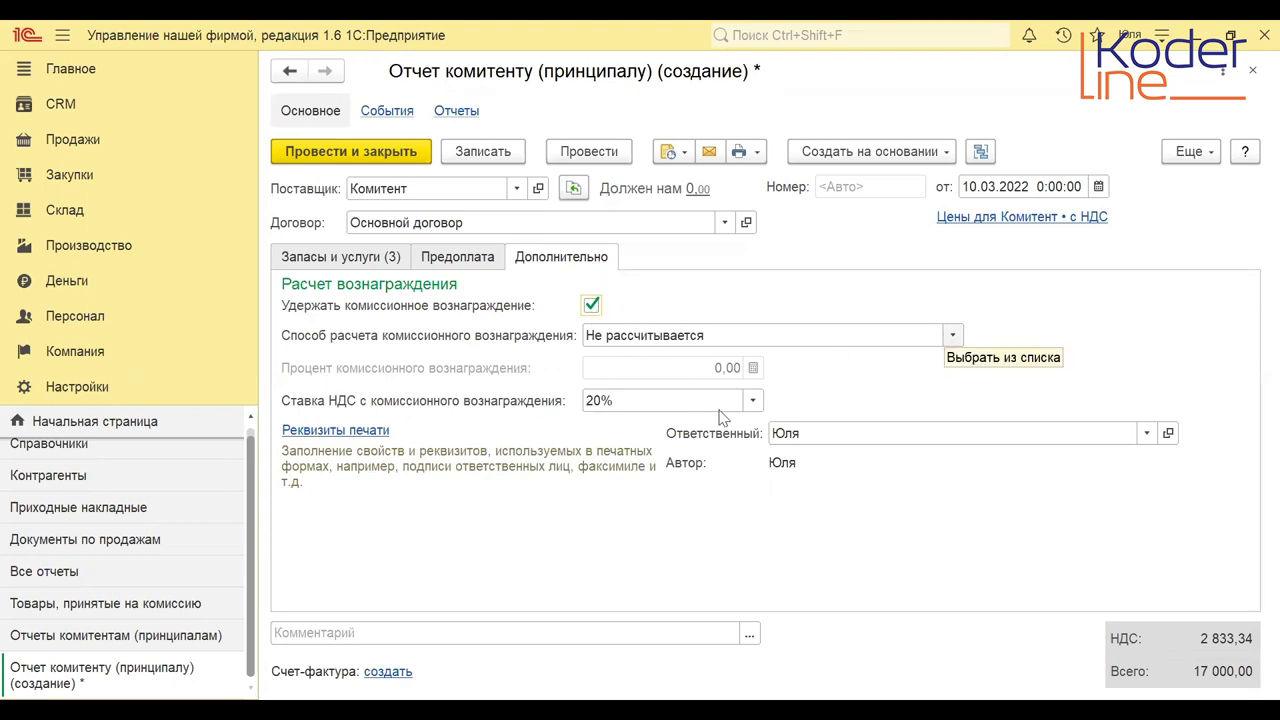
pyautogui.click(951, 336)
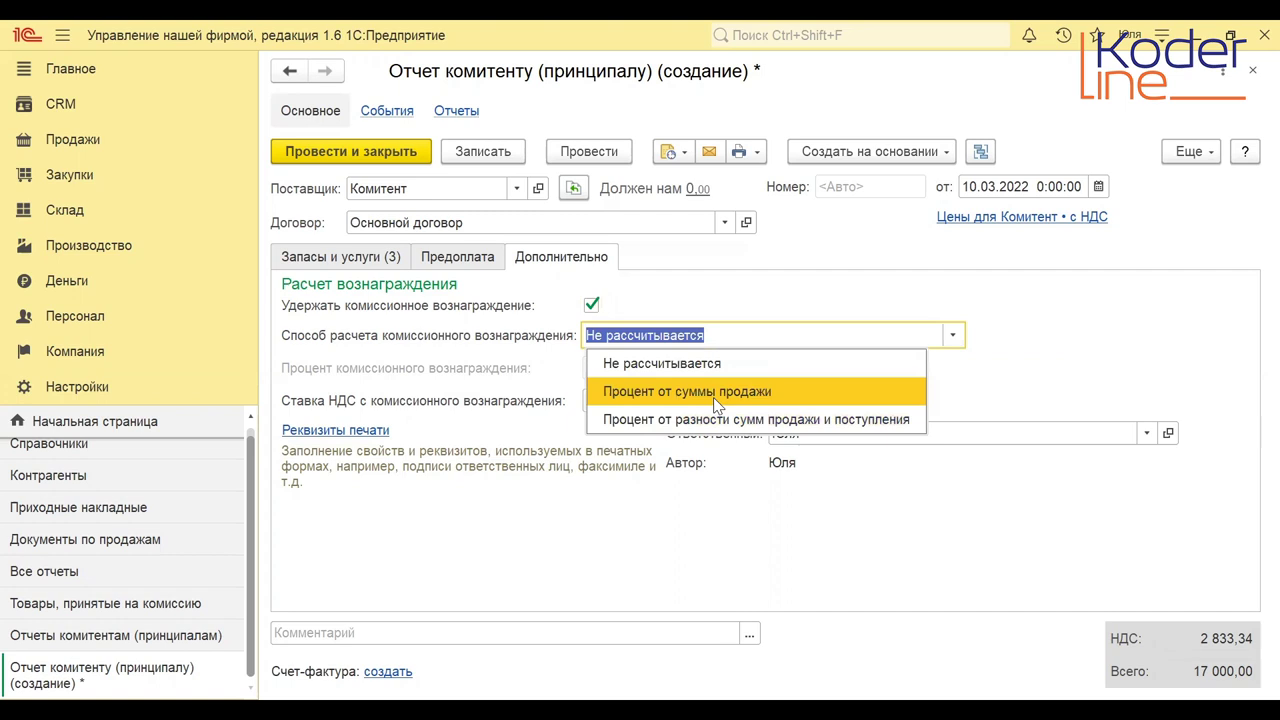
pyautogui.click(716, 403)
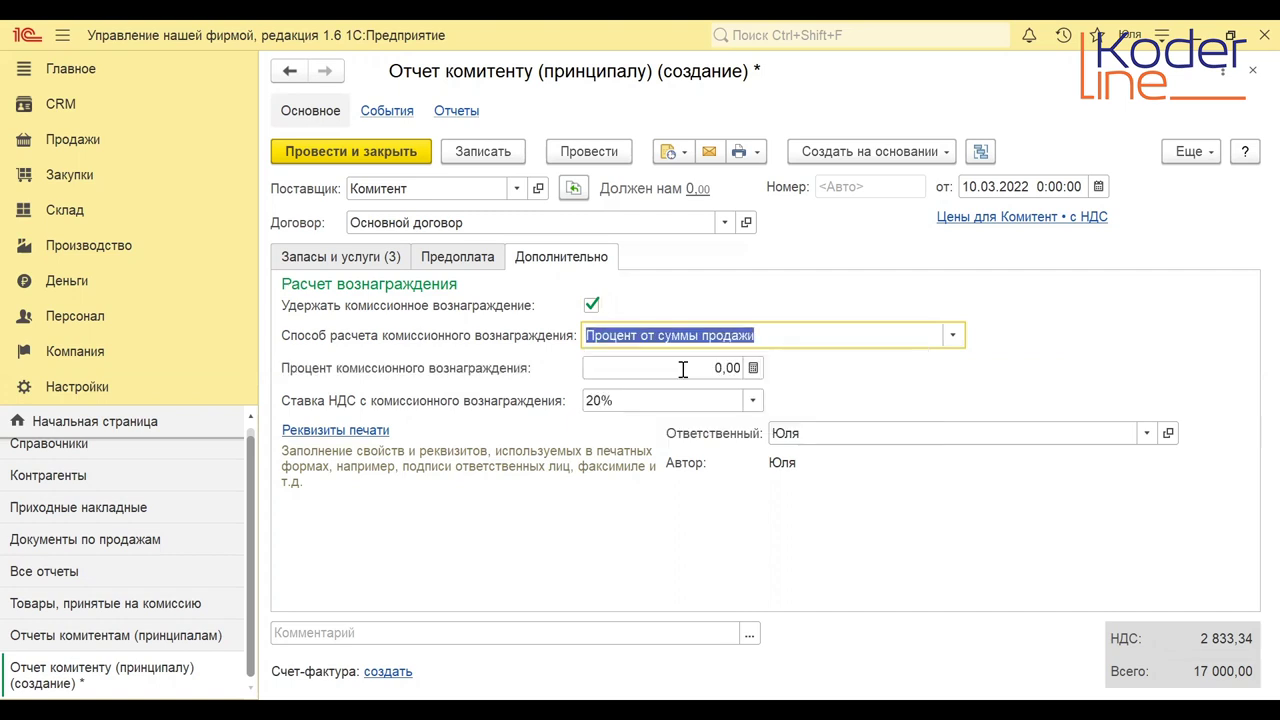
pyautogui.write('10')
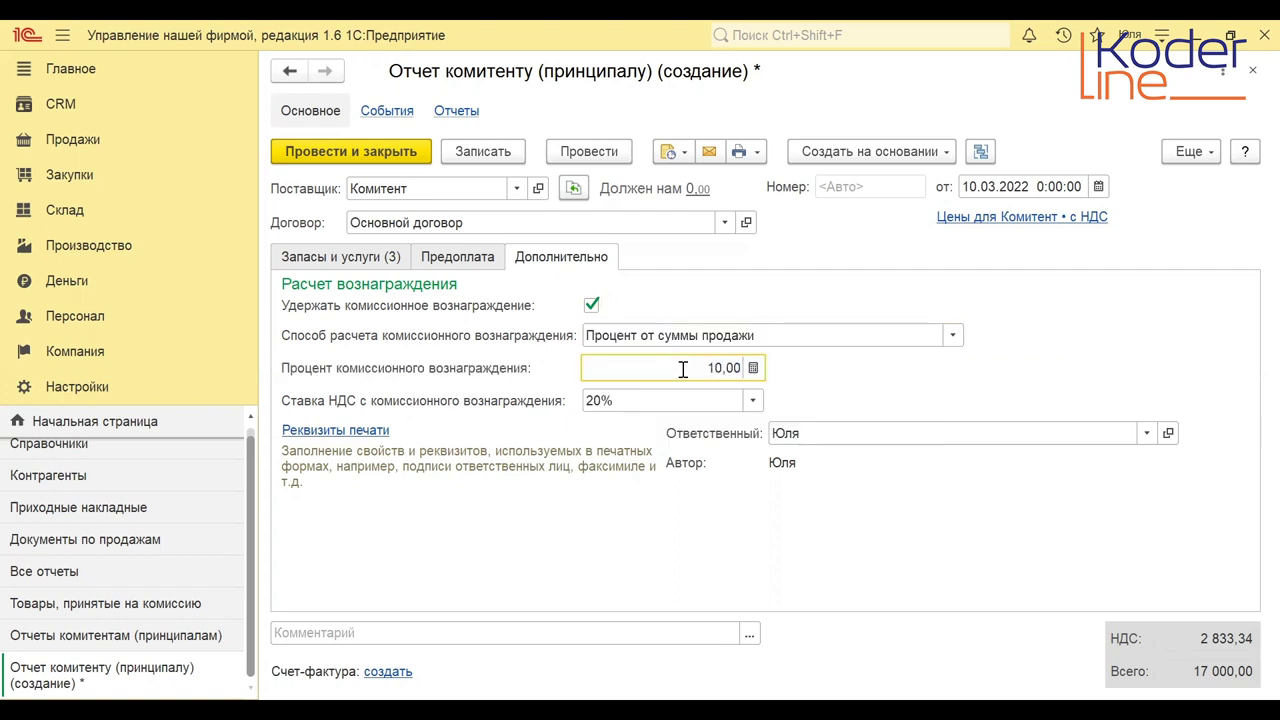
pyautogui.press('Tab')
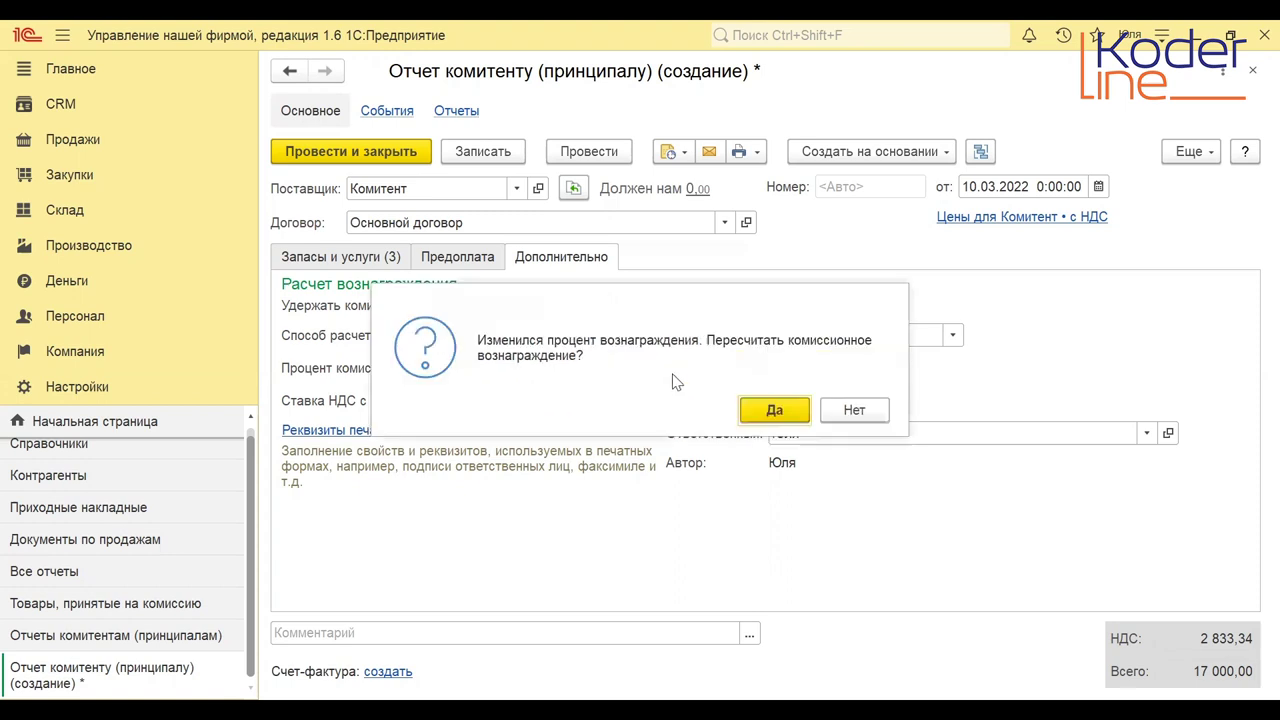
pyautogui.click(786, 410)
pyautogui.click(353, 263)
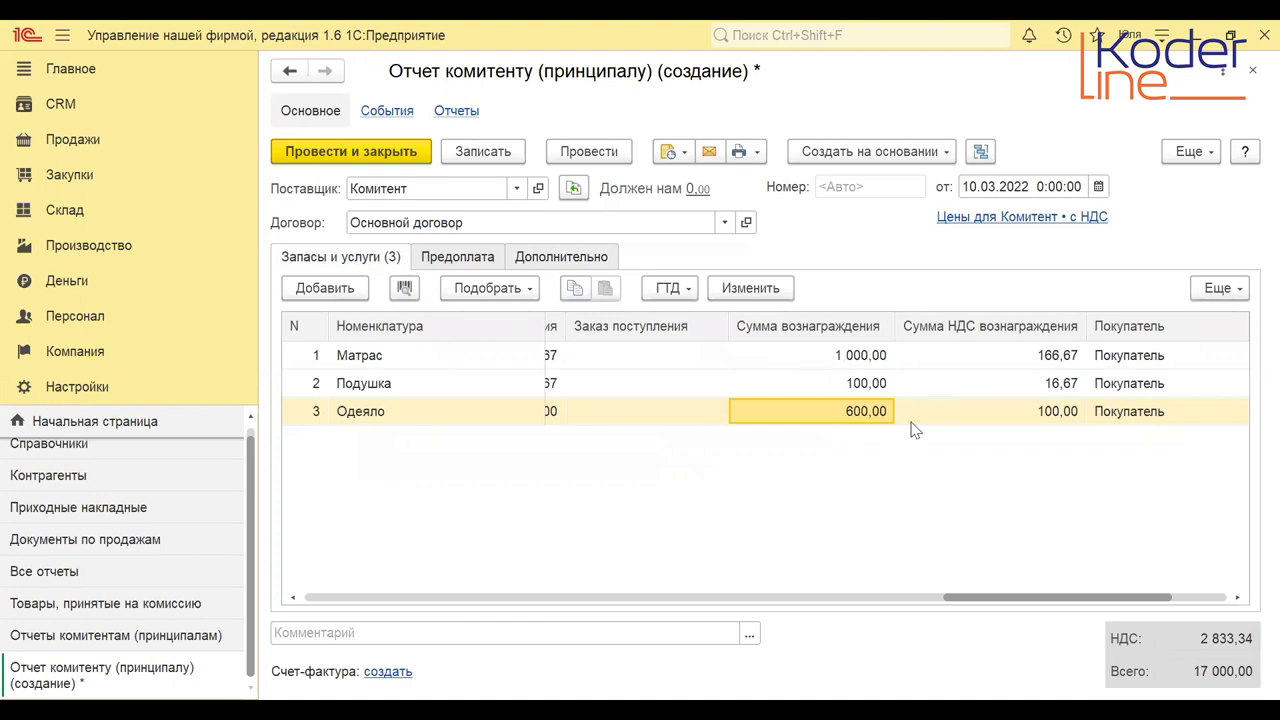
pyautogui.click(529, 263)
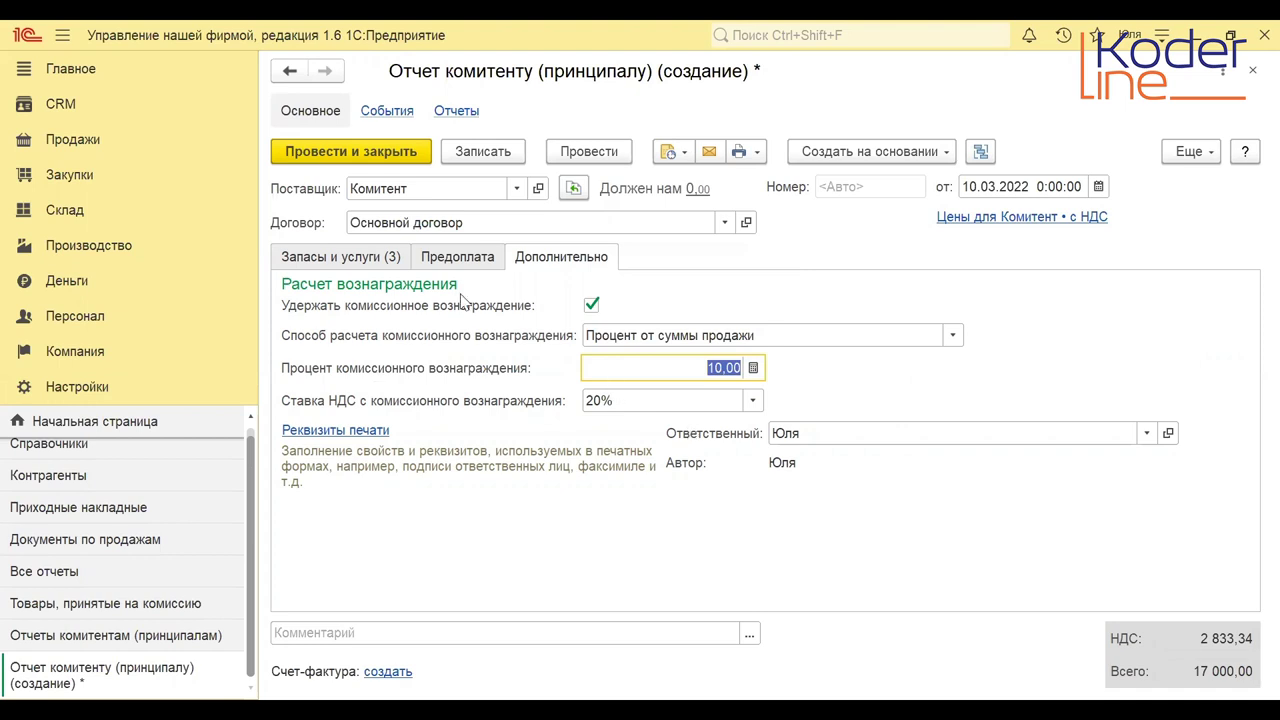
pyautogui.click(363, 257)
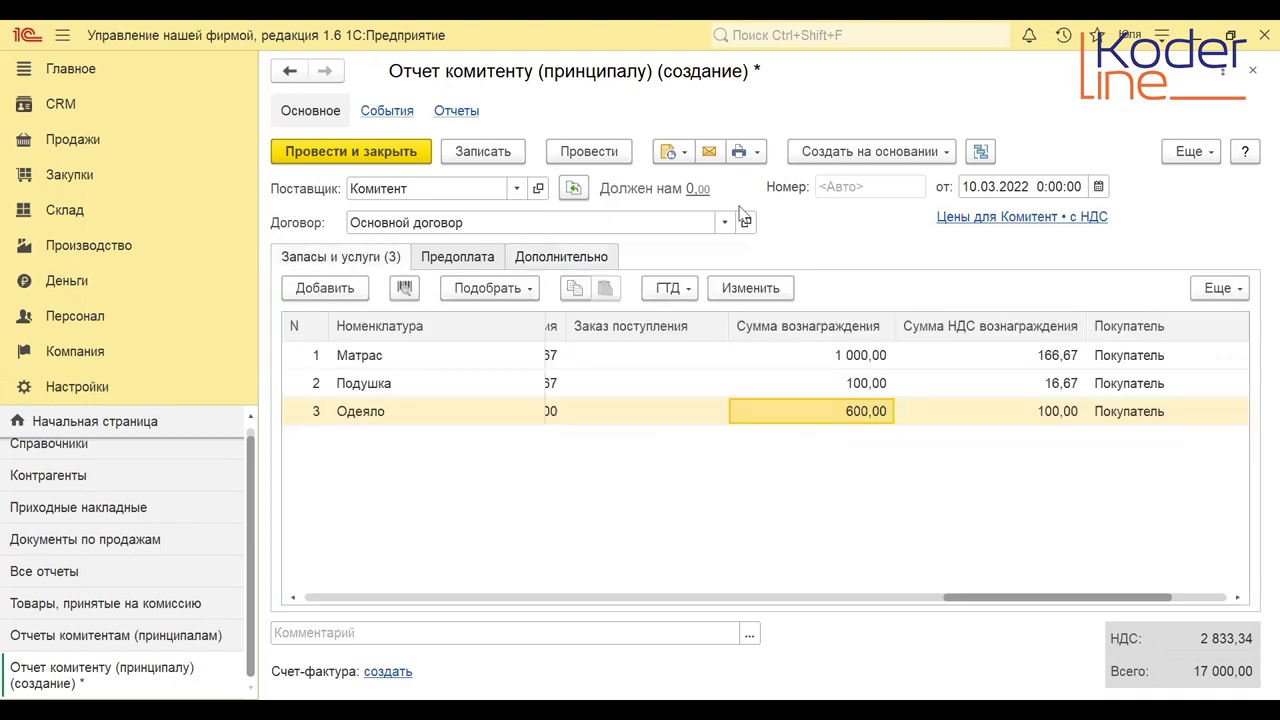
# Try to post the report to the committent with all three goods rows.
pyautogui.click(603, 162)
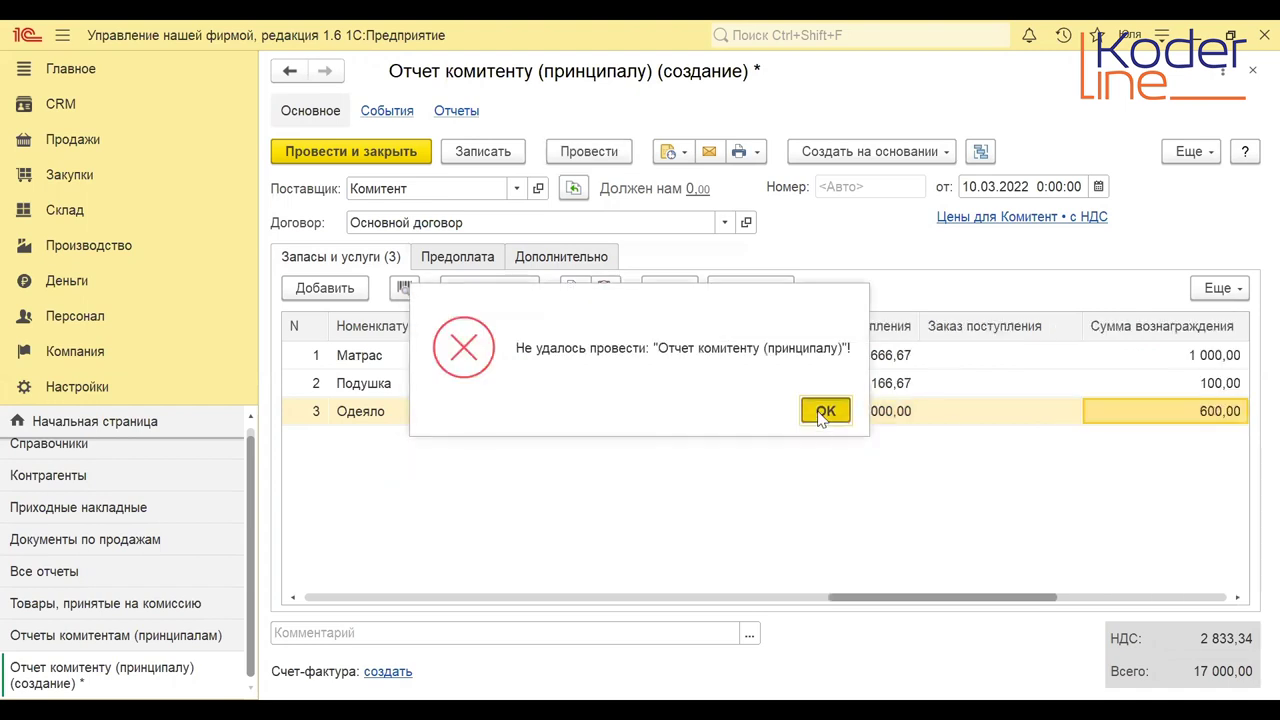
pyautogui.click(824, 411)
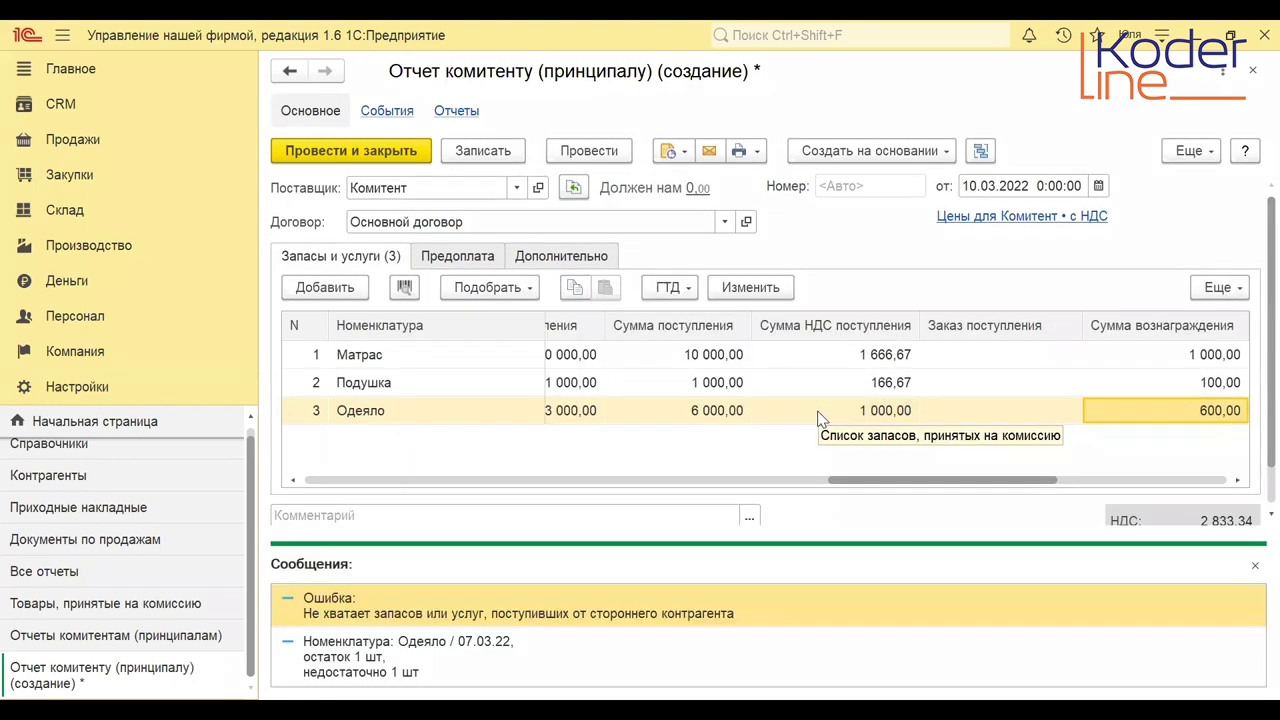
pyautogui.click(1255, 567)
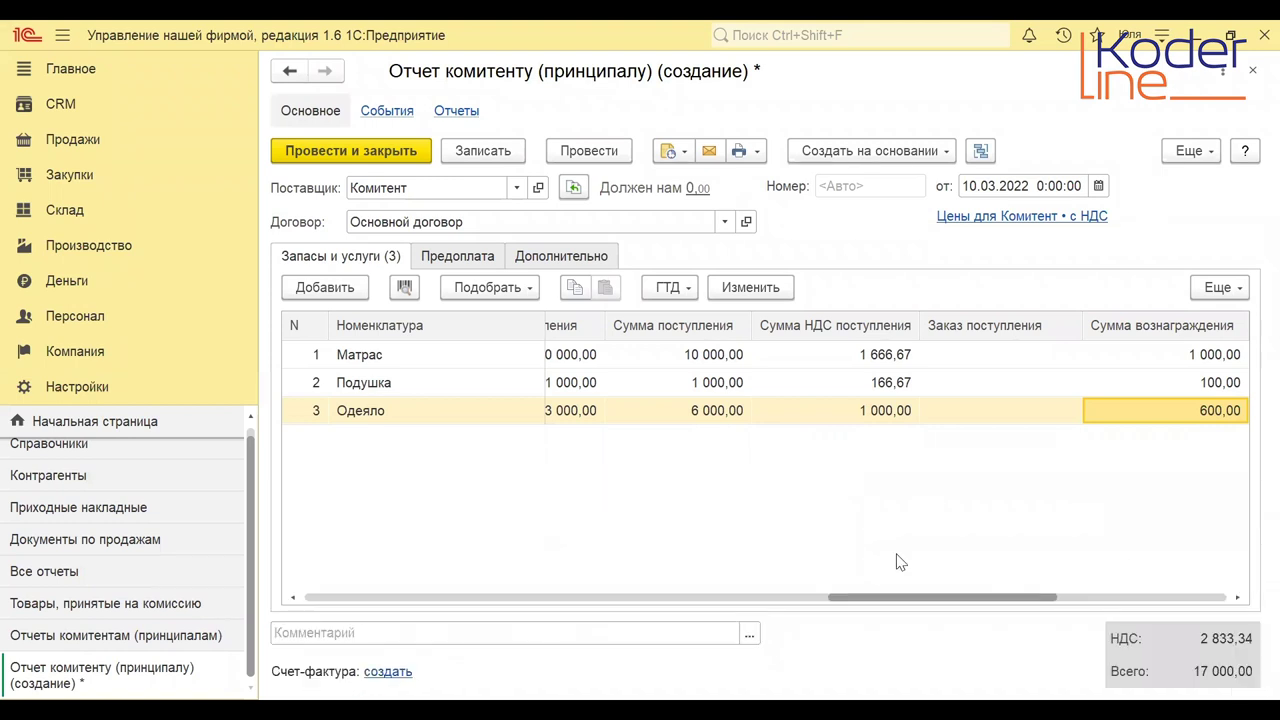
# Delete the Одеяло row from the report to the committent and post the document.
pyautogui.click(310, 598)
pyautogui.click(310, 598)
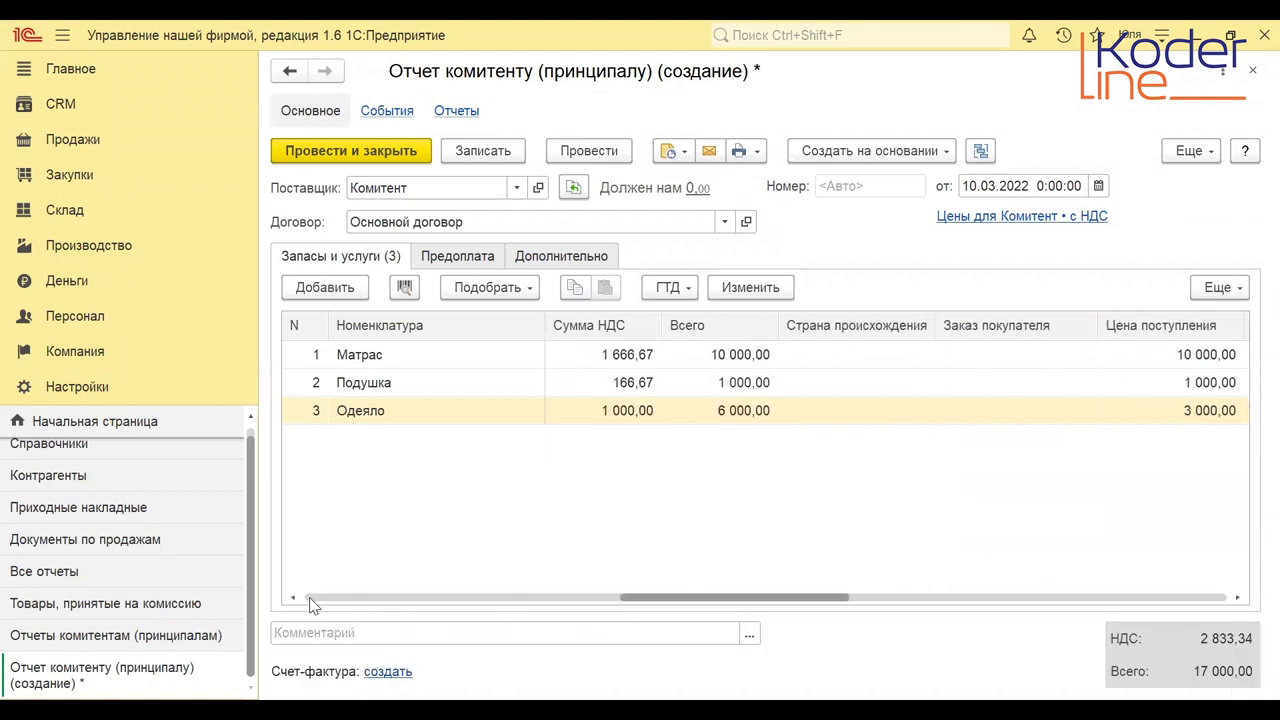
pyautogui.click(378, 418)
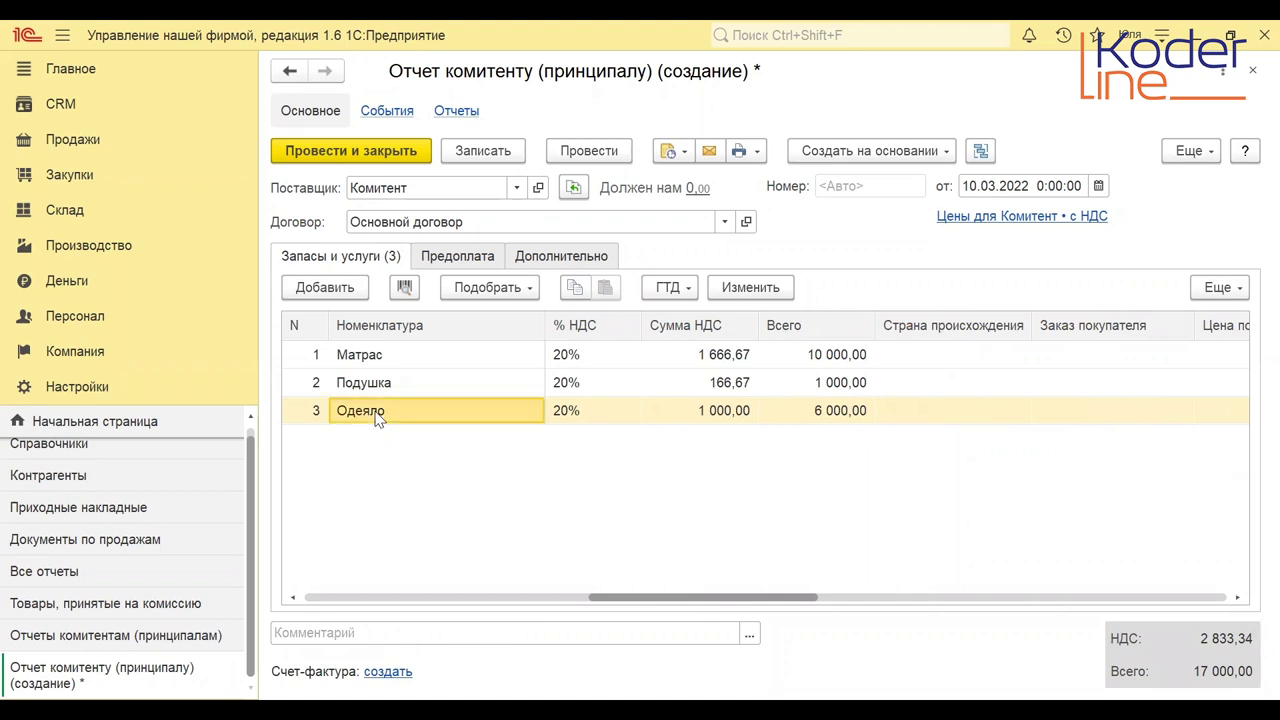
pyautogui.press('Delete')
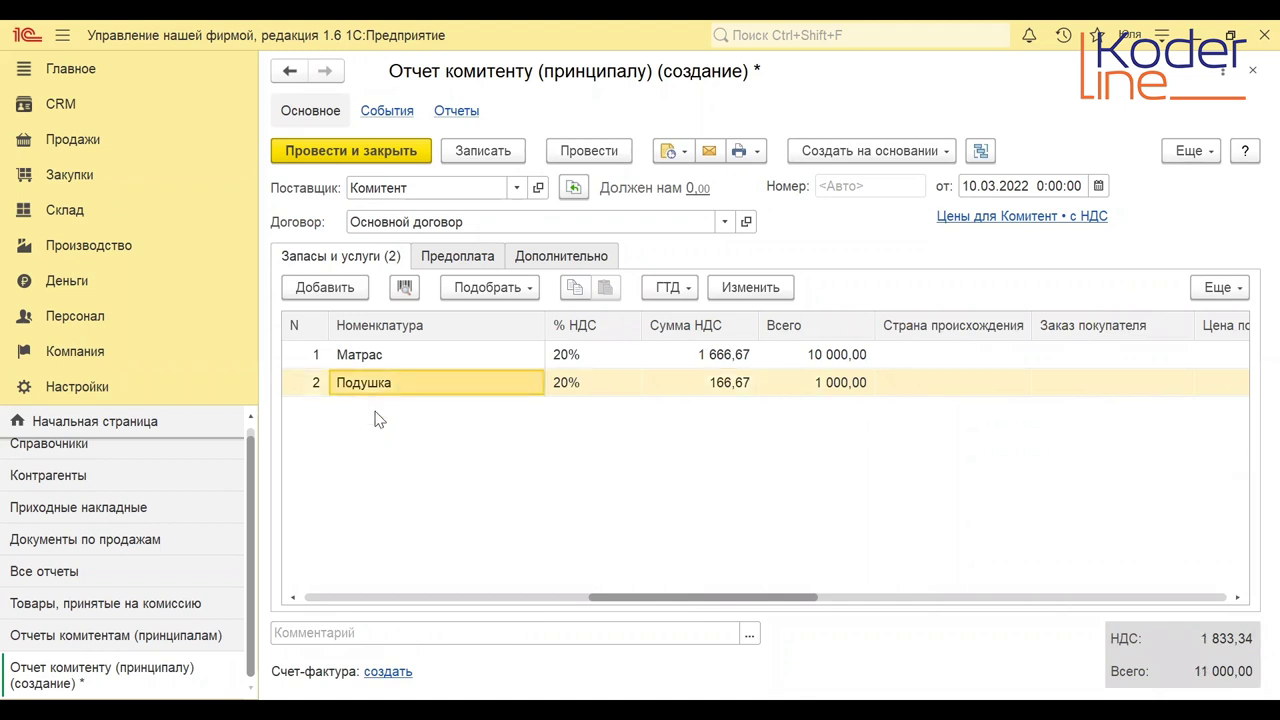
pyautogui.click(577, 158)
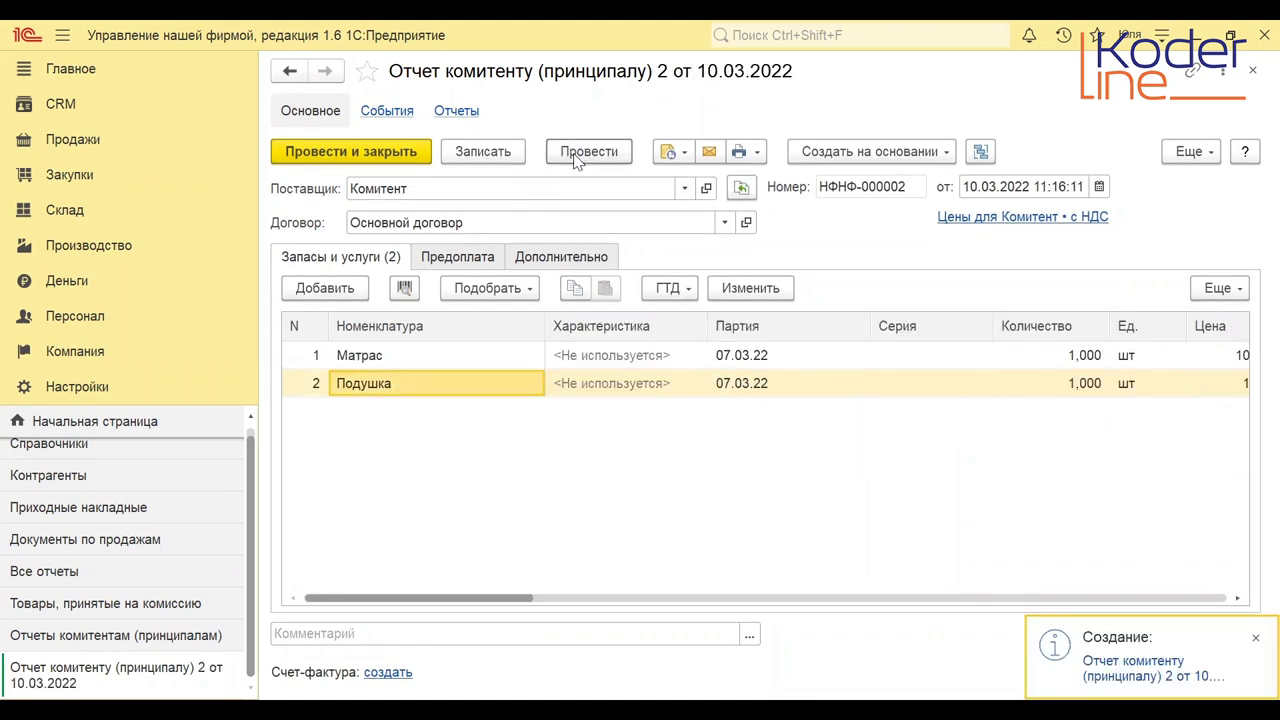
pyautogui.click(1253, 639)
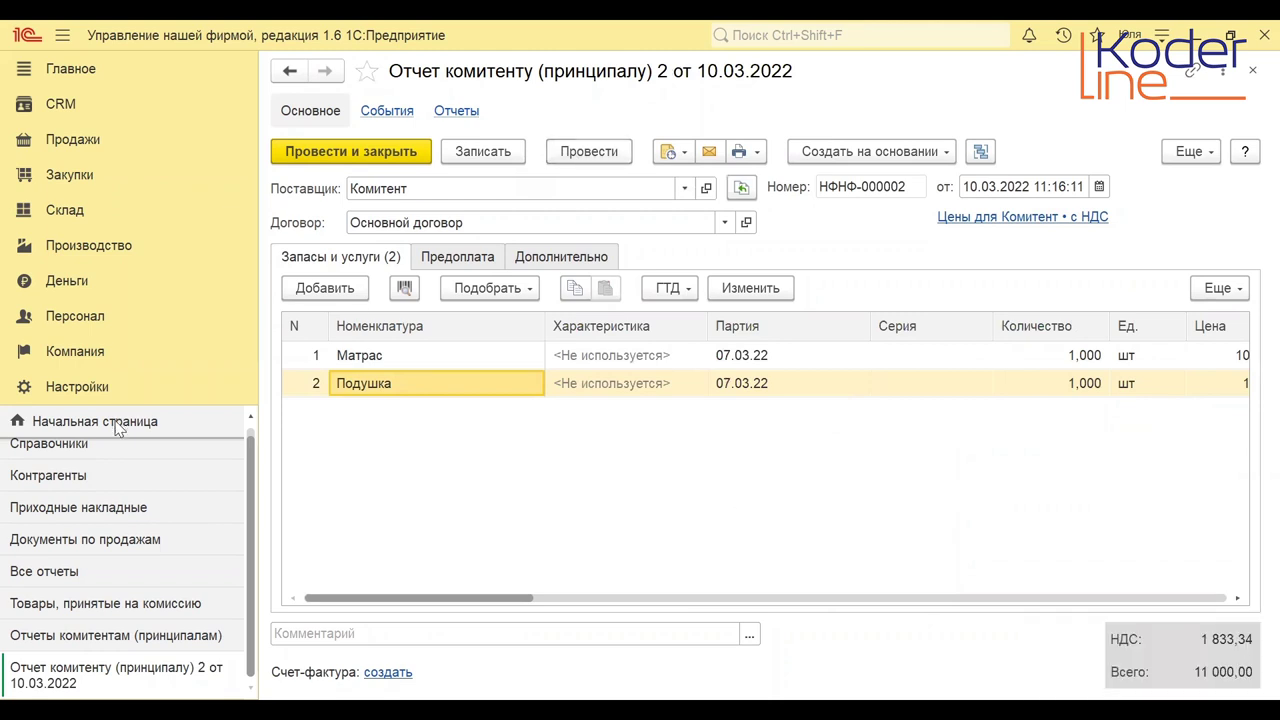
# Regenerate the Товары, принятые на комиссию report for март 2022 г., expand Комитент, and check each item's quantities and settlement amounts.
pyautogui.click(123, 635)
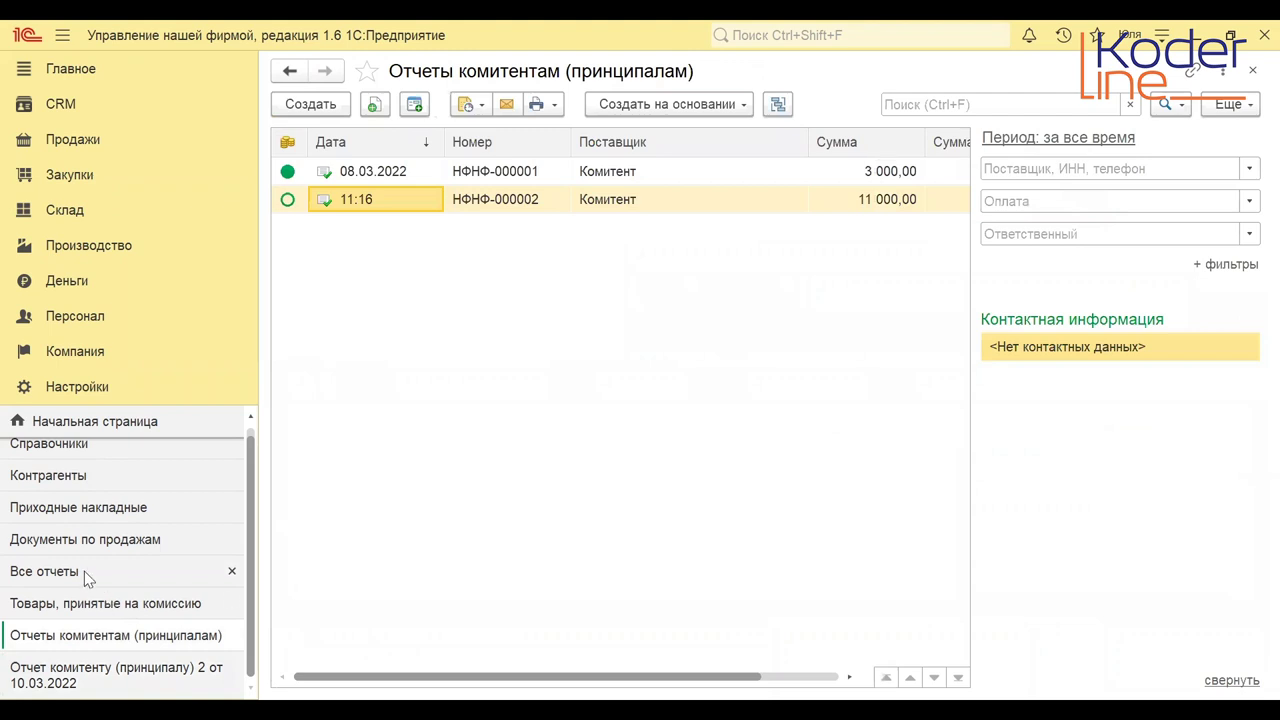
pyautogui.click(98, 606)
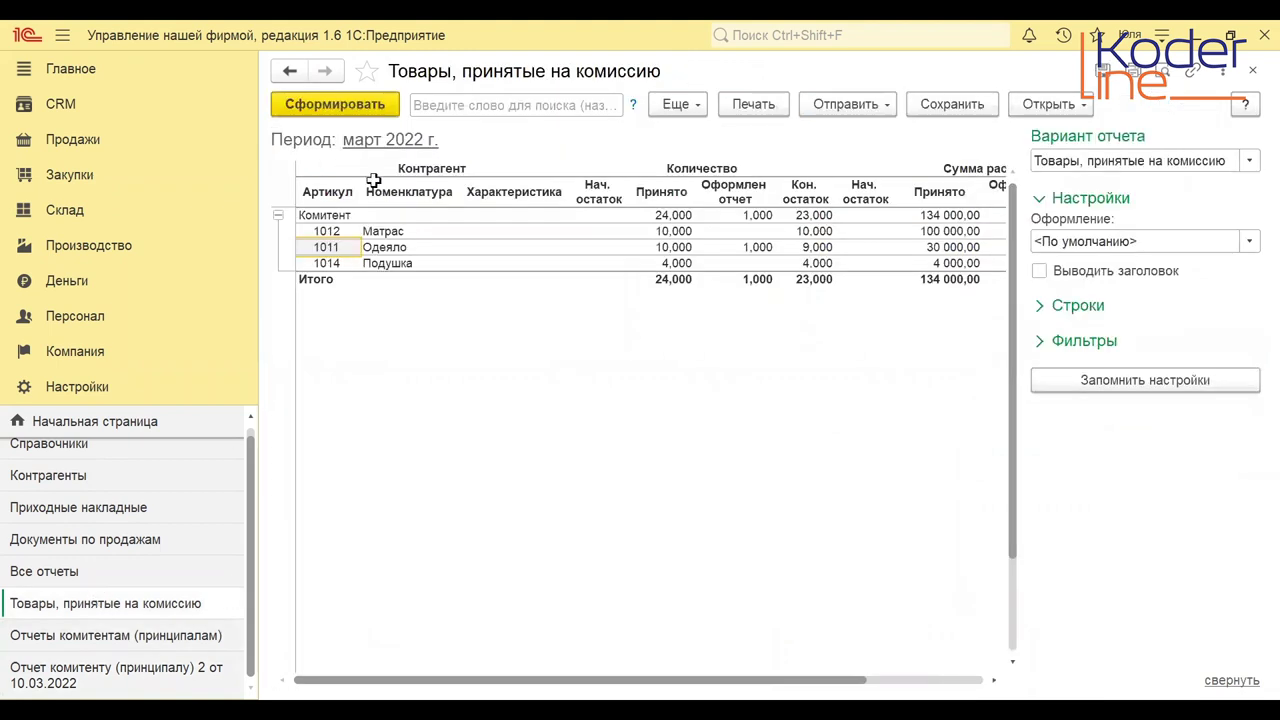
pyautogui.click(333, 104)
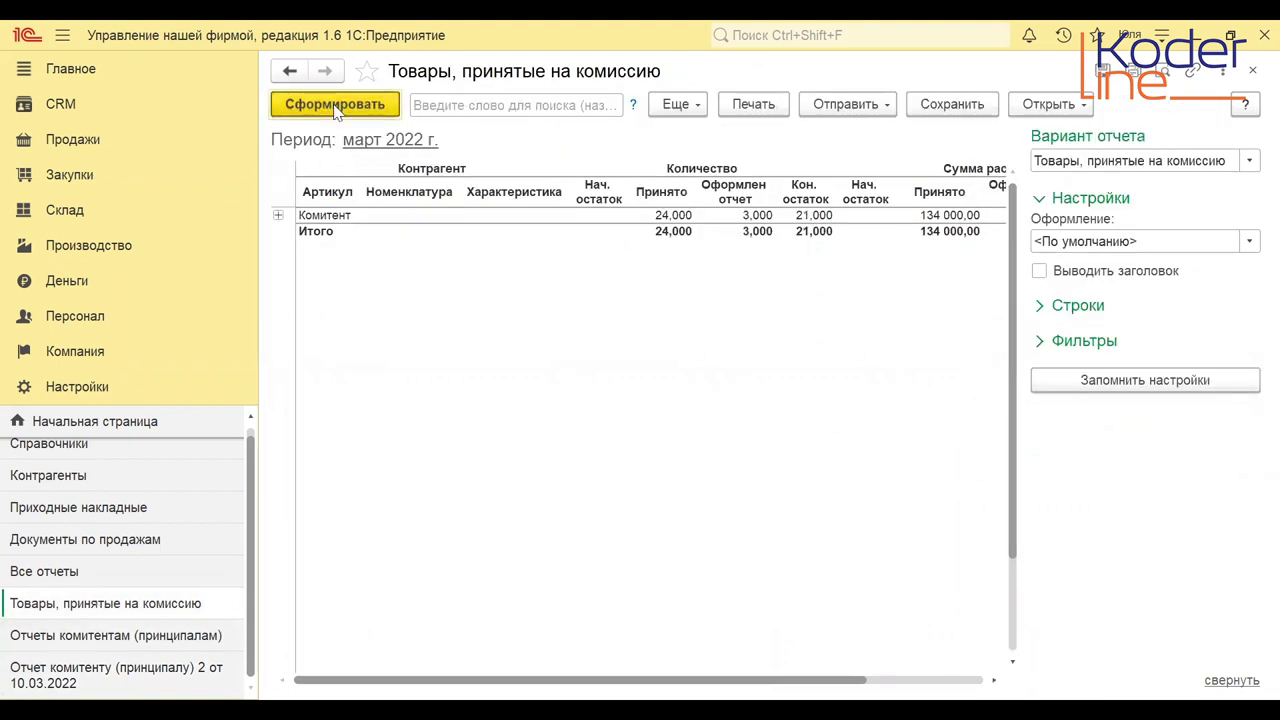
pyautogui.click(278, 216)
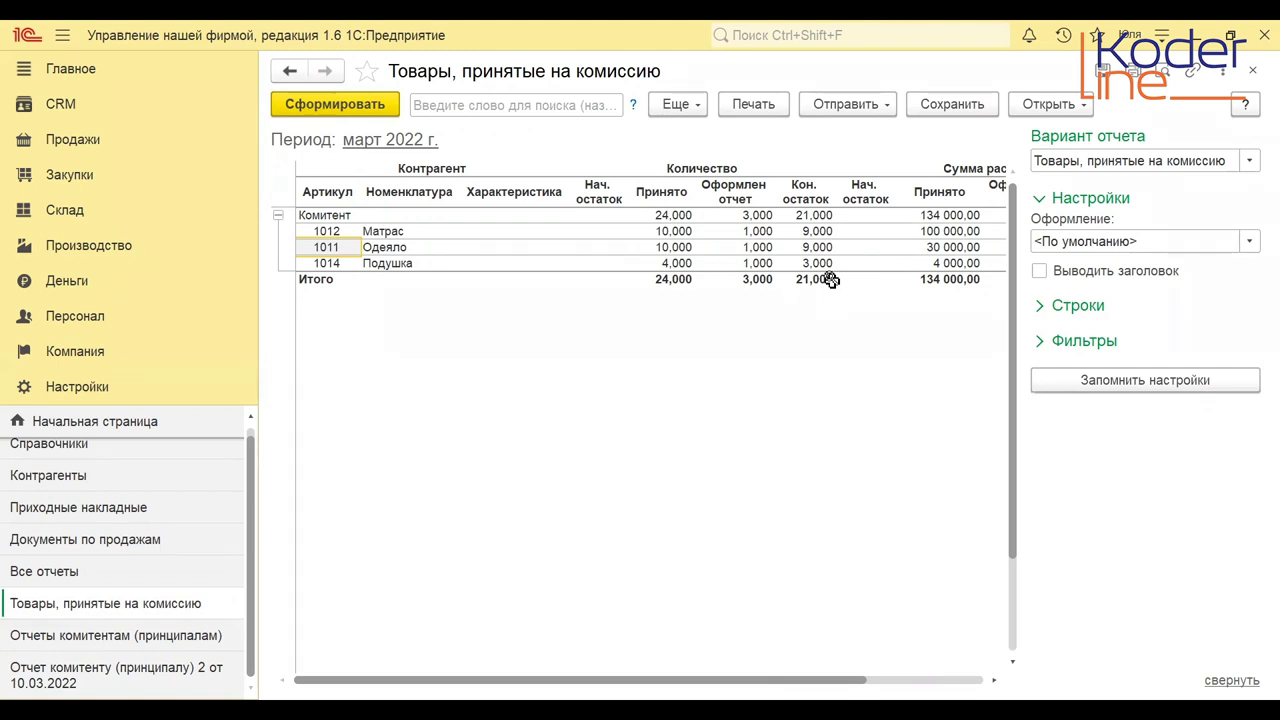
pyautogui.click(933, 264)
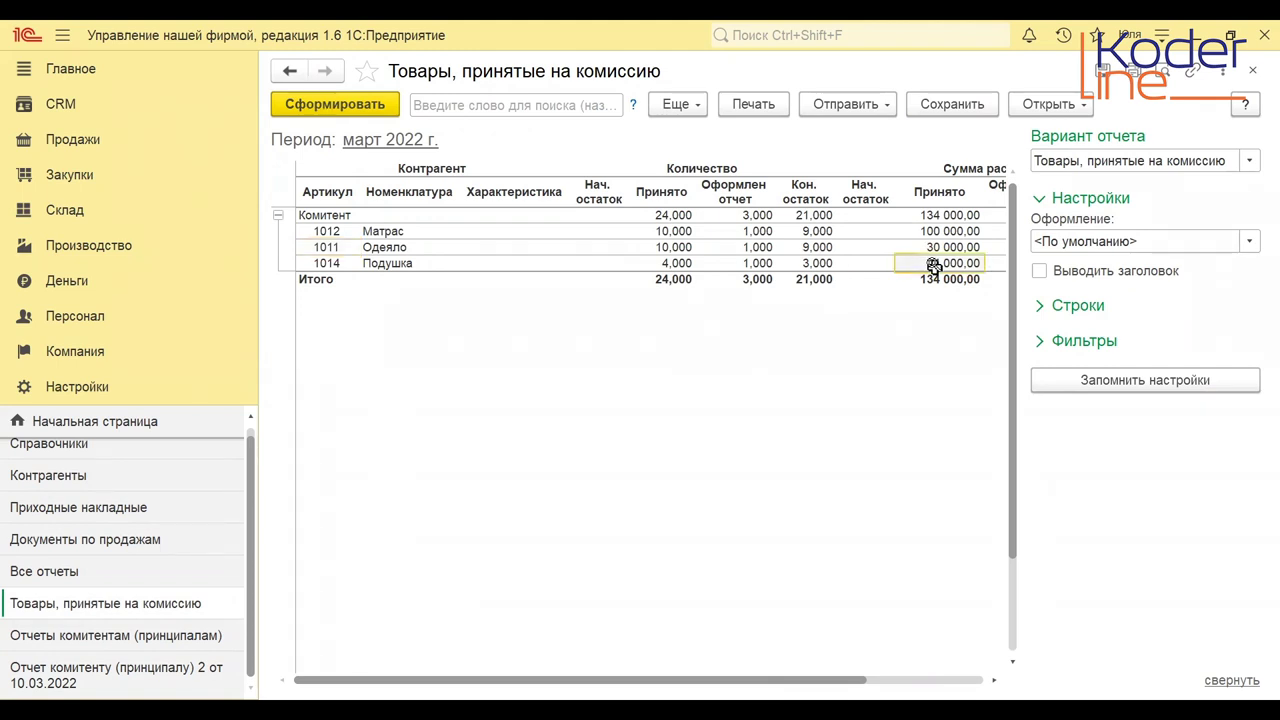
pyautogui.press('Right')
pyautogui.press('Right')
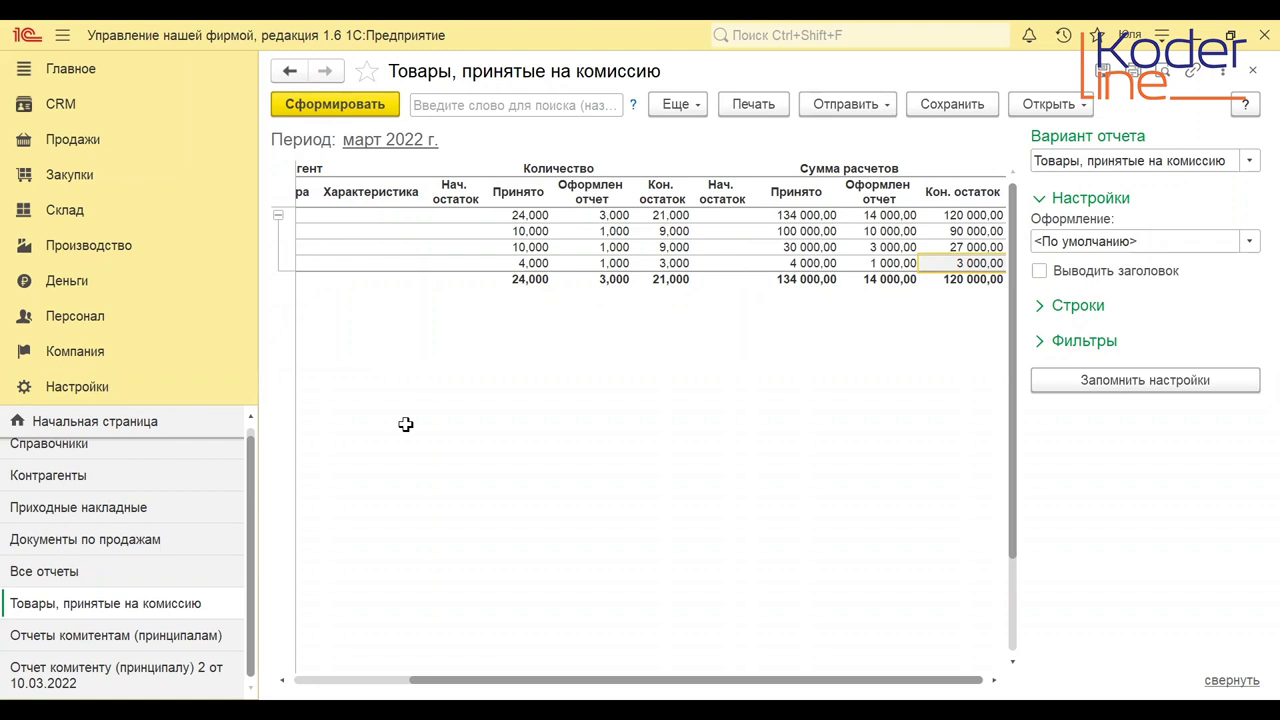
# Create a new Расходная накладная from the sales documents with Покупатель as the customer.
pyautogui.click(105, 540)
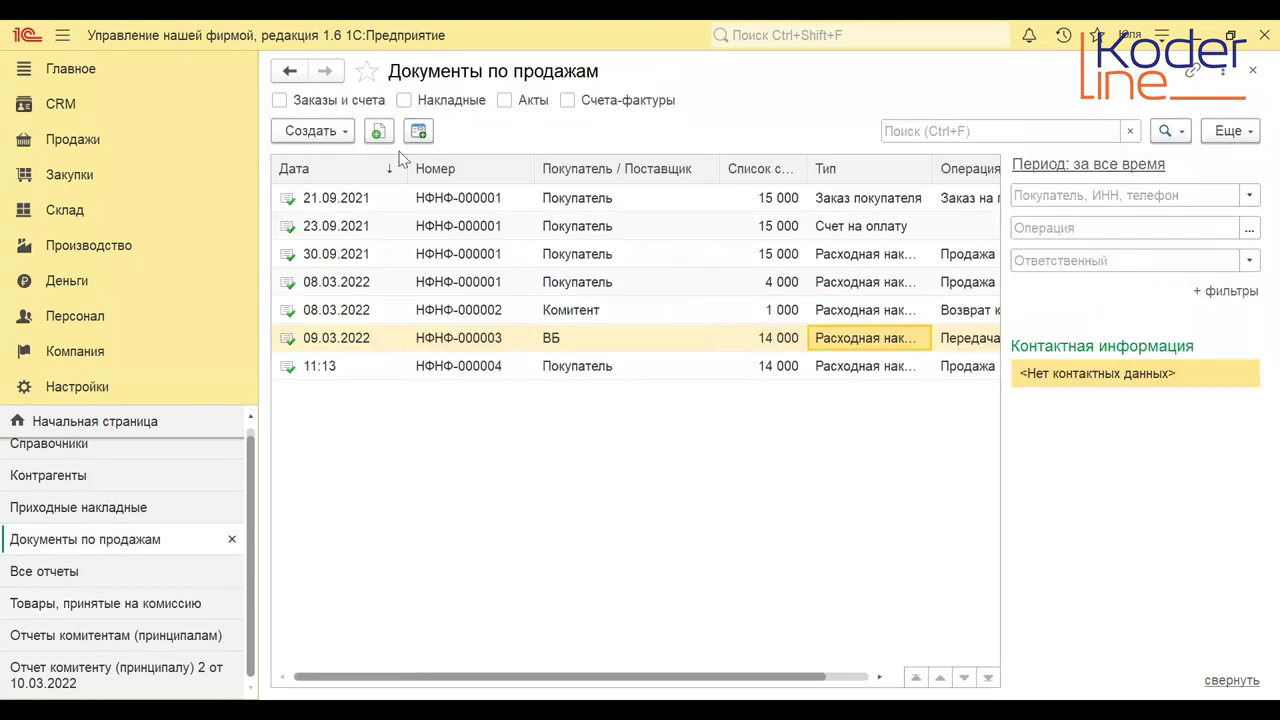
pyautogui.click(329, 131)
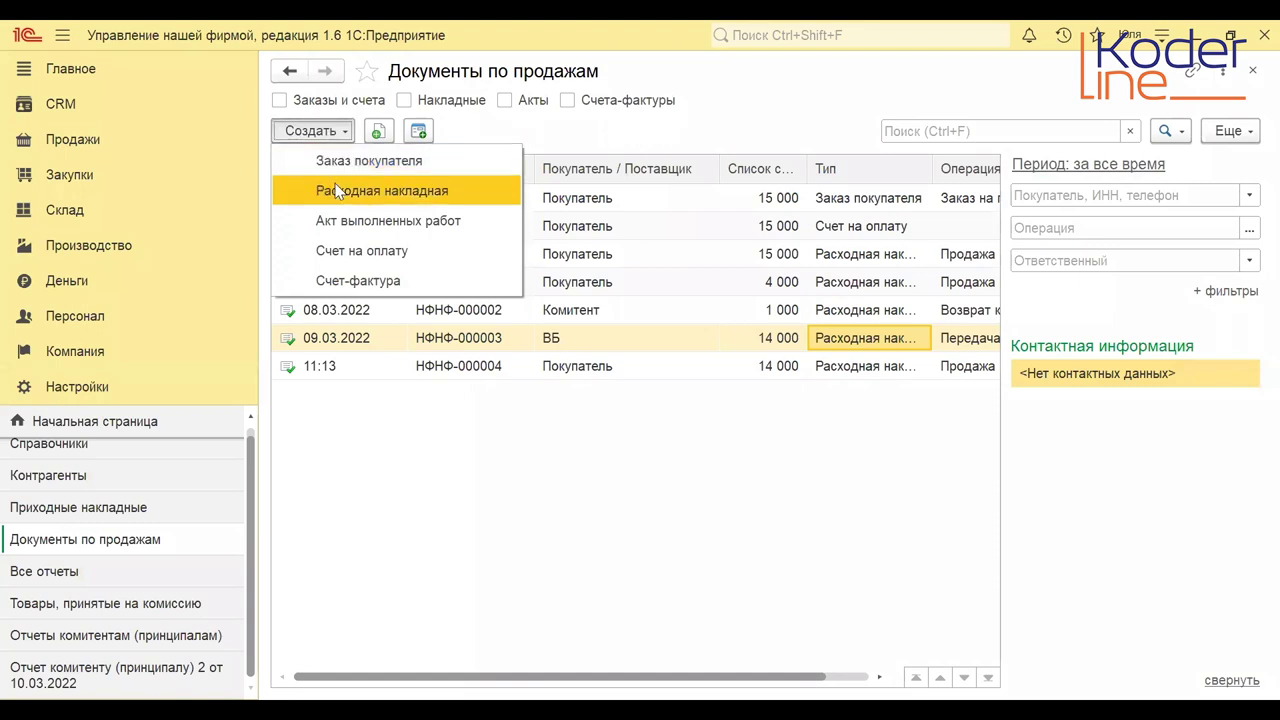
pyautogui.click(338, 192)
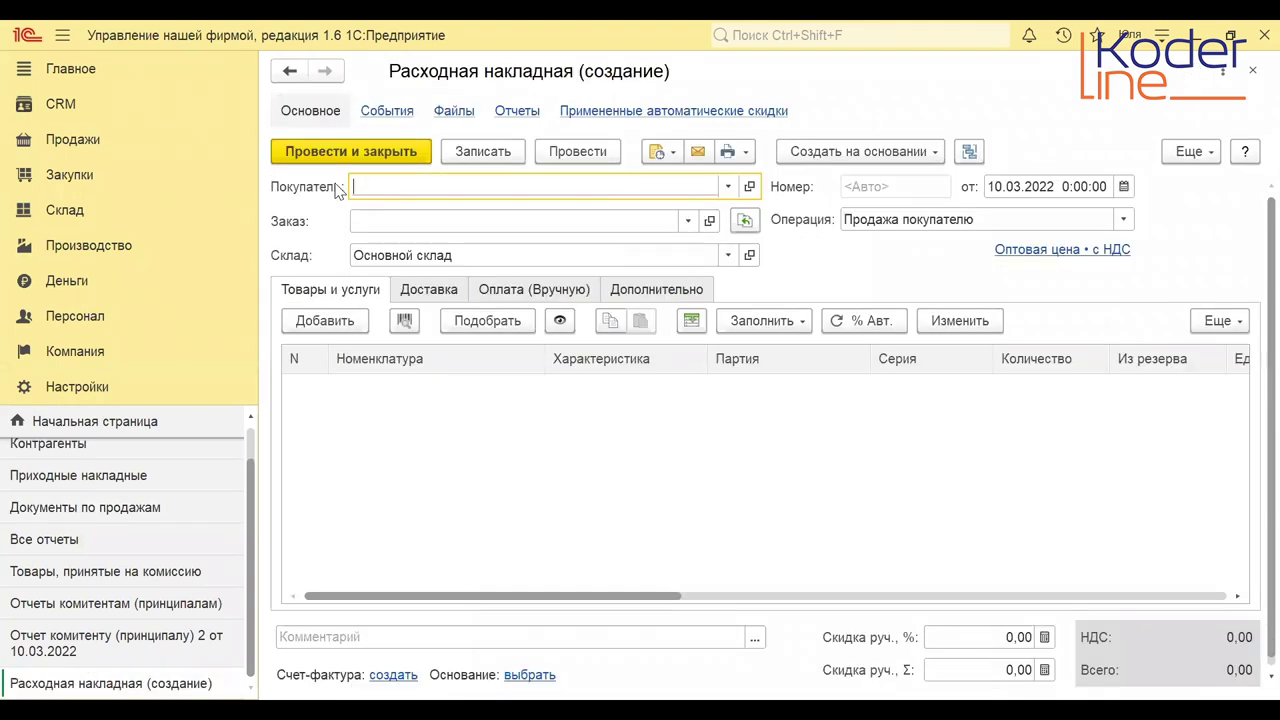
pyautogui.click(726, 187)
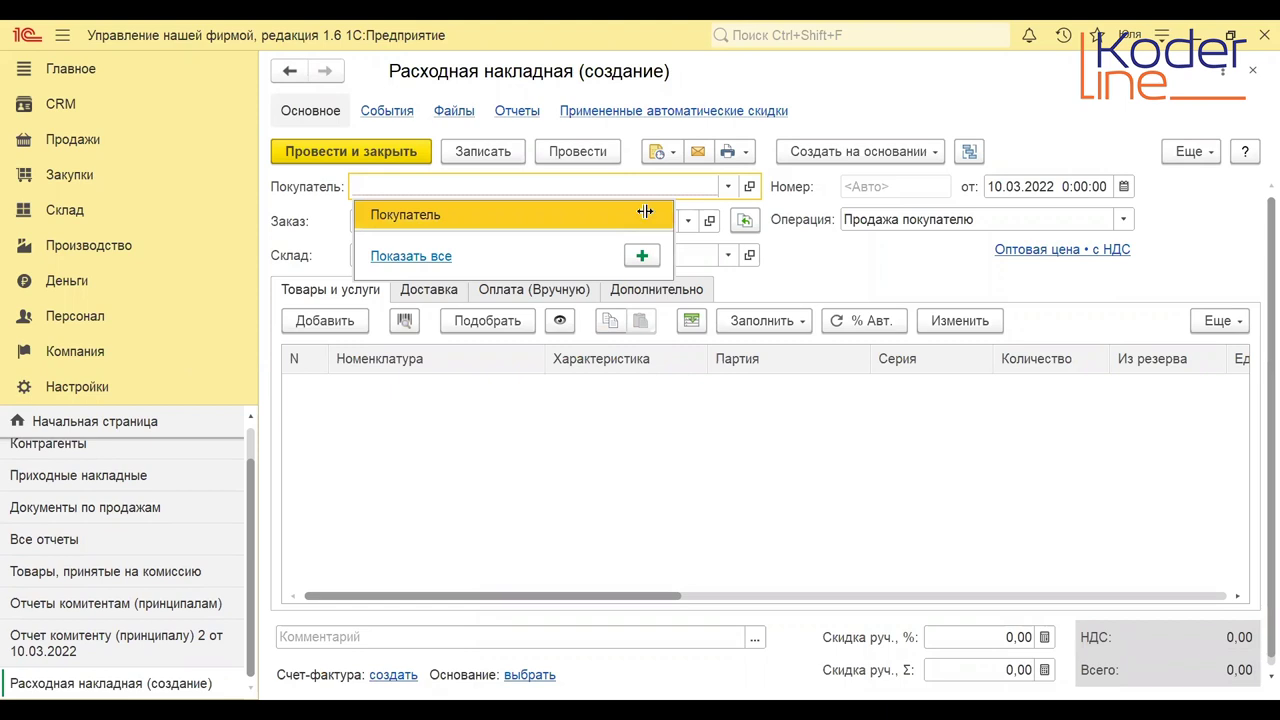
pyautogui.click(644, 212)
# Add Подушка to the goods, check its batch 07.03.22 in the batch list, and post the invoice.
pyautogui.click(321, 358)
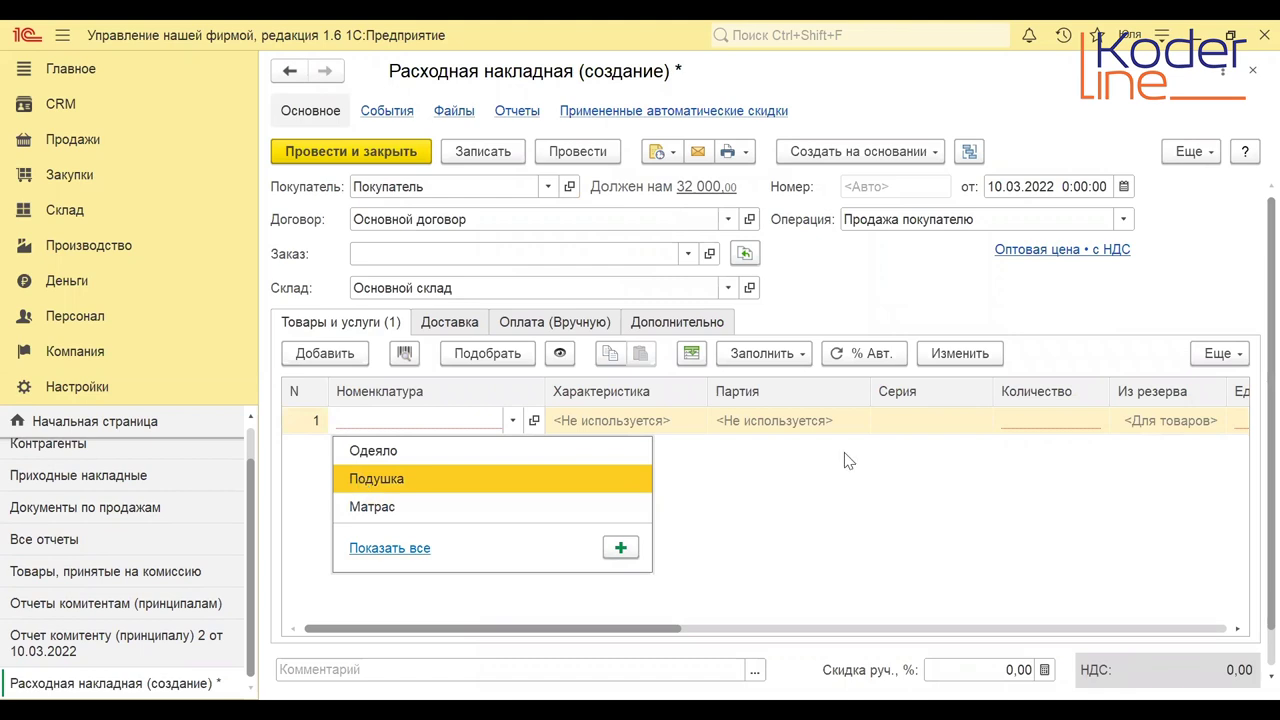
pyautogui.click(360, 480)
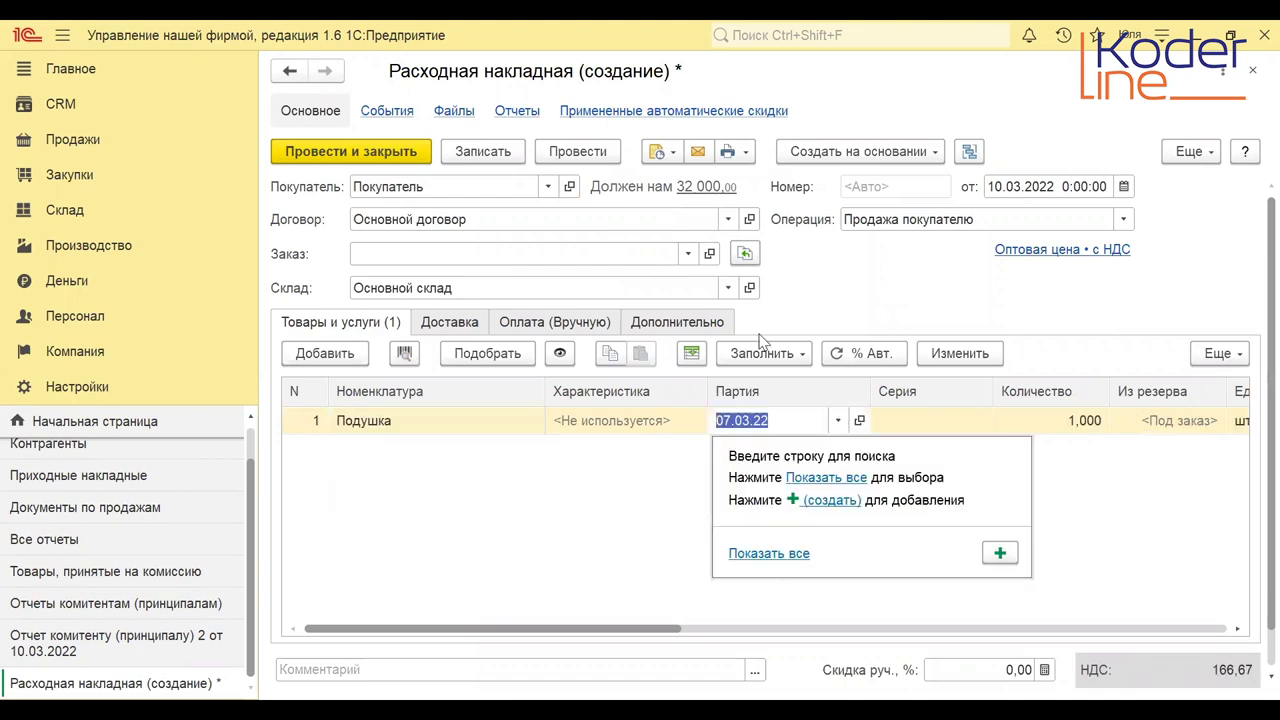
pyautogui.click(790, 555)
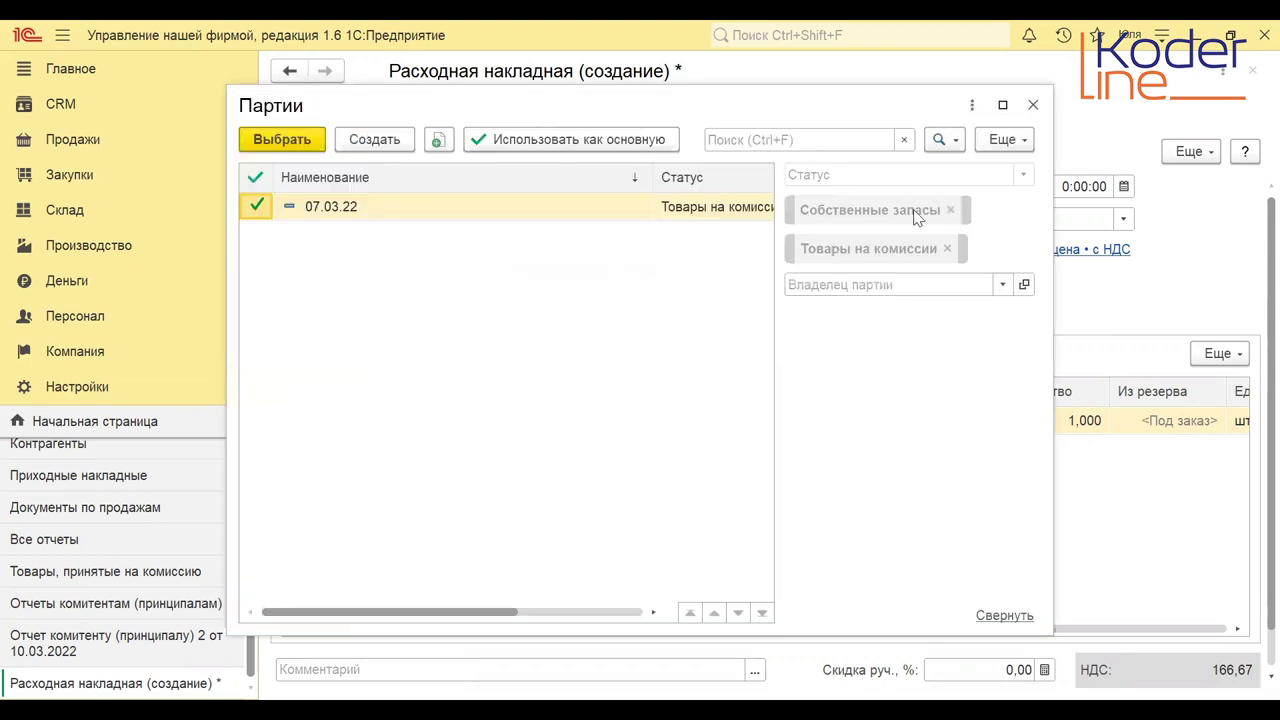
pyautogui.click(1033, 104)
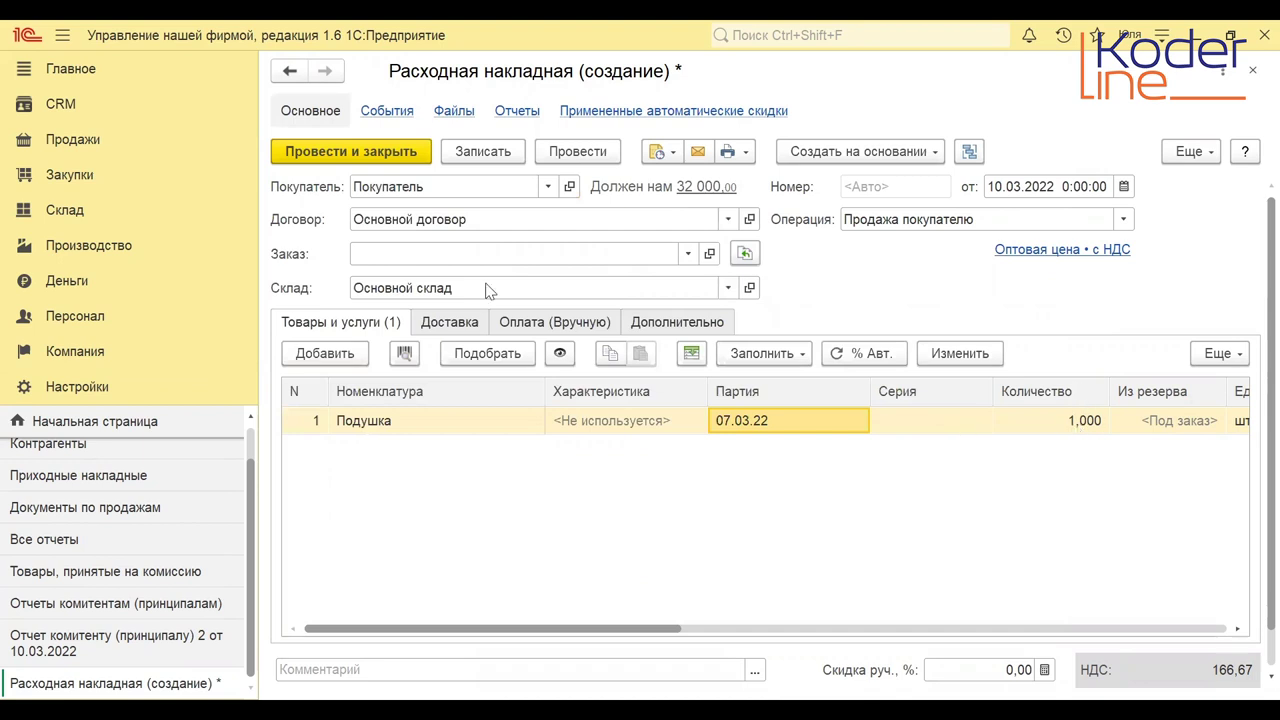
pyautogui.click(578, 151)
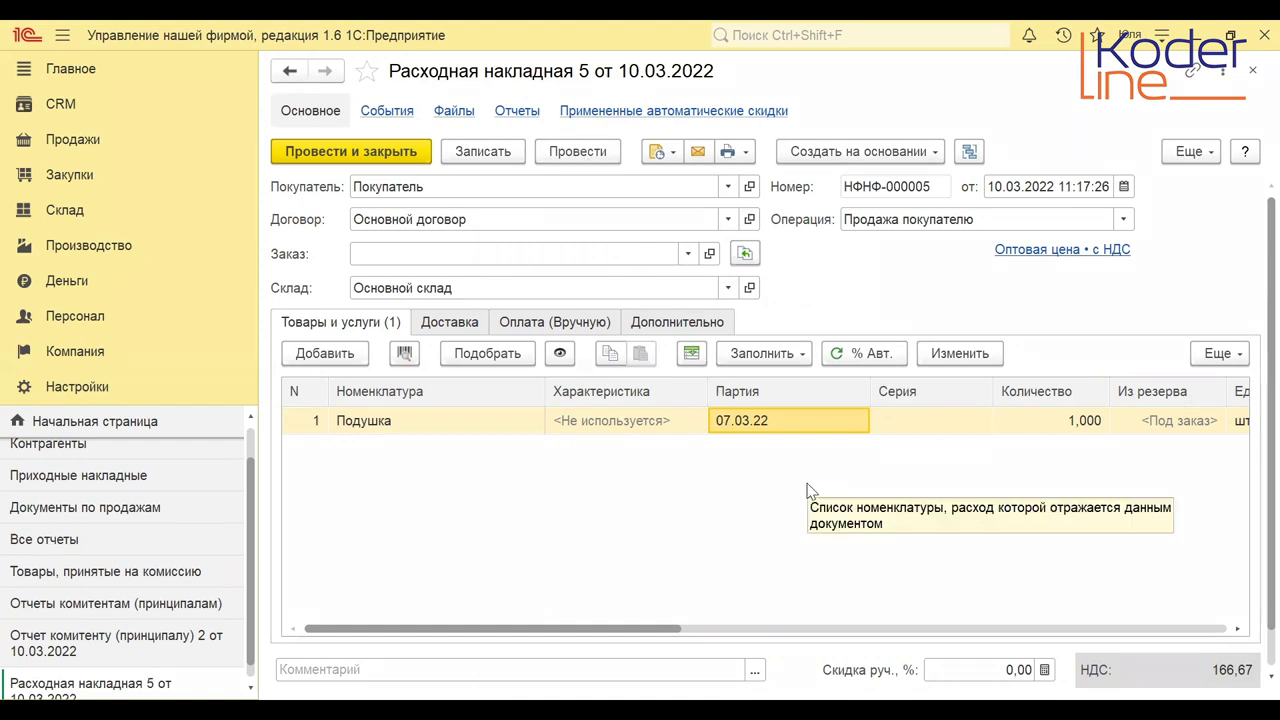
# Create a Приходная накладная (возврат) based on the posted sales invoice and post it.
pyautogui.click(877, 155)
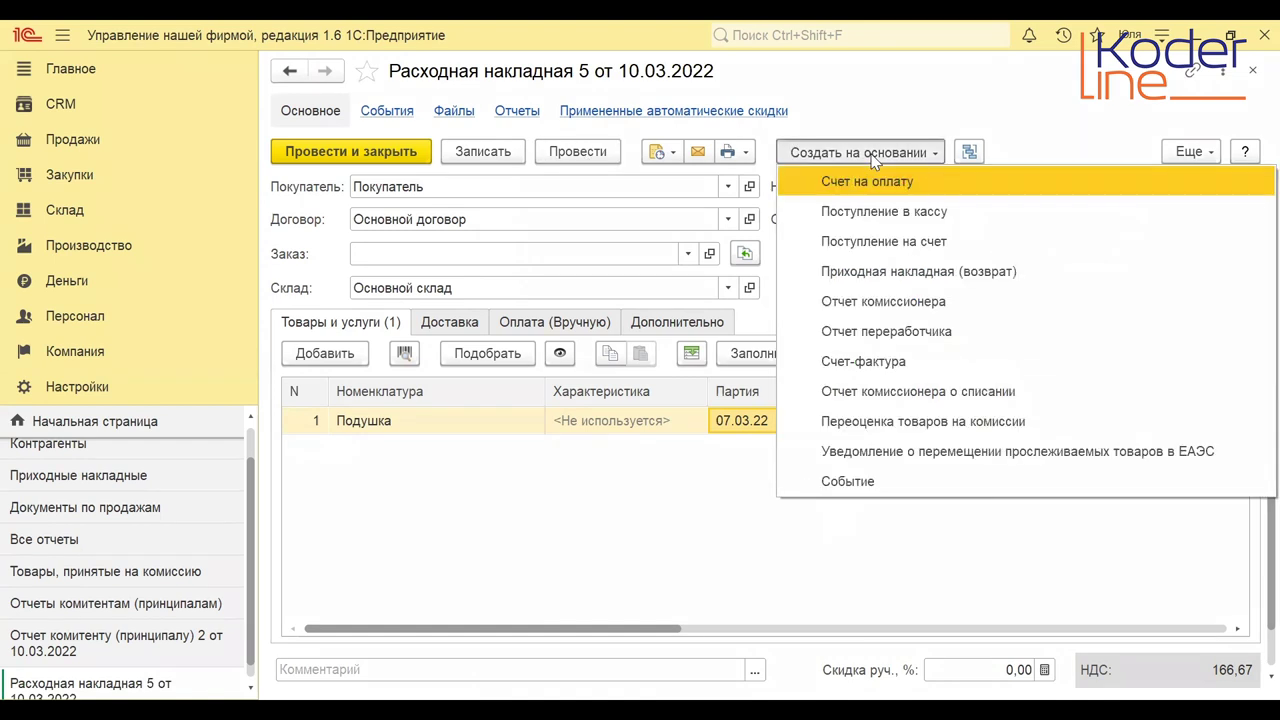
pyautogui.click(896, 284)
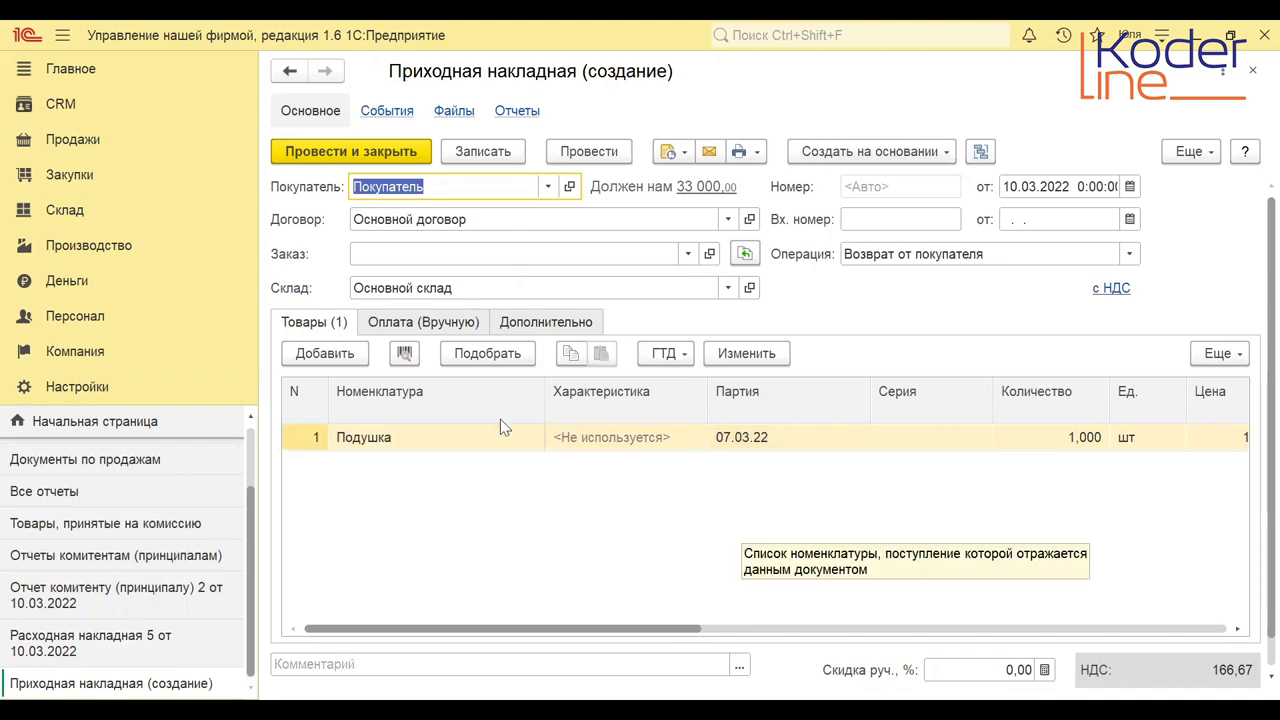
pyautogui.click(577, 152)
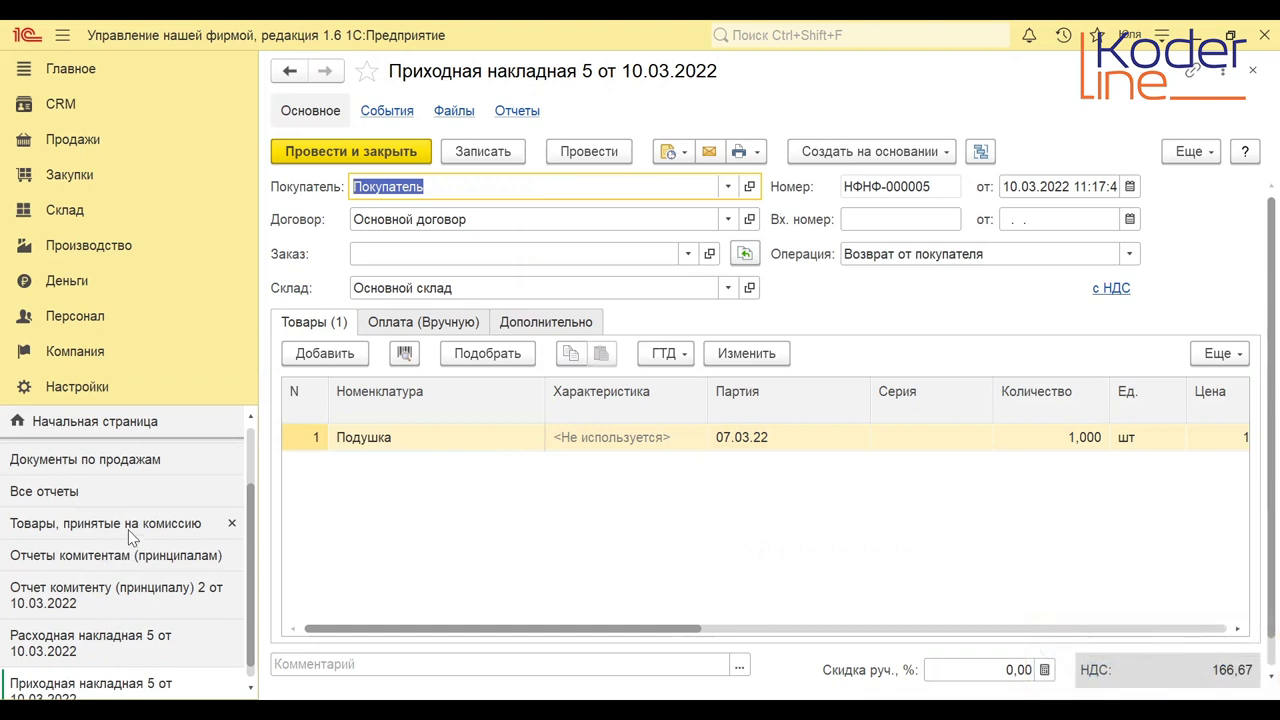
# Create another Расходная накладная with the operation Возврат комитенту and Комитент as the supplier.
pyautogui.click(86, 145)
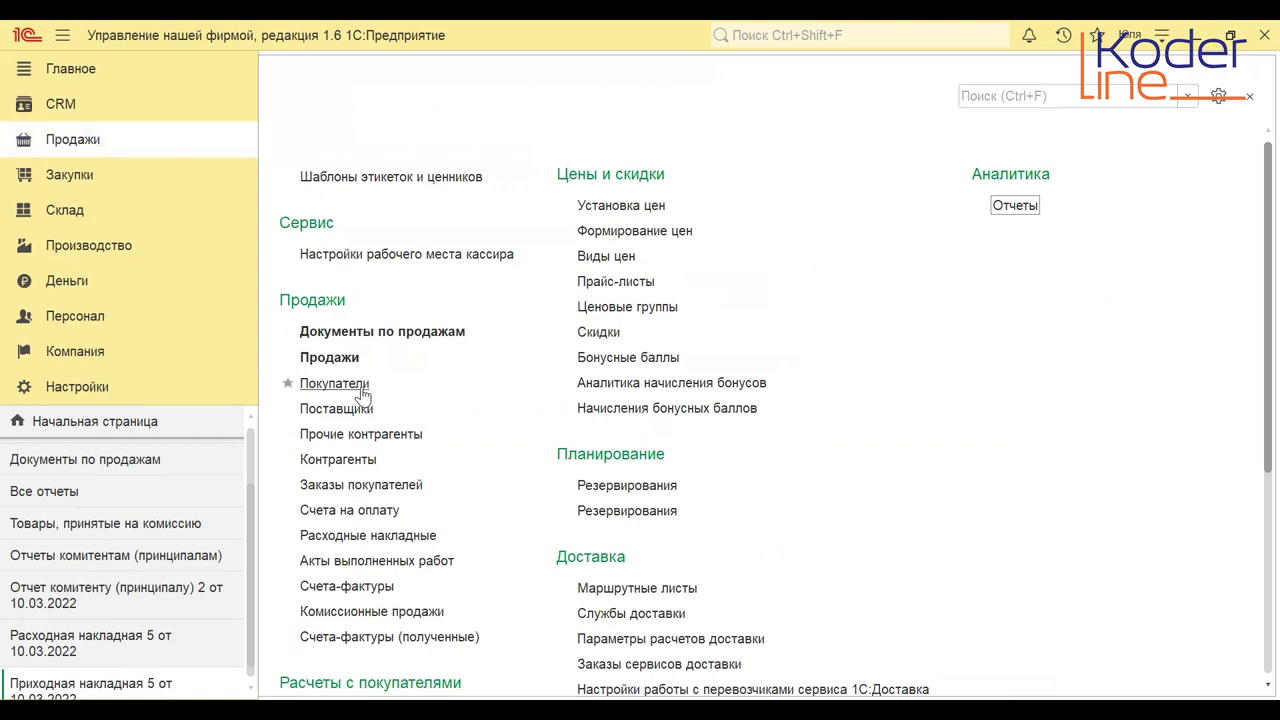
pyautogui.click(376, 533)
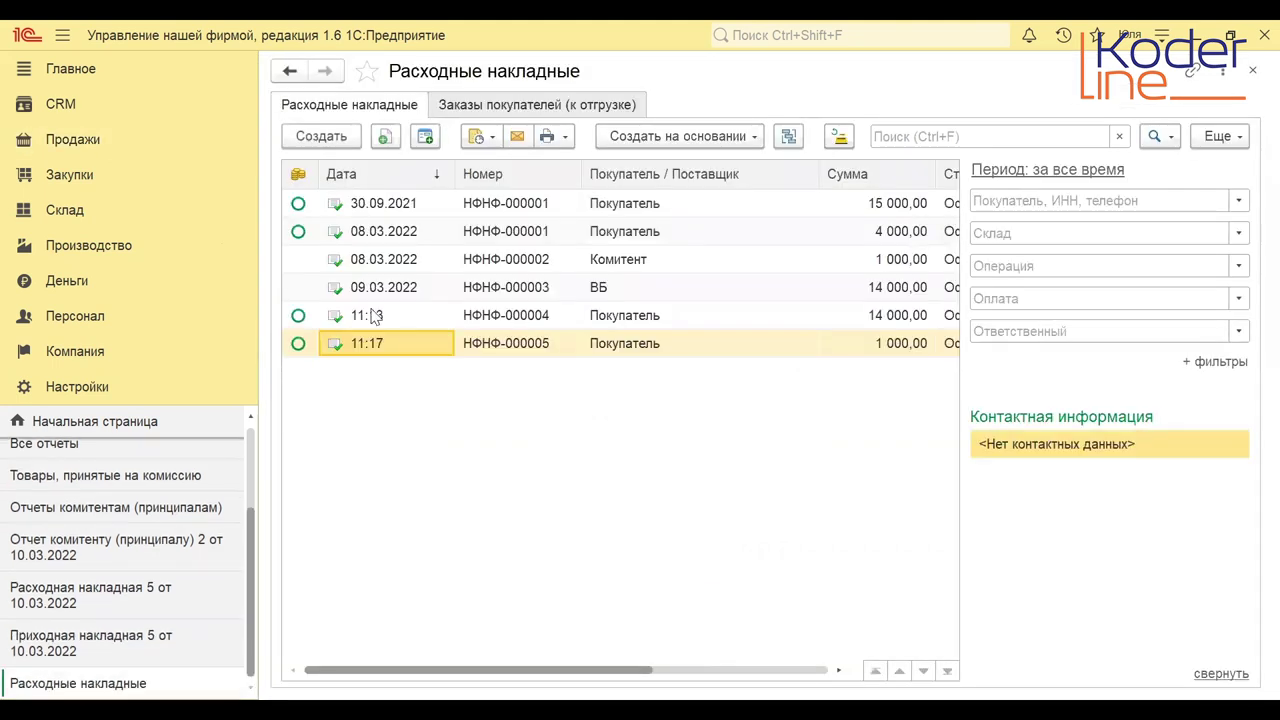
pyautogui.click(320, 136)
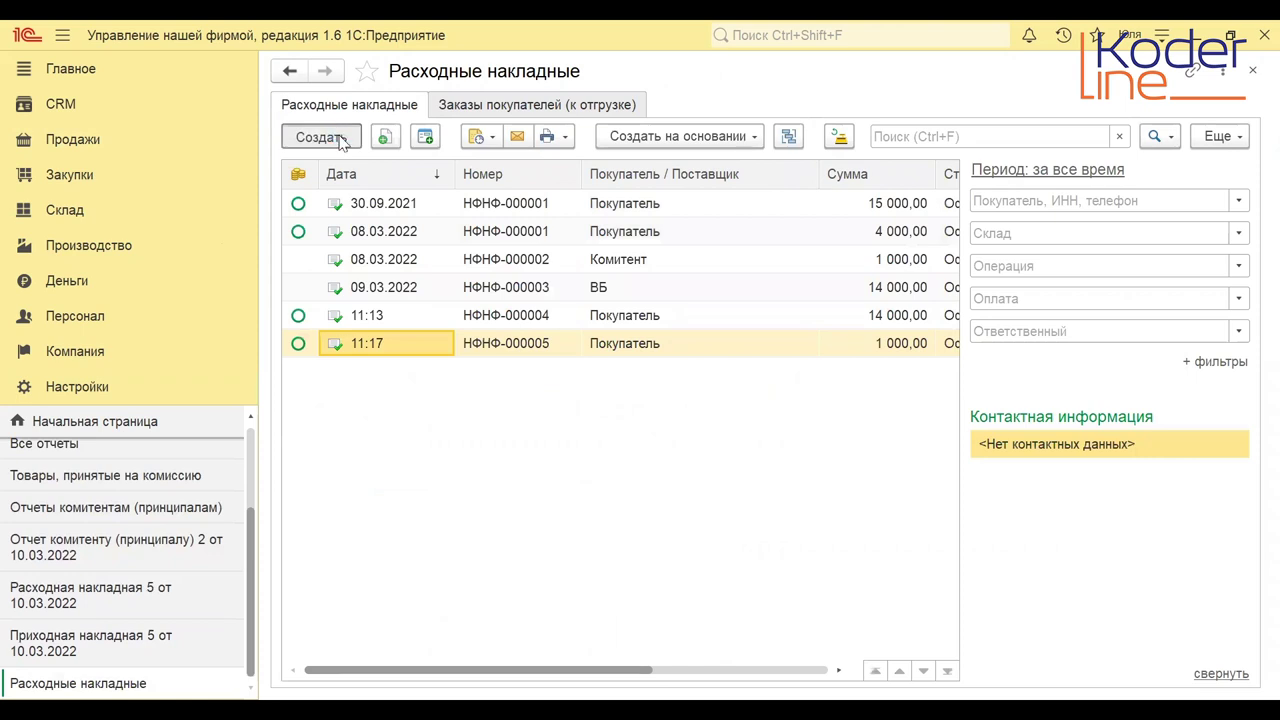
pyautogui.click(1123, 219)
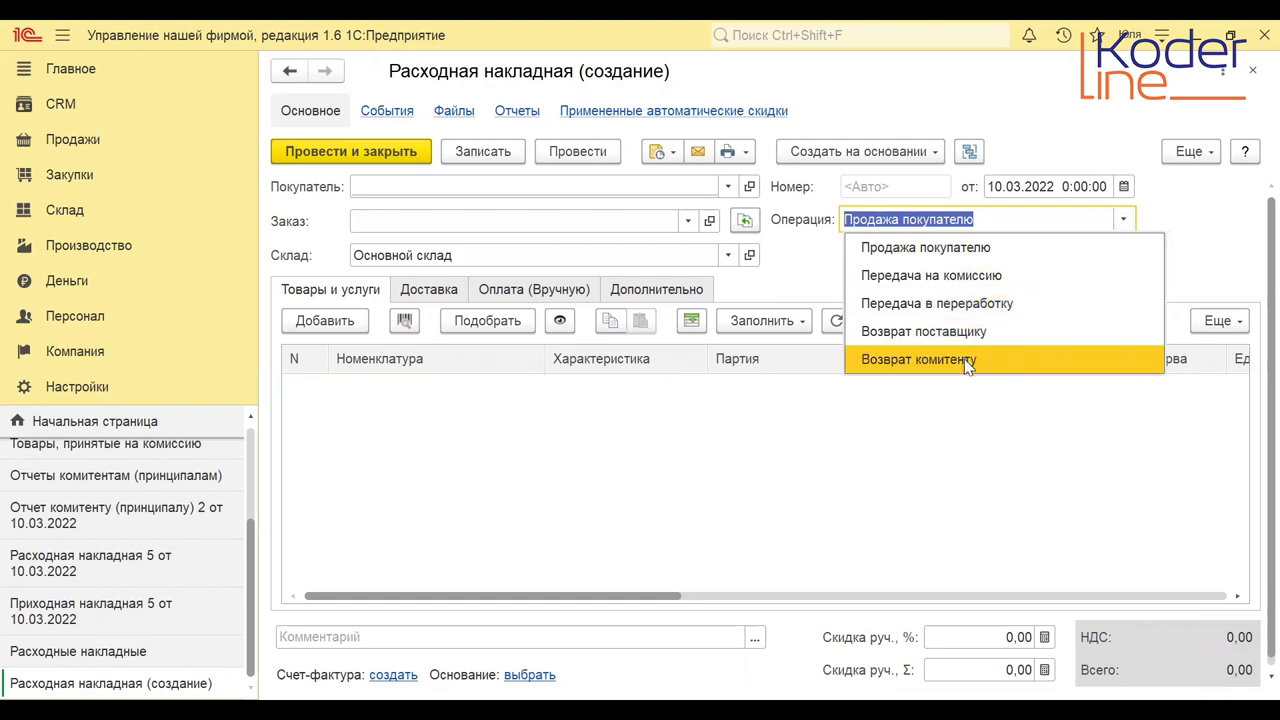
pyautogui.click(967, 366)
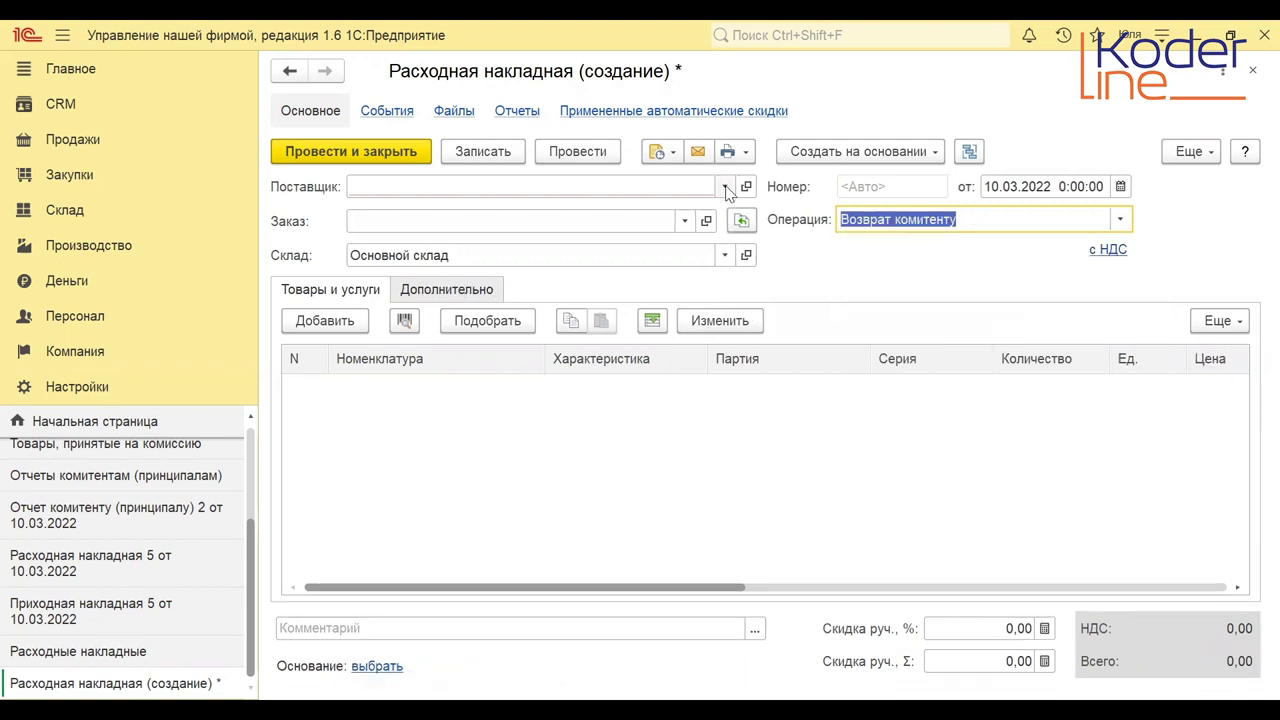
pyautogui.click(726, 187)
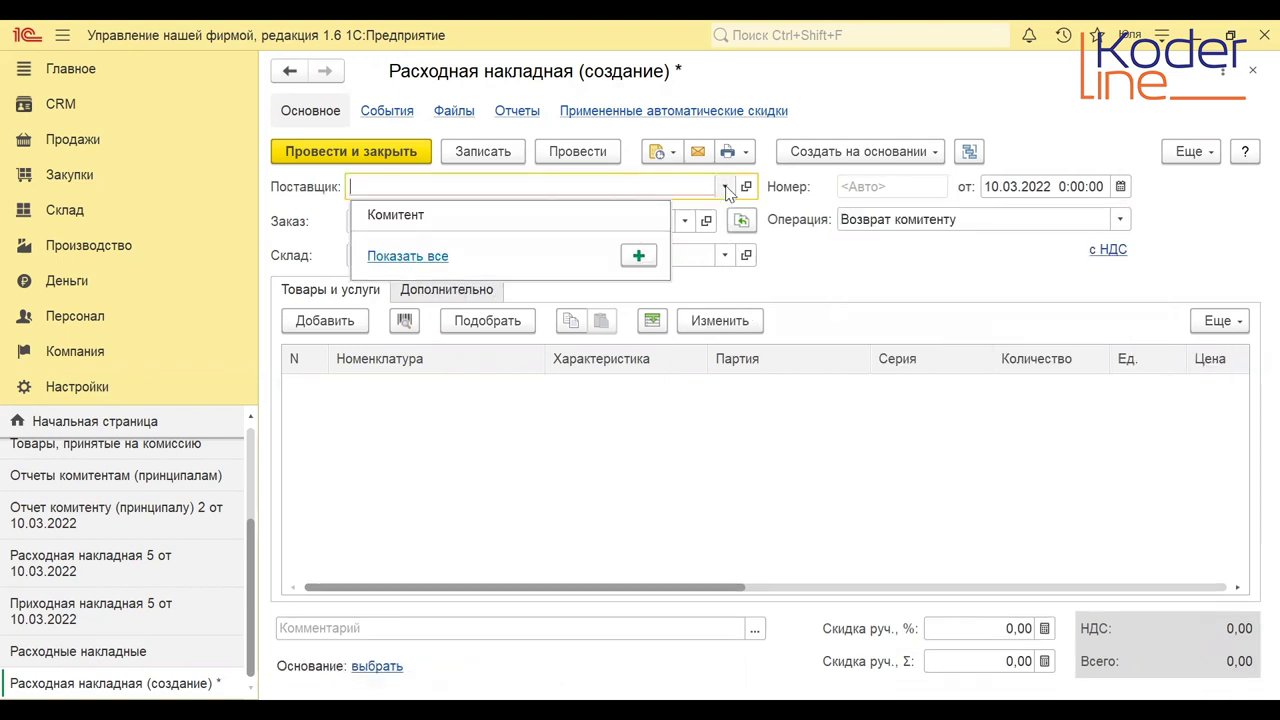
pyautogui.click(560, 214)
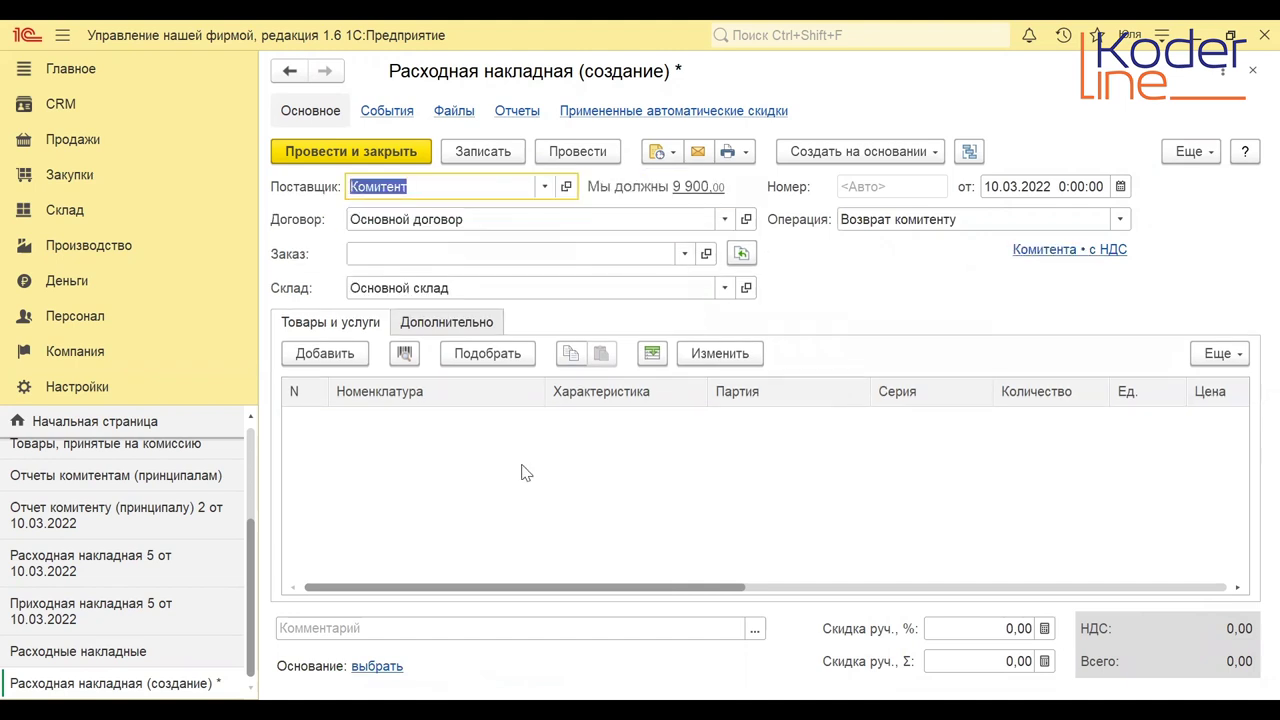
# Add Подушка to the return to the committent, then post and close the document.
pyautogui.click(325, 354)
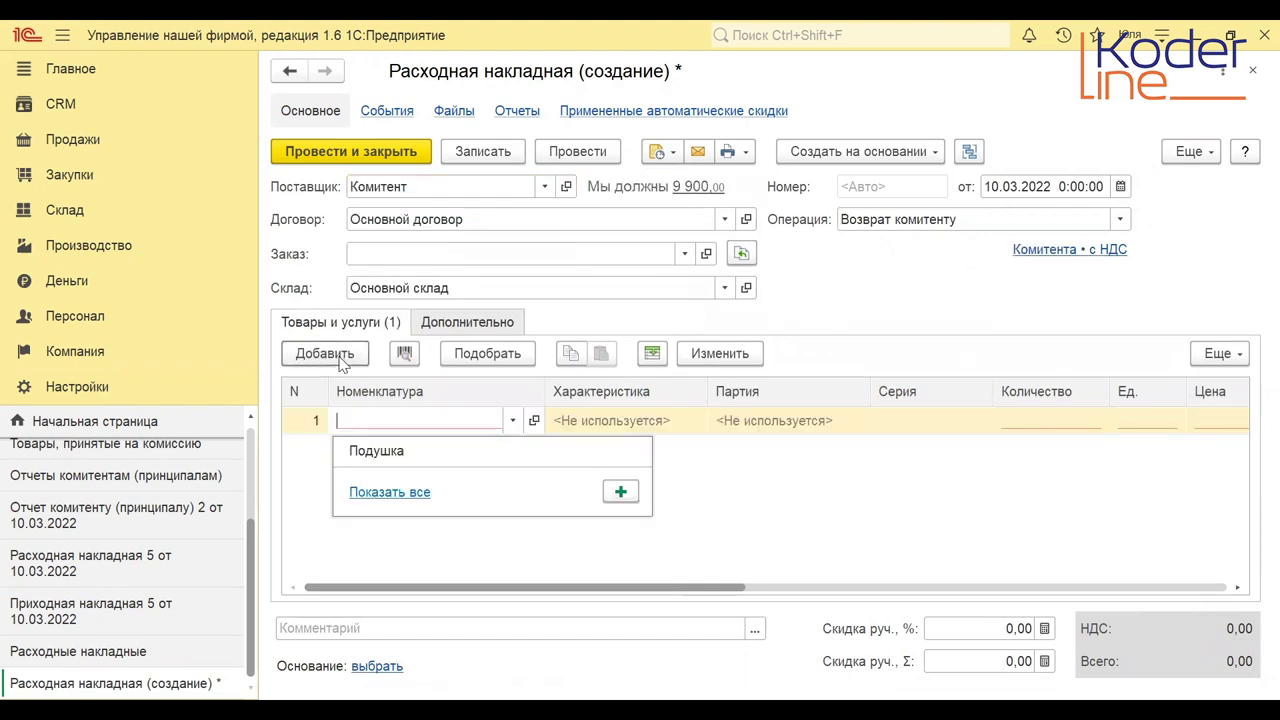
pyautogui.click(395, 455)
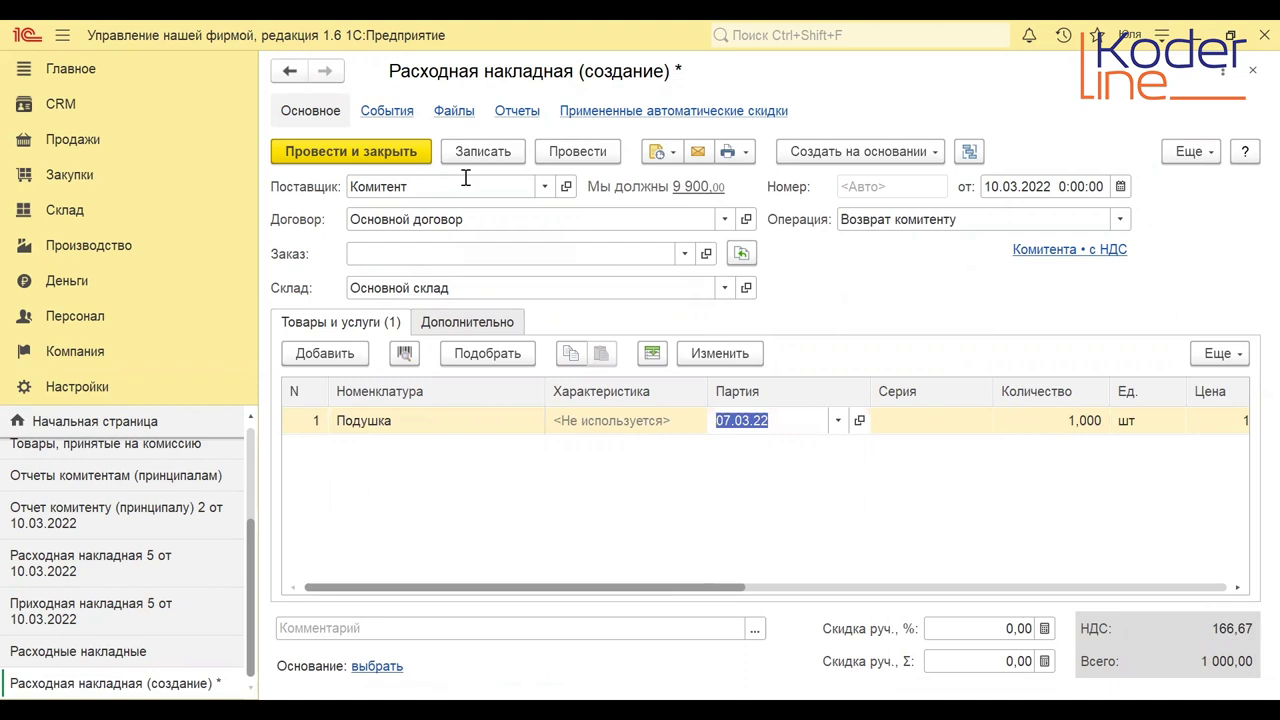
pyautogui.click(585, 148)
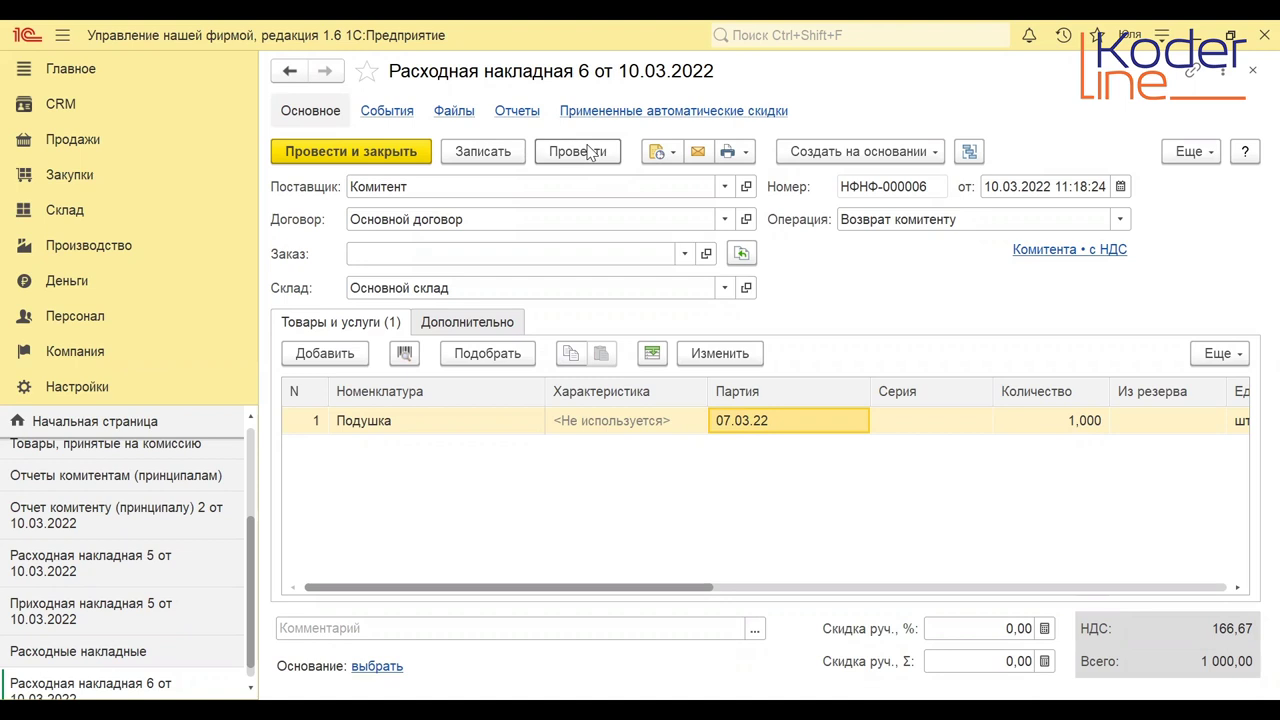
pyautogui.click(1250, 73)
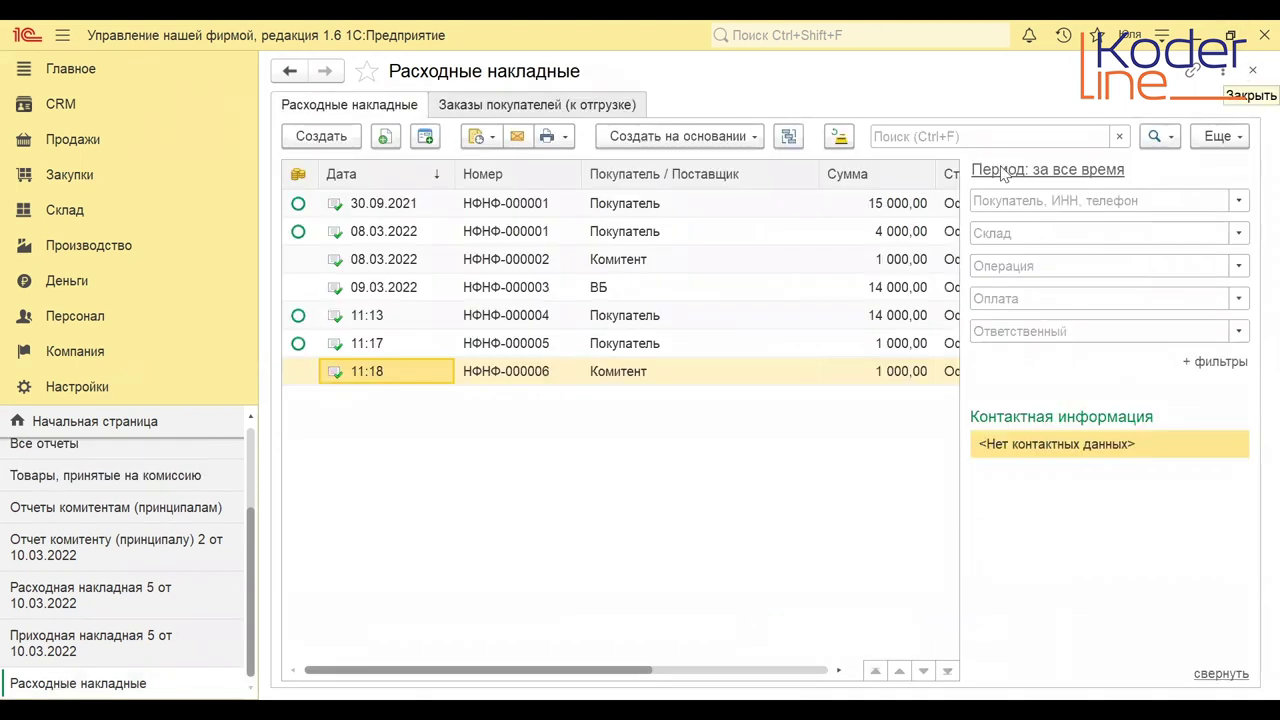
# Close the open sales invoice, the report to the committent and the customer return receipt.
pyautogui.click(90, 600)
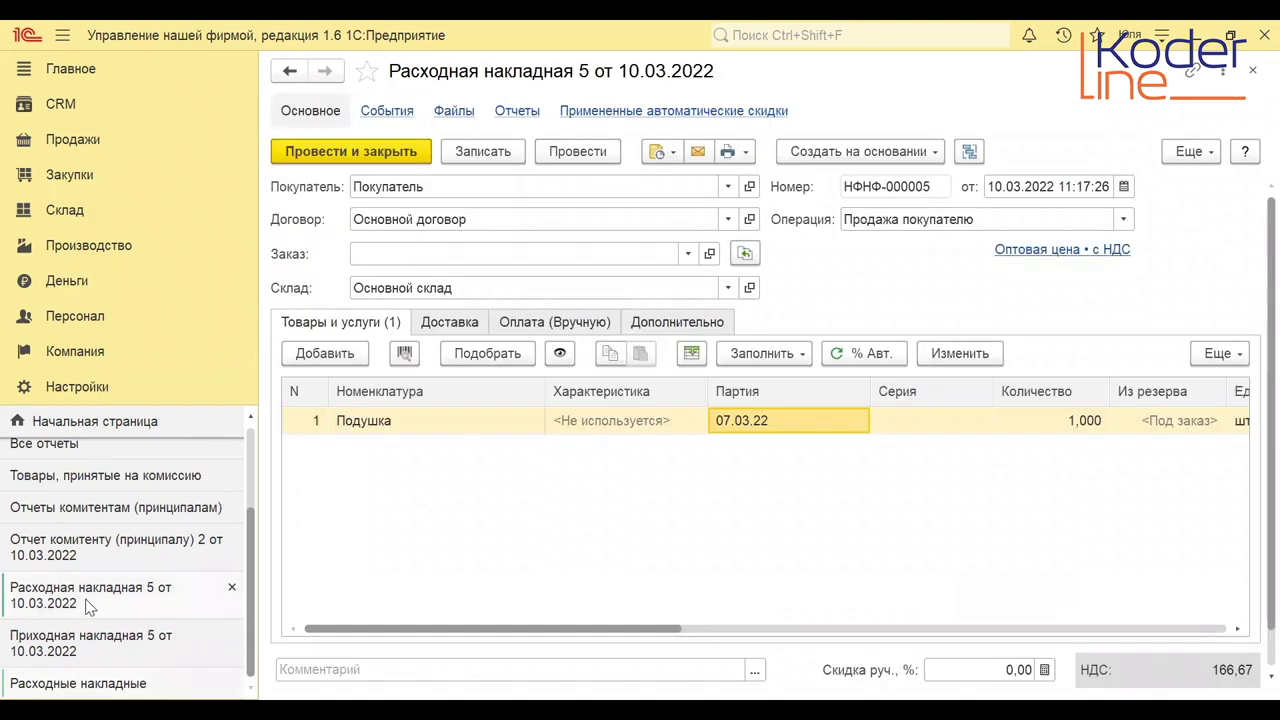
pyautogui.click(231, 588)
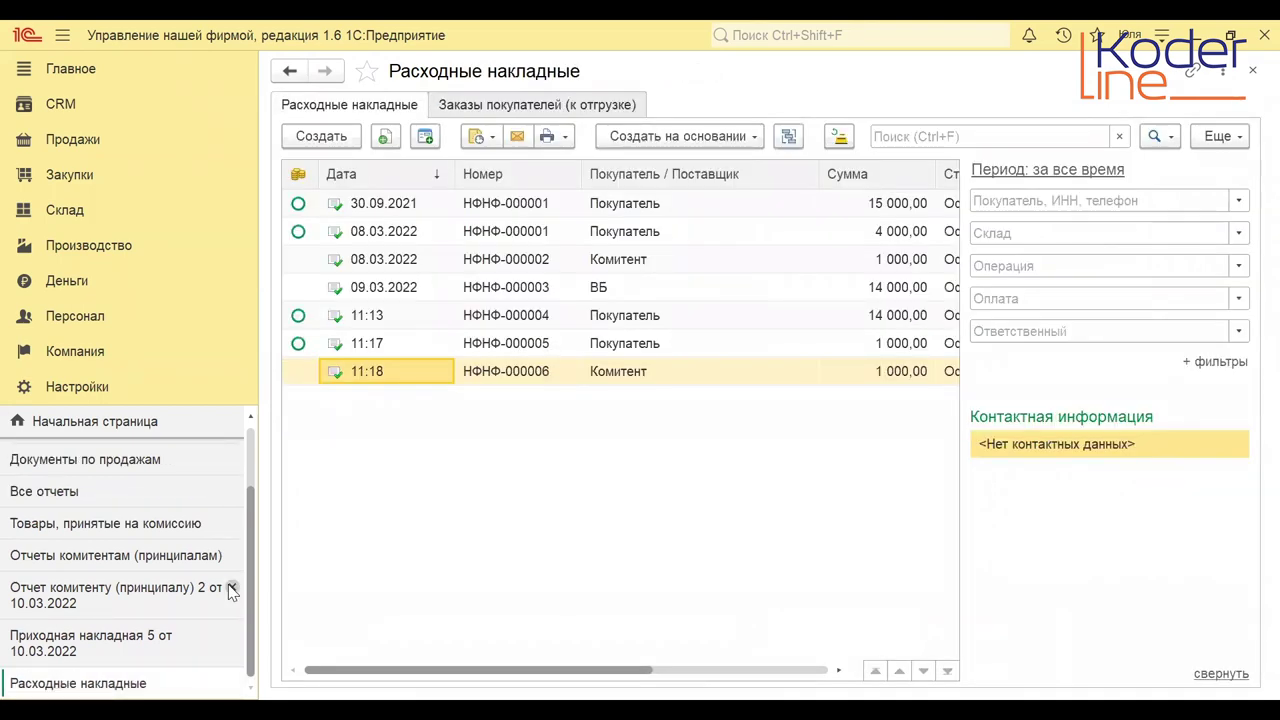
pyautogui.click(228, 590)
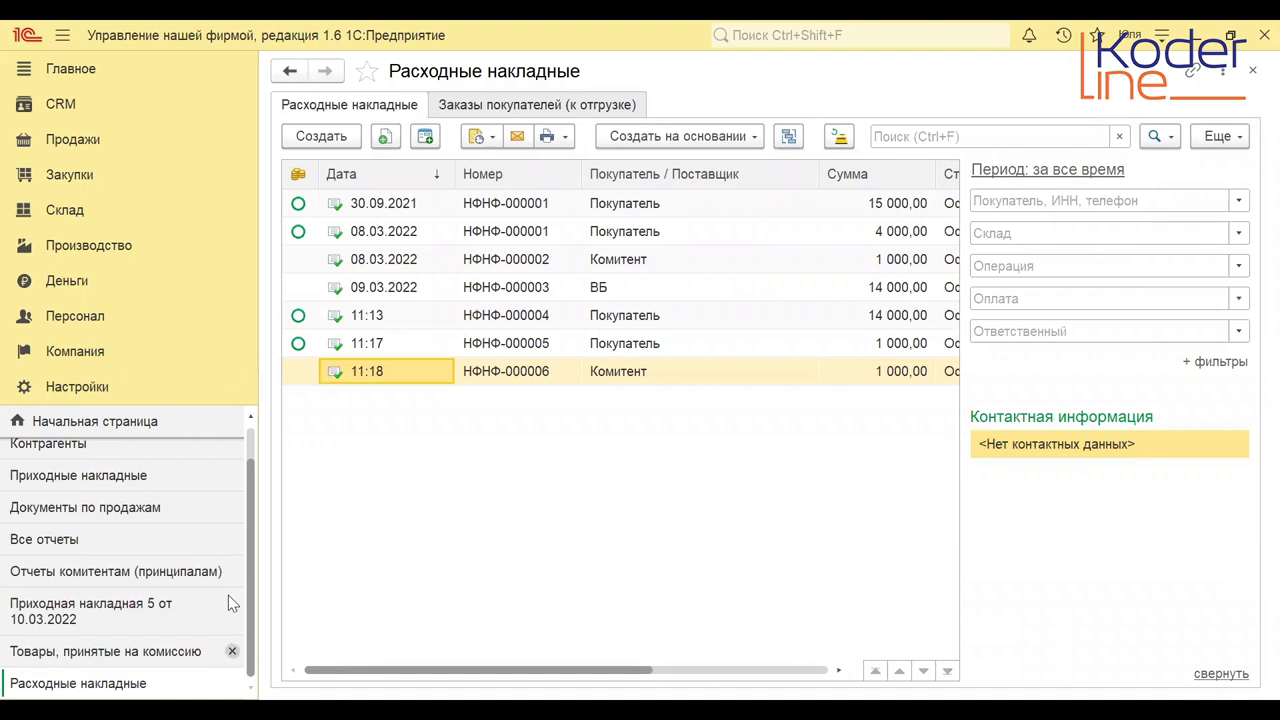
pyautogui.click(229, 597)
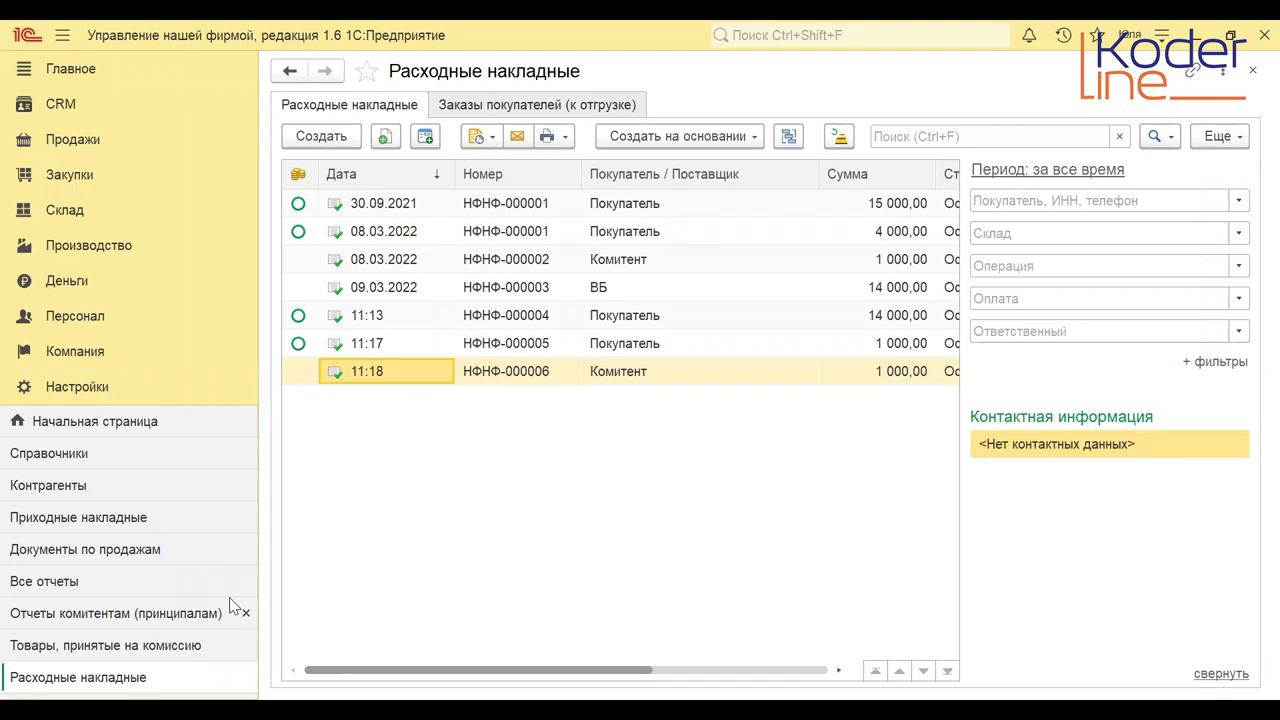
# Reopen the 11 000,00 report to Комитент from the list of reports to committents.
pyautogui.click(166, 612)
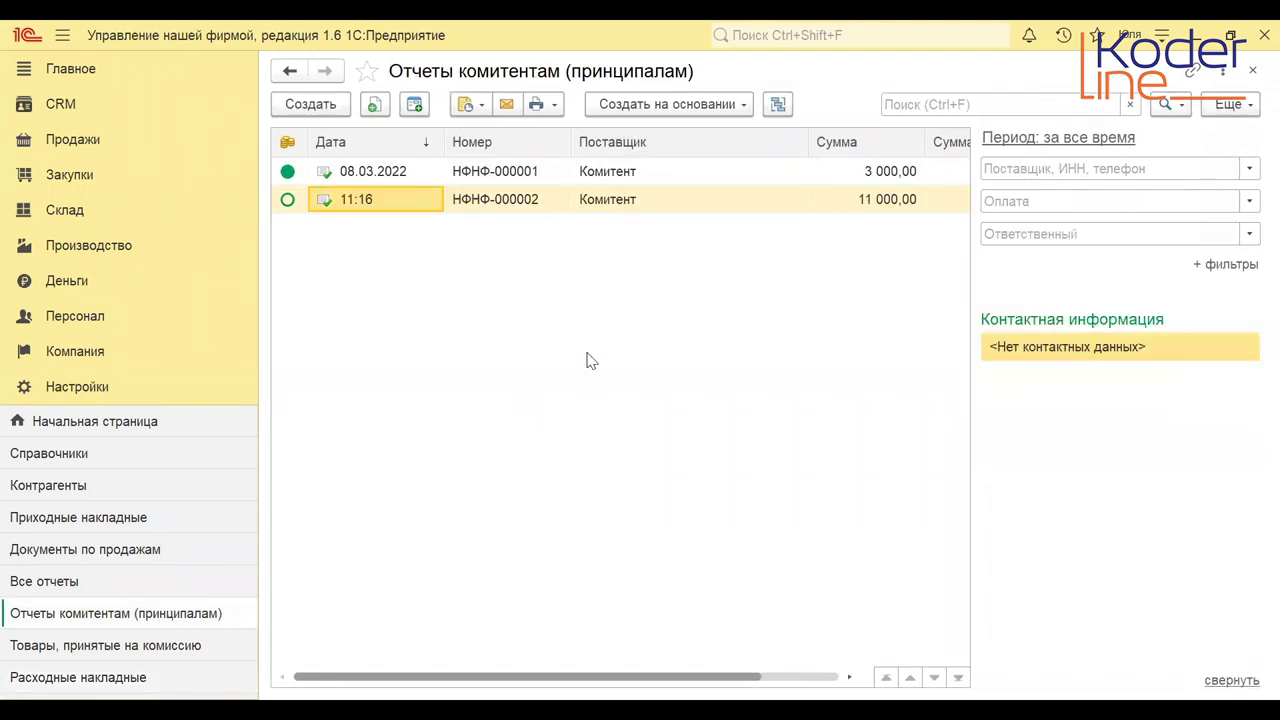
pyautogui.doubleClick(646, 204)
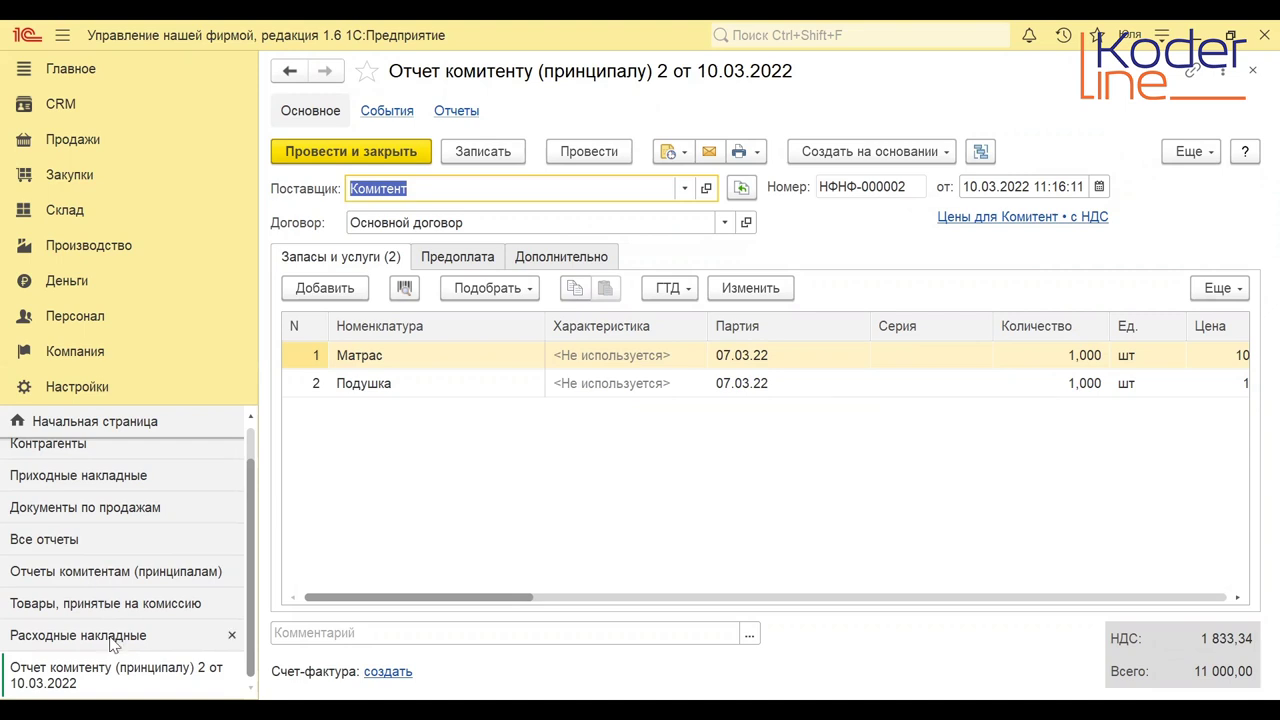
# Open the 14 000,00 sales invoice for Покупатель from the list of расходные накладные.
pyautogui.click(78, 635)
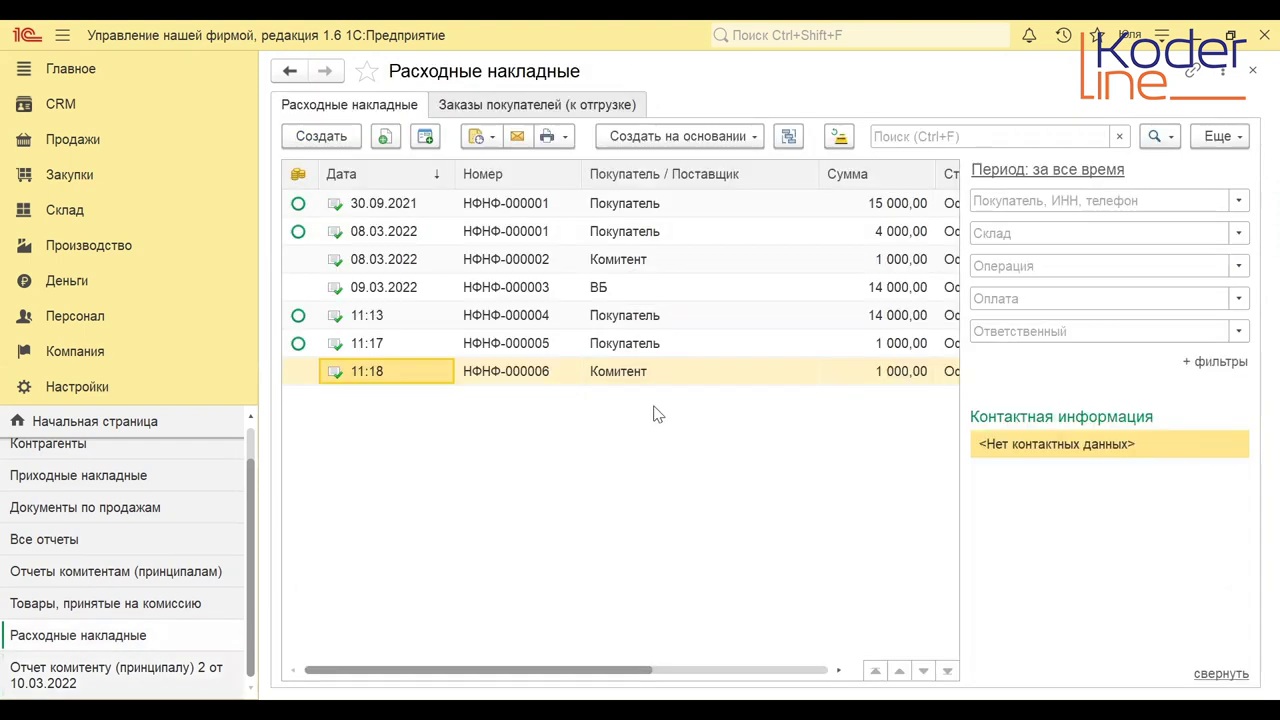
pyautogui.doubleClick(623, 348)
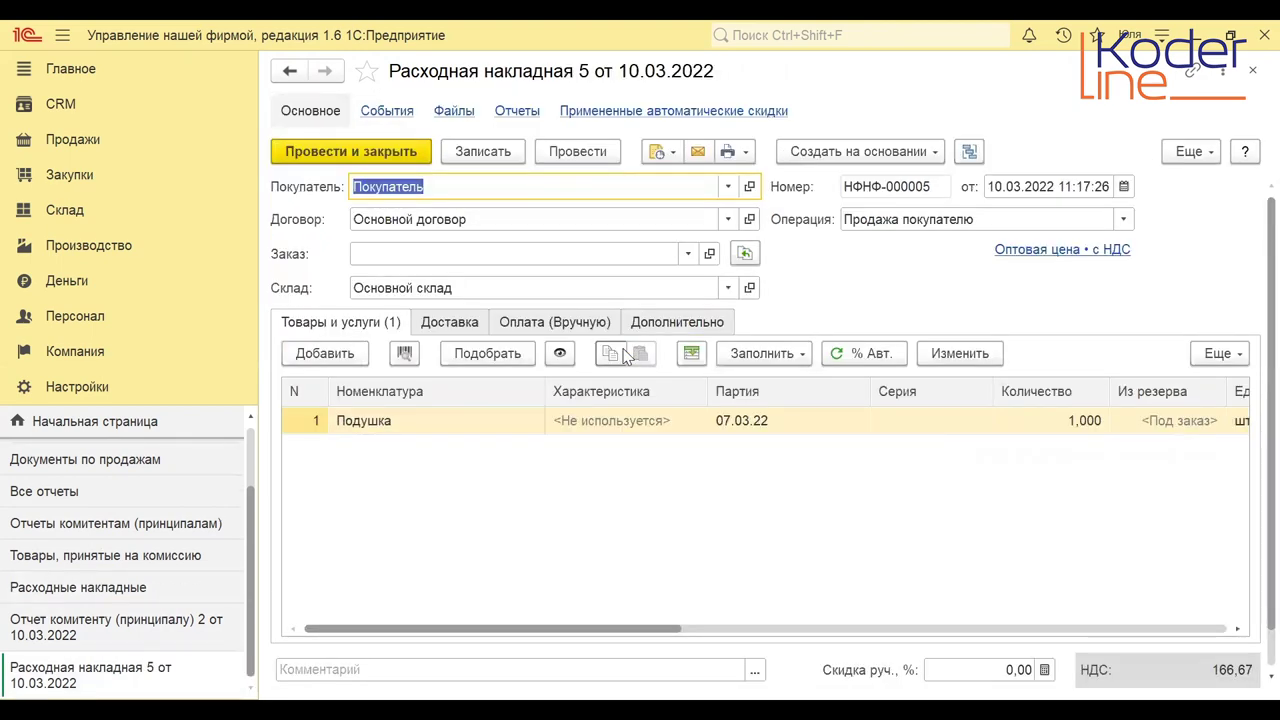
pyautogui.press('Escape')
pyautogui.doubleClick(616, 319)
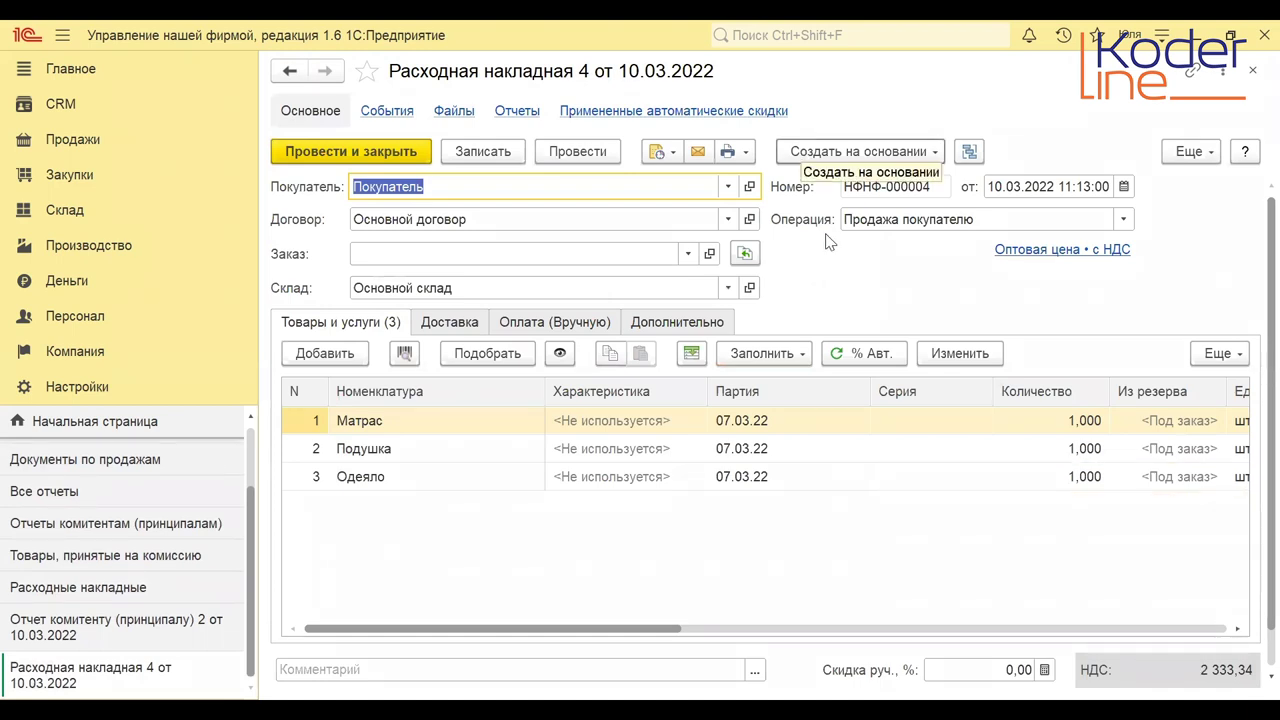
# Create a Приходная накладная (возврат) based on the sales invoice and remove Подушка and Одеяло from its goods.
pyautogui.click(802, 152)
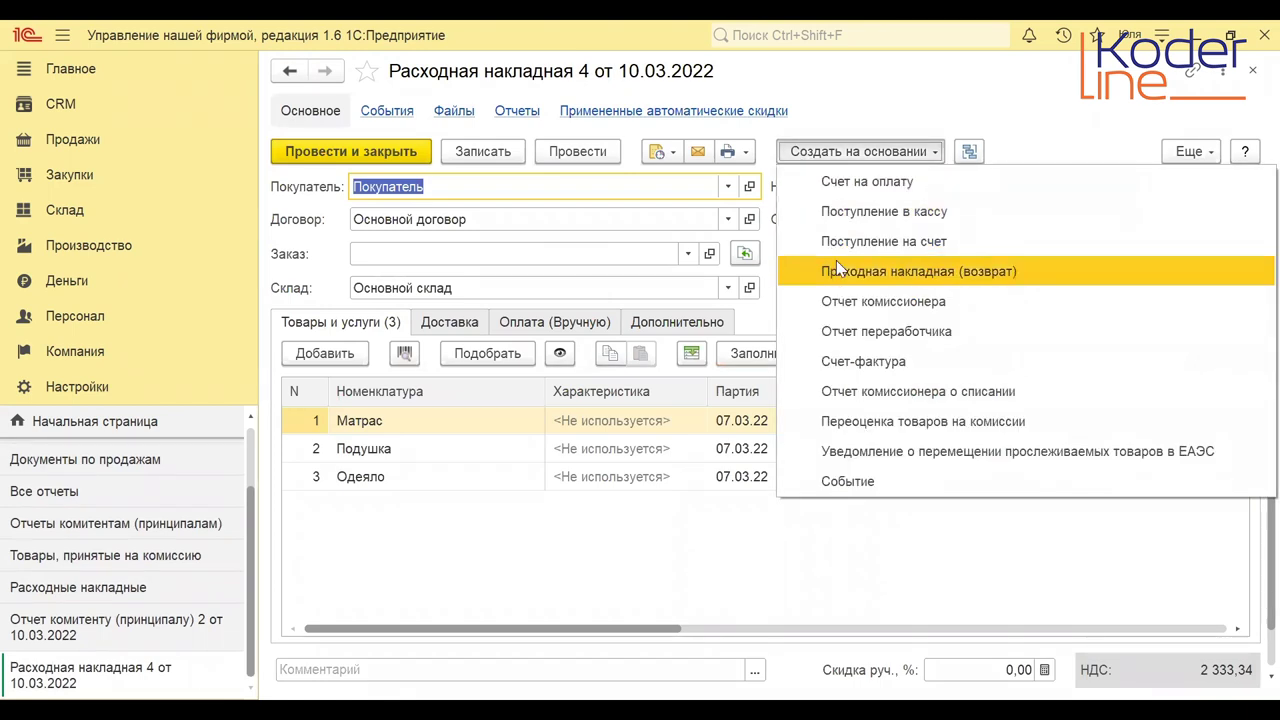
pyautogui.click(838, 268)
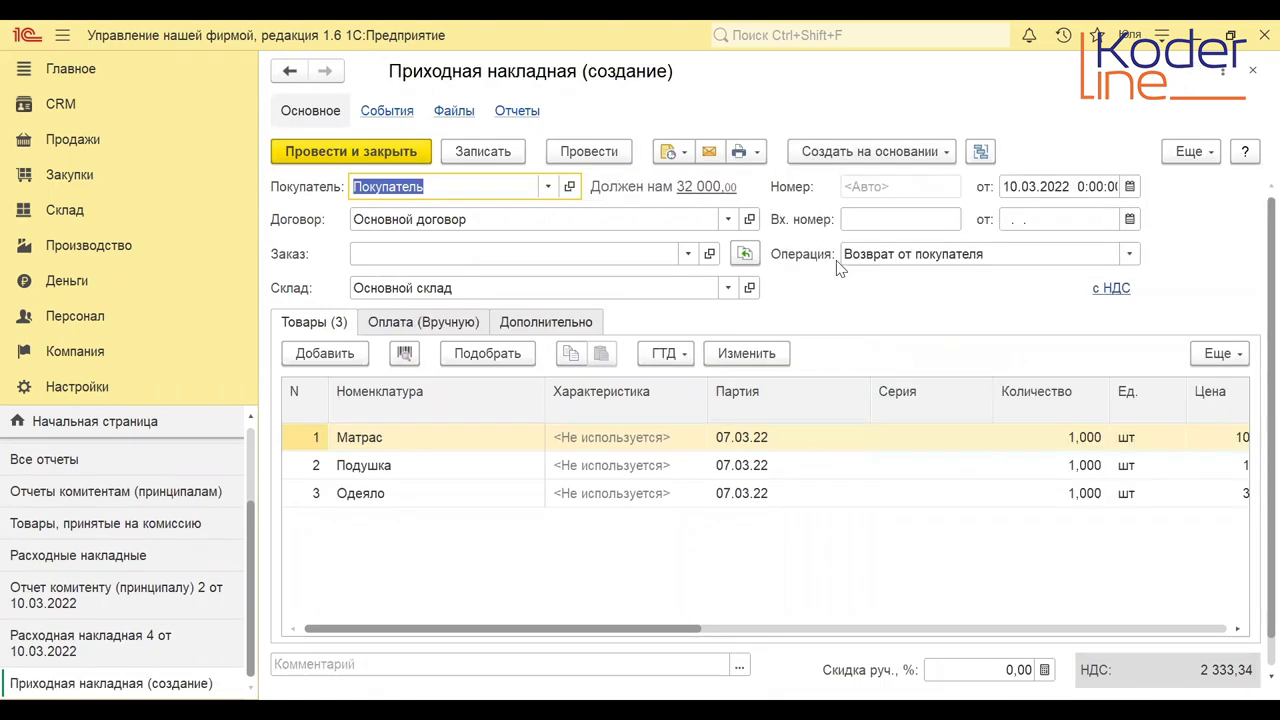
pyautogui.click(410, 470)
pyautogui.press('Delete')
pyautogui.press('Delete')
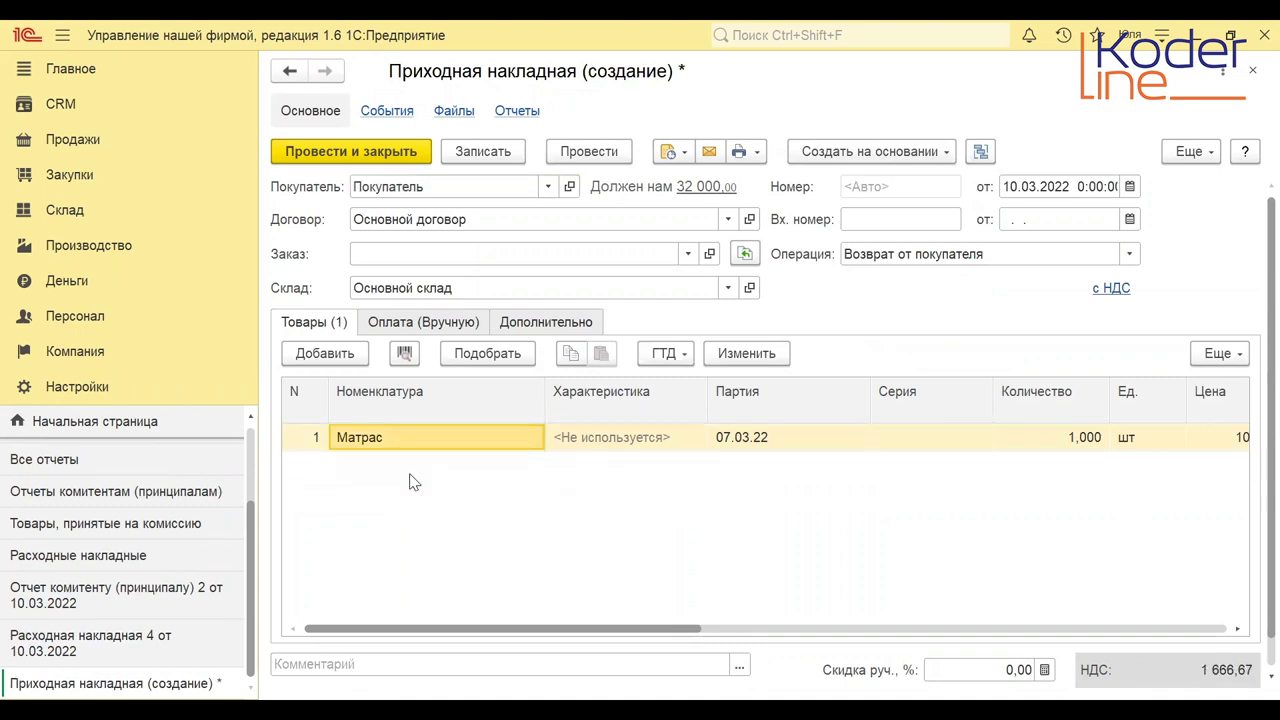
# Try to post the customer return of Матрас, then close the document without saving it.
pyautogui.click(585, 148)
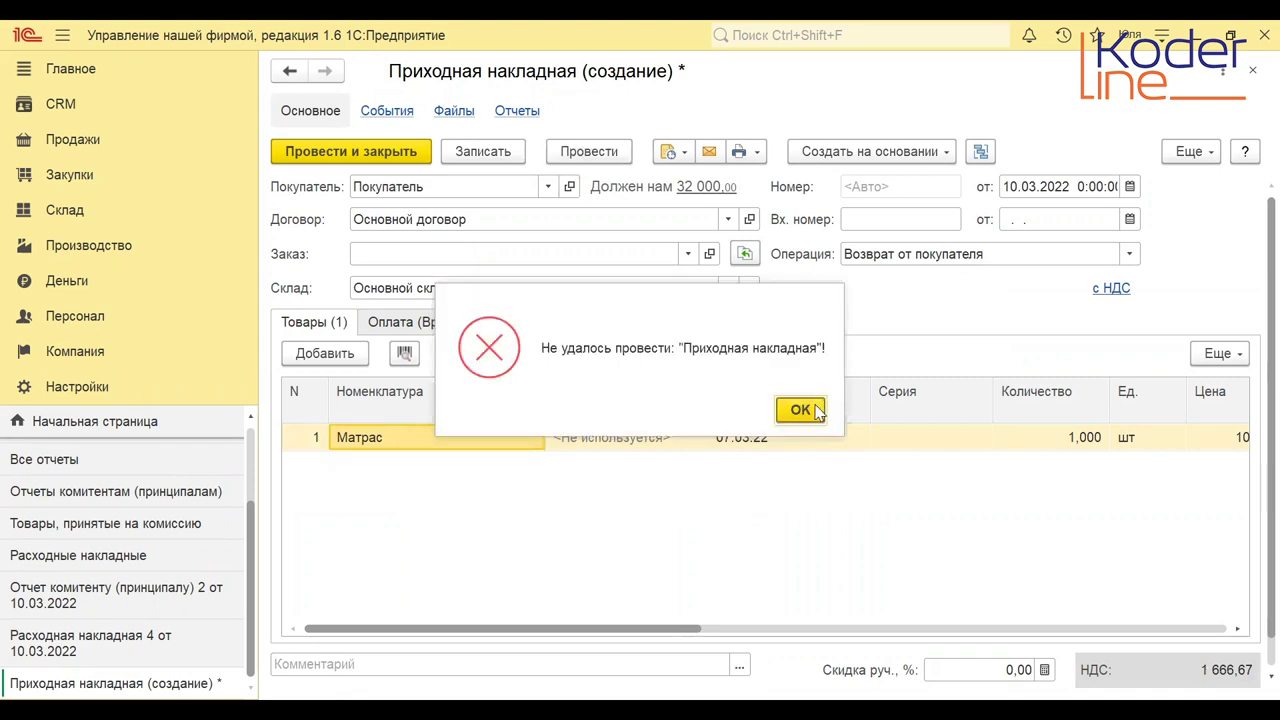
pyautogui.click(800, 411)
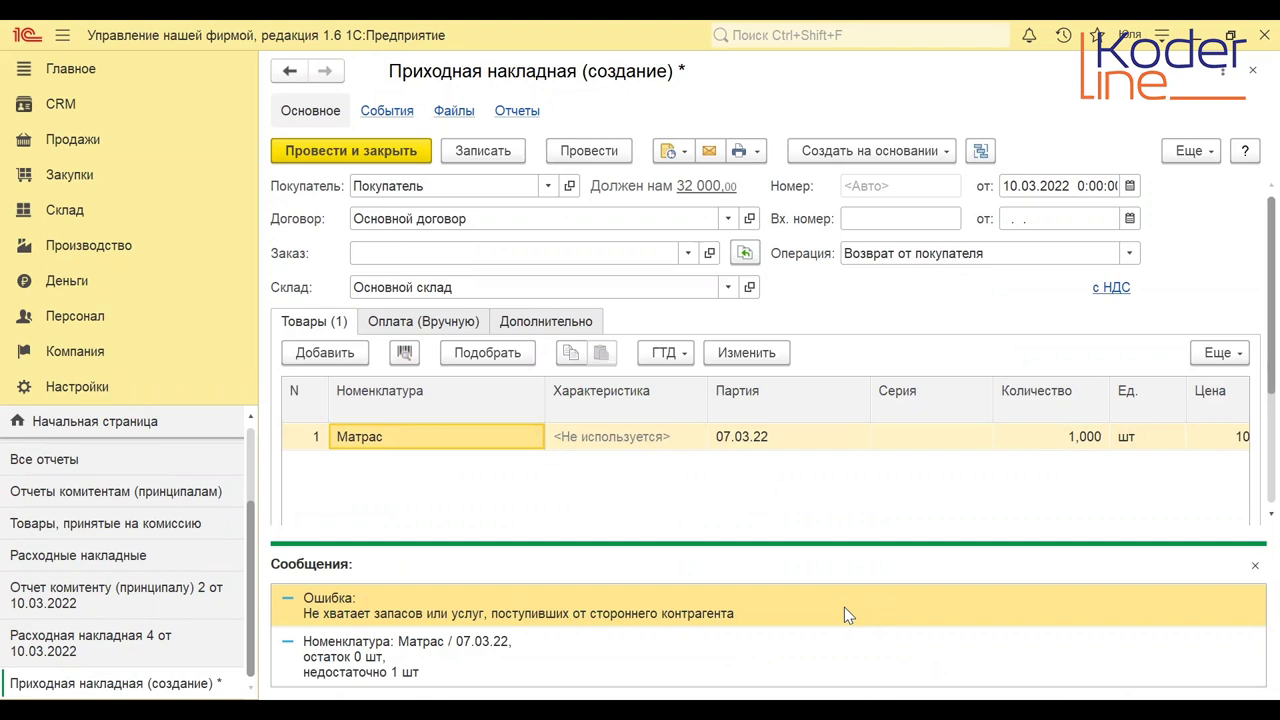
pyautogui.click(1255, 569)
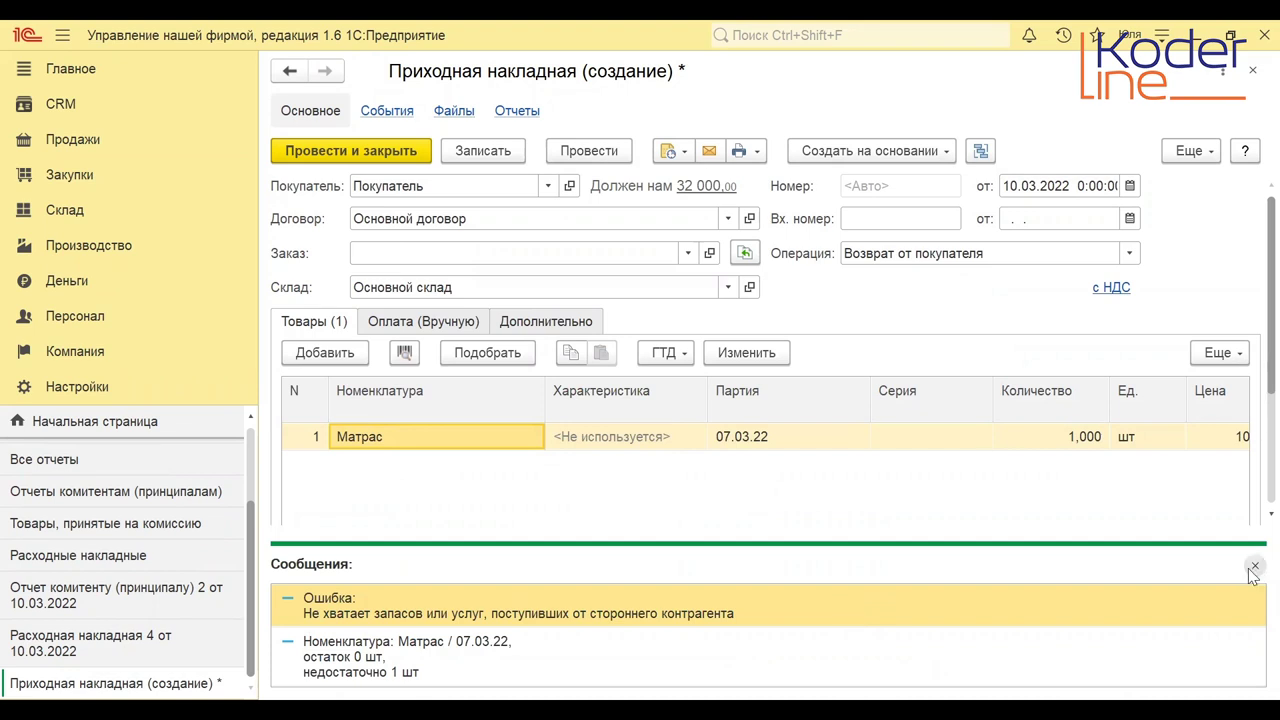
pyautogui.click(1249, 73)
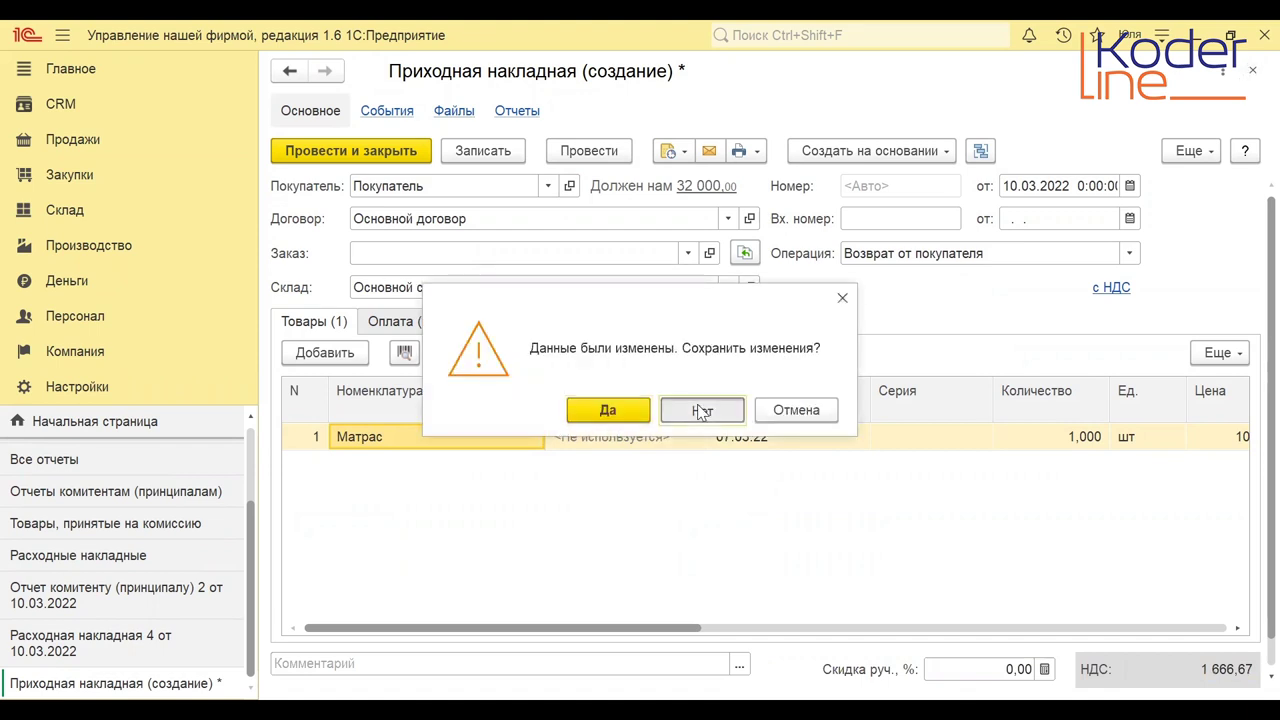
pyautogui.click(702, 410)
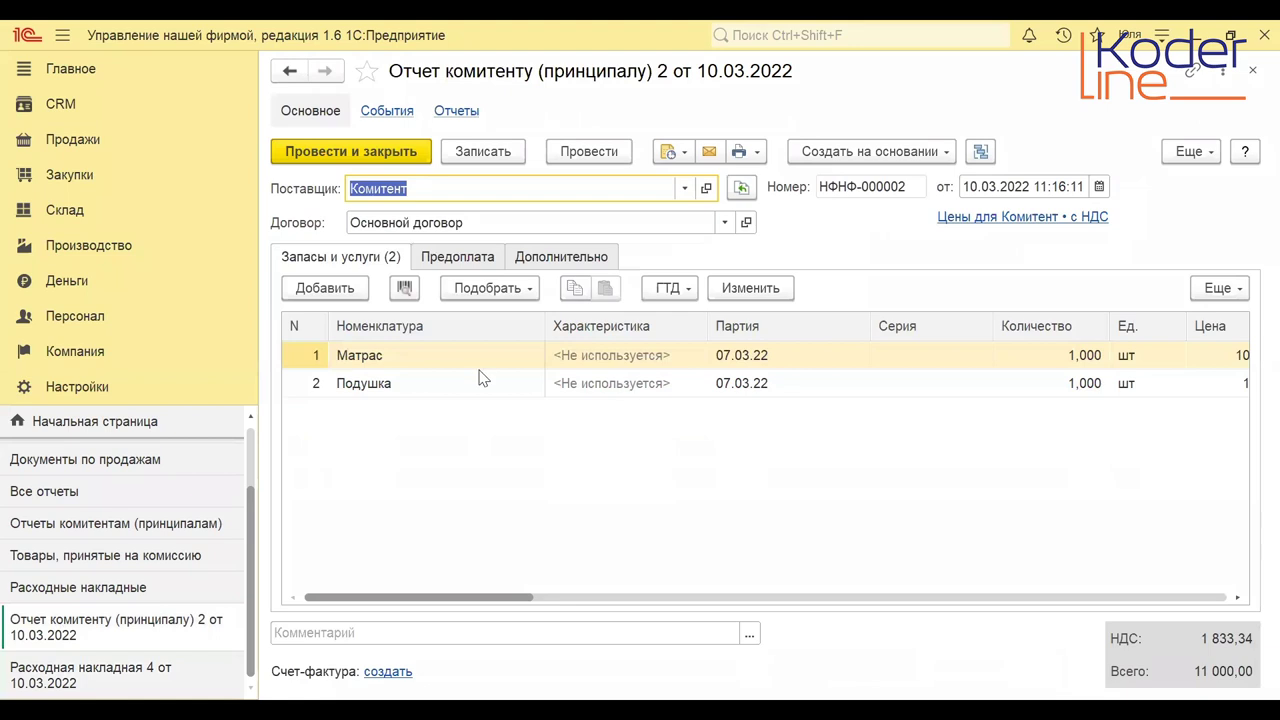
# Delete the Матрас line from the report to the committent, then post and close the report.
pyautogui.click(477, 370)
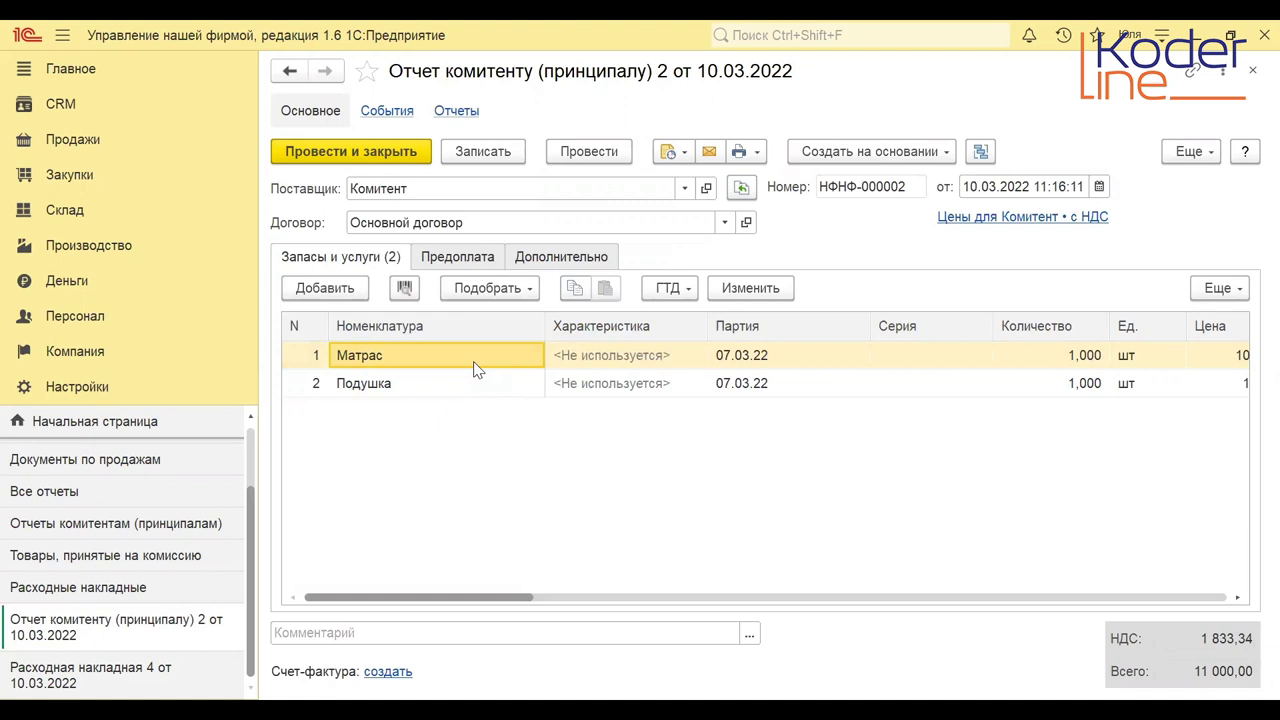
pyautogui.press('Delete')
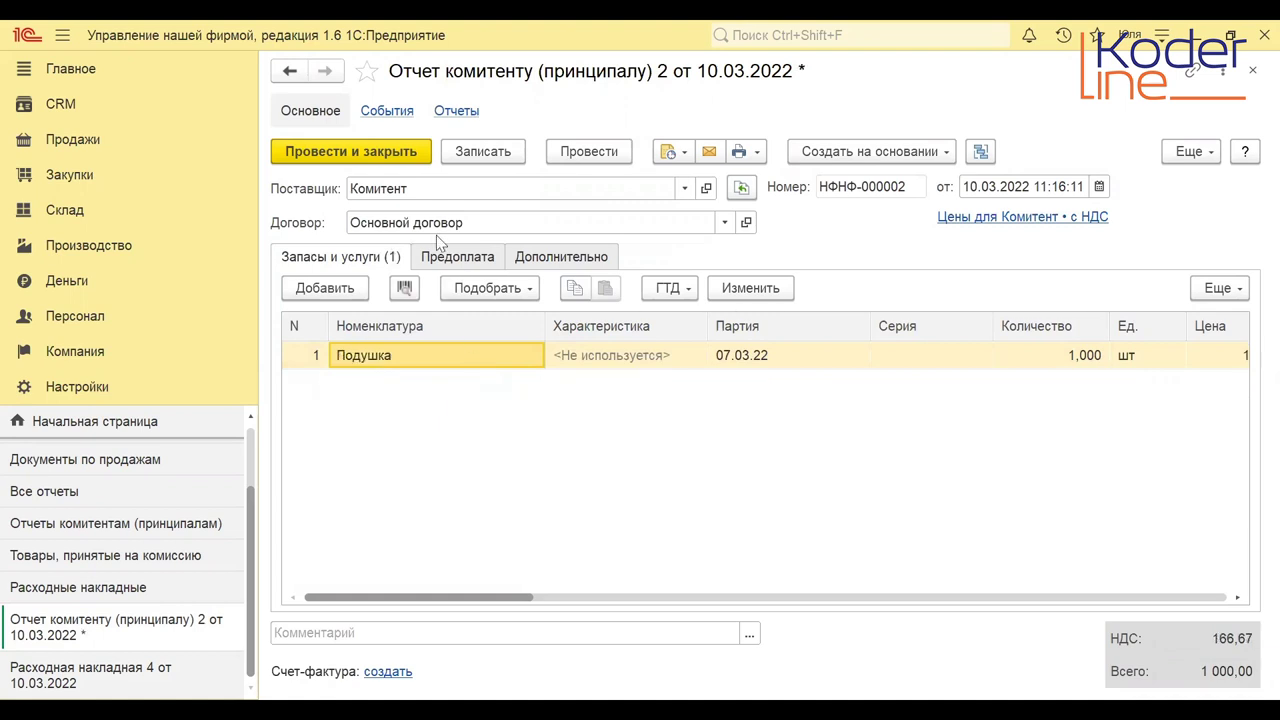
pyautogui.click(388, 160)
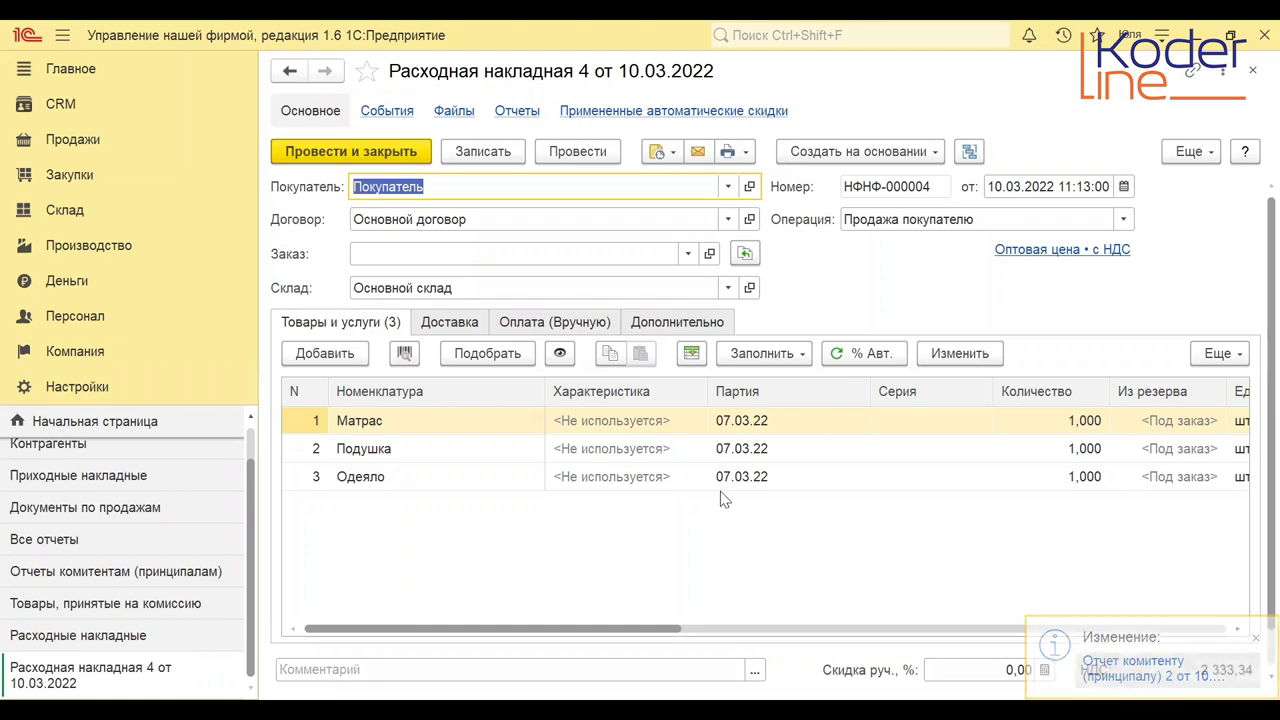
# Create the customer return receipt again from the 14 000,00 sales invoice, keeping only Матрас in the goods.
pyautogui.click(880, 150)
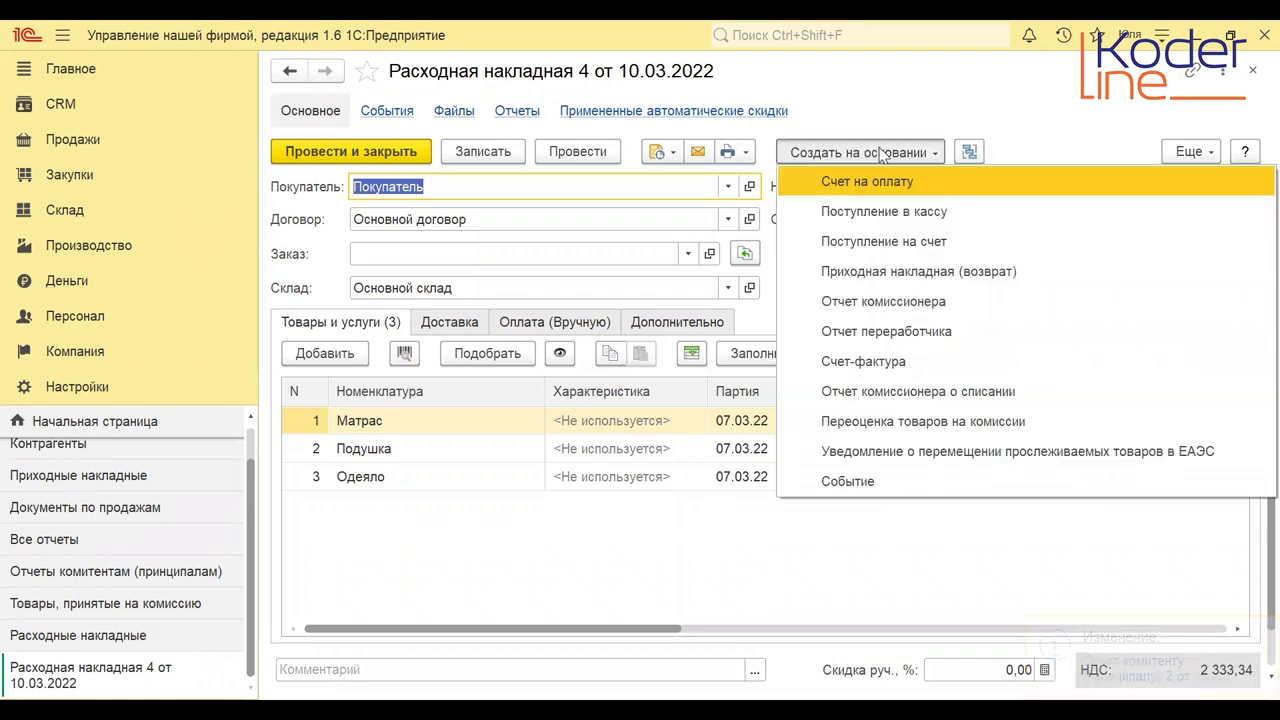
pyautogui.click(877, 280)
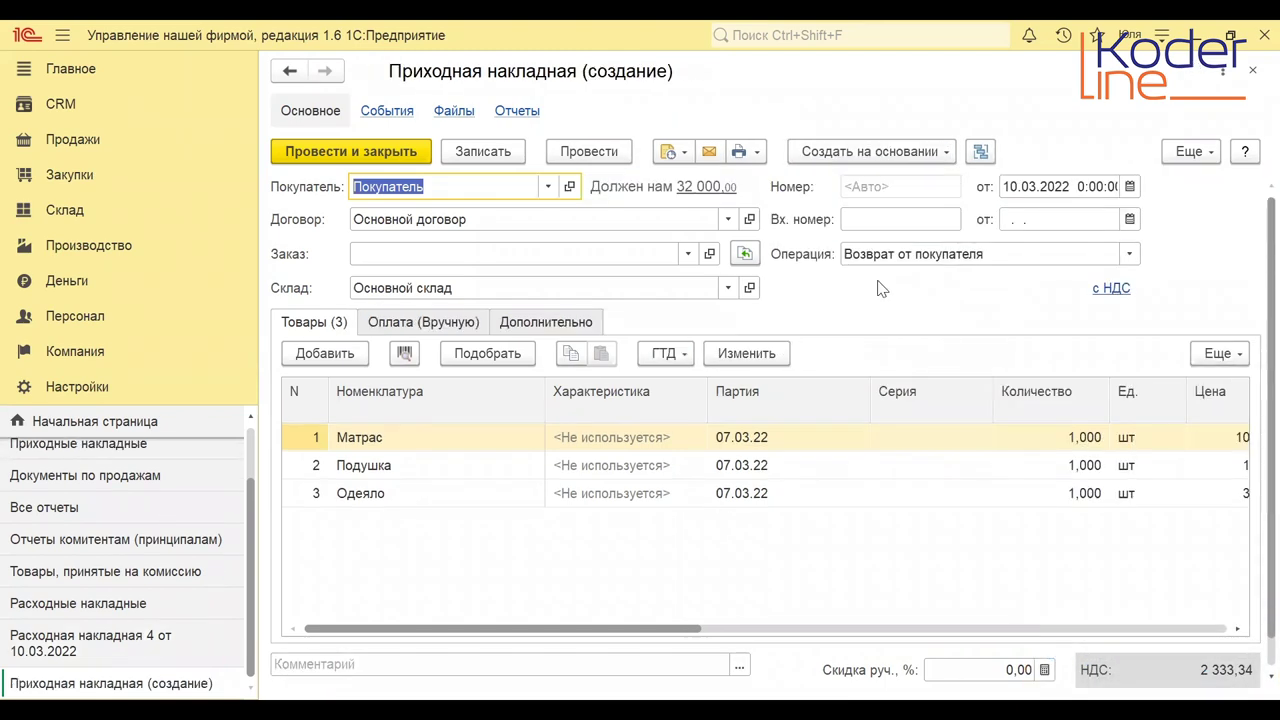
pyautogui.click(437, 476)
pyautogui.press('Delete')
pyautogui.press('Delete')
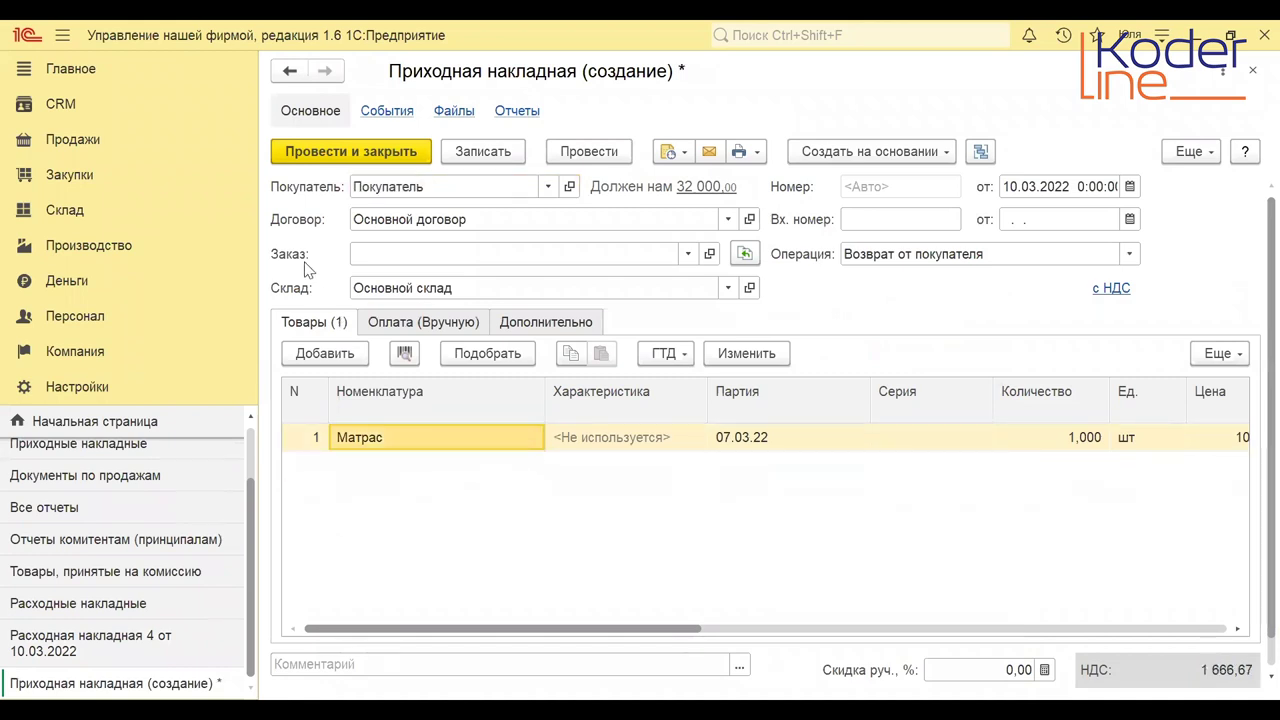
# Post the customer return receipt for Матрас, then close it and the sales invoice.
pyautogui.click(568, 151)
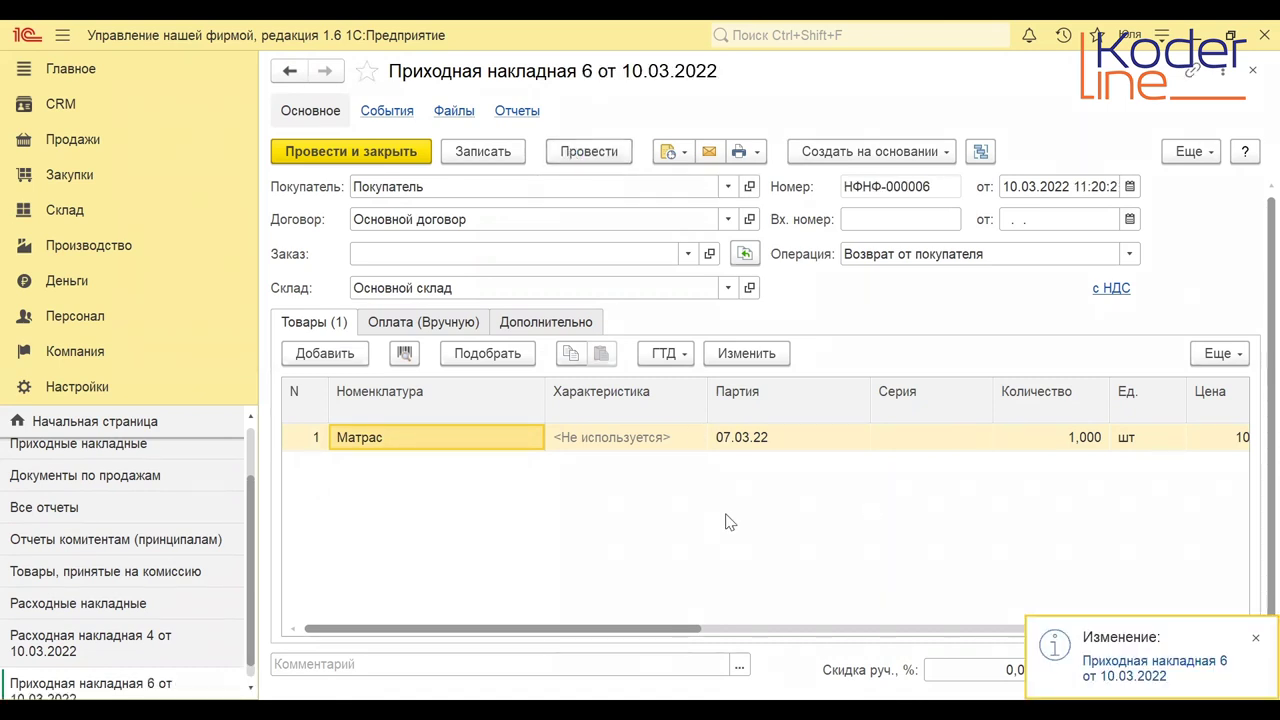
pyautogui.click(1253, 641)
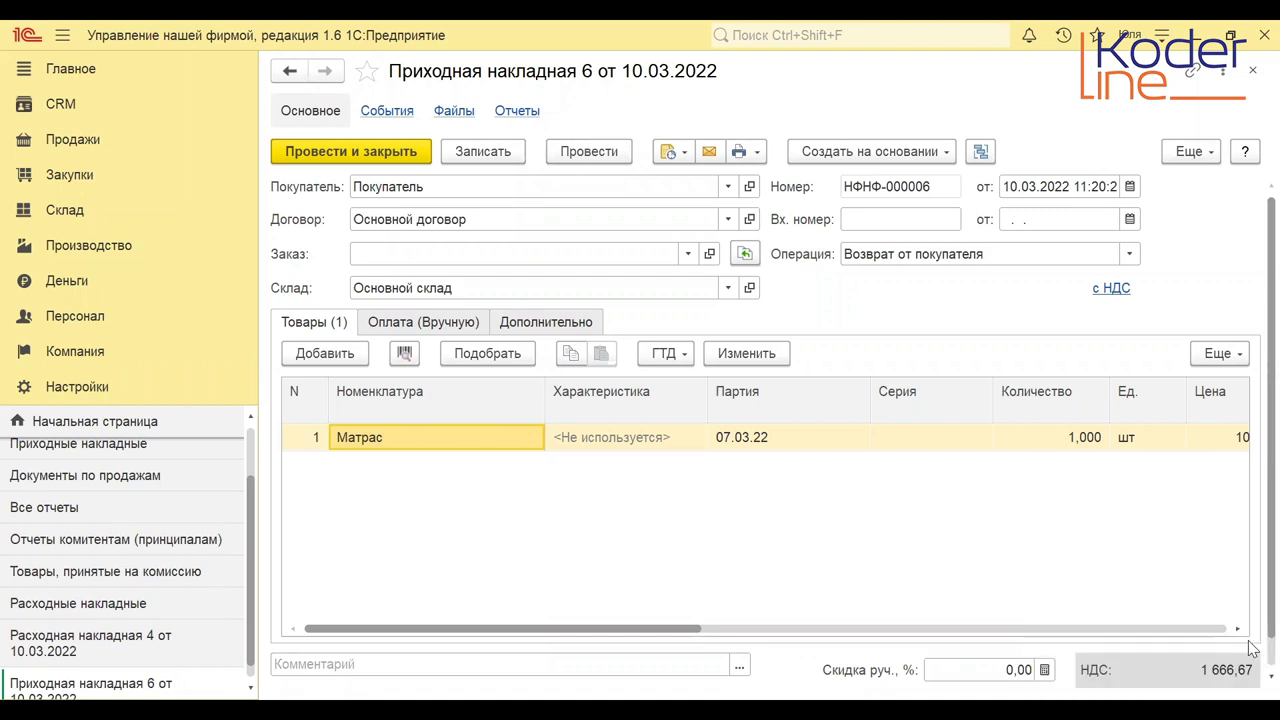
pyautogui.click(1253, 73)
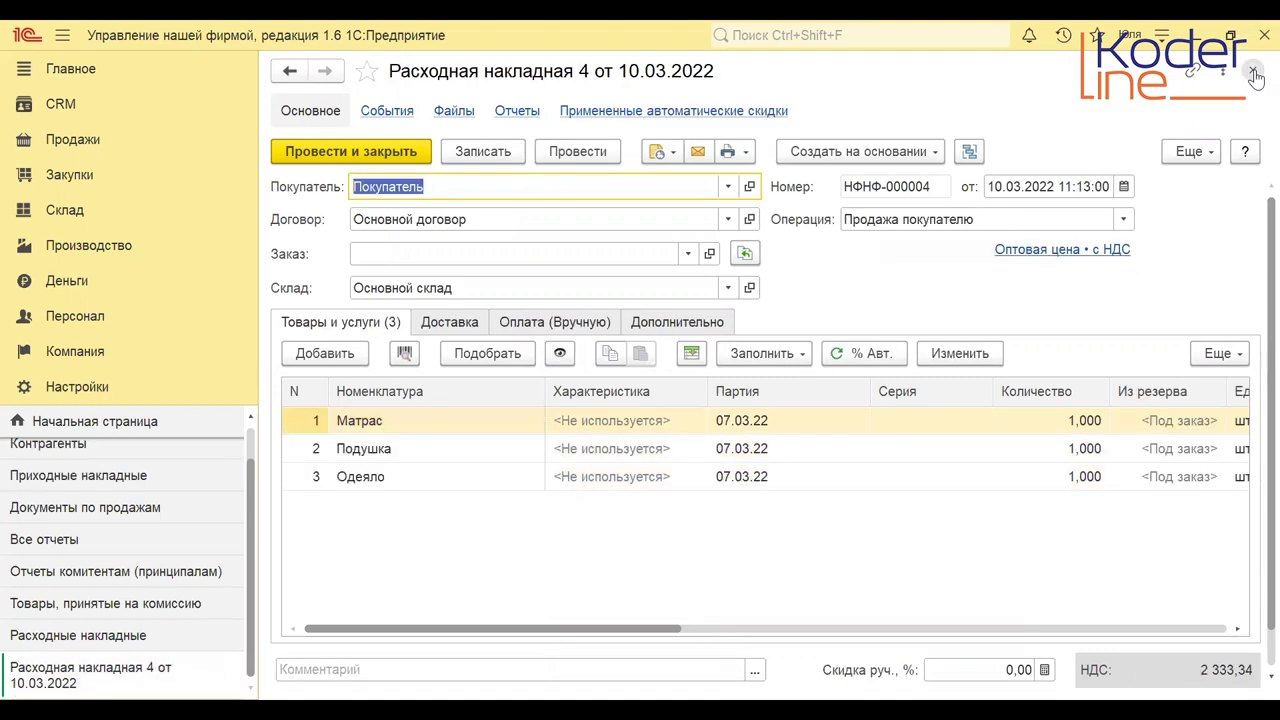
pyautogui.click(1253, 73)
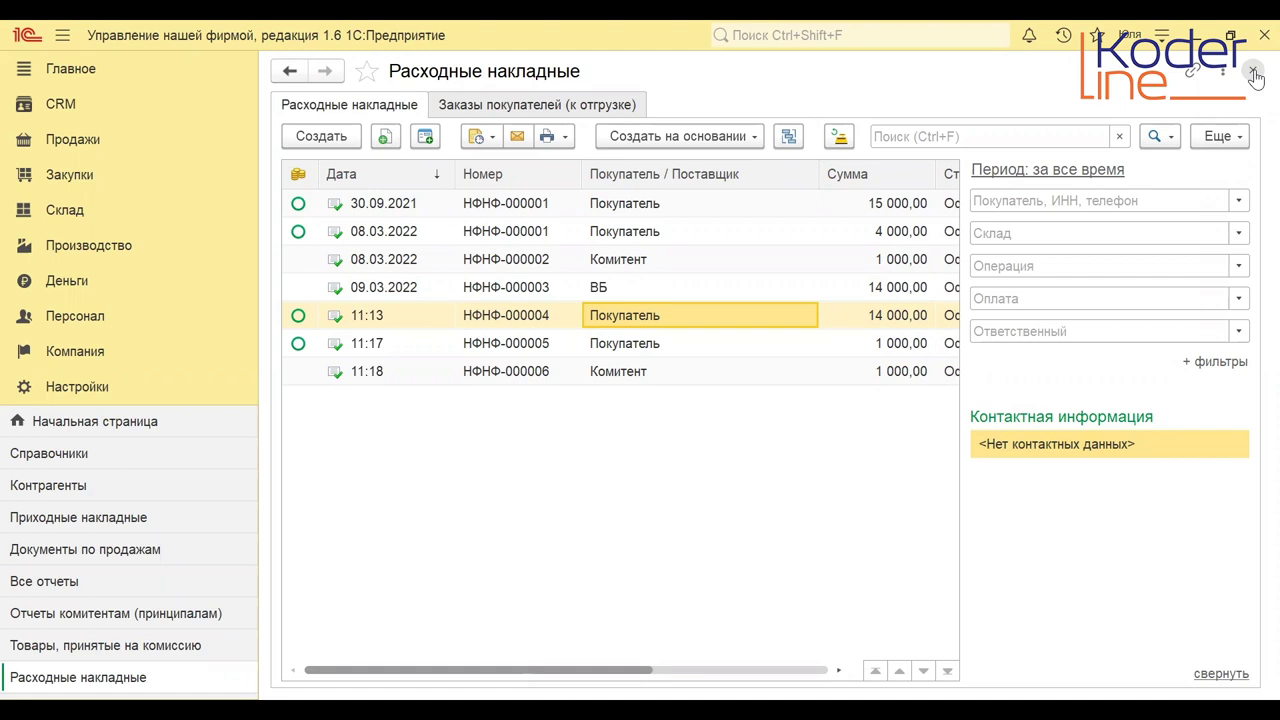
# Create a new Установка цен document with the Комиссионера price type selected and go to its goods list.
pyautogui.click(72, 142)
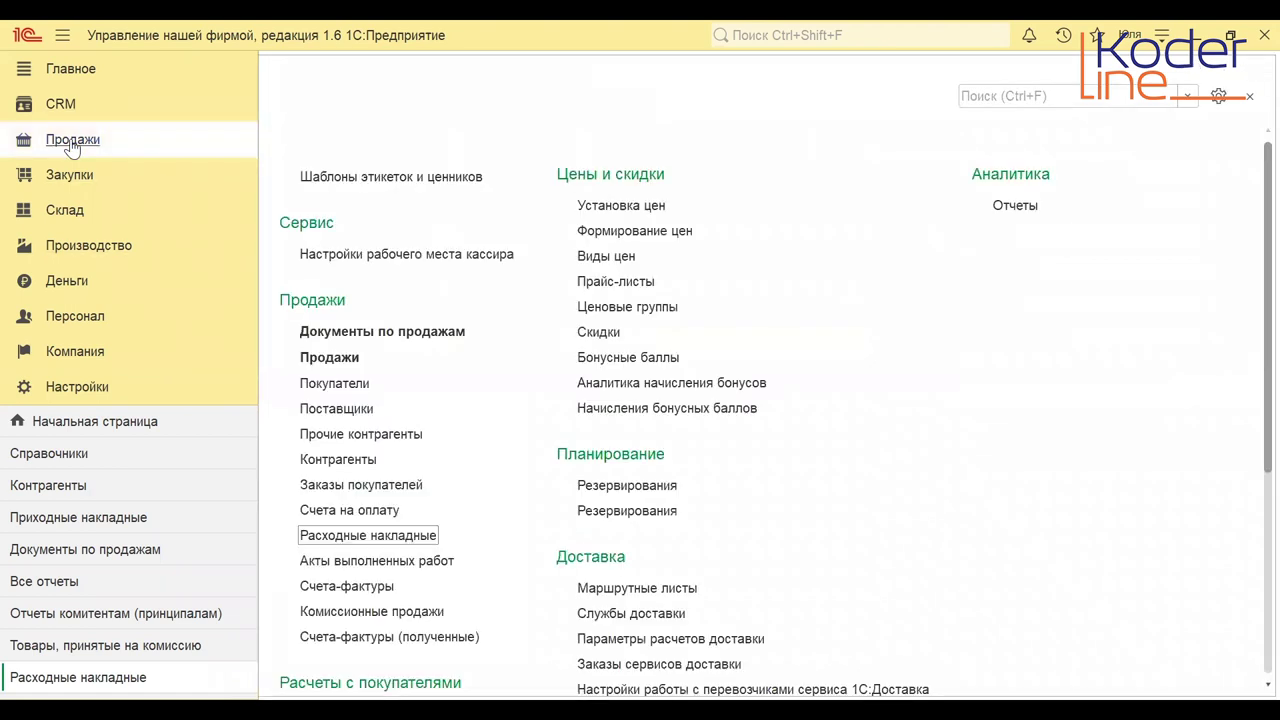
pyautogui.click(613, 207)
pyautogui.click(311, 104)
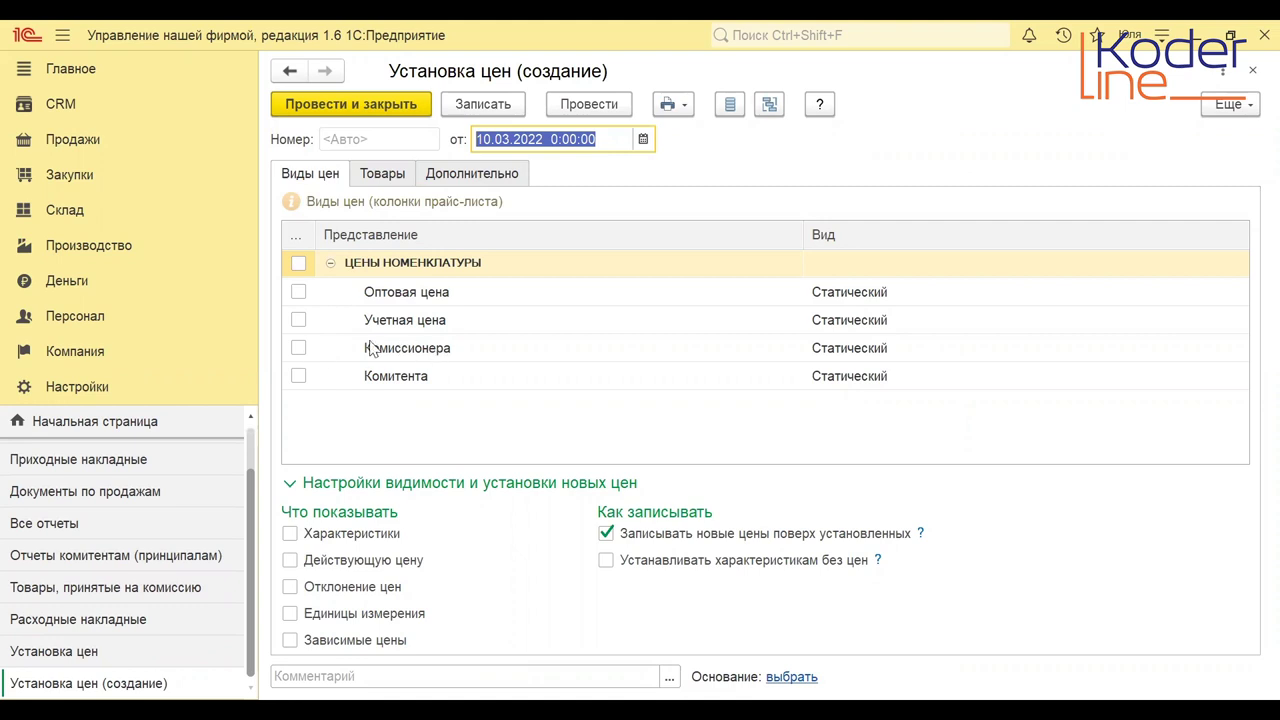
pyautogui.click(298, 348)
pyautogui.click(300, 352)
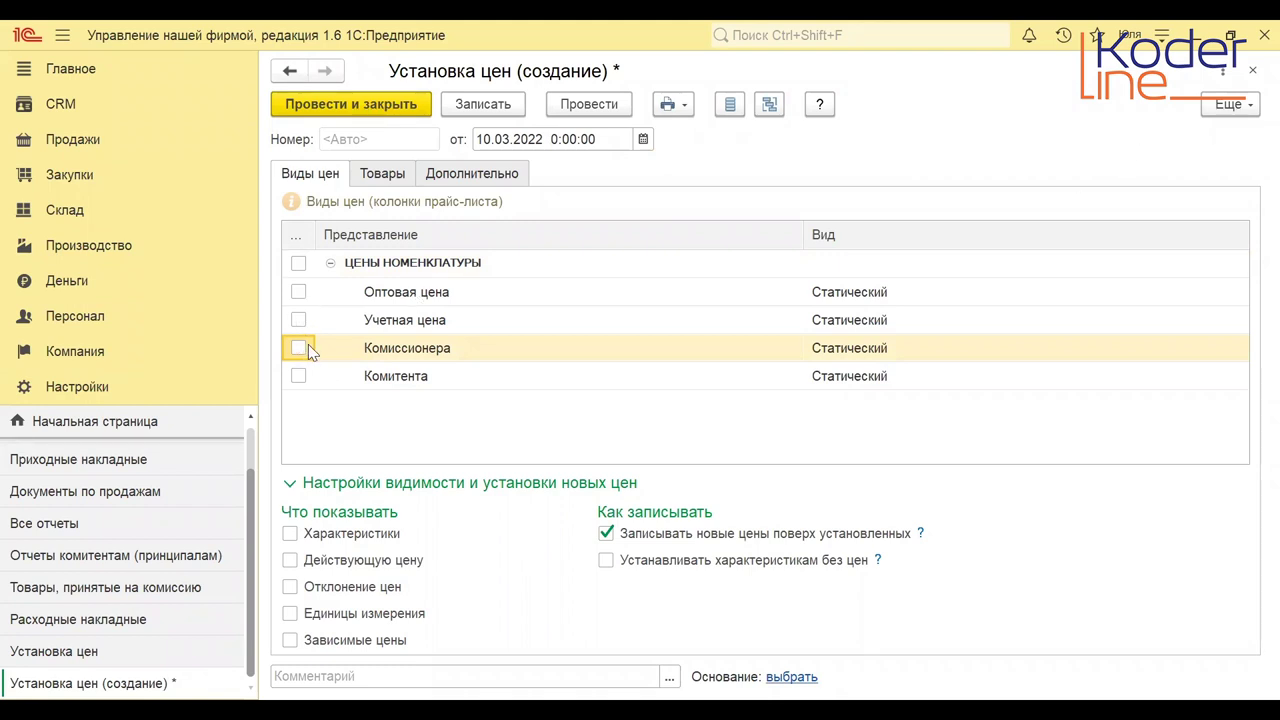
pyautogui.click(300, 347)
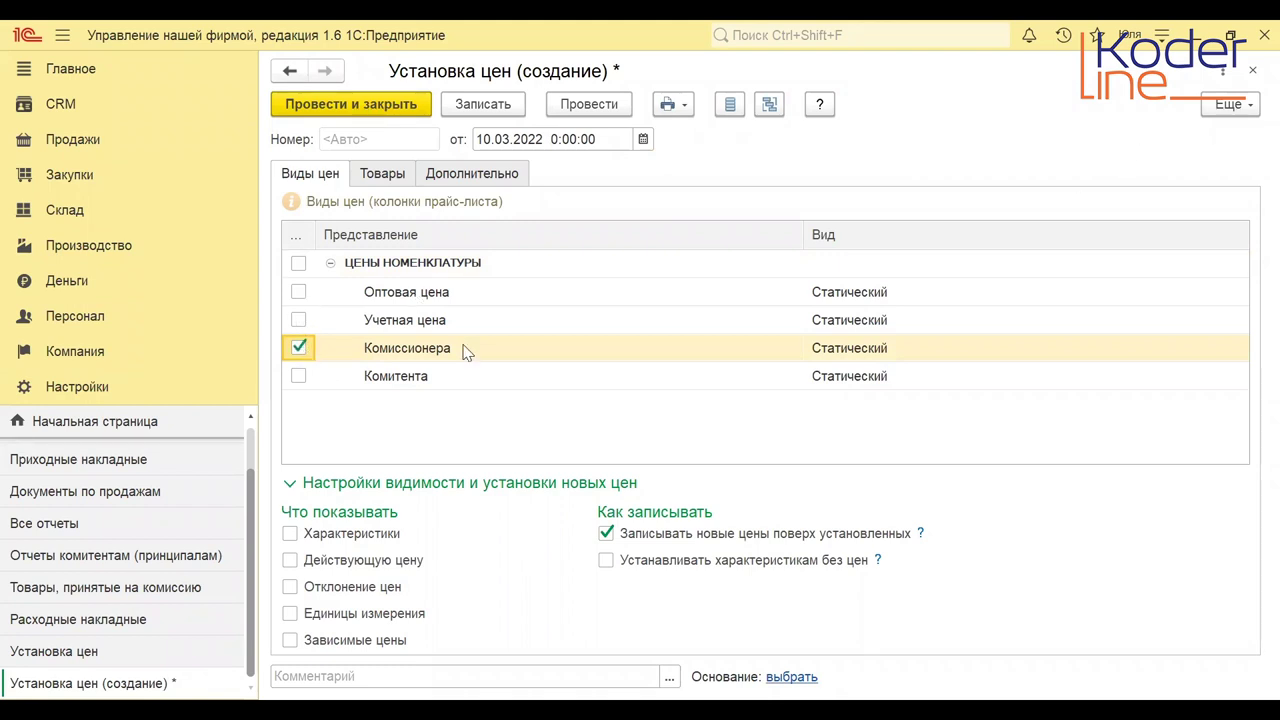
pyautogui.click(373, 178)
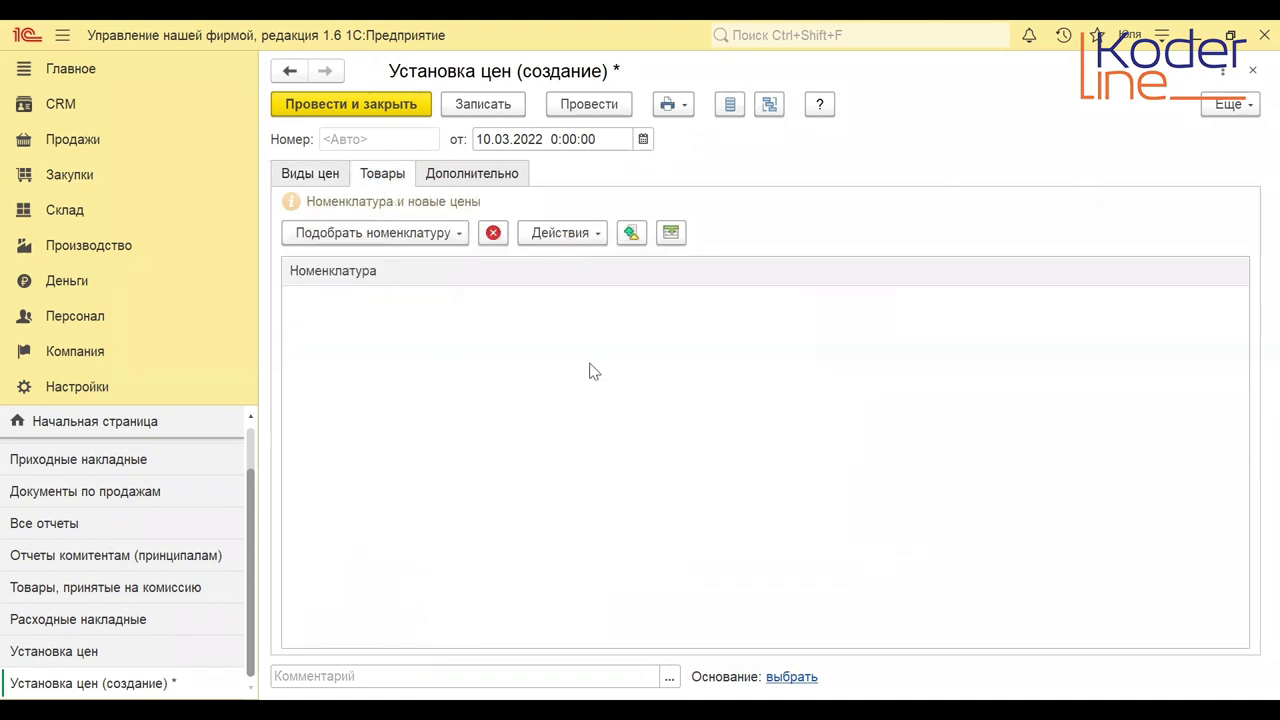
# Load the Excel file Загрузка цен into the price import to preview its columns, then cancel the import.
pyautogui.click(400, 239)
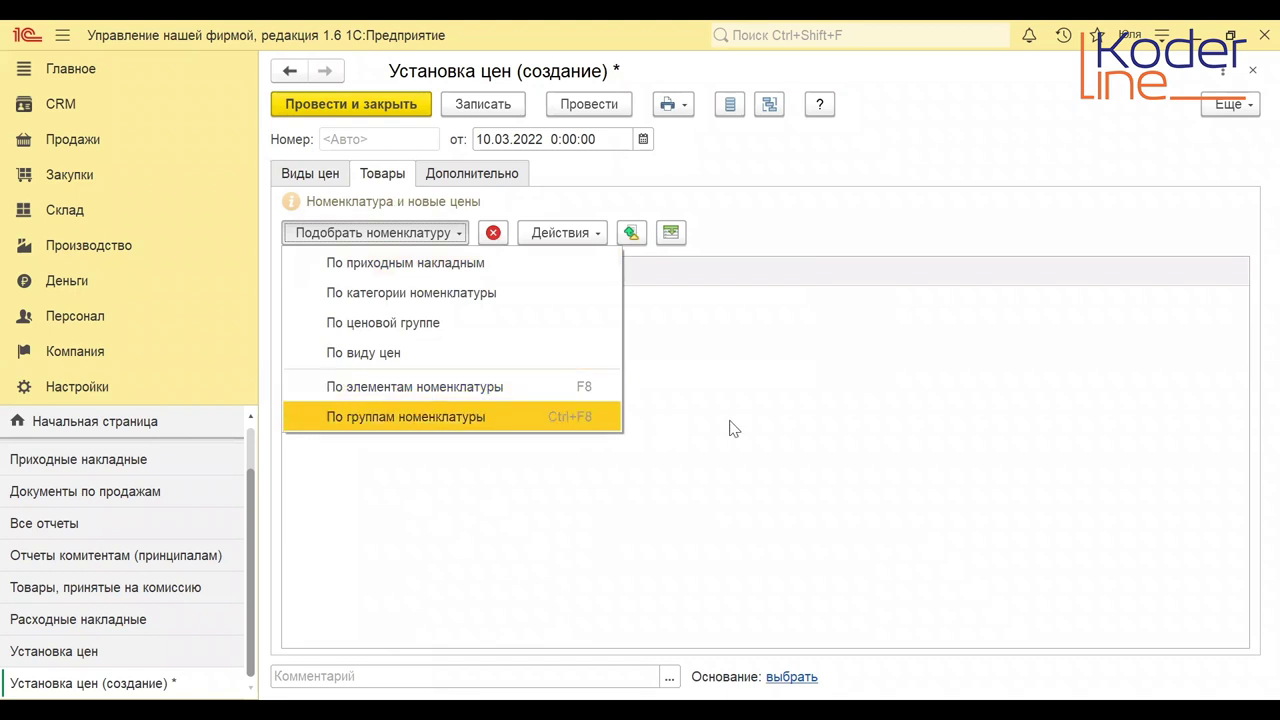
pyautogui.click(671, 233)
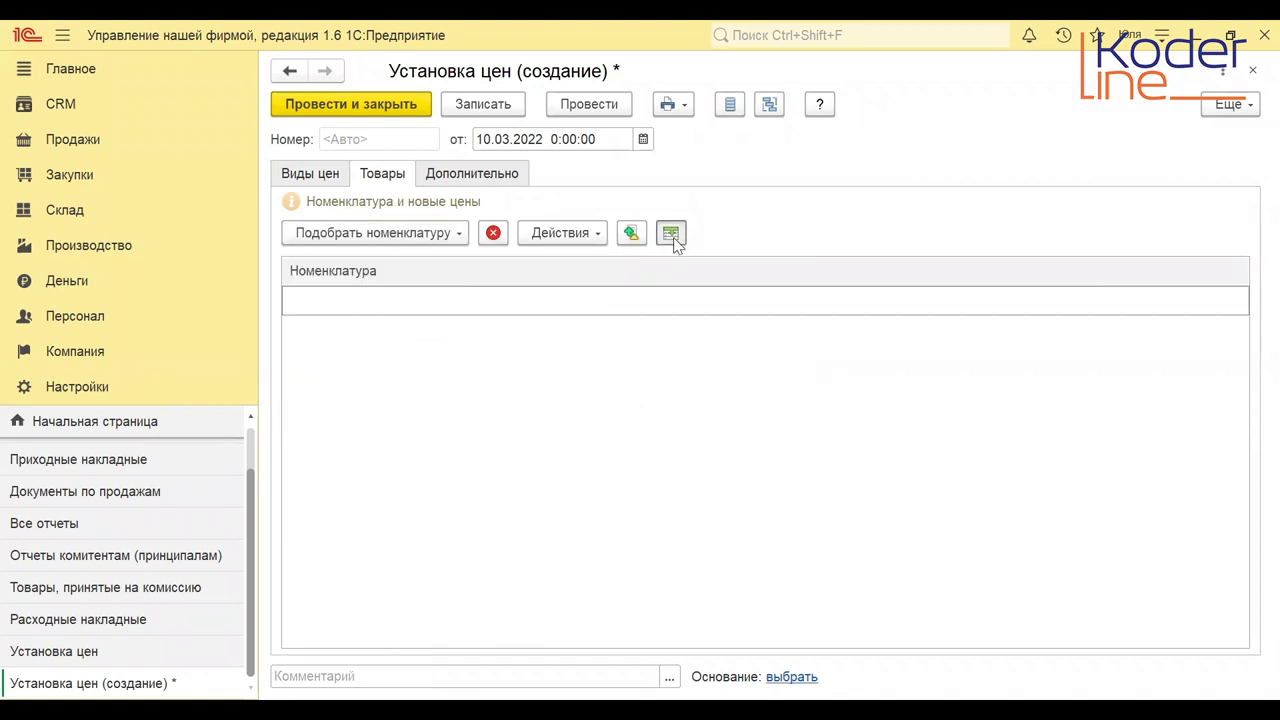
pyautogui.click(671, 233)
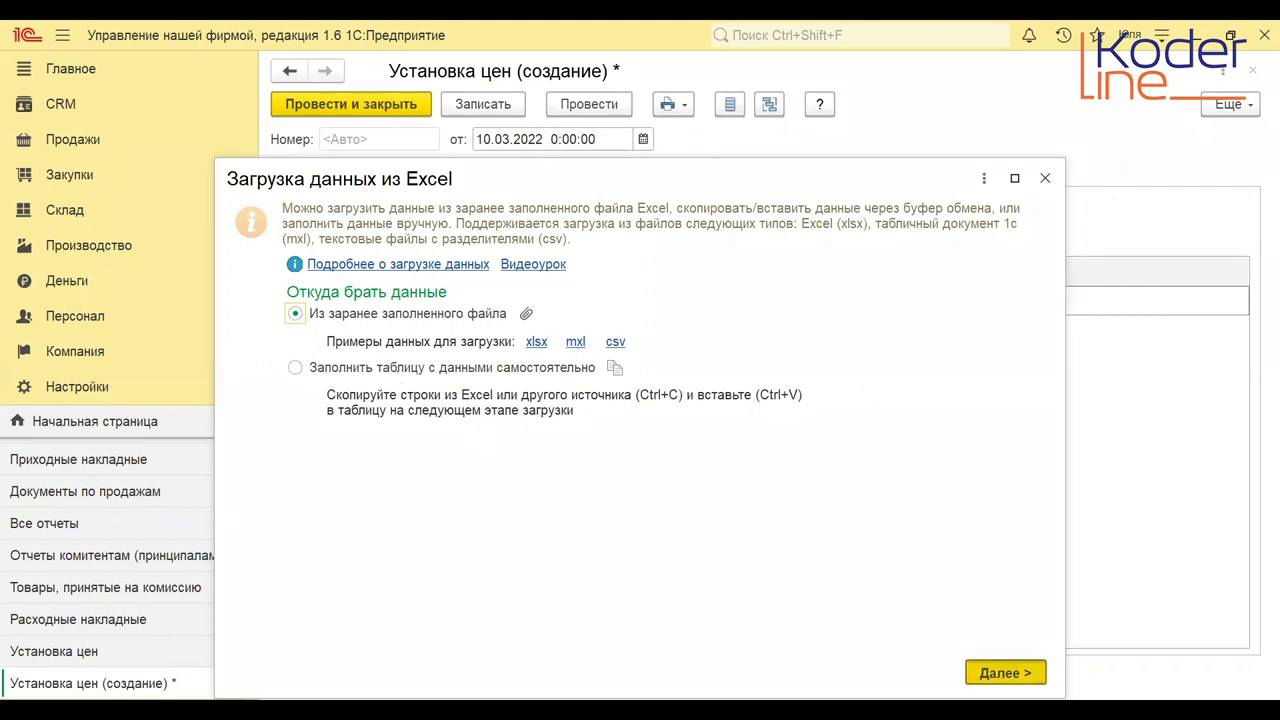
pyautogui.scroll(-10, 840, 478)
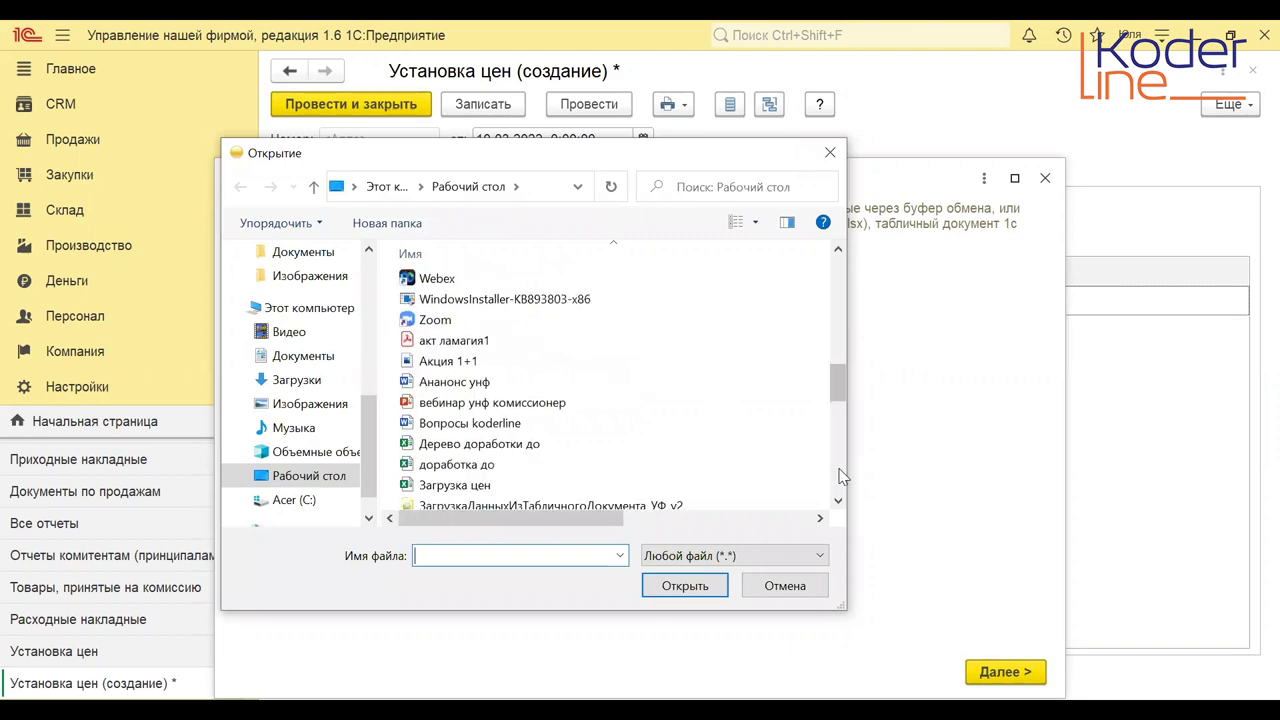
pyautogui.click(563, 490)
pyautogui.doubleClick(563, 490)
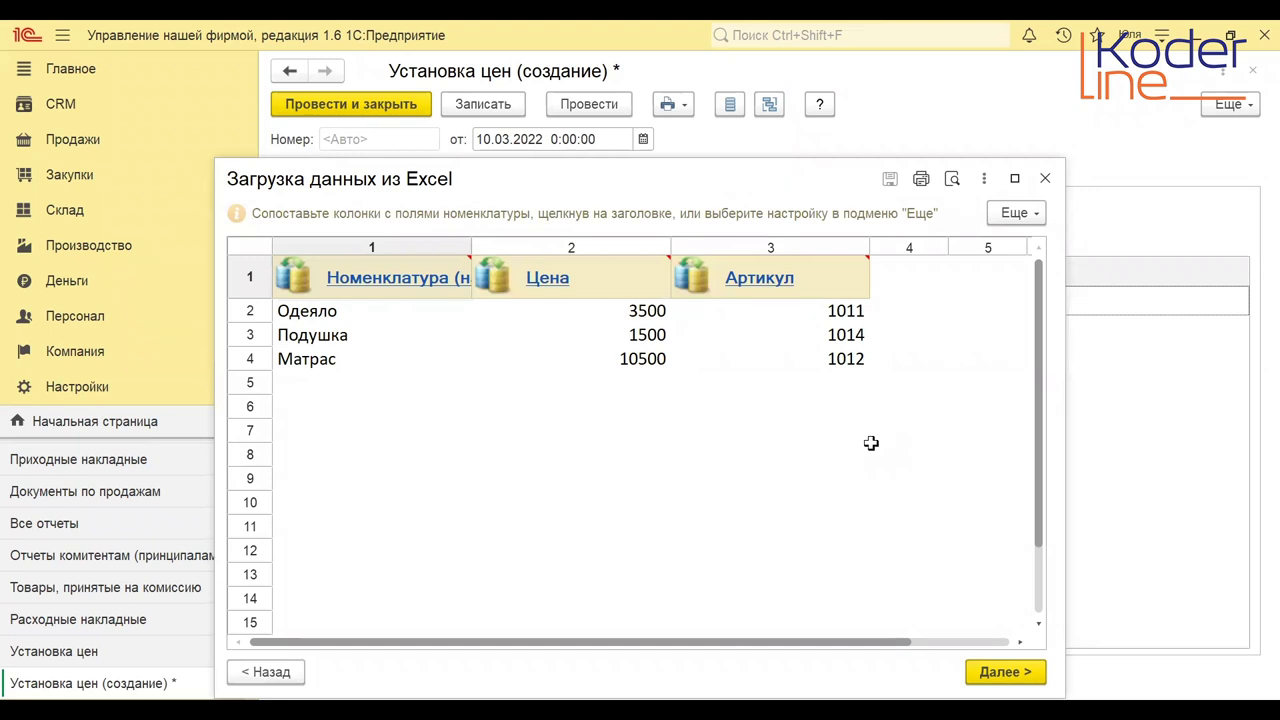
pyautogui.click(1044, 180)
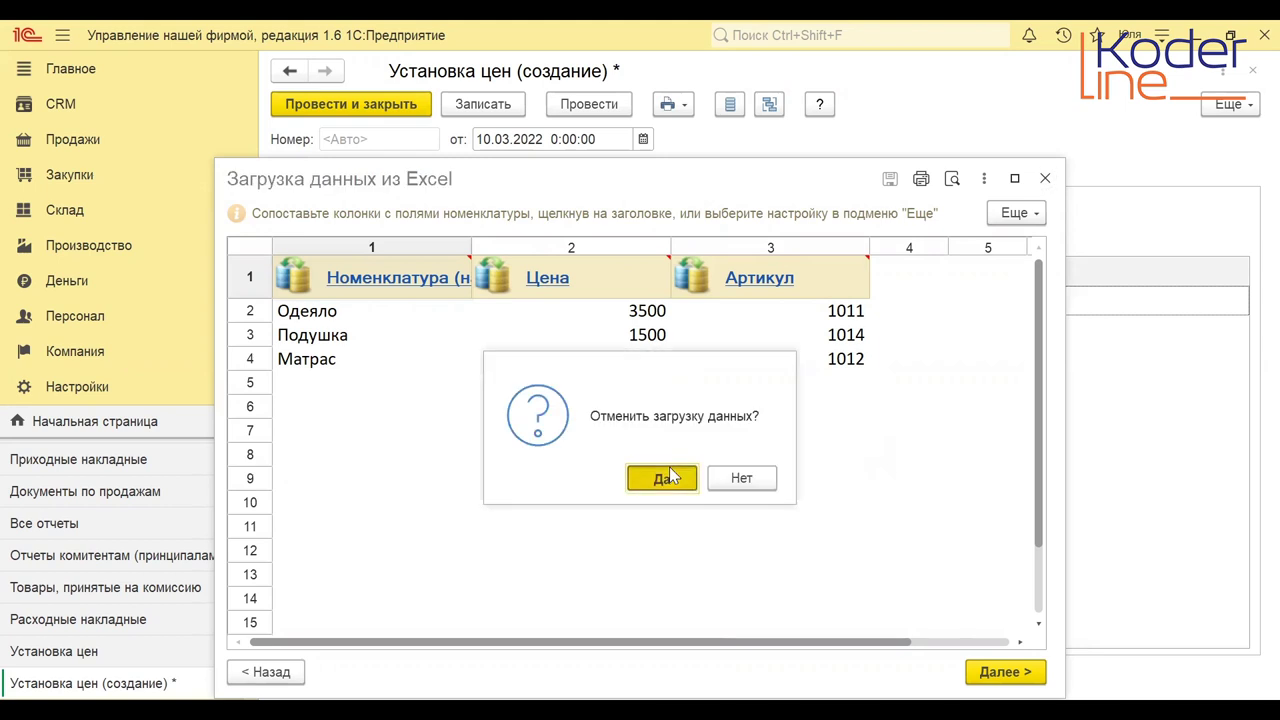
pyautogui.click(664, 478)
# Add Одеяло to the price-setting document by picking from individual nomenclature items.
pyautogui.click(350, 236)
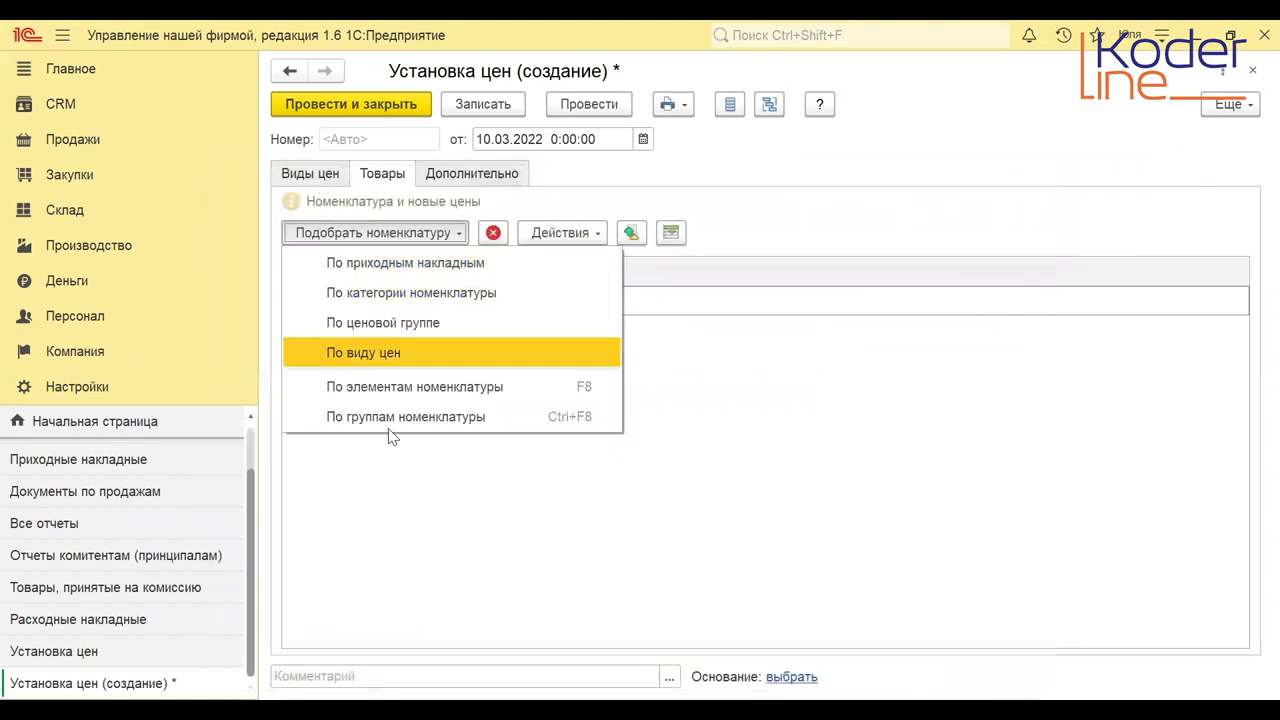
pyautogui.click(375, 398)
pyautogui.click(220, 455)
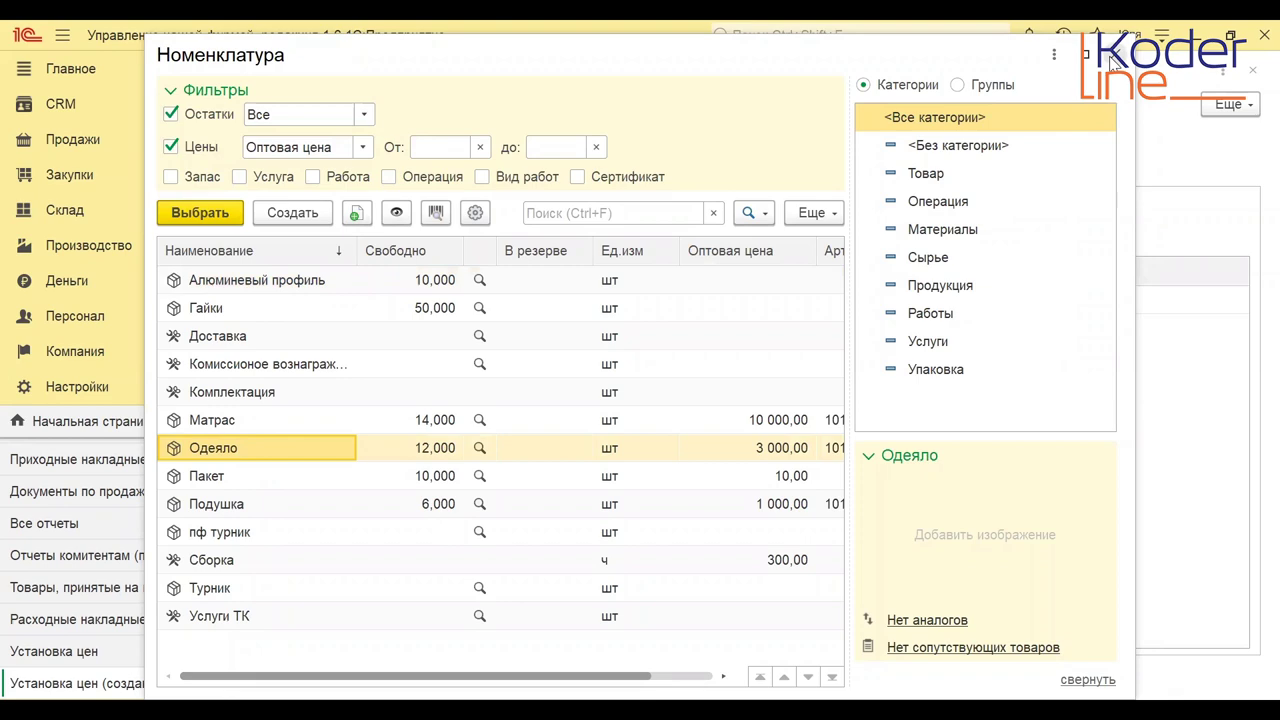
pyautogui.press('Return')
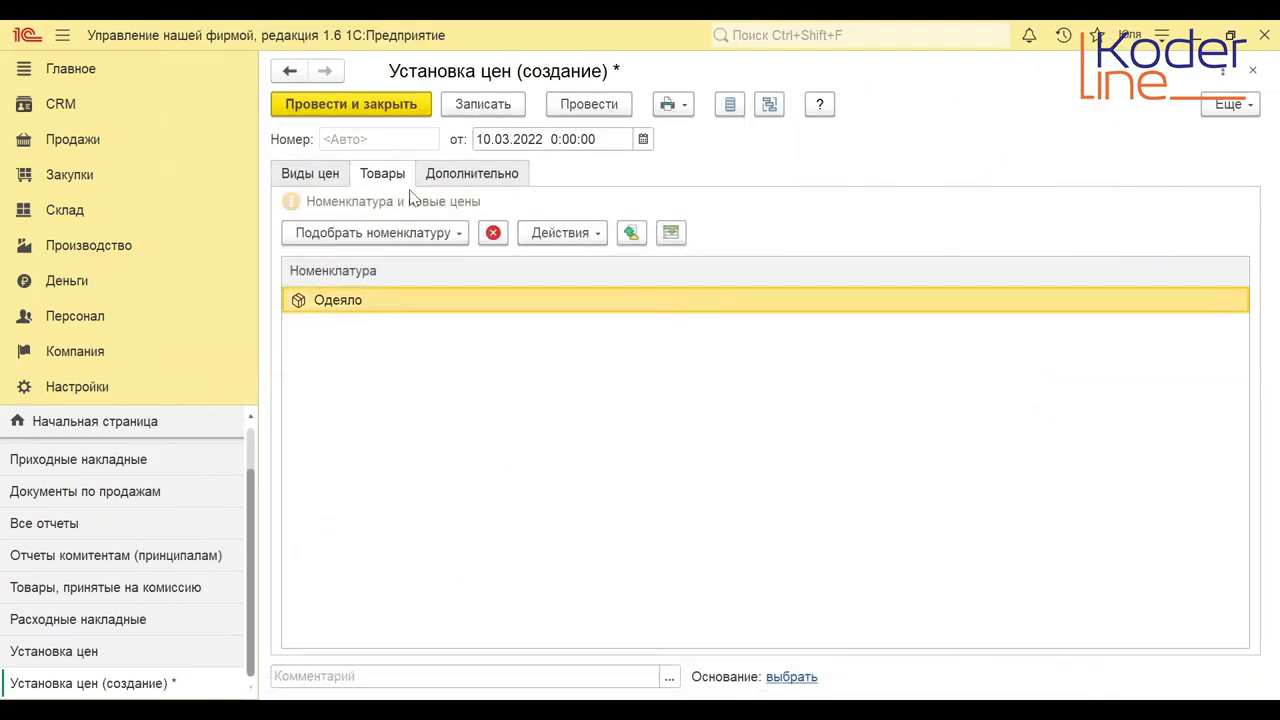
# Recheck the document's price types and goods list, and close the new price-setting document without saving it.
pyautogui.click(322, 181)
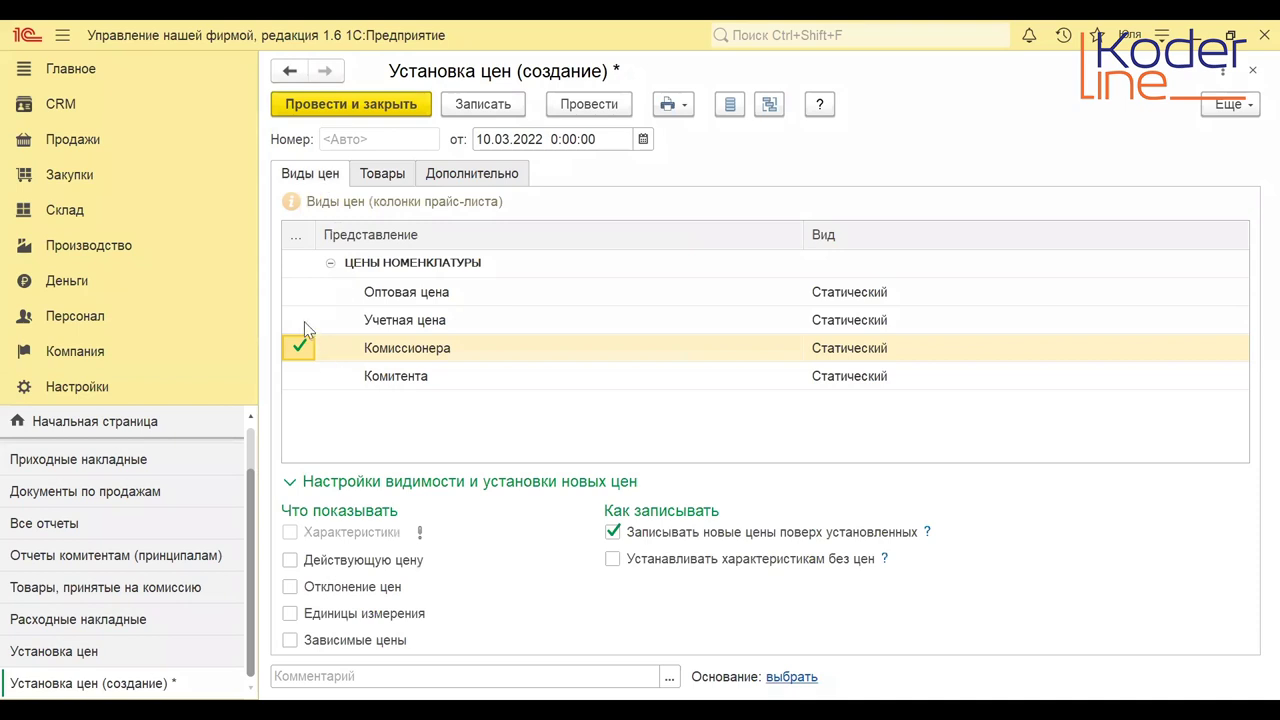
pyautogui.click(390, 182)
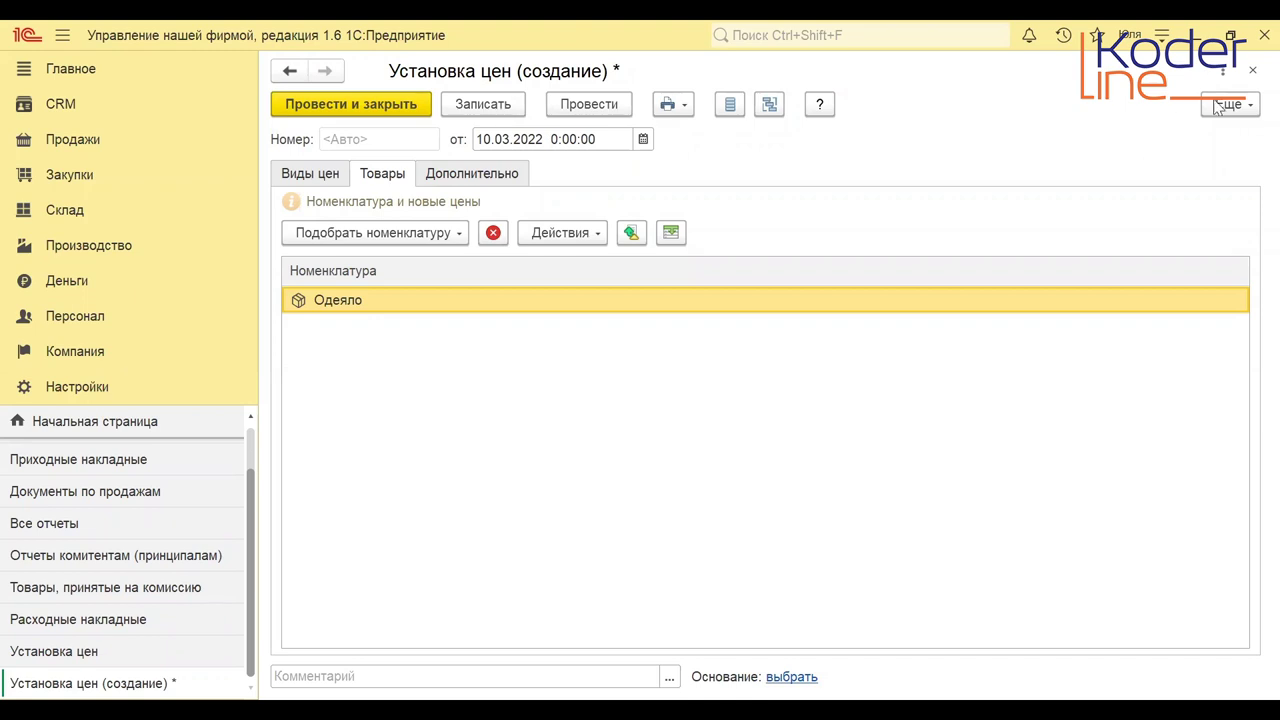
pyautogui.click(1250, 73)
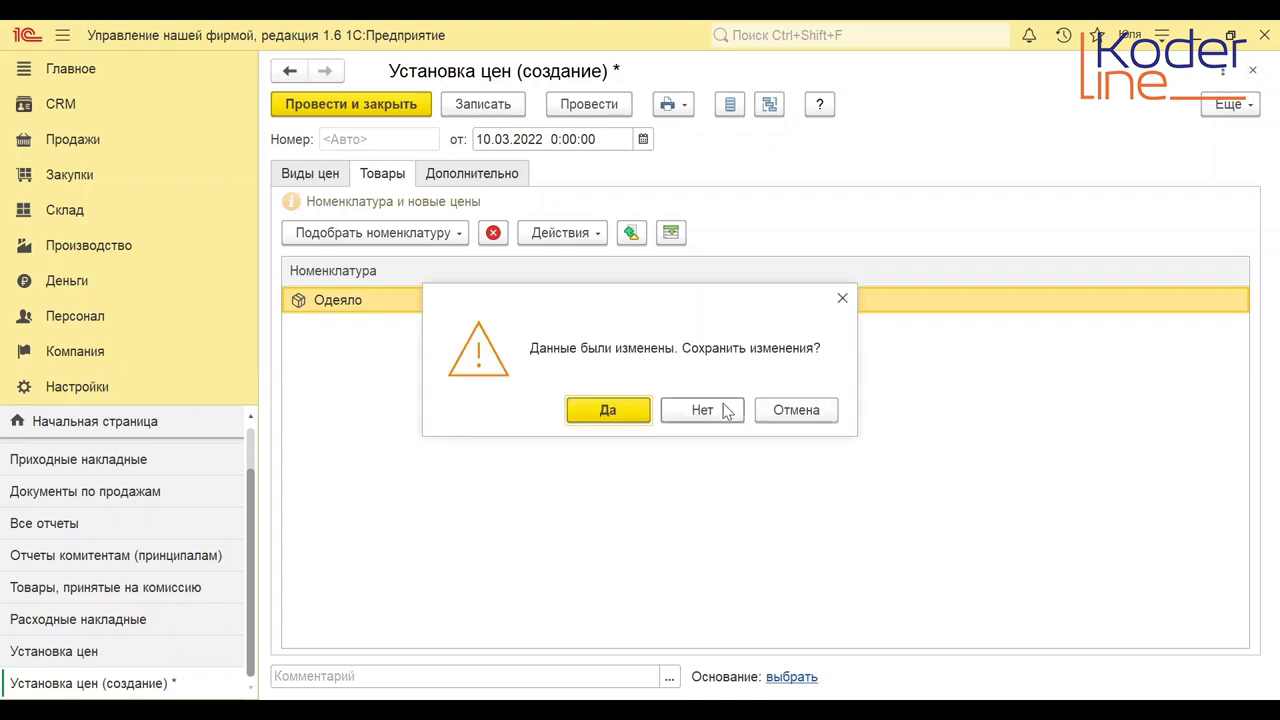
pyautogui.click(713, 414)
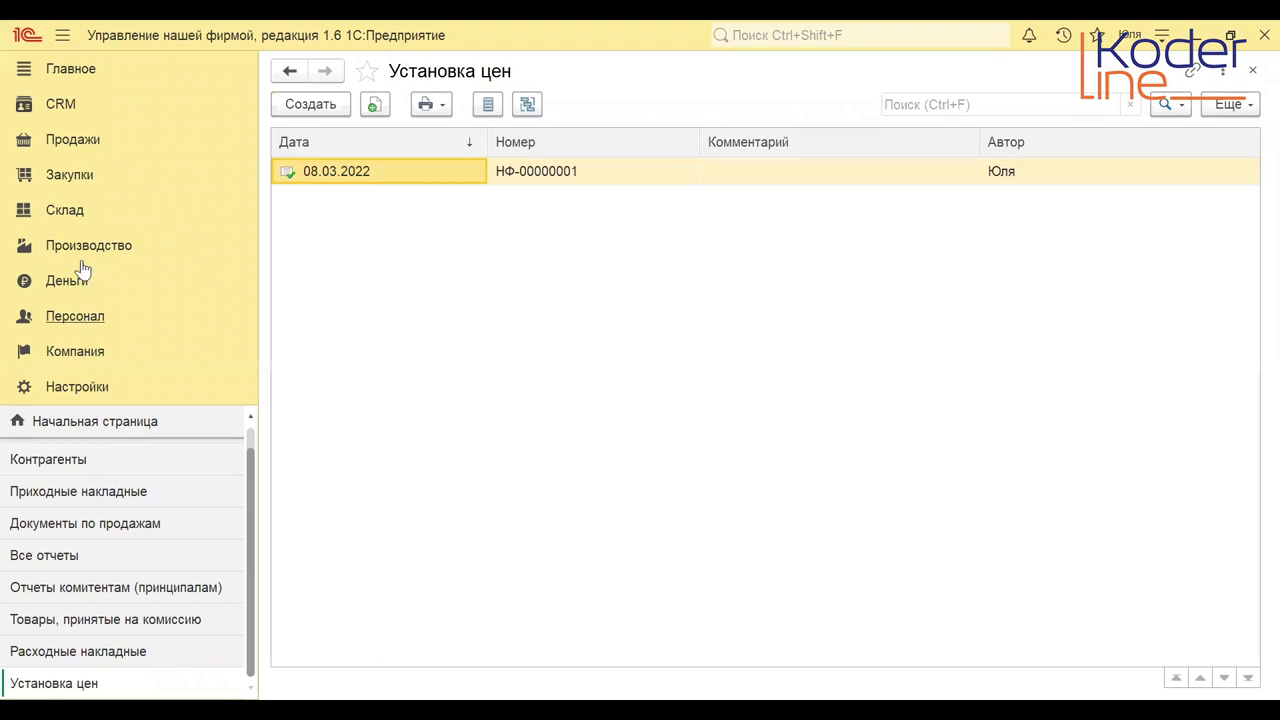
# Open the Комитента price type from the sales price types and go to its list of item prices.
pyautogui.click(88, 148)
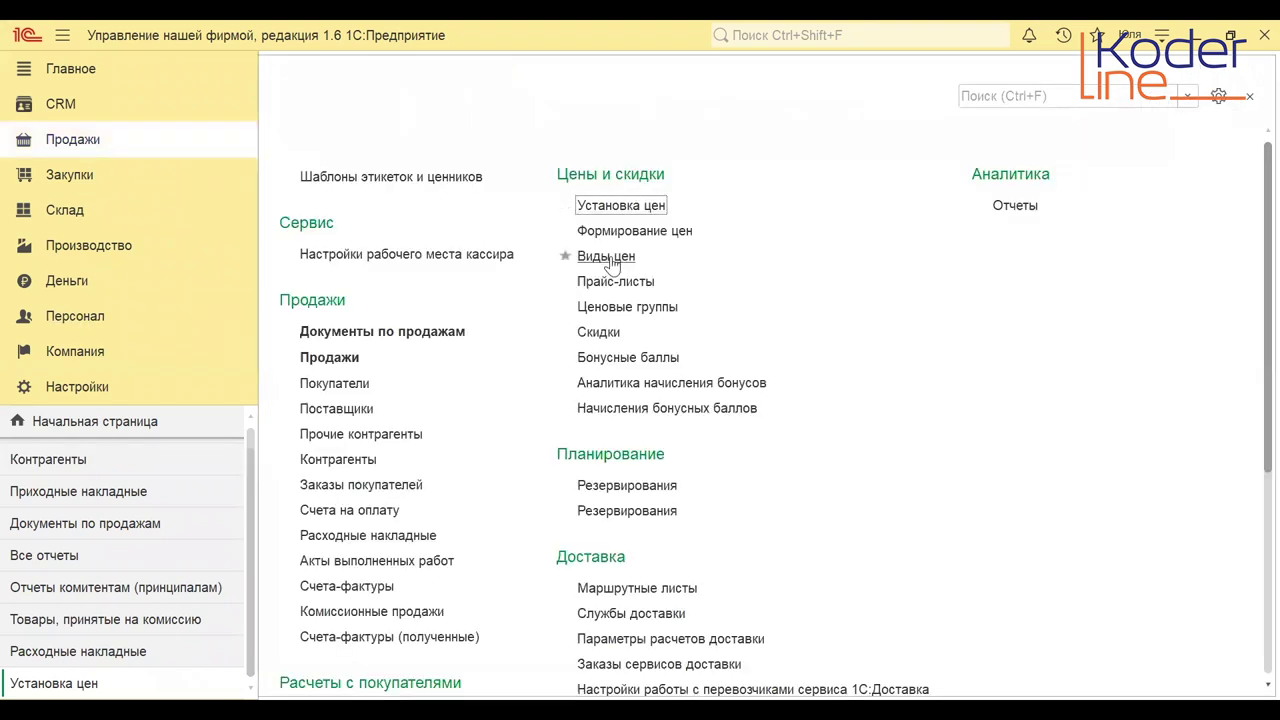
pyautogui.click(600, 253)
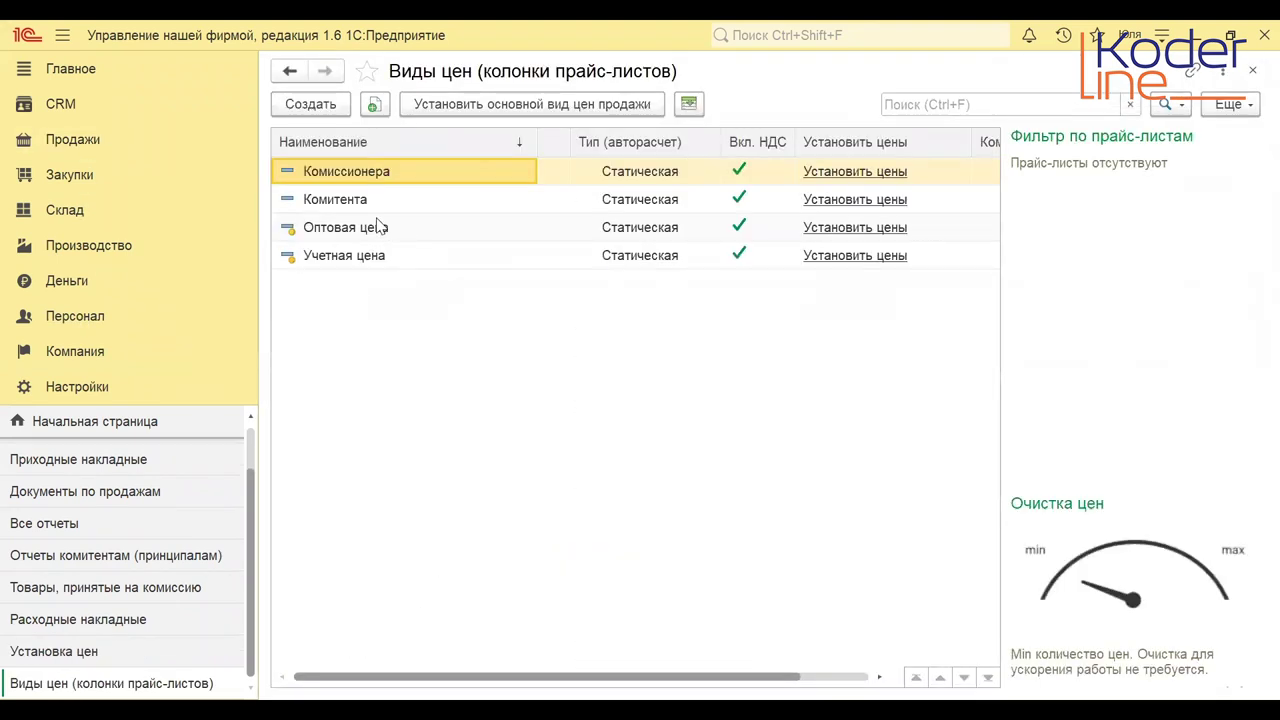
pyautogui.click(352, 198)
pyautogui.doubleClick(352, 198)
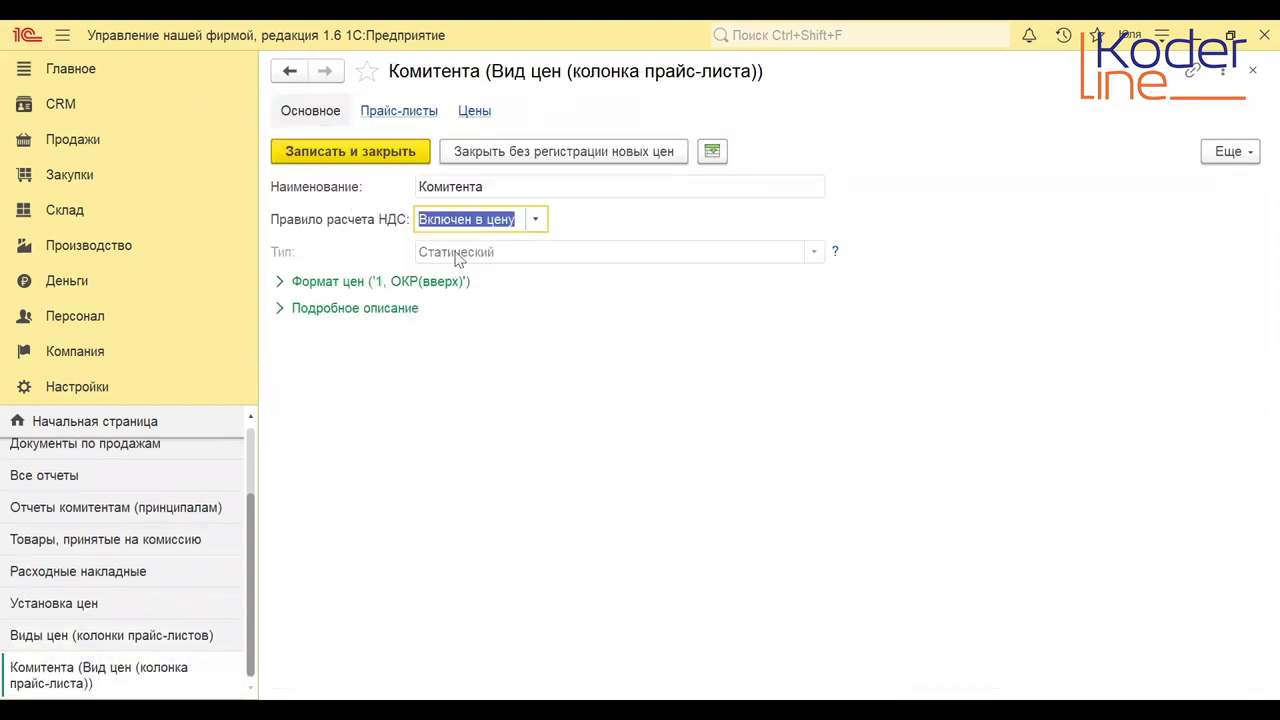
pyautogui.click(472, 112)
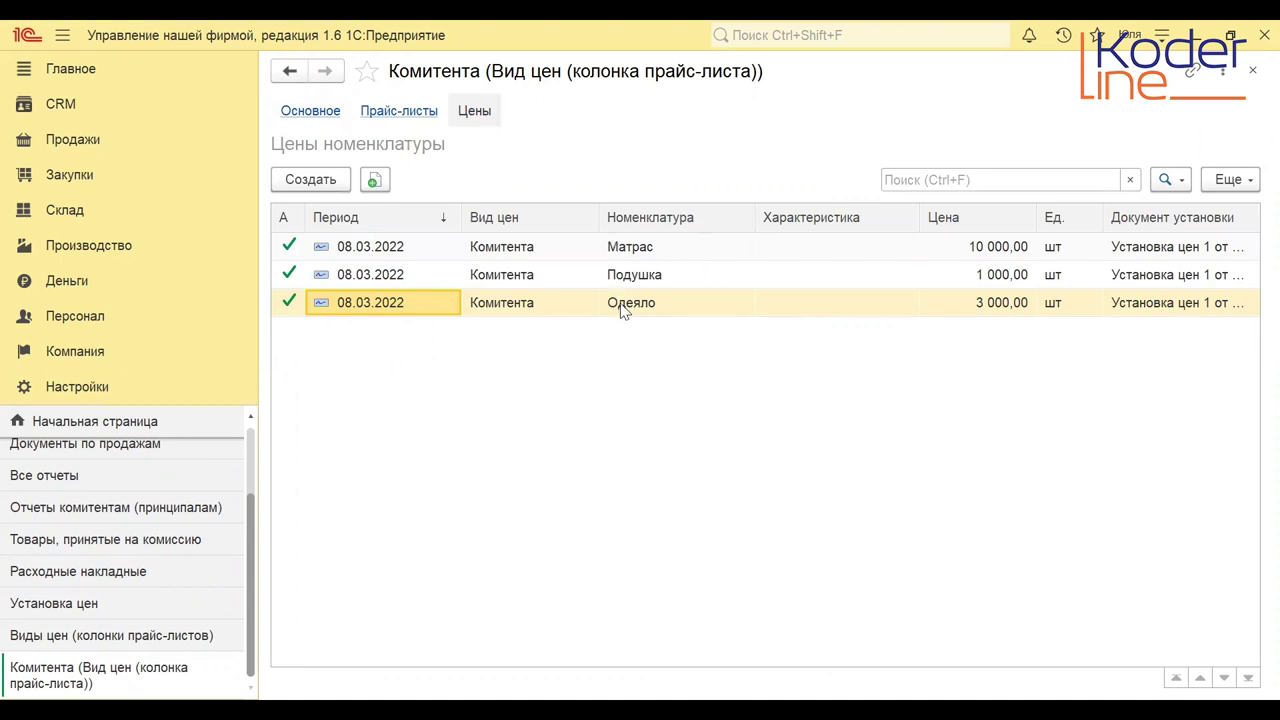
# Create a new Комитента price record for Одеяло with a price of 1 500,00.
pyautogui.click(332, 183)
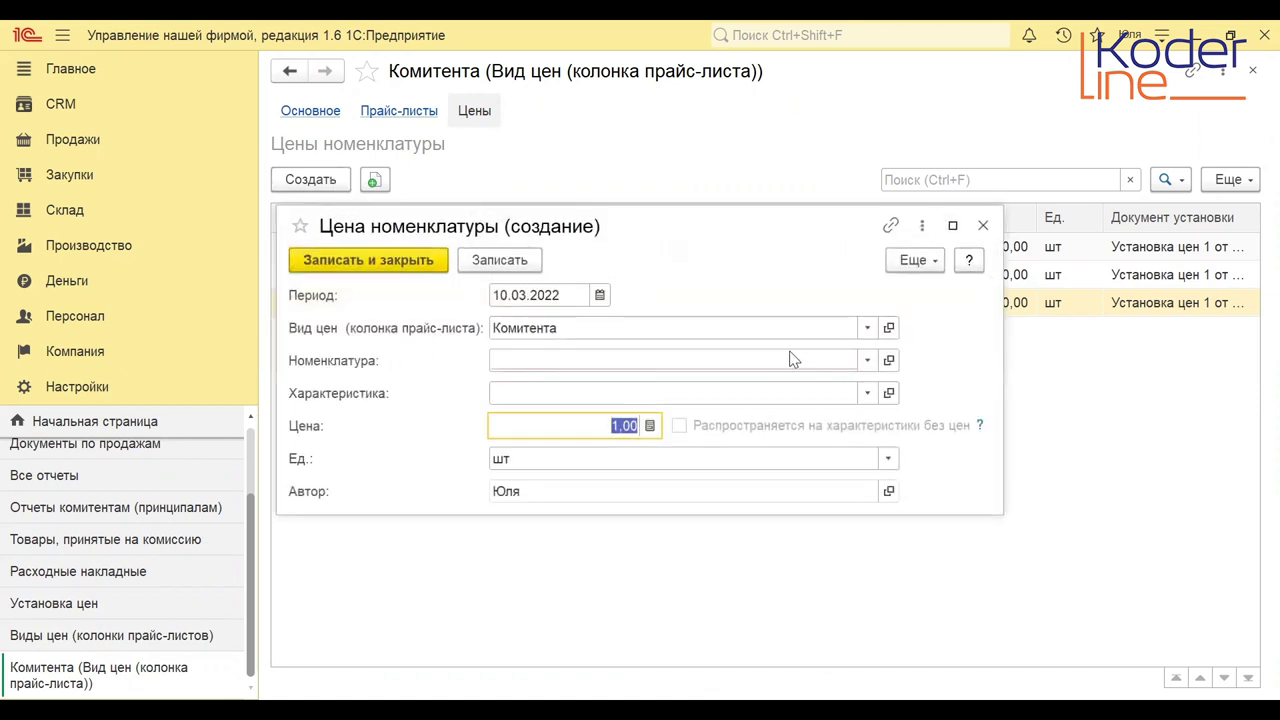
pyautogui.click(790, 356)
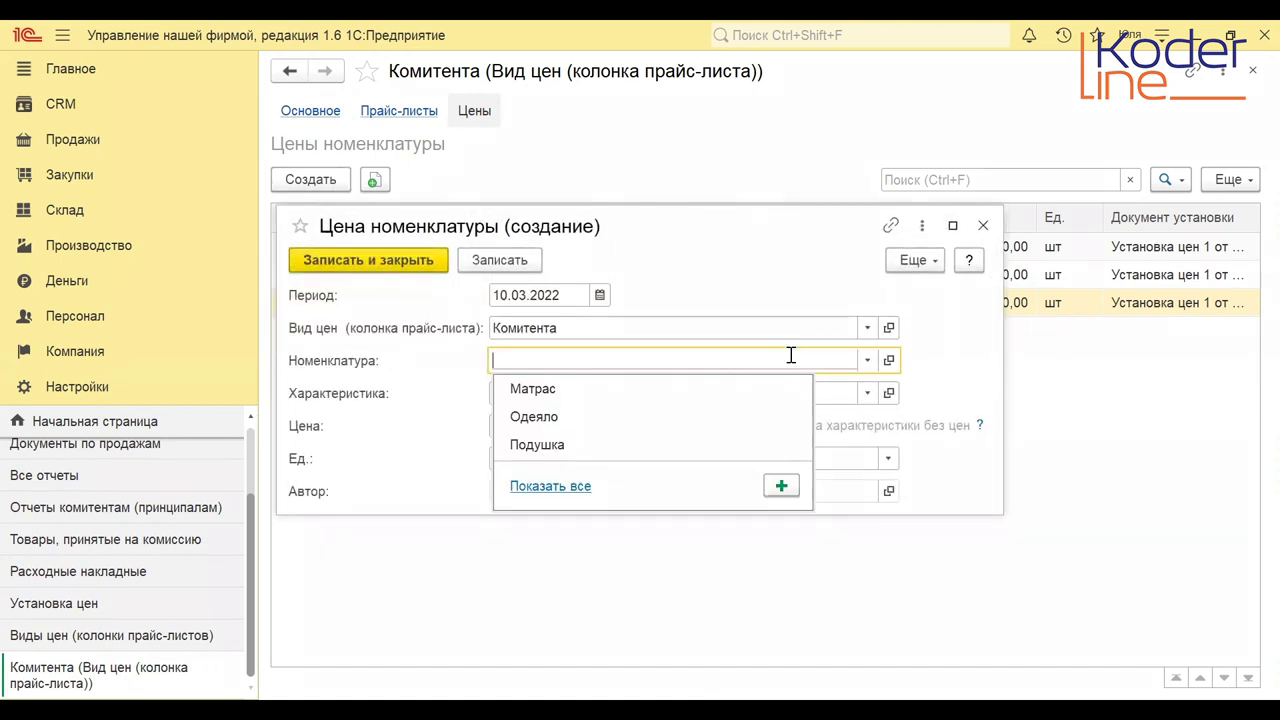
pyautogui.click(739, 405)
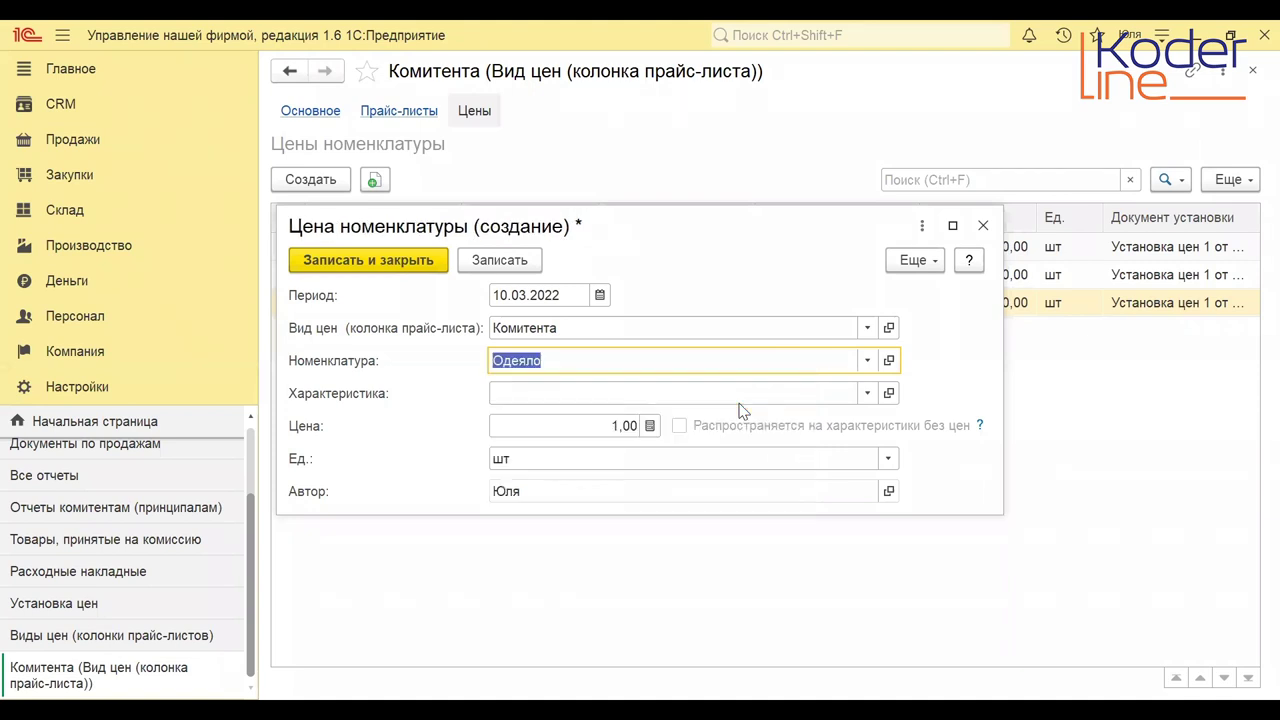
pyautogui.click(589, 427)
pyautogui.write('500')
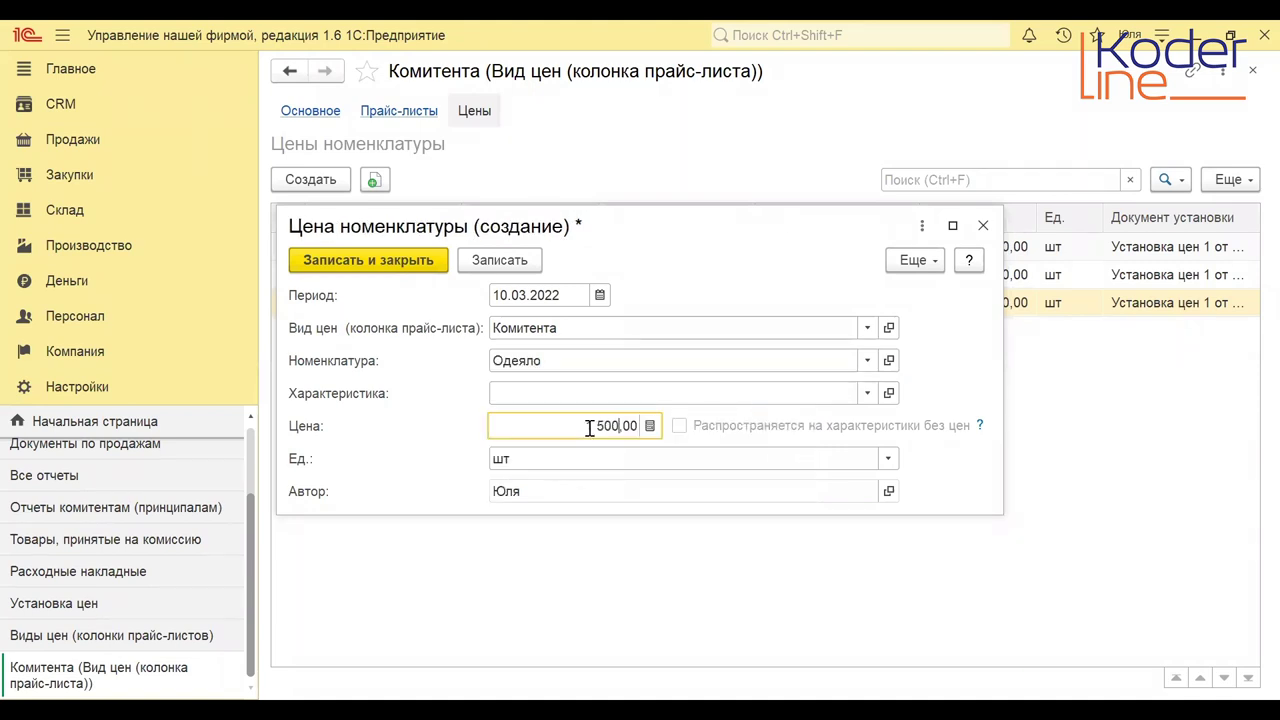
# Set the price record's period to 15.03.2022, save it, and close the Комитента price type.
pyautogui.click(599, 296)
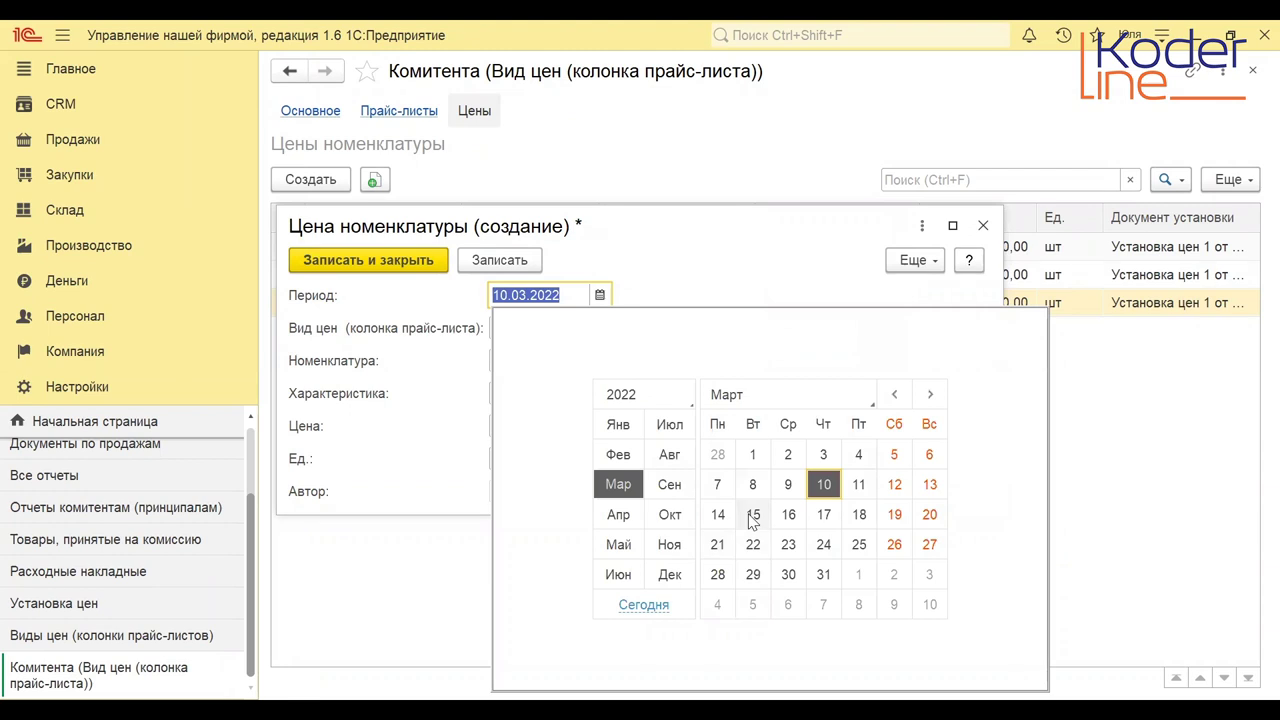
pyautogui.click(753, 515)
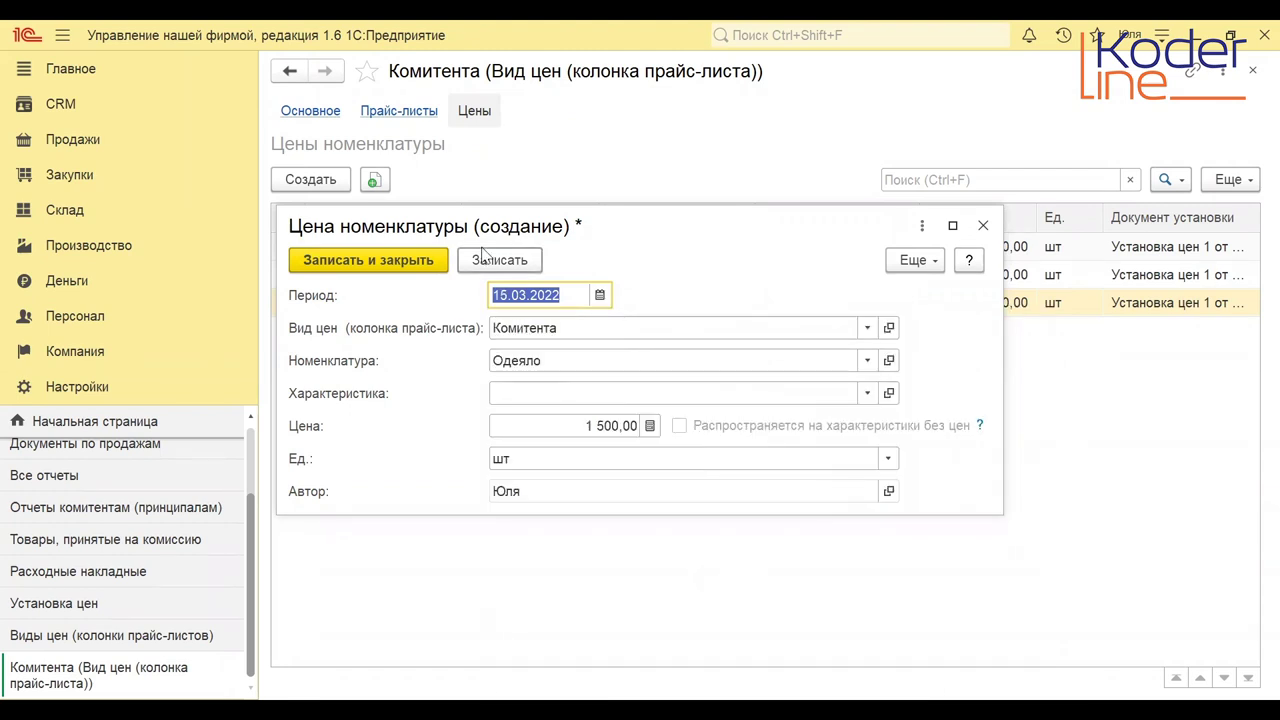
pyautogui.click(416, 264)
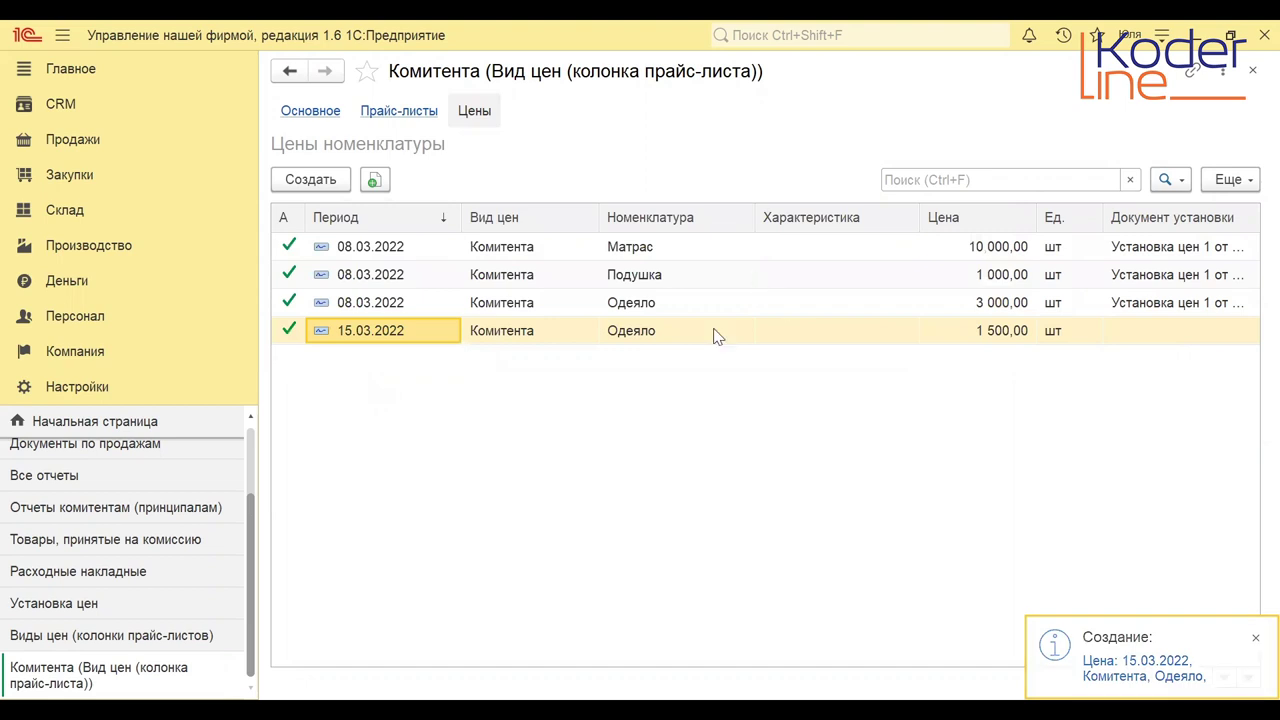
pyautogui.click(990, 334)
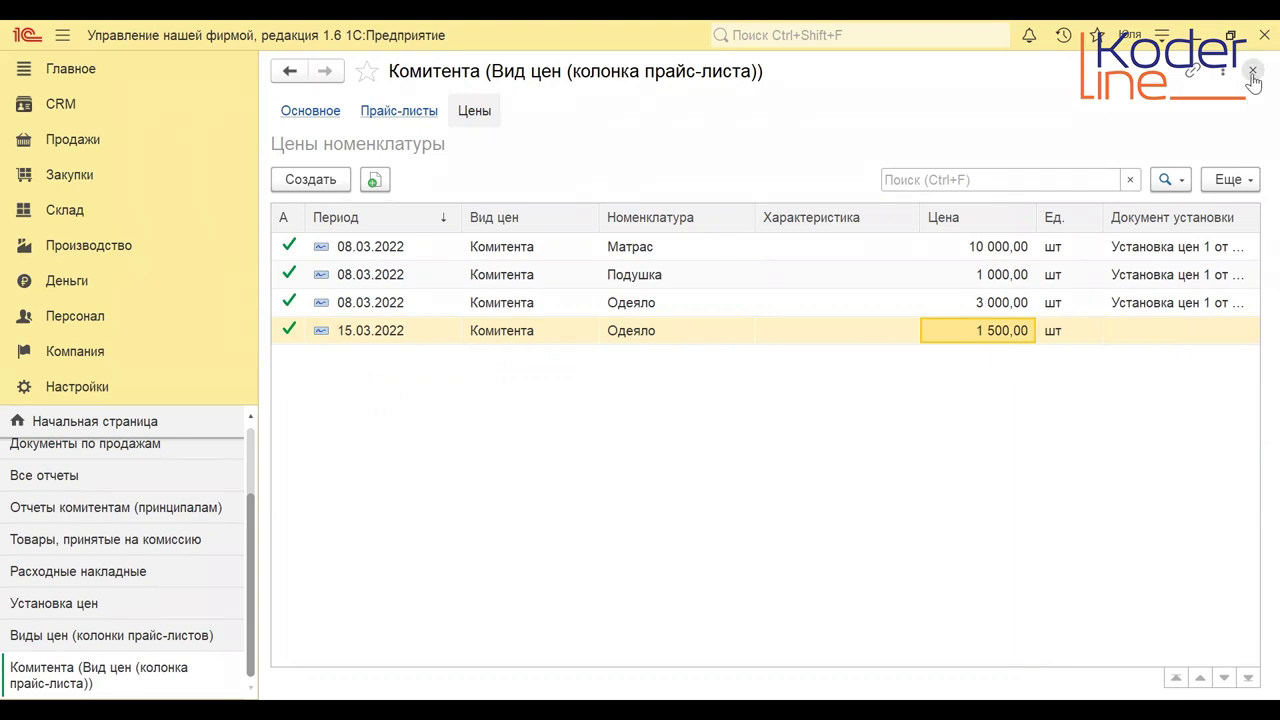
pyautogui.click(1252, 73)
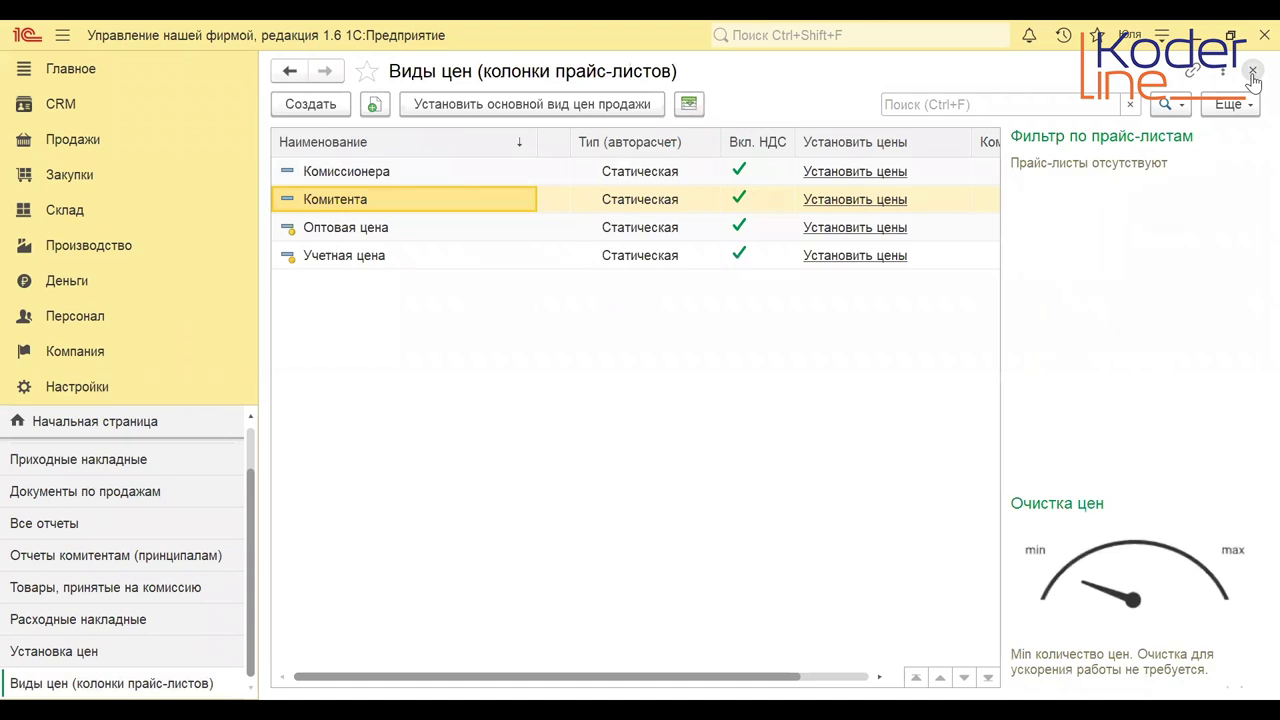
# Close the Виды цен list and all other open lists and reports, returning to the start page.
pyautogui.click(1251, 73)
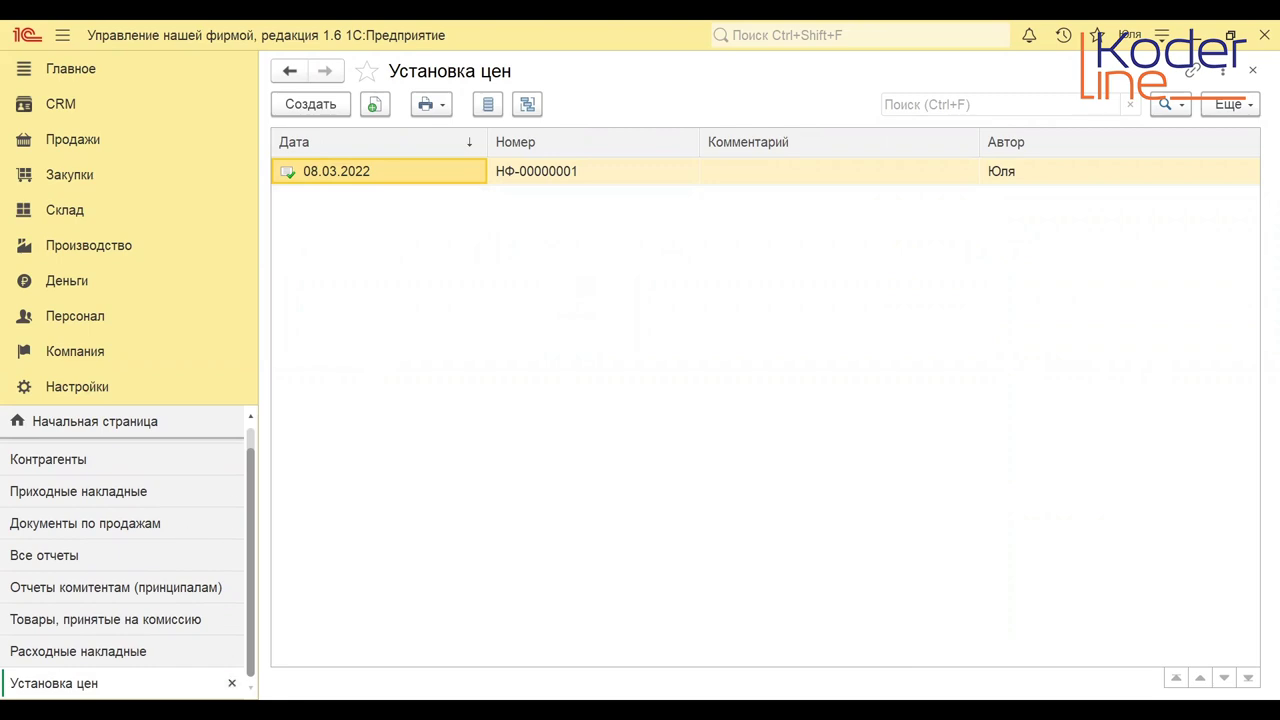
pyautogui.hotkey('ctrl', 'F4')
pyautogui.hotkey('ctrl', 'F4')
pyautogui.hotkey('ctrl', 'F4')
pyautogui.hotkey('ctrl', 'F4')
pyautogui.hotkey('ctrl', 'F4')
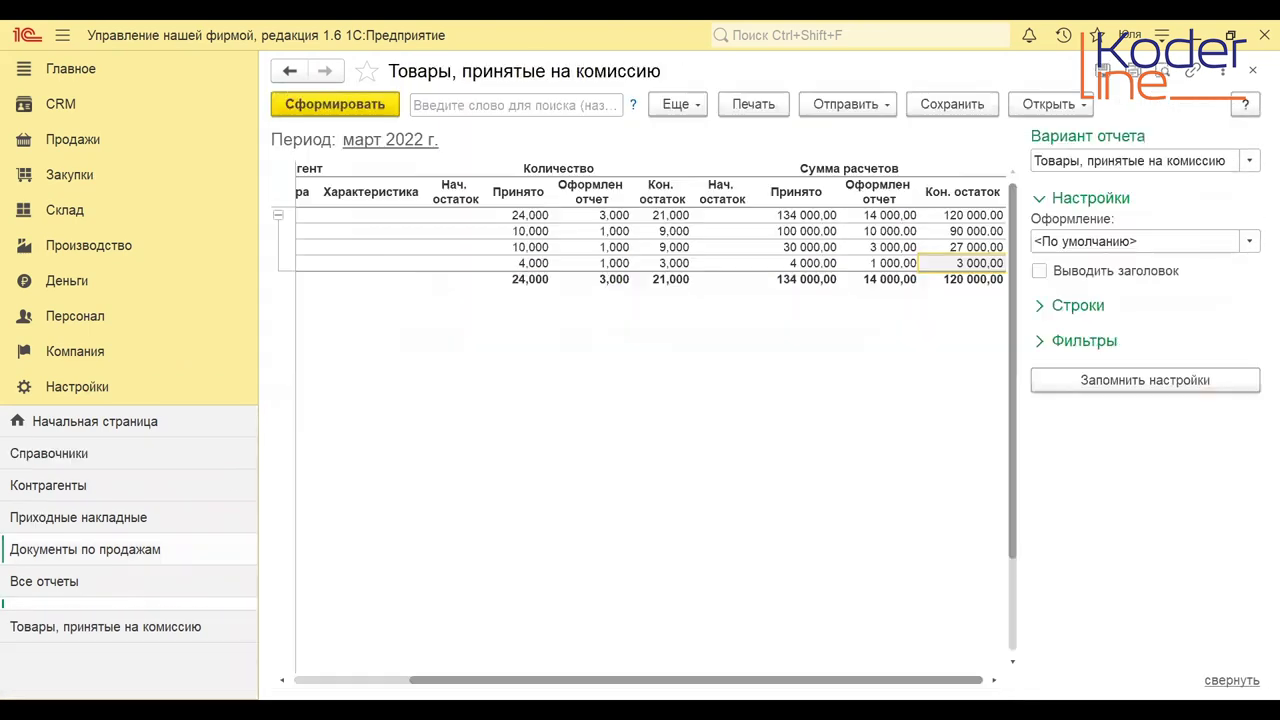
pyautogui.hotkey('ctrl', 'F4')
pyautogui.hotkey('ctrl', 'F4')
pyautogui.hotkey('ctrl', 'F4')
pyautogui.hotkey('ctrl', 'F4')
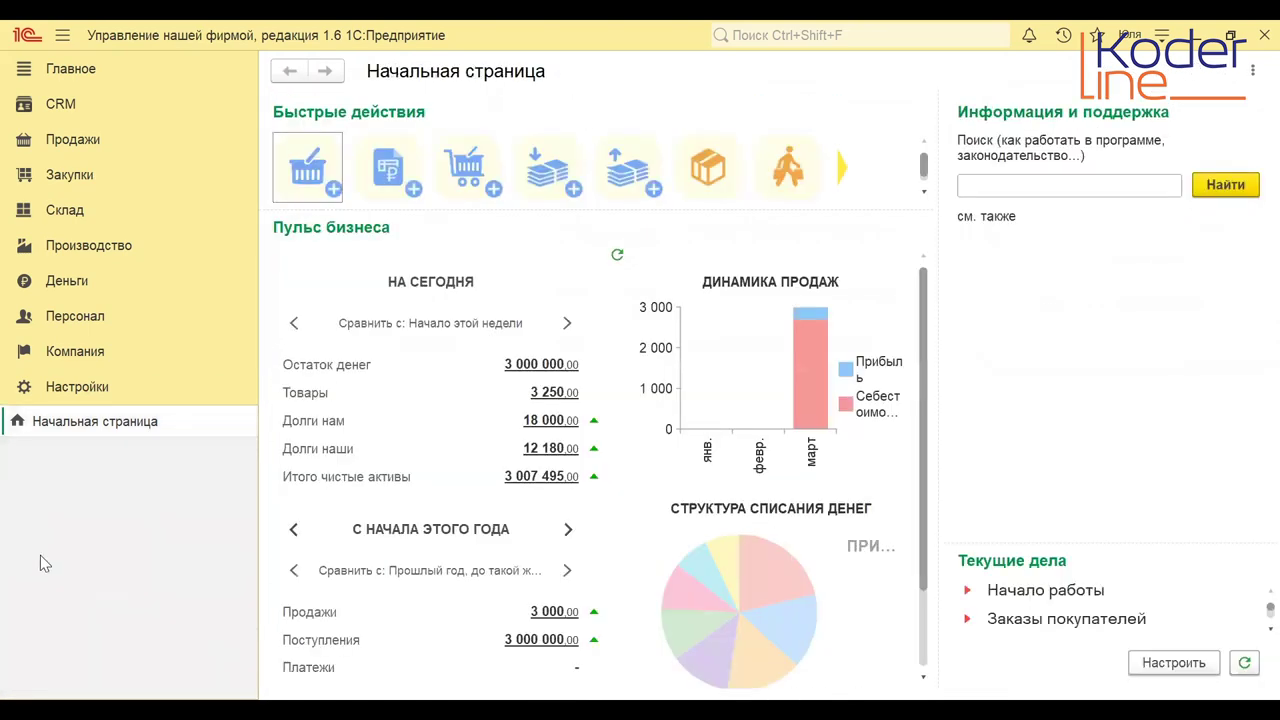
# Check the options for giving and accepting goods on commission in the program's Продажи settings, and close the settings.
pyautogui.click(60, 394)
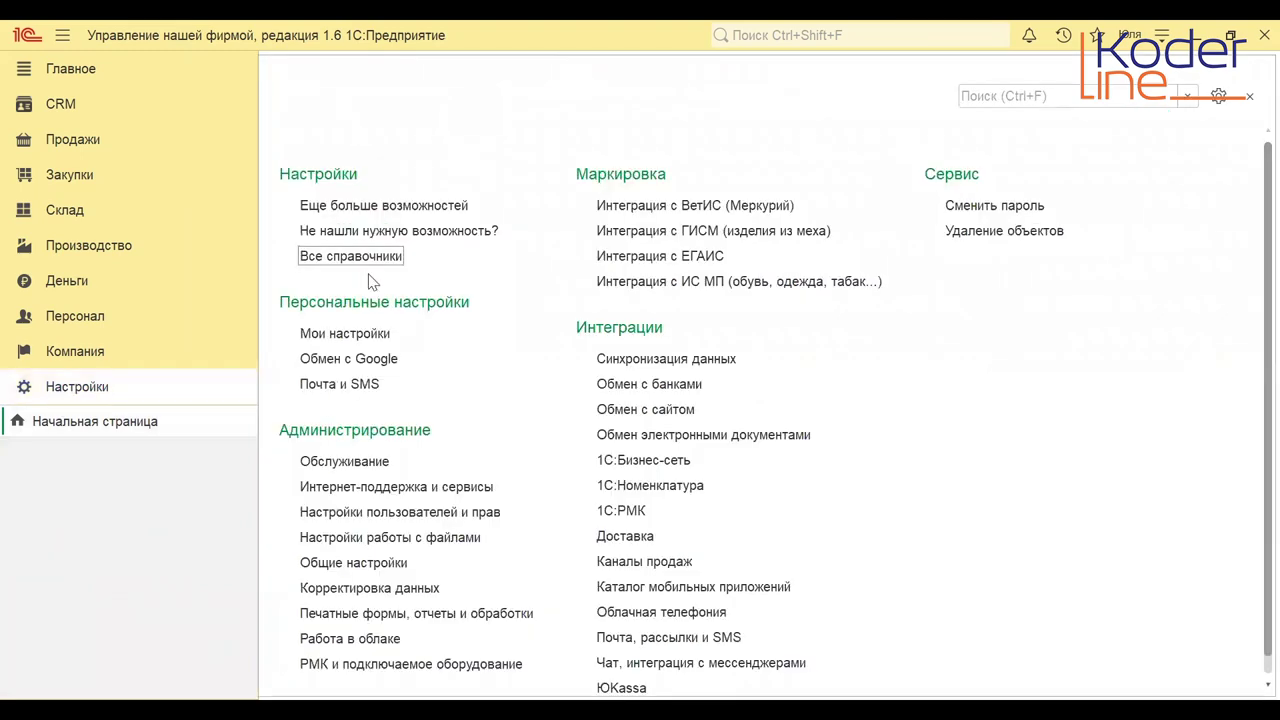
pyautogui.click(357, 207)
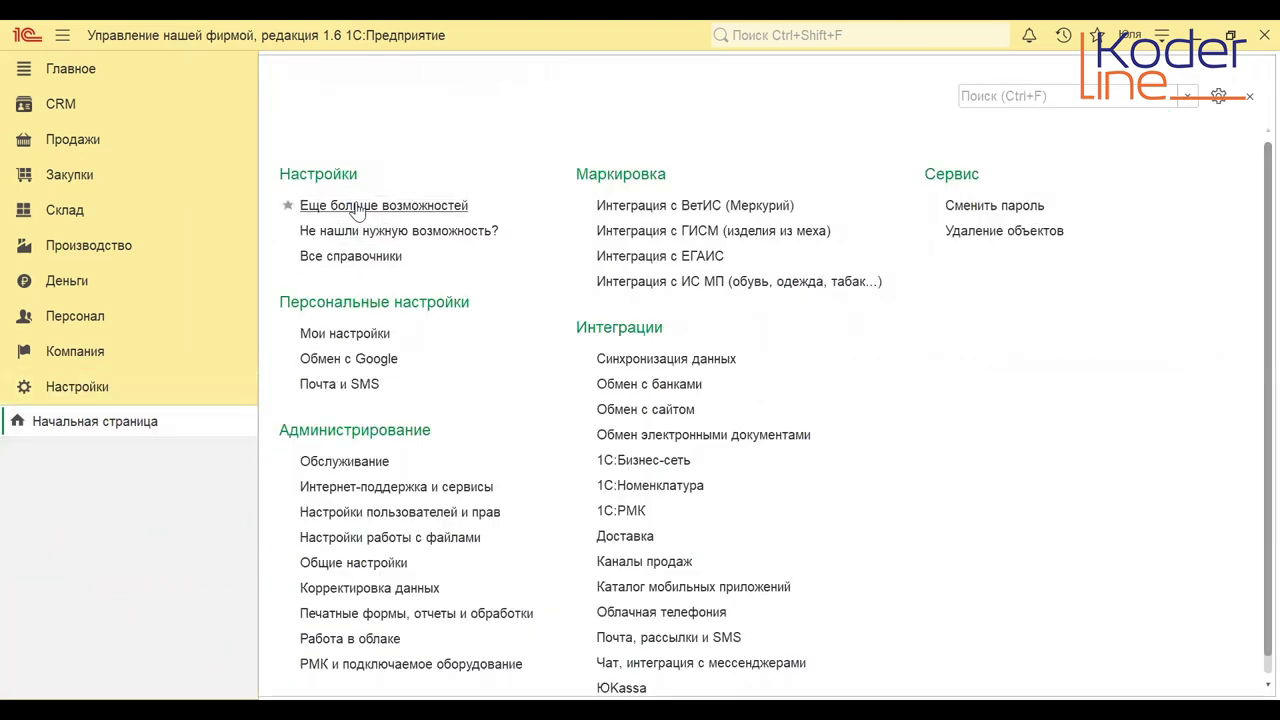
pyautogui.click(362, 252)
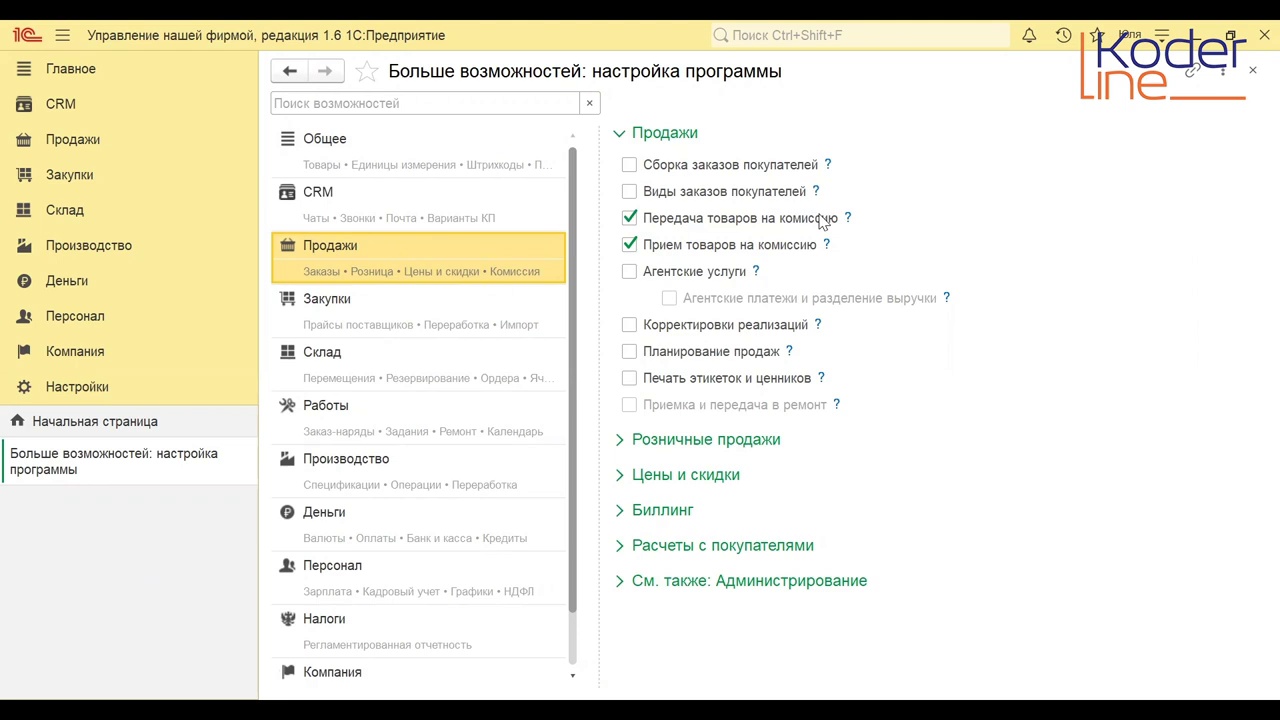
pyautogui.click(1251, 71)
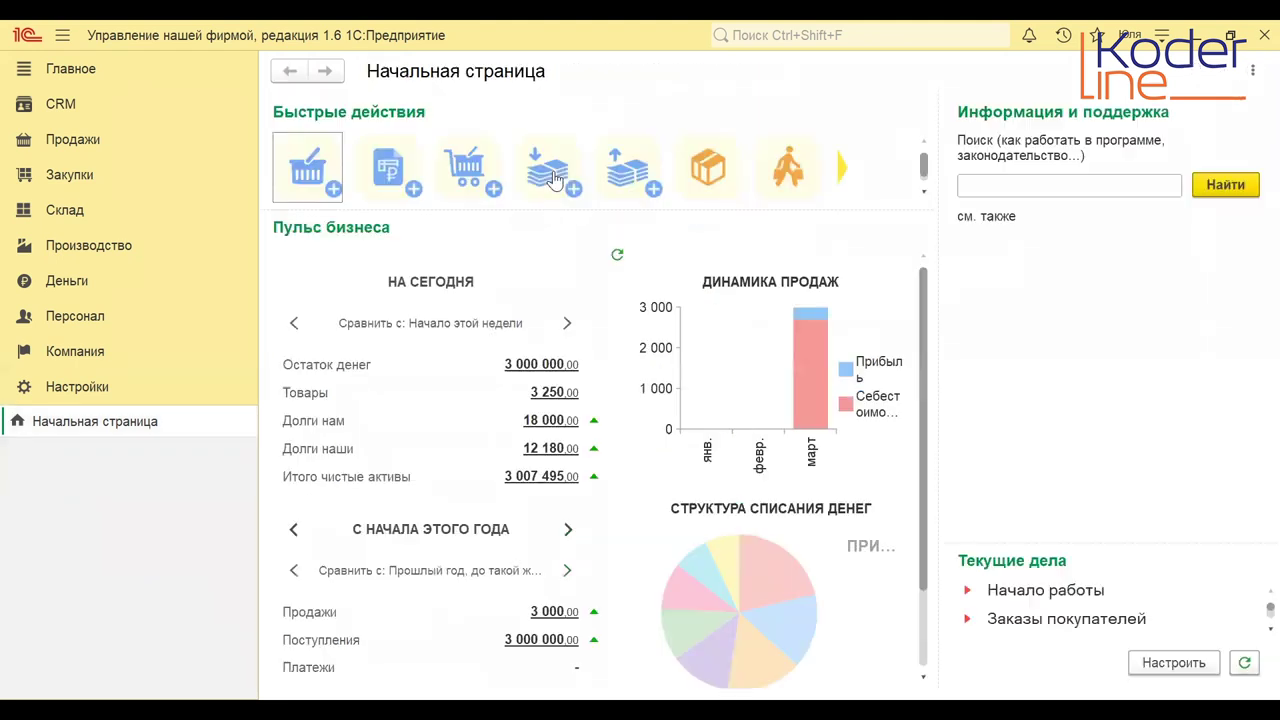
# Open Комиссионные продажи and review the journal, transfers, commissioner reports, revaluations, write-off reports and returns.
pyautogui.click(73, 143)
pyautogui.click(70, 182)
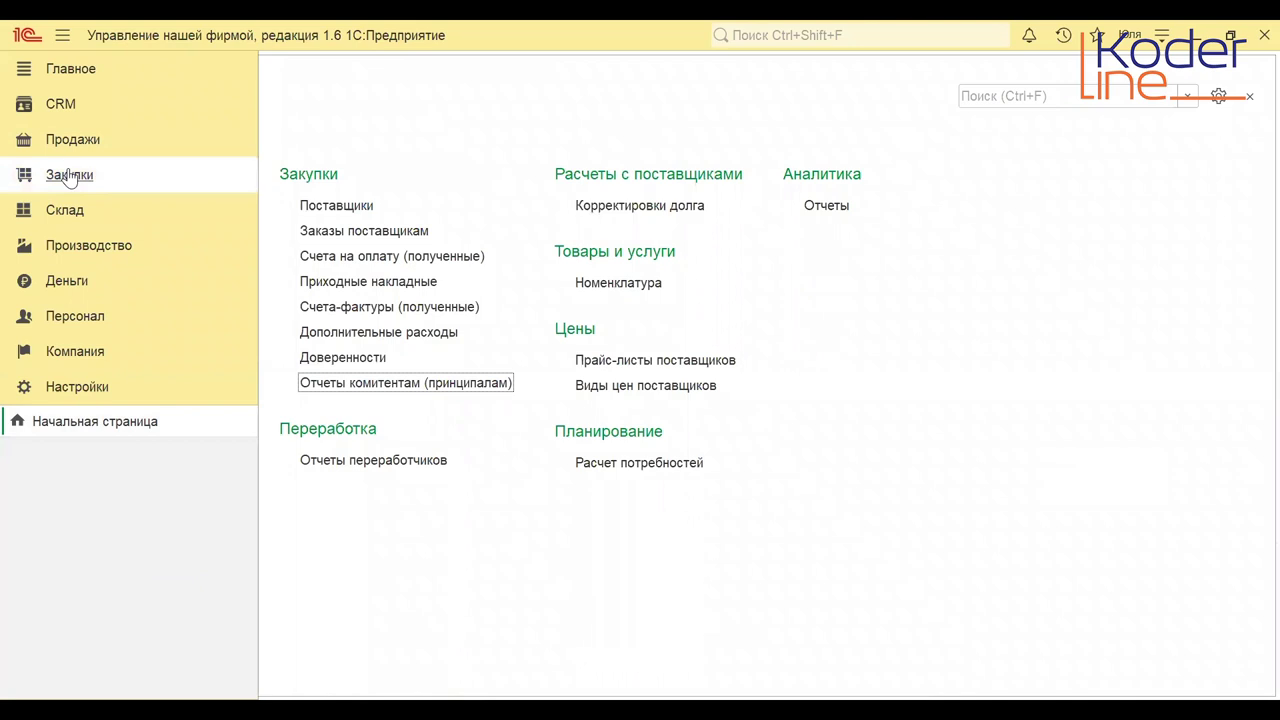
pyautogui.click(70, 145)
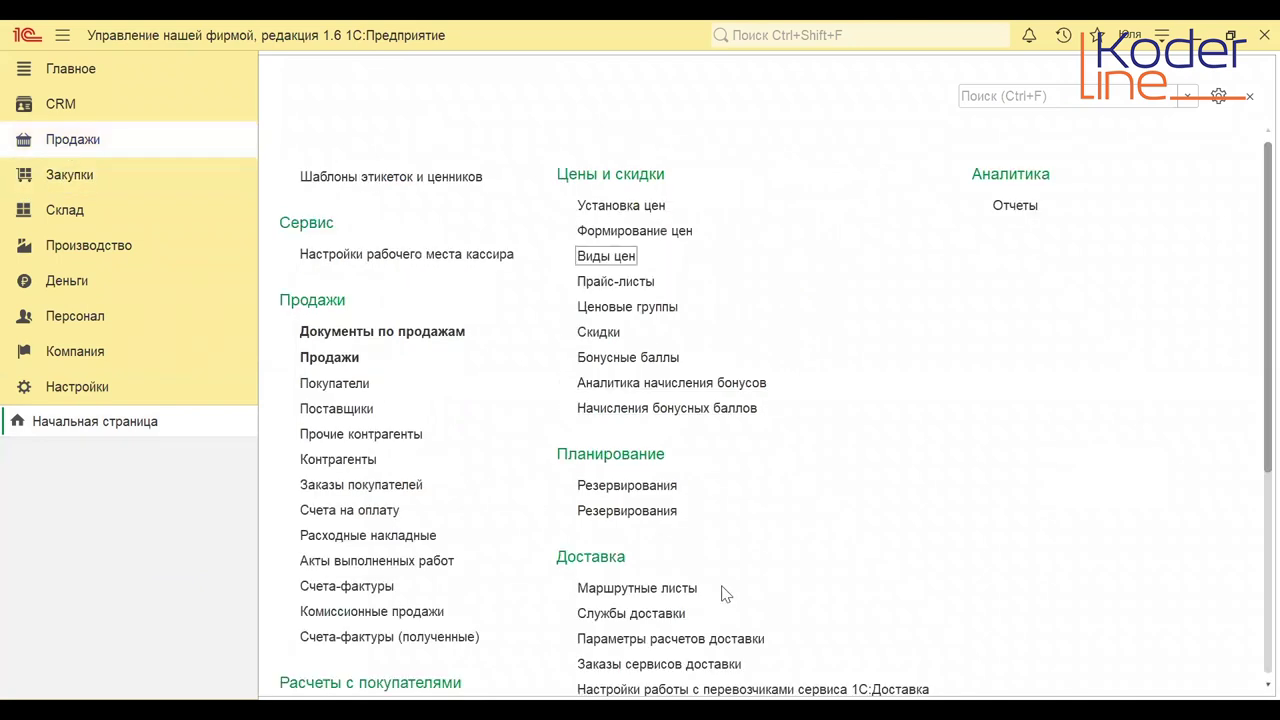
pyautogui.click(421, 612)
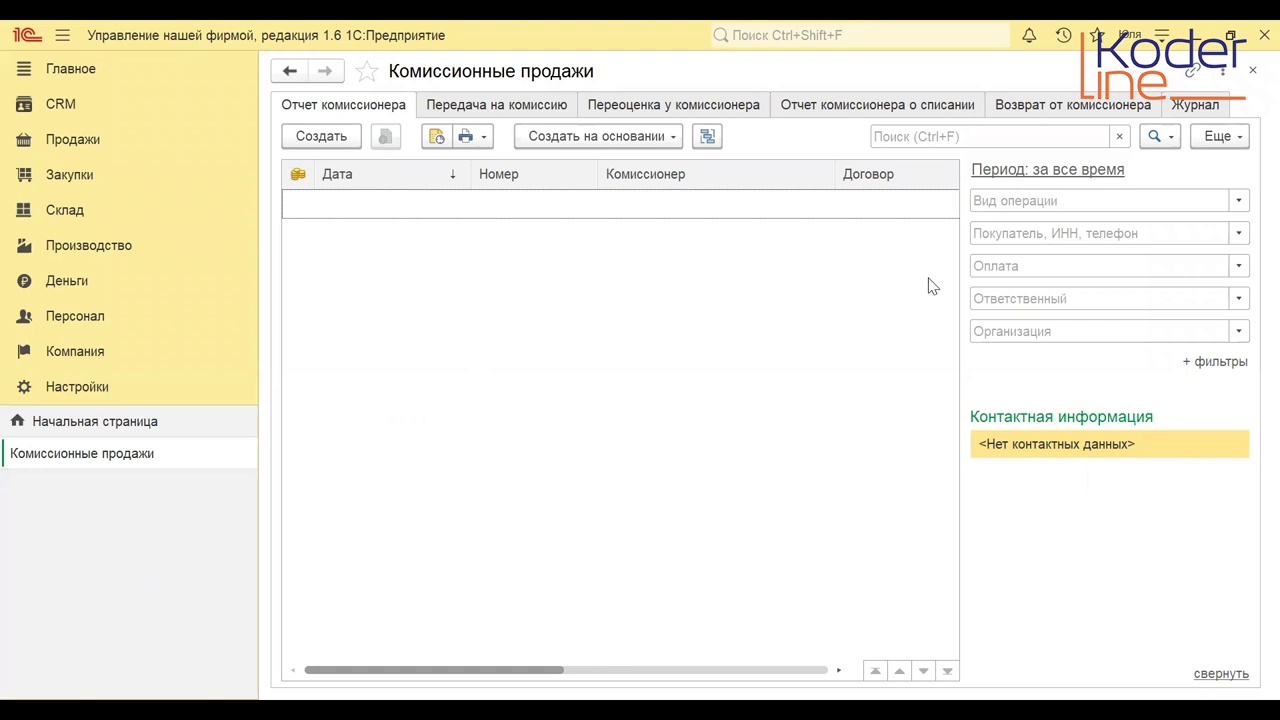
pyautogui.click(1185, 104)
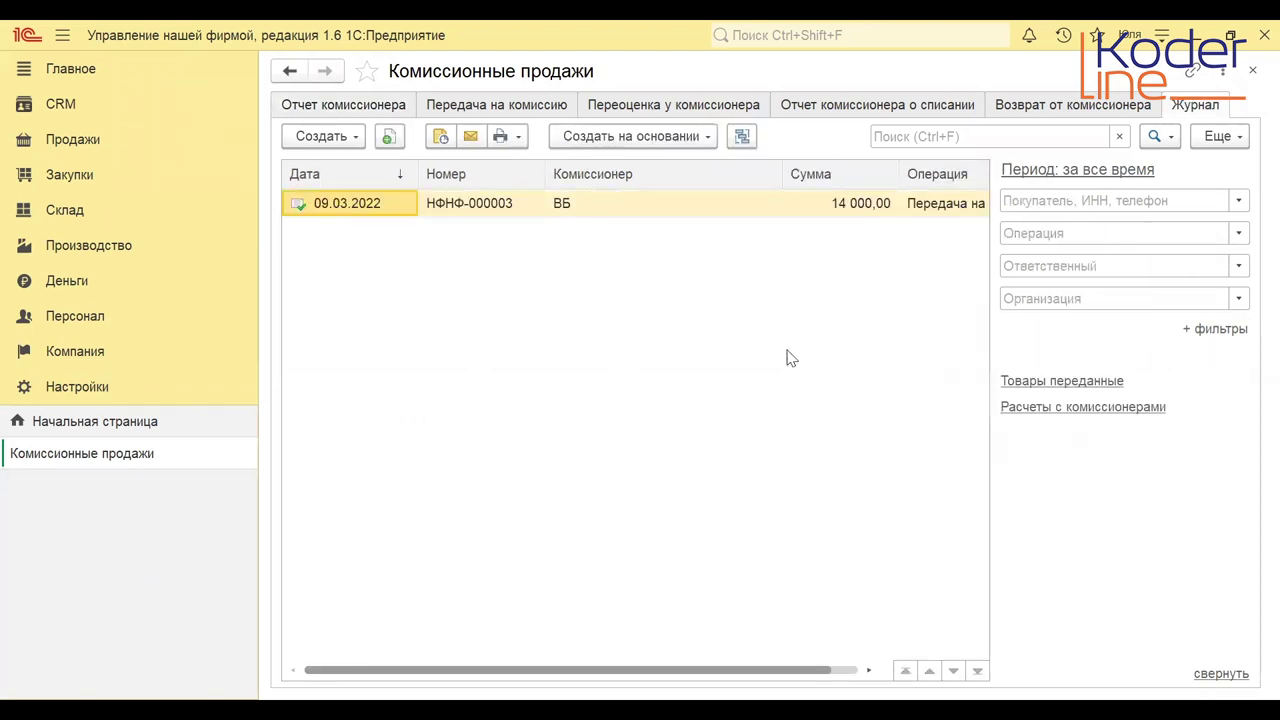
pyautogui.click(527, 110)
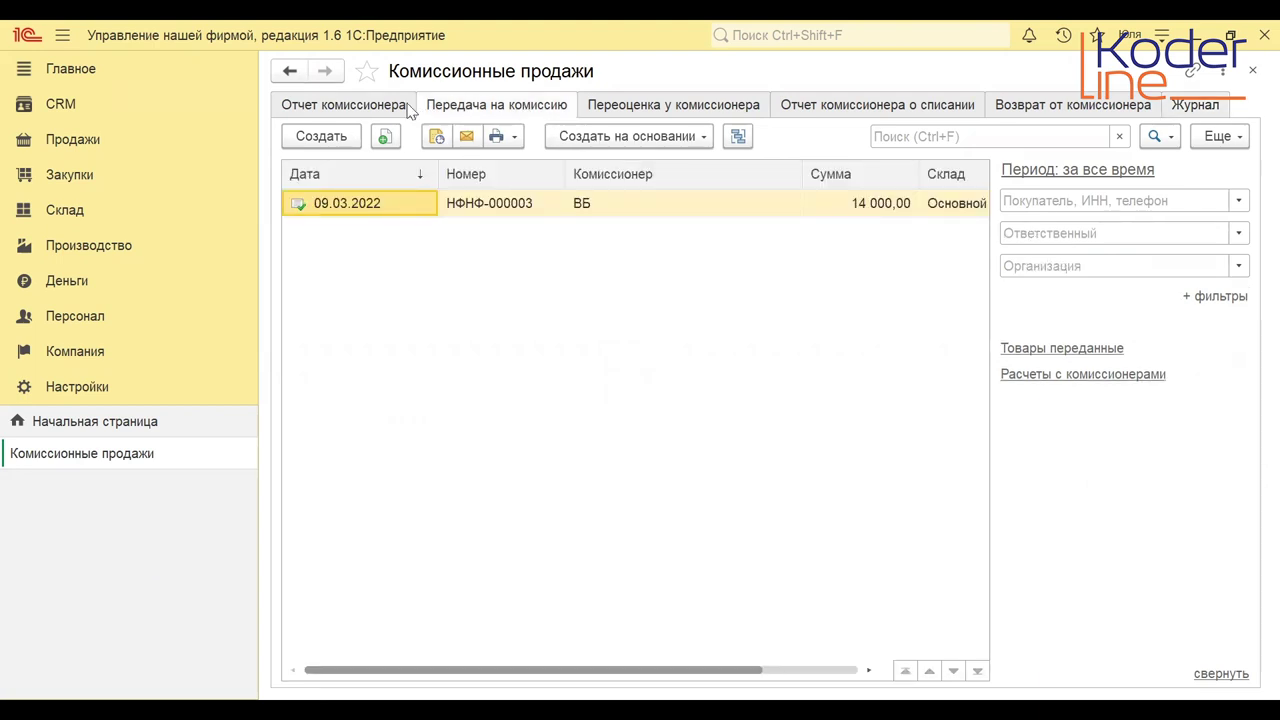
pyautogui.click(371, 105)
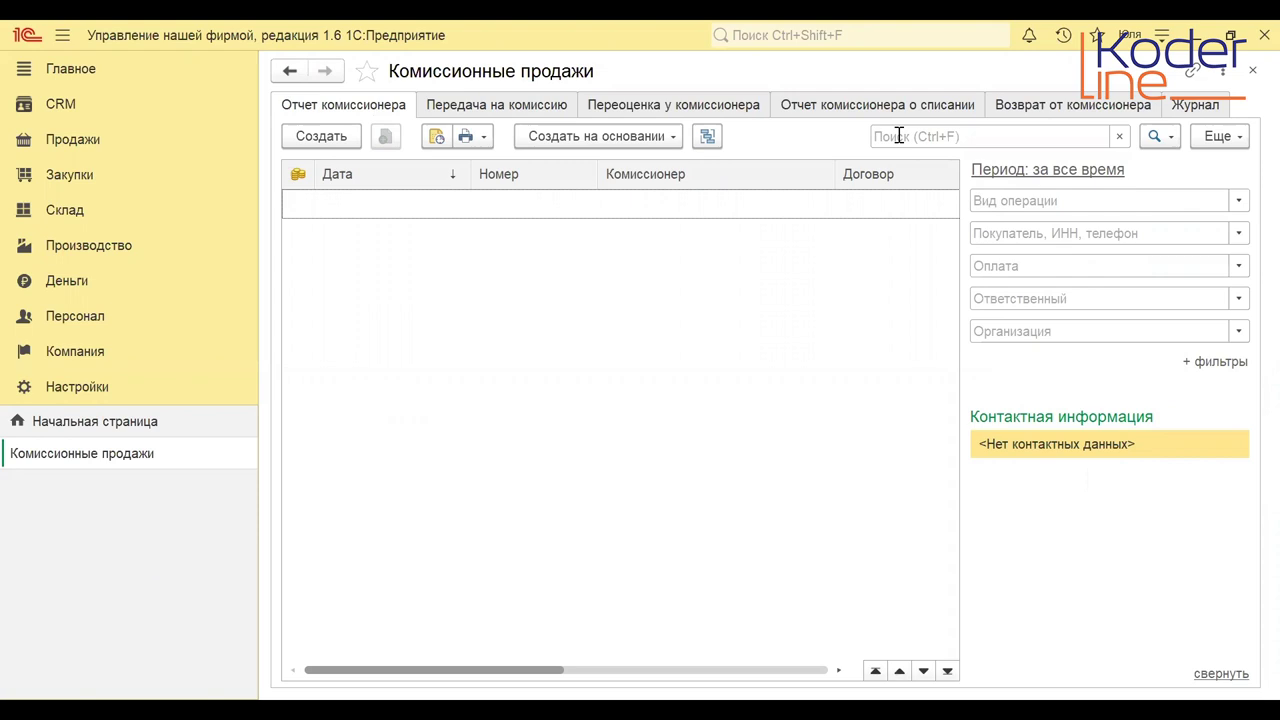
pyautogui.click(708, 112)
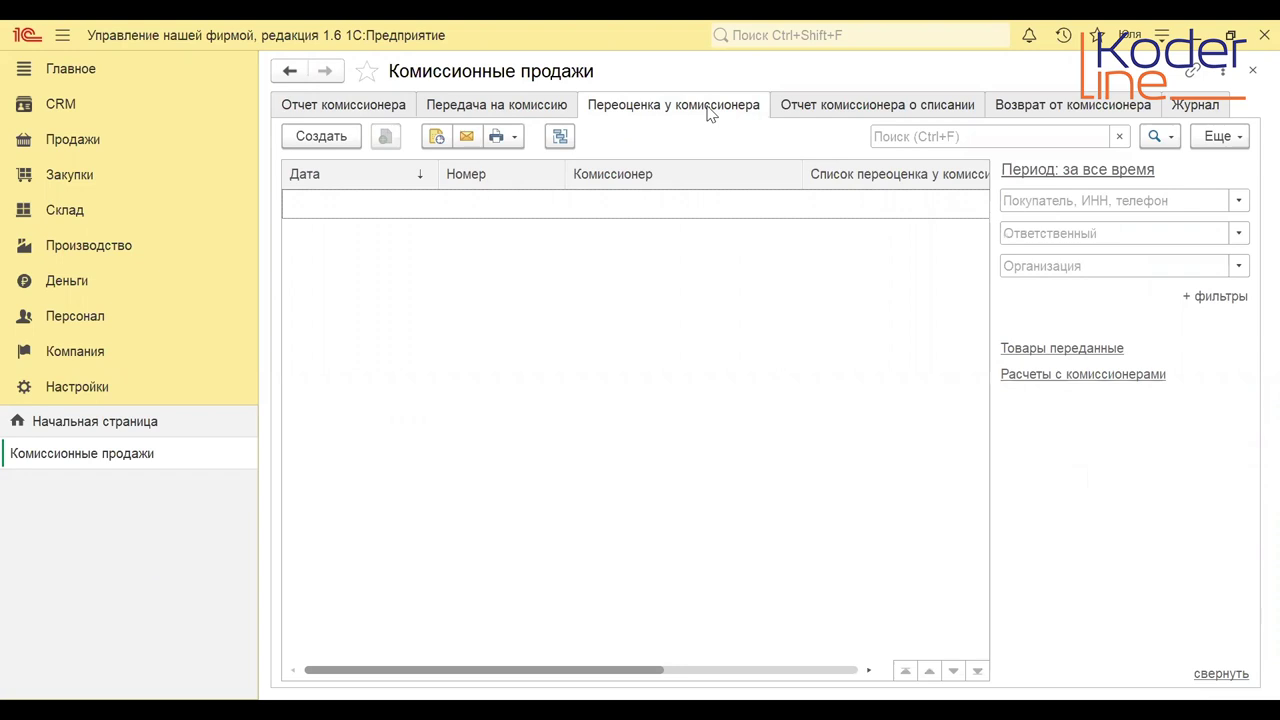
pyautogui.click(826, 116)
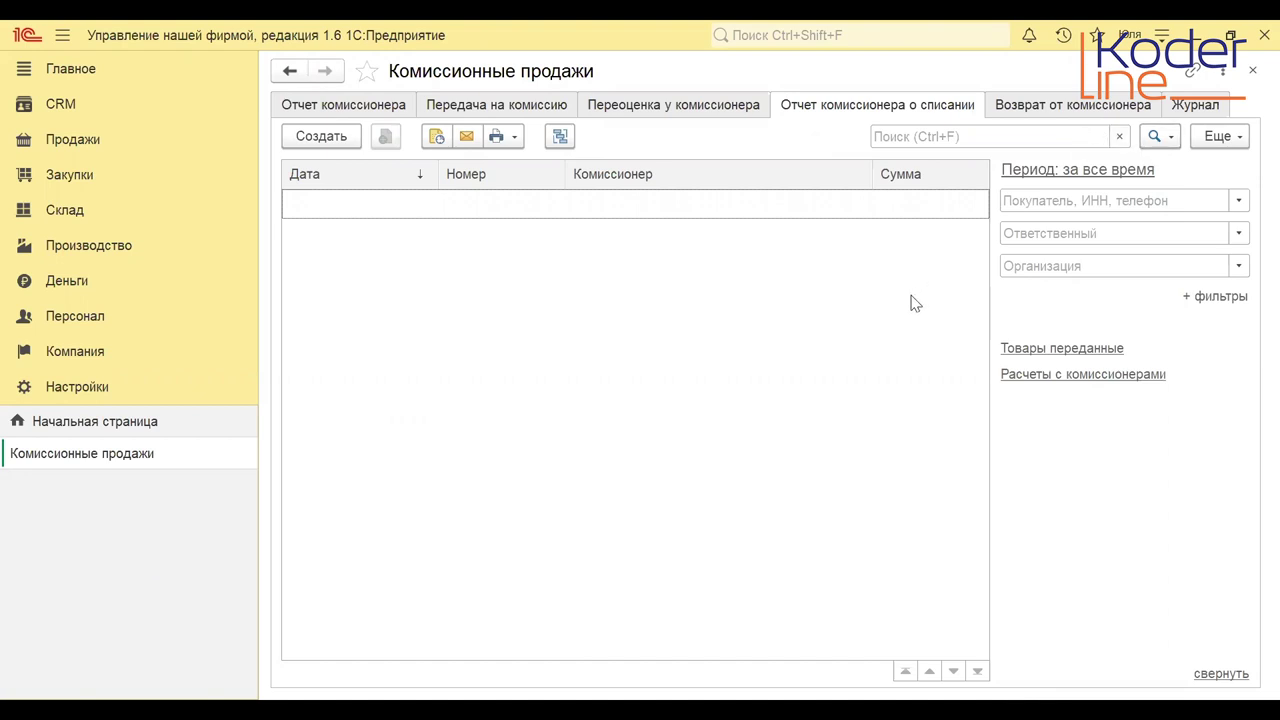
pyautogui.click(1080, 108)
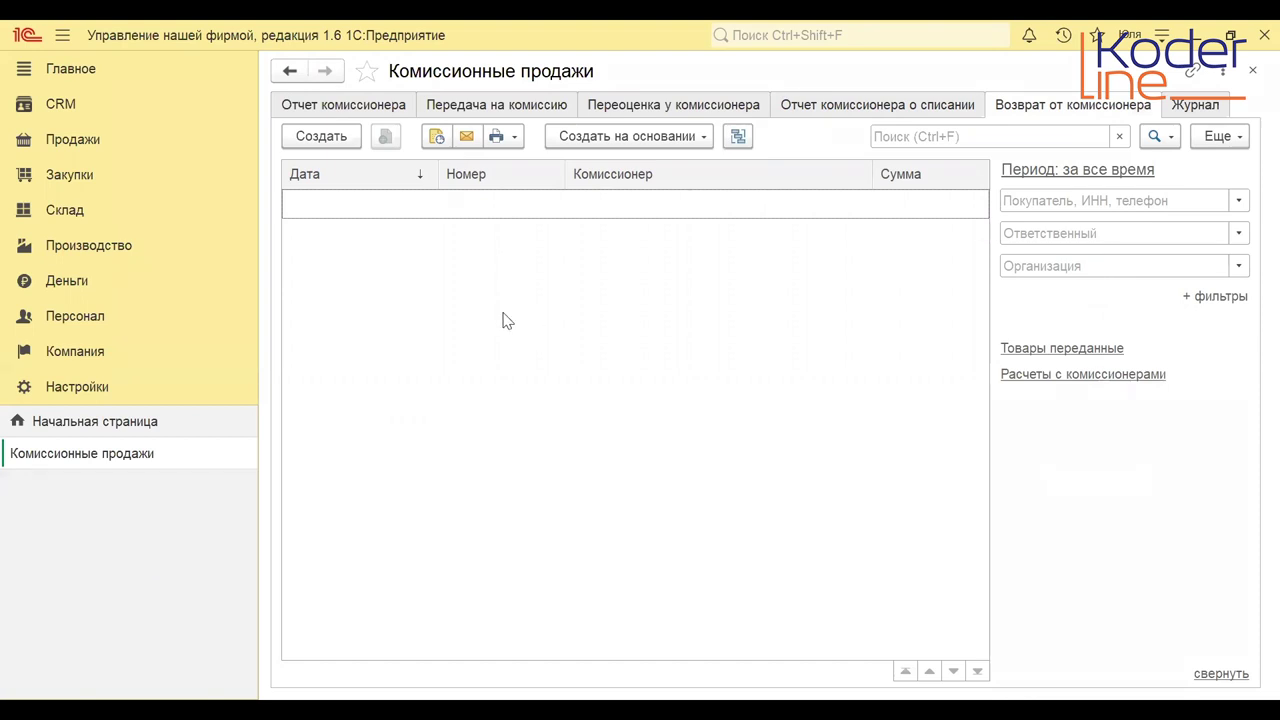
# Open the Контрагенты directory from the list of all directories.
pyautogui.click(76, 387)
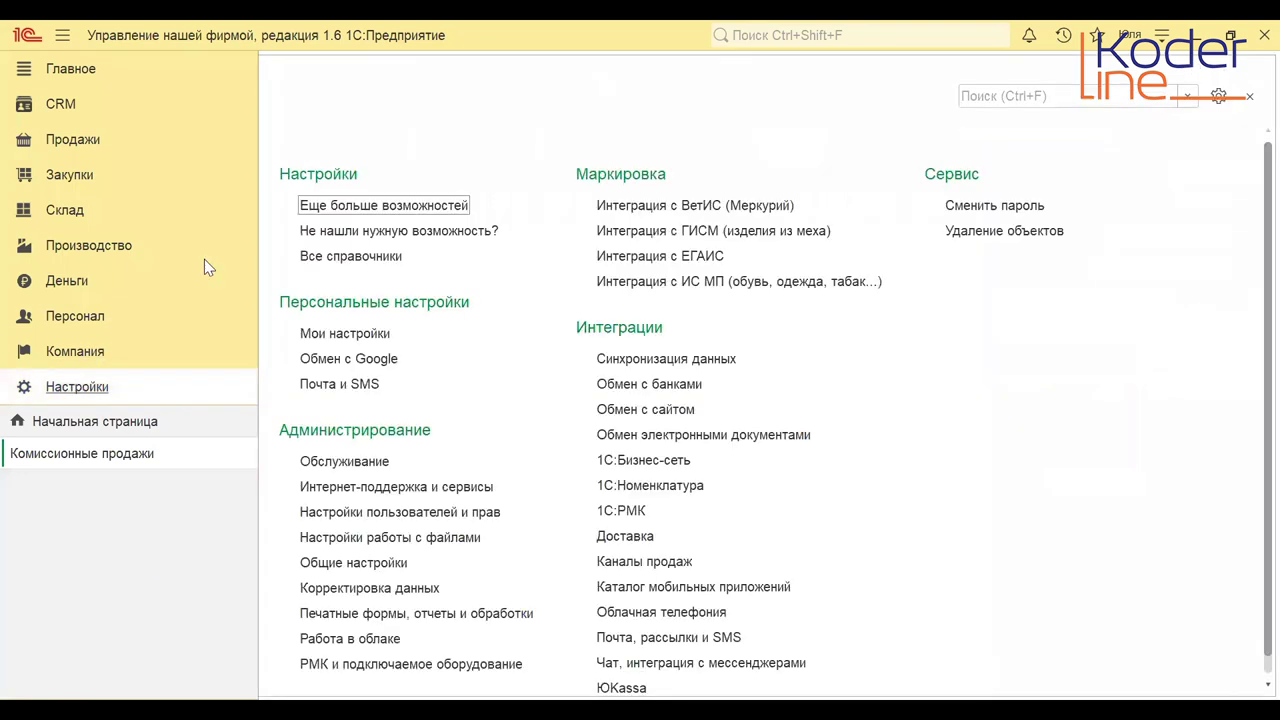
pyautogui.click(348, 257)
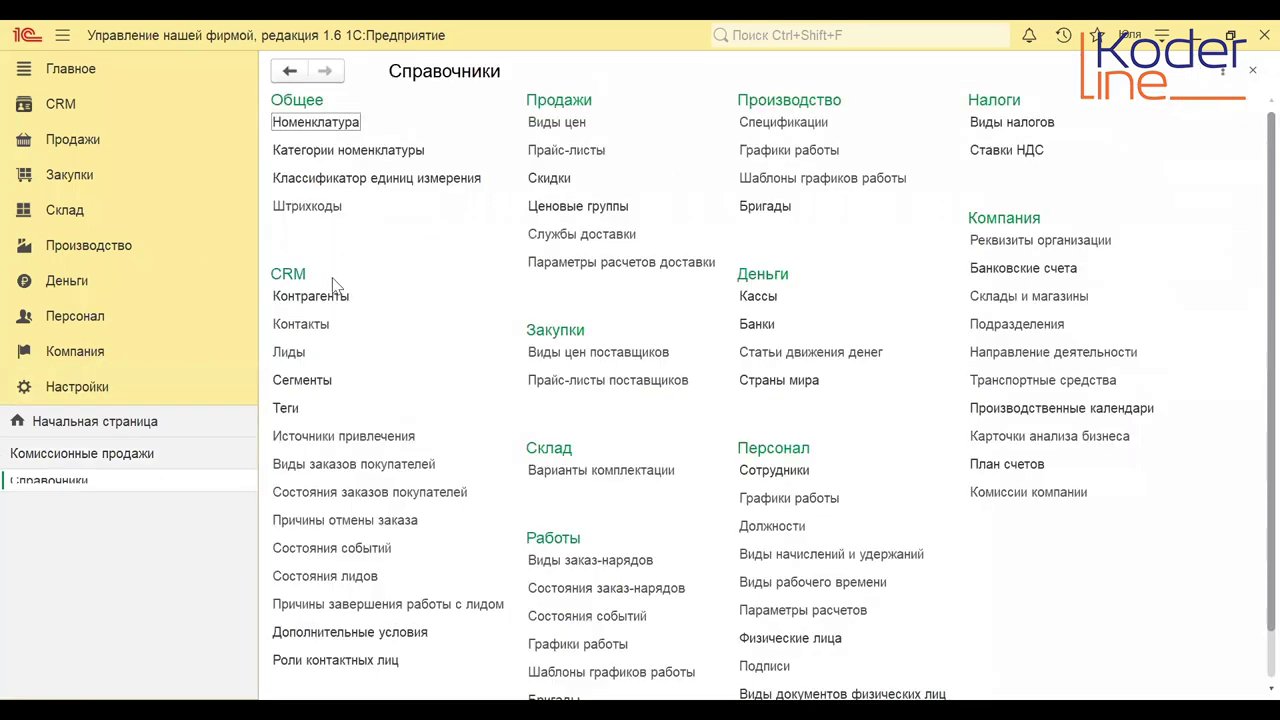
pyautogui.click(301, 324)
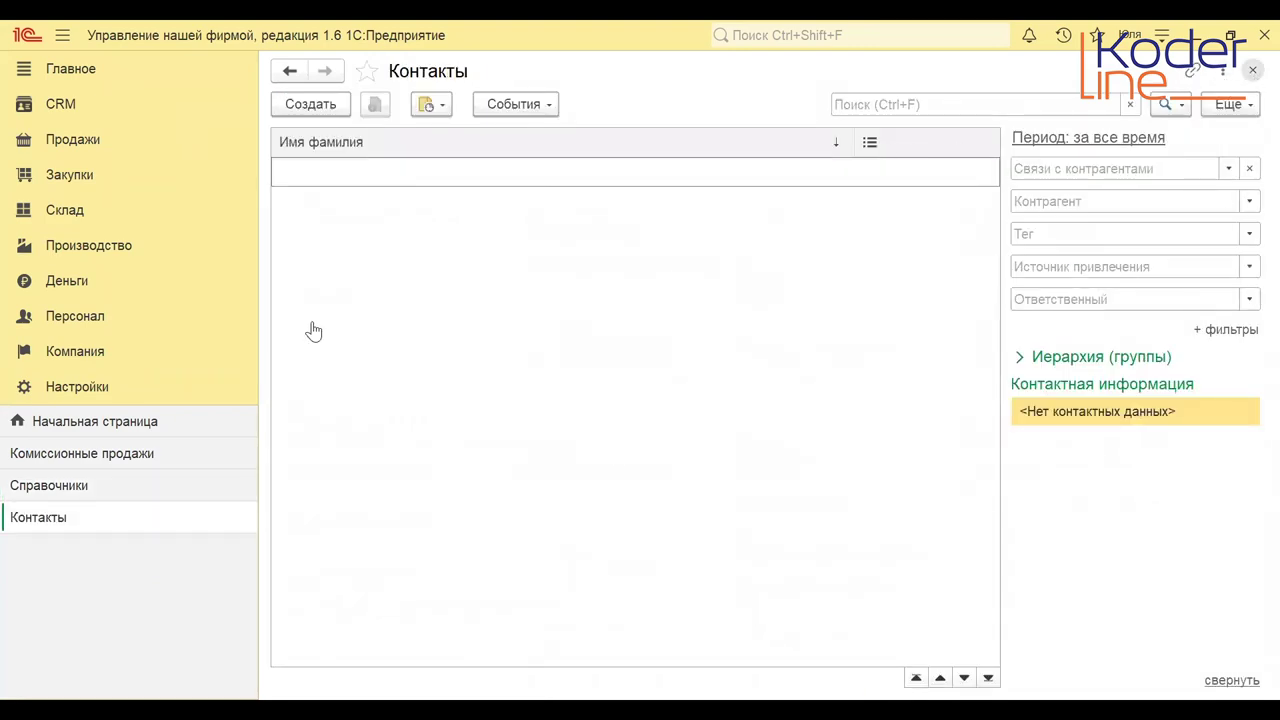
pyautogui.press('Escape')
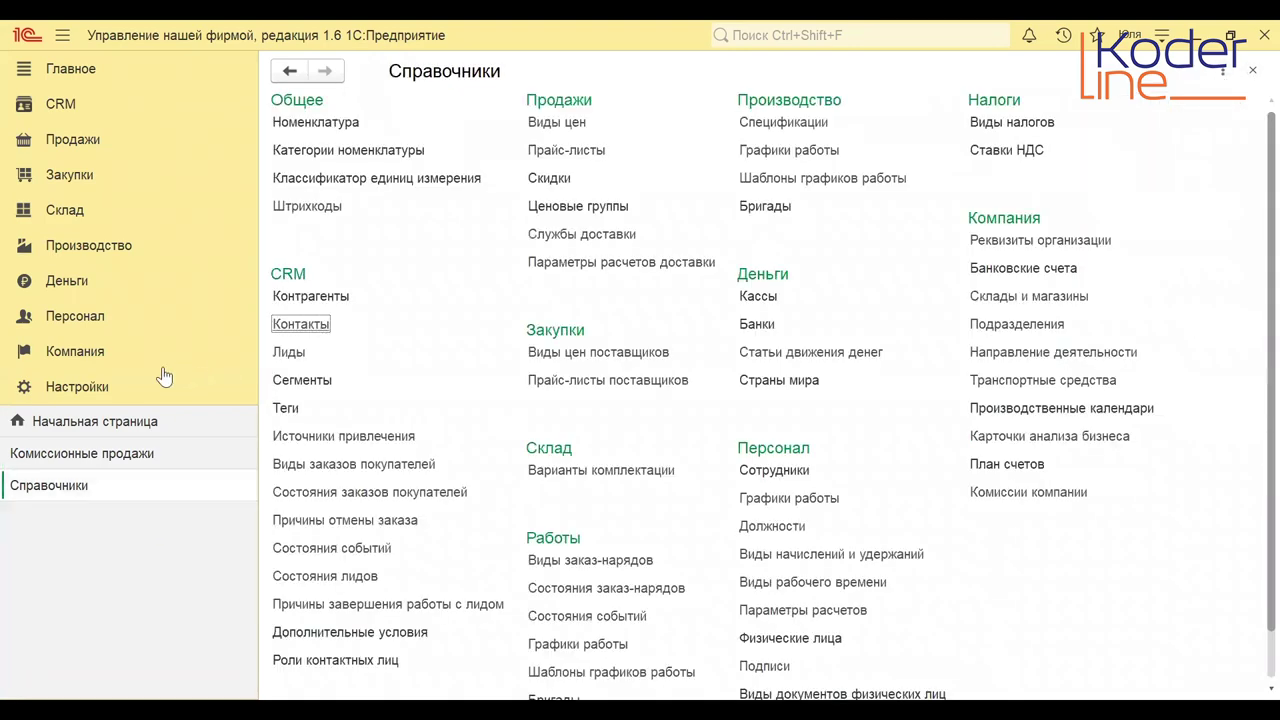
pyautogui.click(312, 299)
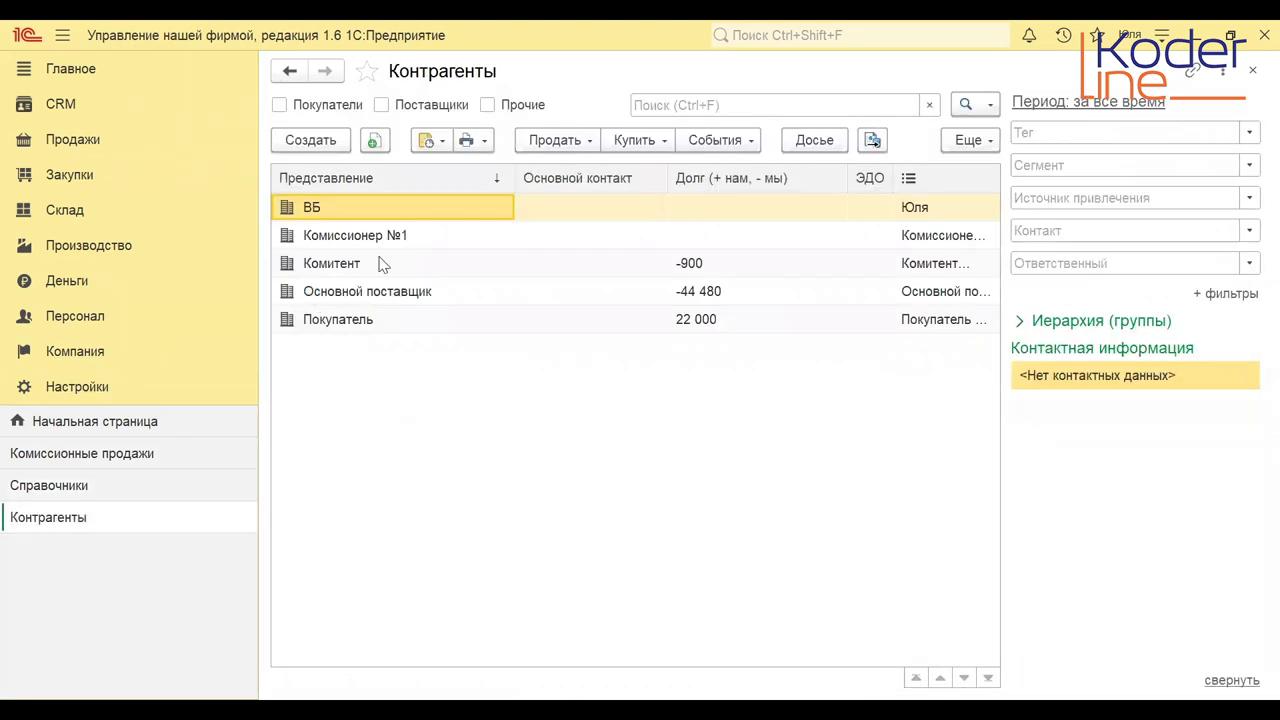
# Open the ВБ counterparty card and examine its settlement analytics settings.
pyautogui.doubleClick(340, 214)
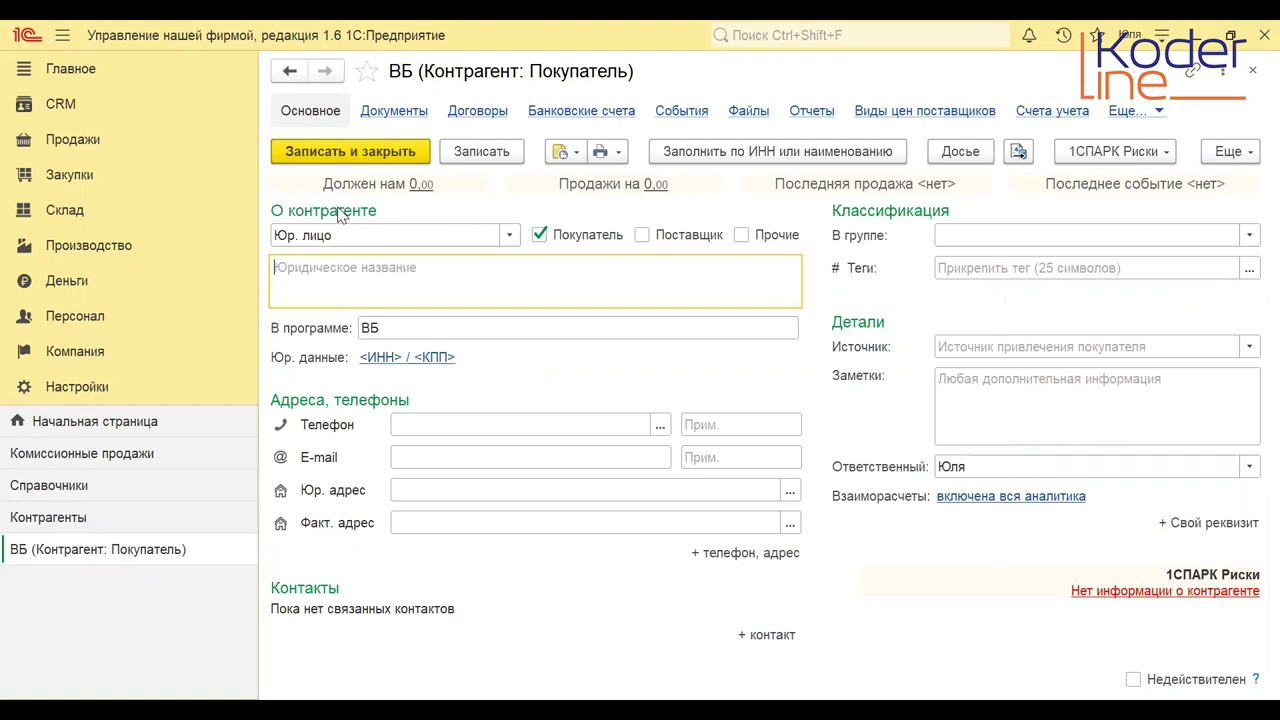
pyautogui.click(990, 497)
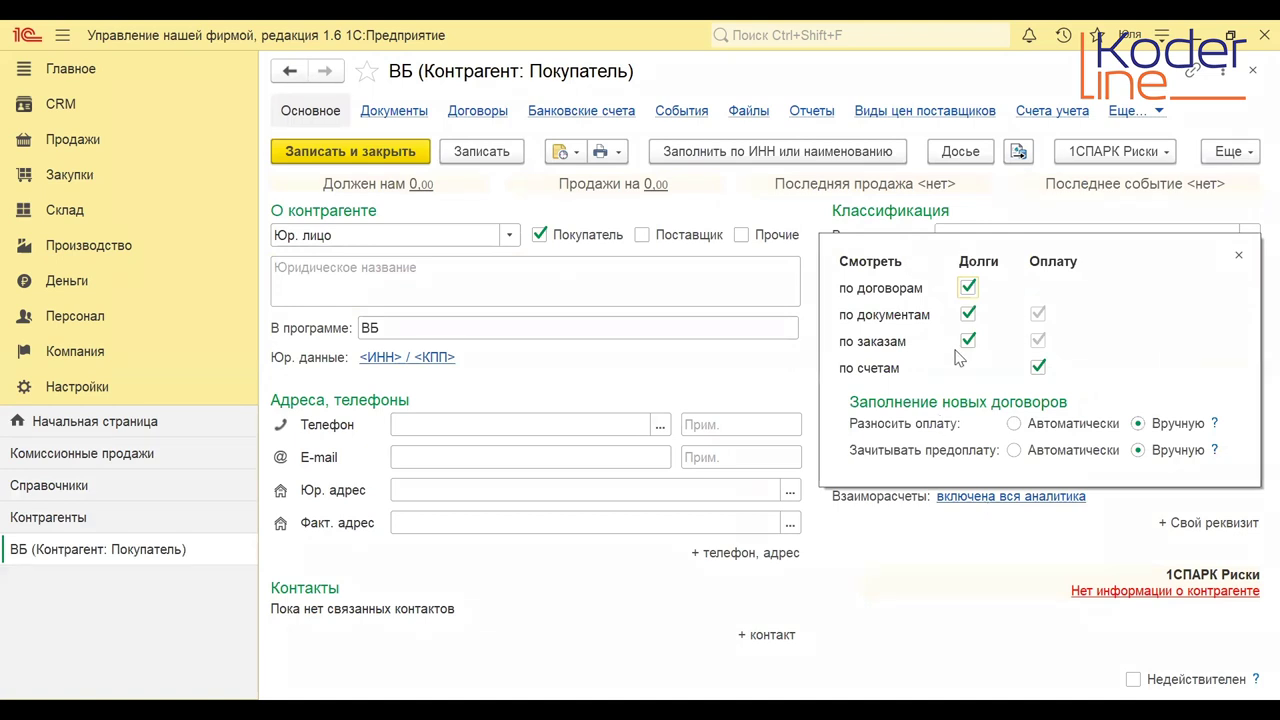
pyautogui.click(1238, 258)
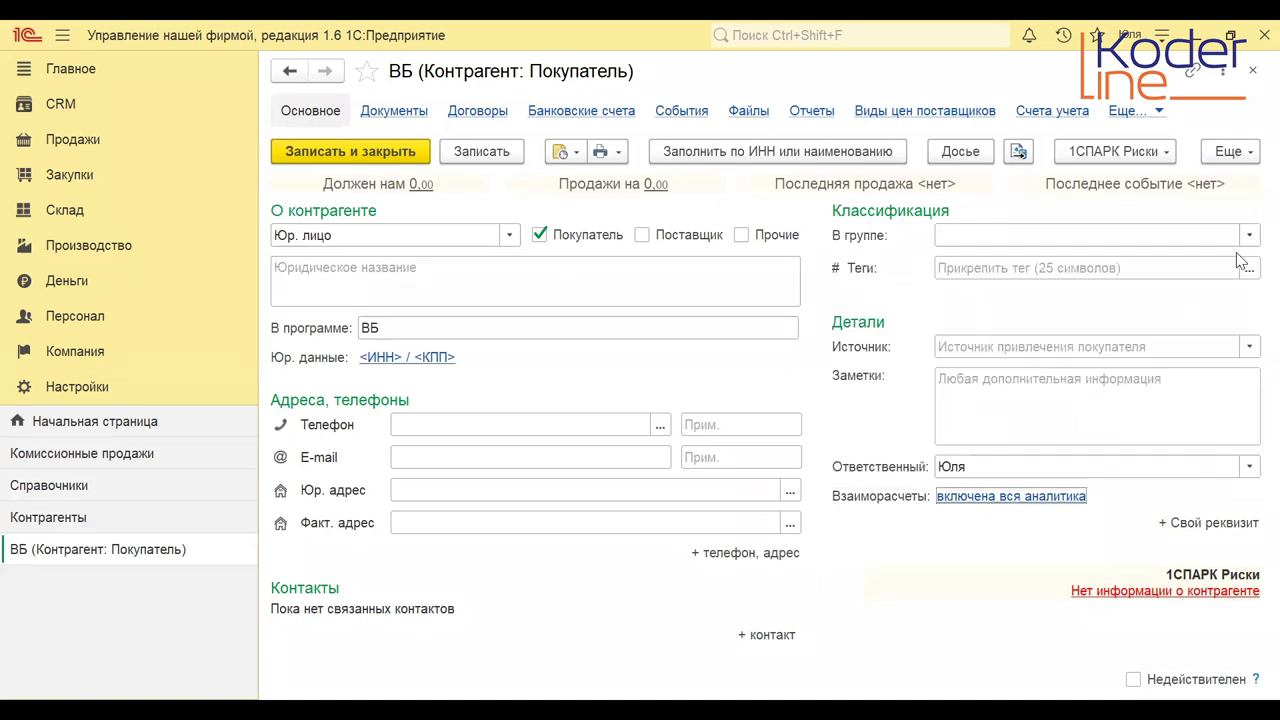
# Open the Основной договор ком contract among the ВБ contracts and check its contract type.
pyautogui.click(478, 112)
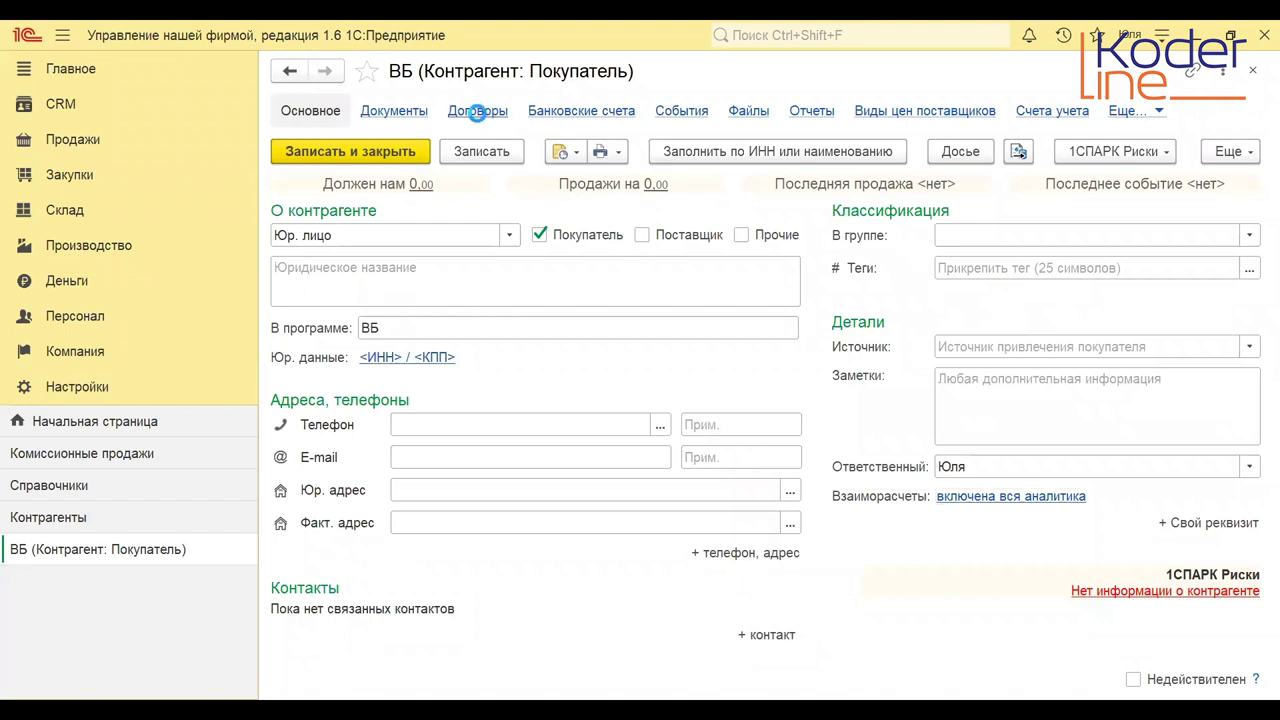
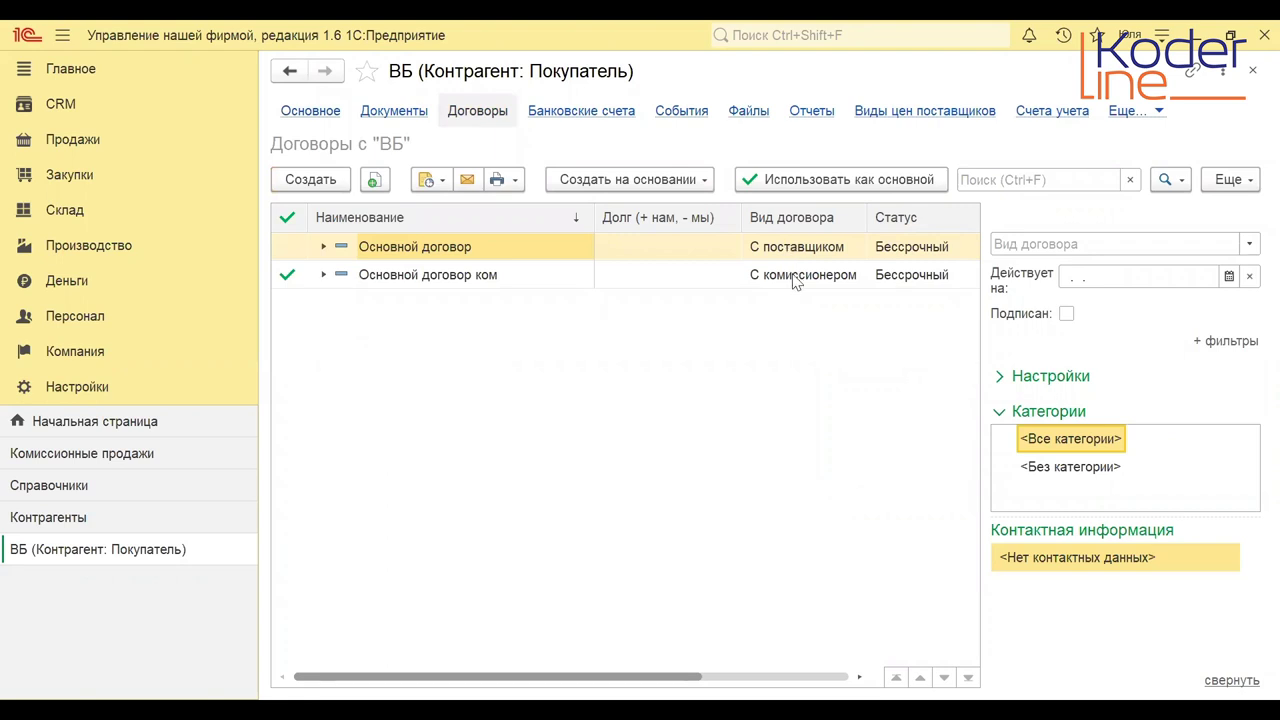
pyautogui.doubleClick(796, 278)
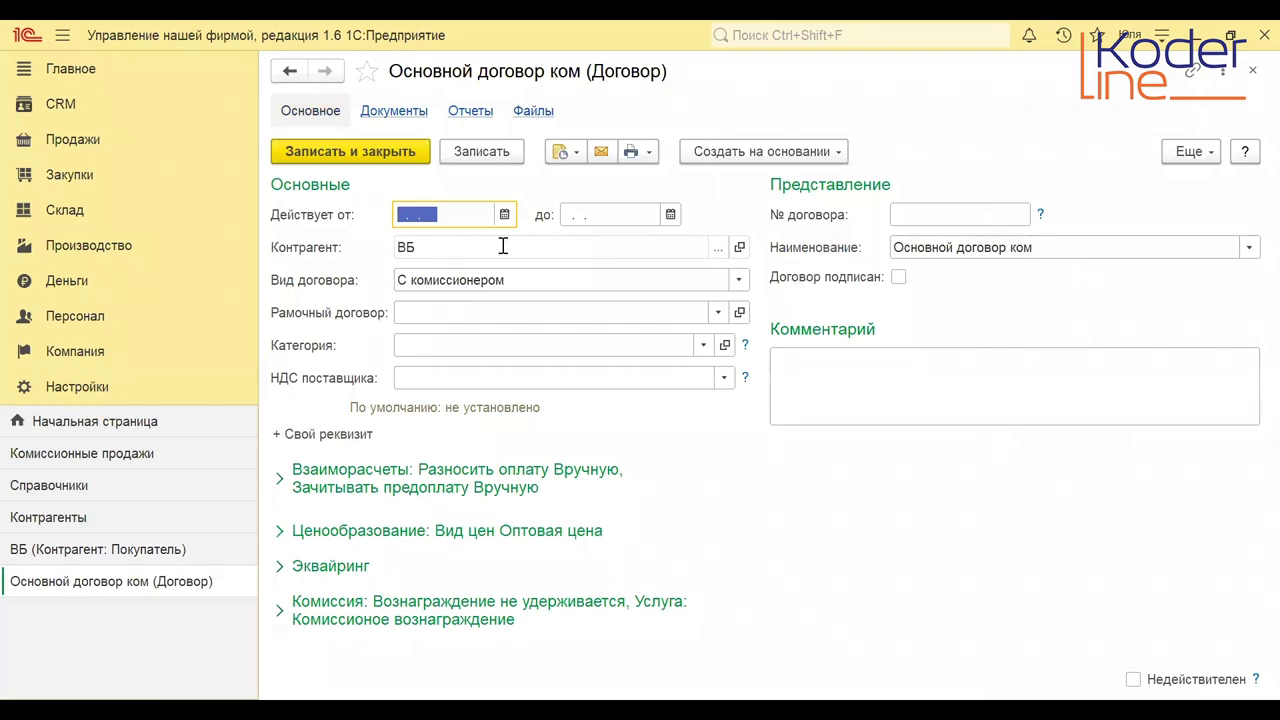
pyautogui.click(595, 279)
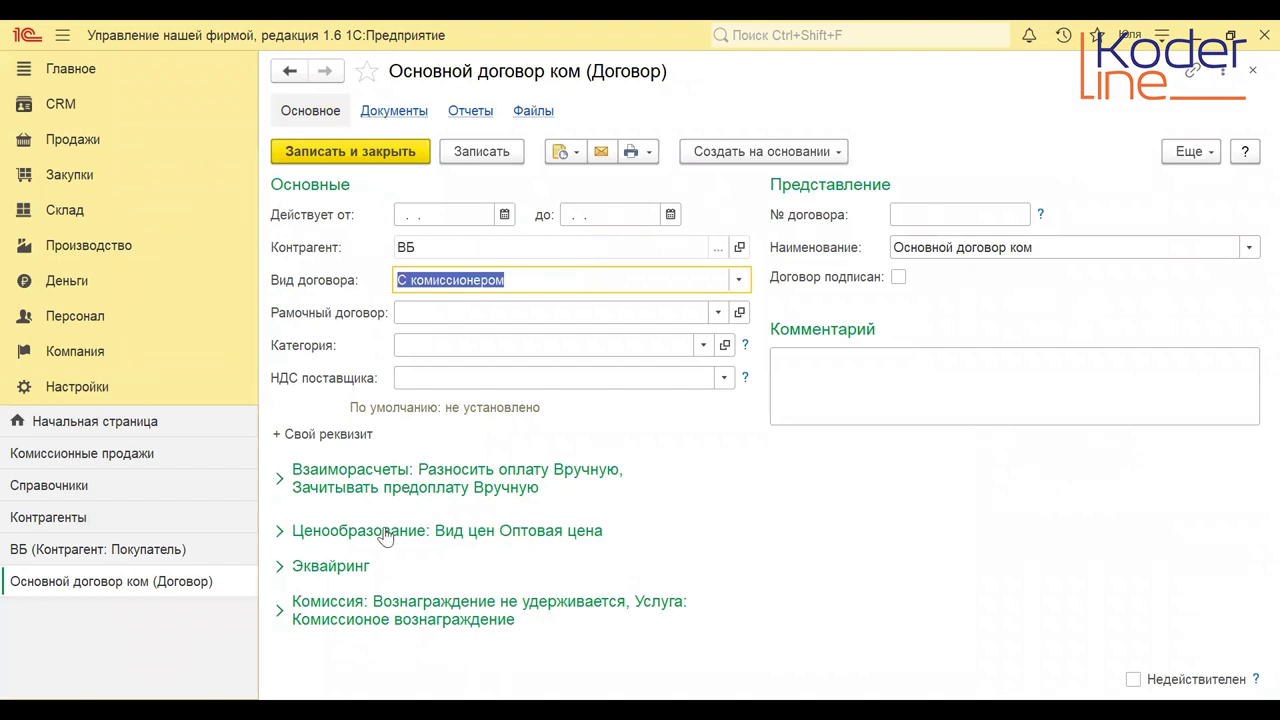
# Examine the price type in the contract's Ценообразование section and collapse the section.
pyautogui.click(280, 531)
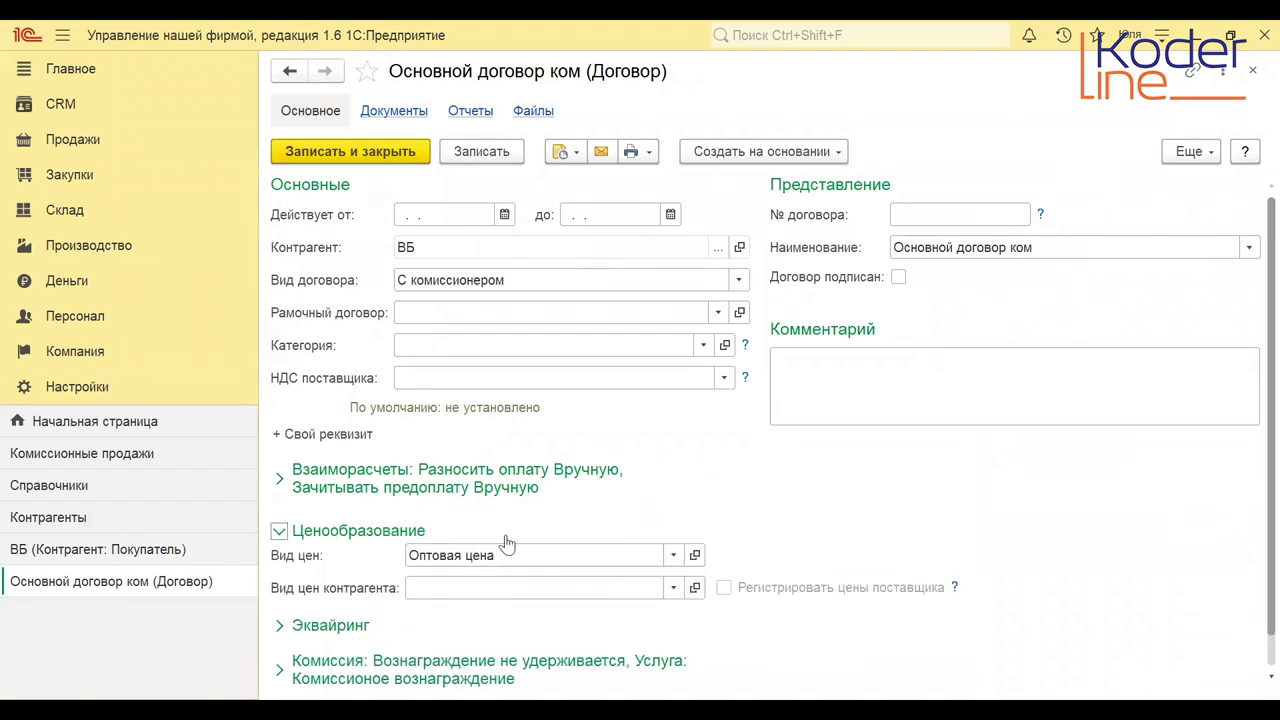
pyautogui.moveTo(515, 549)
pyautogui.scroll(-1, 1252, 665)
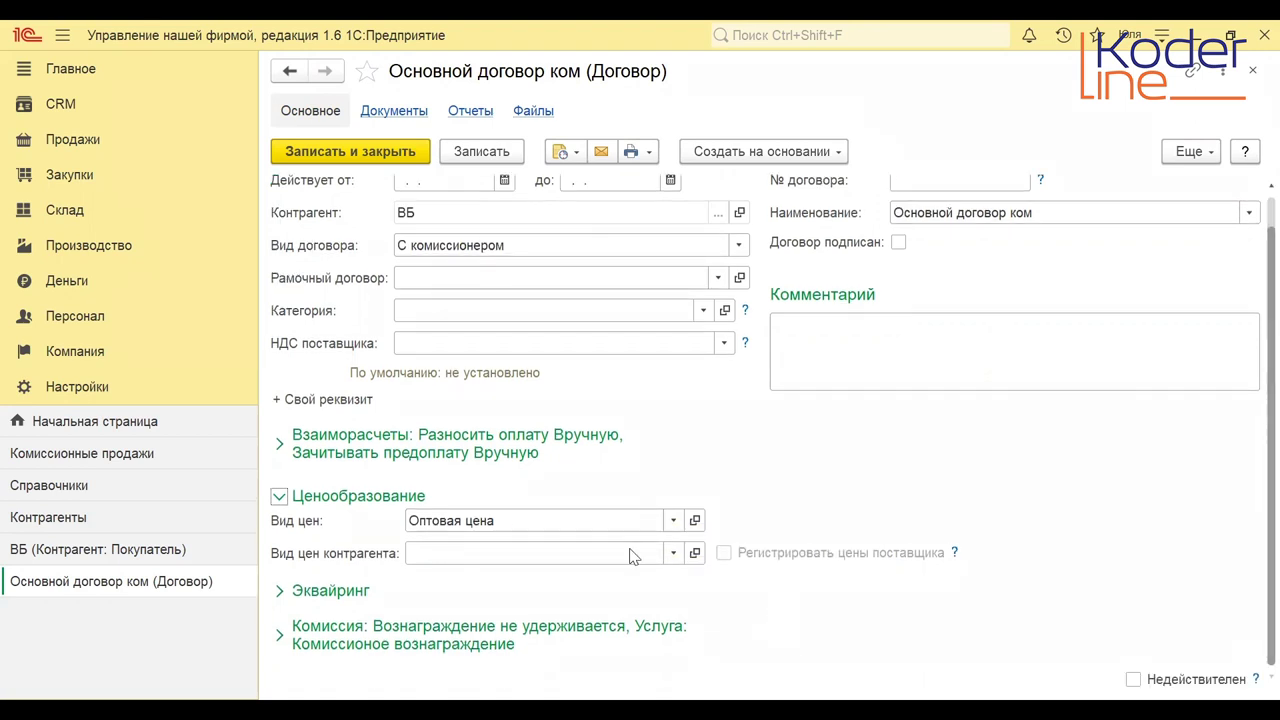
pyautogui.click(278, 500)
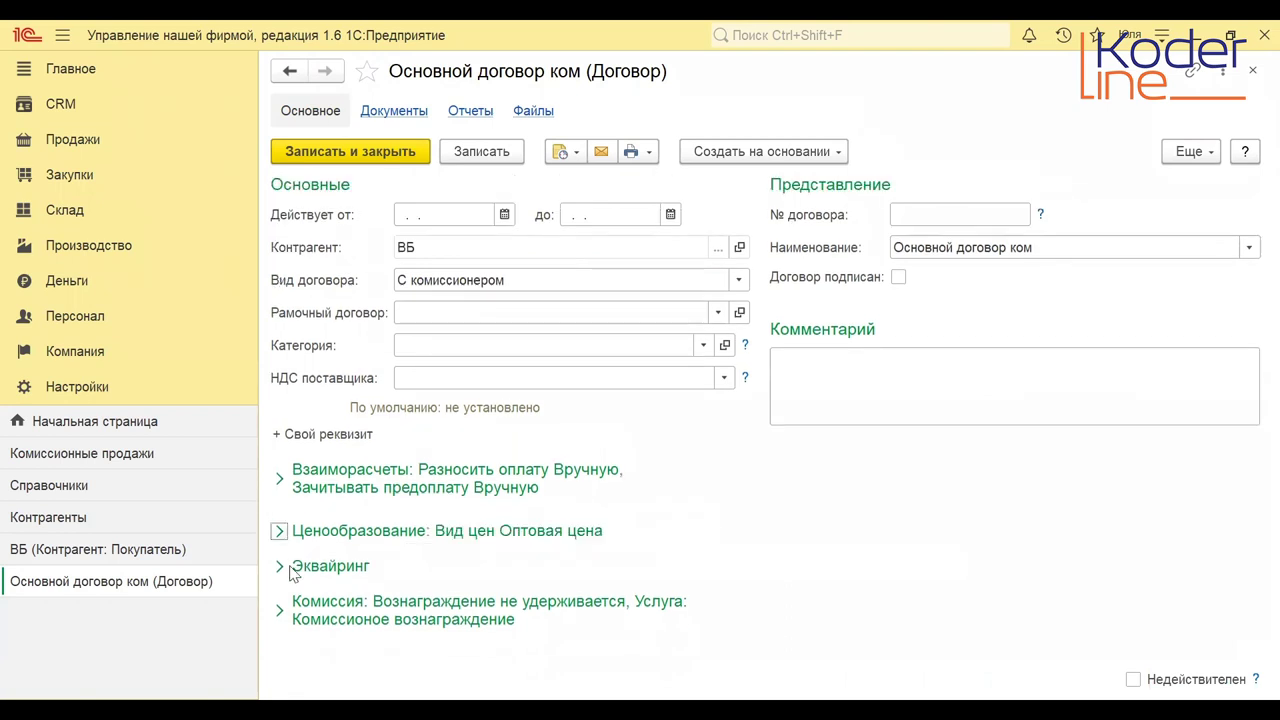
# Examine the contract's Комиссия section, enabling Удержать комиссионное вознаграждение to view its related fields and disabling it again.
pyautogui.click(278, 615)
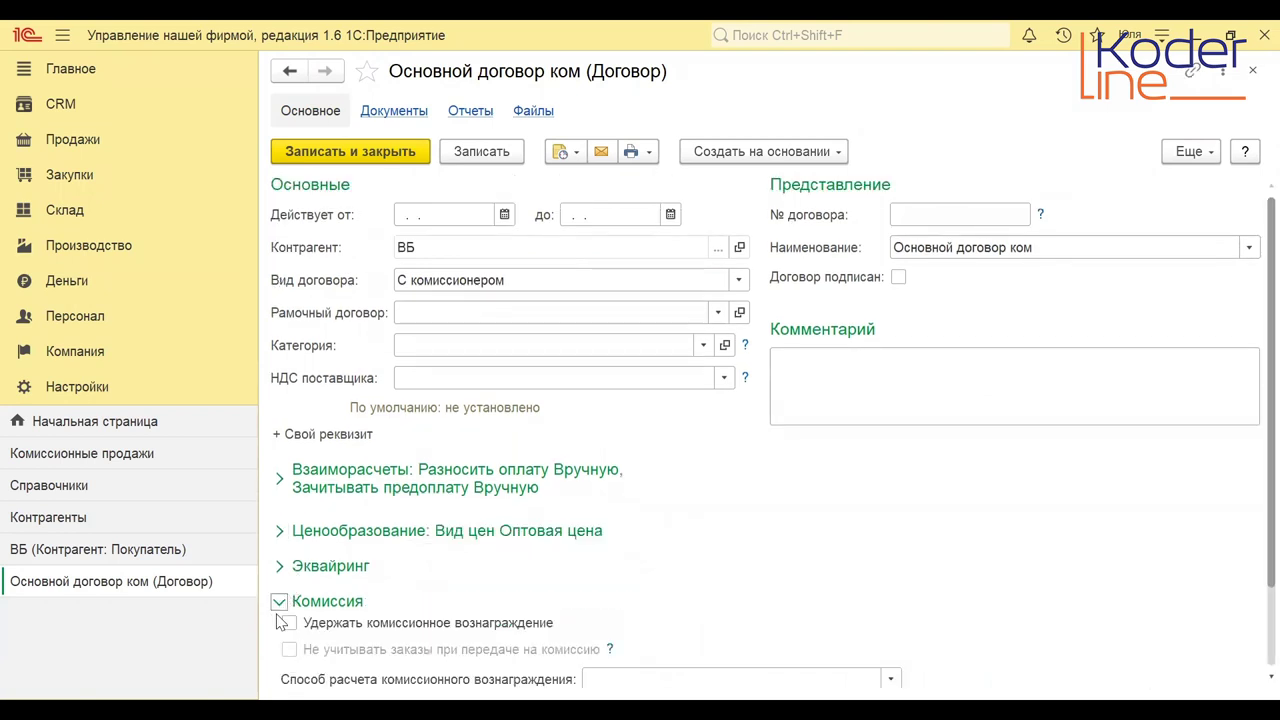
pyautogui.scroll(-2, 1248, 655)
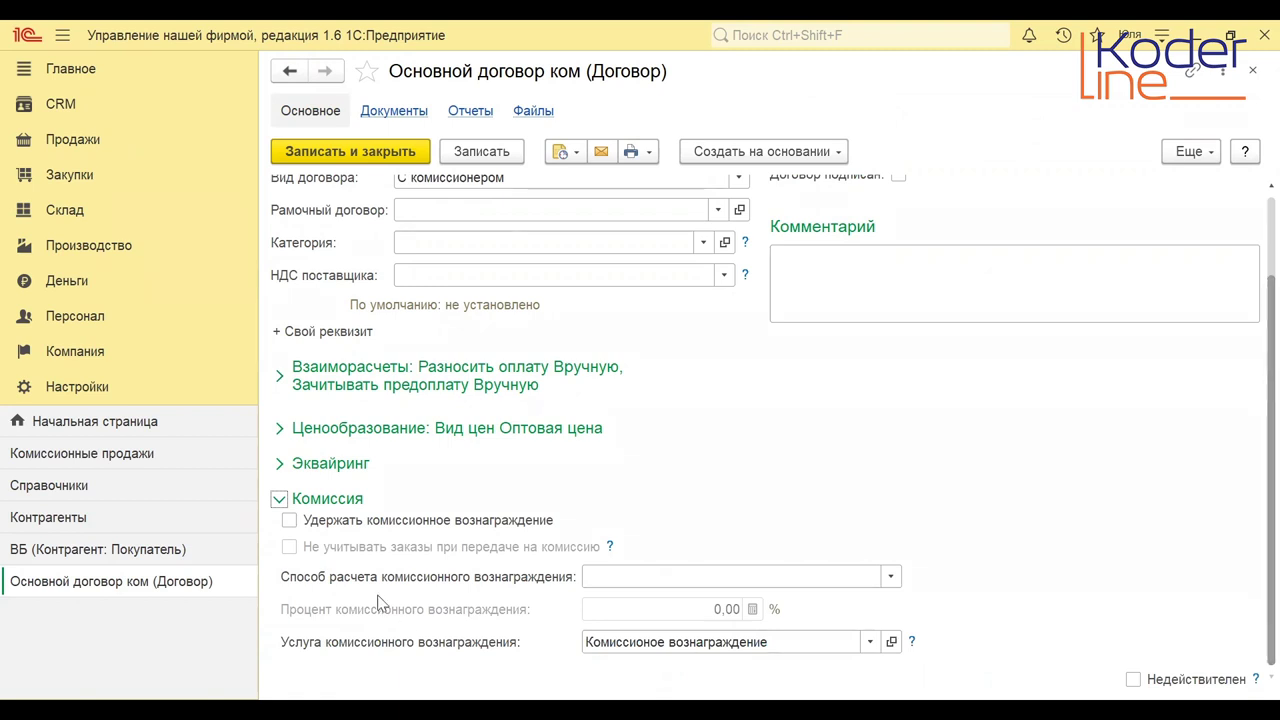
pyautogui.click(289, 521)
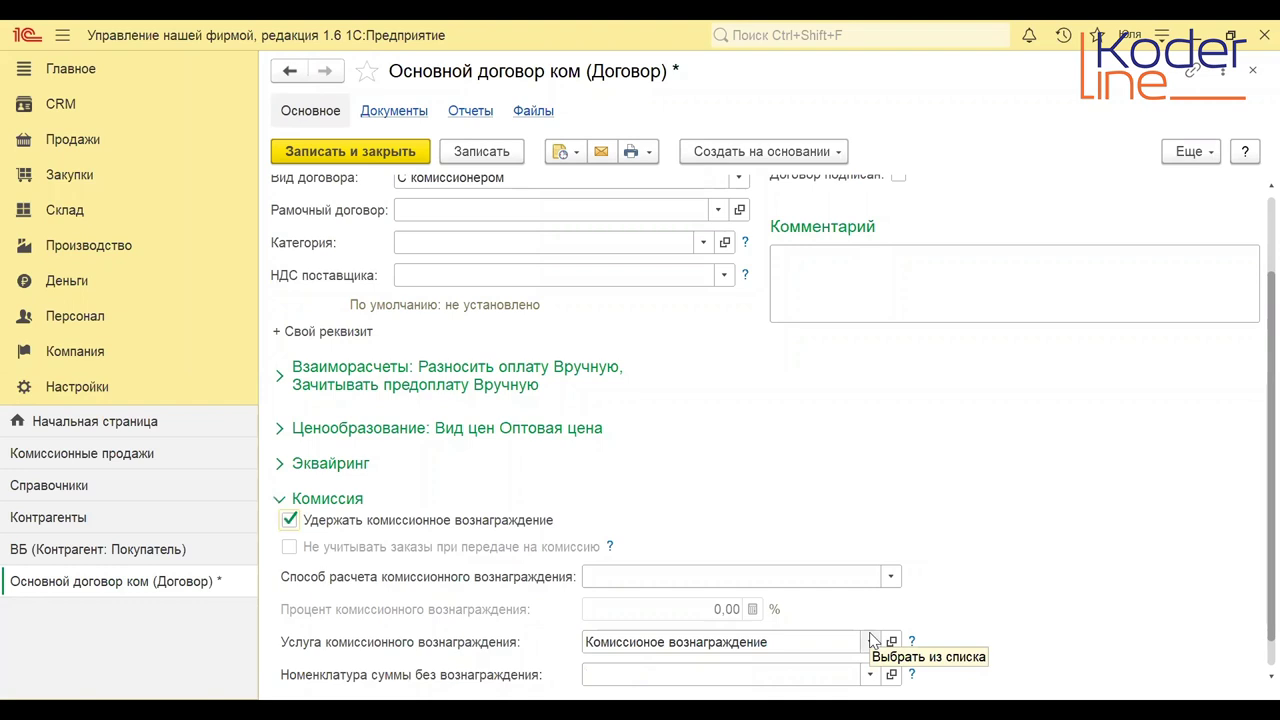
pyautogui.click(289, 520)
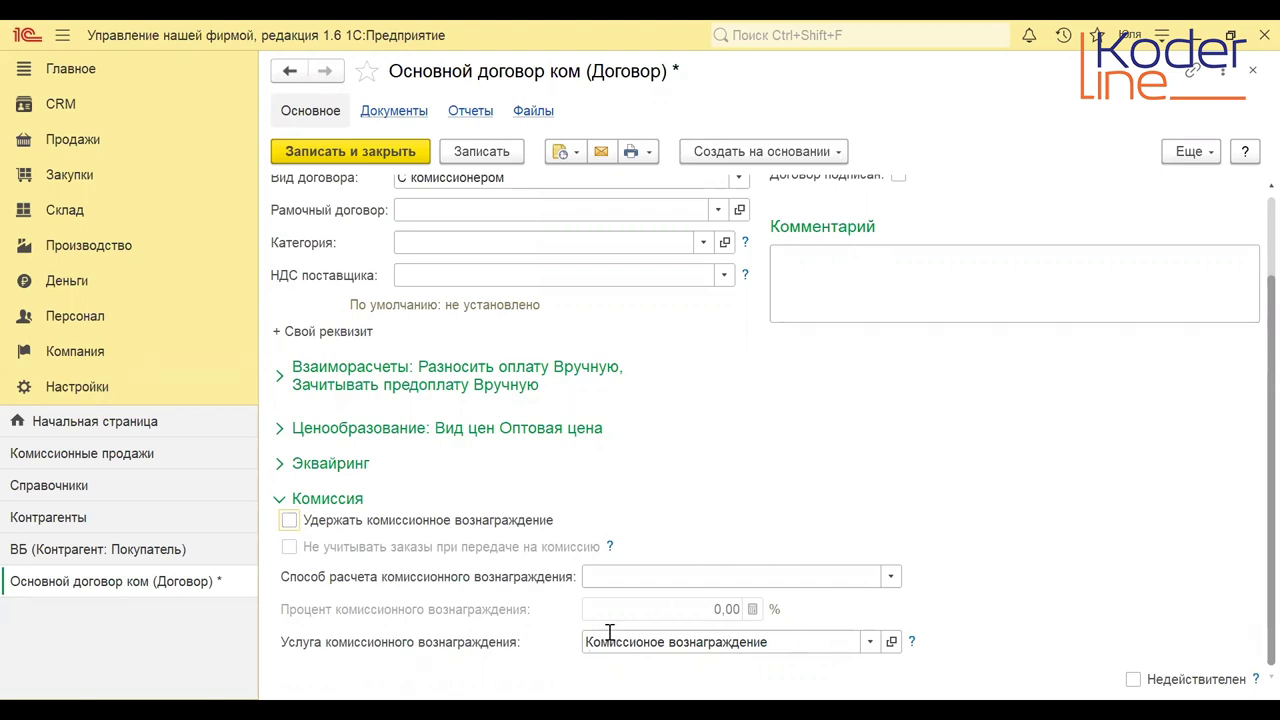
# Close the contract without saving its changes, and close the counterparty and directory pages to return to Комиссионные продажи.
pyautogui.click(1251, 72)
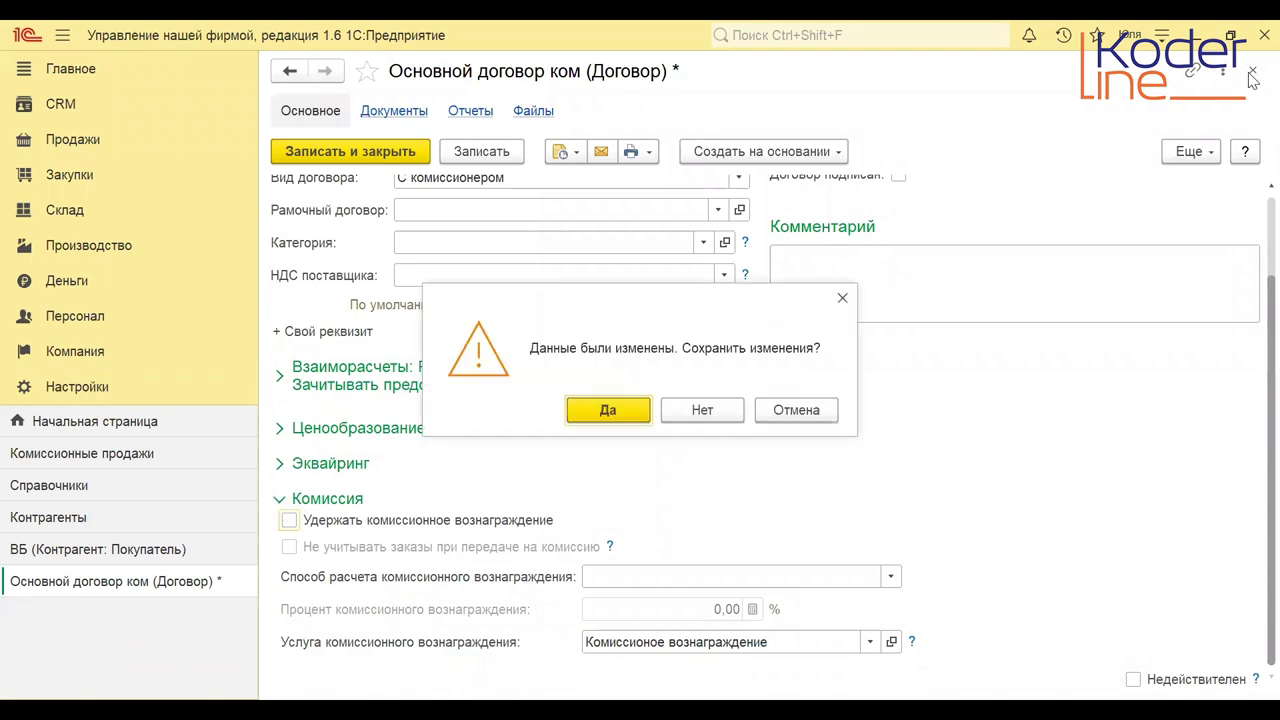
pyautogui.click(704, 413)
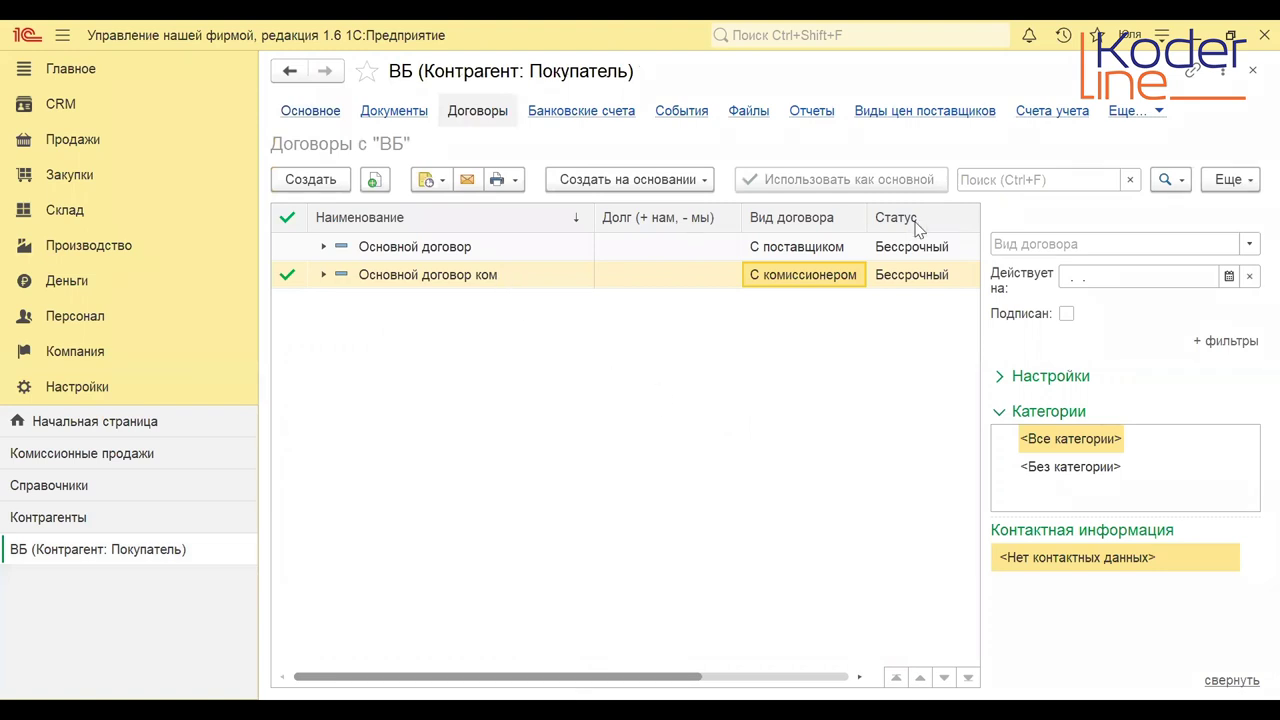
pyautogui.click(1251, 71)
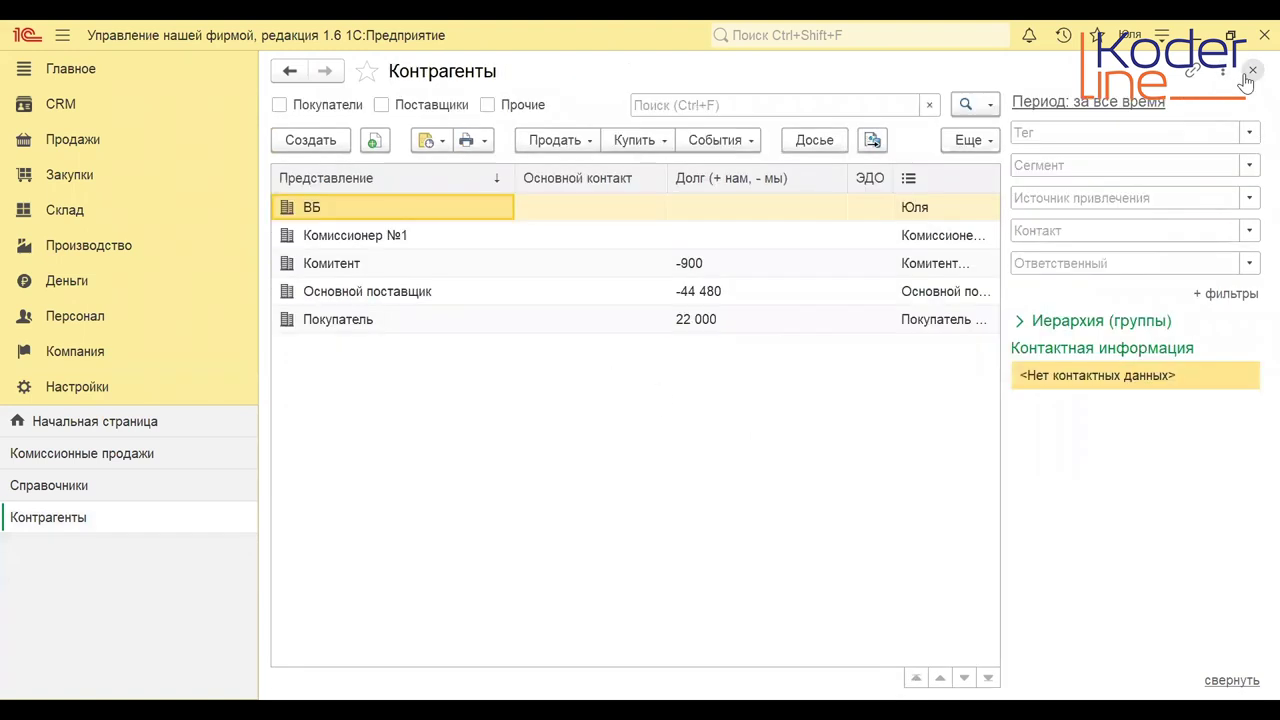
pyautogui.click(1248, 72)
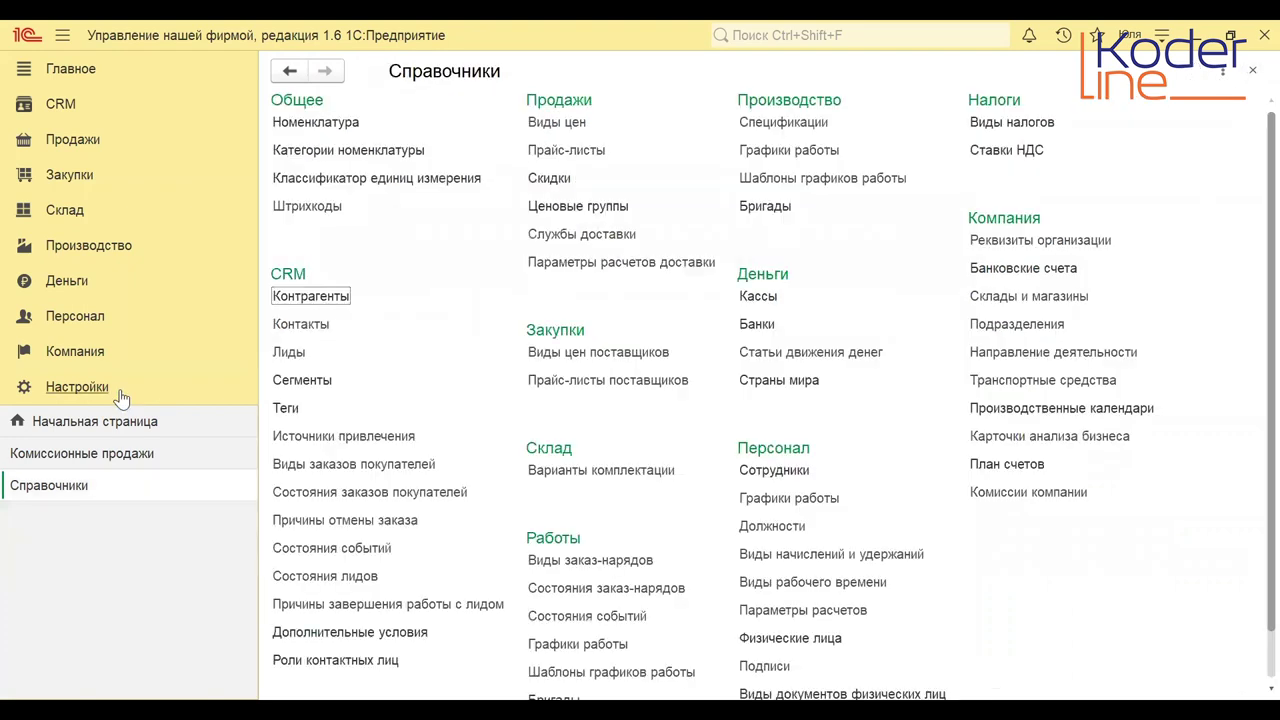
pyautogui.click(1251, 74)
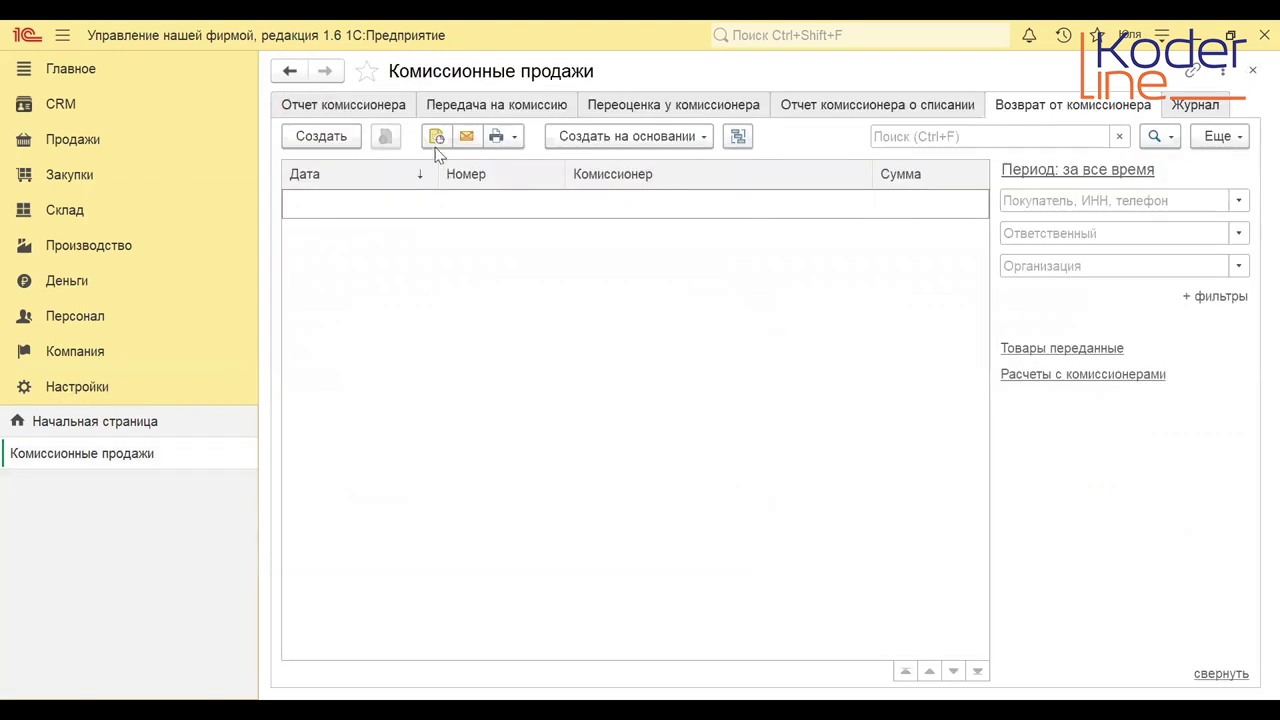
# Create a Расходная накладная for the Передача на комиссию operation with ВБ as the buyer.
pyautogui.click(322, 137)
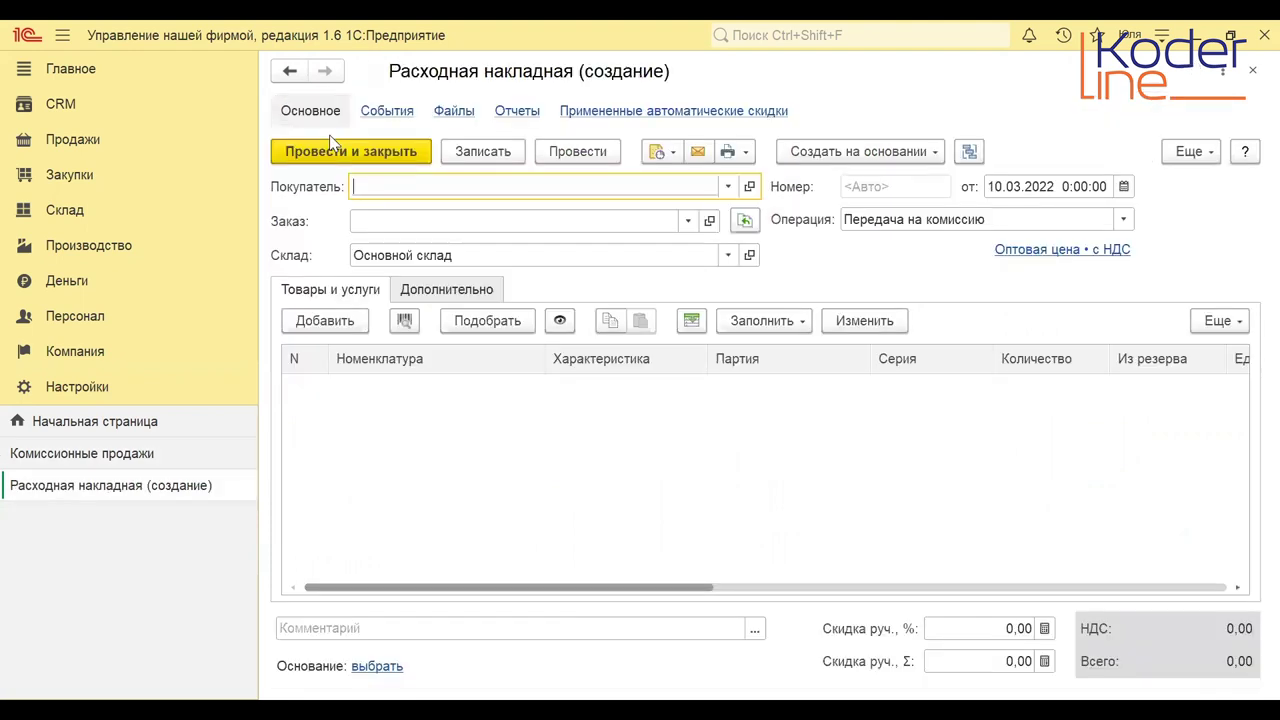
pyautogui.click(726, 186)
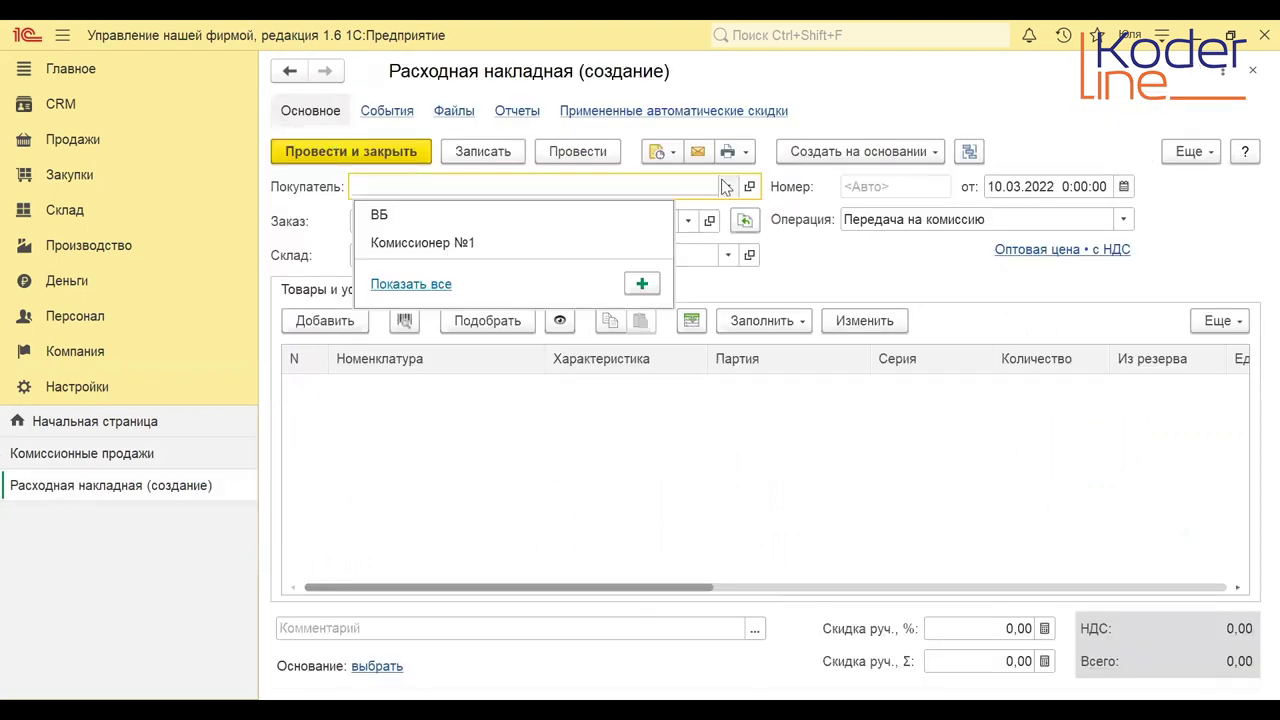
pyautogui.click(480, 215)
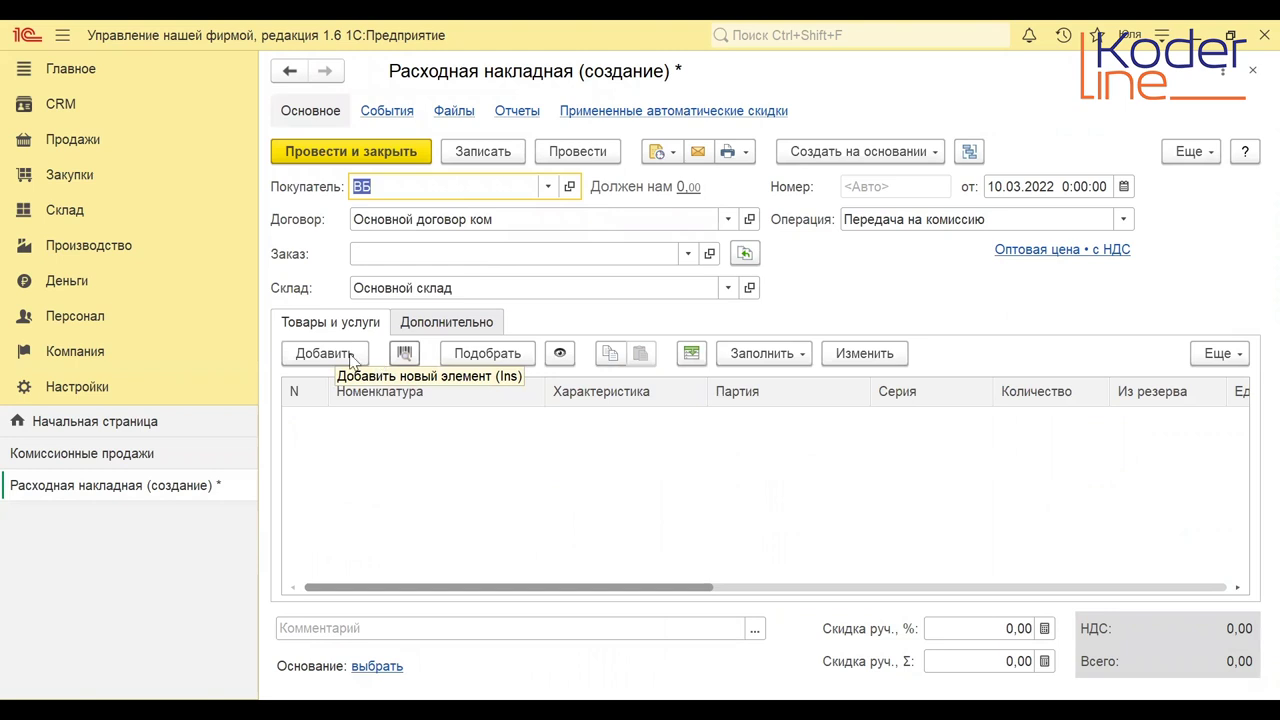
# View the options for filling the goods table and loading data from Excel, and close the import dialog.
pyautogui.click(760, 354)
pyautogui.click(694, 354)
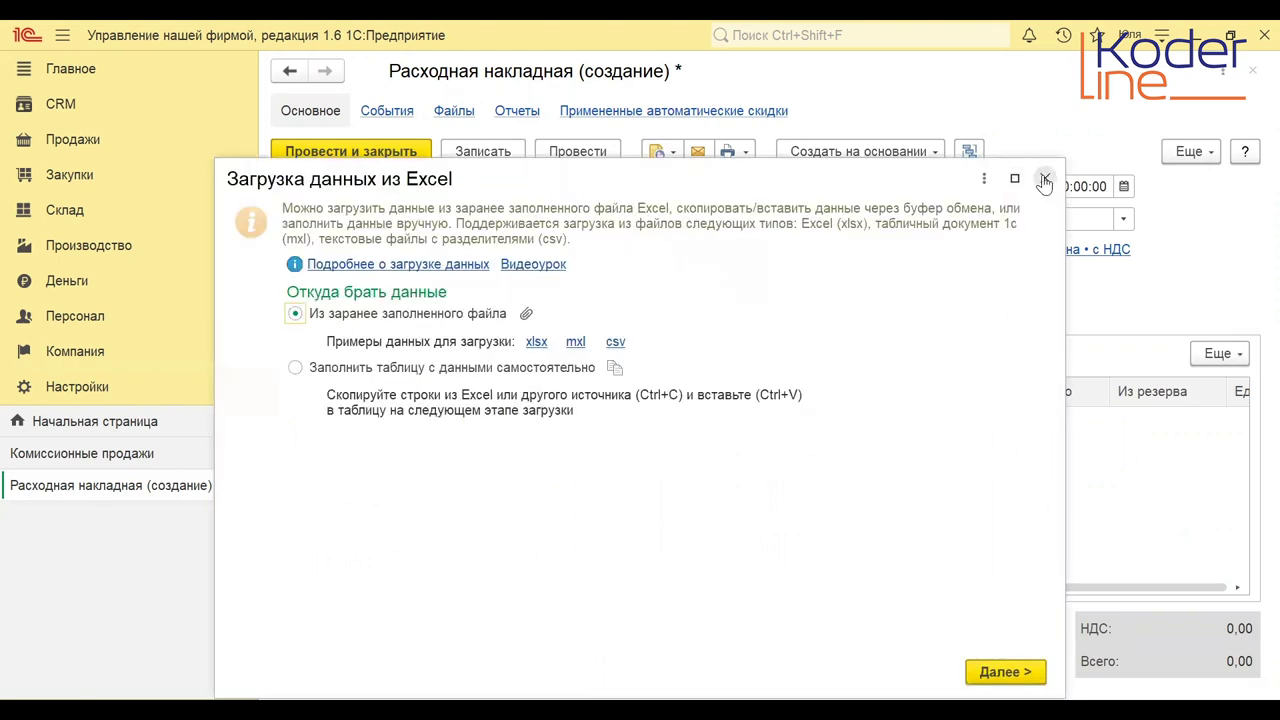
pyautogui.click(1045, 179)
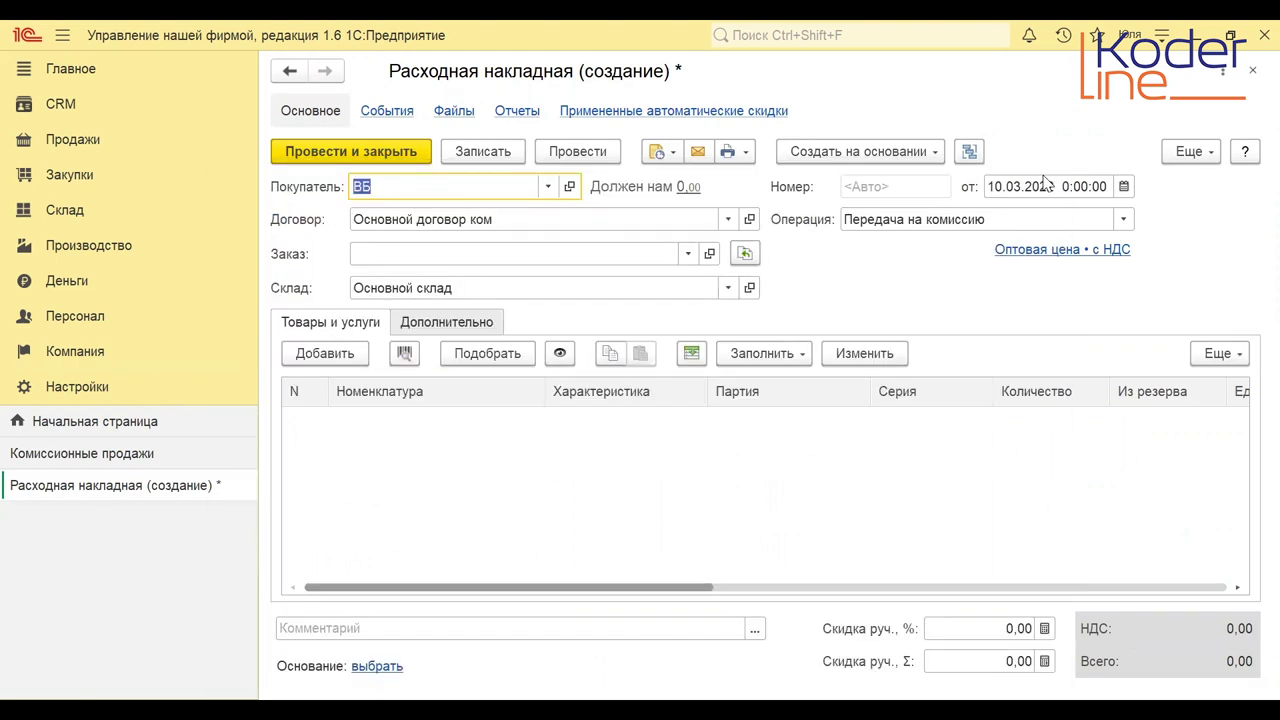
# Add the items Матрас, Одеяло and Подушка to the invoice's goods table.
pyautogui.click(326, 353)
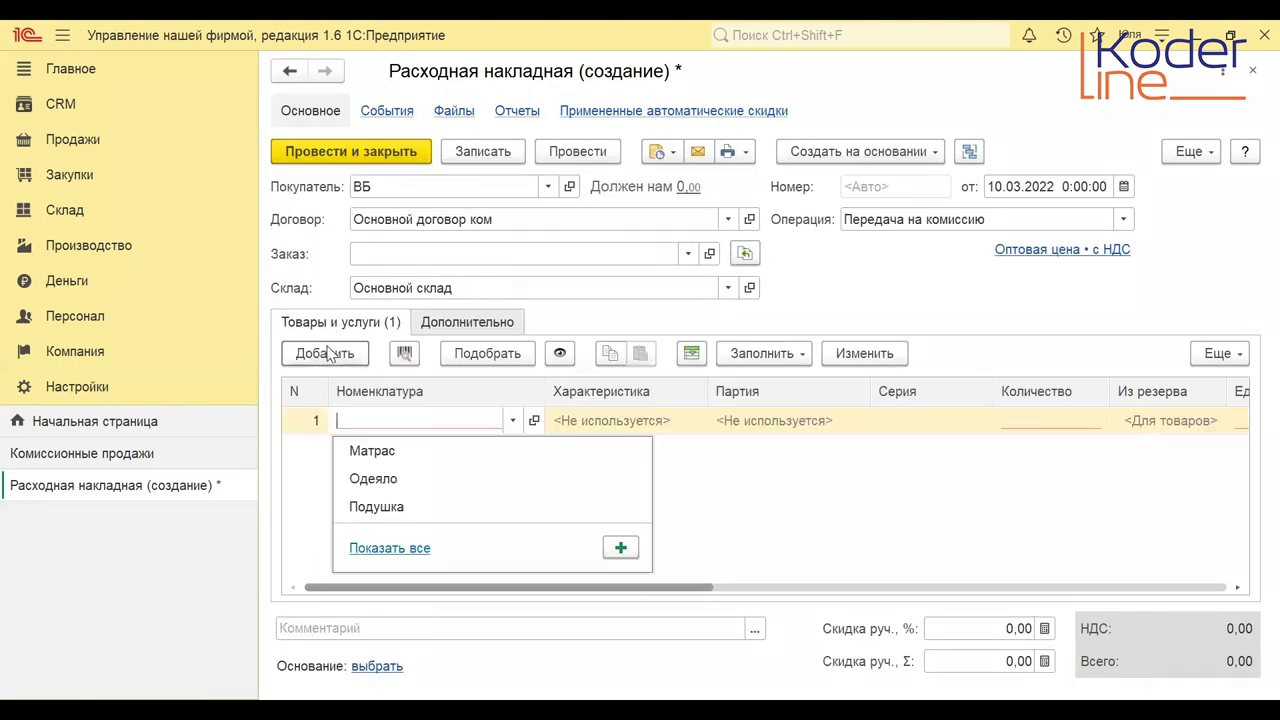
pyautogui.click(377, 450)
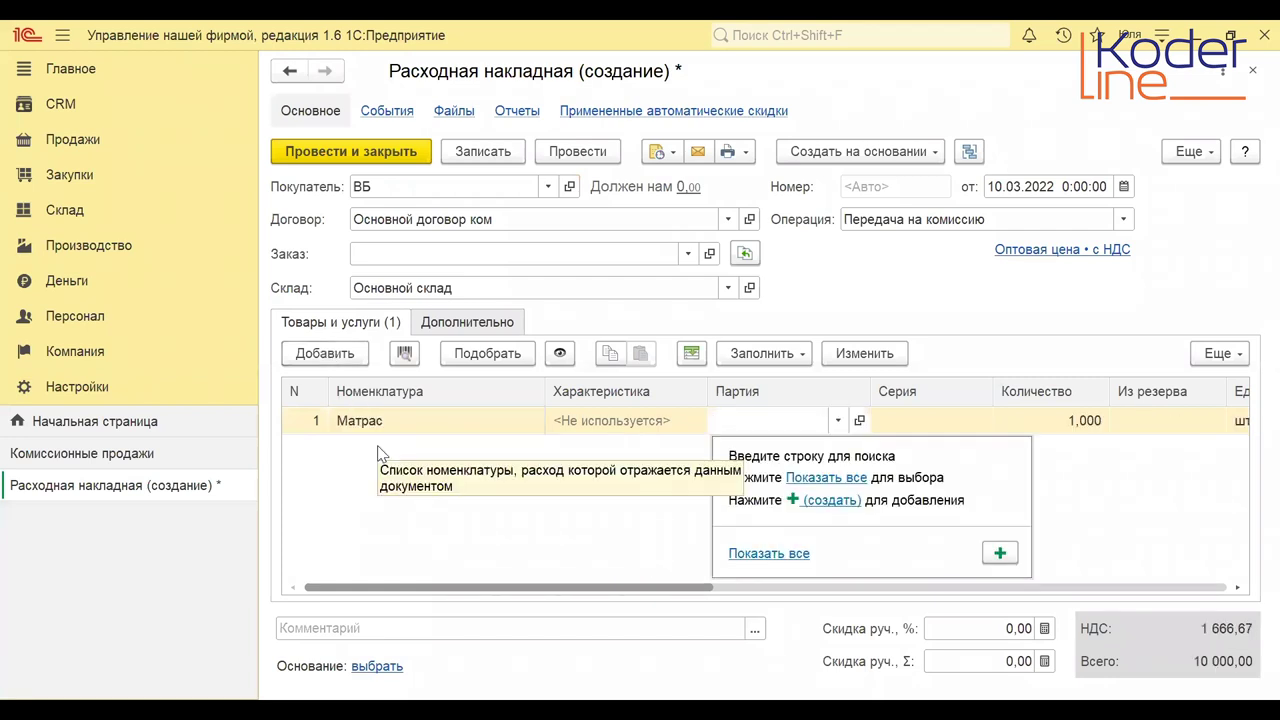
pyautogui.click(338, 355)
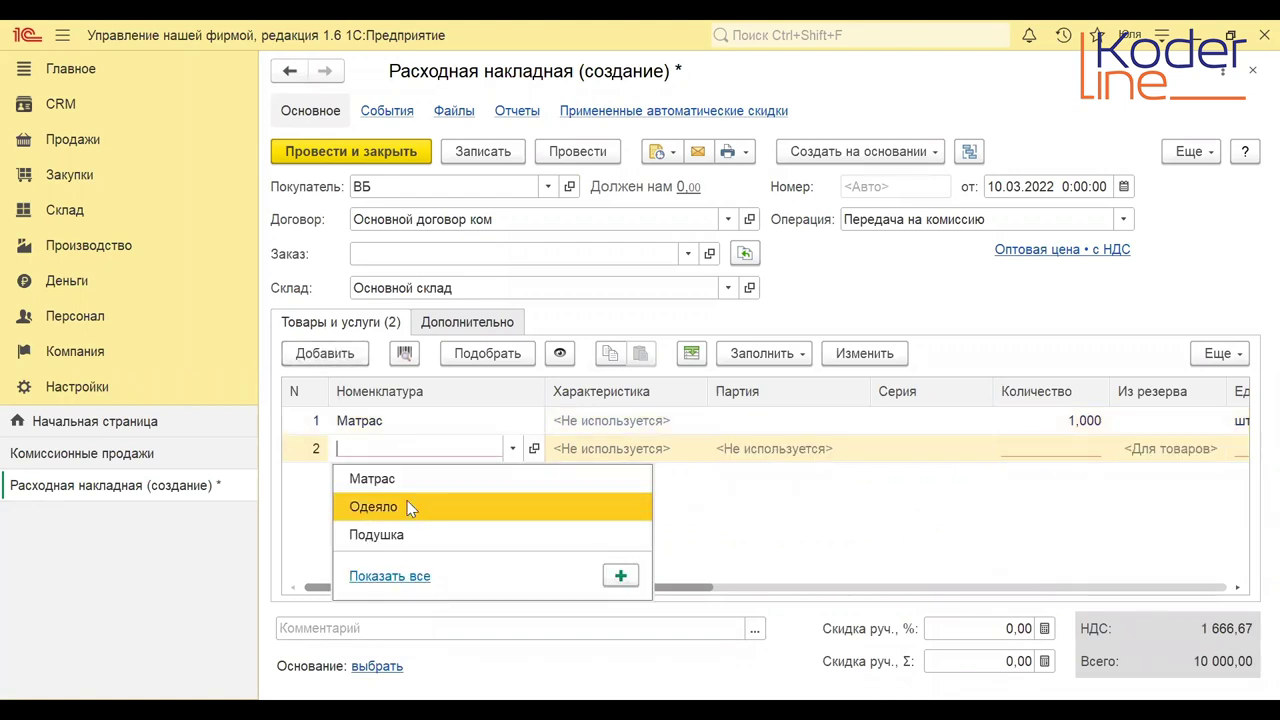
pyautogui.click(410, 508)
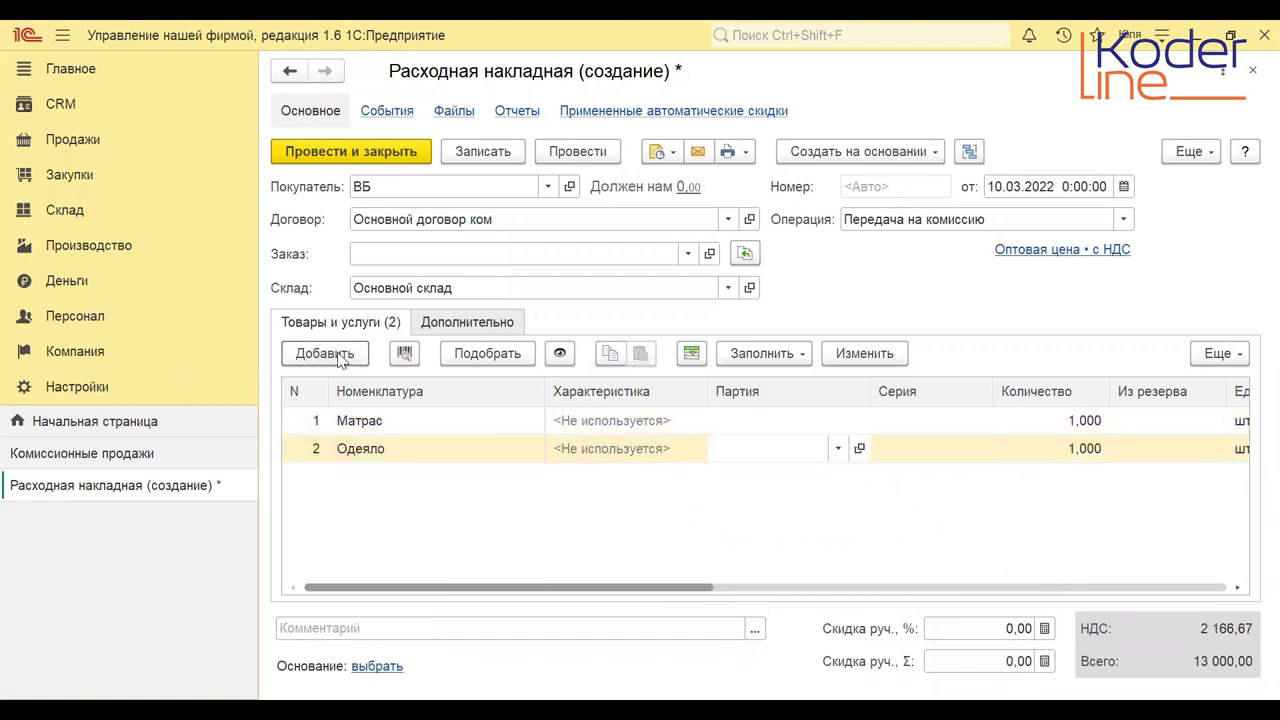
pyautogui.click(339, 355)
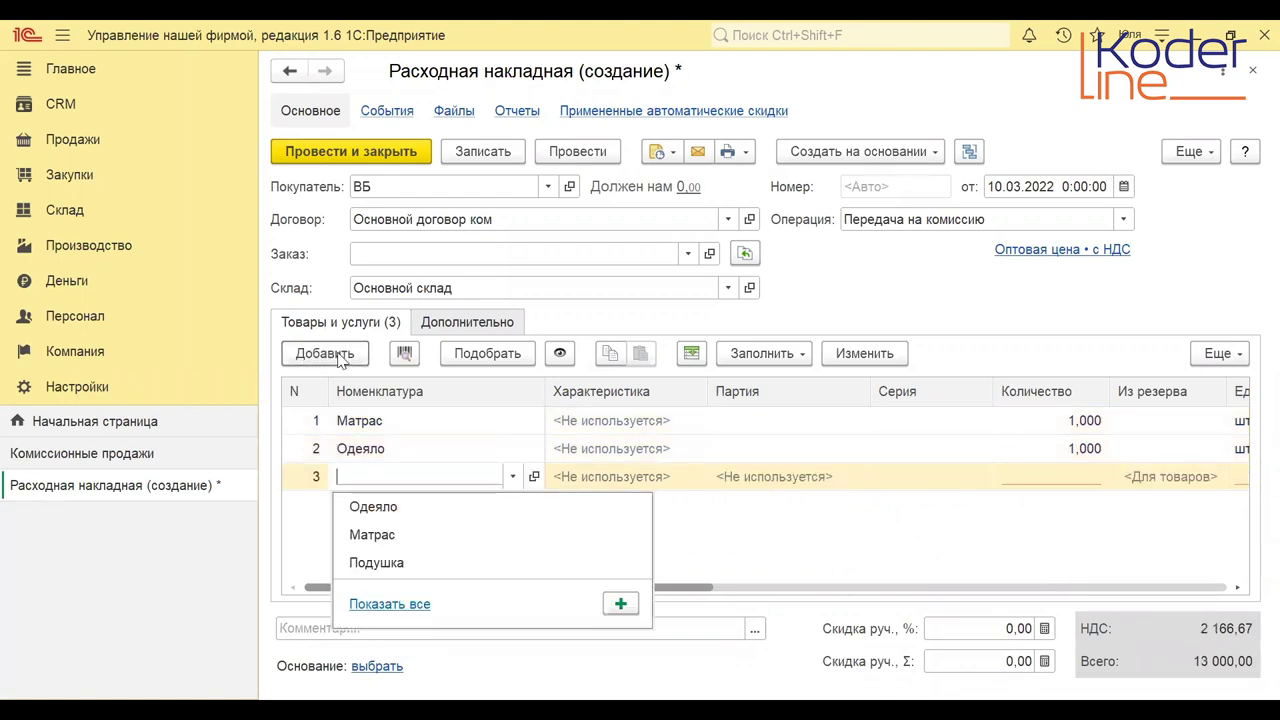
pyautogui.click(381, 565)
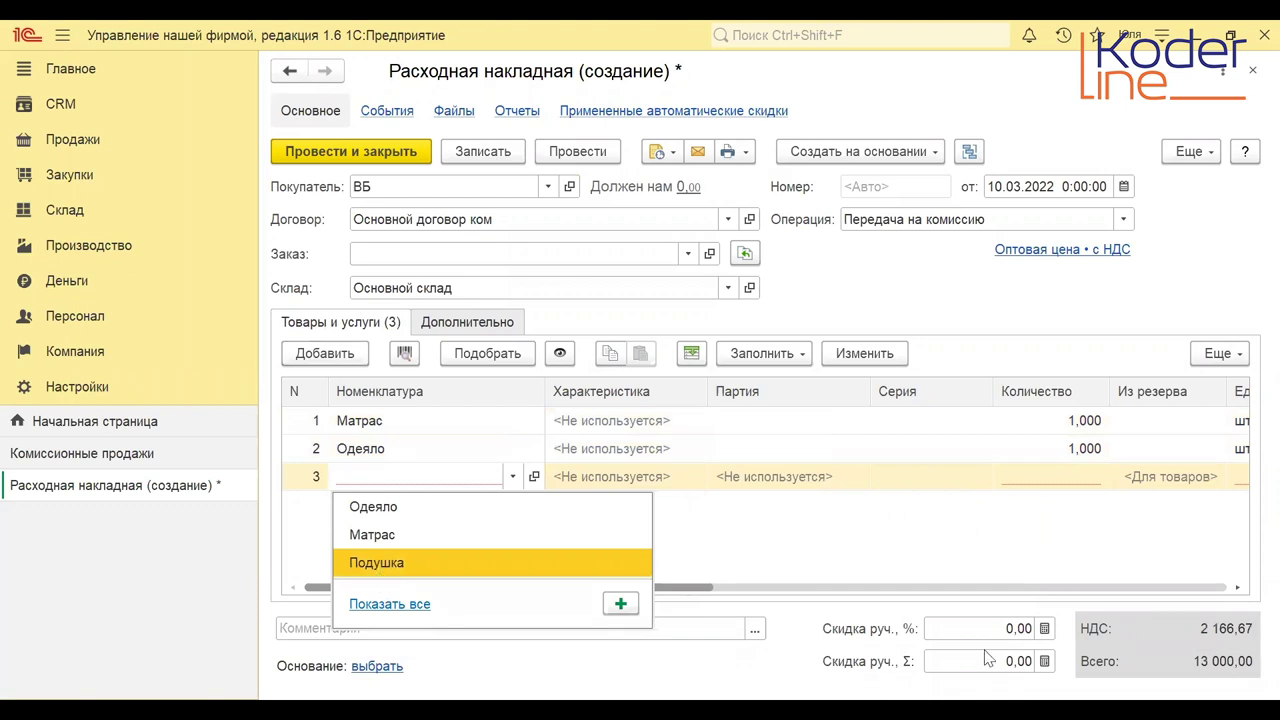
# Review the price, amount and VAT columns of the invoice lines and post the document.
pyautogui.click(1215, 590)
pyautogui.click(1215, 590)
pyautogui.click(1215, 590)
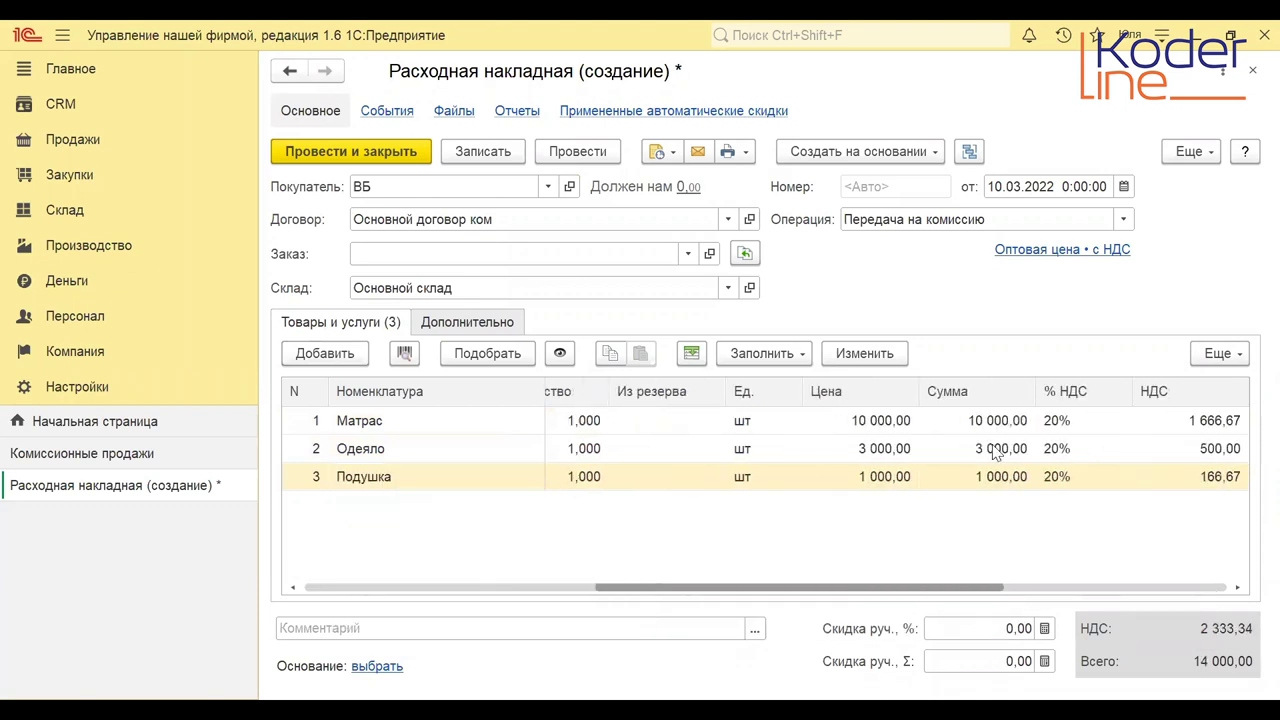
pyautogui.click(1226, 588)
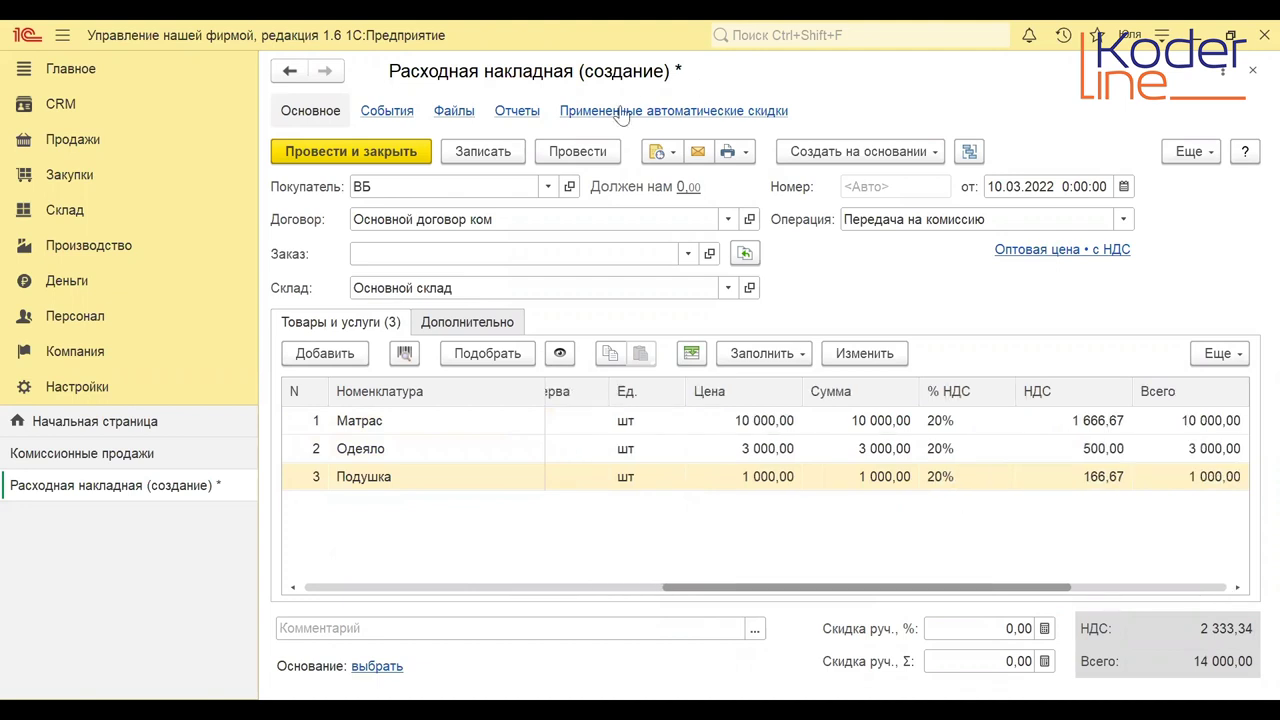
pyautogui.click(579, 150)
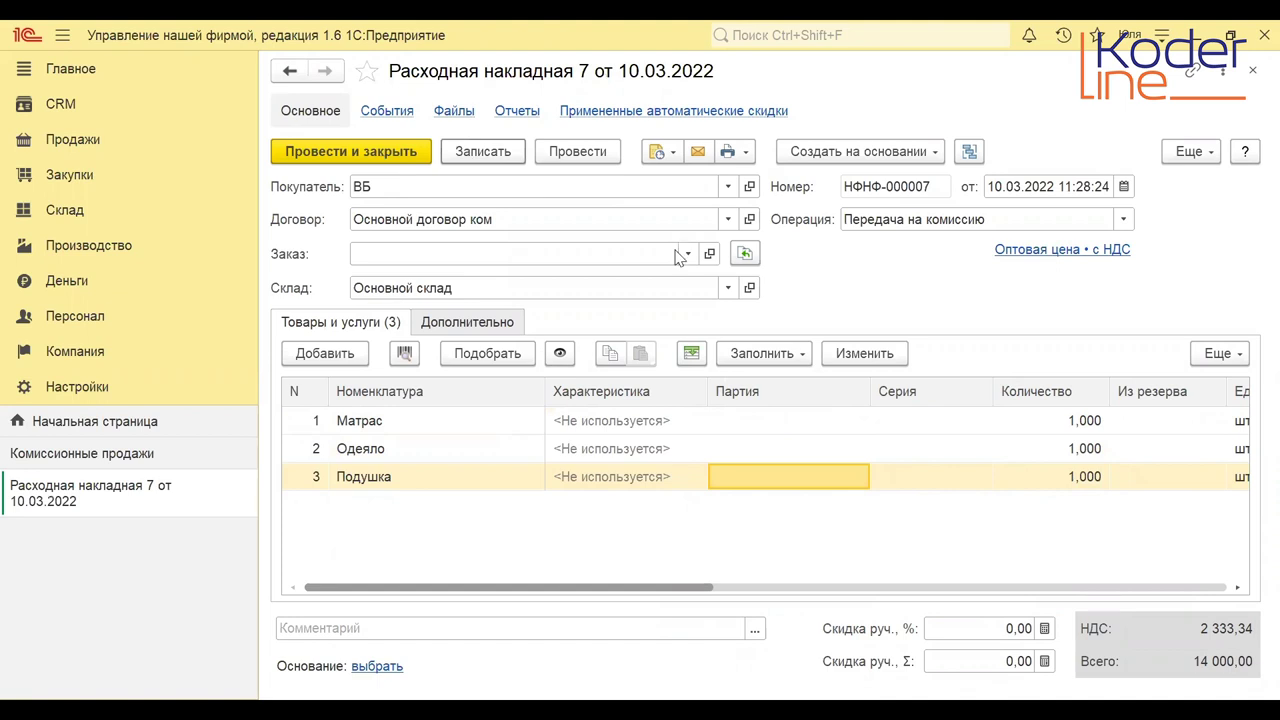
# Generate the Остатки товаров warehouse report, examine the items under Основной склад and ВБ, and close it.
pyautogui.click(64, 212)
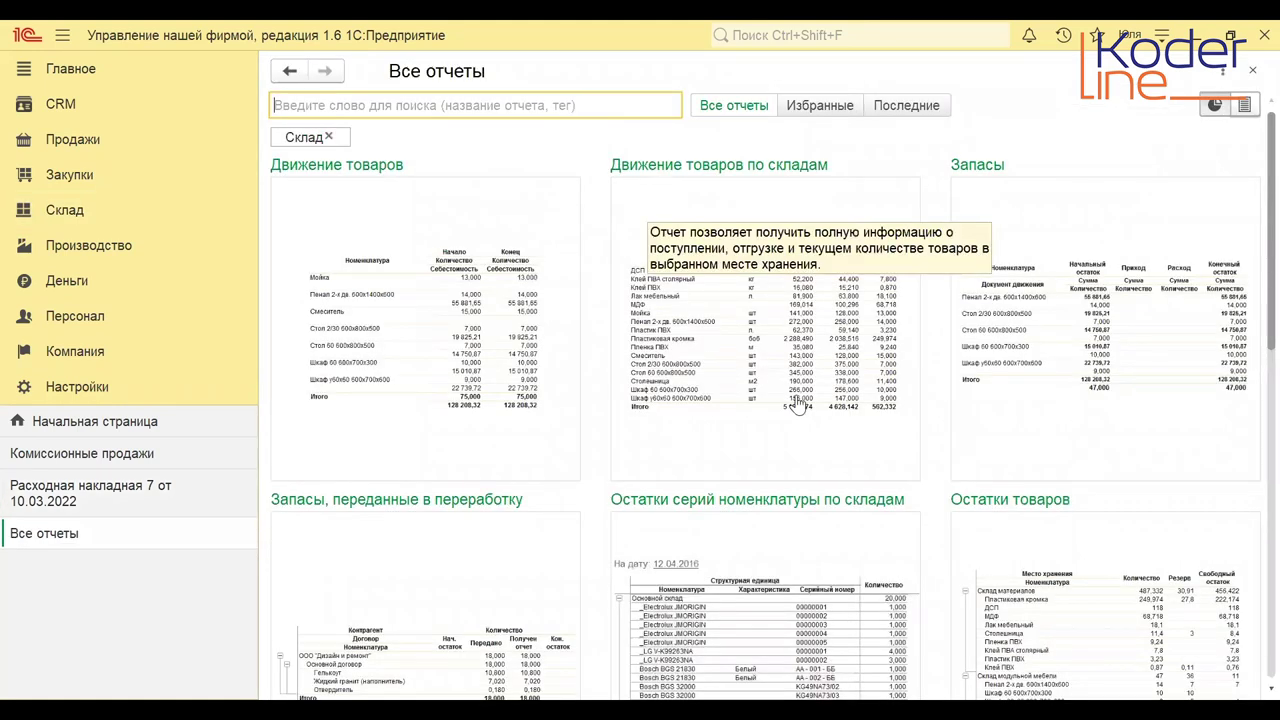
pyautogui.click(1040, 589)
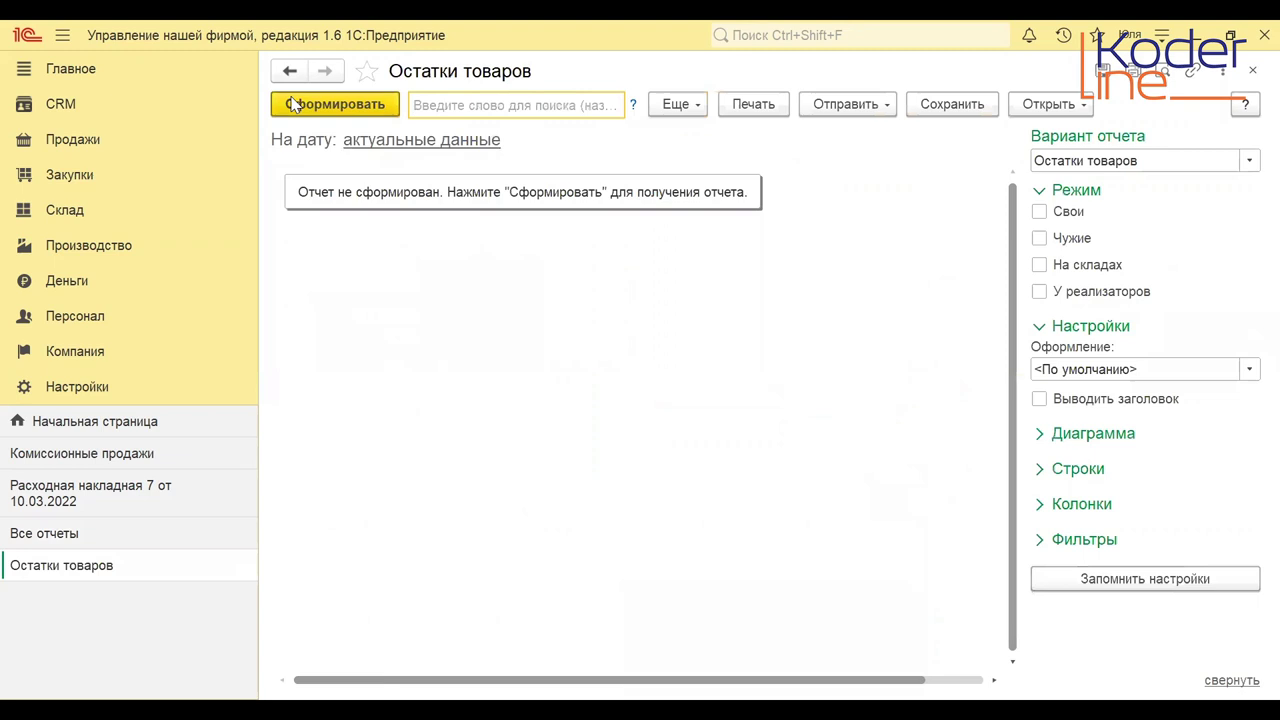
pyautogui.click(297, 106)
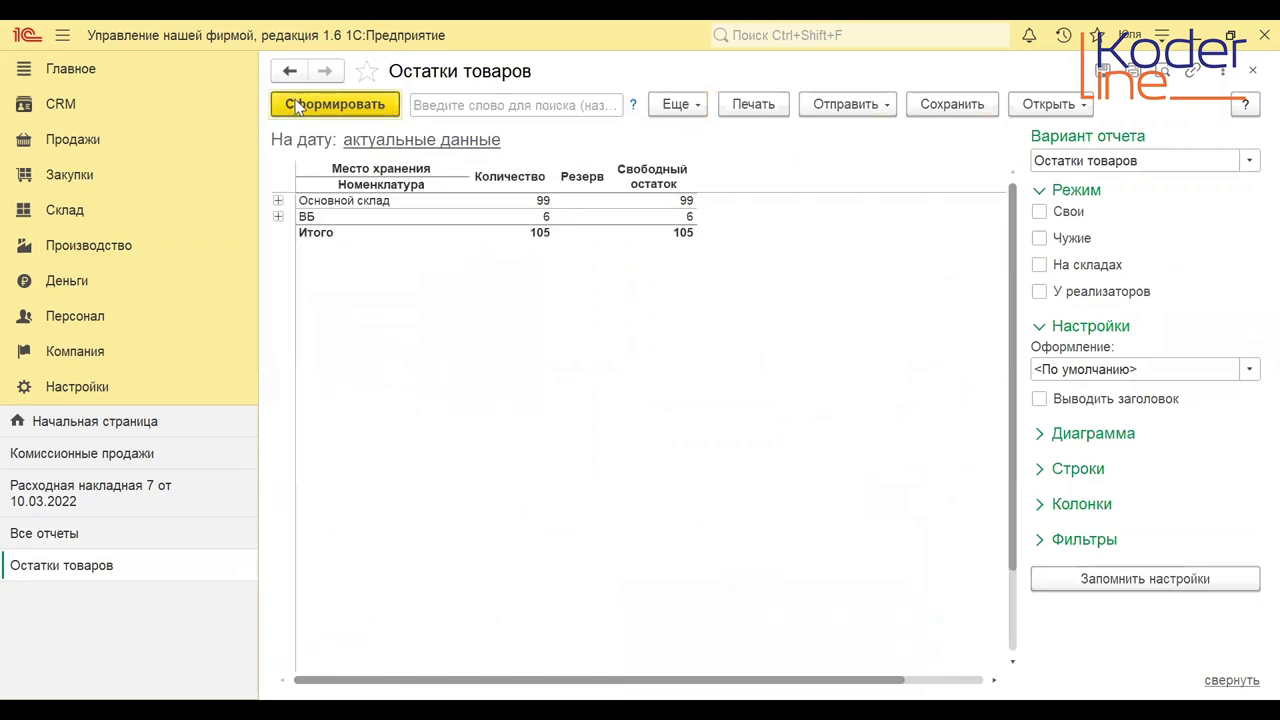
pyautogui.click(278, 200)
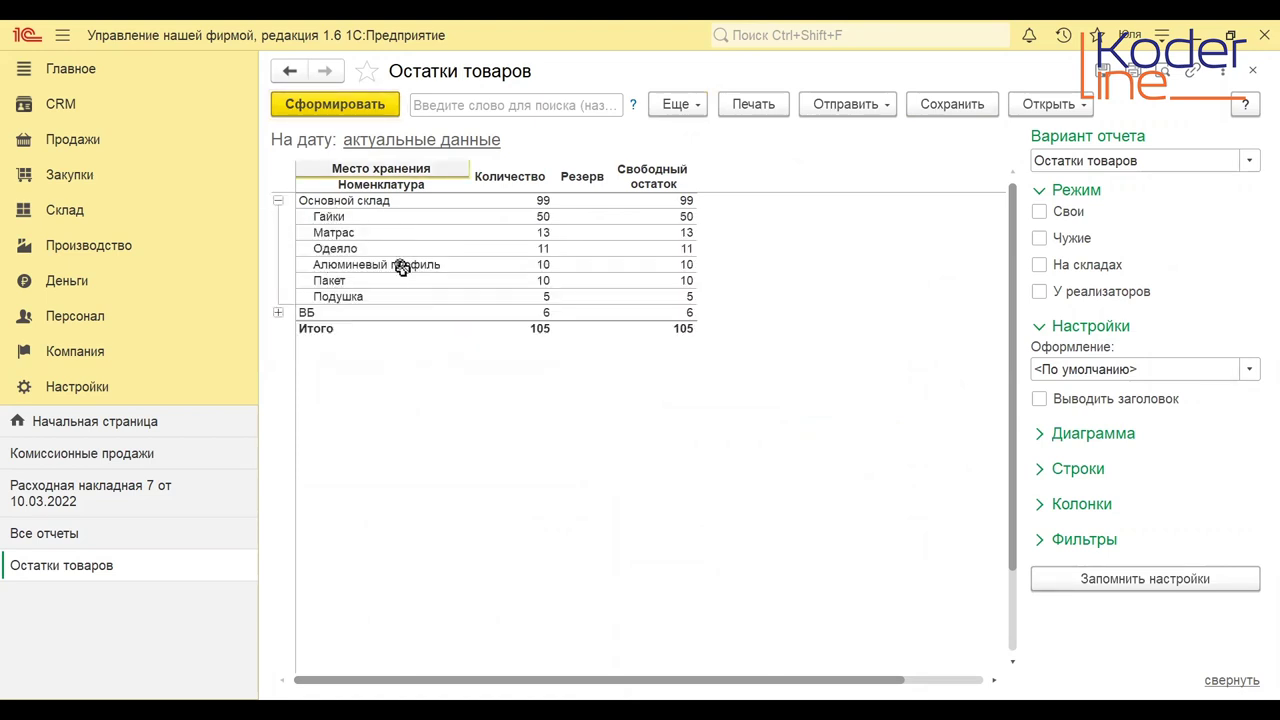
pyautogui.click(278, 312)
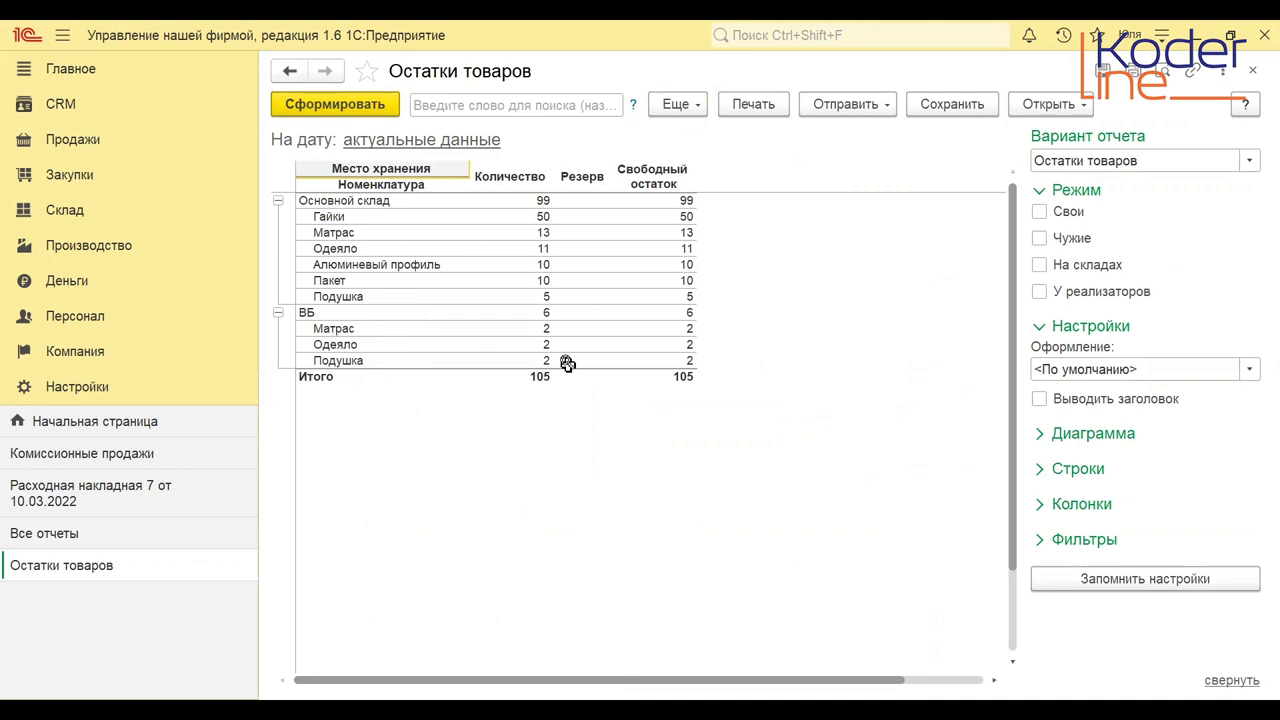
pyautogui.click(1252, 72)
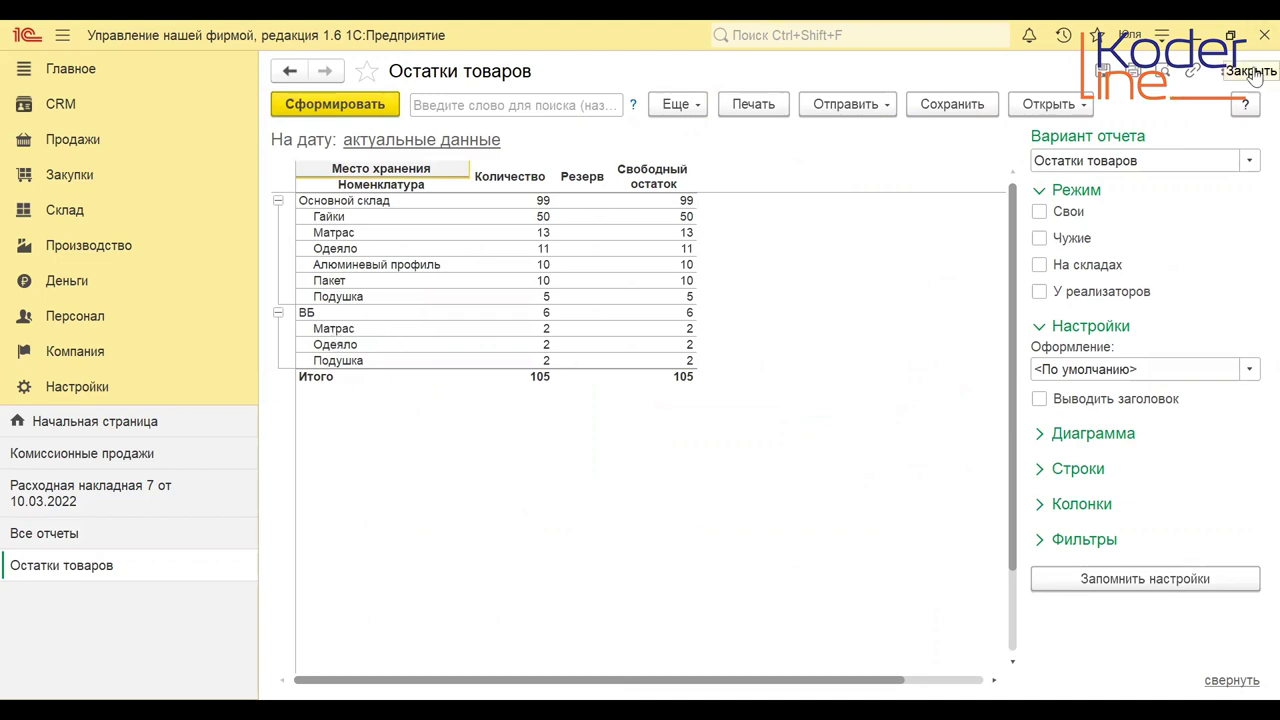
# Search all reports for "коми" and open the Товары, переданные на комиссию report.
pyautogui.moveTo(621, 96)
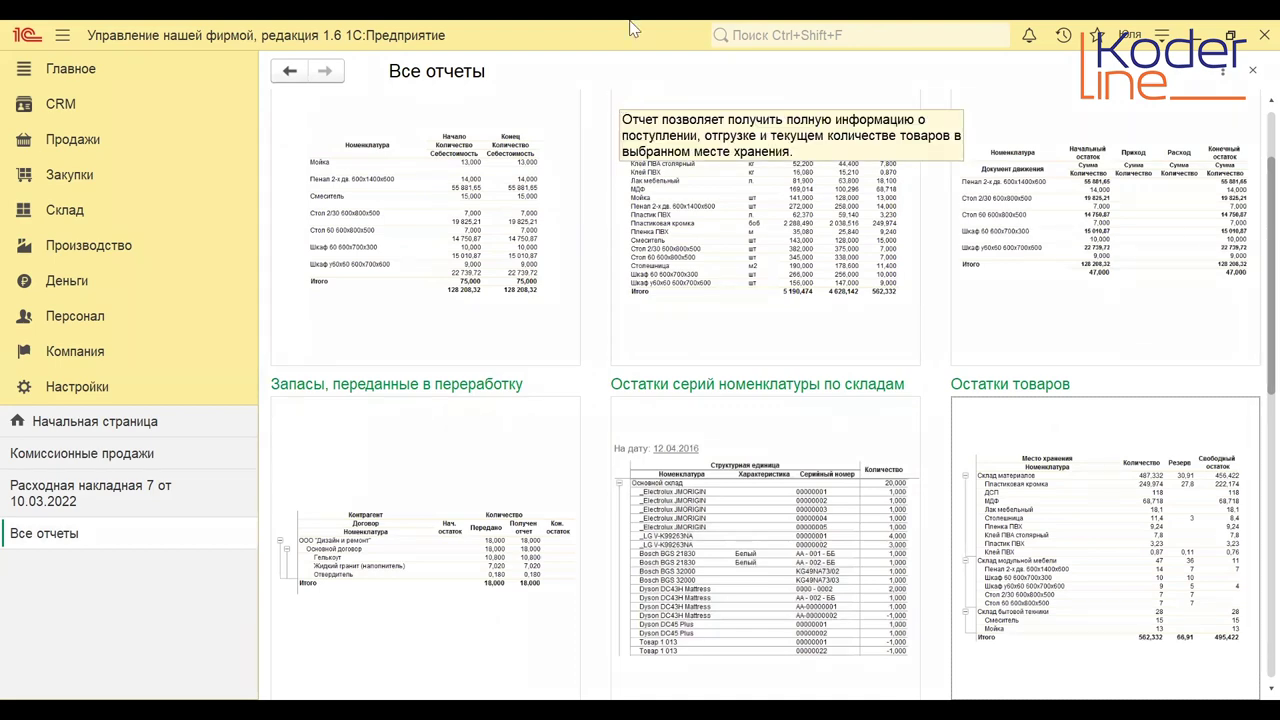
pyautogui.scroll(10, 336, 140)
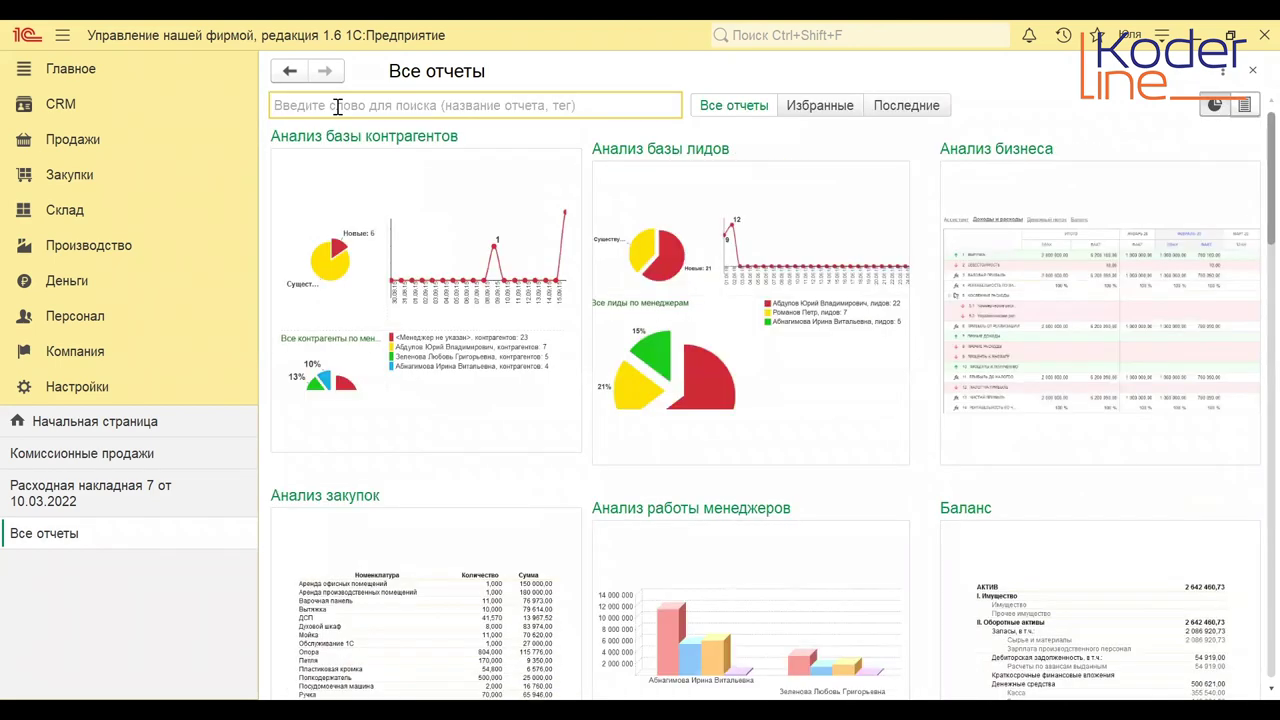
pyautogui.write('коми')
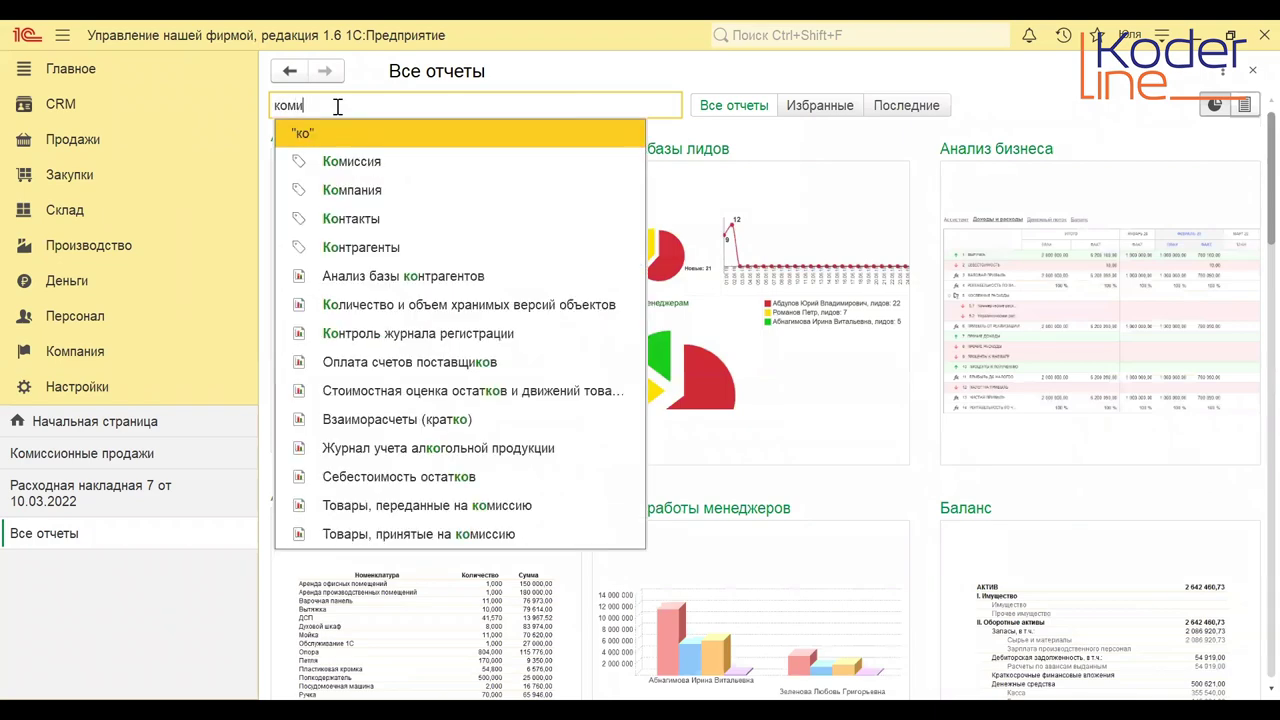
pyautogui.click(381, 198)
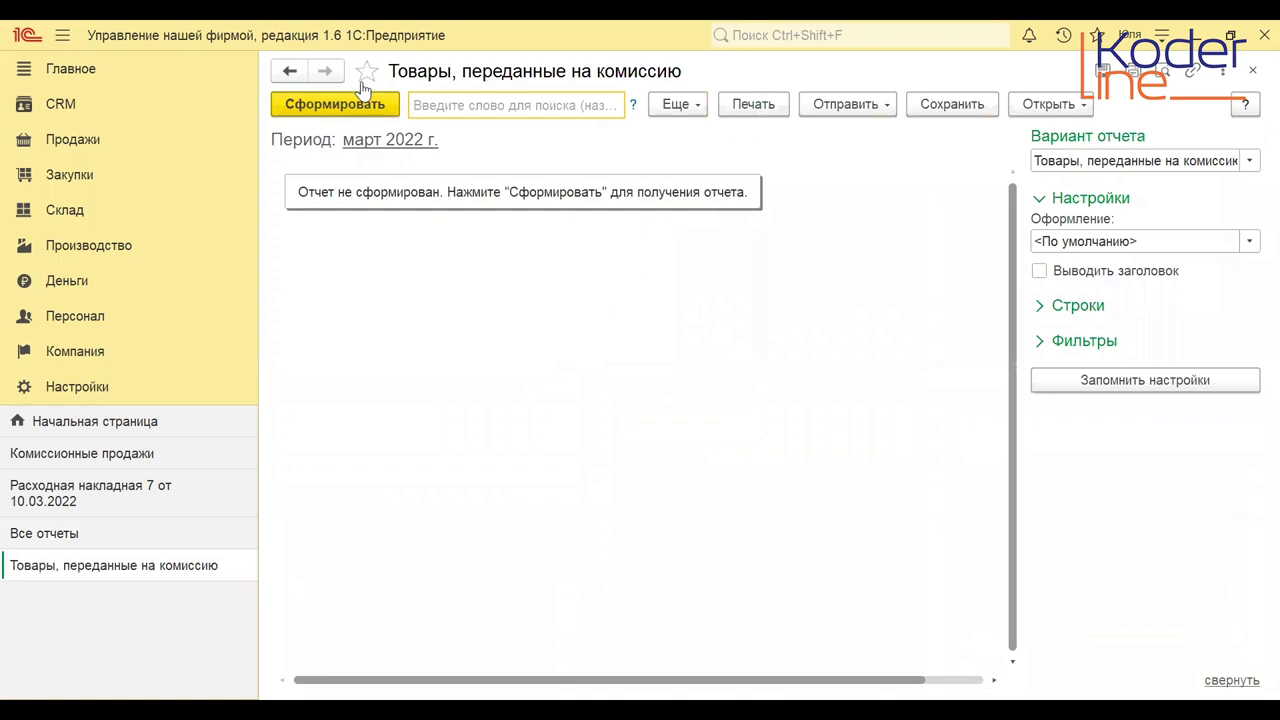
# Generate the report for март 2022 г. and examine the quantities and settlement amounts of the items under ВБ.
pyautogui.click(358, 101)
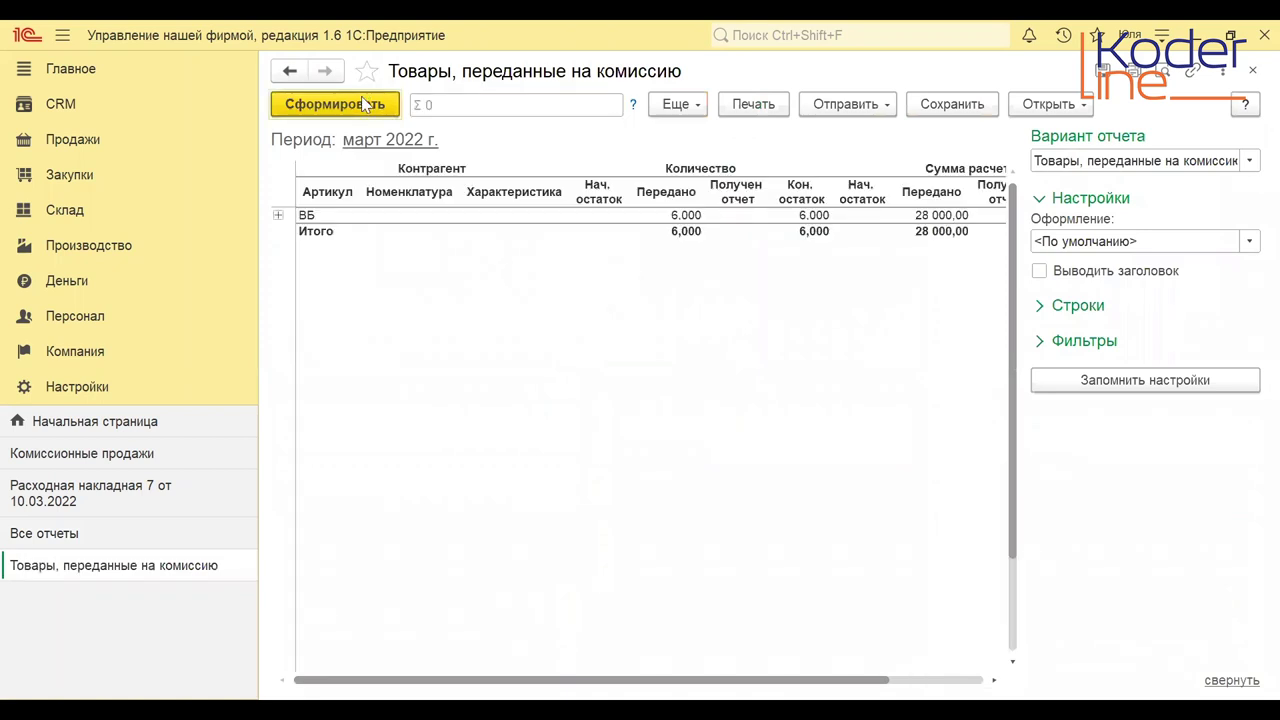
pyautogui.click(278, 216)
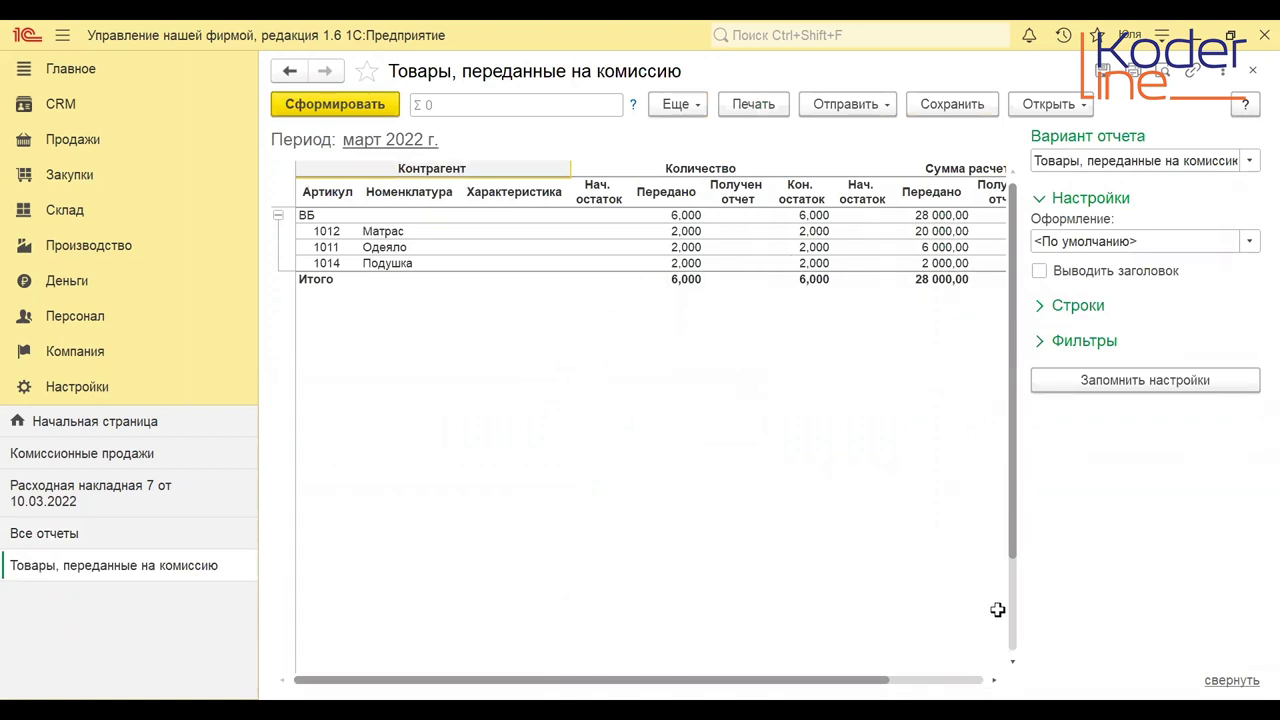
pyautogui.hscroll(3, 640, 400)
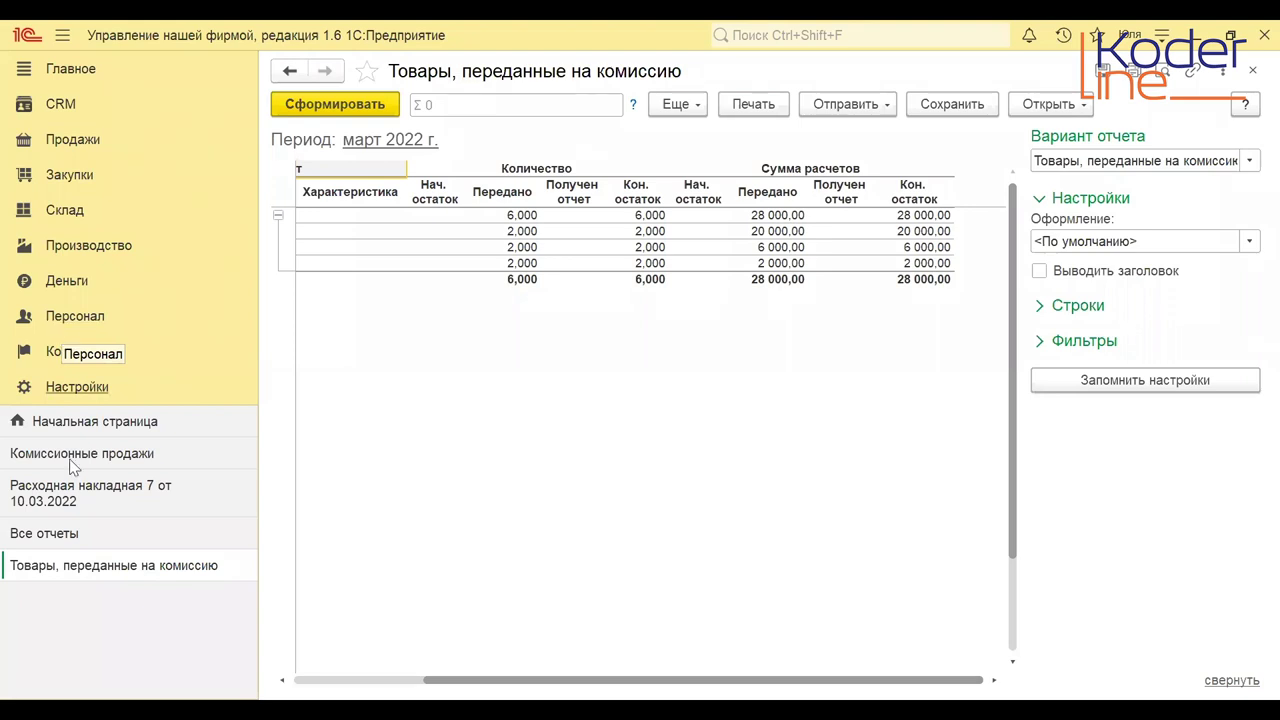
# Create a new Отчет комиссионера о продажах document in Комиссионные продажи.
pyautogui.click(30, 456)
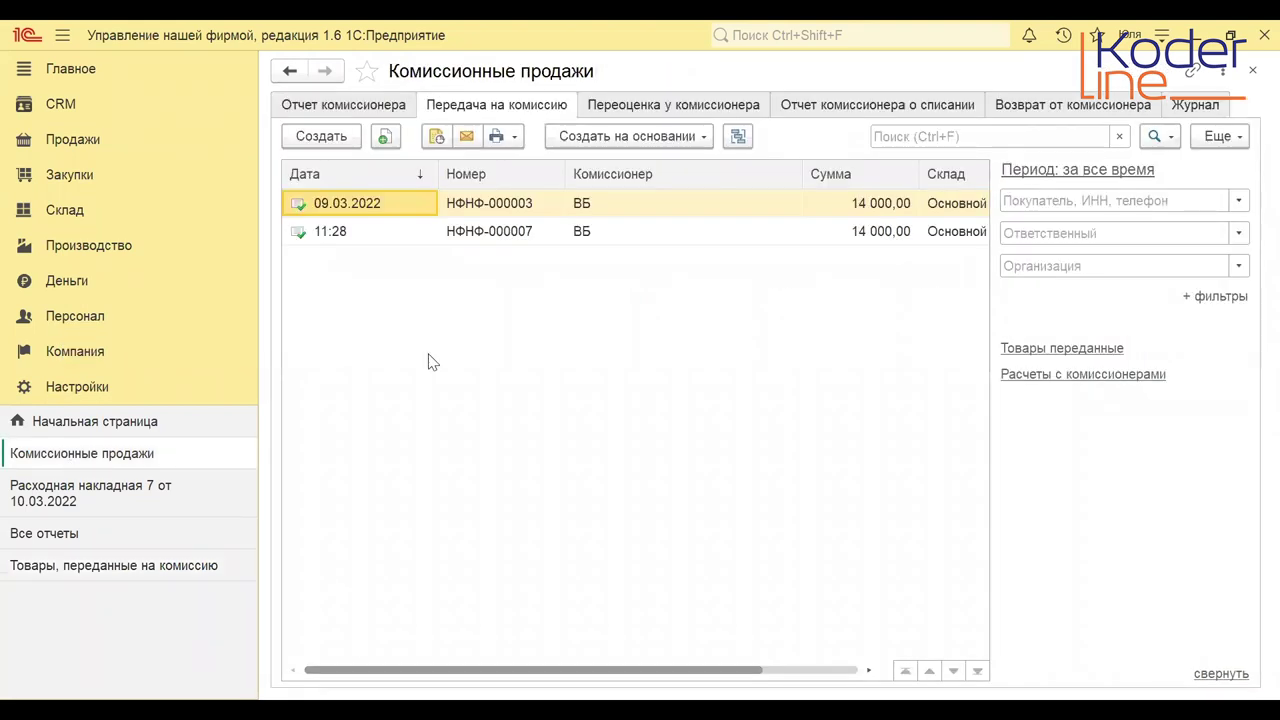
pyautogui.click(349, 110)
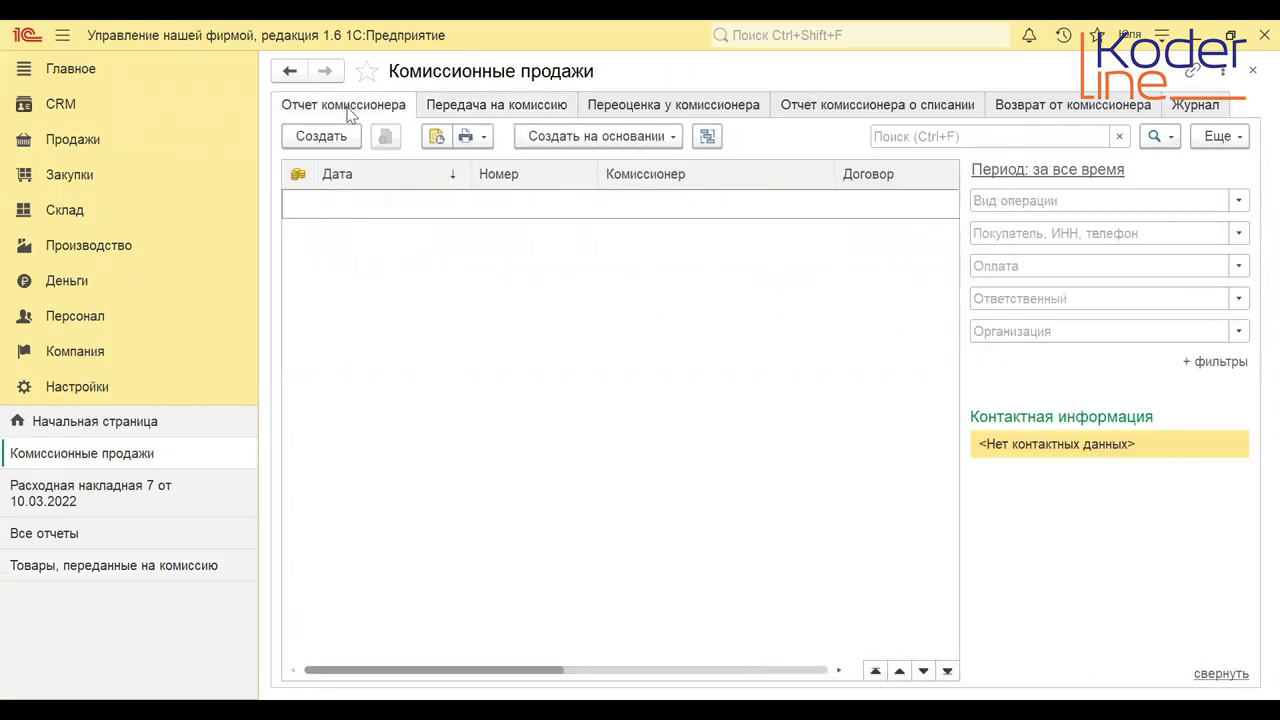
pyautogui.click(322, 136)
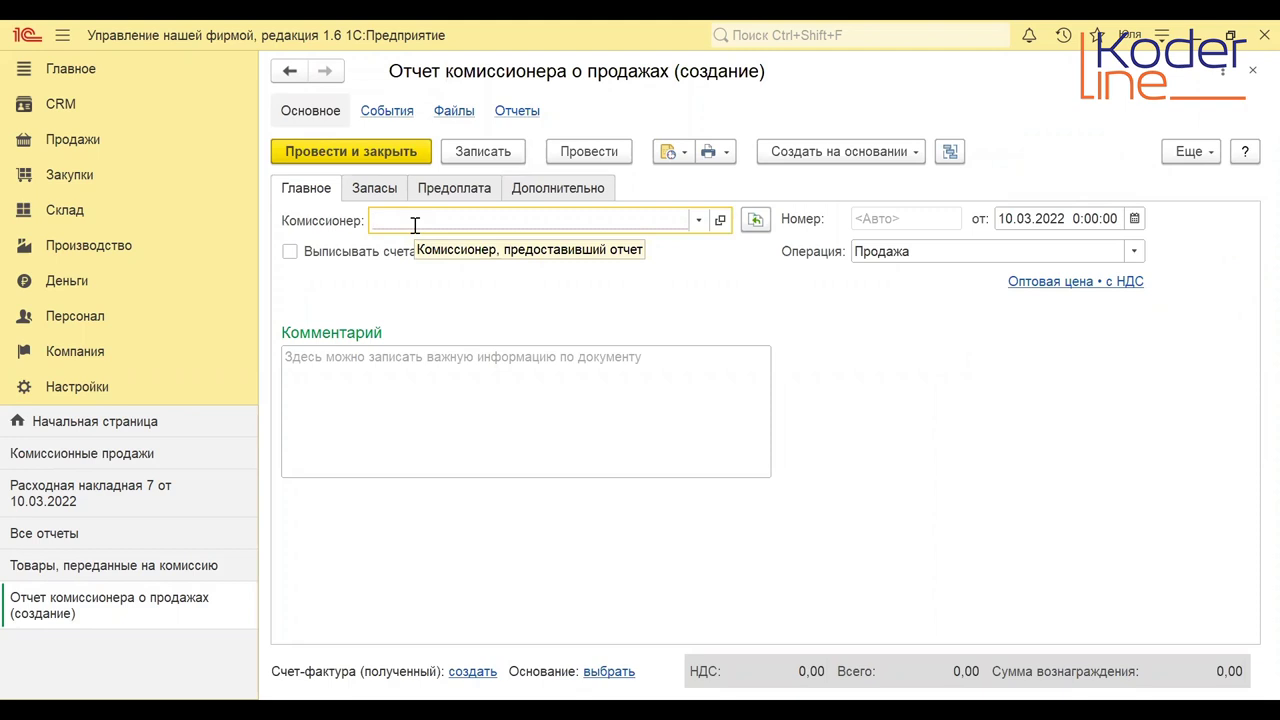
# Set ВБ as the Комиссионер of the report and add ВБ as Покупатель in the Запасы section.
pyautogui.write('вб')
pyautogui.press('Tab')
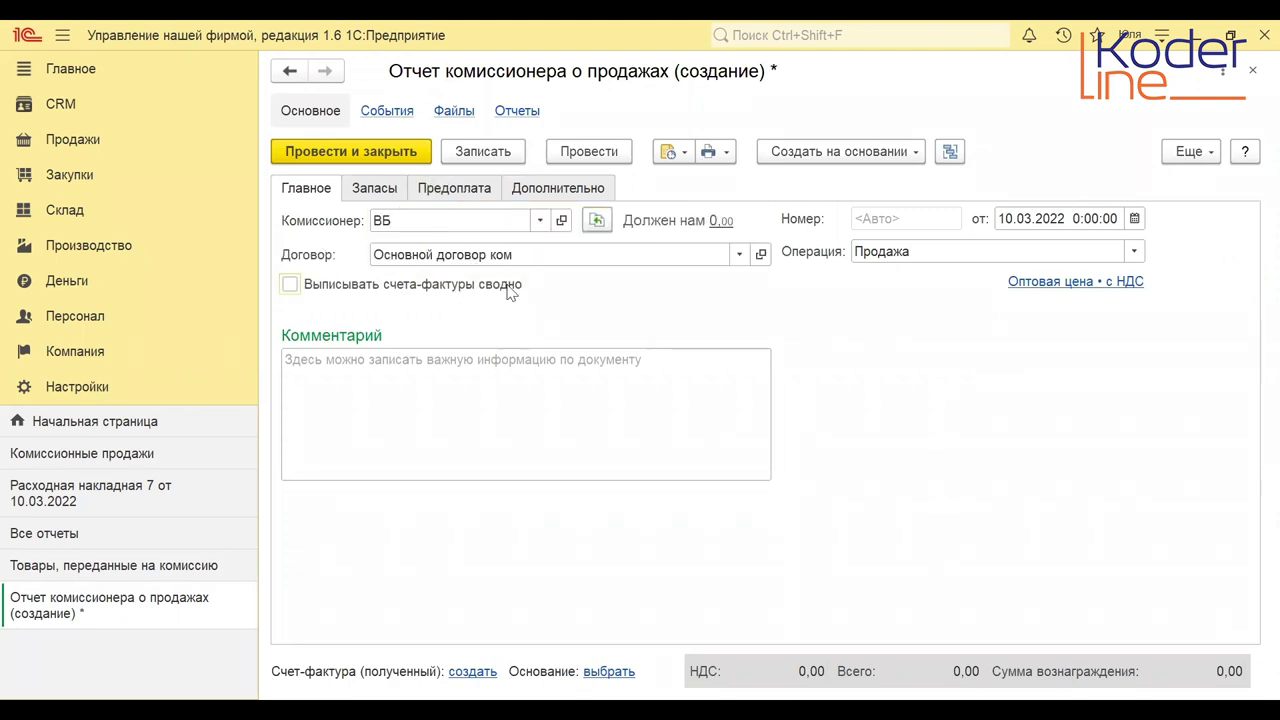
pyautogui.click(380, 190)
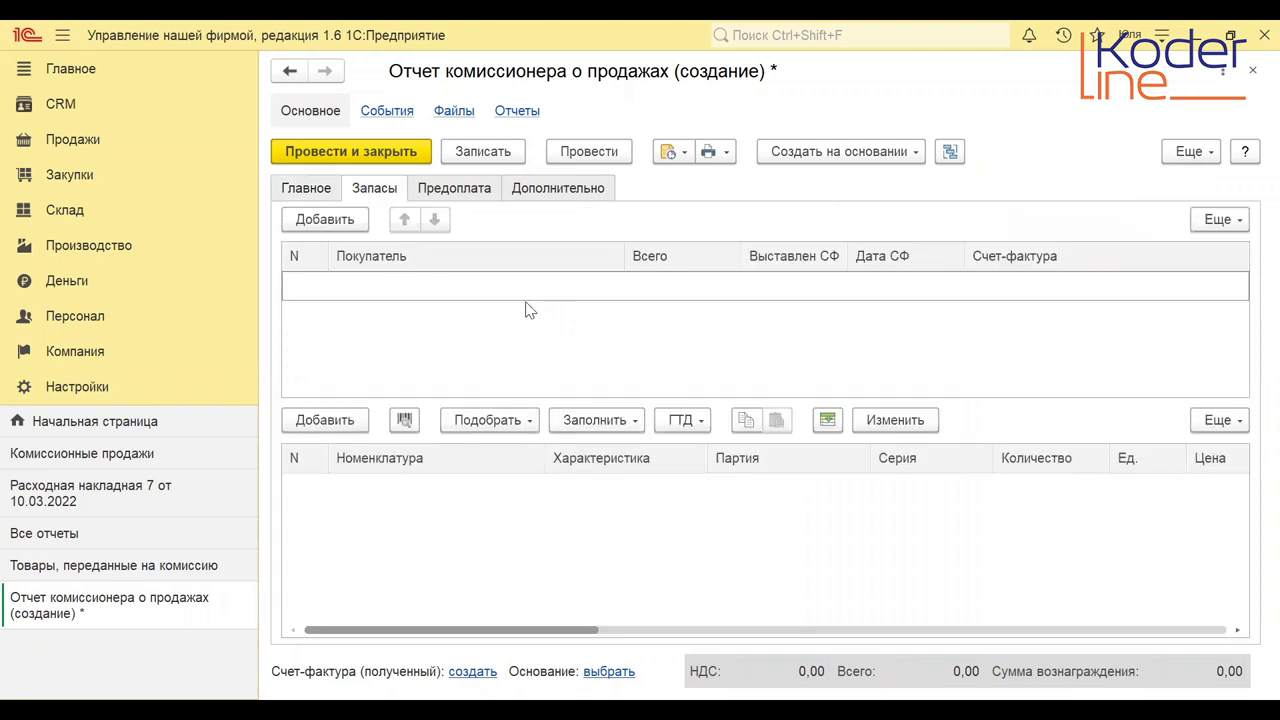
pyautogui.click(330, 220)
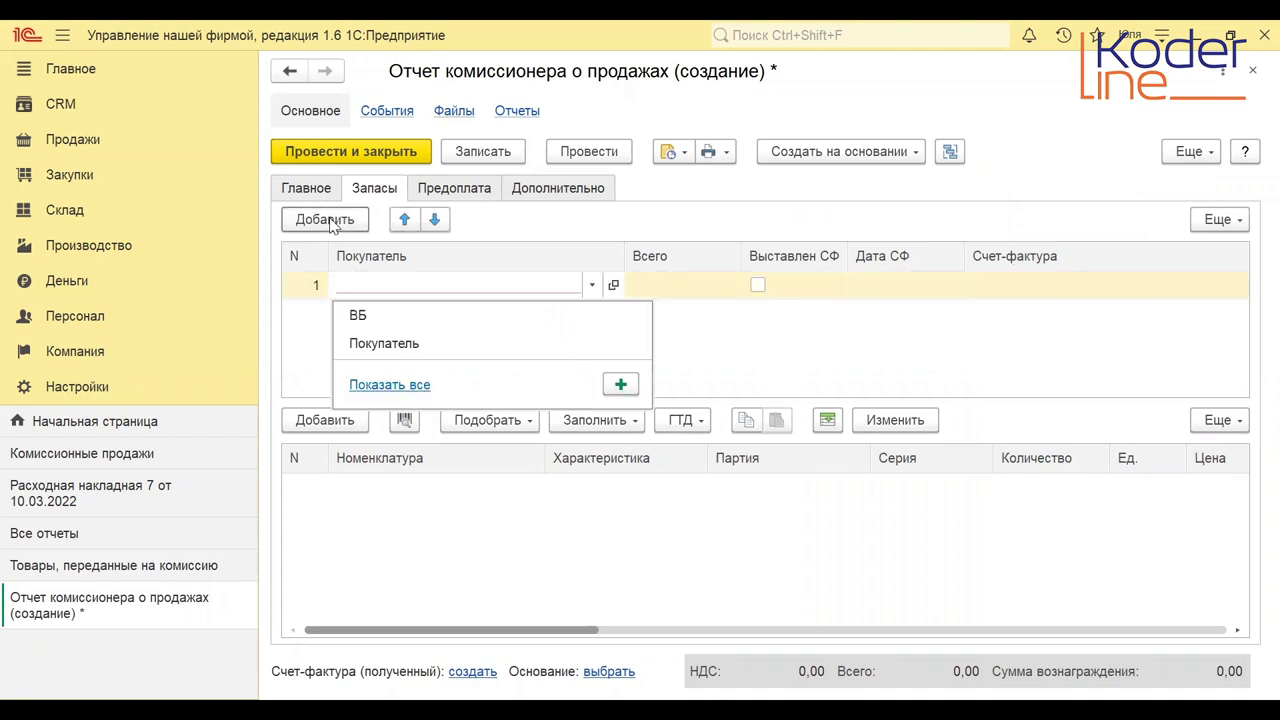
pyautogui.click(375, 316)
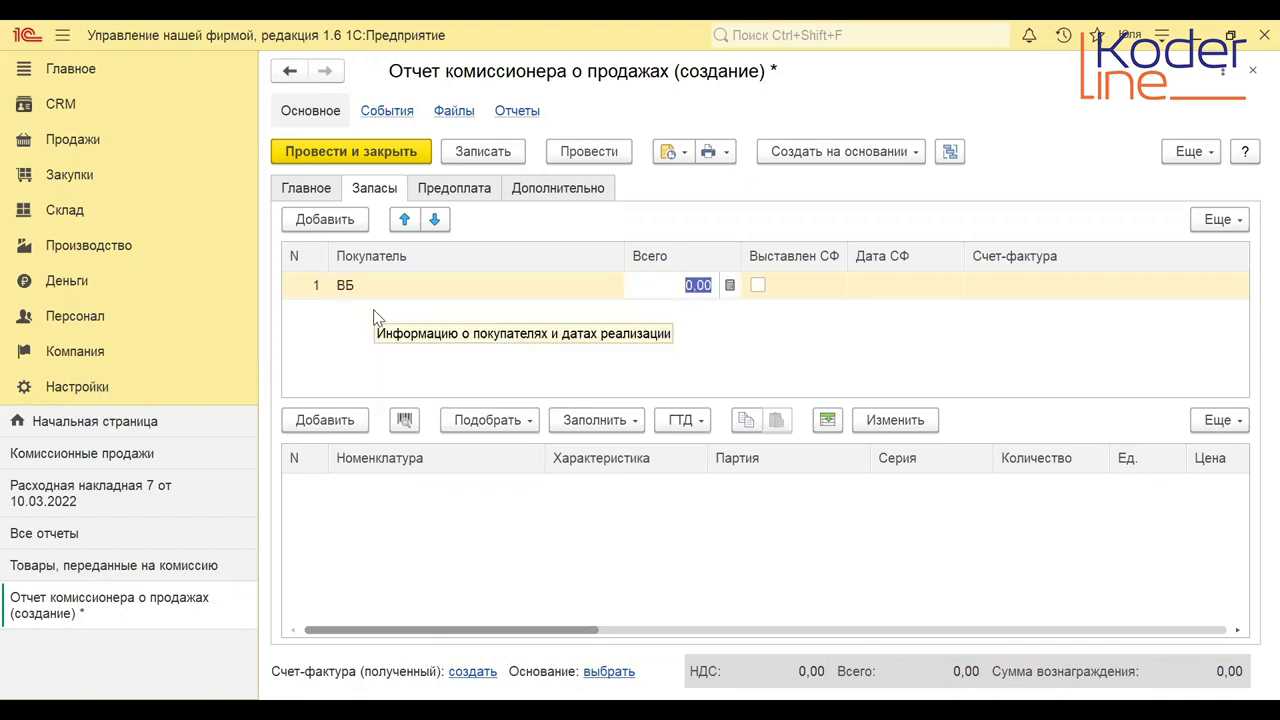
pyautogui.click(467, 592)
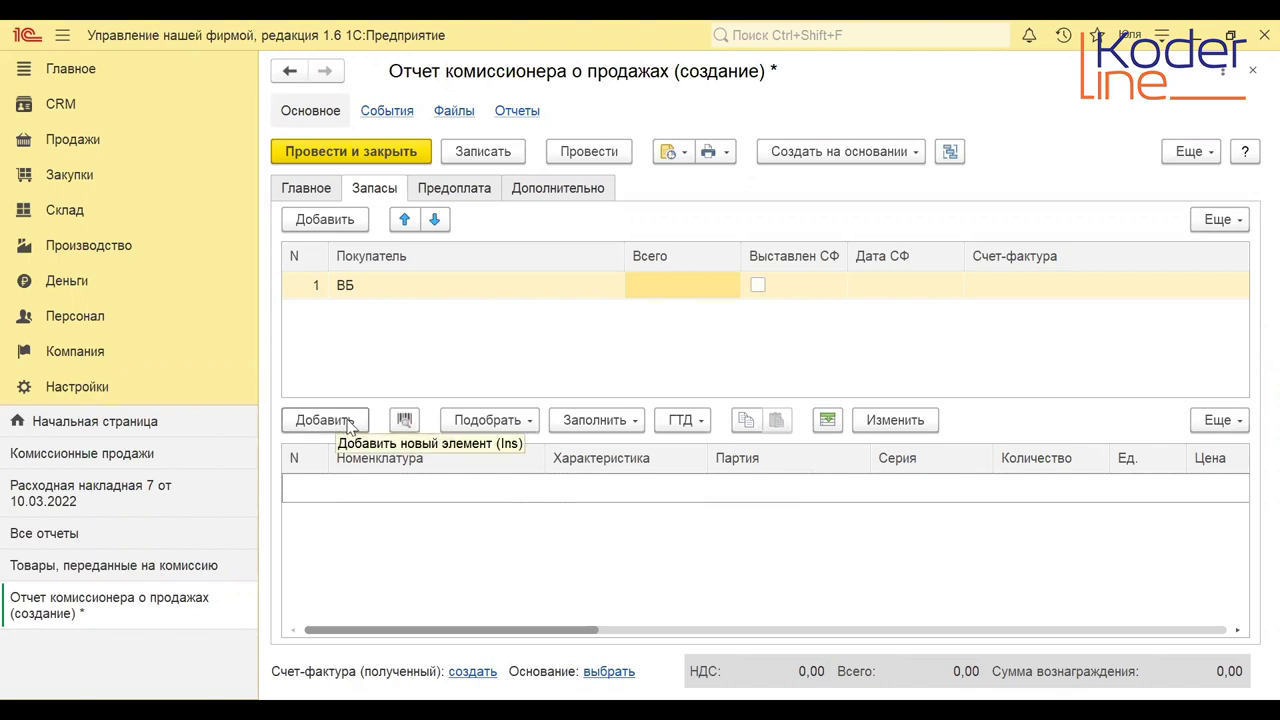
# Examine the available options for picking and filling the goods in the Запасы section.
pyautogui.click(514, 420)
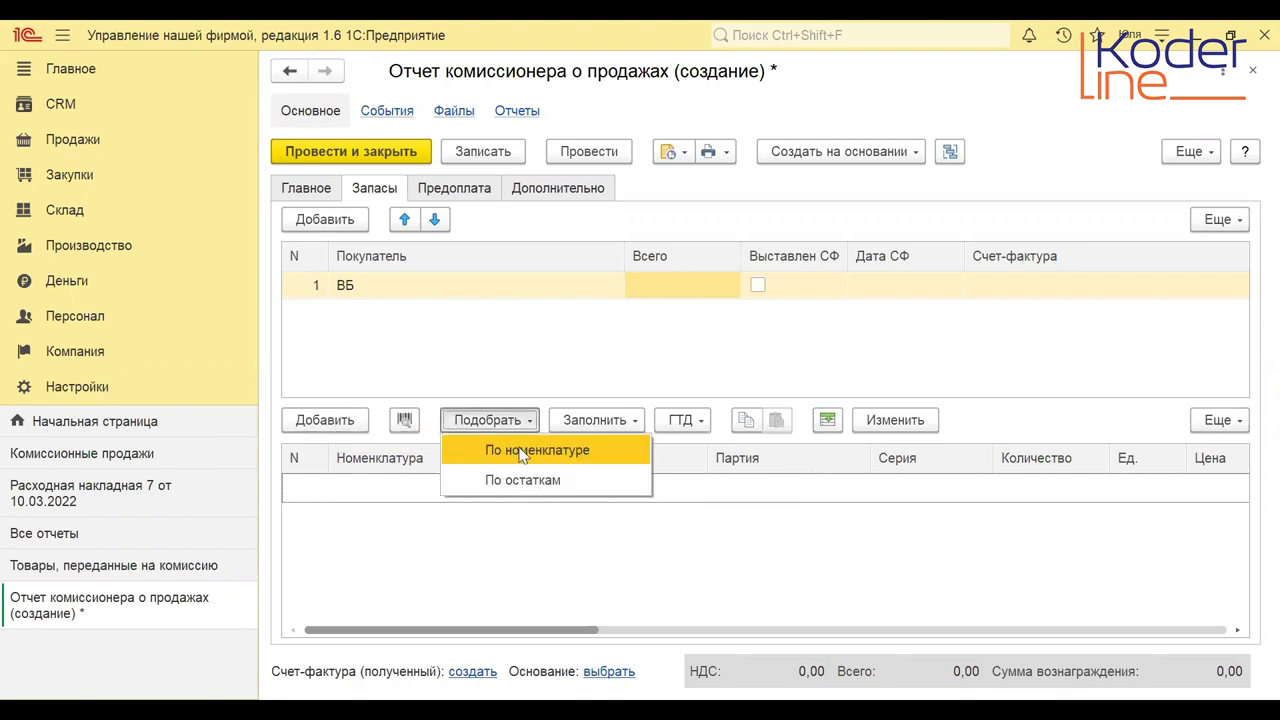
pyautogui.click(624, 420)
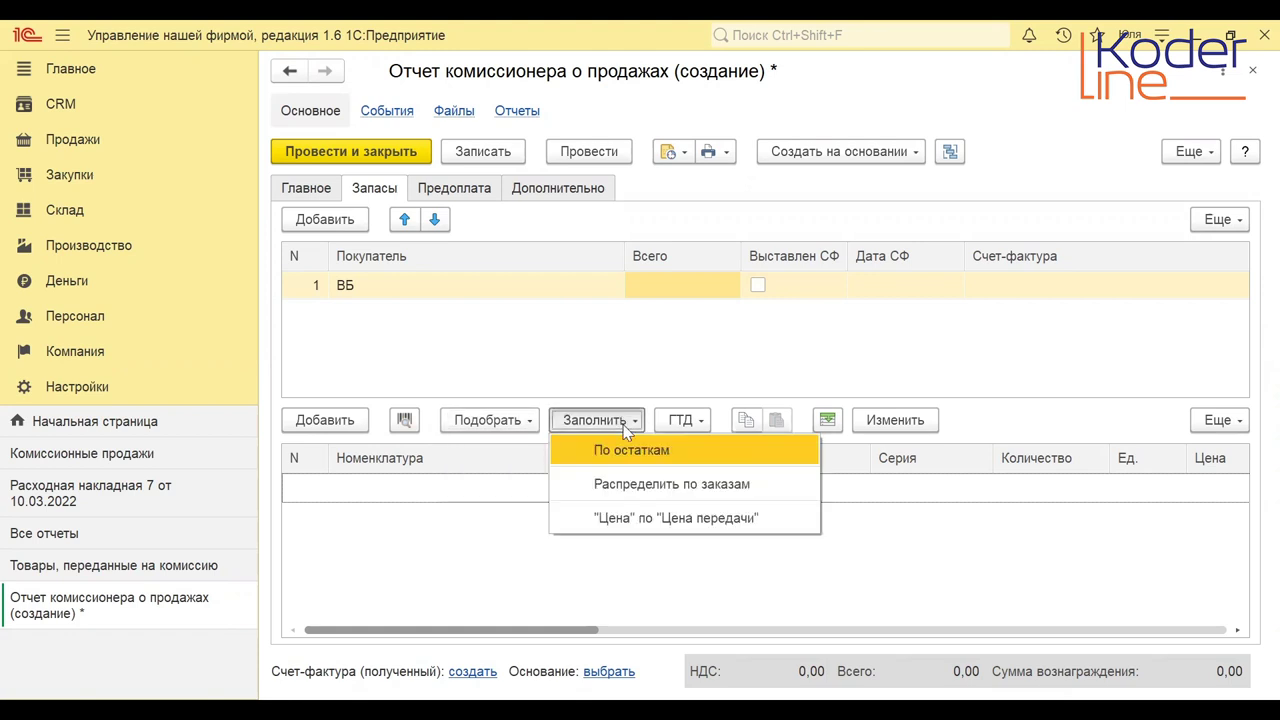
pyautogui.click(482, 568)
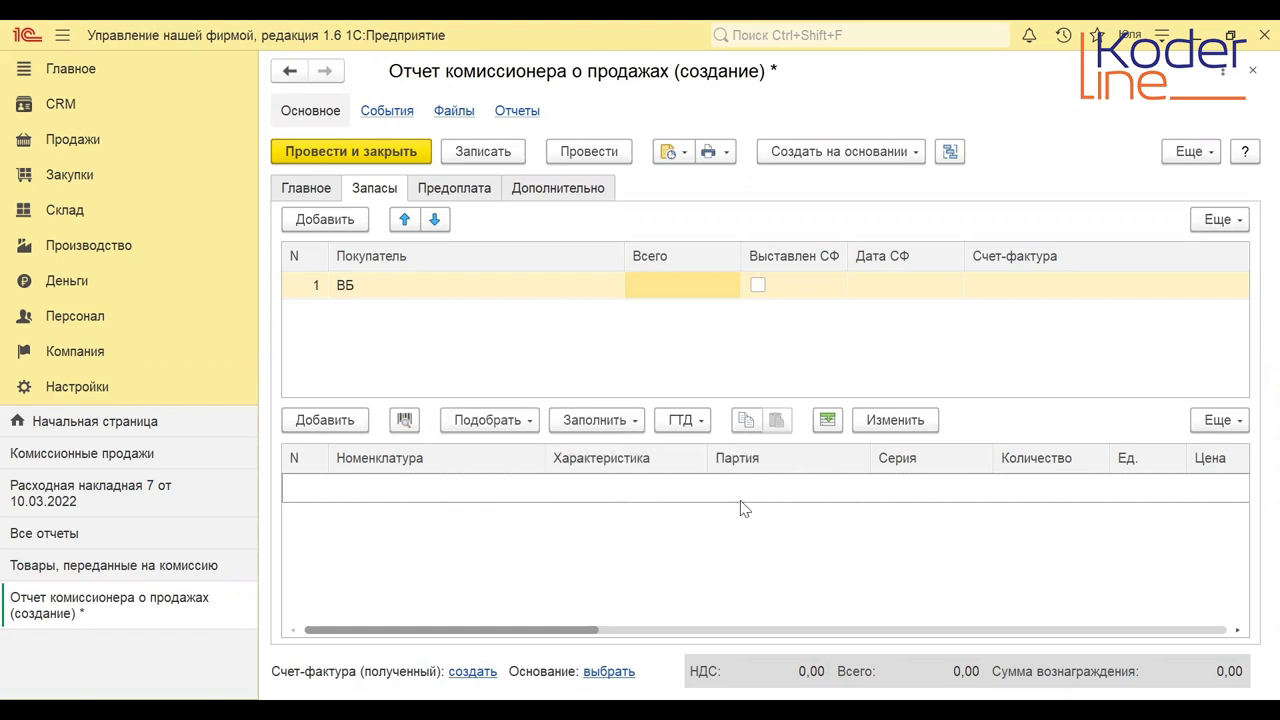
# Start an Excel data import with a self-filled table, enlarge it, and open its column mapping settings.
pyautogui.click(827, 421)
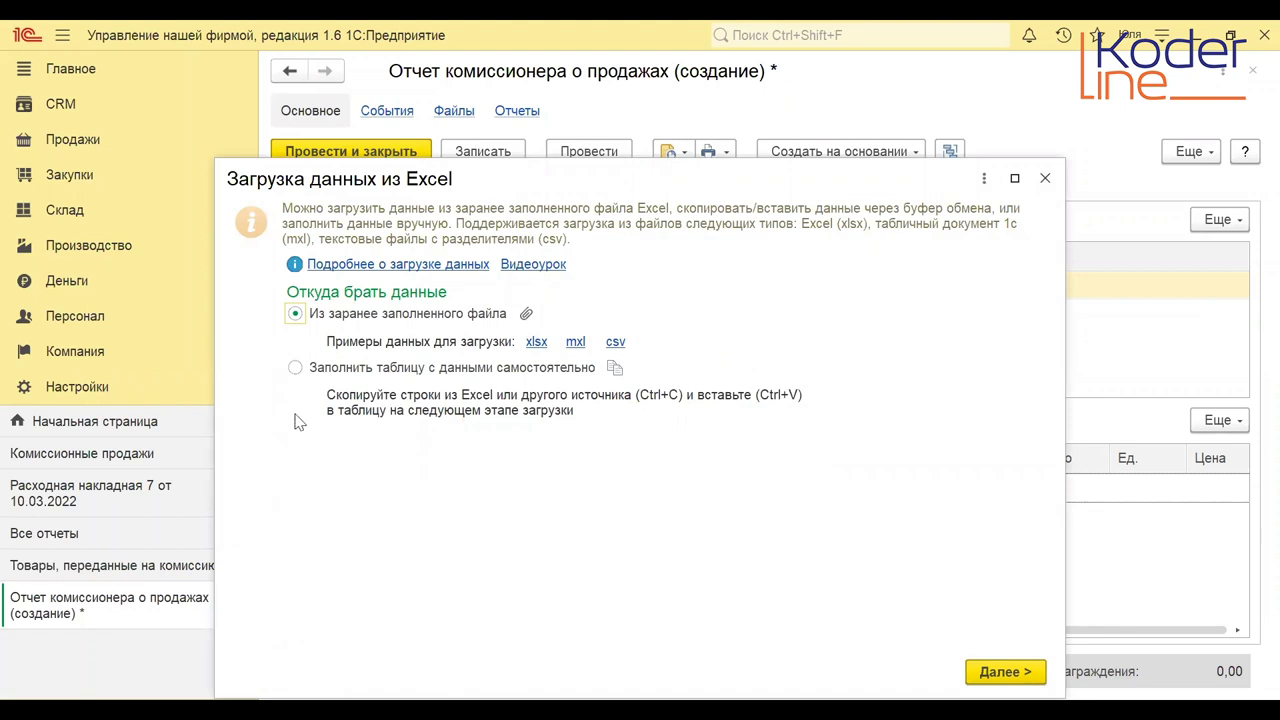
pyautogui.click(295, 368)
pyautogui.click(998, 667)
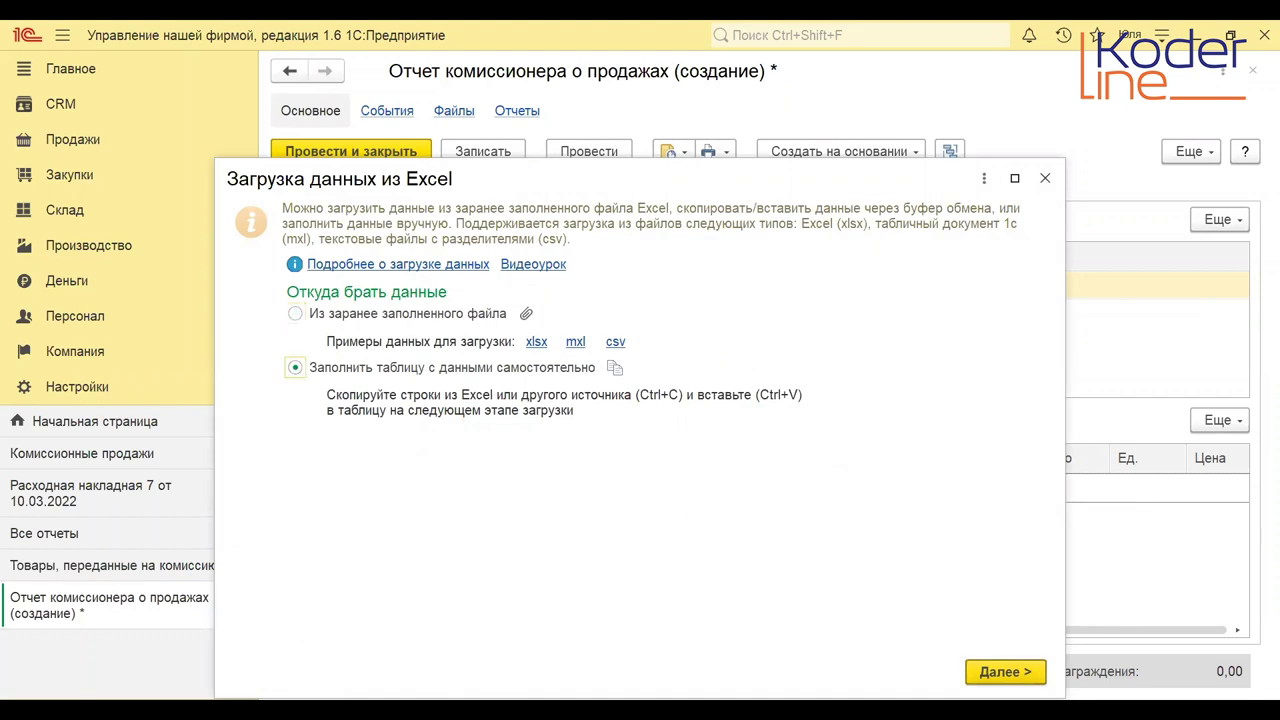
pyautogui.click(1000, 671)
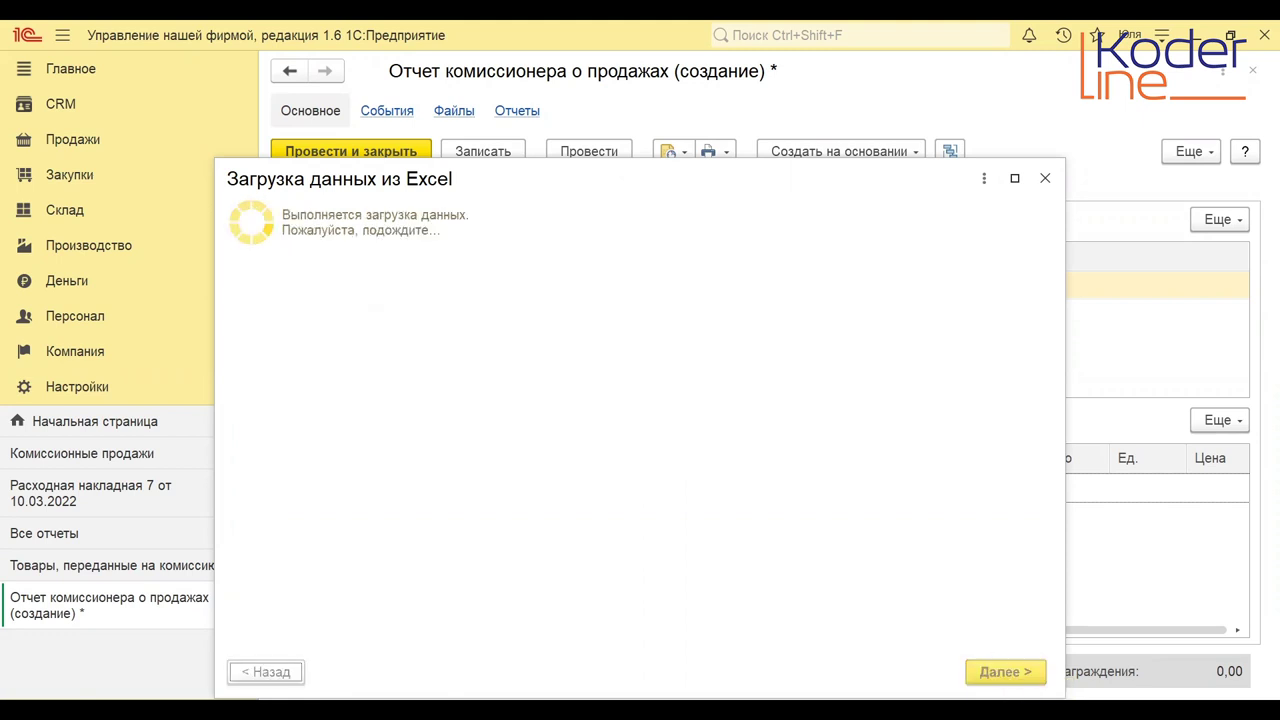
pyautogui.click(1014, 178)
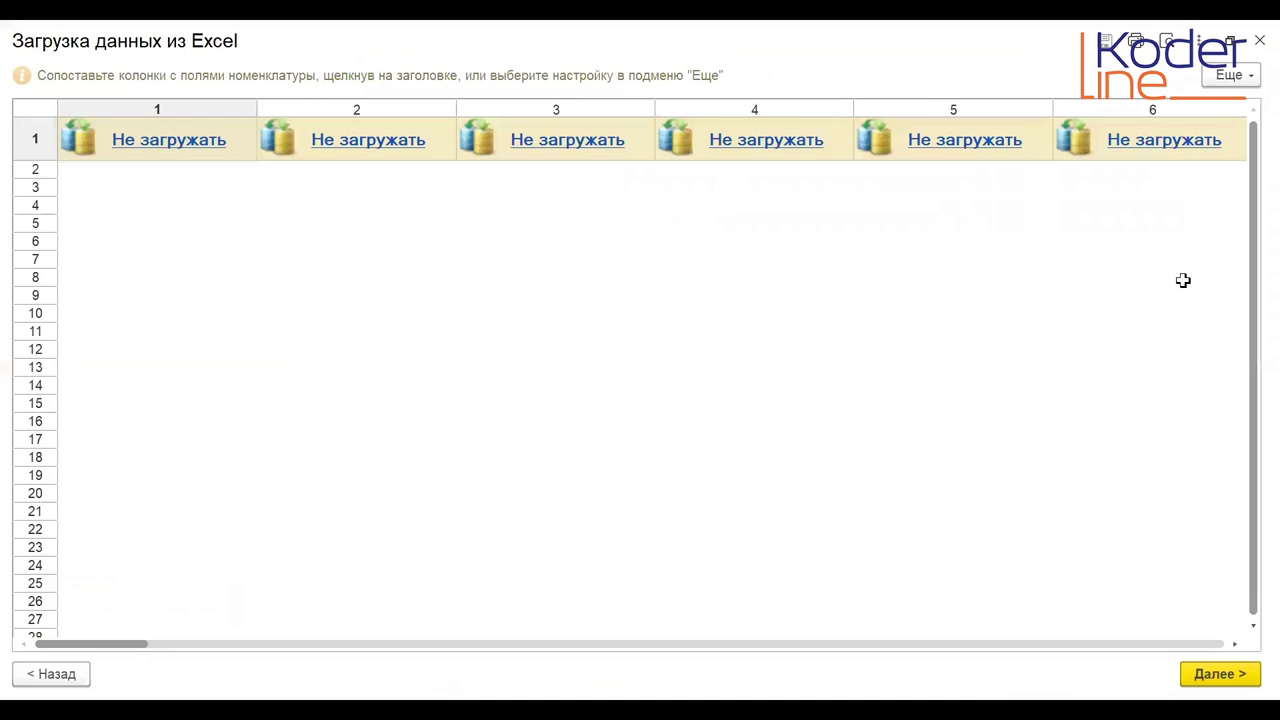
pyautogui.click(1224, 78)
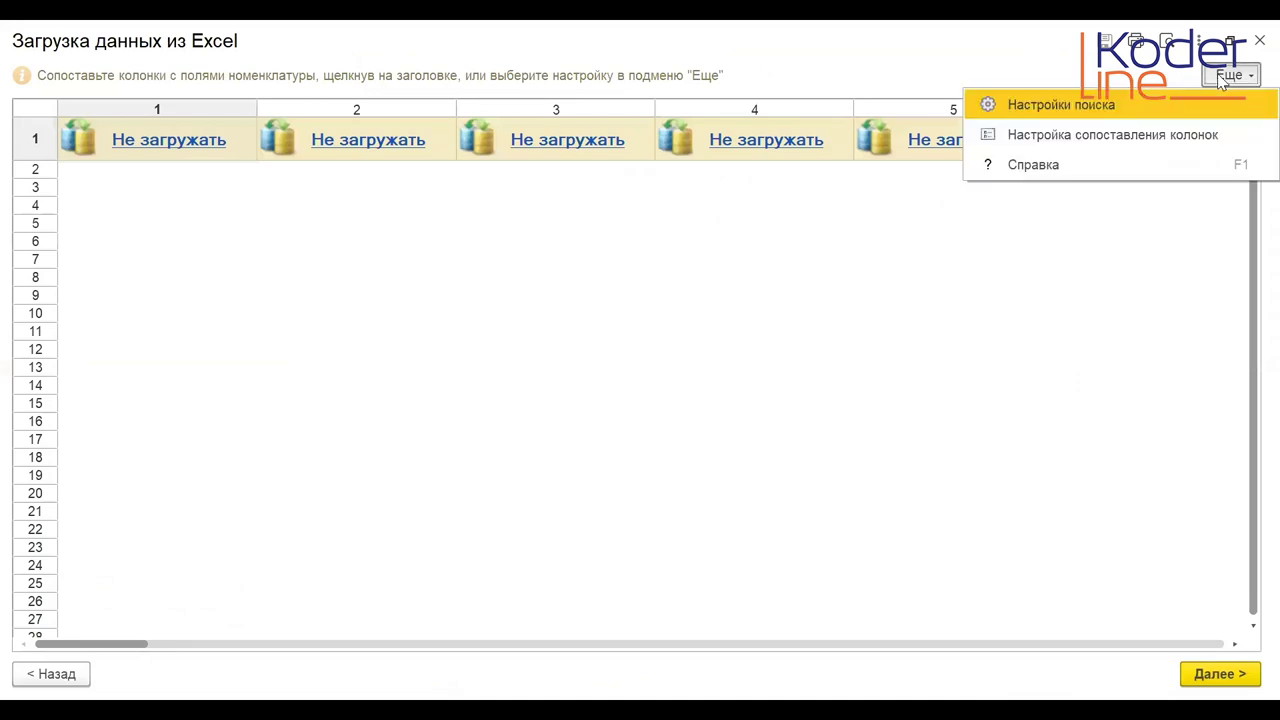
pyautogui.click(1208, 136)
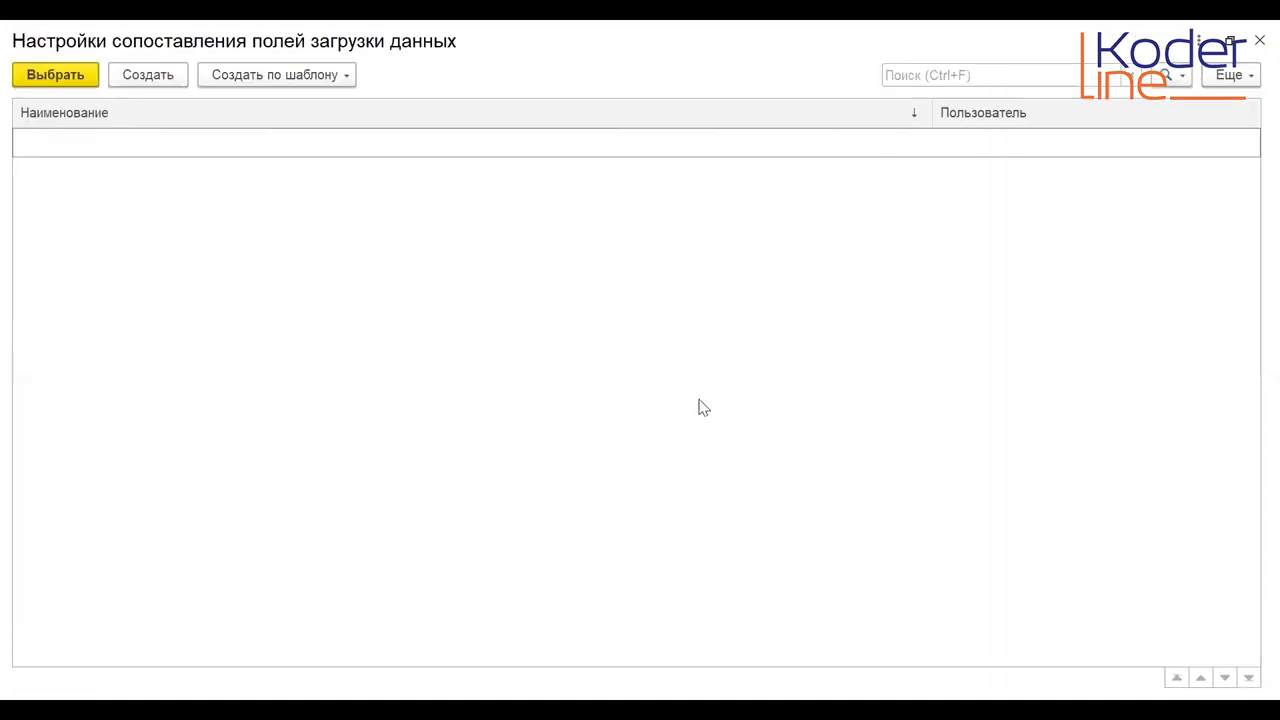
# Draft a field mapping named Озон with Штрихкод in column 1, and discard it without saving.
pyautogui.click(148, 78)
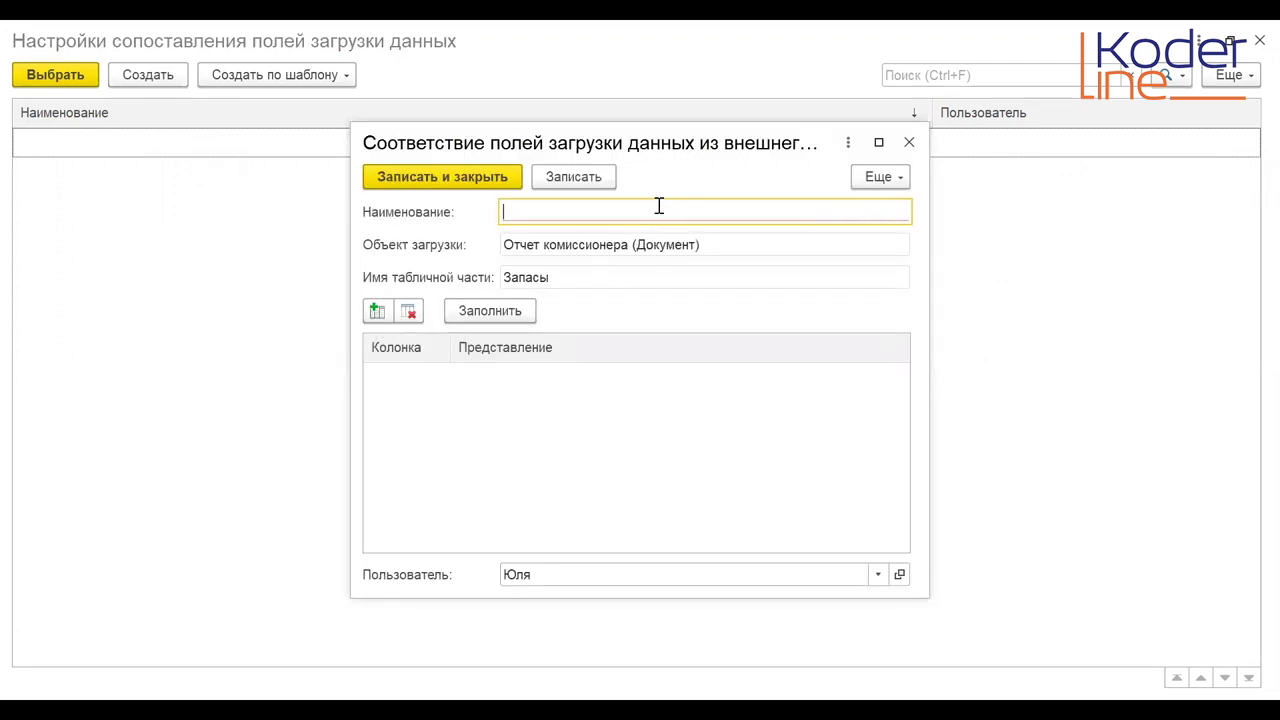
pyautogui.write('Озон')
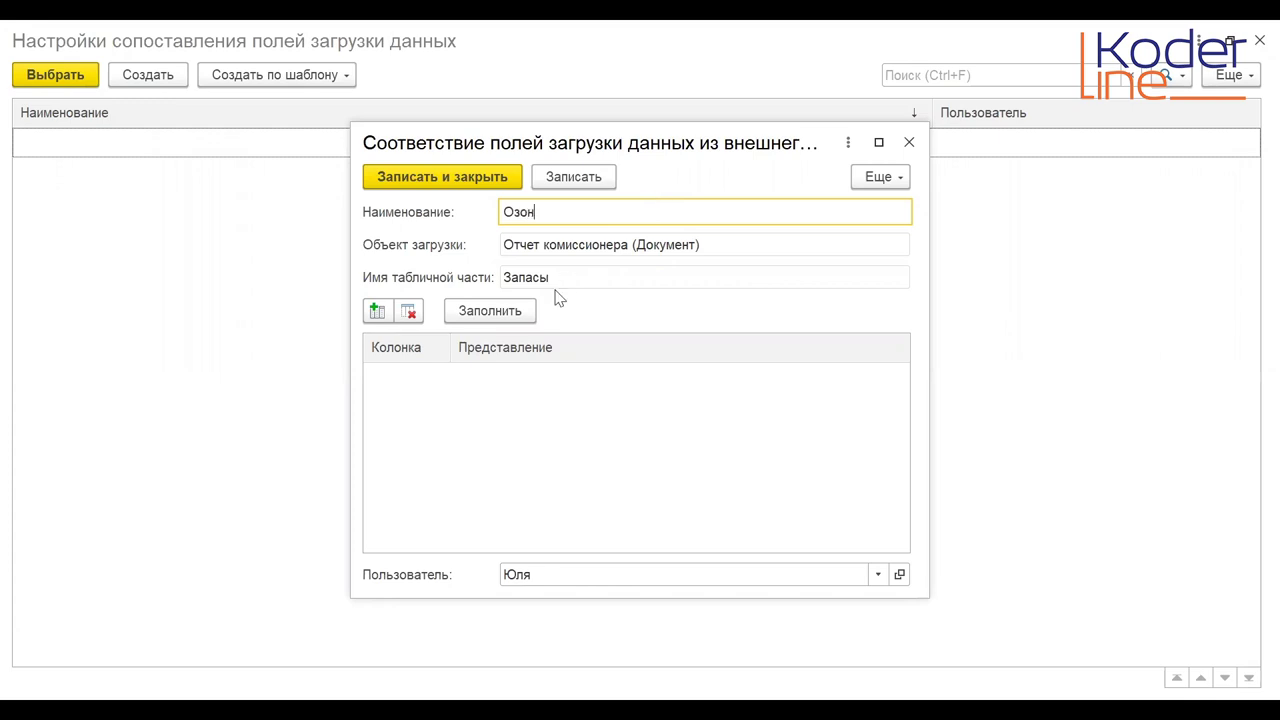
pyautogui.click(508, 312)
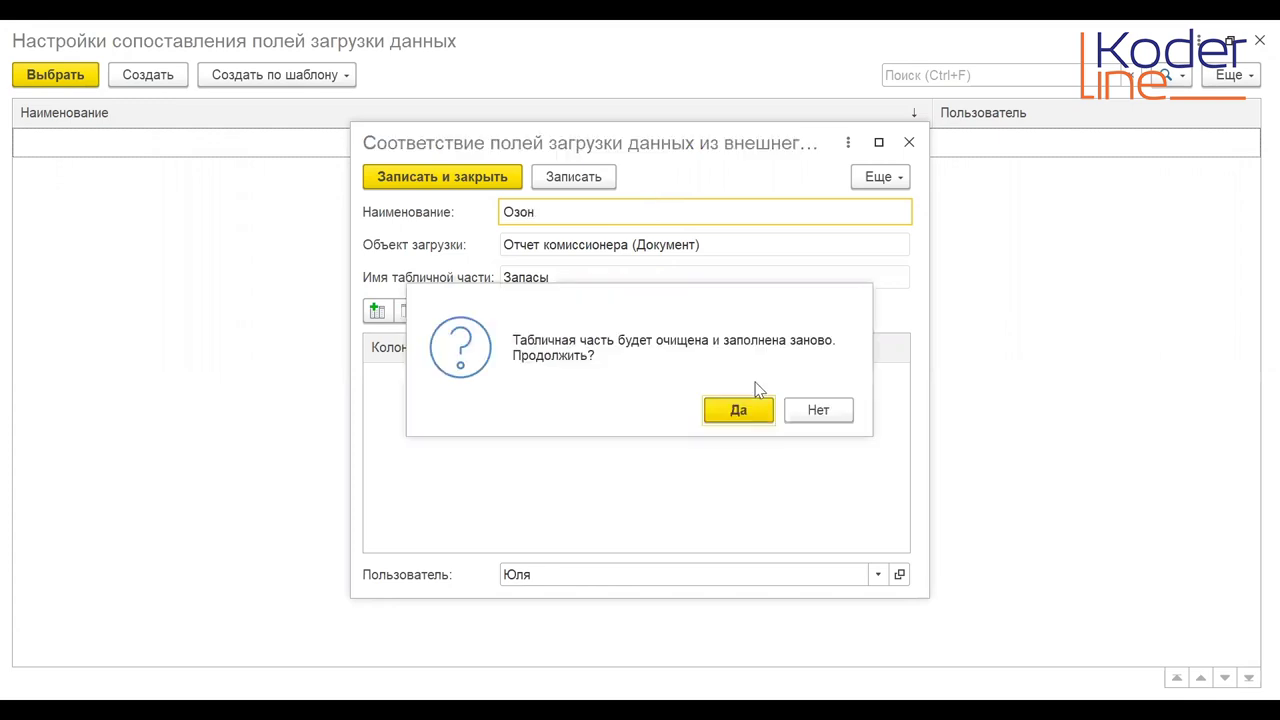
pyautogui.press('Escape')
pyautogui.click(377, 311)
pyautogui.click(354, 339)
pyautogui.click(362, 246)
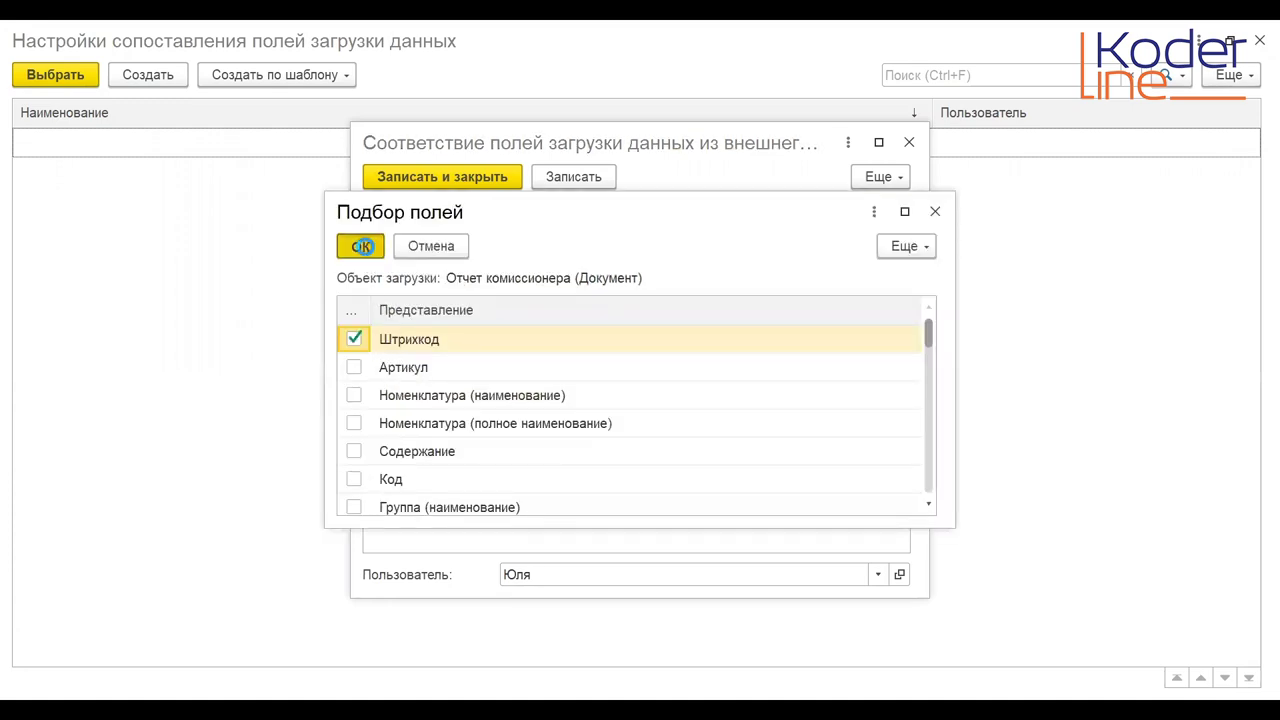
pyautogui.write('1')
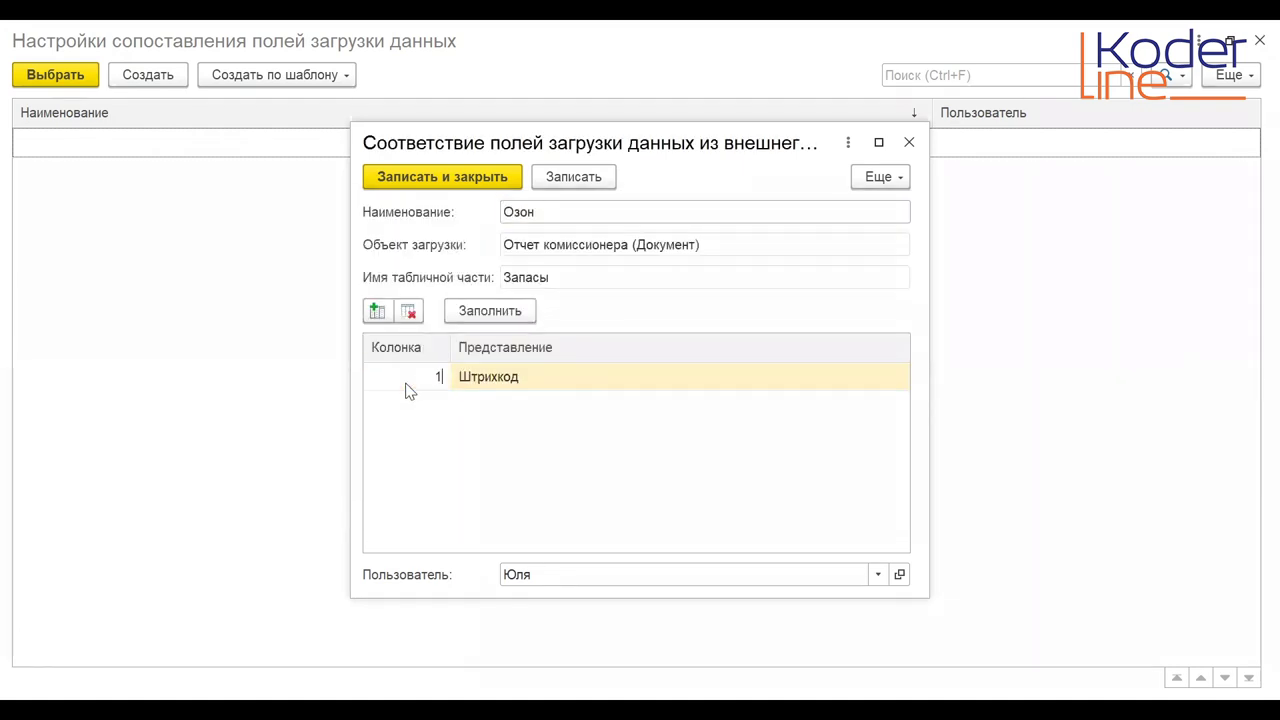
pyautogui.press('Return')
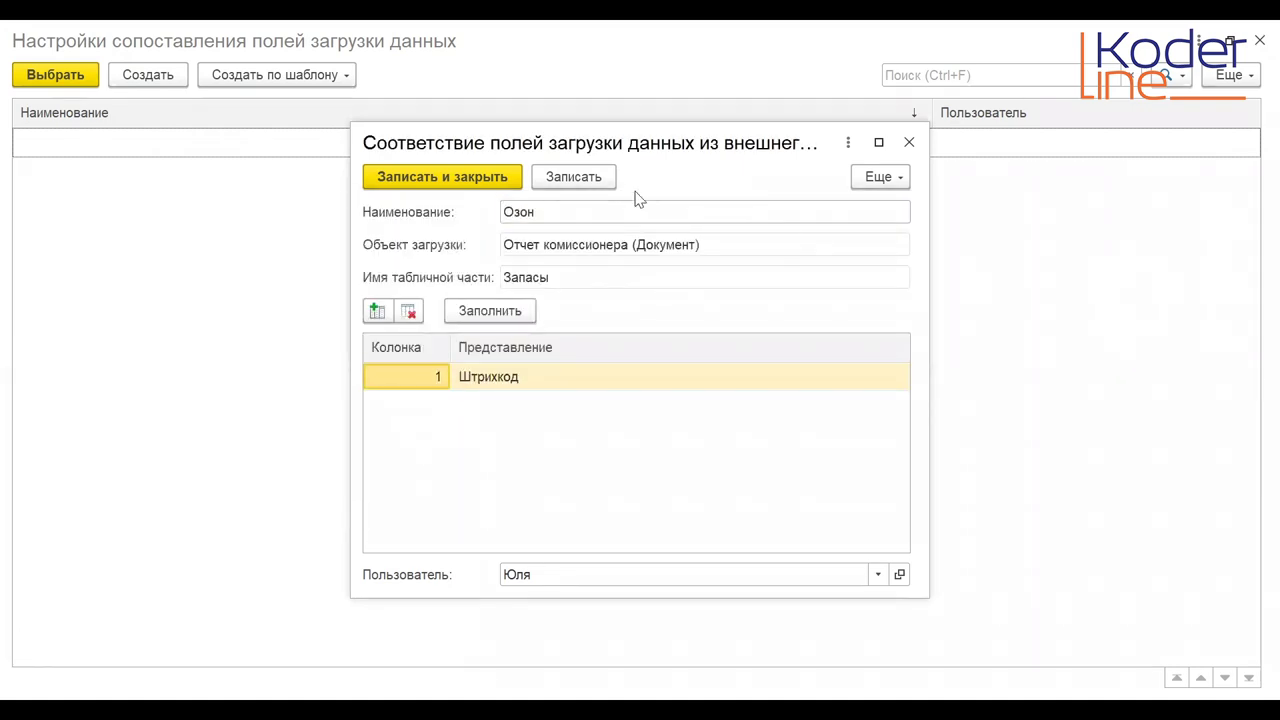
pyautogui.click(909, 143)
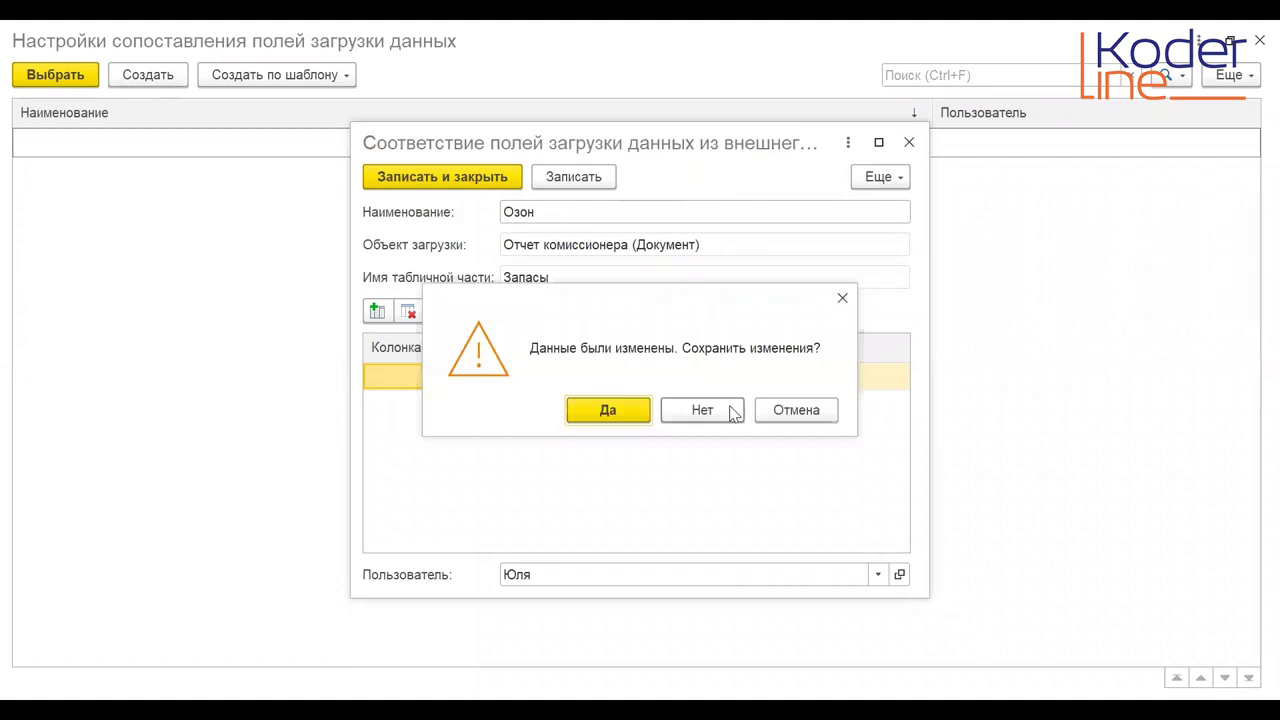
pyautogui.click(733, 412)
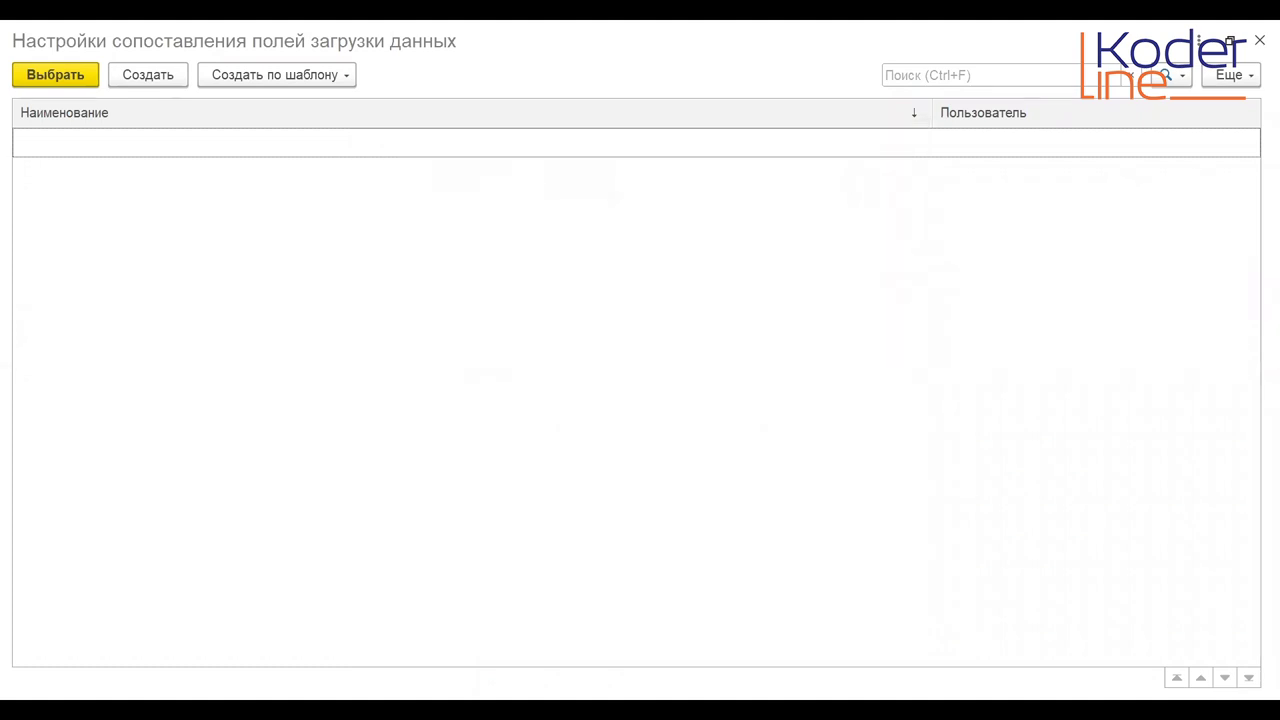
# Examine the column mapping of the Wildberries - отчет о продажах template, and cancel the data import.
pyautogui.click(324, 79)
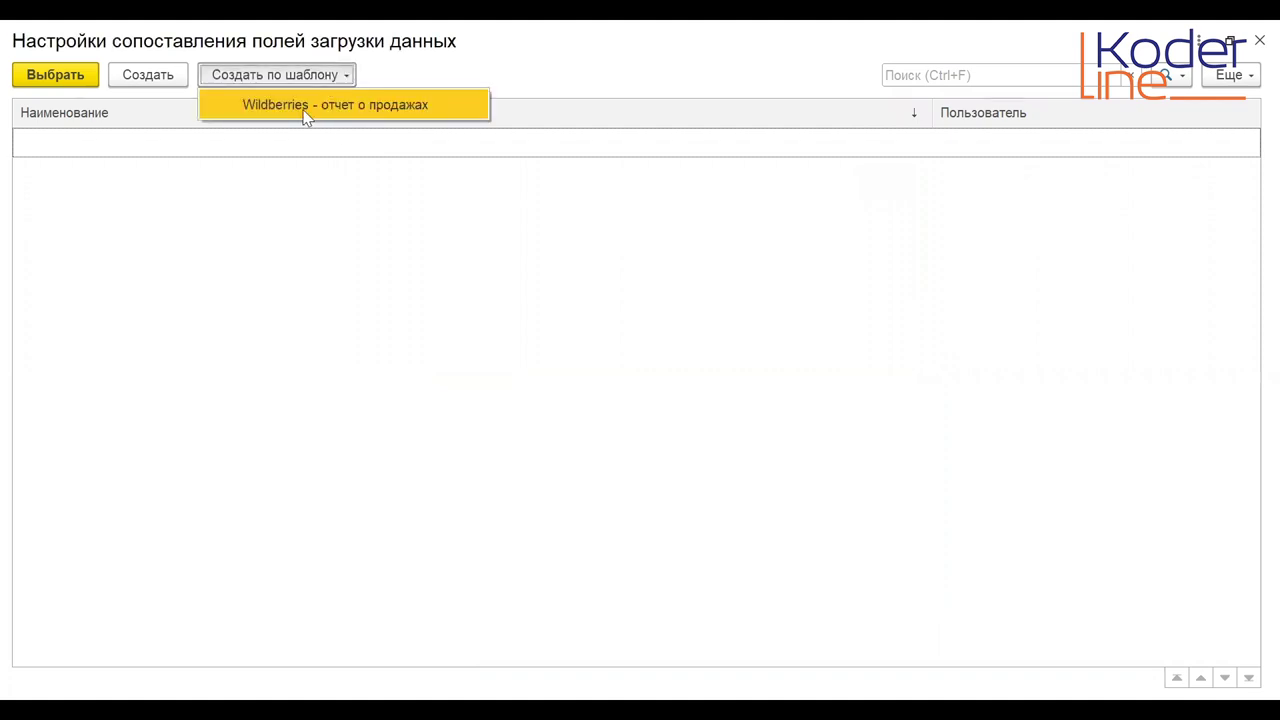
pyautogui.click(305, 112)
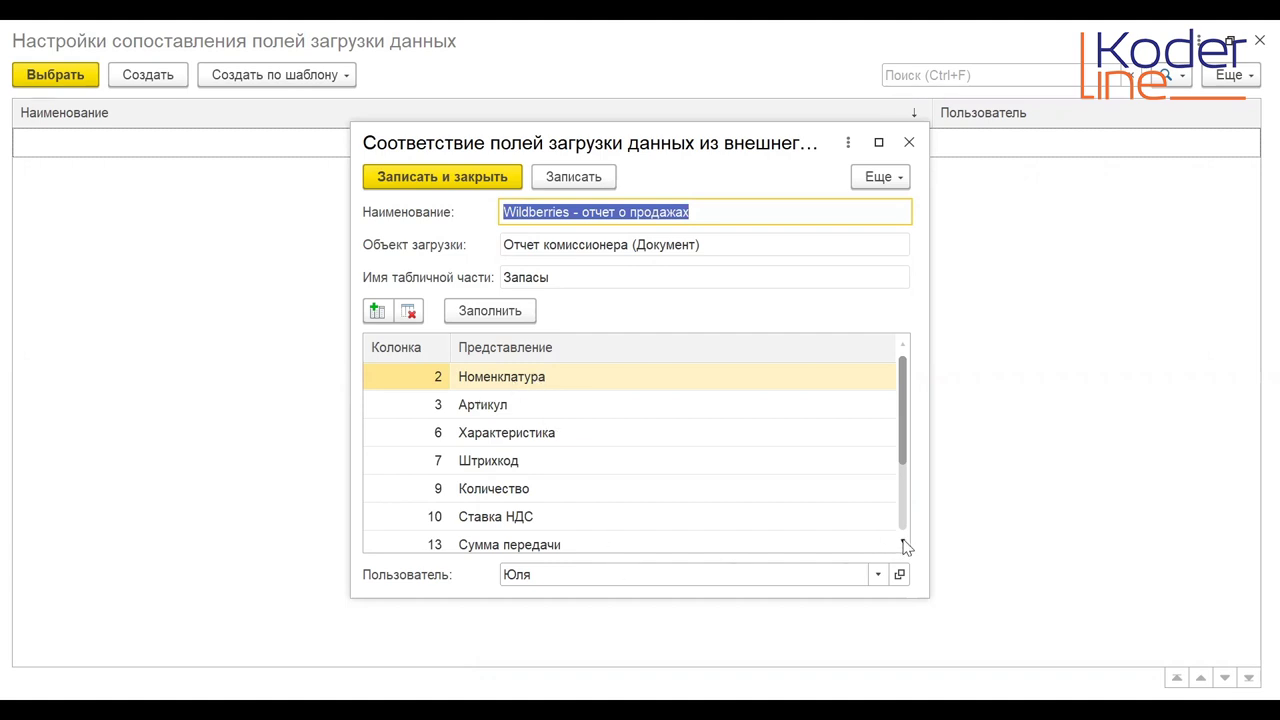
pyautogui.scroll(-2, 907, 545)
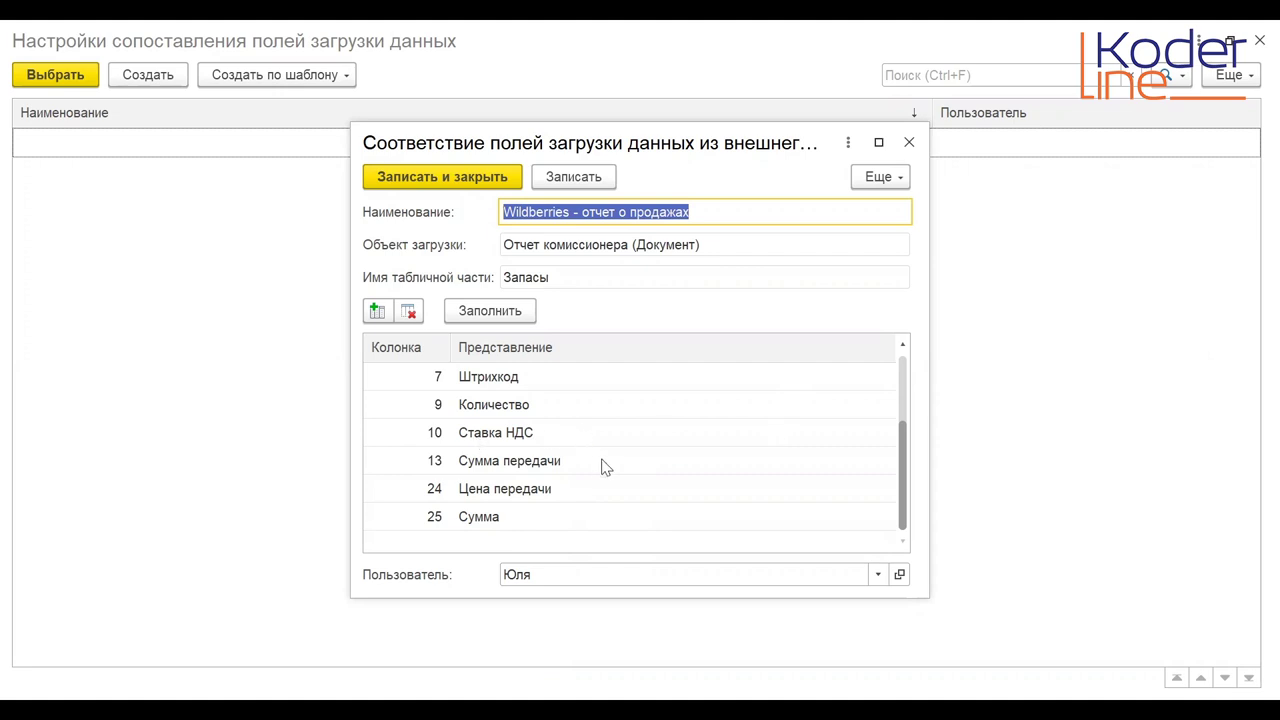
pyautogui.click(910, 143)
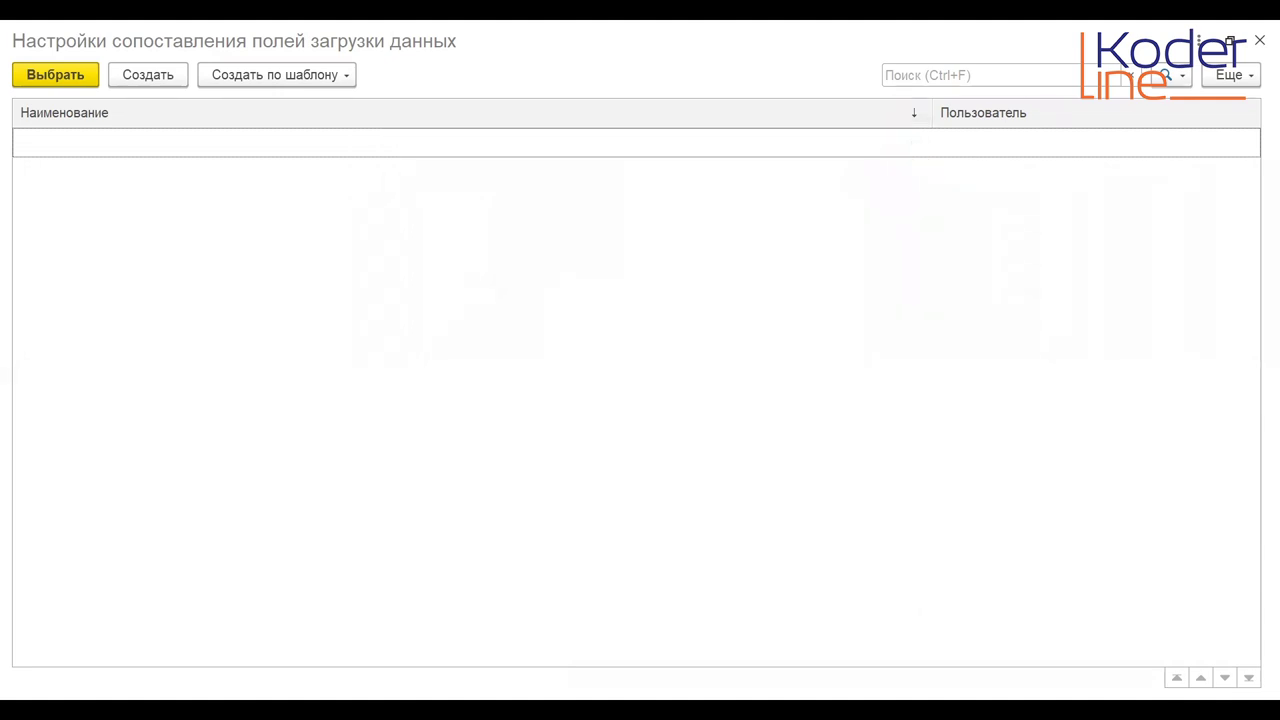
pyautogui.click(1259, 40)
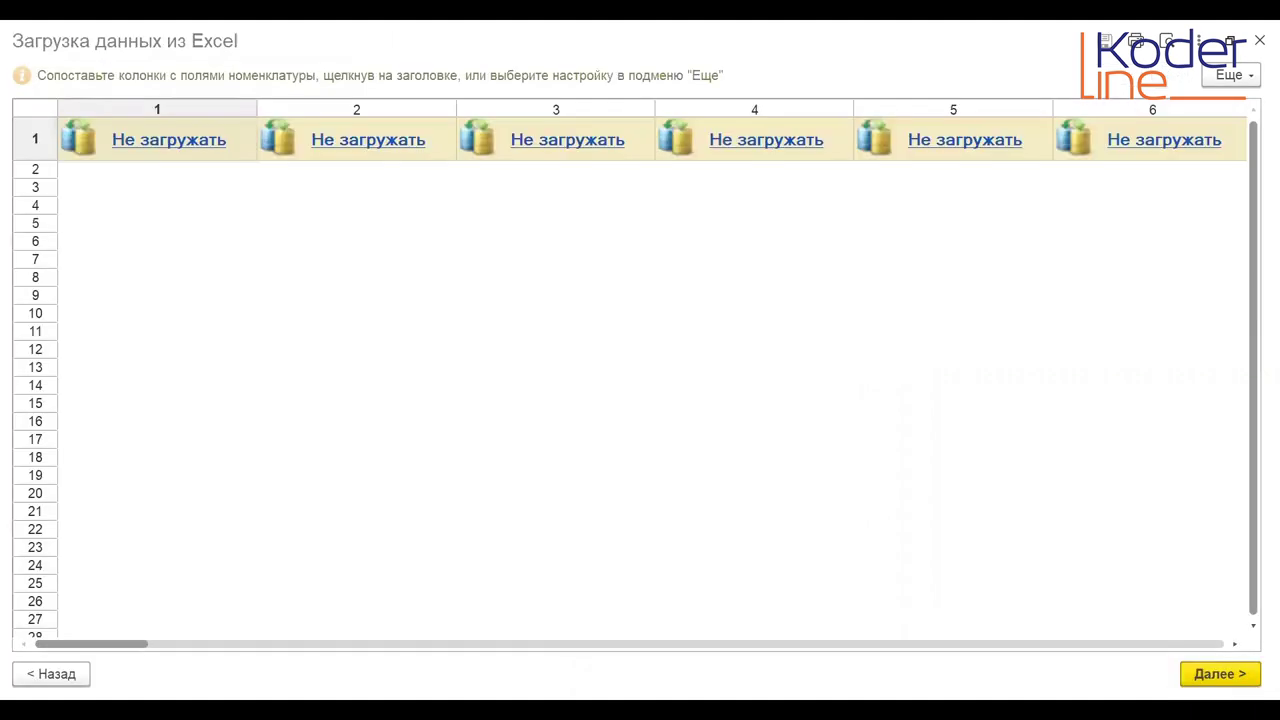
pyautogui.click(1259, 41)
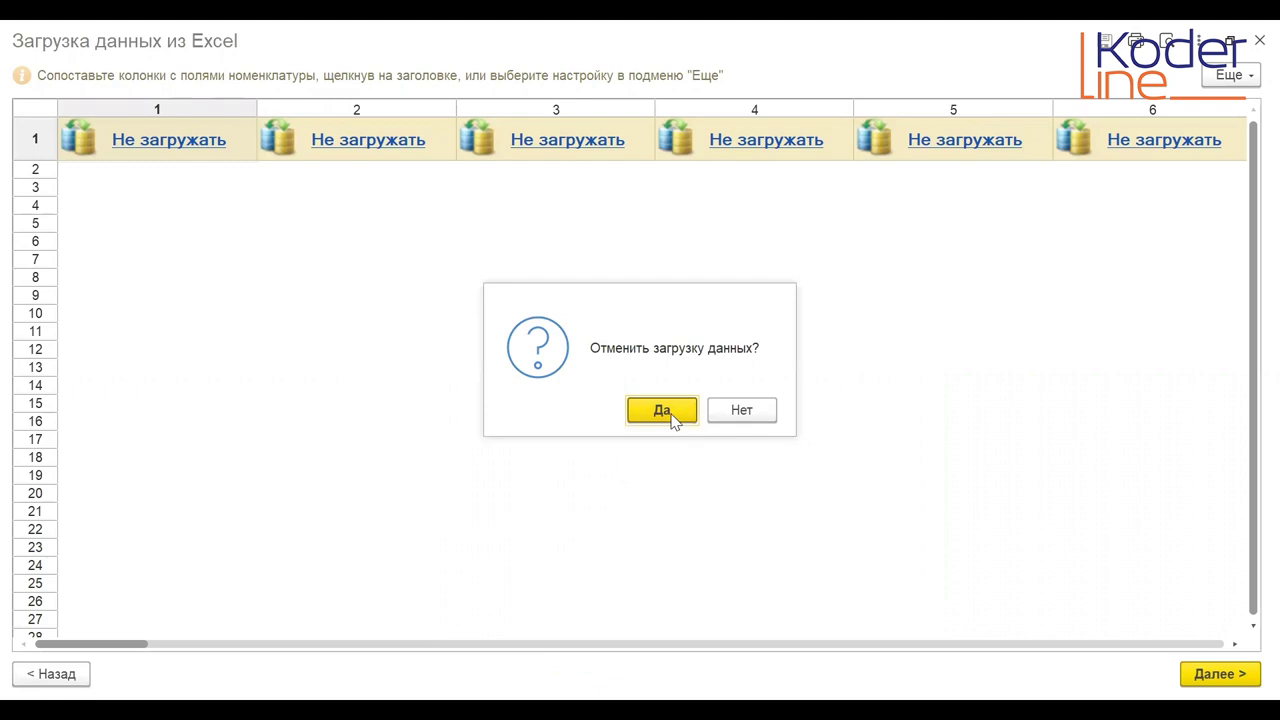
pyautogui.click(668, 411)
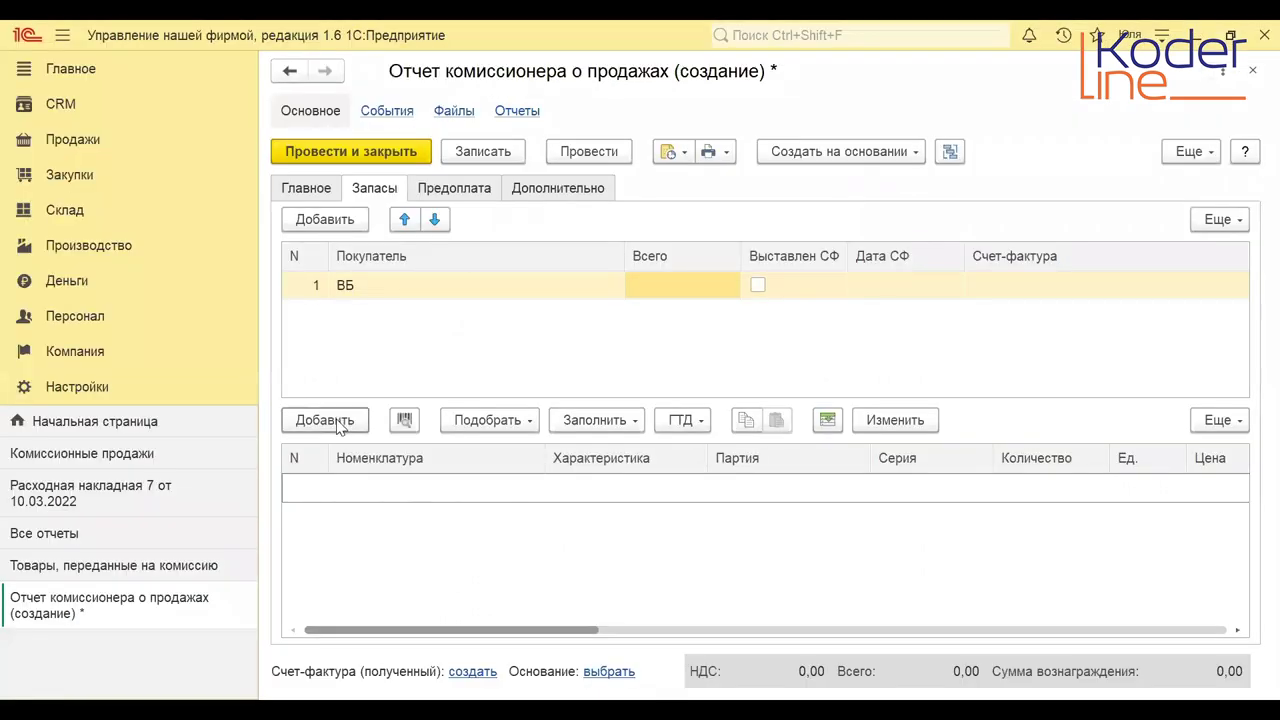
# Add Подушка and Одеяло to the list of sold goods, leaving their Партия empty.
pyautogui.click(325, 420)
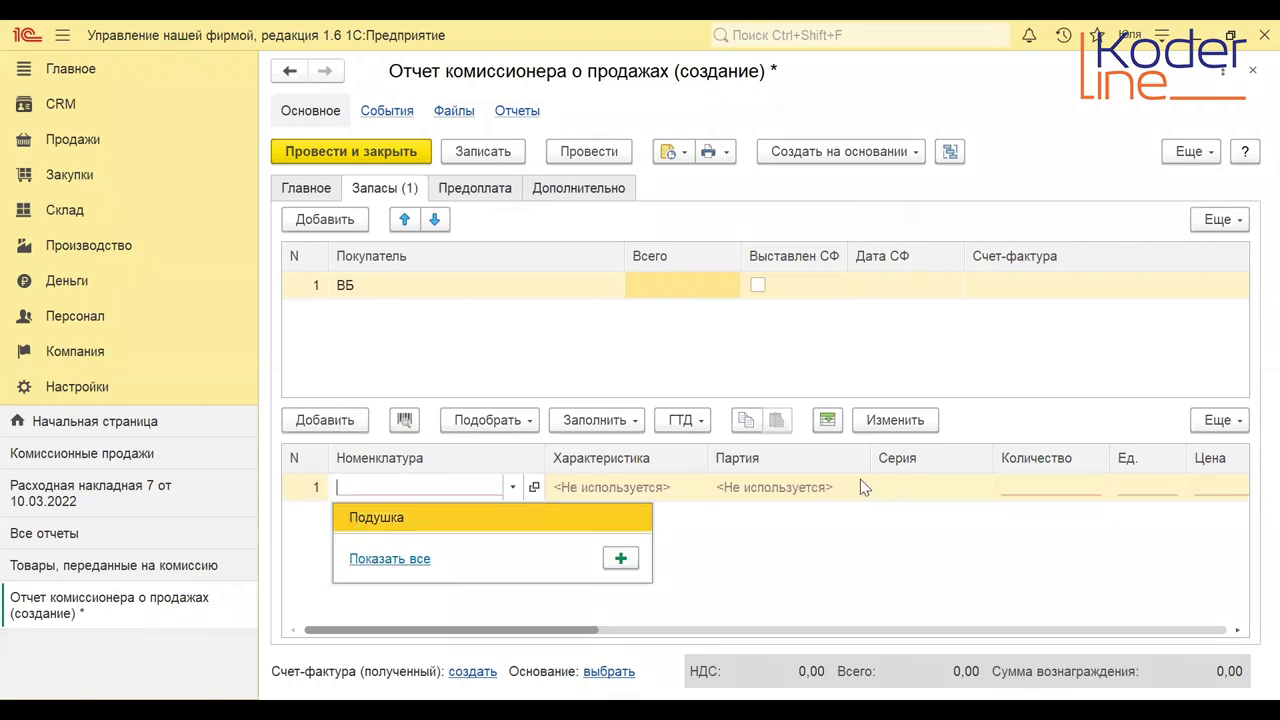
pyautogui.click(416, 515)
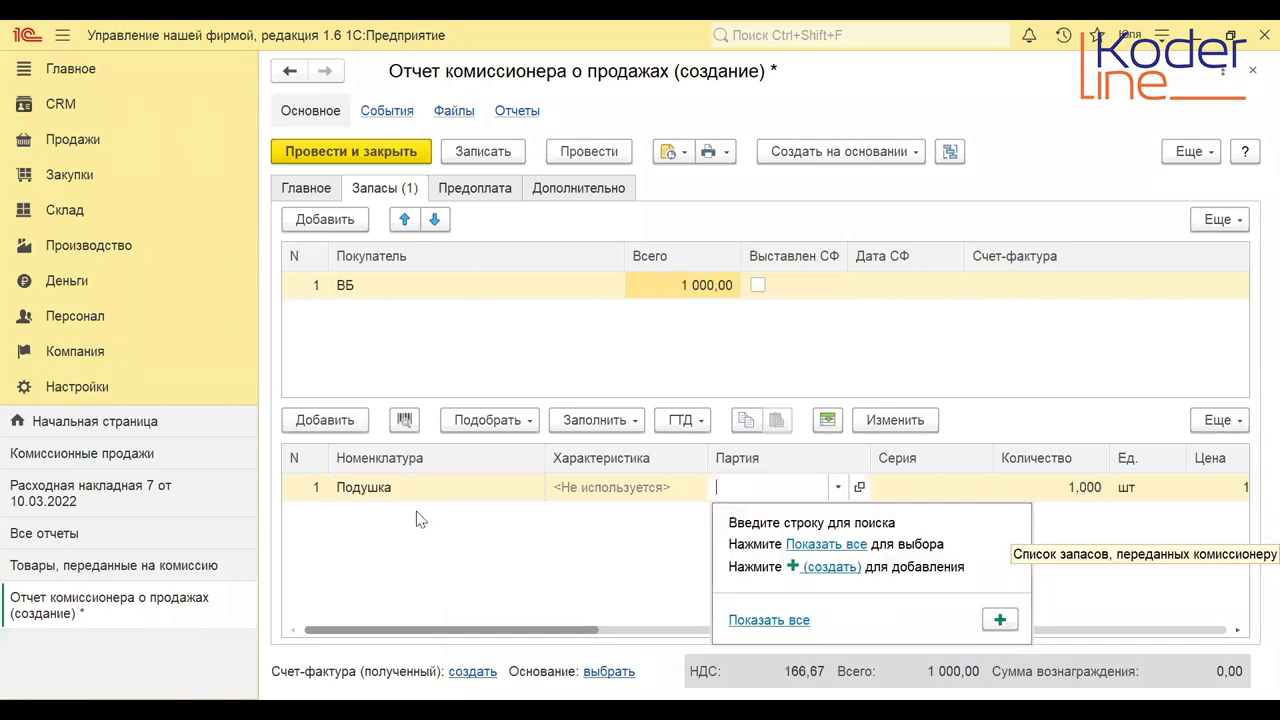
pyautogui.click(347, 425)
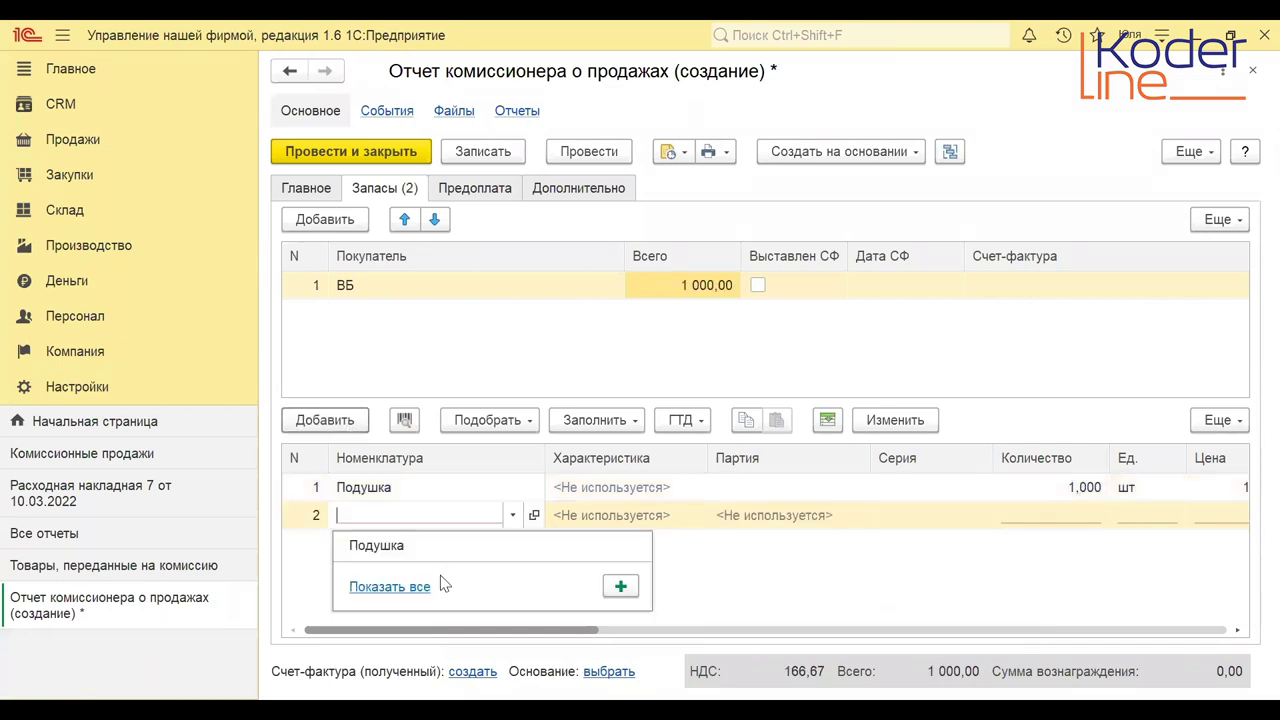
pyautogui.write('о')
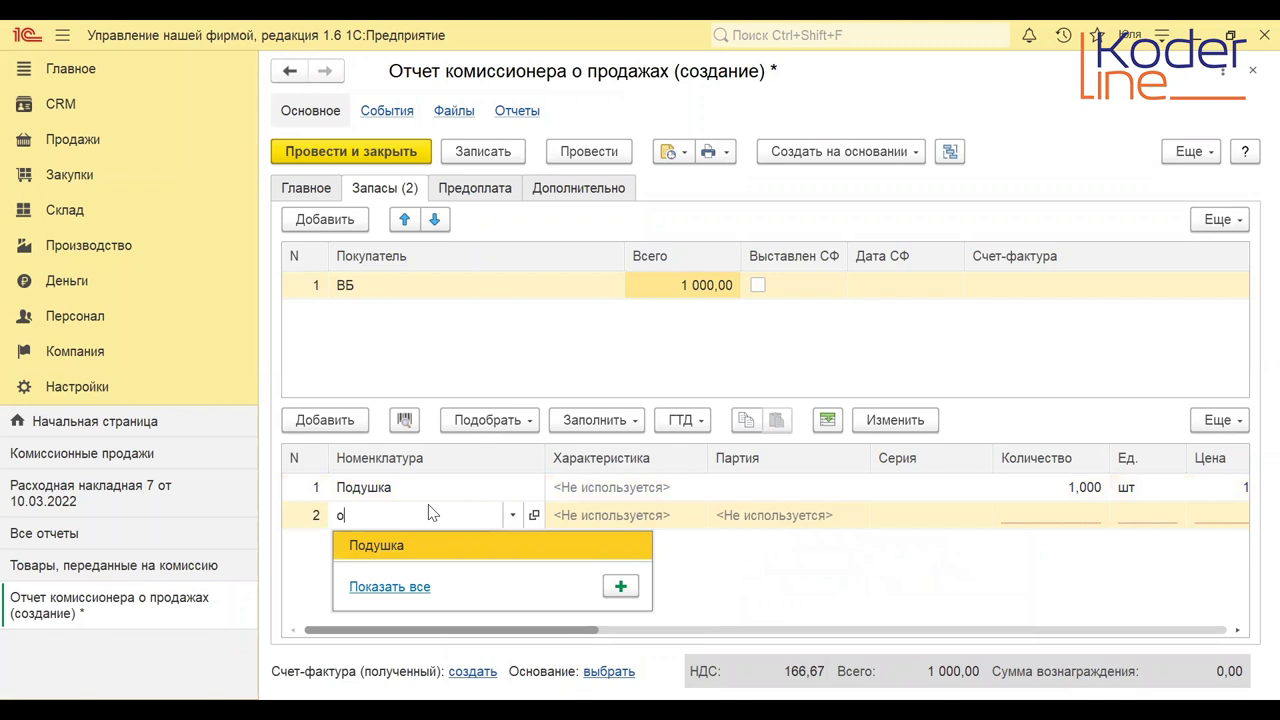
pyautogui.write('деяло')
pyautogui.press('Return')
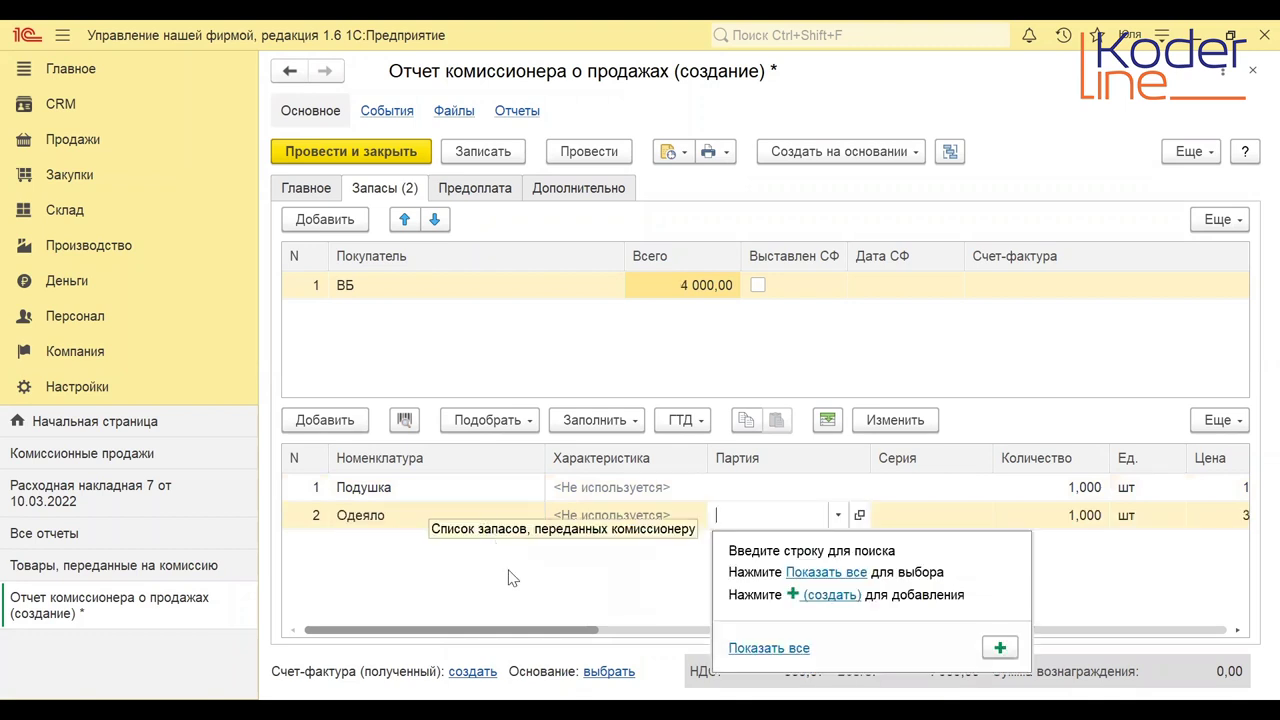
pyautogui.press('Escape')
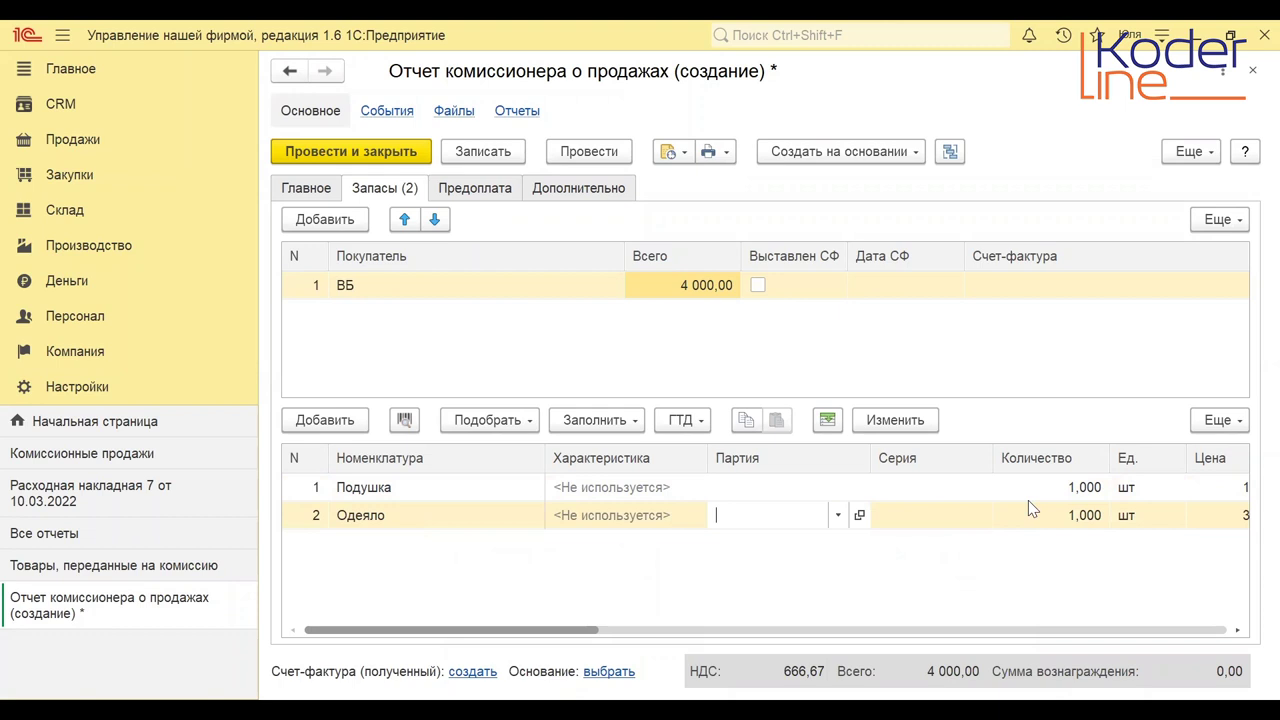
# Examine the Цена передачи, Сумма передачи and Сумма НДС передачи columns for the Подушка row in the sold goods list.
pyautogui.press('Up')
pyautogui.press('Tab')
pyautogui.press('Tab')
pyautogui.press('Tab')
pyautogui.press('Tab')
pyautogui.press('Tab')
pyautogui.press('Tab')
pyautogui.press('Tab')
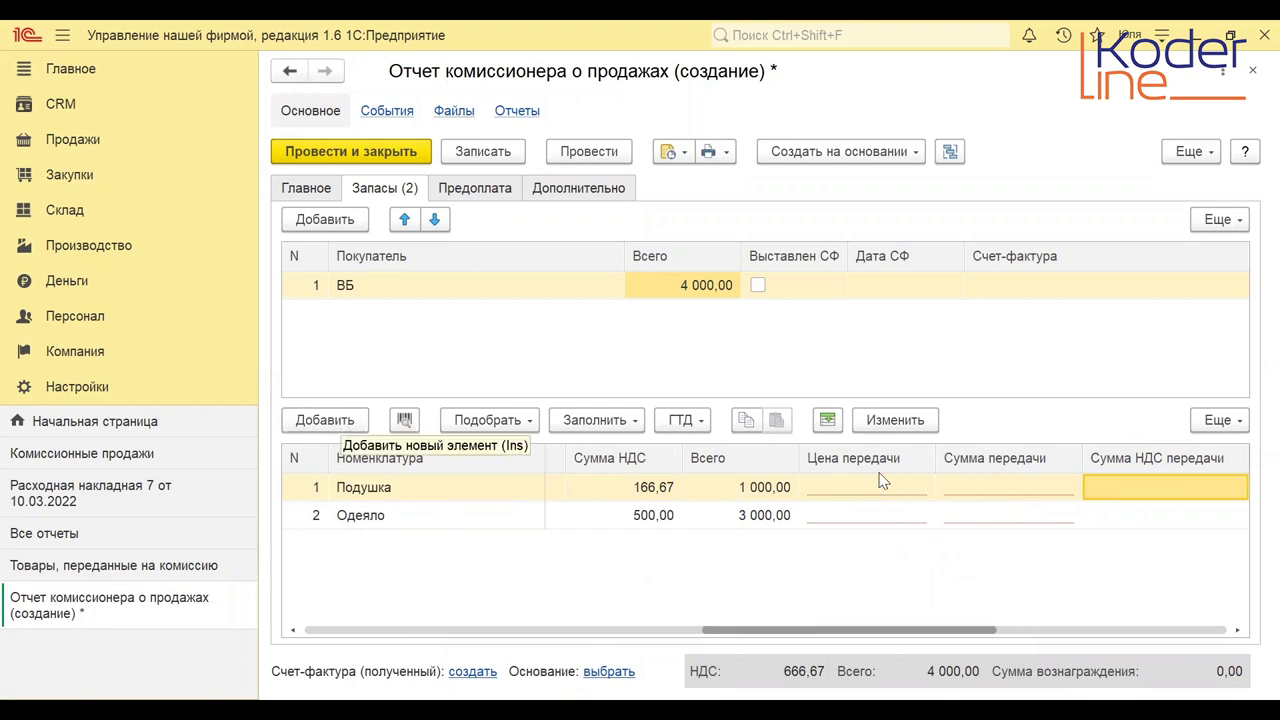
# Delete the Подушка and Одеяло rows from the sold goods list.
pyautogui.click(588, 515)
pyautogui.press('Delete')
pyautogui.press('Delete')
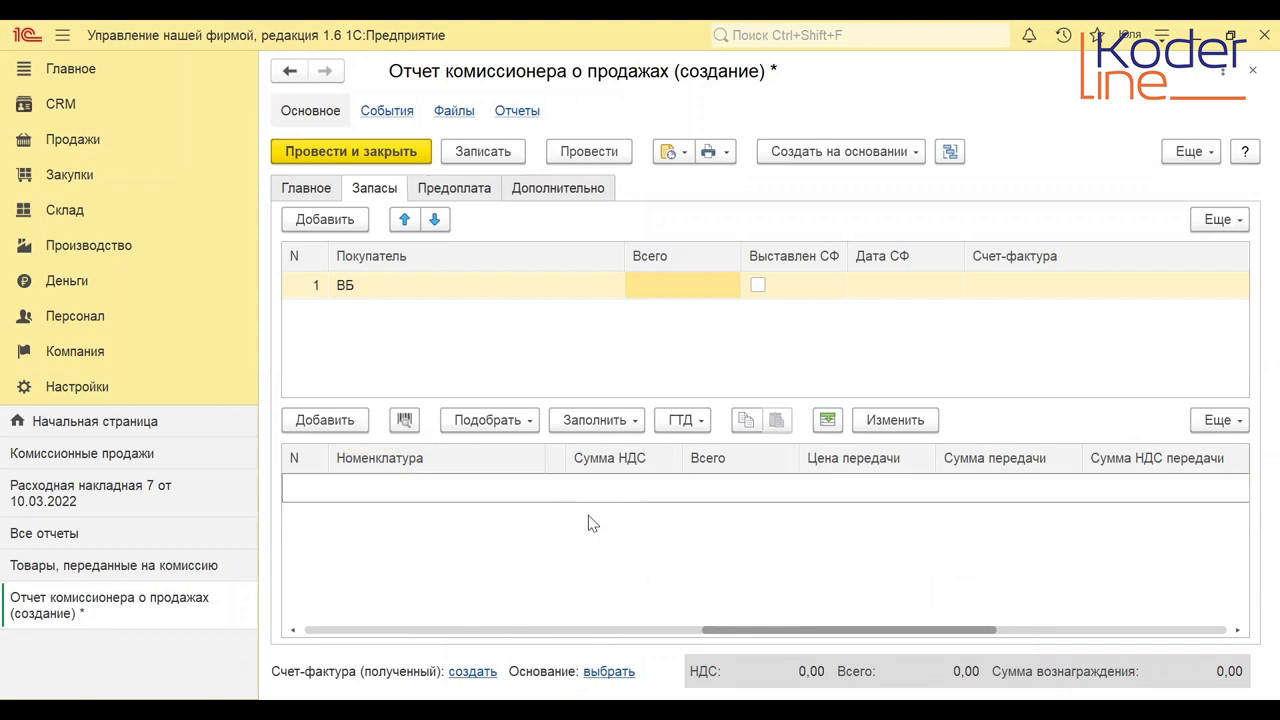
# Start selecting sold goods from the commission stock balances, and choose Подушка with a quantity of 1.
pyautogui.click(507, 424)
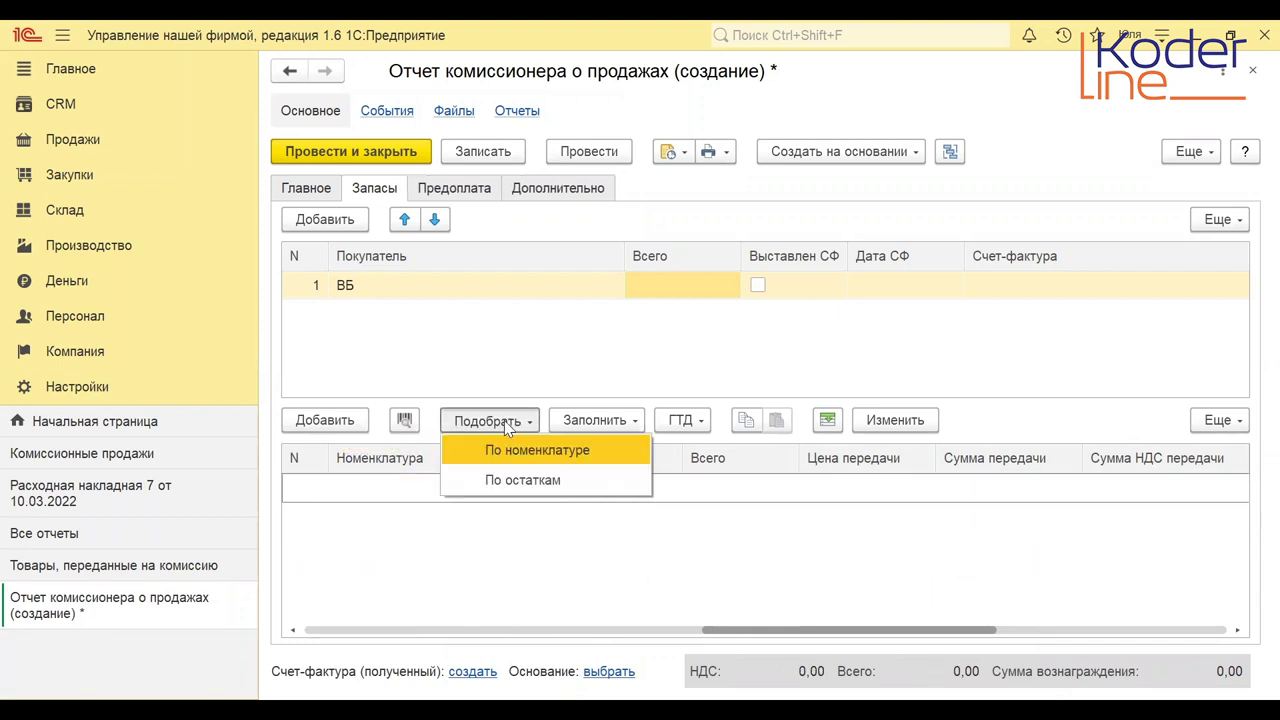
pyautogui.click(527, 481)
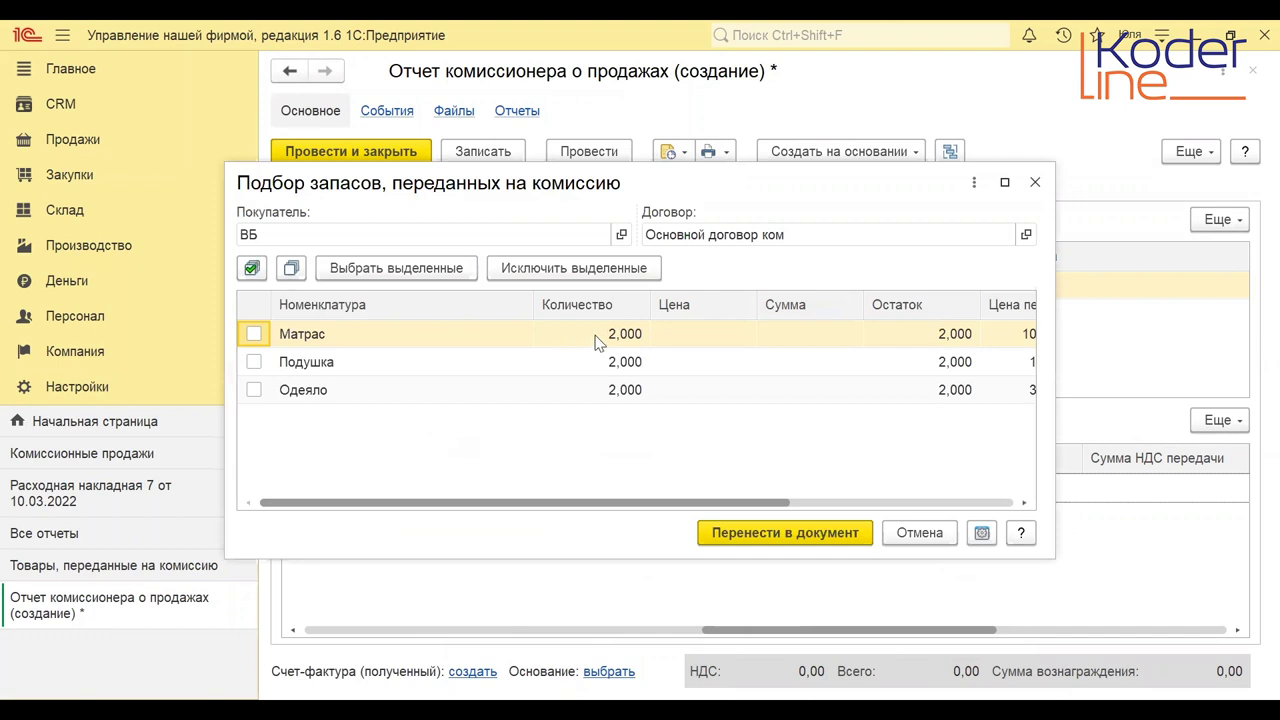
pyautogui.click(597, 342)
pyautogui.doubleClick(601, 366)
pyautogui.write('1')
pyautogui.press('Return')
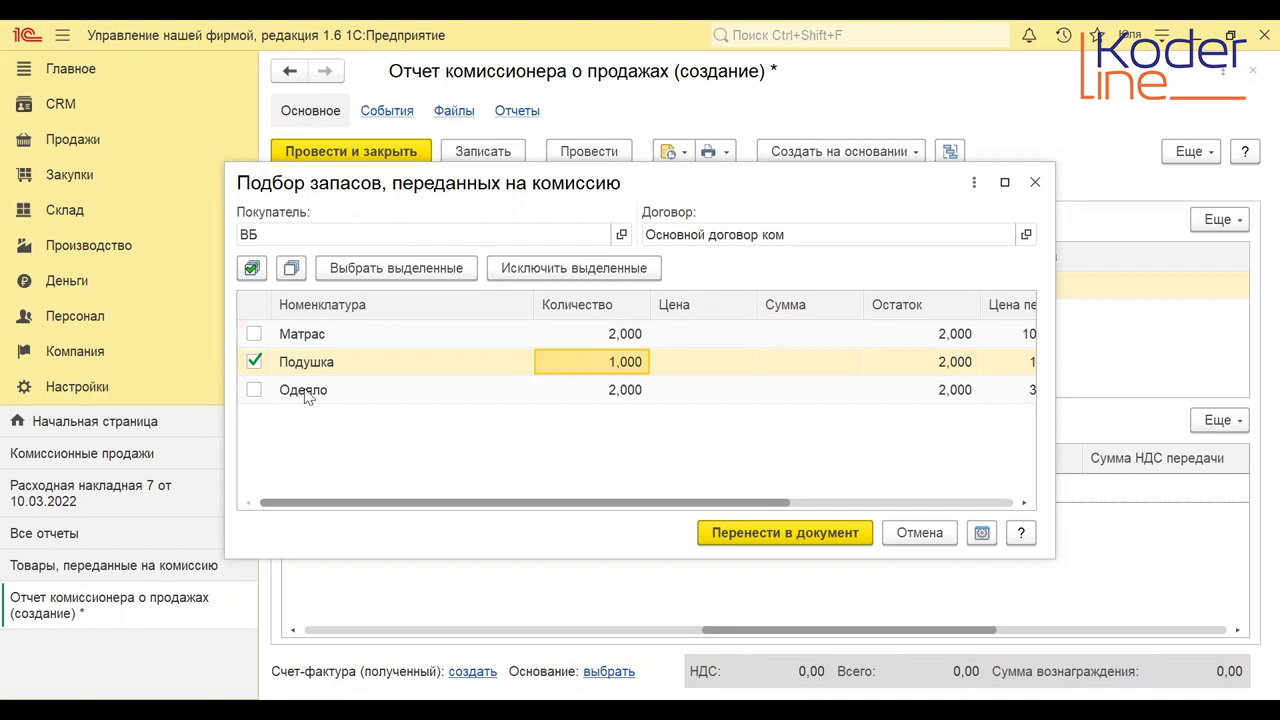
# Choose Одеяло with a quantity of 1 as well, and transfer the selected goods to the report.
pyautogui.click(254, 390)
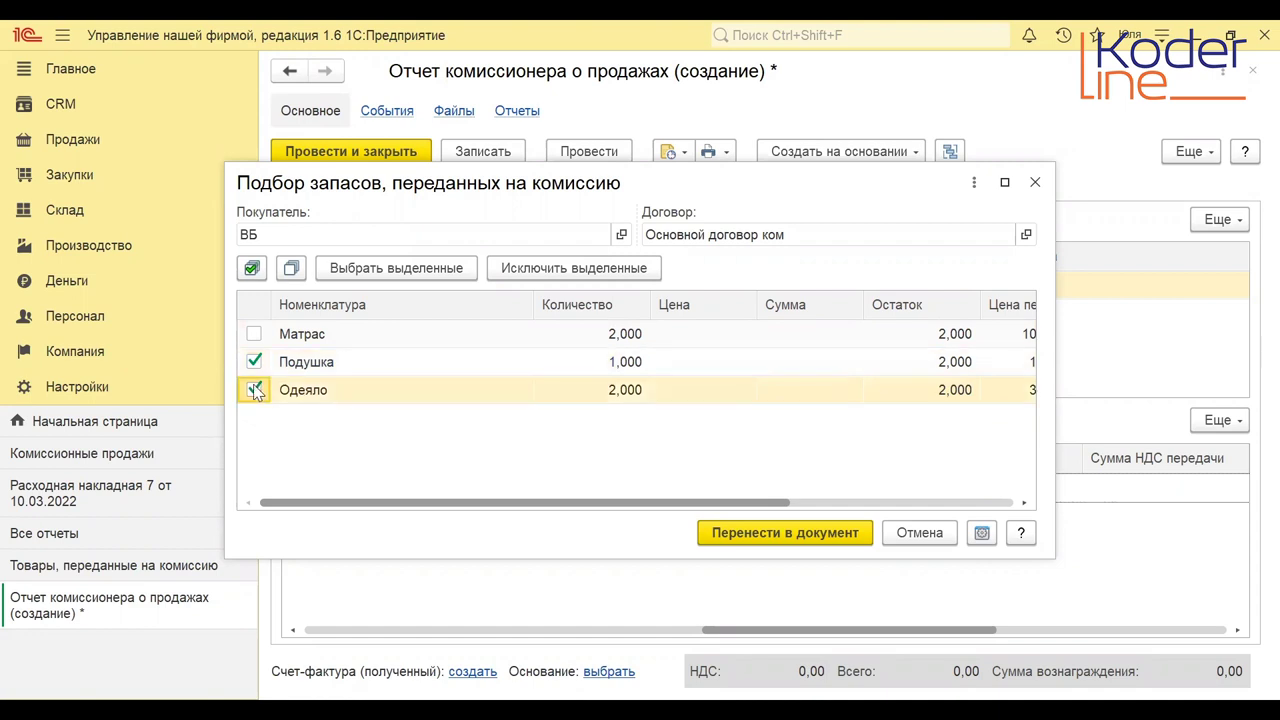
pyautogui.click(606, 390)
pyautogui.write('1')
pyautogui.press('Return')
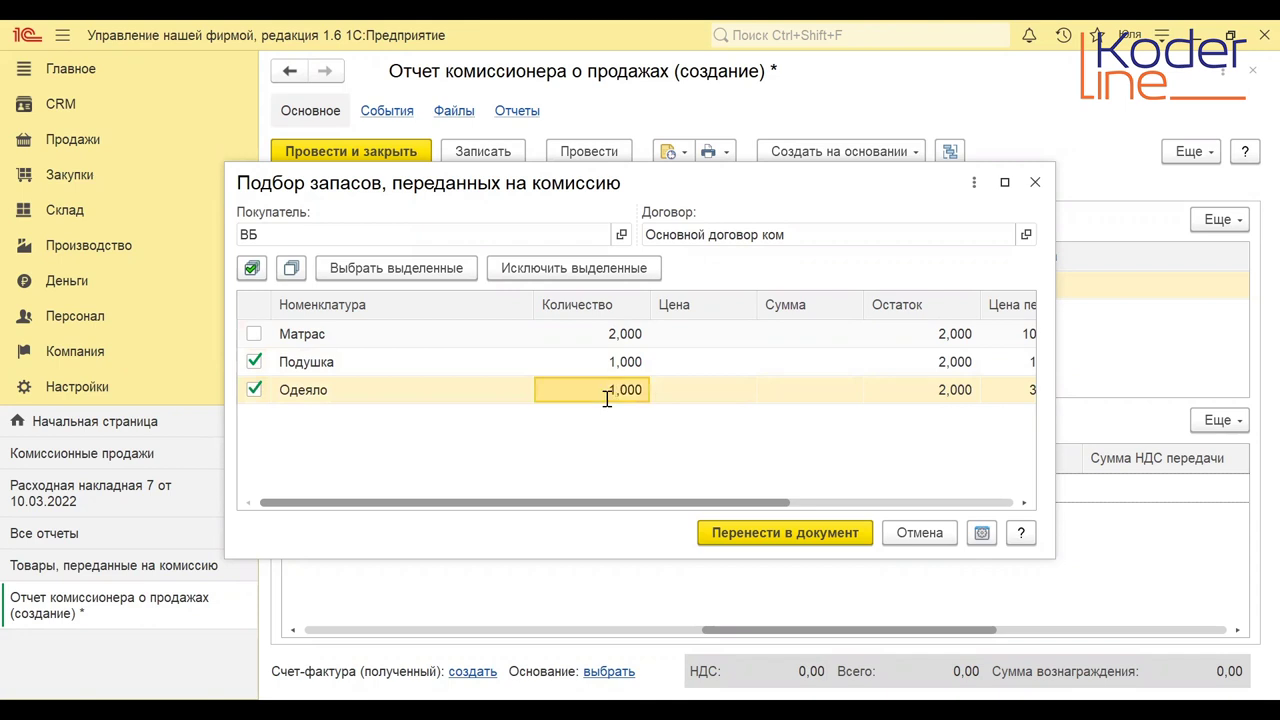
pyautogui.click(800, 533)
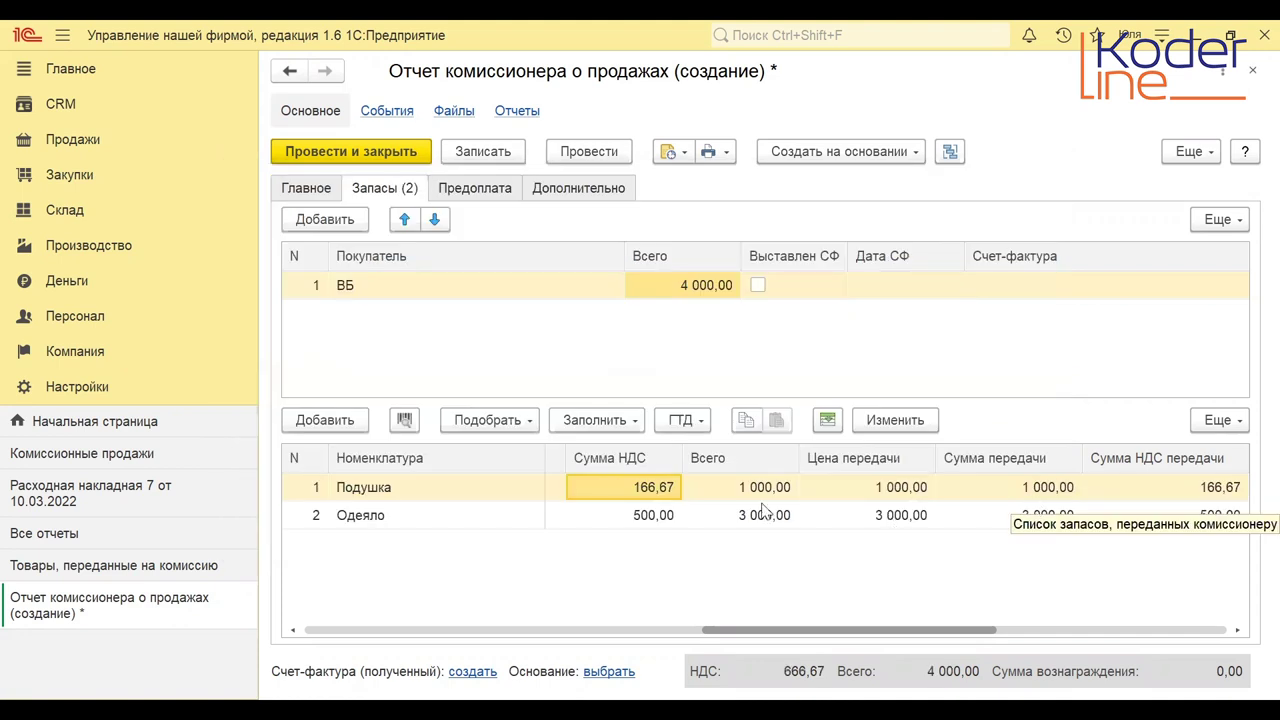
# Set Сумма вознаграждения to 100 for both Подушка and Одеяло.
pyautogui.click(1236, 631)
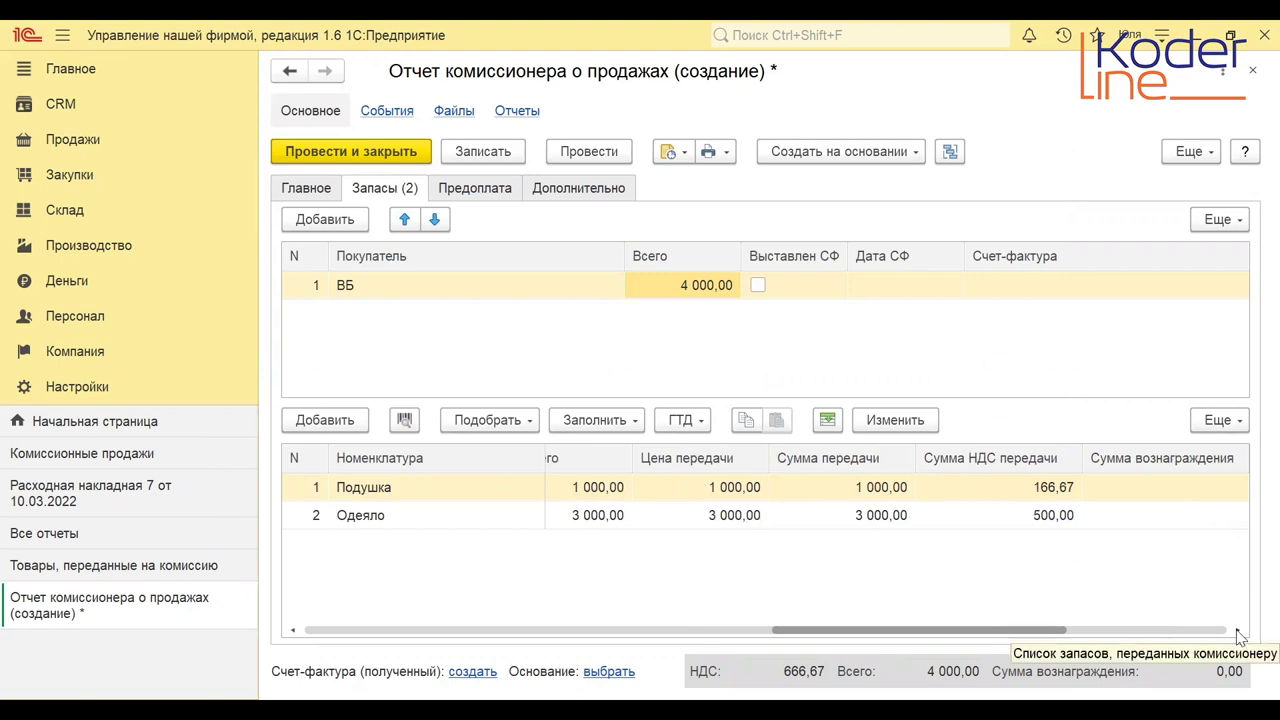
pyautogui.hscroll(2, 1014, 487)
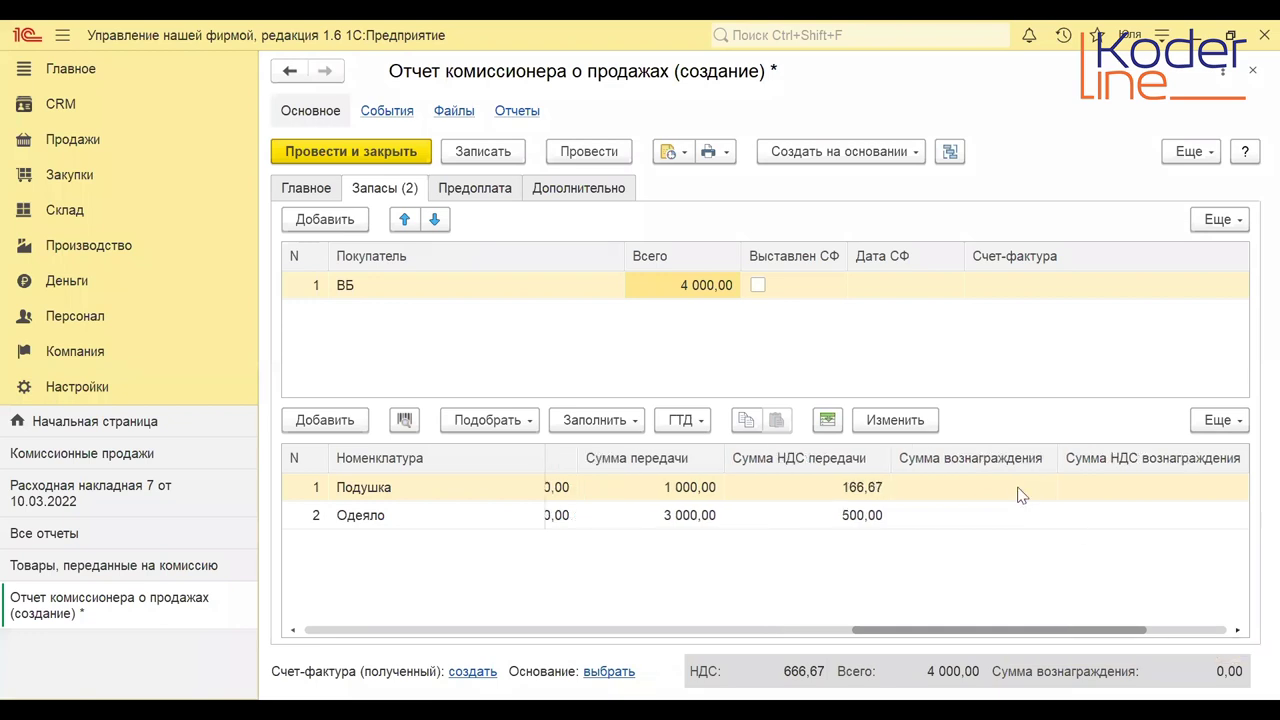
pyautogui.click(1012, 487)
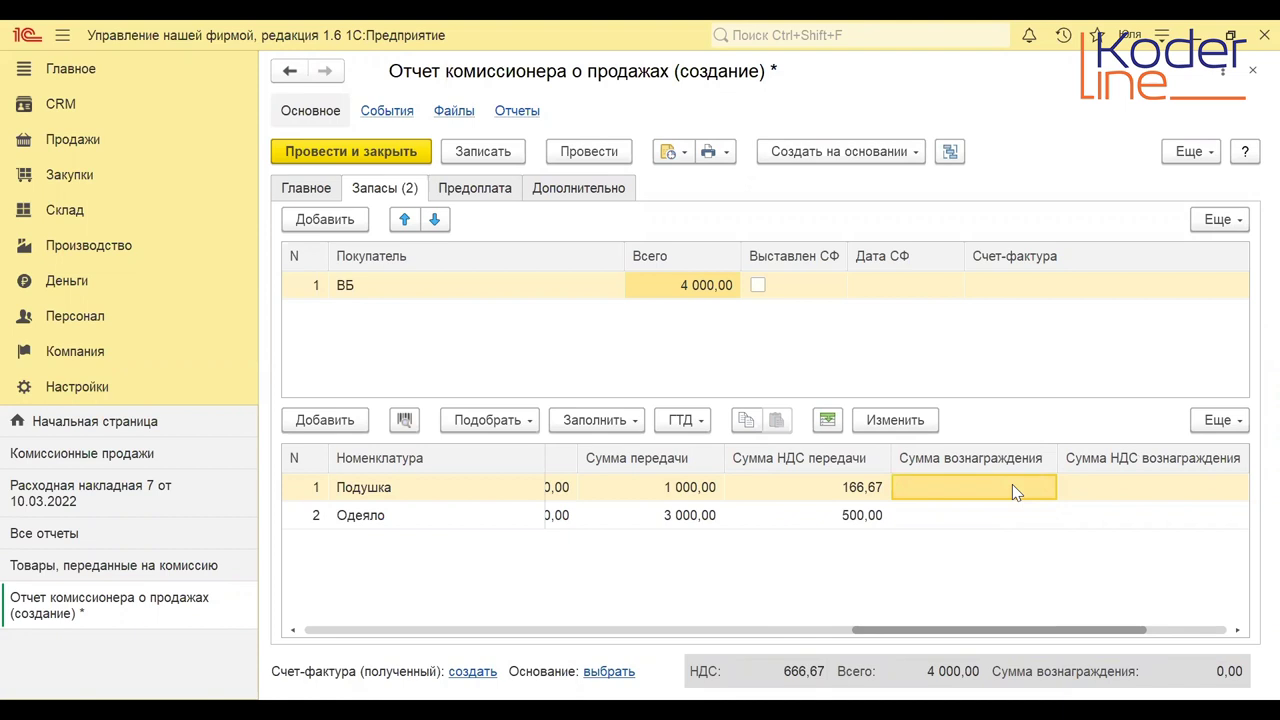
pyautogui.click(1012, 487)
pyautogui.write('100')
pyautogui.press('Return')
pyautogui.write('100')
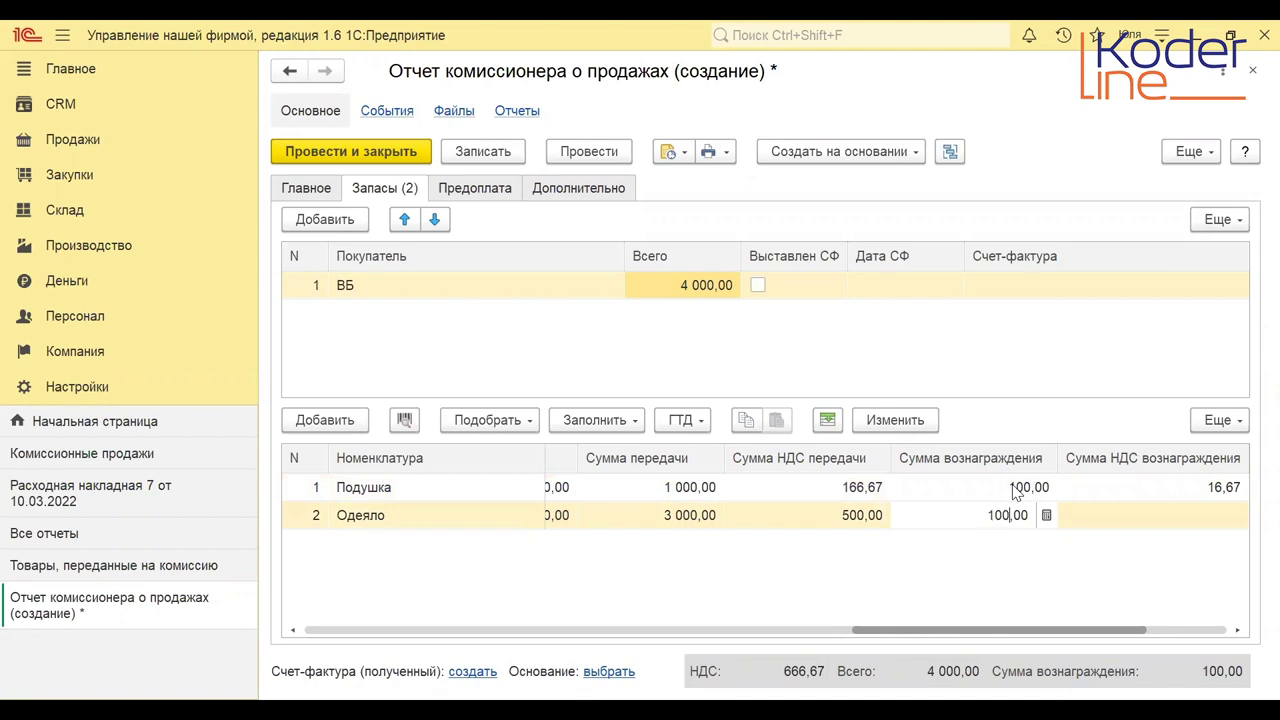
pyautogui.press('Return')
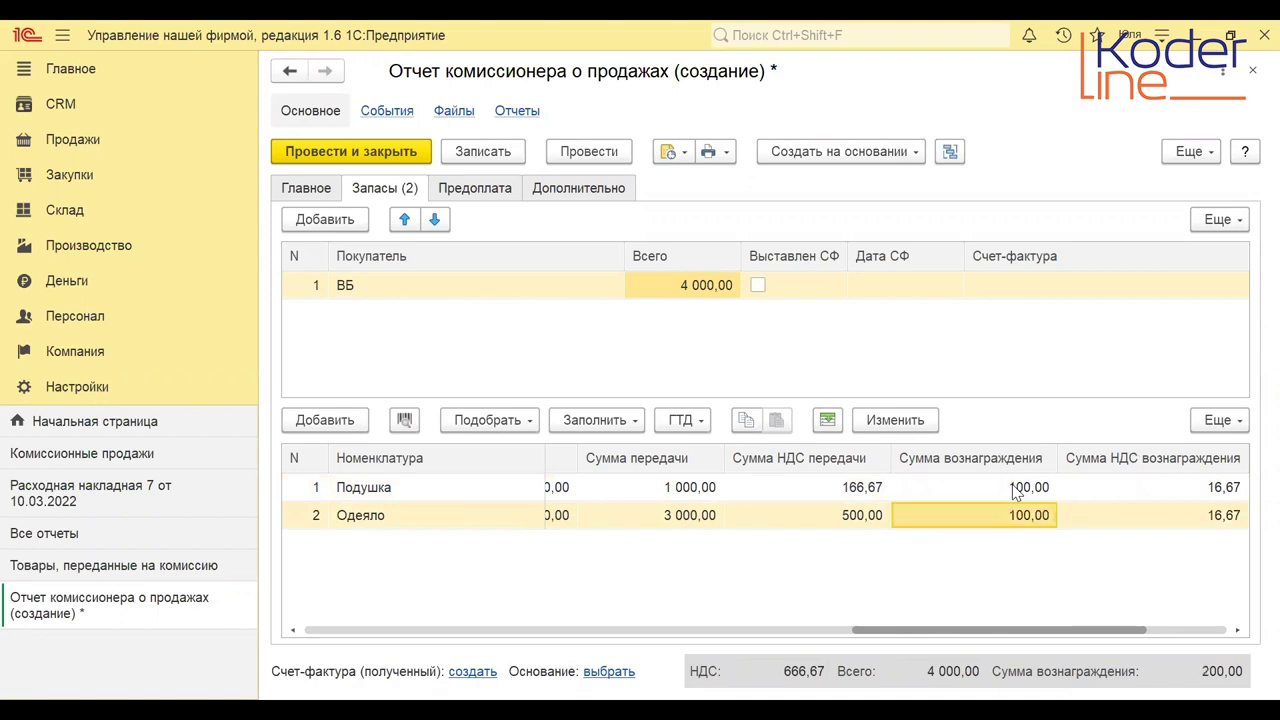
# Enable withholding the commission, calculate it as Процент от суммы продажи at 5 percent, and accept recalculating the fee.
pyautogui.click(565, 197)
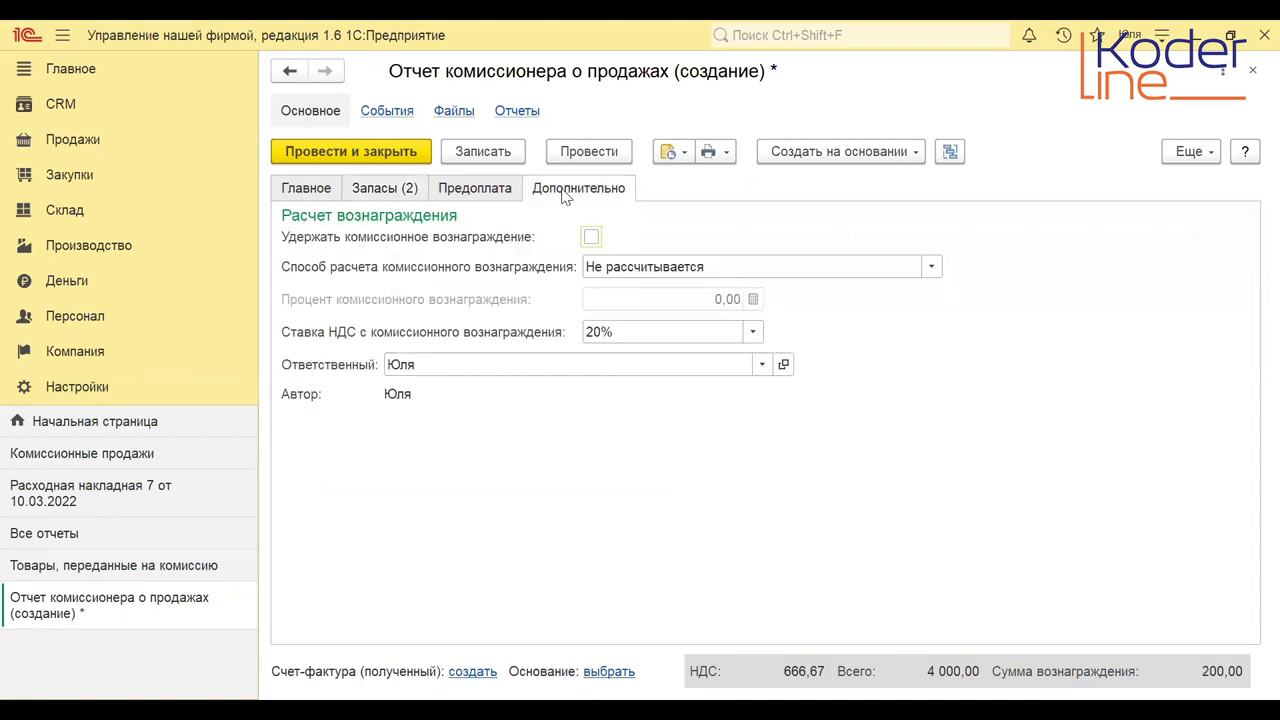
pyautogui.click(590, 238)
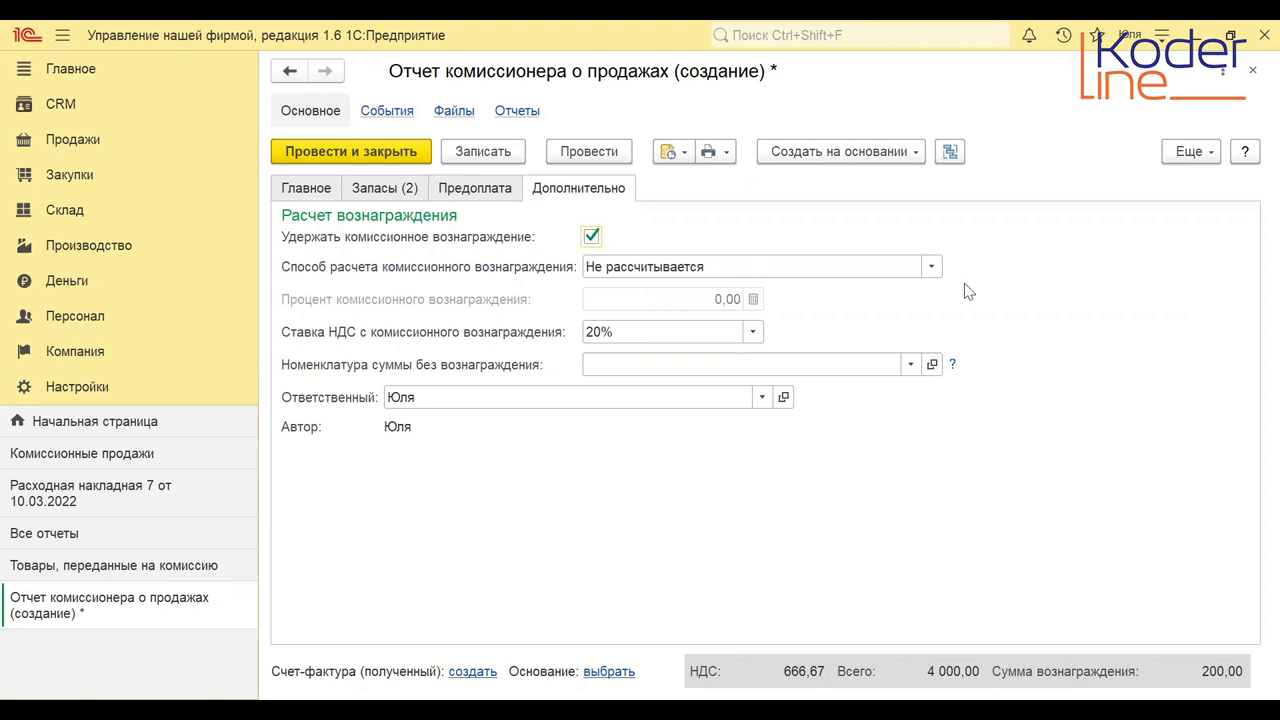
pyautogui.click(931, 266)
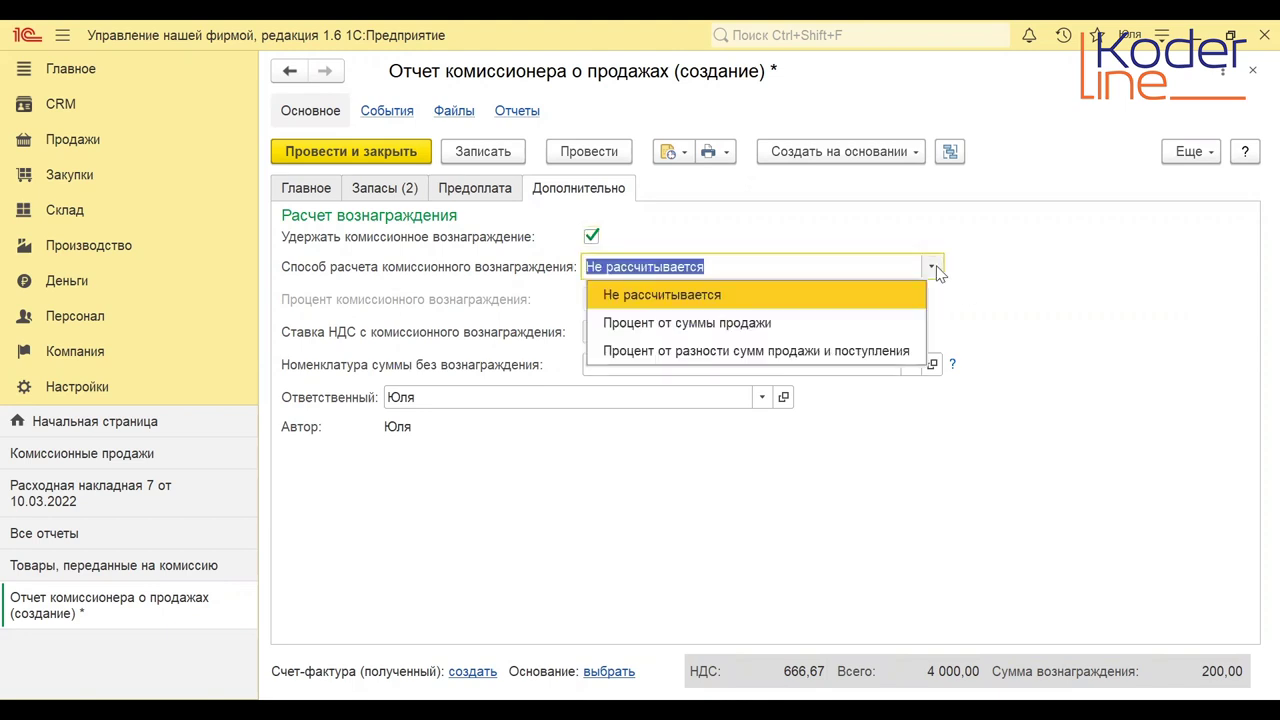
pyautogui.click(838, 323)
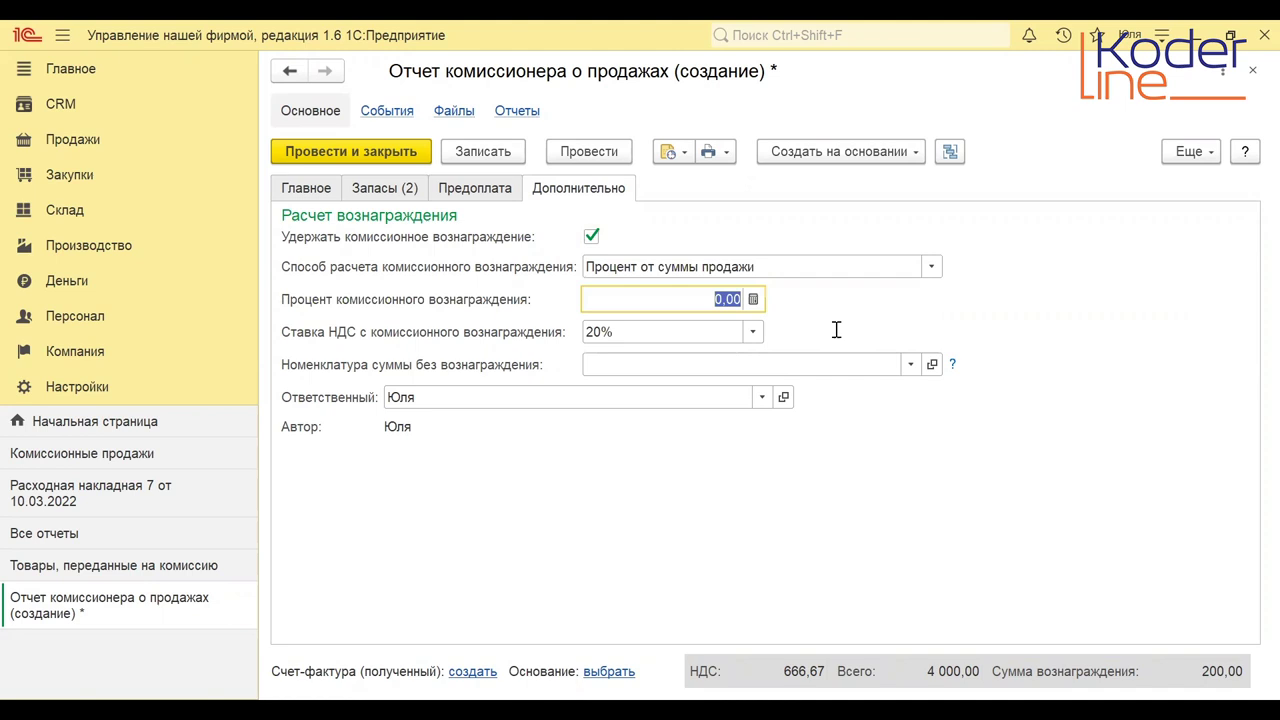
pyautogui.write('5')
pyautogui.press('Return')
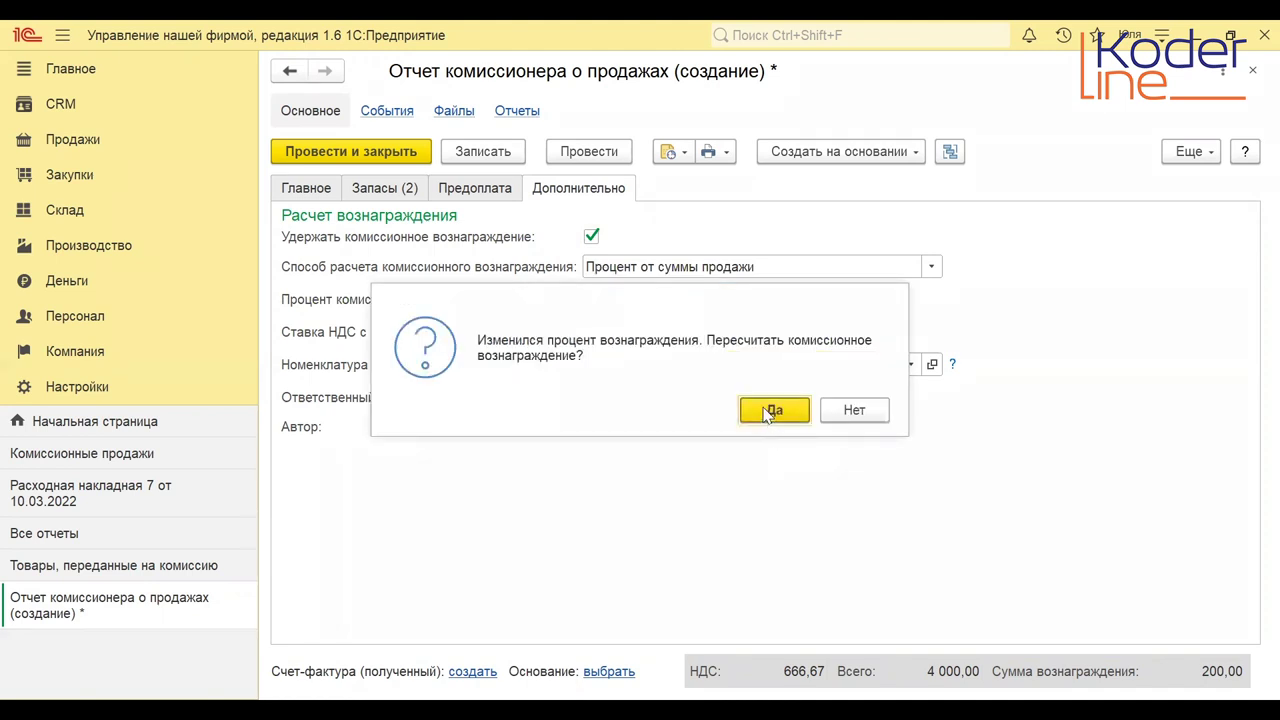
pyautogui.press('Return')
# Check the commission amounts in the goods list, and post the commissioner's sales report.
pyautogui.click(386, 190)
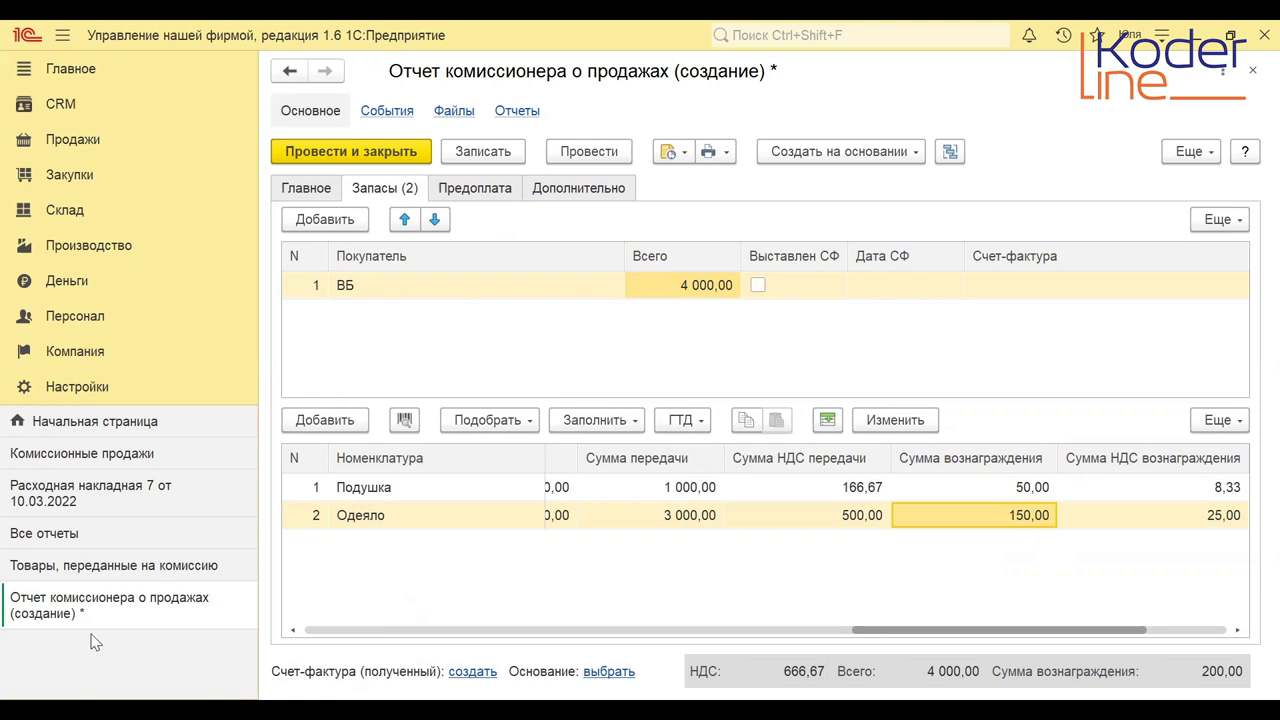
pyautogui.click(552, 196)
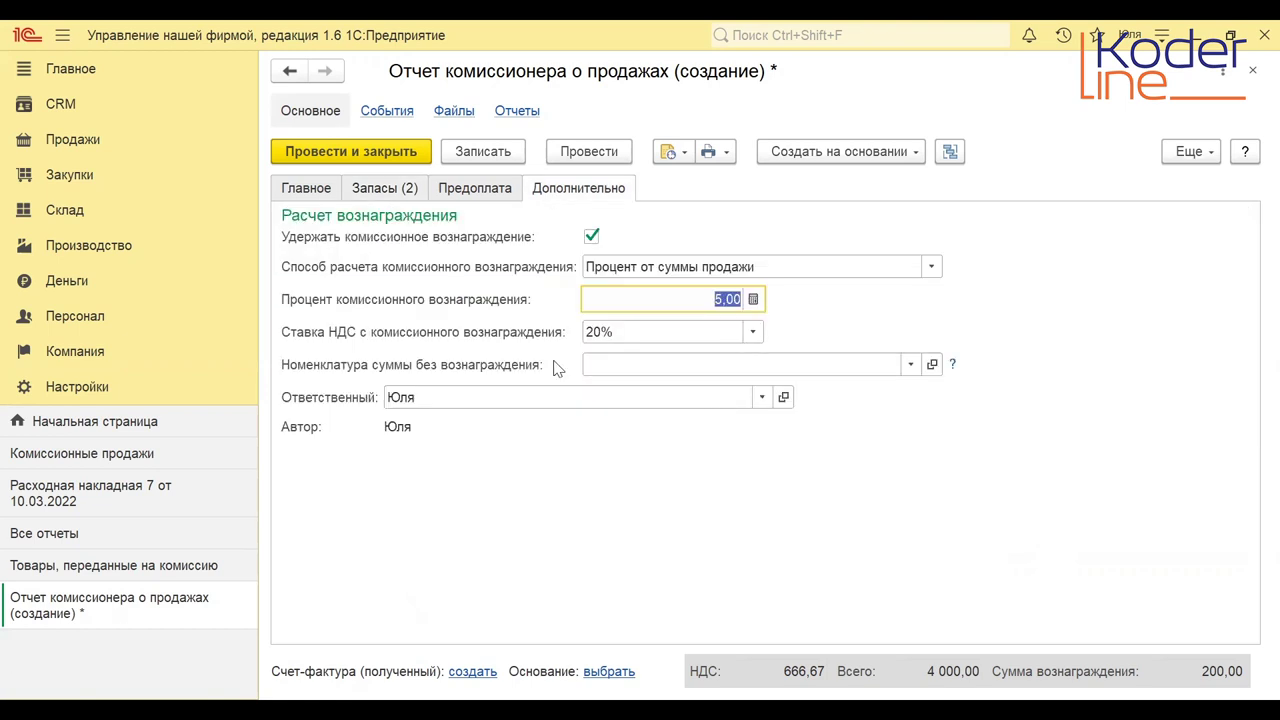
pyautogui.click(576, 156)
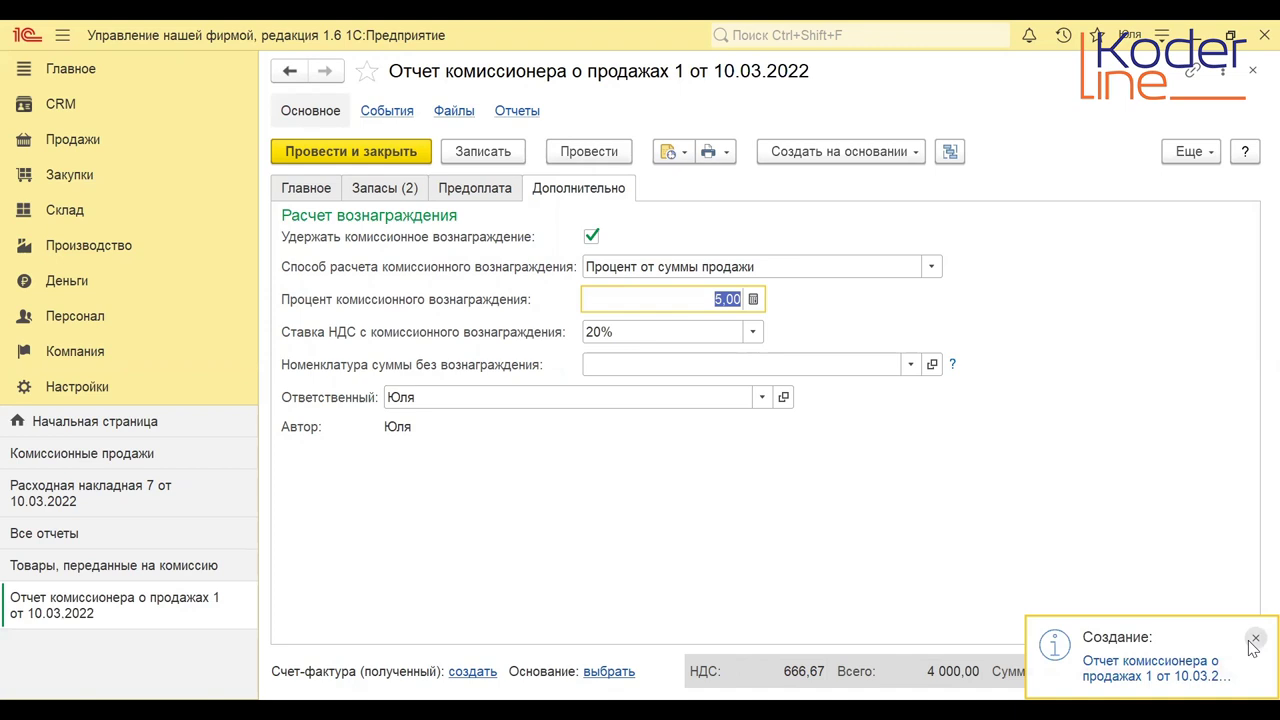
# Draft a Поступление на счет document based on the sales report, and close it without saving.
pyautogui.click(798, 160)
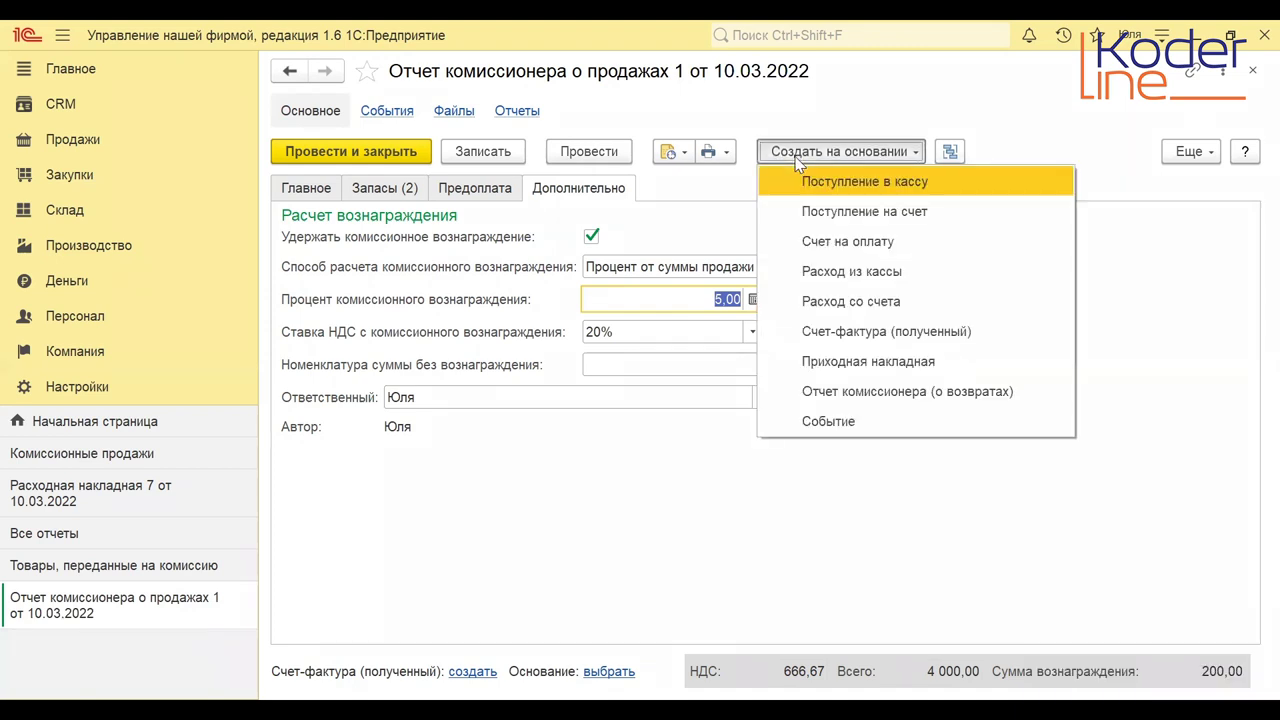
pyautogui.click(825, 221)
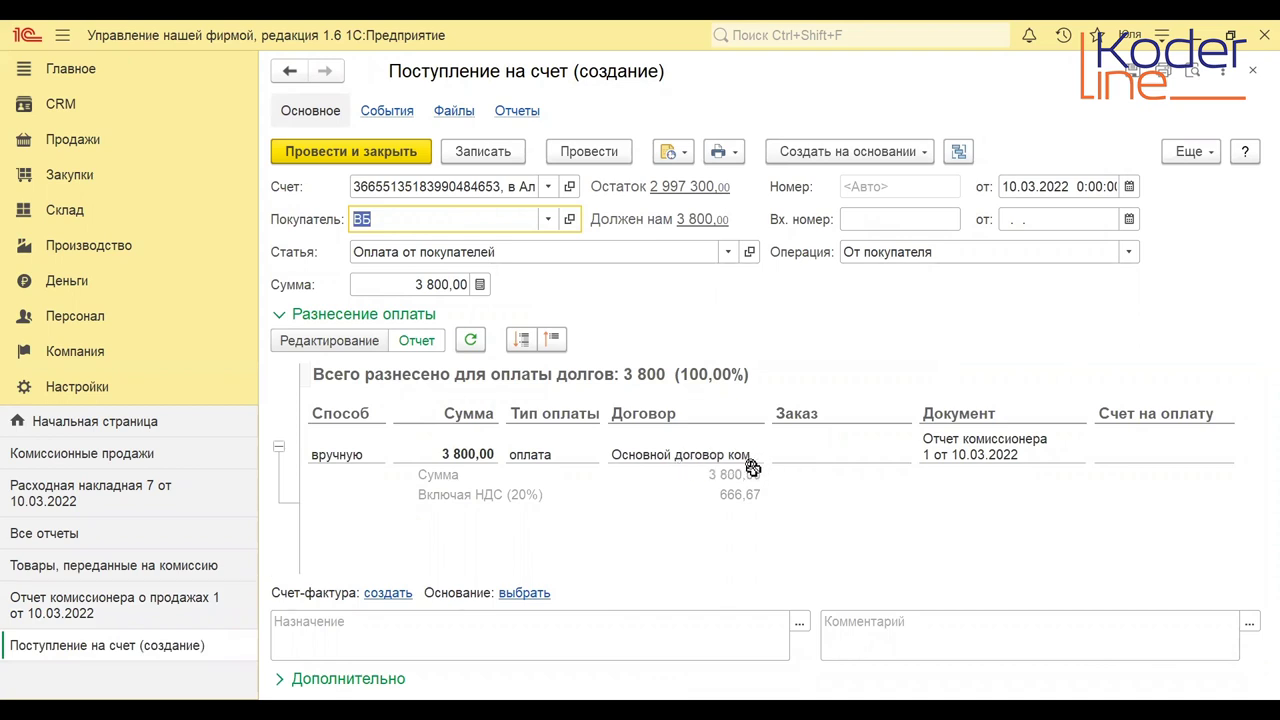
pyautogui.click(1251, 74)
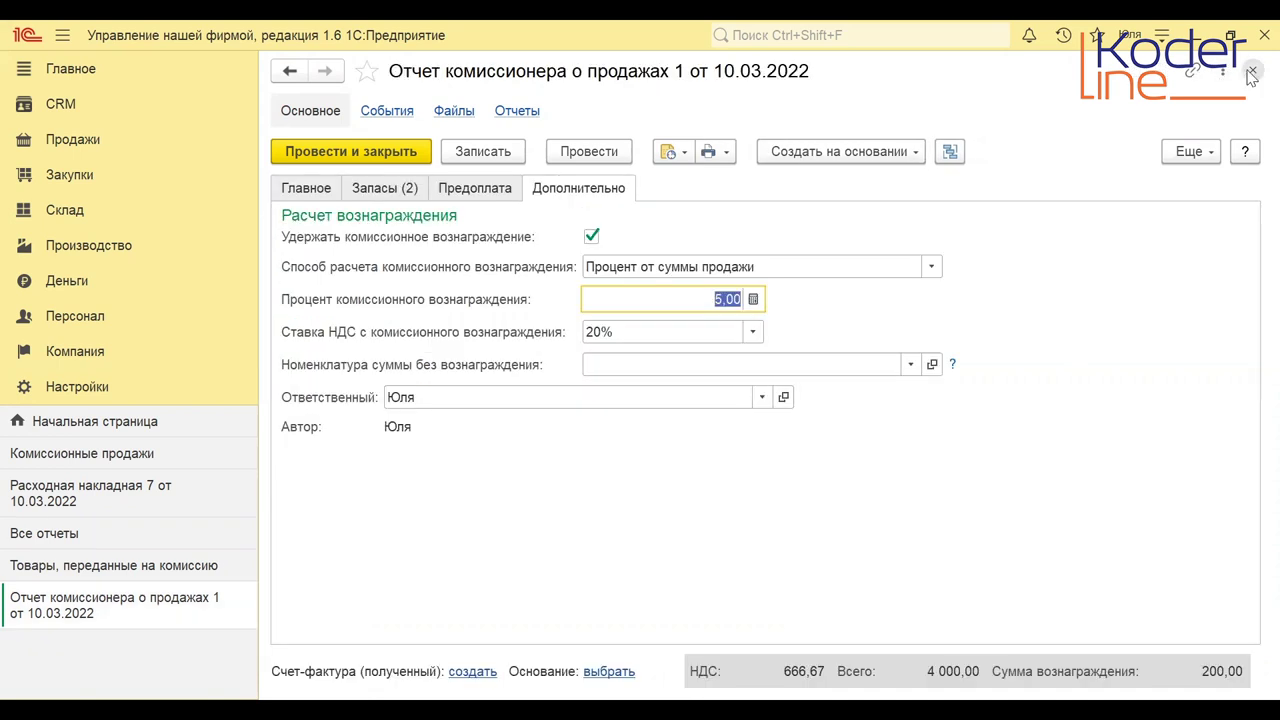
# Close the sales report after viewing its main details, and start a new Отчет комиссионера о списании.
pyautogui.click(308, 193)
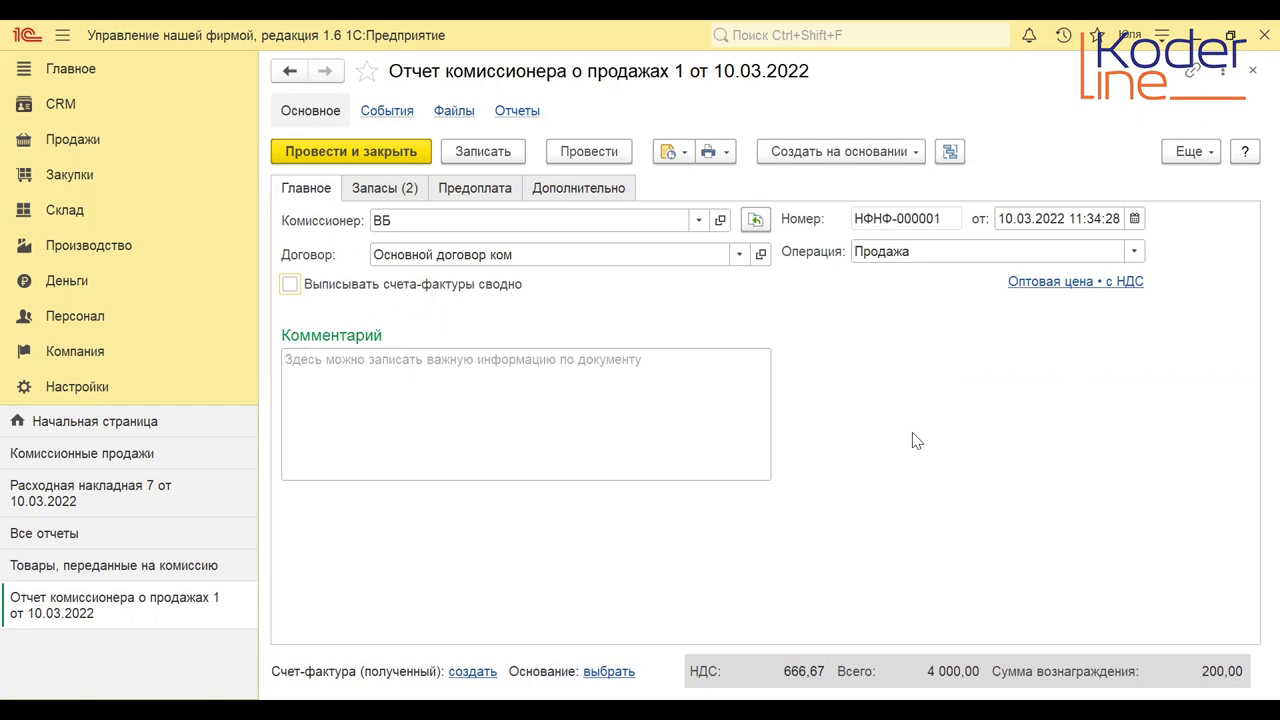
pyautogui.click(1253, 71)
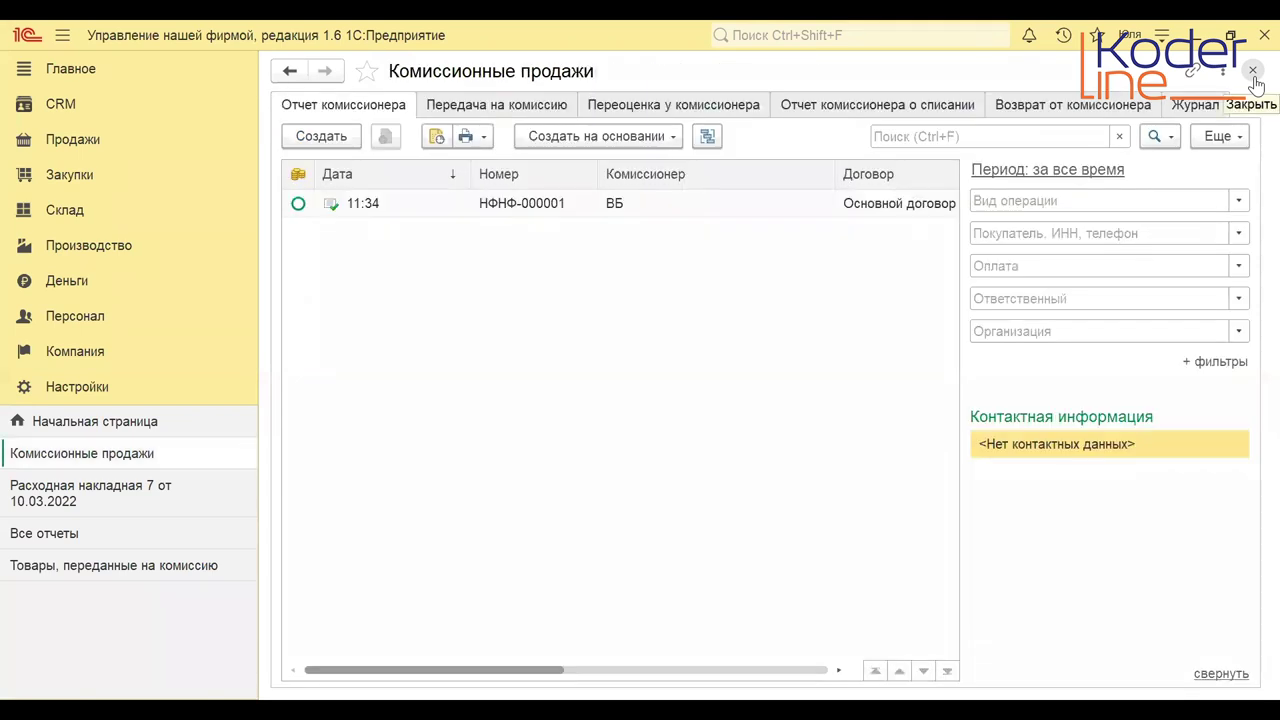
pyautogui.click(866, 106)
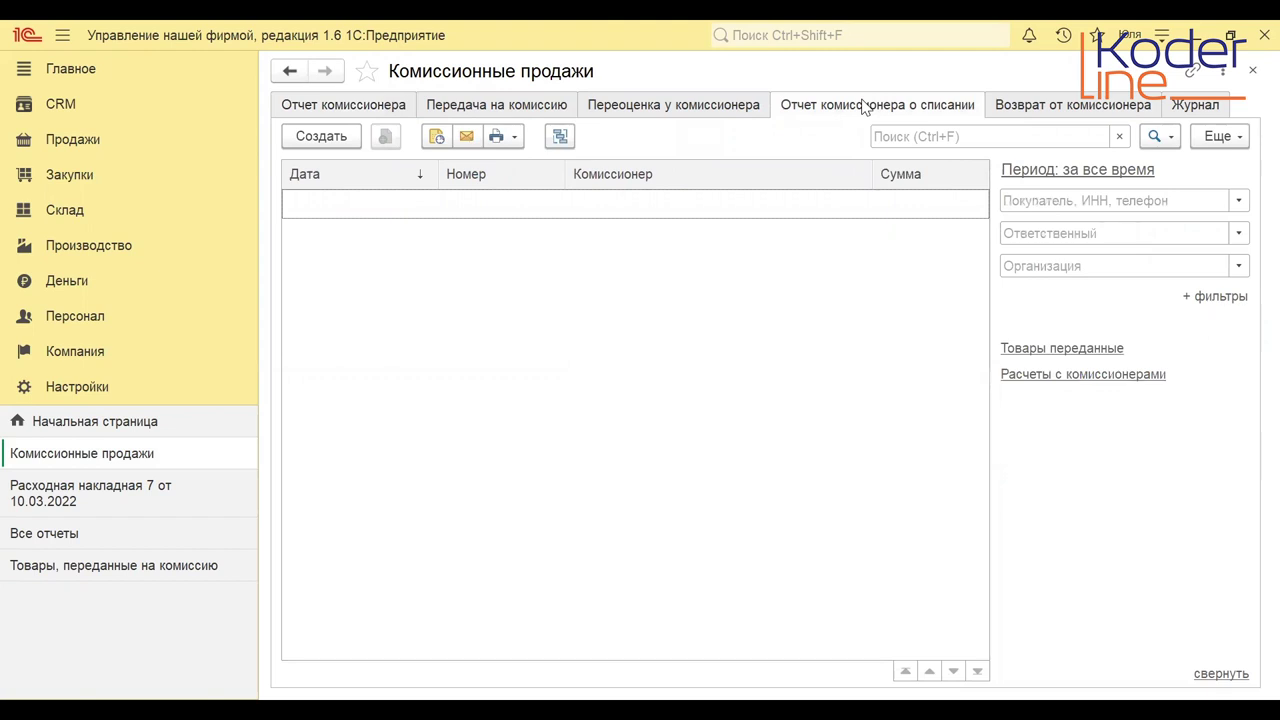
pyautogui.click(311, 143)
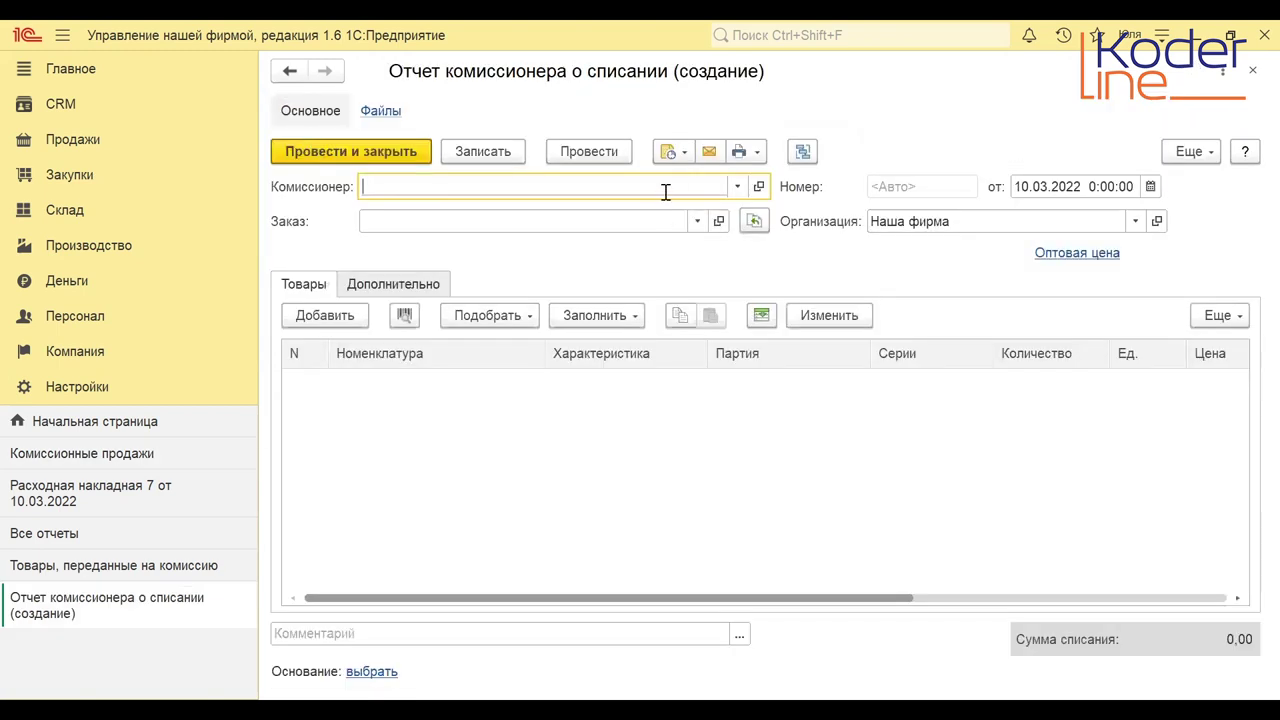
# Set ВБ as the commissioner of the write-off report, and add Матрас to its goods.
pyautogui.click(737, 187)
pyautogui.click(597, 214)
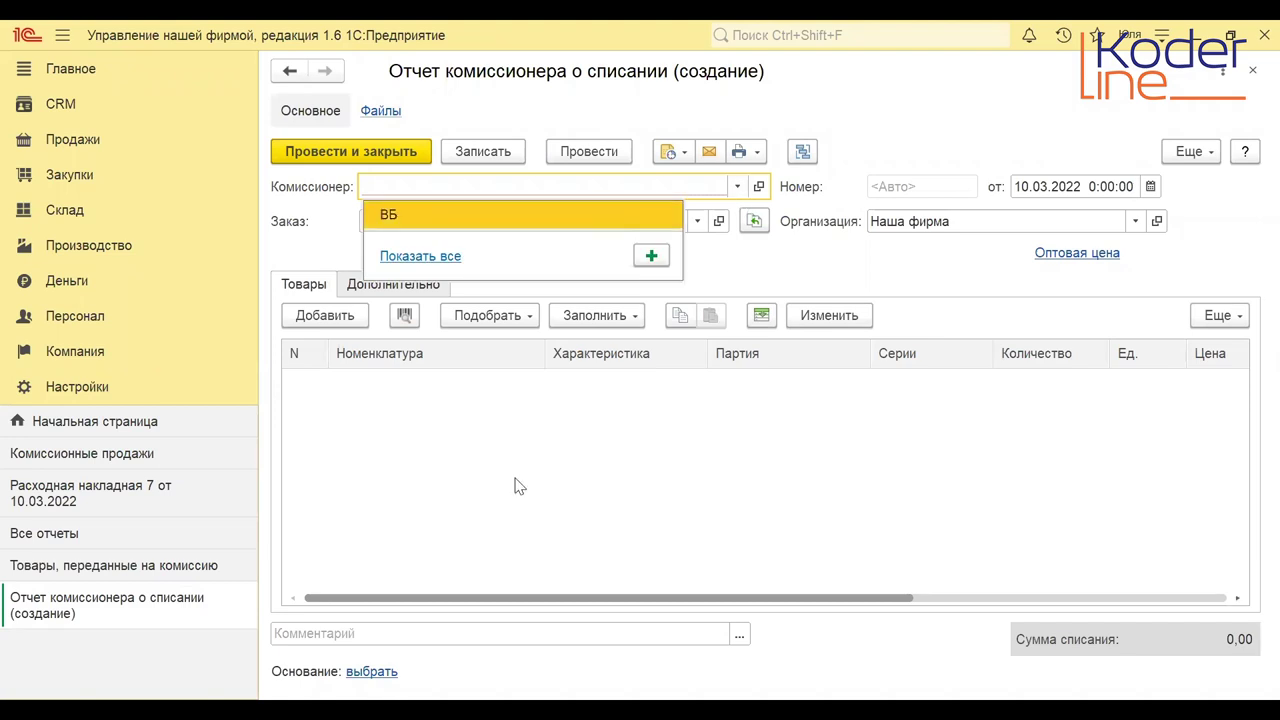
pyautogui.click(325, 321)
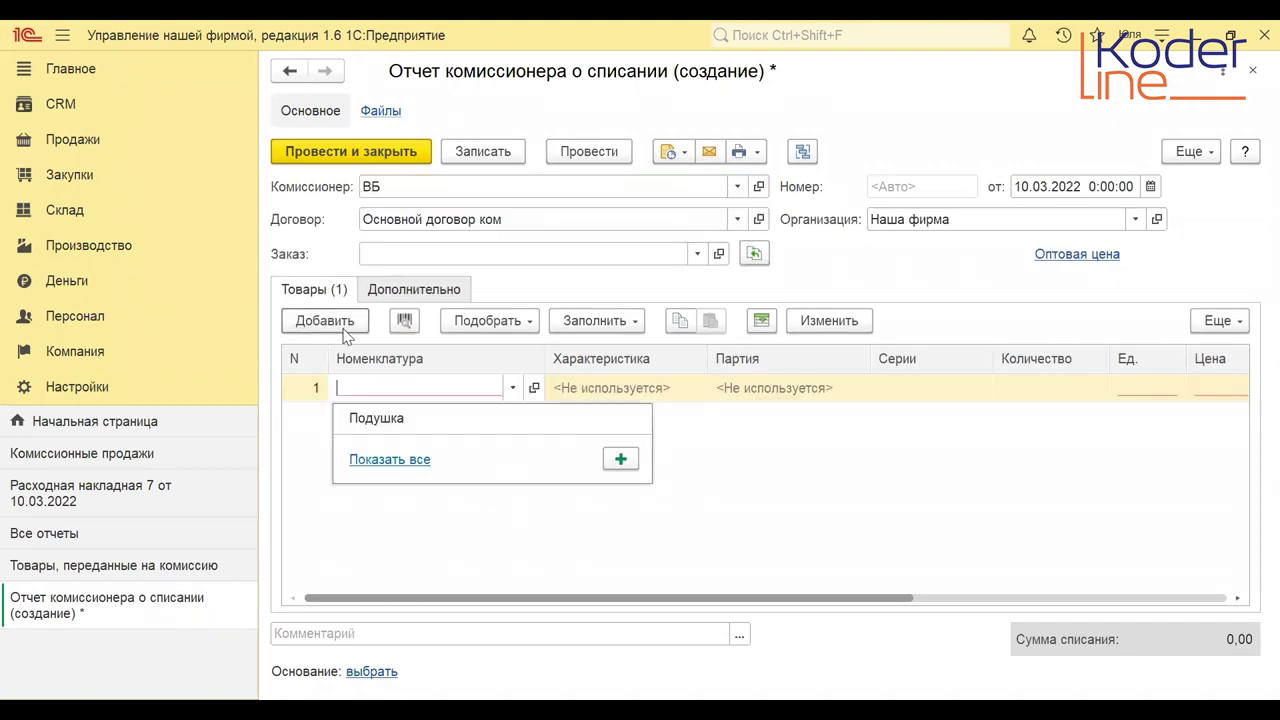
pyautogui.write('матра')
pyautogui.press('Return')
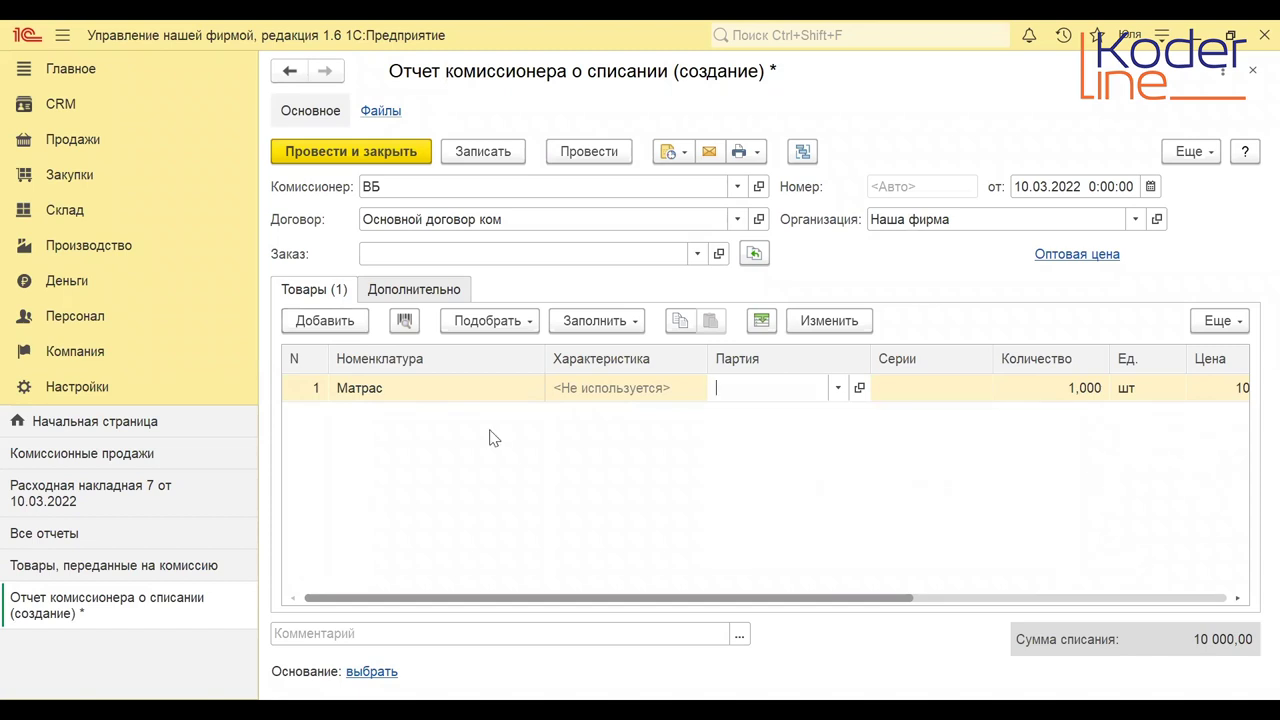
# Review the accounts offered for the write-off report's Корреспонденция, including those under Прочие оборотные активы, and close the list without choosing one.
pyautogui.click(424, 289)
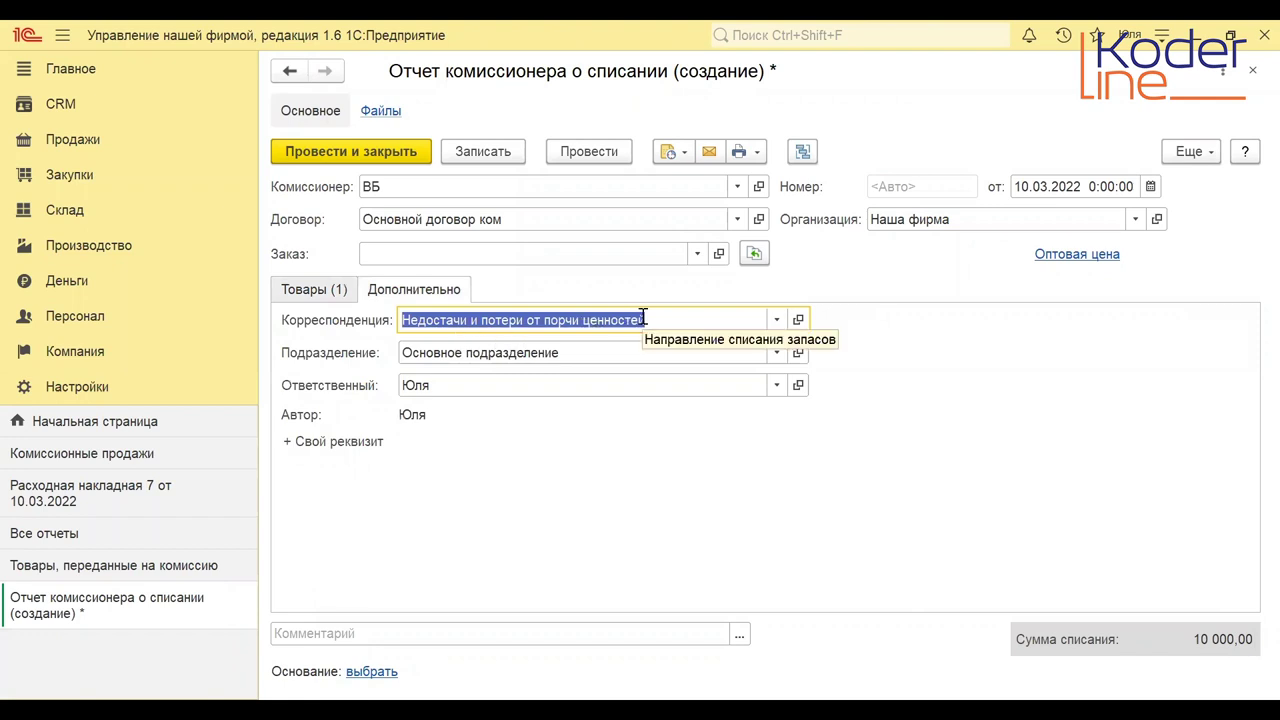
pyautogui.click(775, 319)
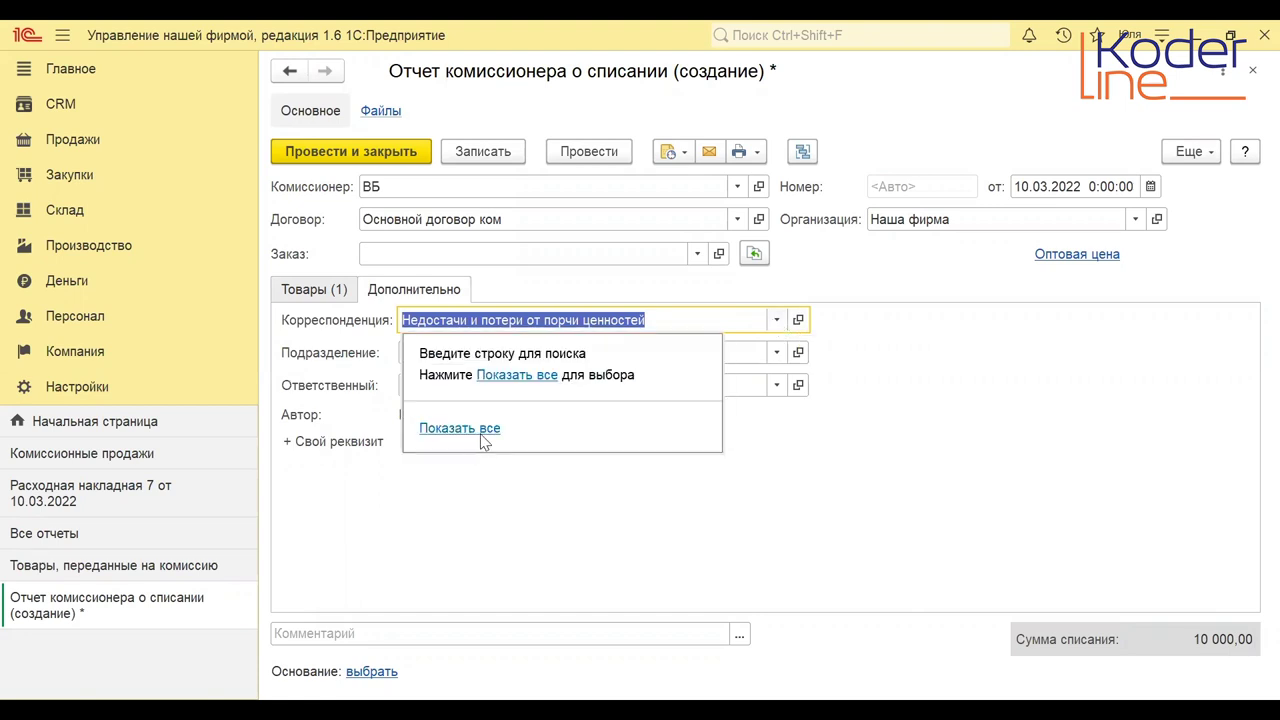
pyautogui.click(459, 428)
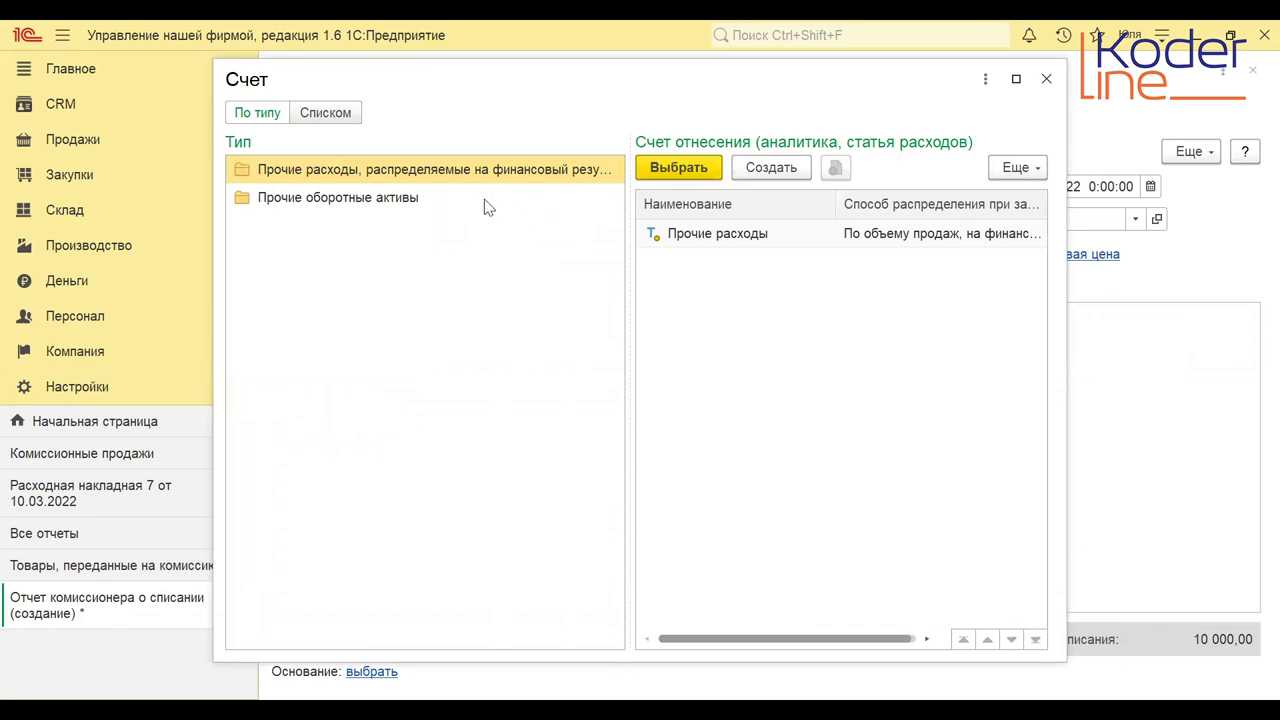
pyautogui.click(366, 204)
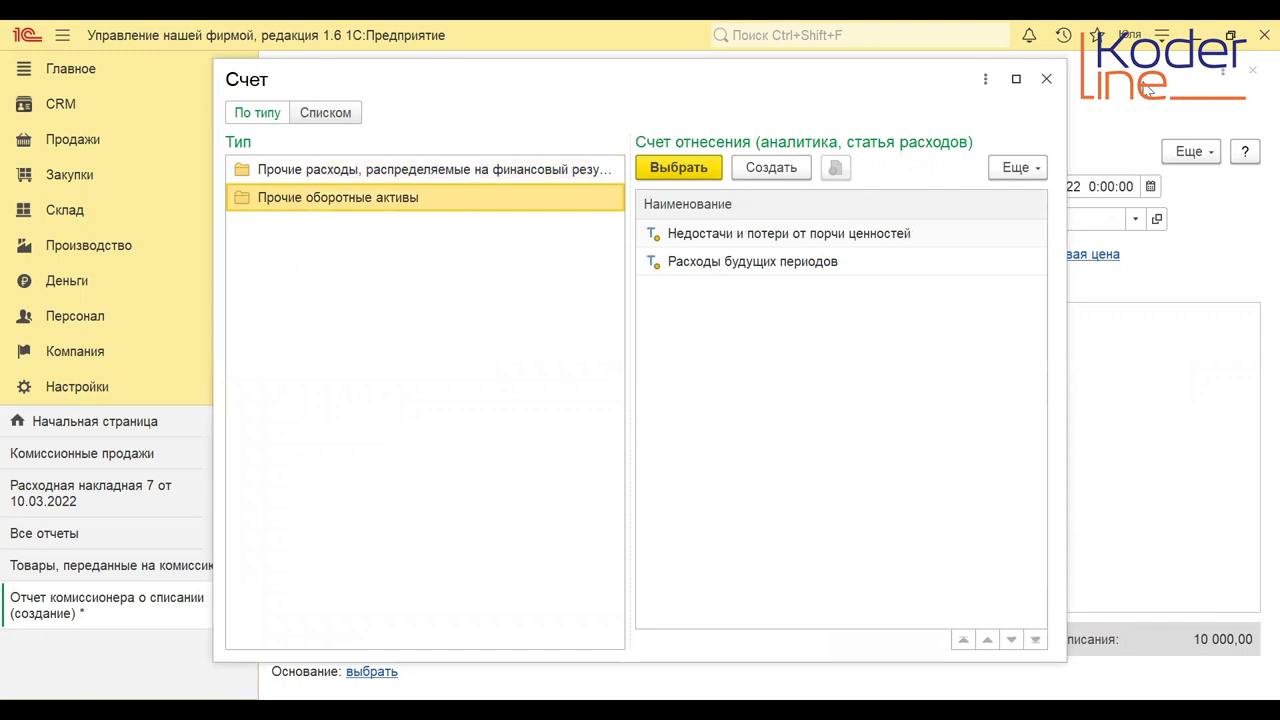
pyautogui.click(1047, 80)
# Post the commissioner's write-off report, and regenerate the Товары, переданные на комиссию report with the ВБ row expanded.
pyautogui.click(316, 294)
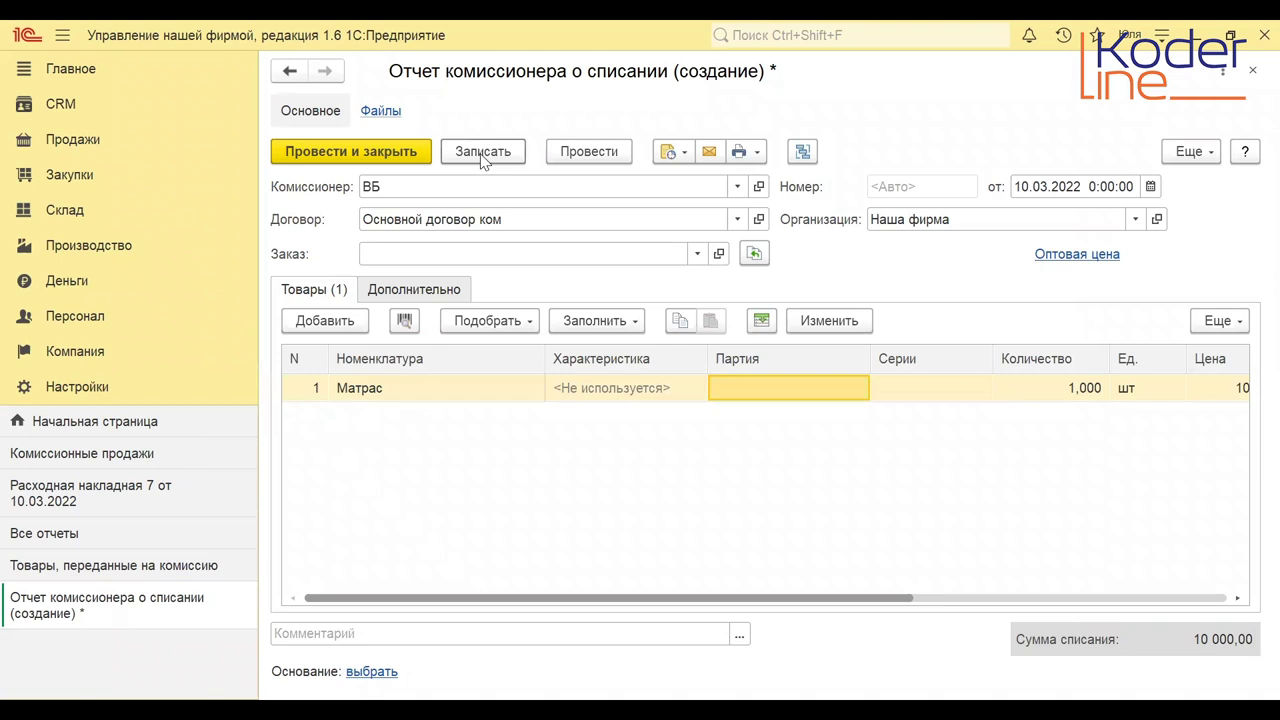
pyautogui.click(588, 151)
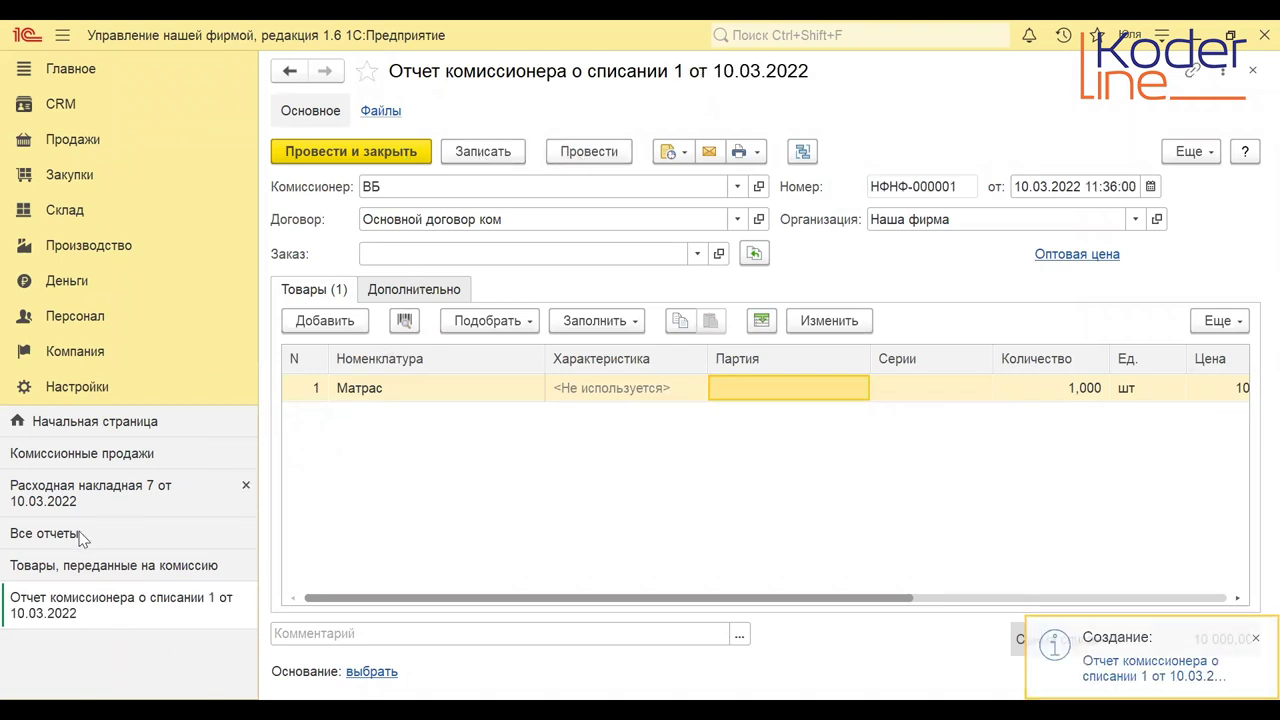
pyautogui.click(66, 568)
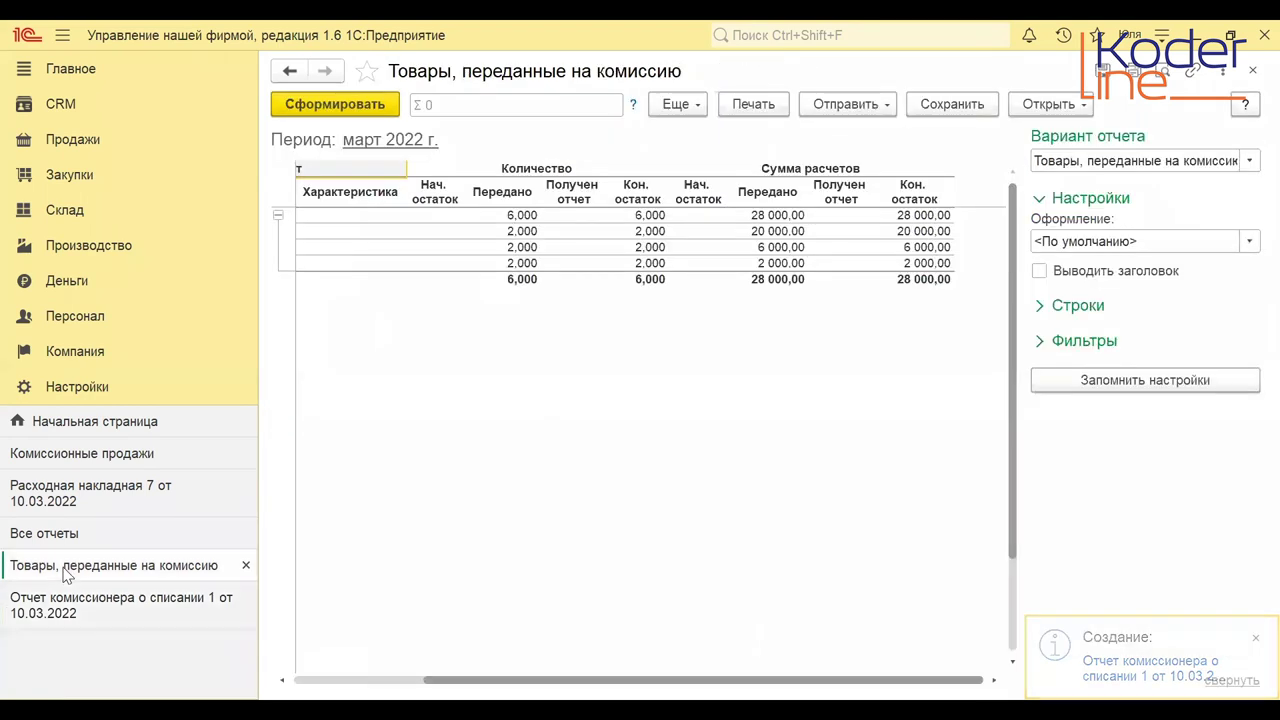
pyautogui.click(363, 108)
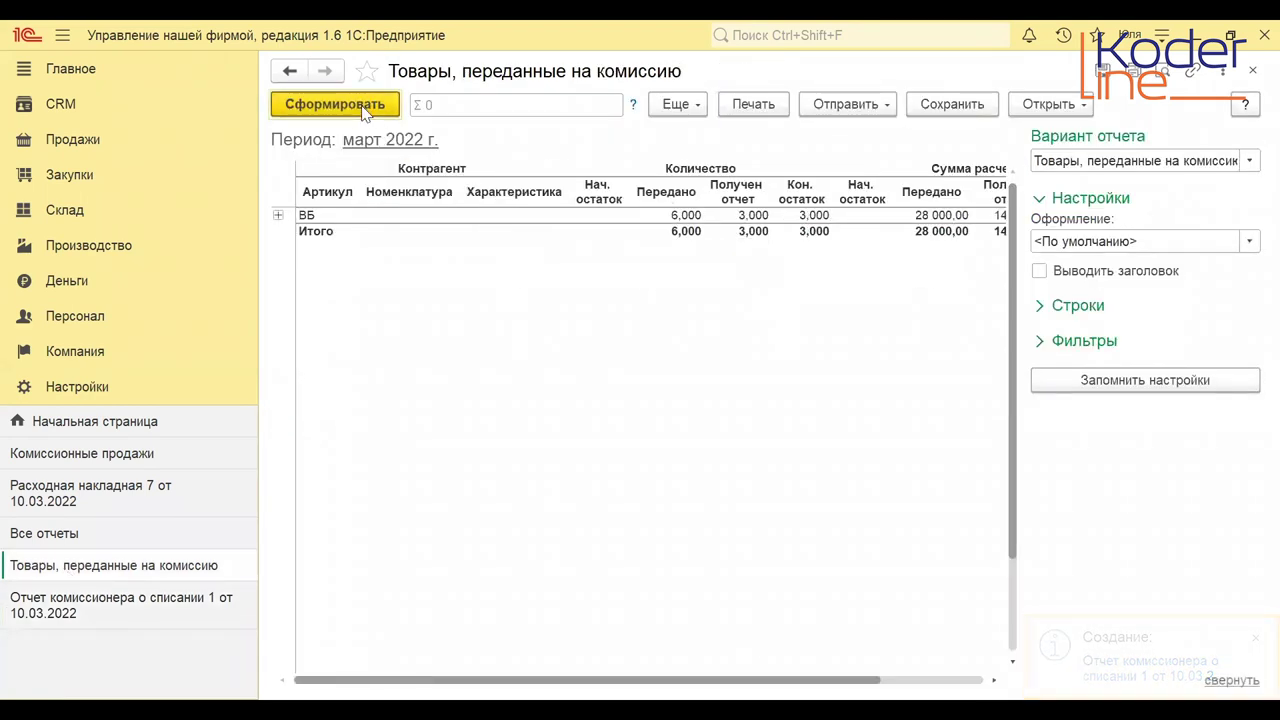
pyautogui.click(278, 216)
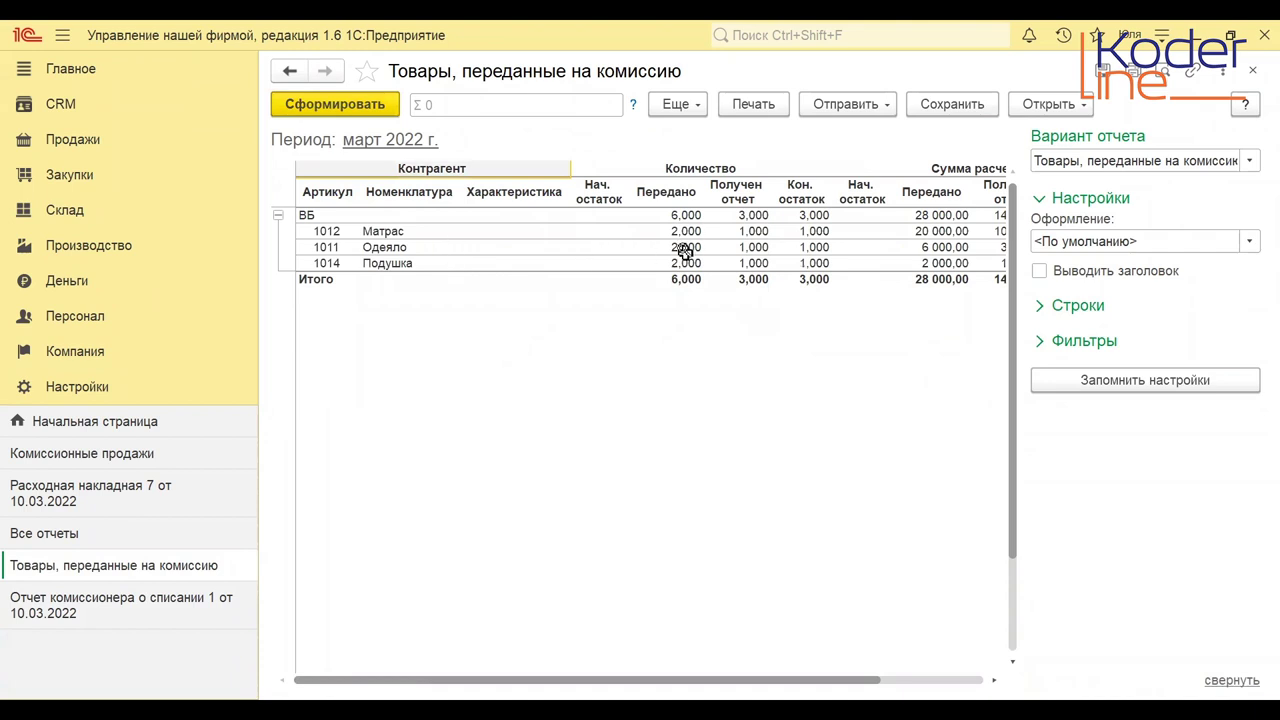
# Add a Регистратор grouping to the rows of the transferred goods report and regenerate it.
pyautogui.click(1040, 306)
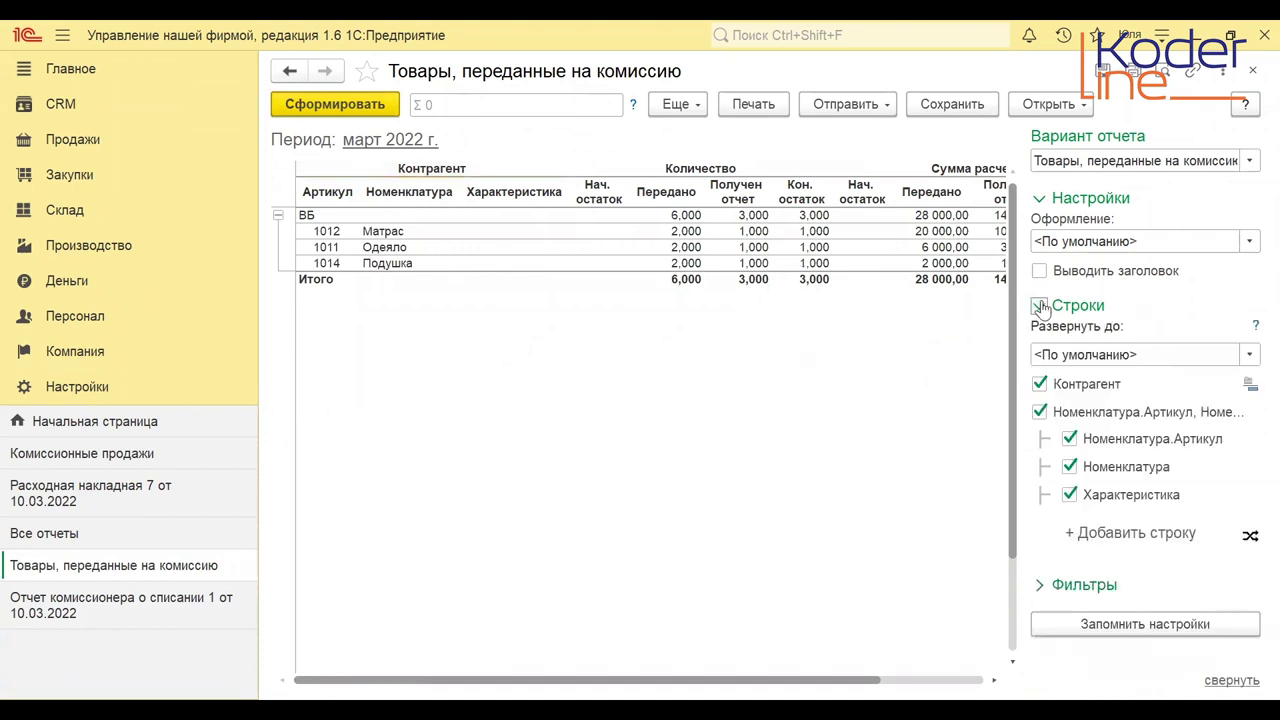
pyautogui.click(1133, 535)
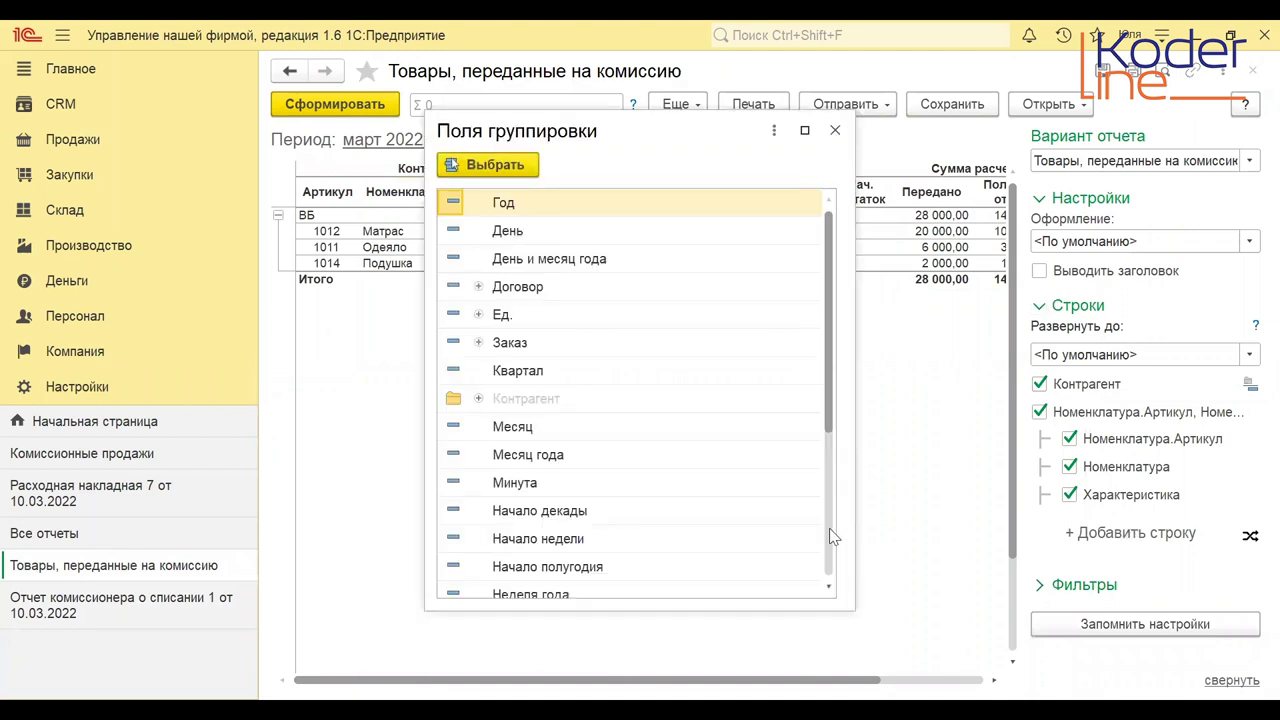
pyautogui.click(829, 528)
pyautogui.click(526, 450)
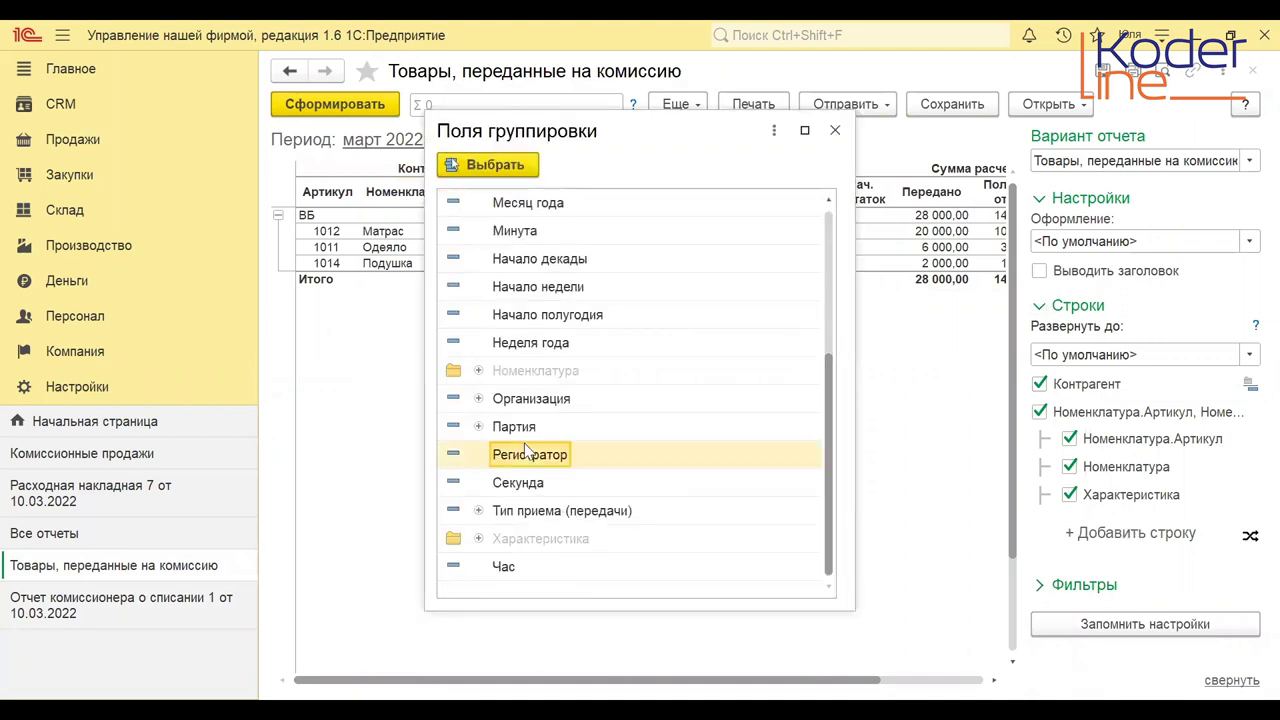
pyautogui.doubleClick(524, 445)
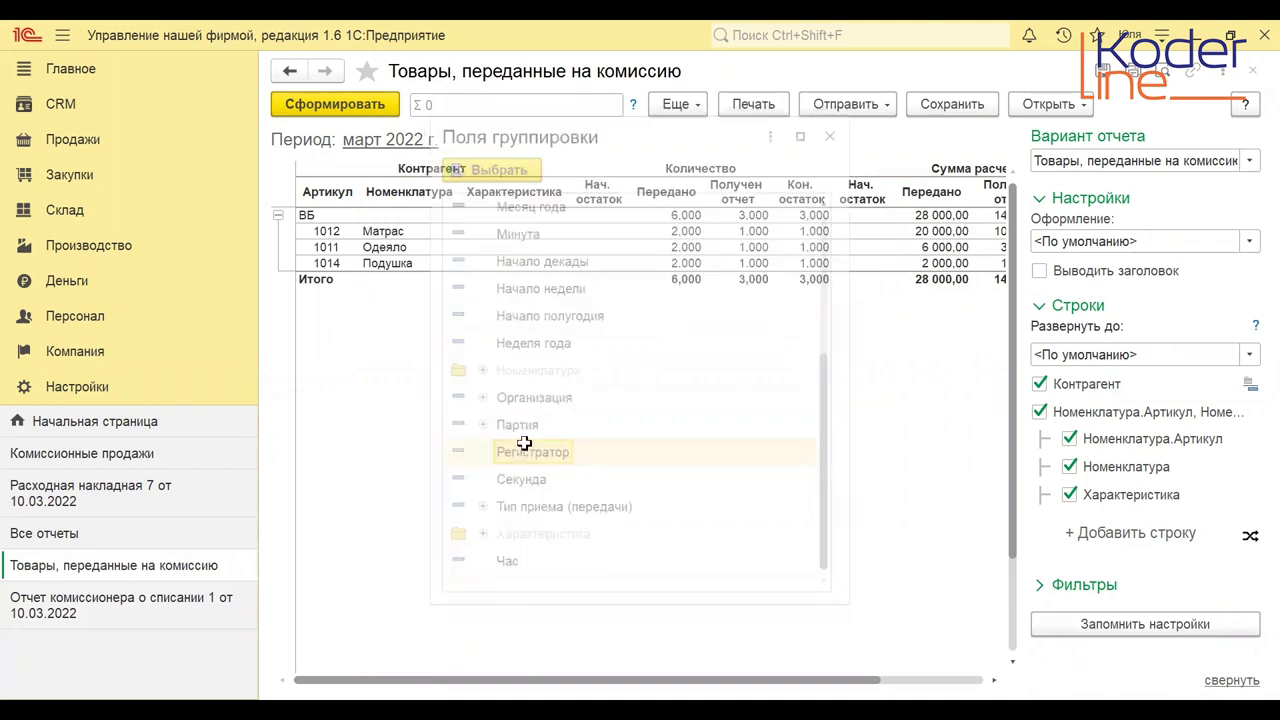
pyautogui.click(307, 114)
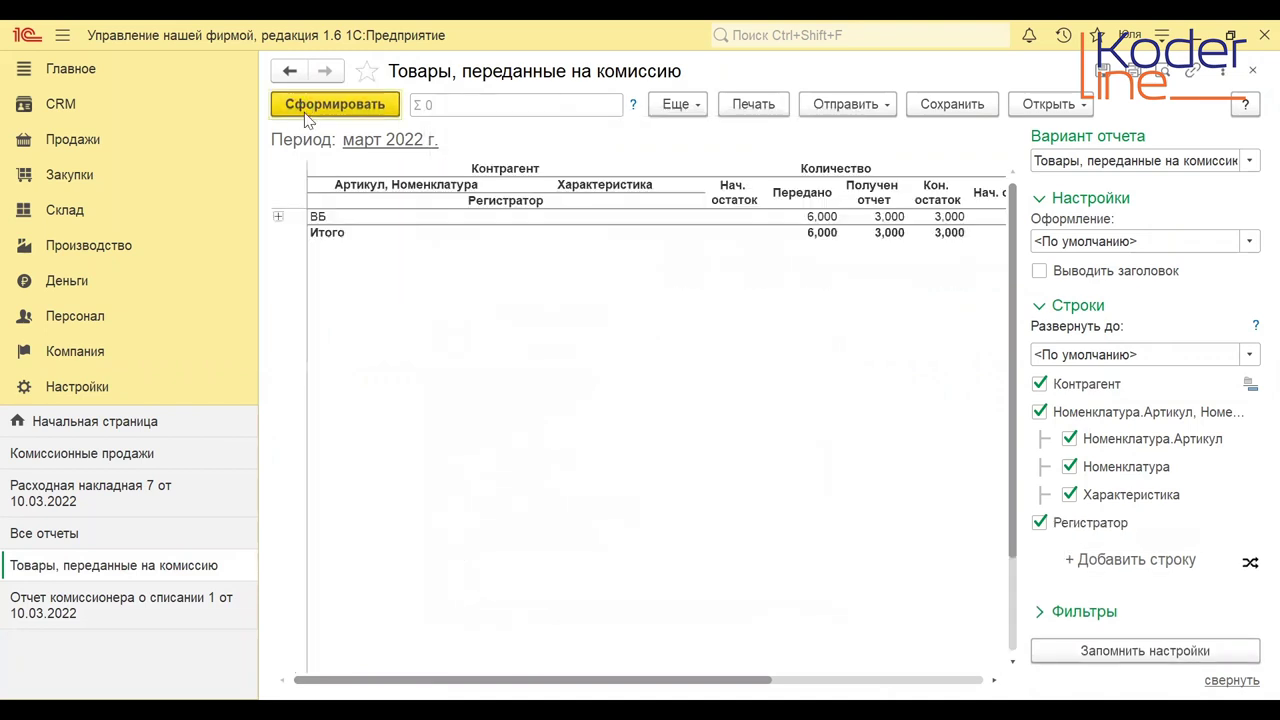
# Expand ВБ, Матрас and Одеяло in the report to examine the documents behind each item's movements.
pyautogui.click(278, 216)
pyautogui.click(289, 232)
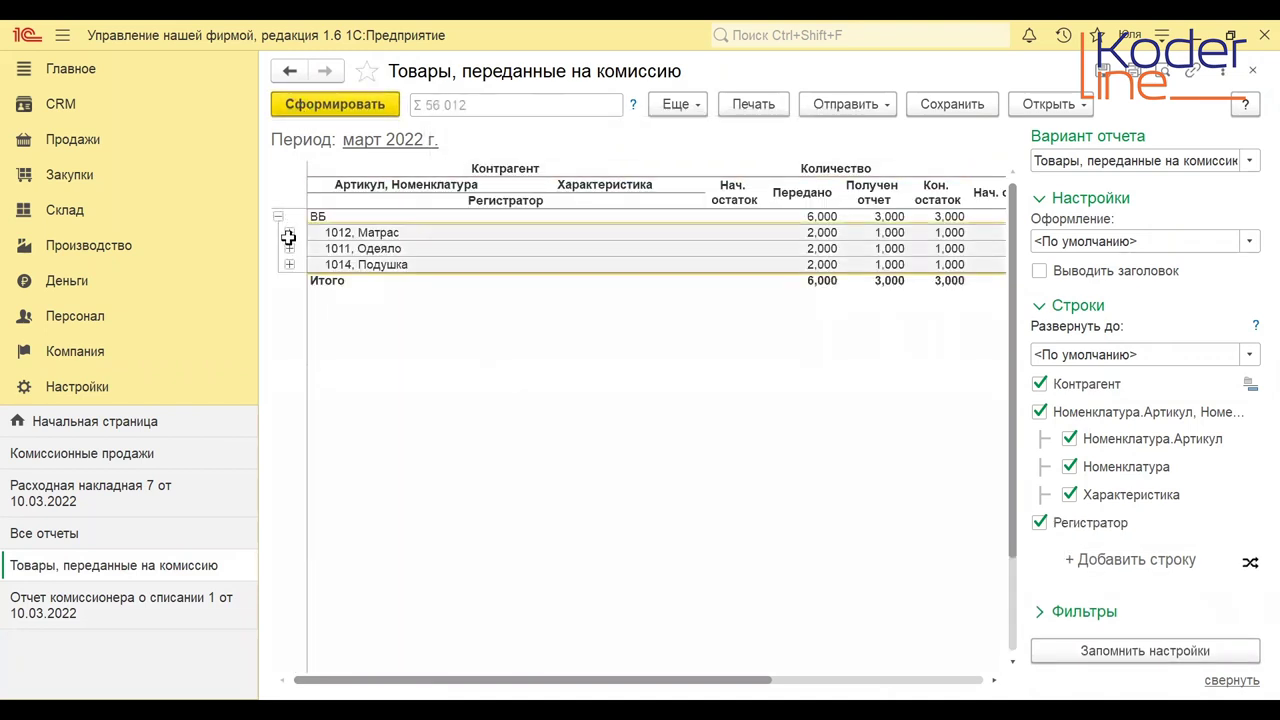
pyautogui.click(408, 278)
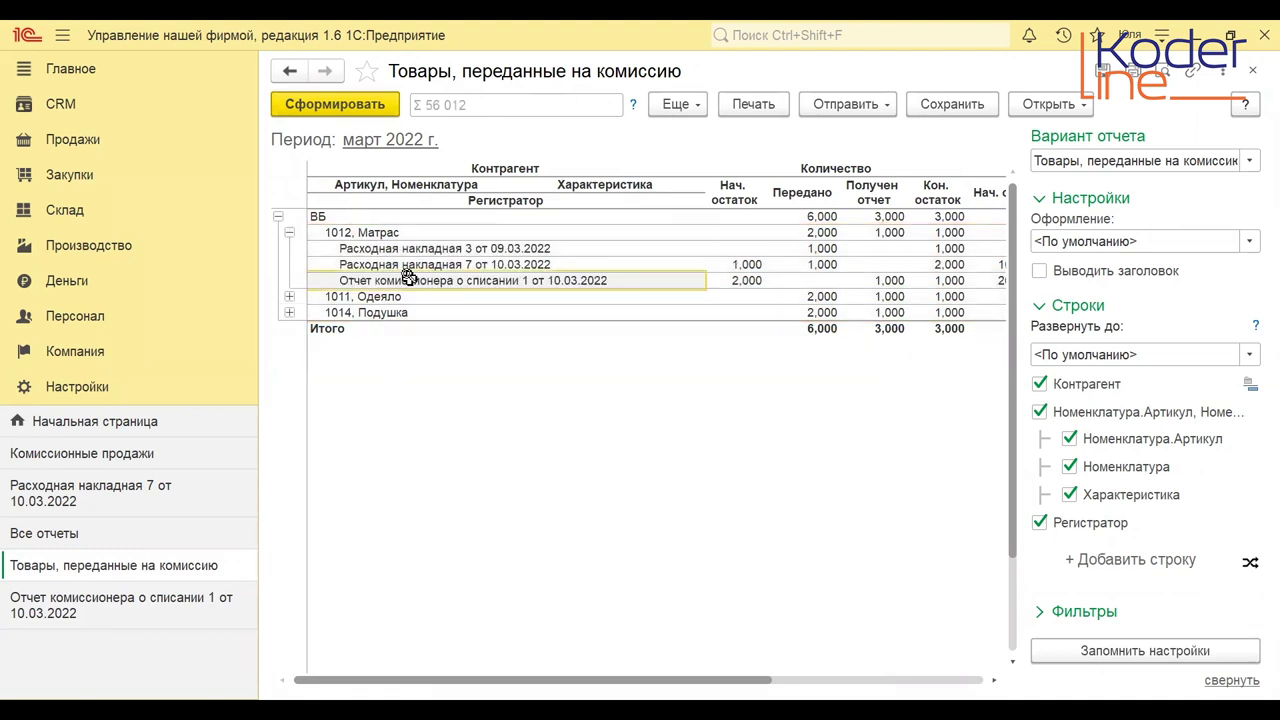
pyautogui.click(289, 296)
pyautogui.click(400, 346)
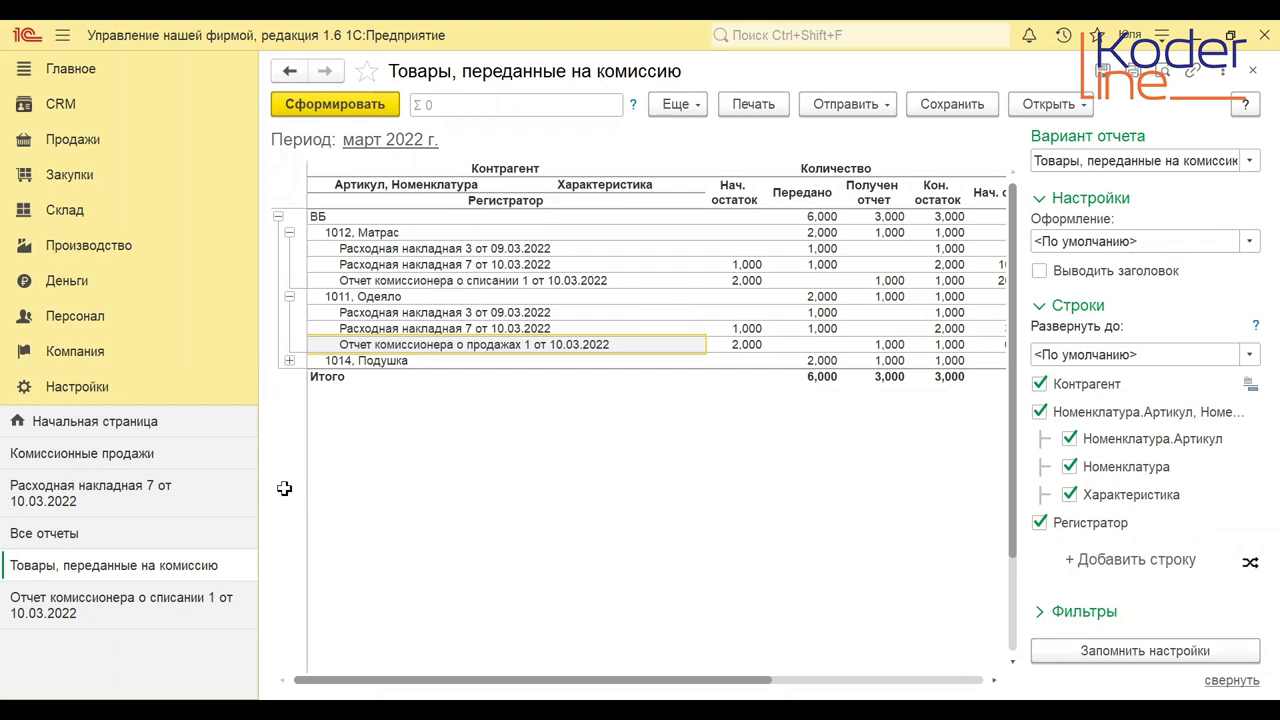
# Open the ВБ card from the Контрагенты directory and display its settlement analytics settings.
pyautogui.click(70, 386)
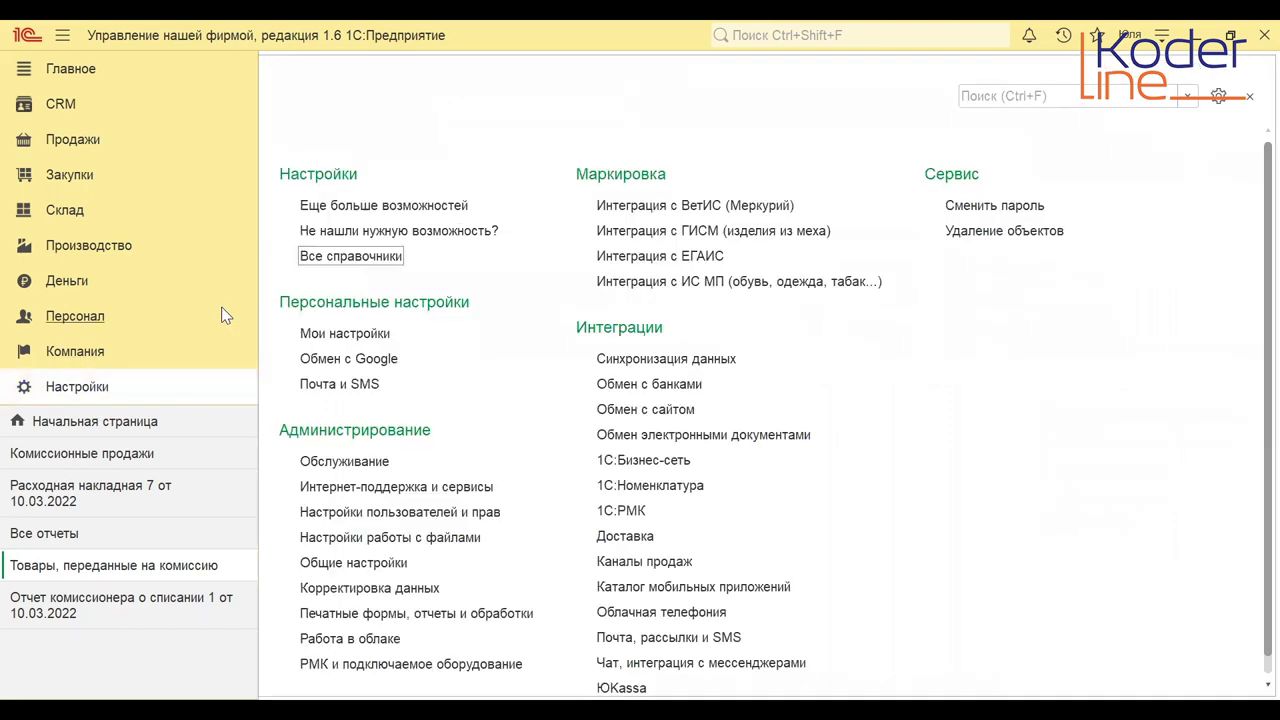
pyautogui.click(340, 255)
pyautogui.click(311, 296)
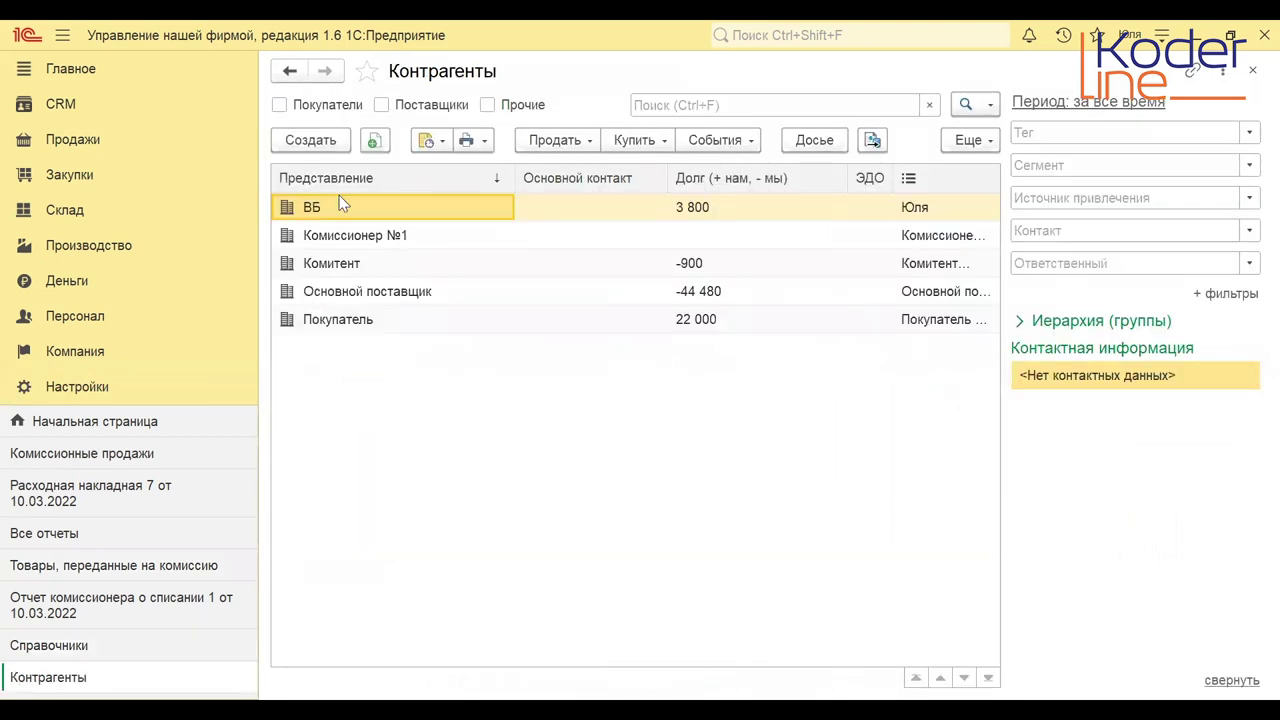
pyautogui.doubleClick(341, 210)
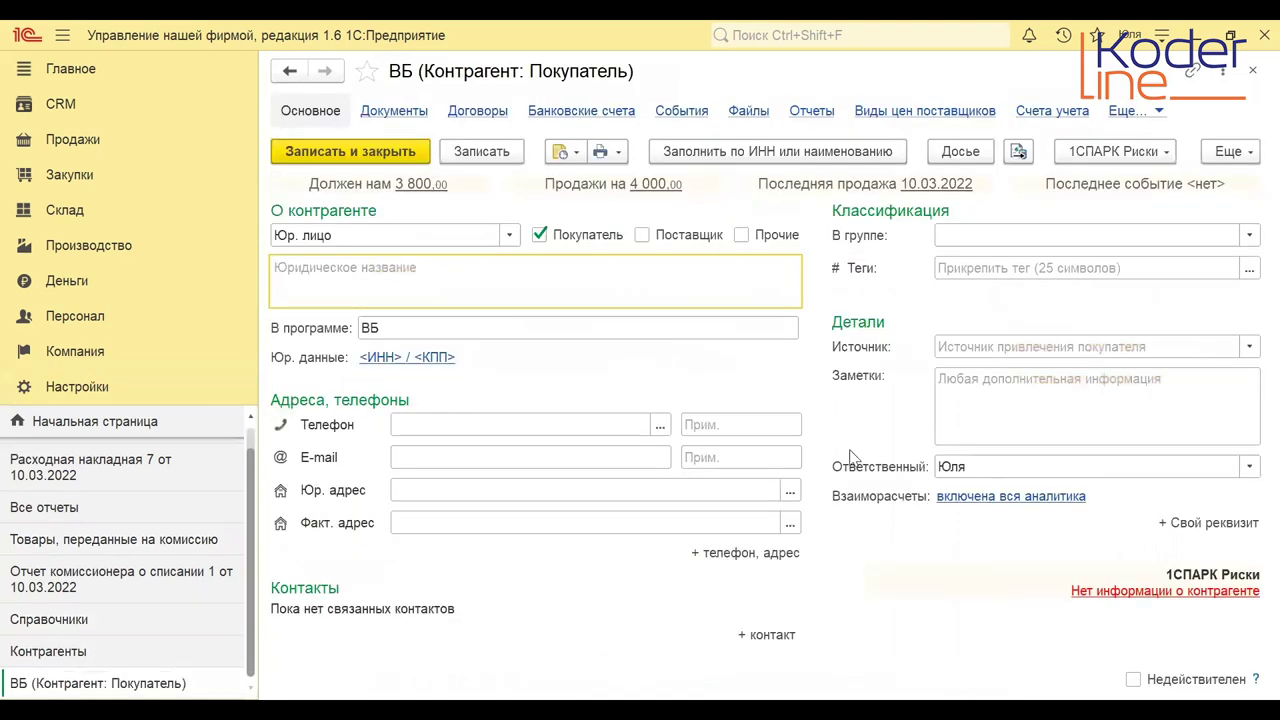
pyautogui.click(958, 497)
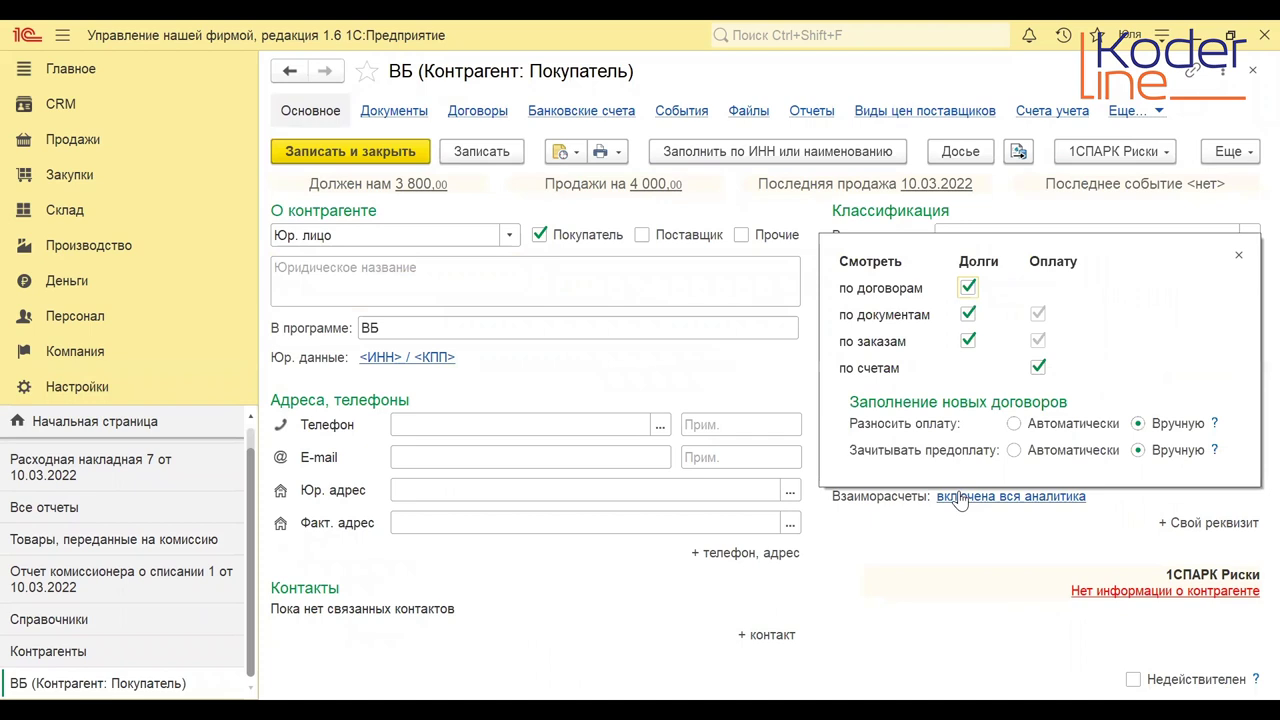
# Try to save the ВБ card with debt tracking by documents and by orders turned off.
pyautogui.click(968, 314)
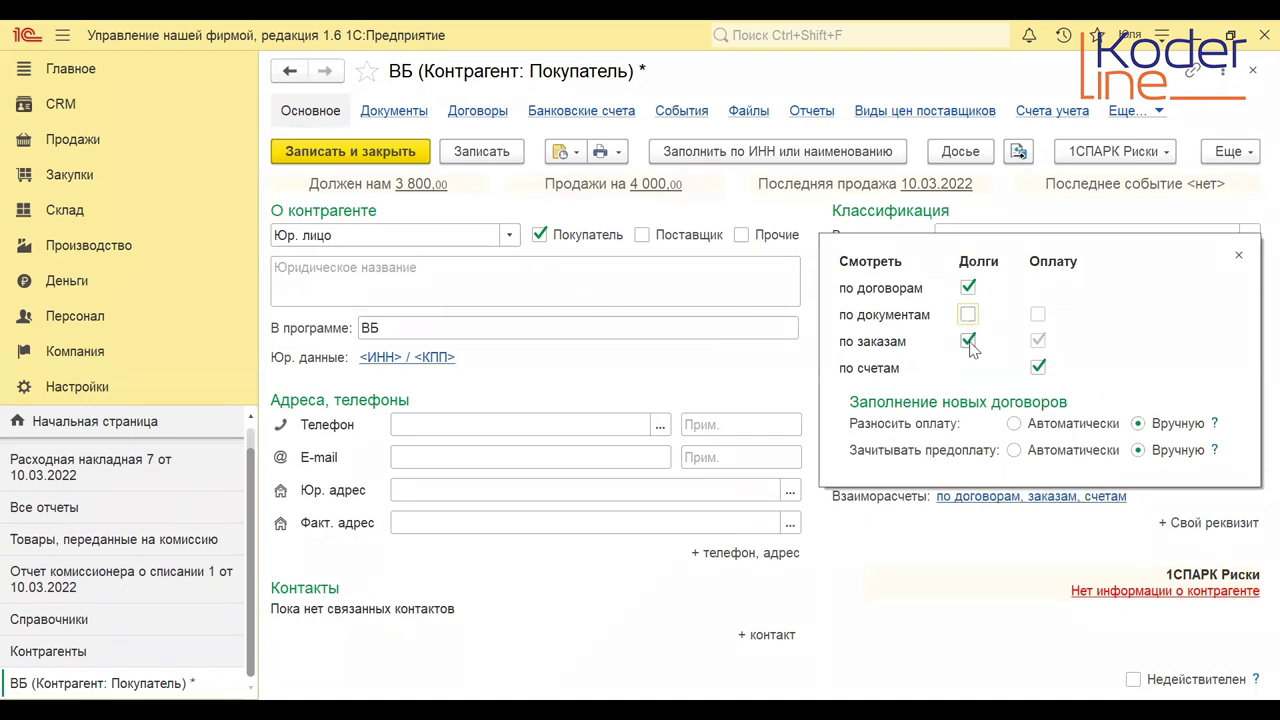
pyautogui.click(968, 341)
pyautogui.click(907, 590)
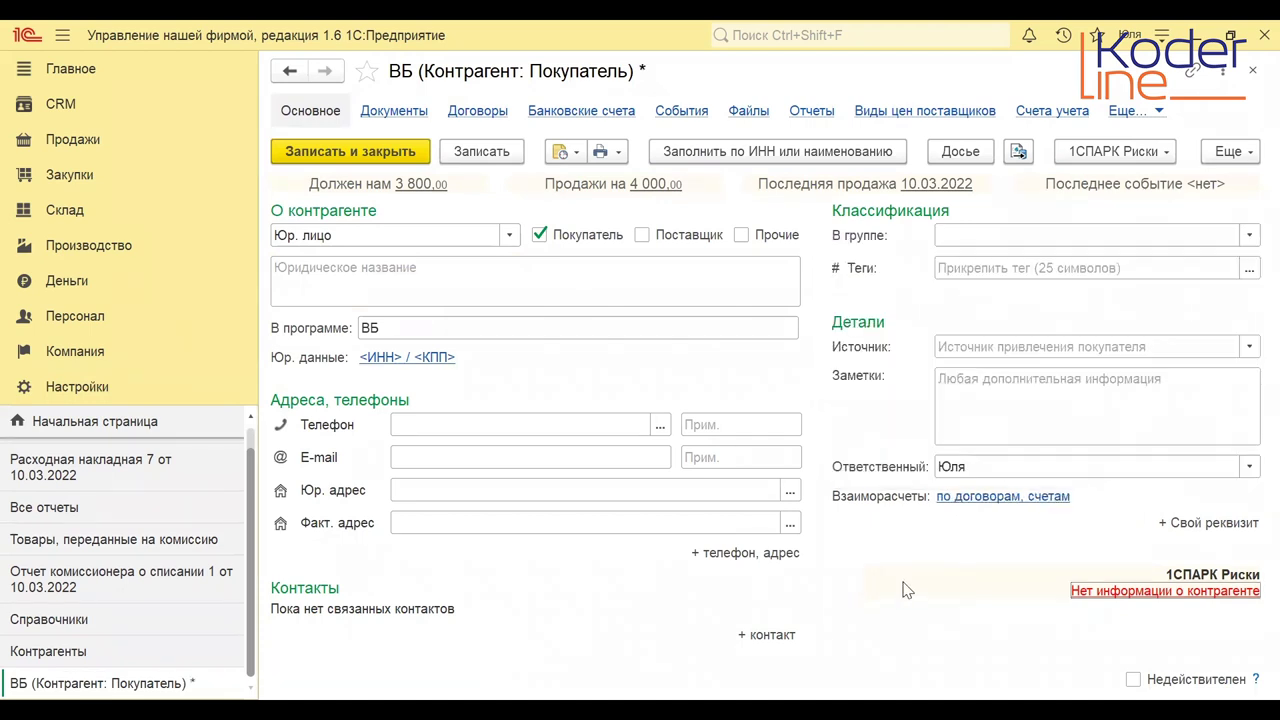
pyautogui.click(482, 152)
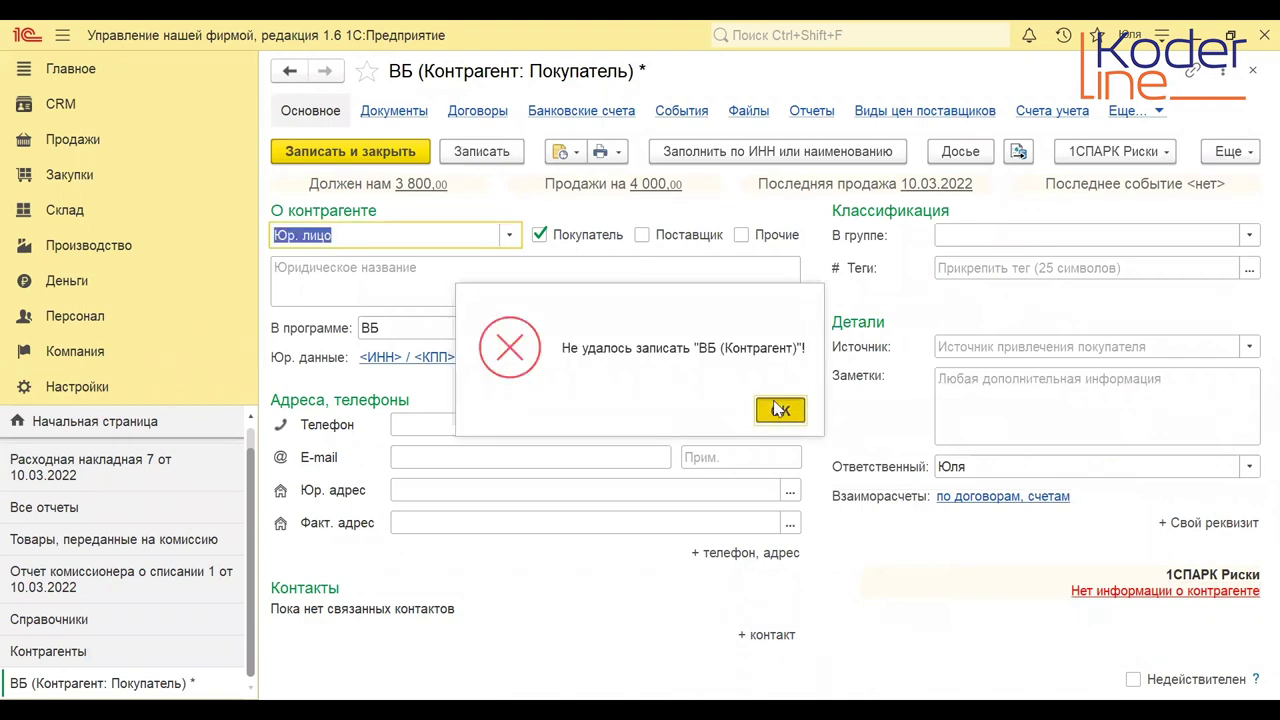
pyautogui.click(780, 409)
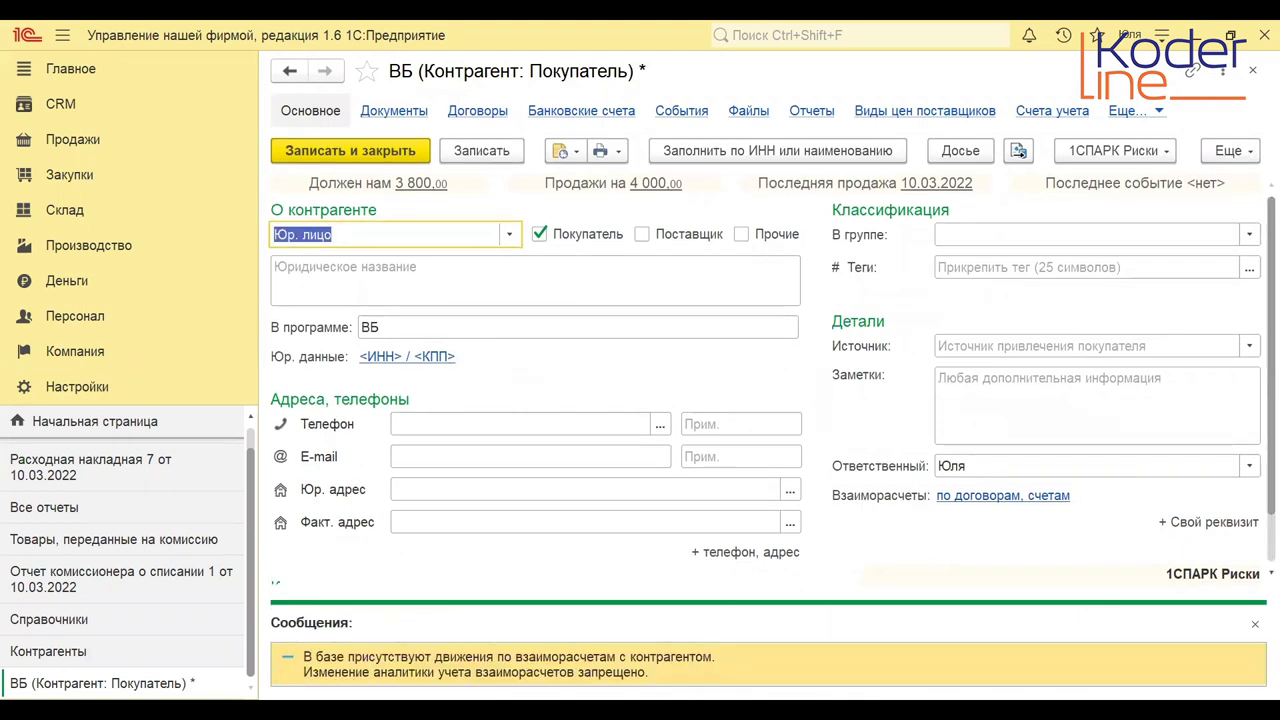
pyautogui.click(1254, 625)
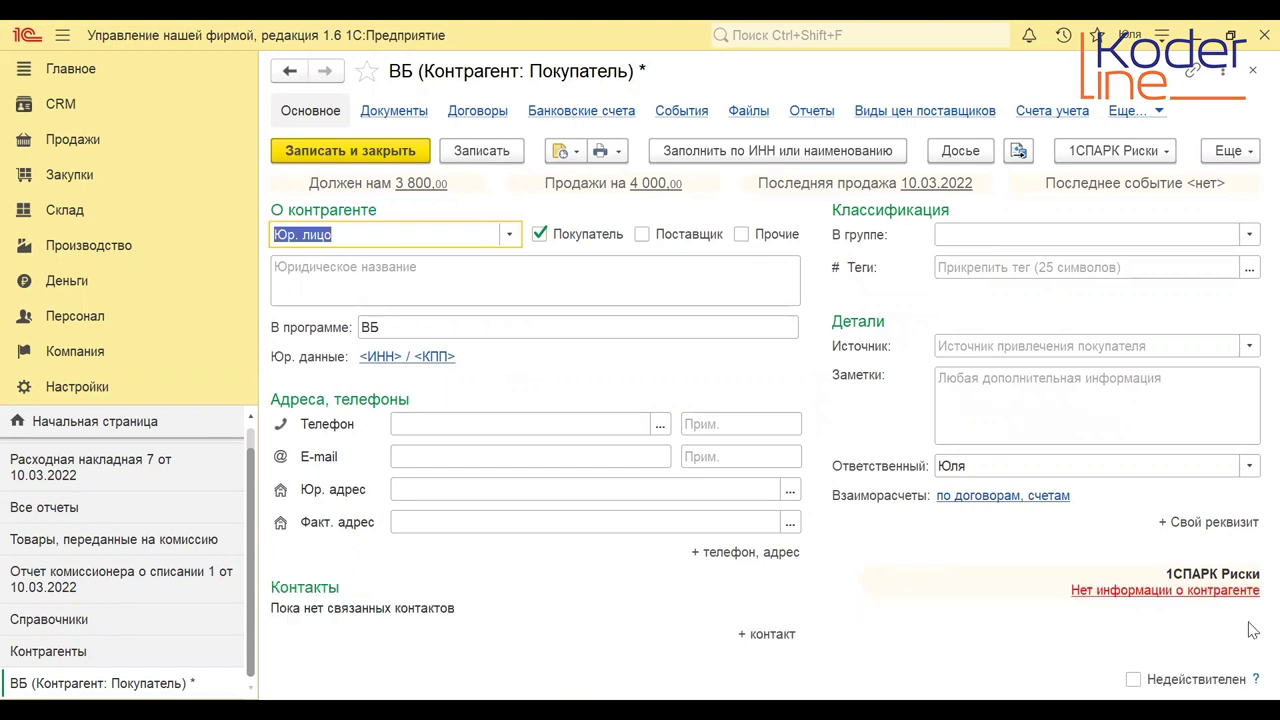
# Turn debt tracking by documents and by orders back on for ВБ, and close the card without saving.
pyautogui.click(1046, 496)
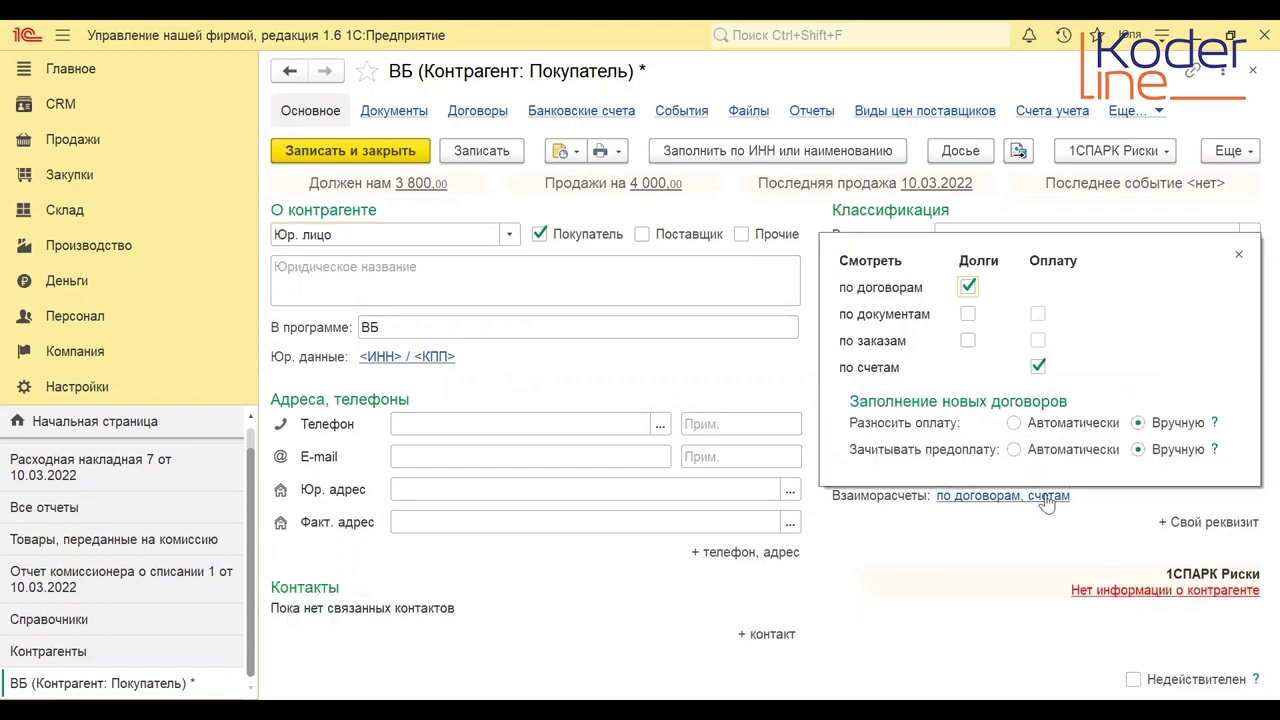
pyautogui.click(968, 316)
pyautogui.click(968, 341)
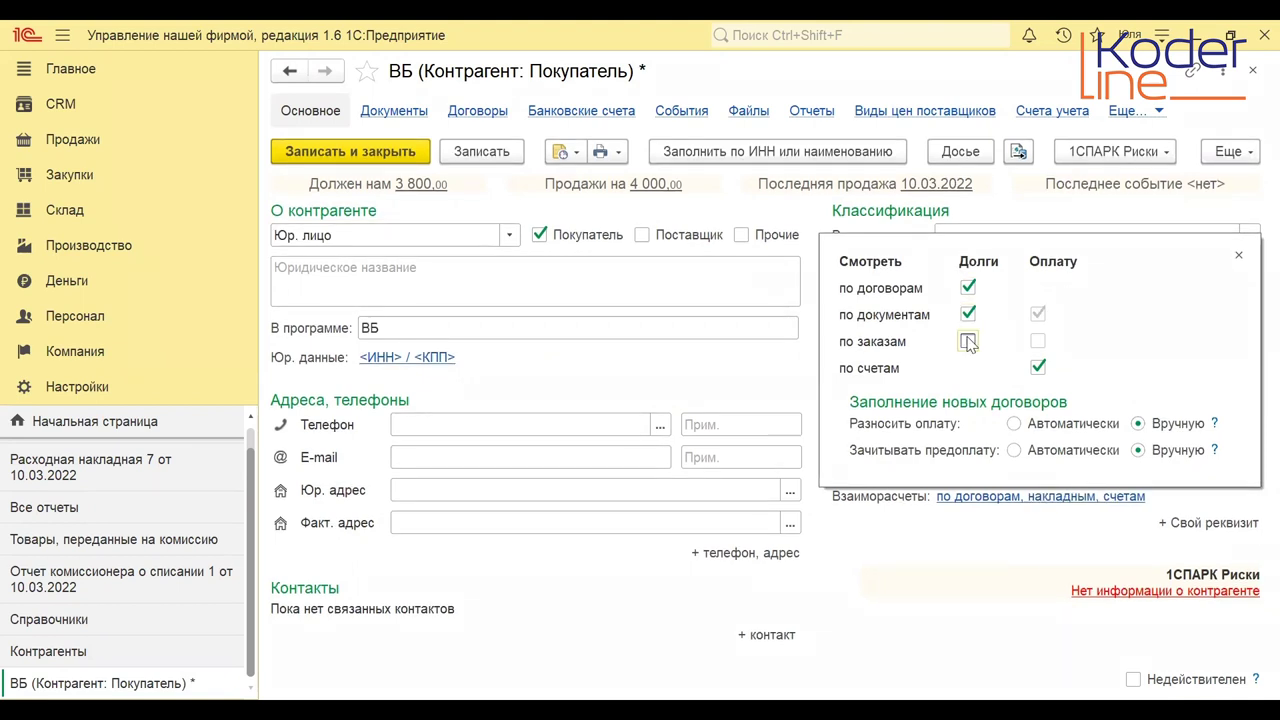
pyautogui.click(1238, 255)
pyautogui.click(1252, 72)
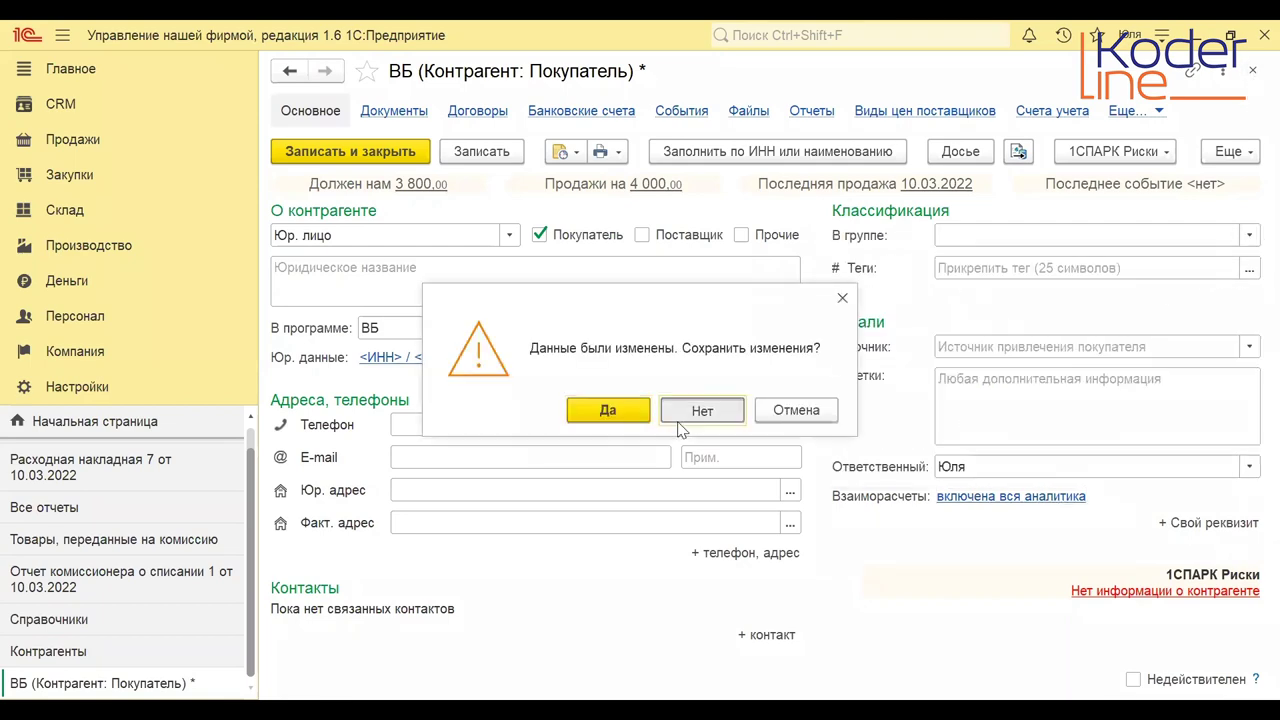
pyautogui.click(682, 418)
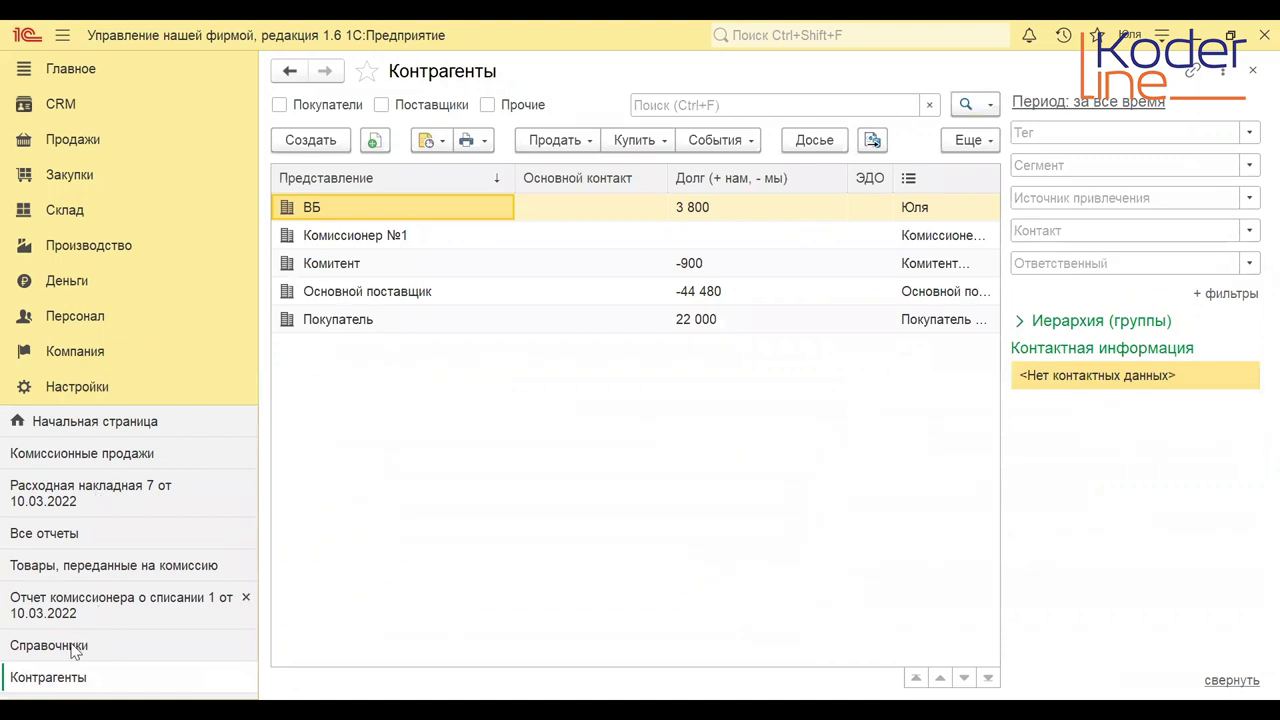
# Start a new return from commissioner ВБ in the commission sales section, under contract Основной договор ком.
pyautogui.click(85, 567)
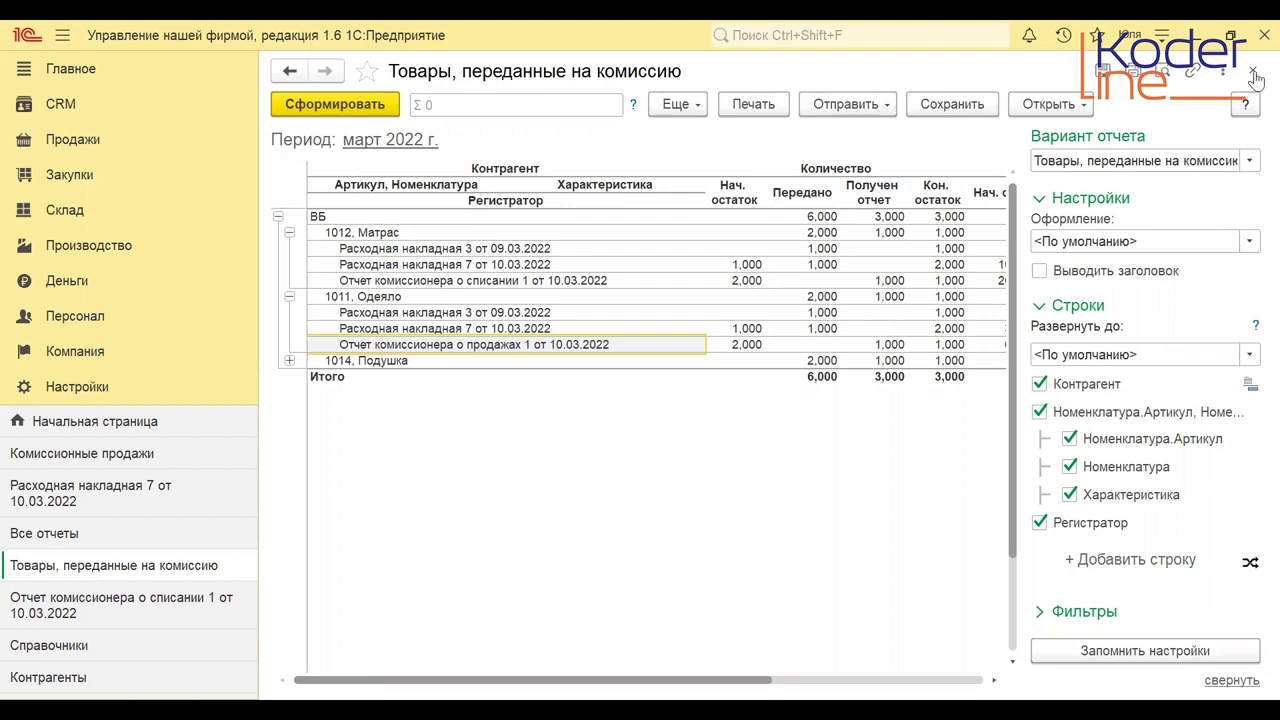
pyautogui.click(136, 456)
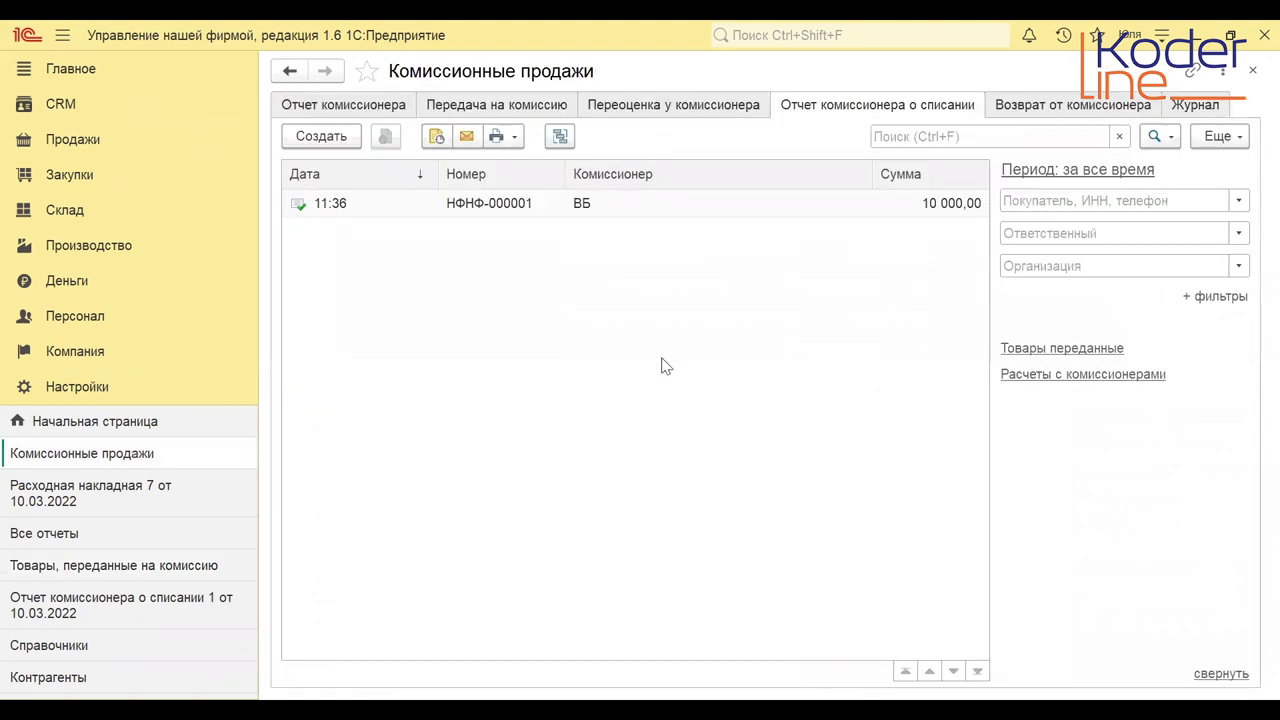
pyautogui.click(1063, 105)
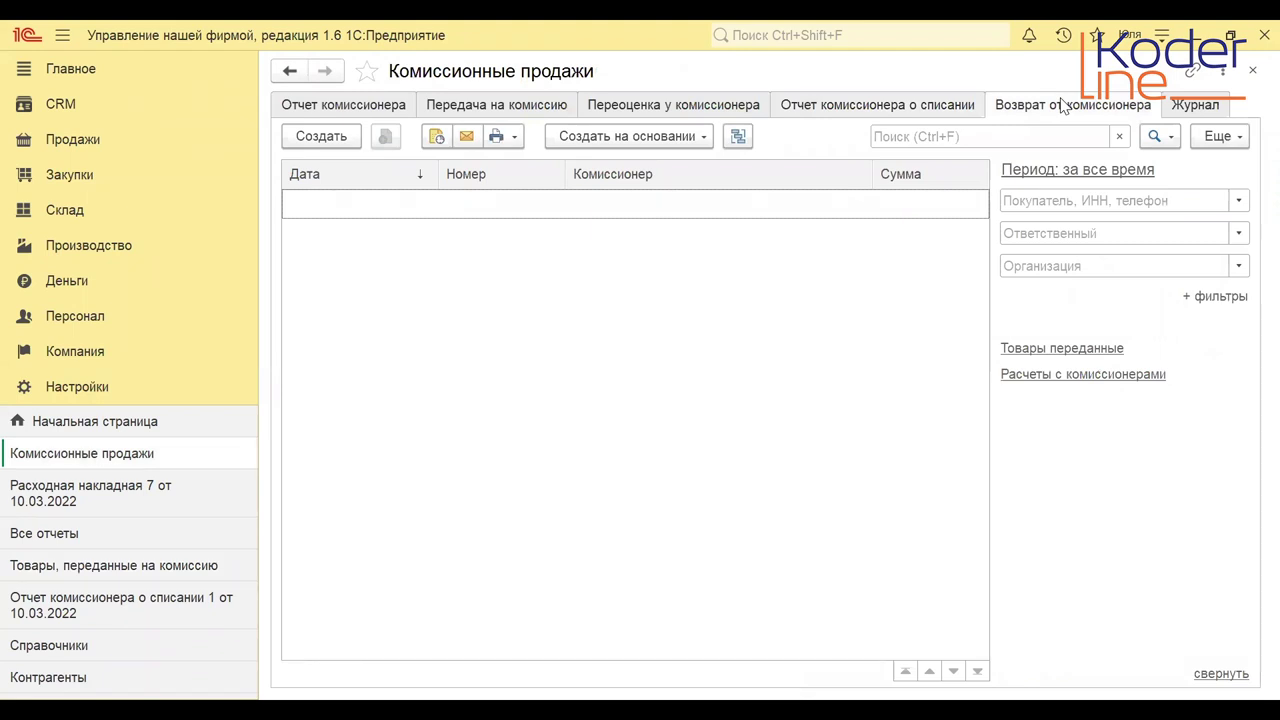
pyautogui.click(334, 137)
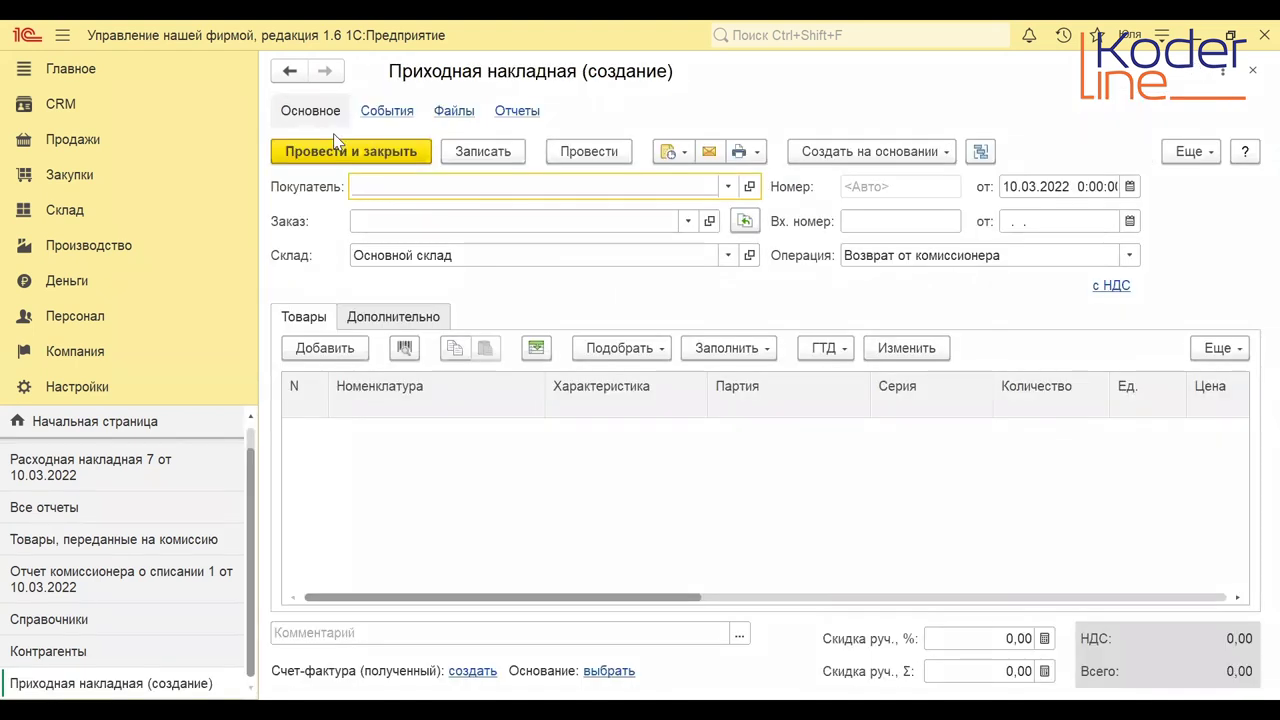
pyautogui.click(729, 187)
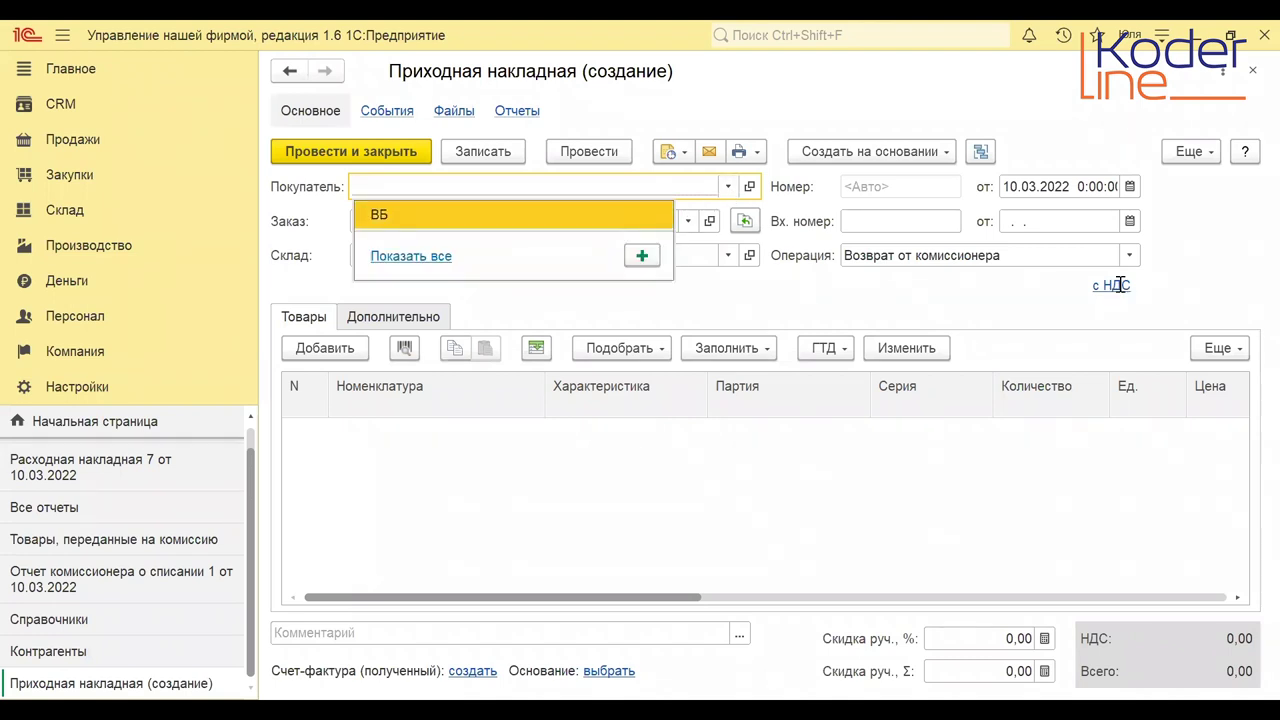
pyautogui.press('Return')
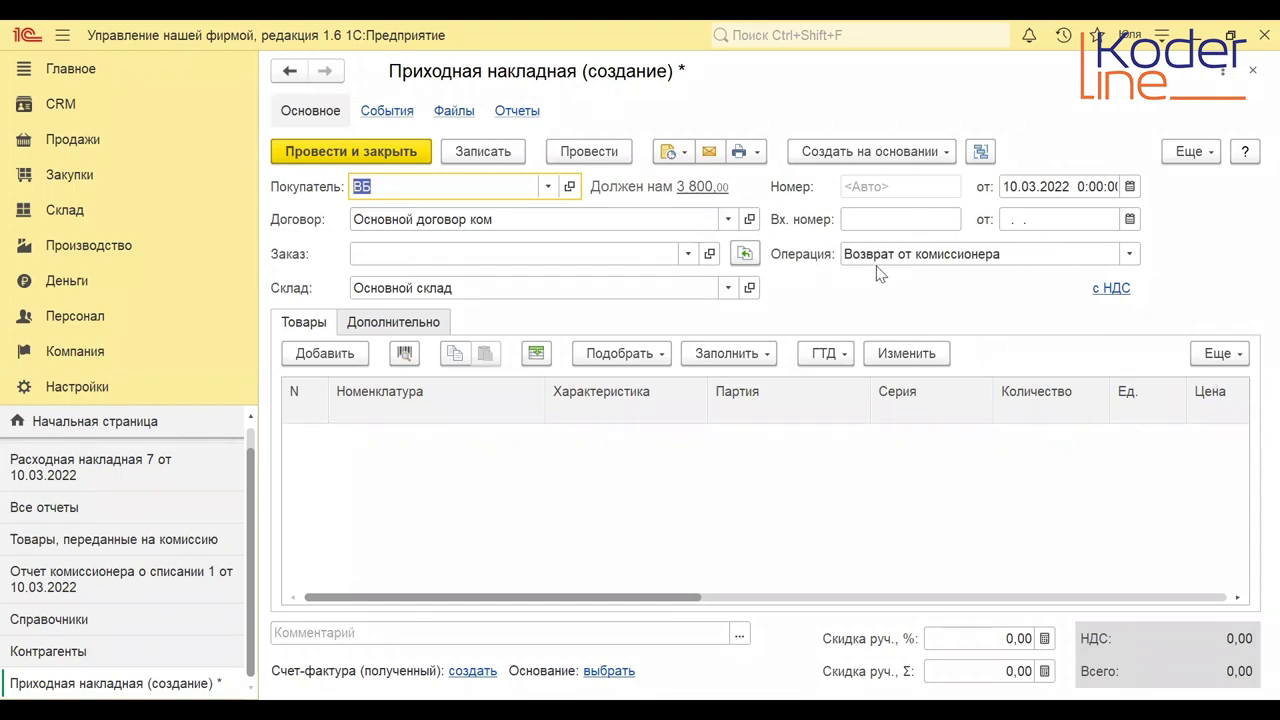
# Open the Приходные накладные list from purchases, and close the new ВБ return without saving it.
pyautogui.click(69, 176)
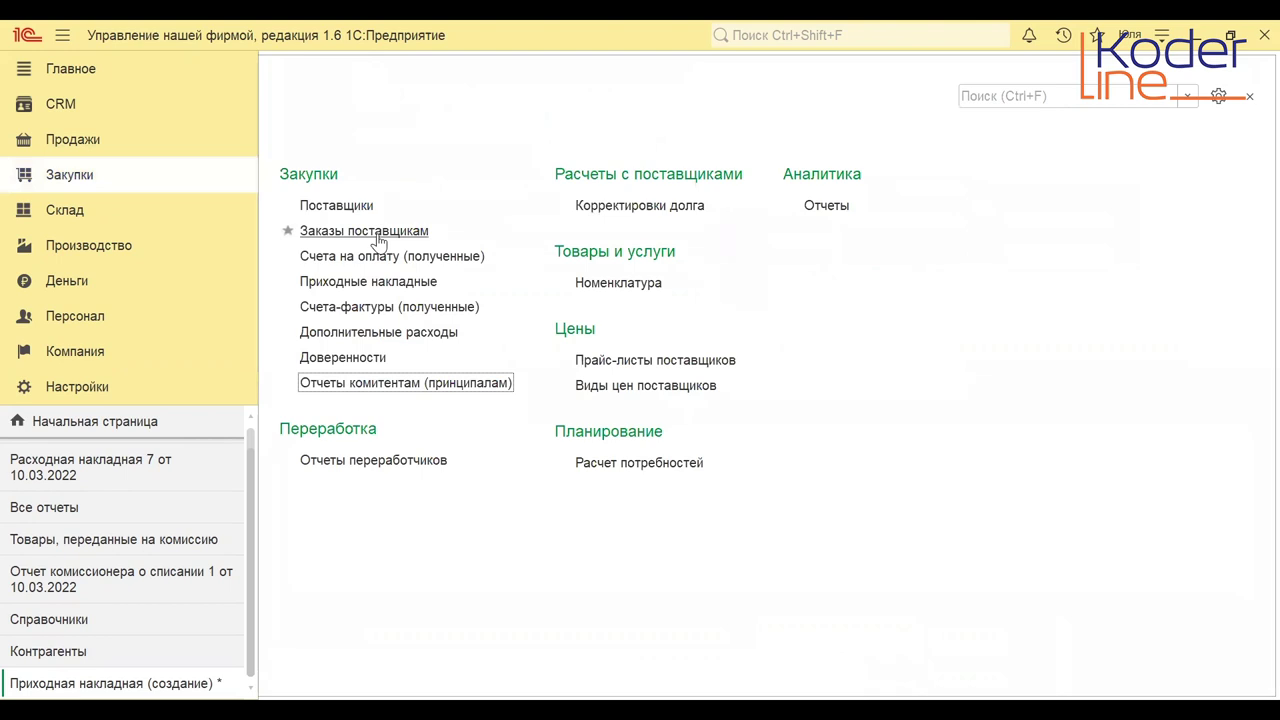
pyautogui.click(373, 281)
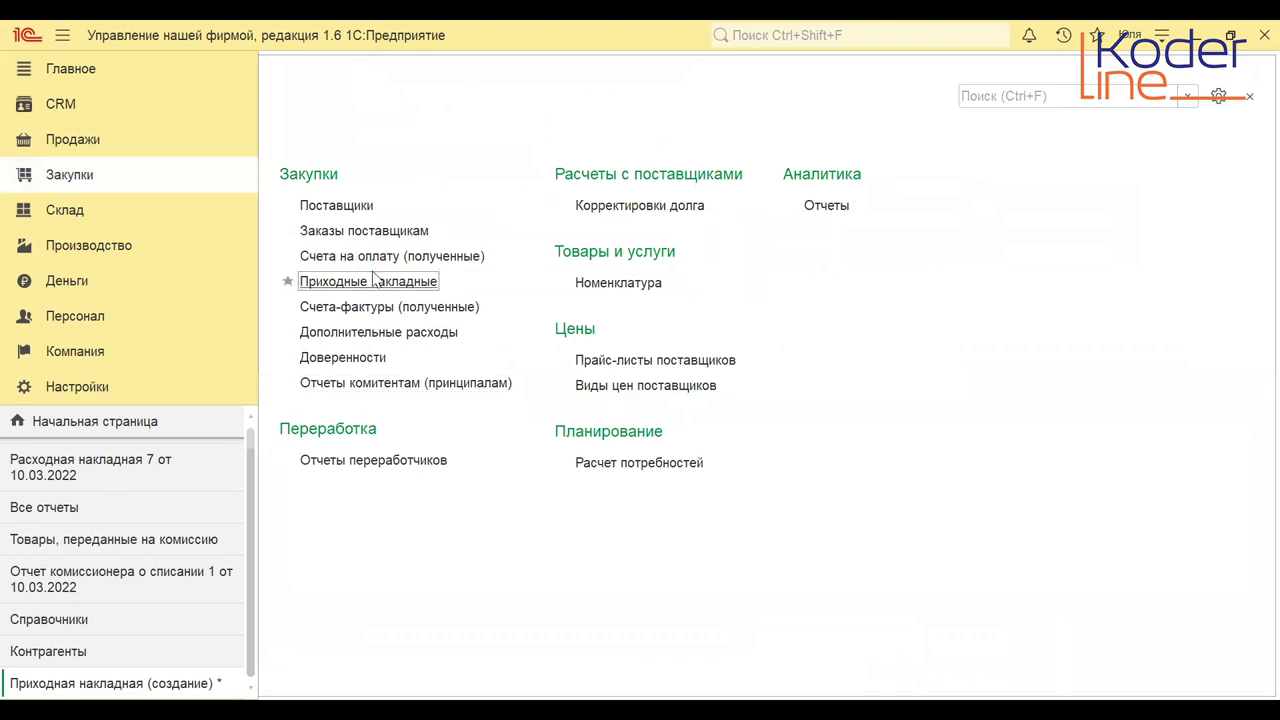
pyautogui.click(321, 142)
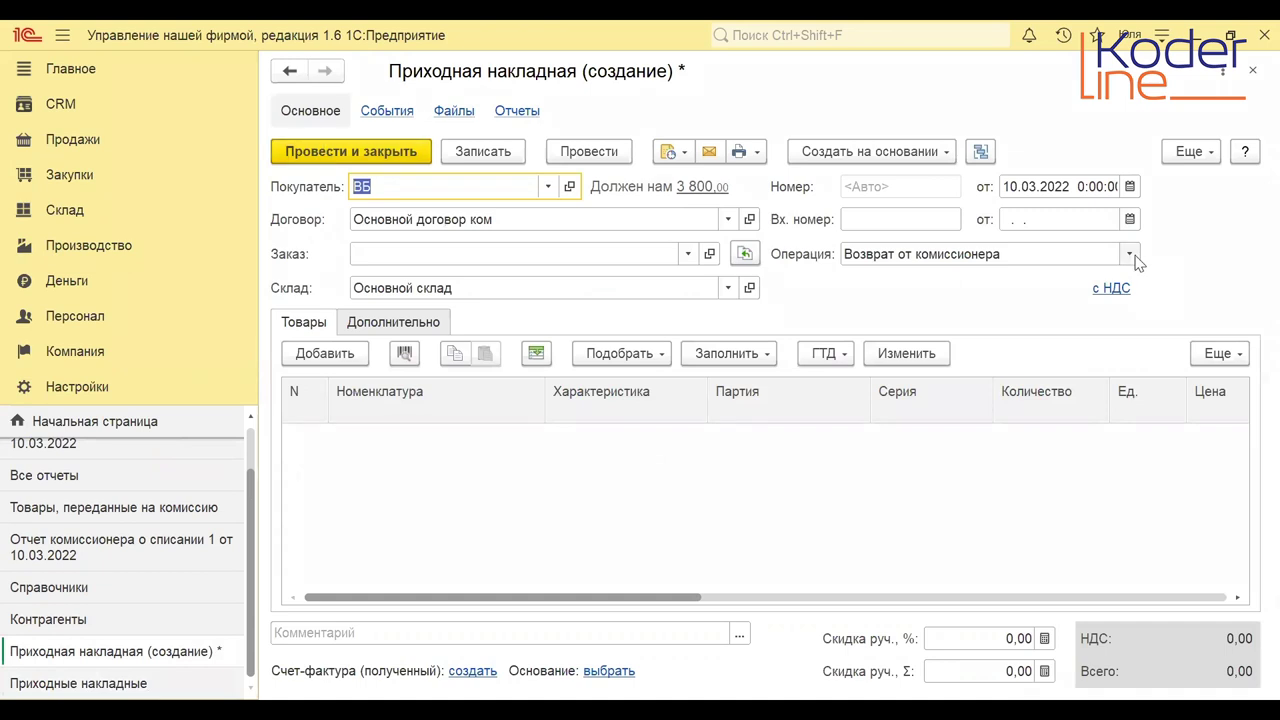
pyautogui.click(1252, 70)
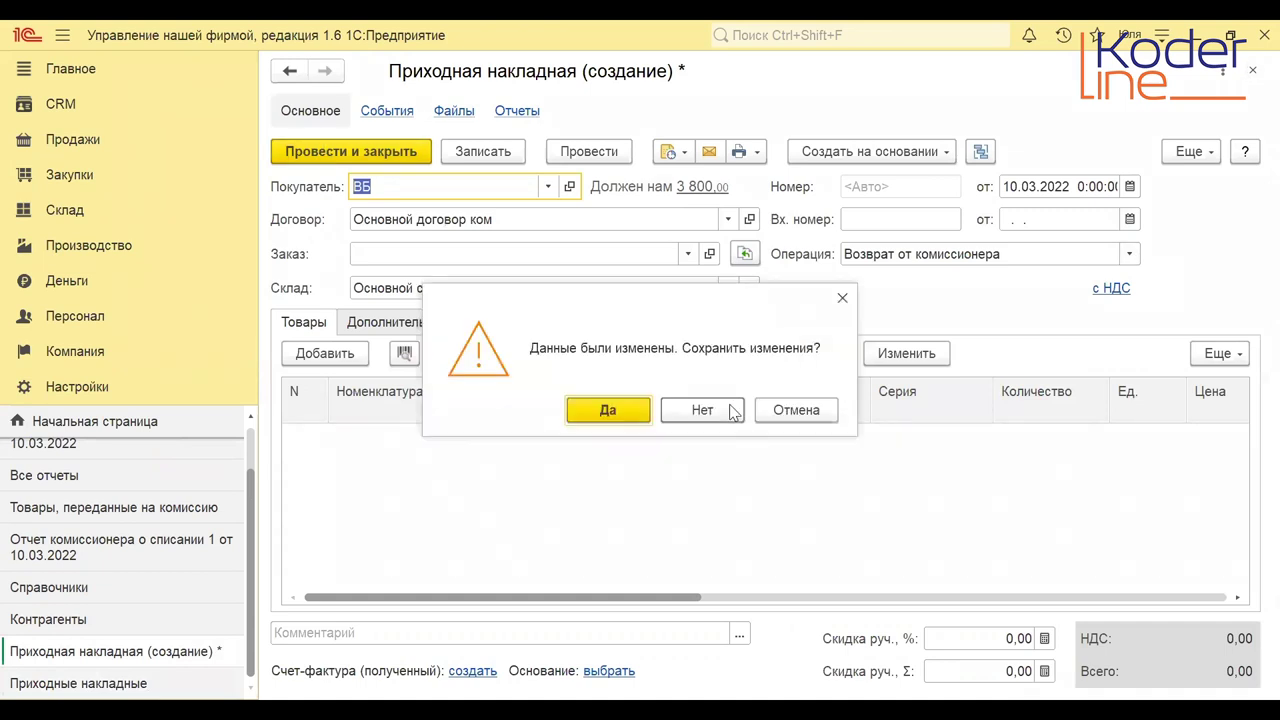
pyautogui.click(703, 410)
# Create a receipt from the Приходные накладные list to view its operation types, including Возврат от комиссионера, and close it unsaved.
pyautogui.click(340, 137)
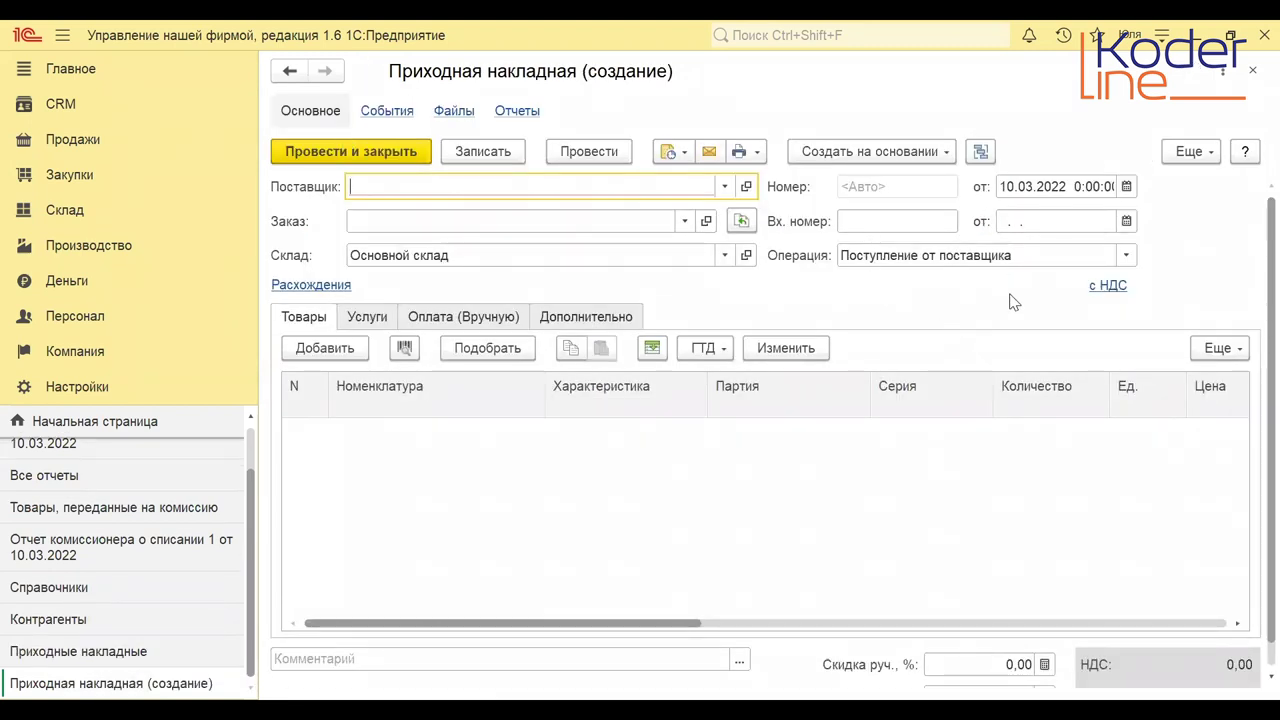
pyautogui.click(1126, 256)
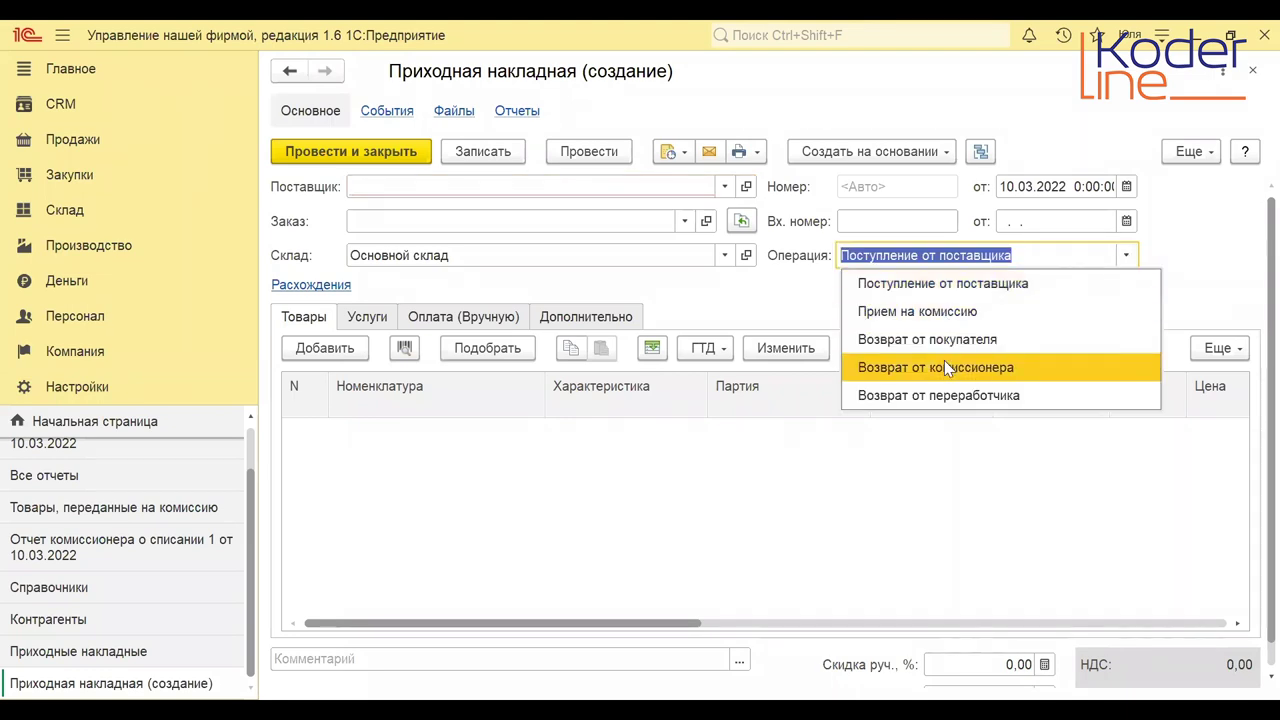
pyautogui.click(634, 594)
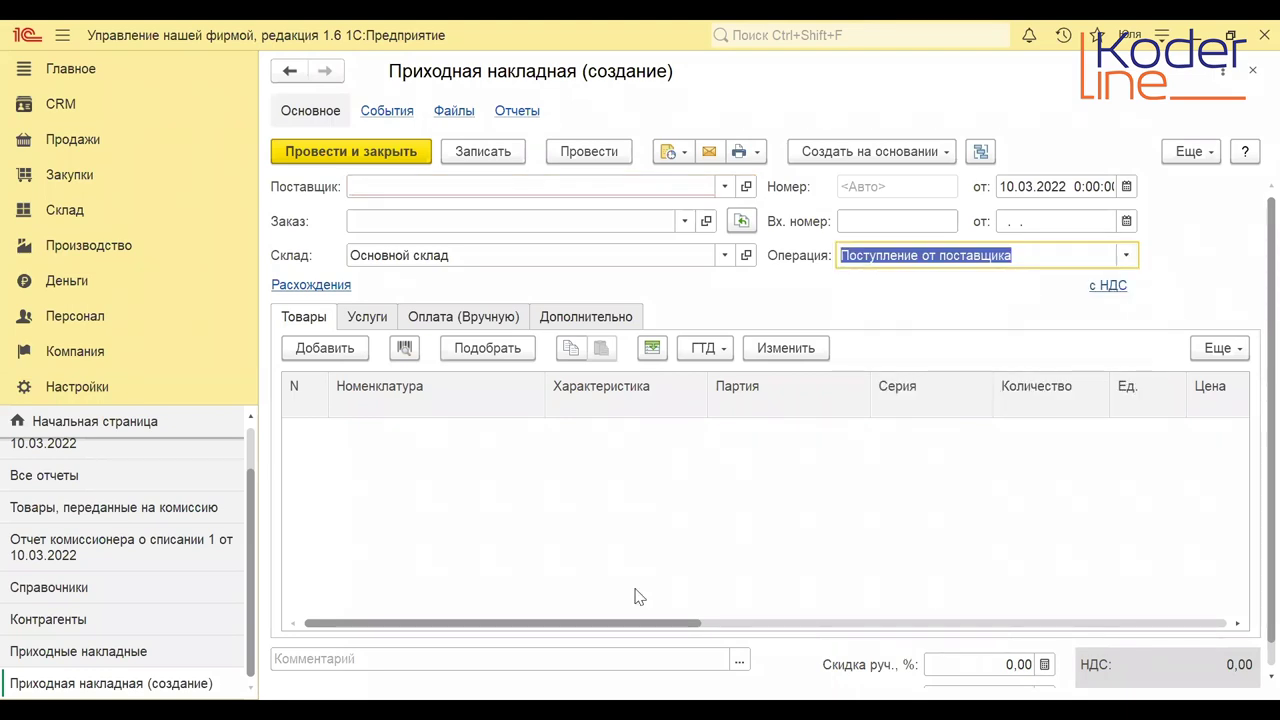
pyautogui.press('Escape')
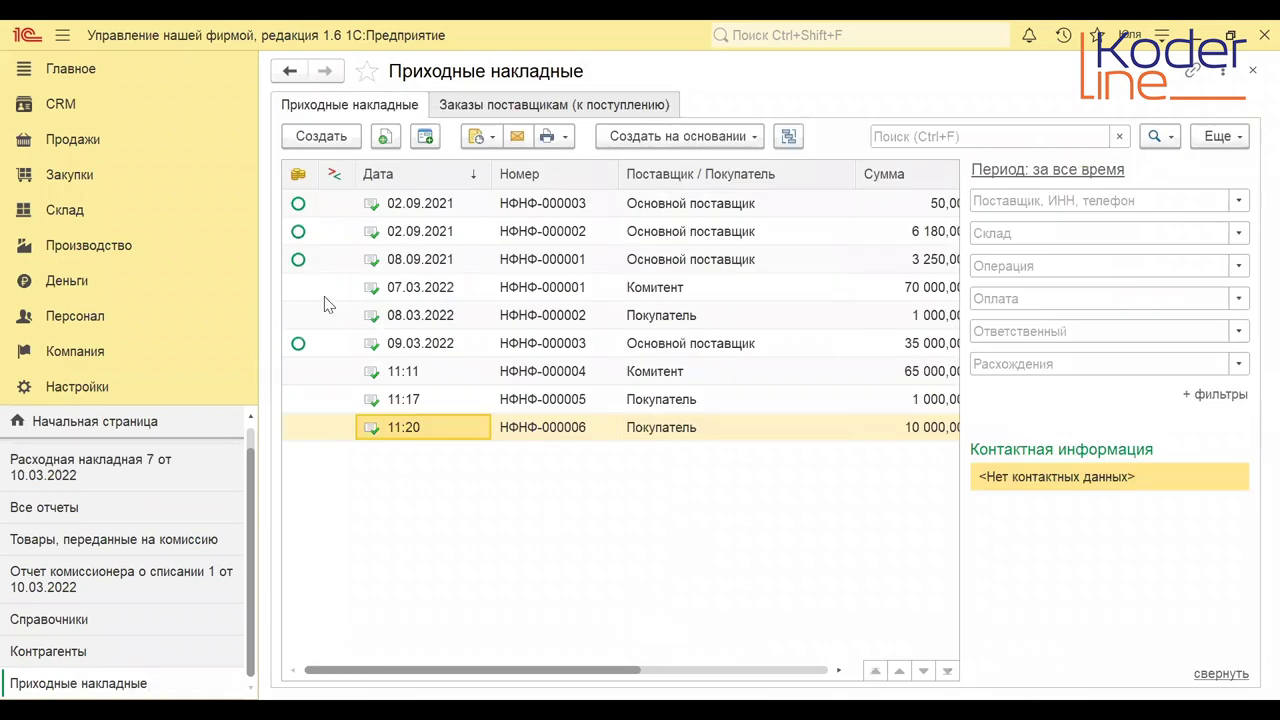
# Create a return from the commissioner in Комиссионные продажи and select ВБ as the customer.
pyautogui.scroll(1, 184, 435)
pyautogui.click(171, 455)
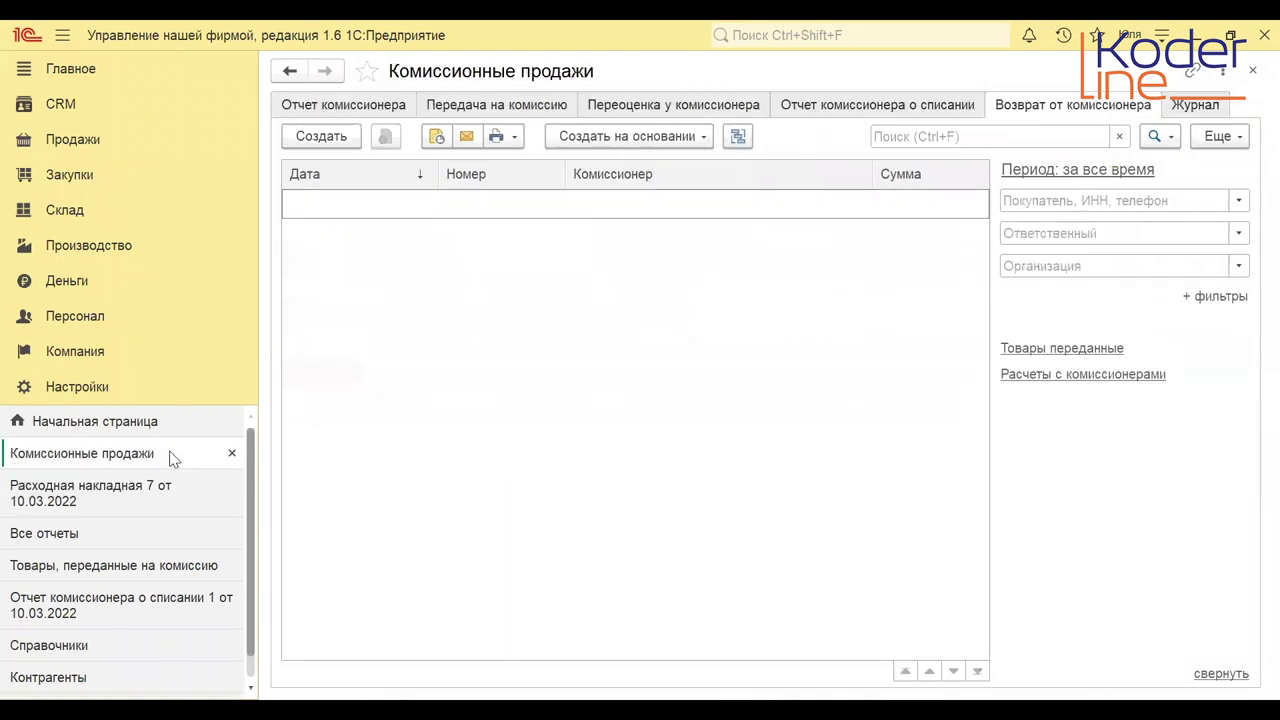
pyautogui.click(348, 143)
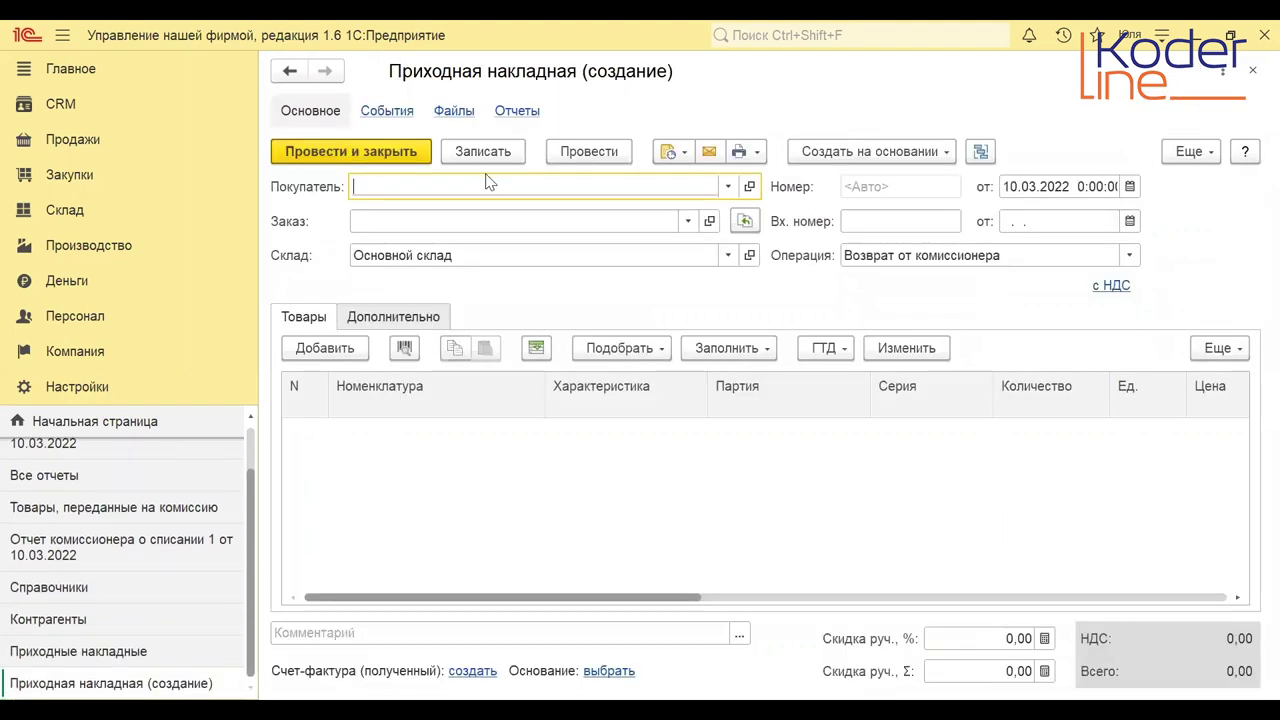
pyautogui.click(727, 186)
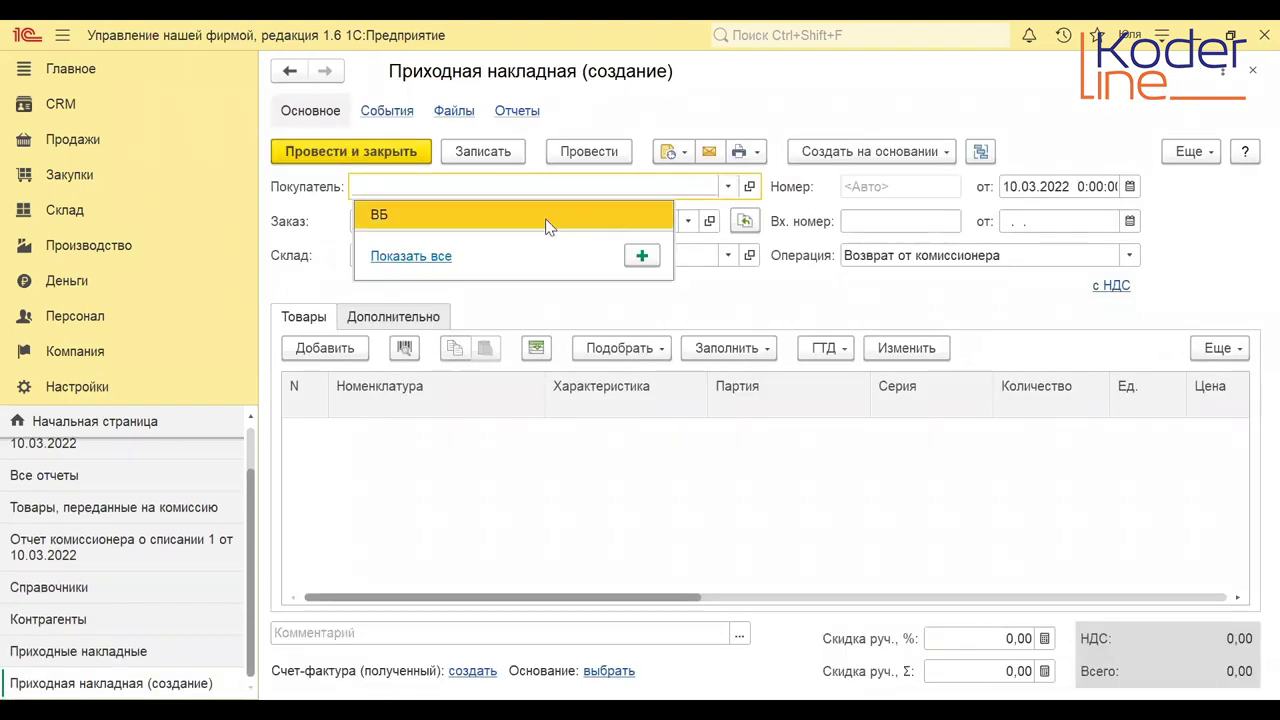
pyautogui.click(547, 226)
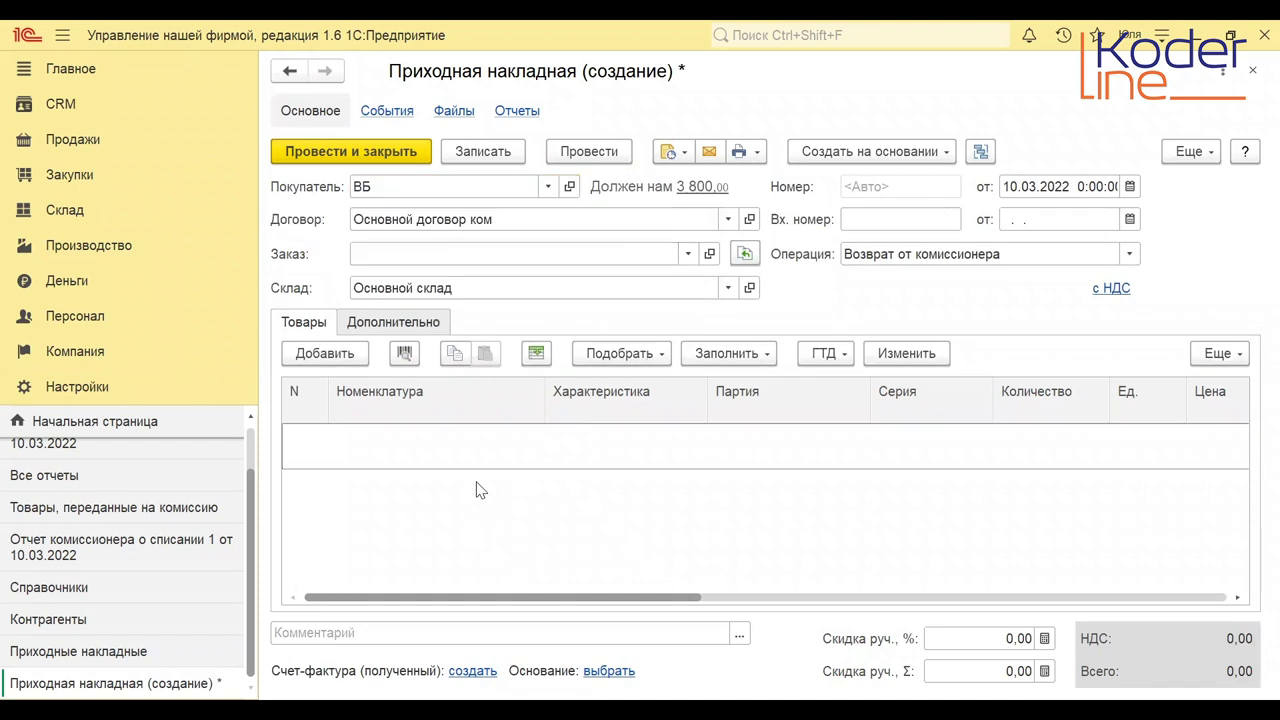
pyautogui.click(340, 360)
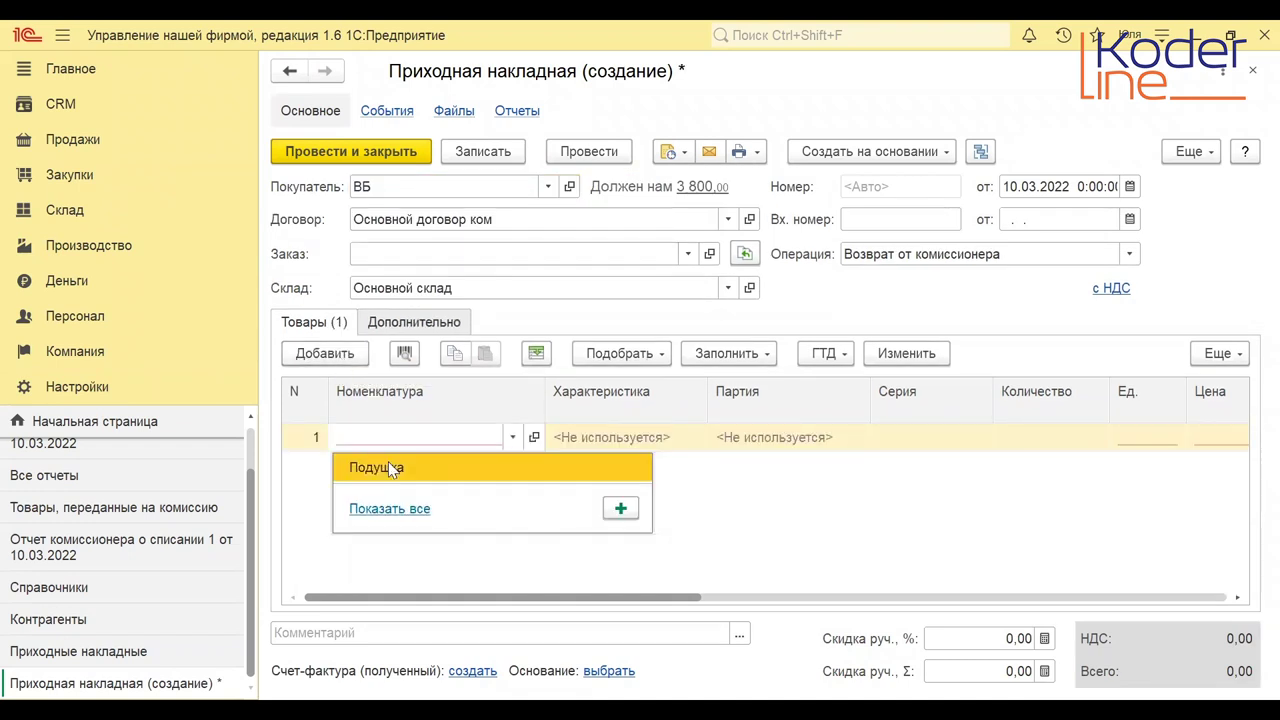
pyautogui.click(388, 467)
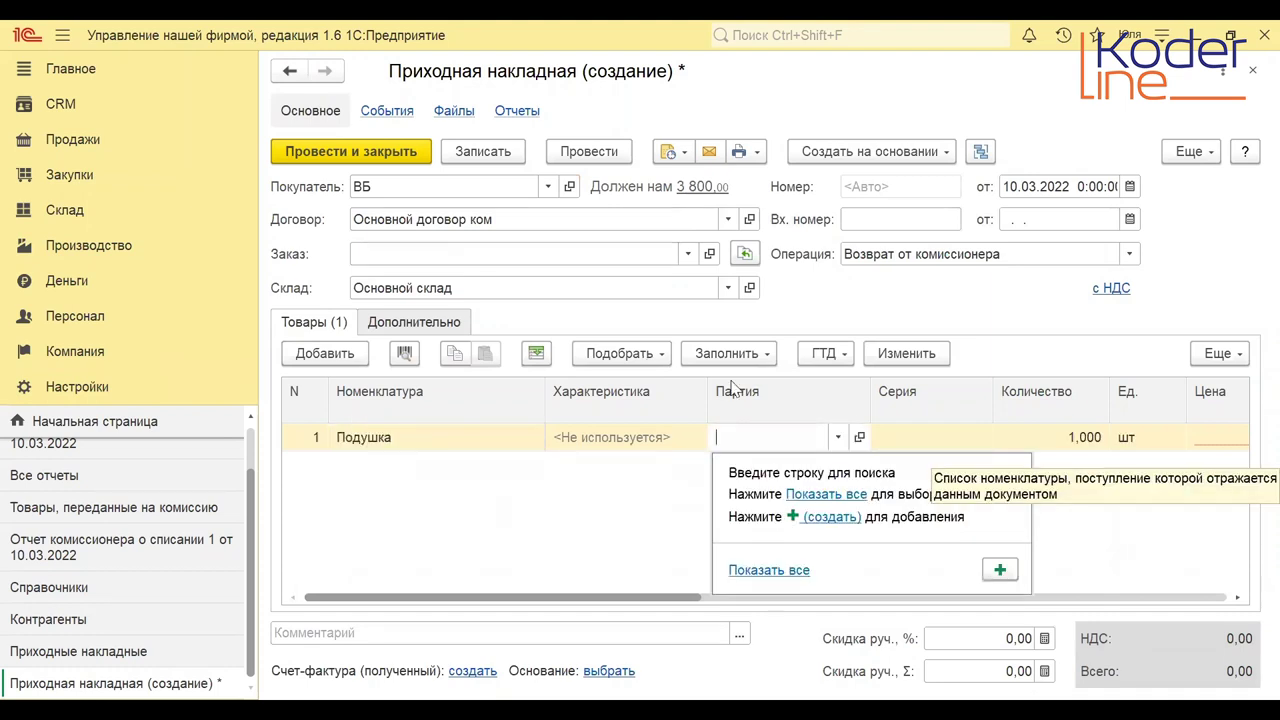
pyautogui.press('Escape')
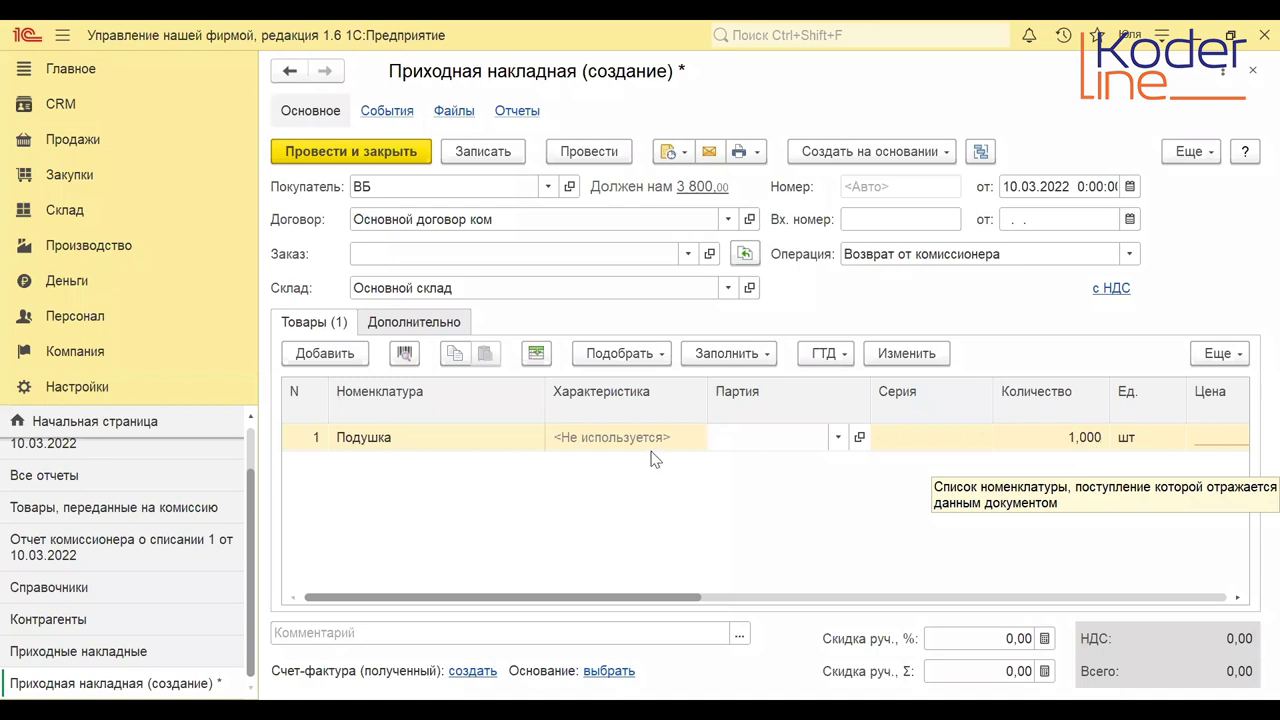
pyautogui.press('Delete')
# Fill the return with Подушка from ВБ's balances of goods on commission, check its amounts, and post the document.
pyautogui.click(620, 353)
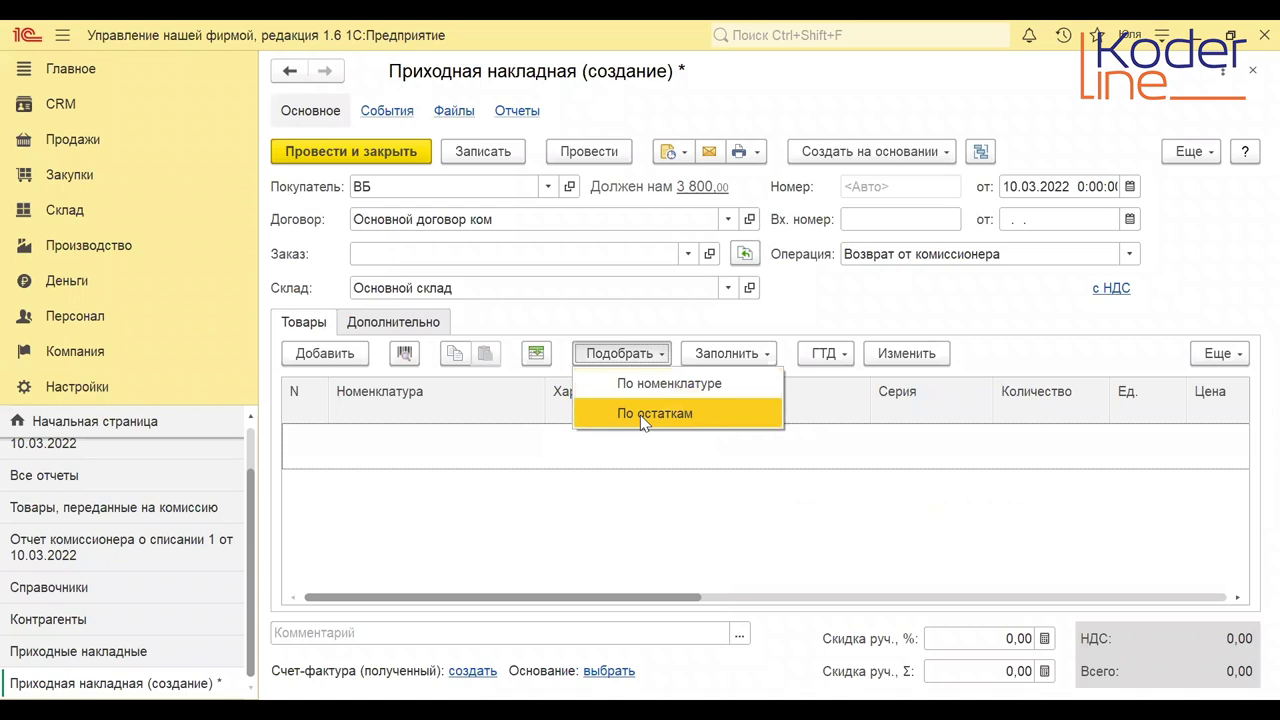
pyautogui.click(254, 362)
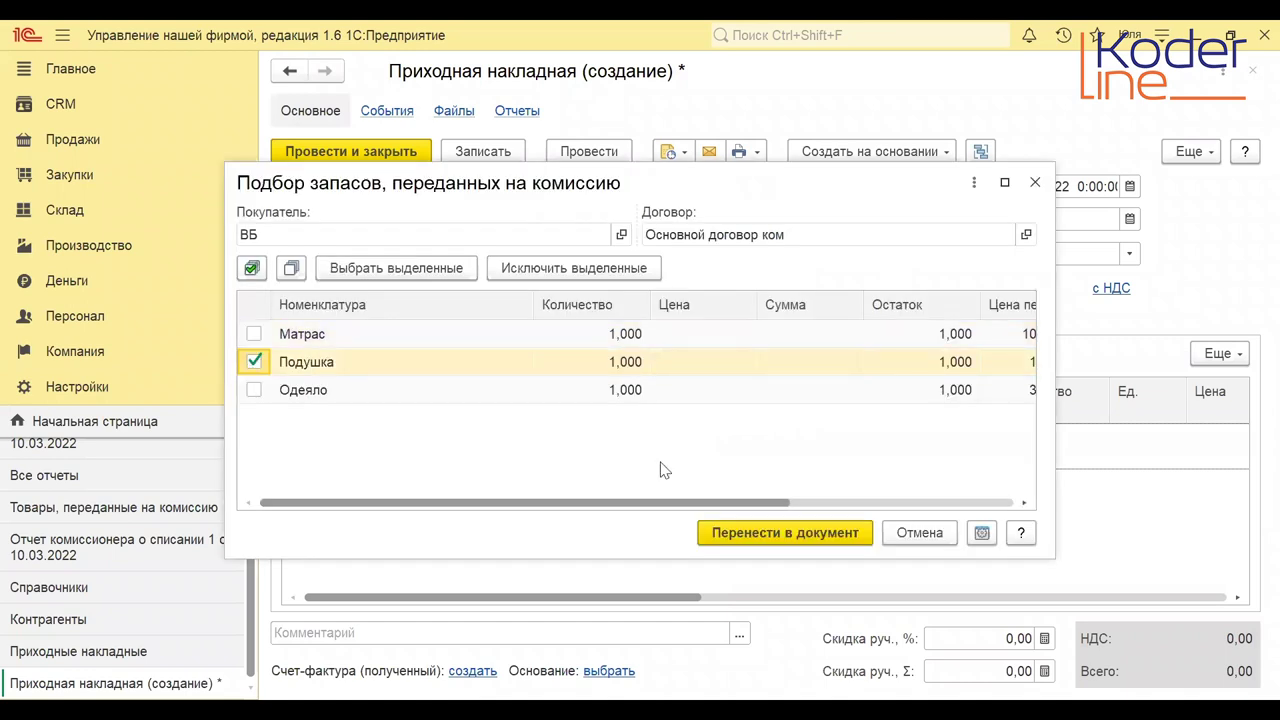
pyautogui.click(740, 533)
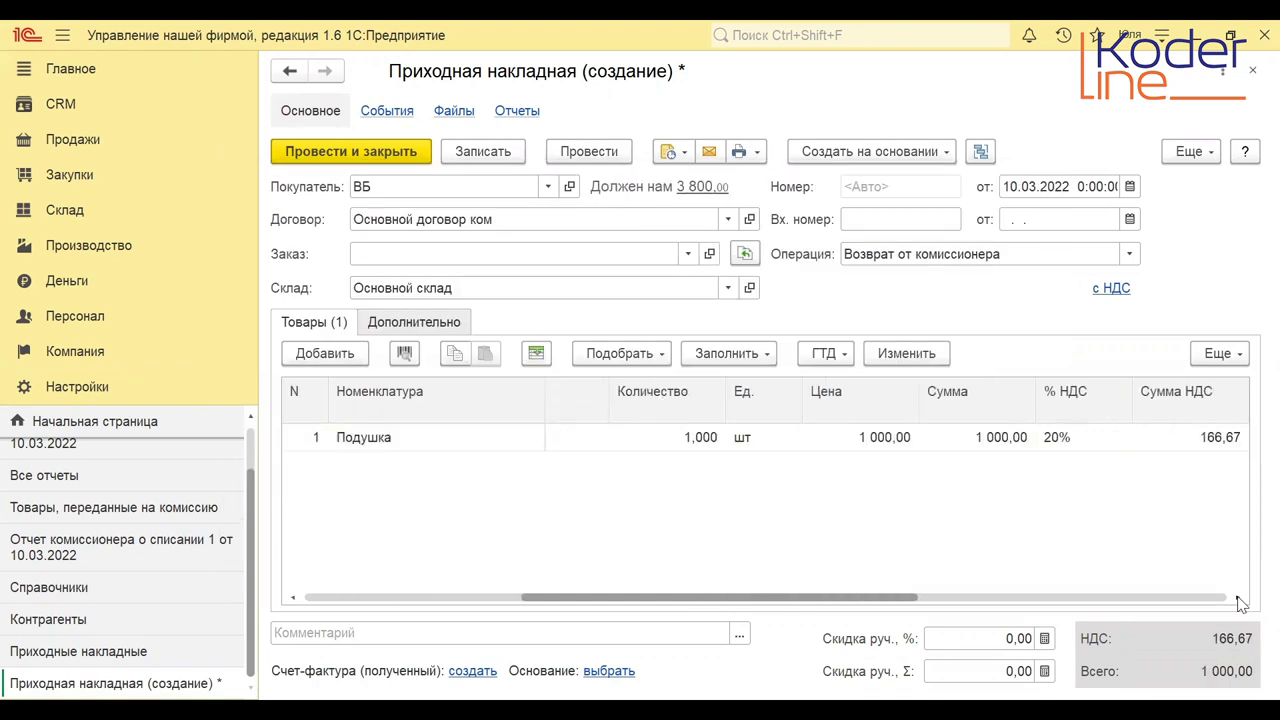
pyautogui.click(1239, 600)
pyautogui.click(1239, 600)
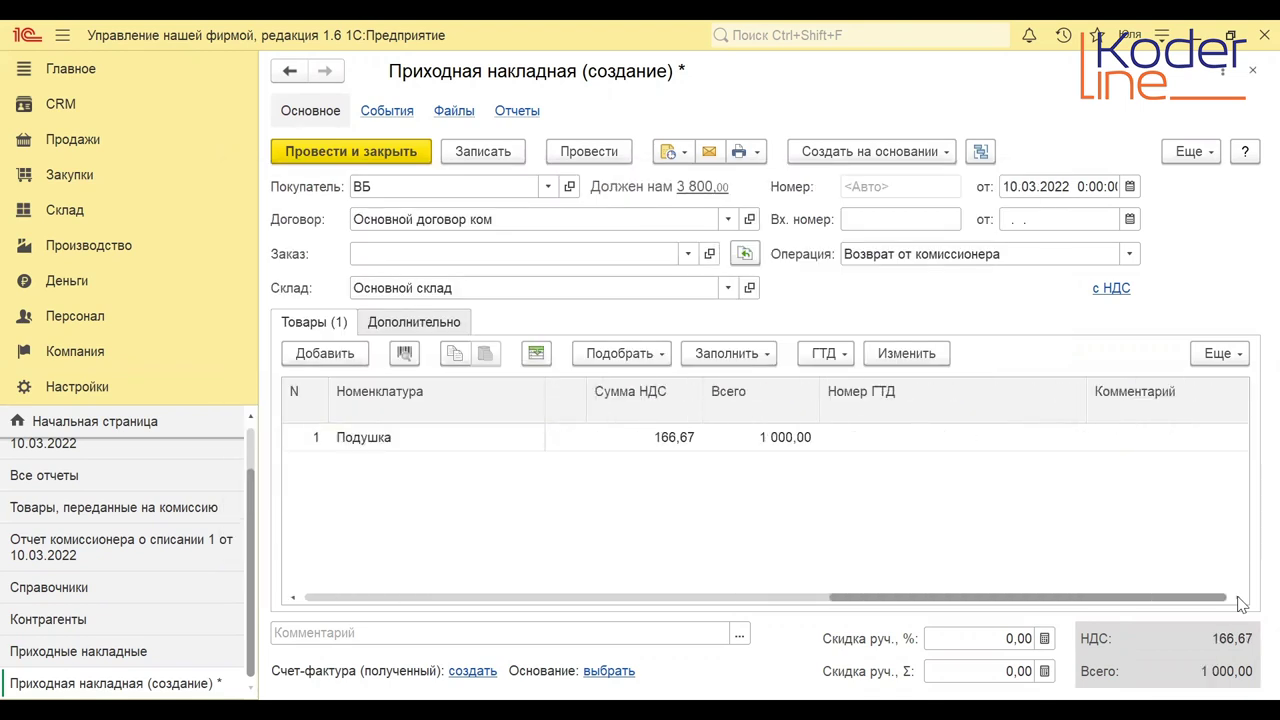
pyautogui.click(588, 151)
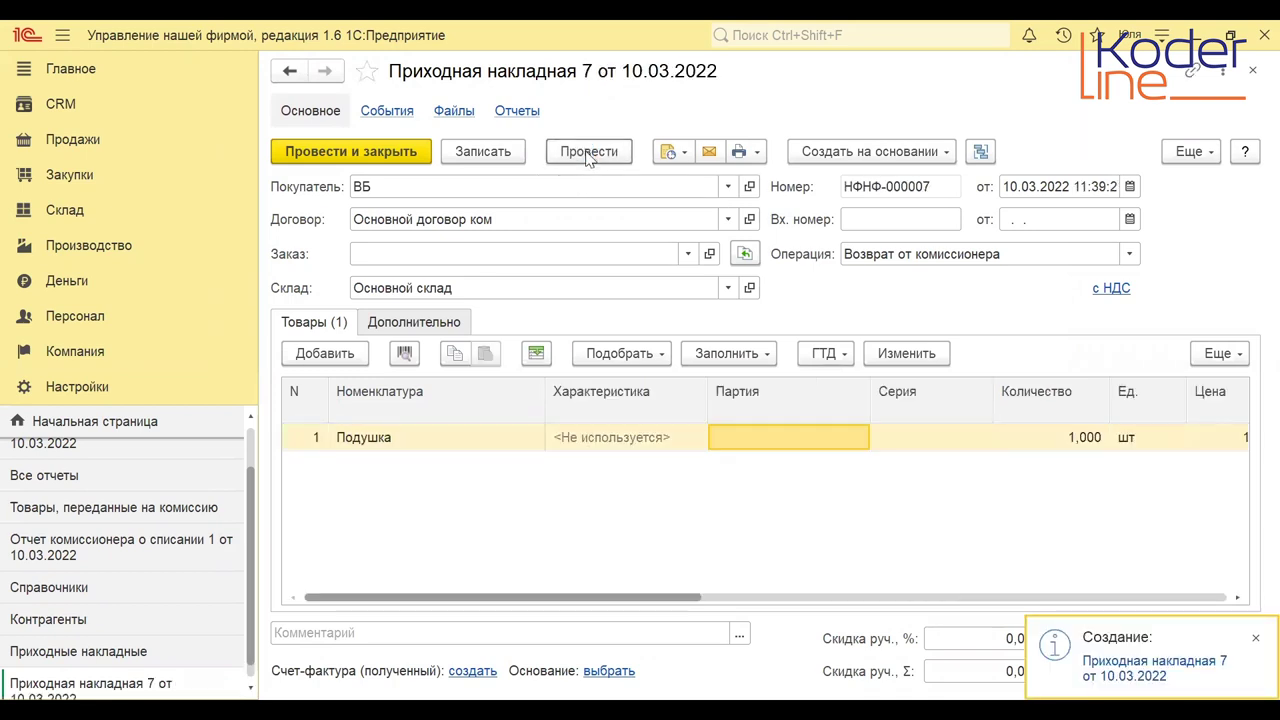
pyautogui.click(1254, 640)
# Regenerate the Товары, переданные на комиссию report and expand ВБ and Подушка down to their documents.
pyautogui.click(86, 517)
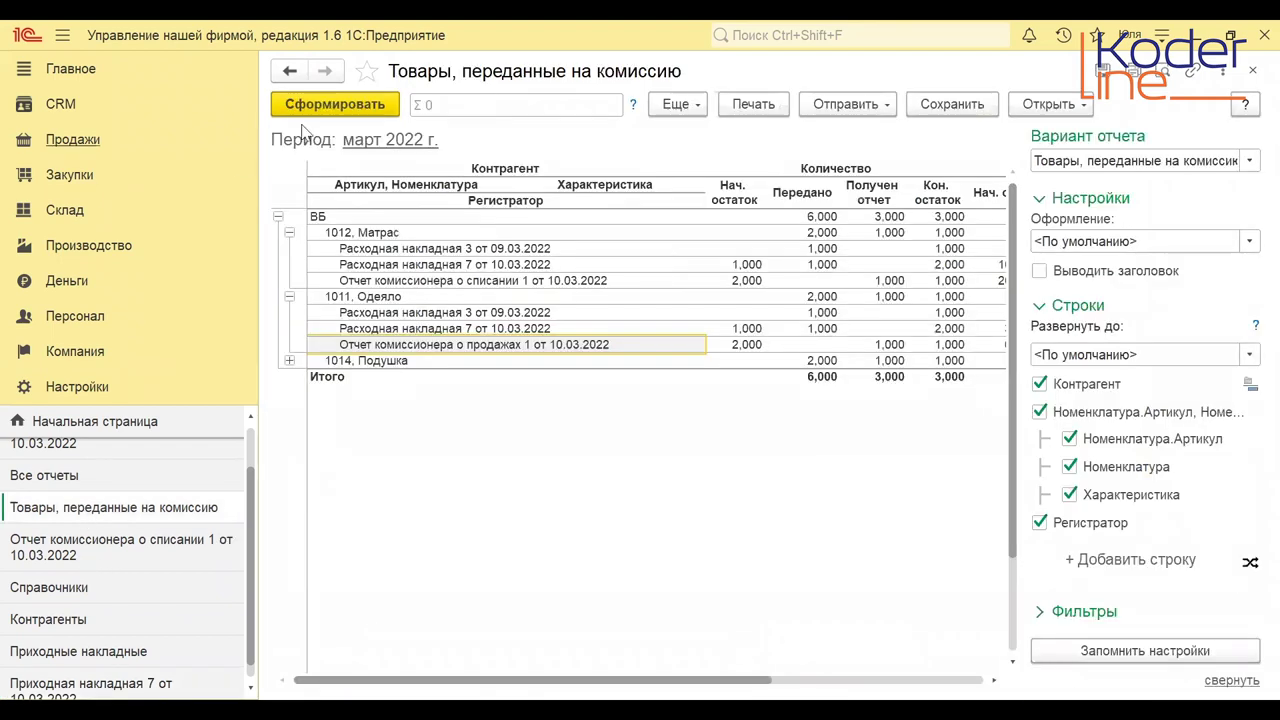
pyautogui.click(320, 105)
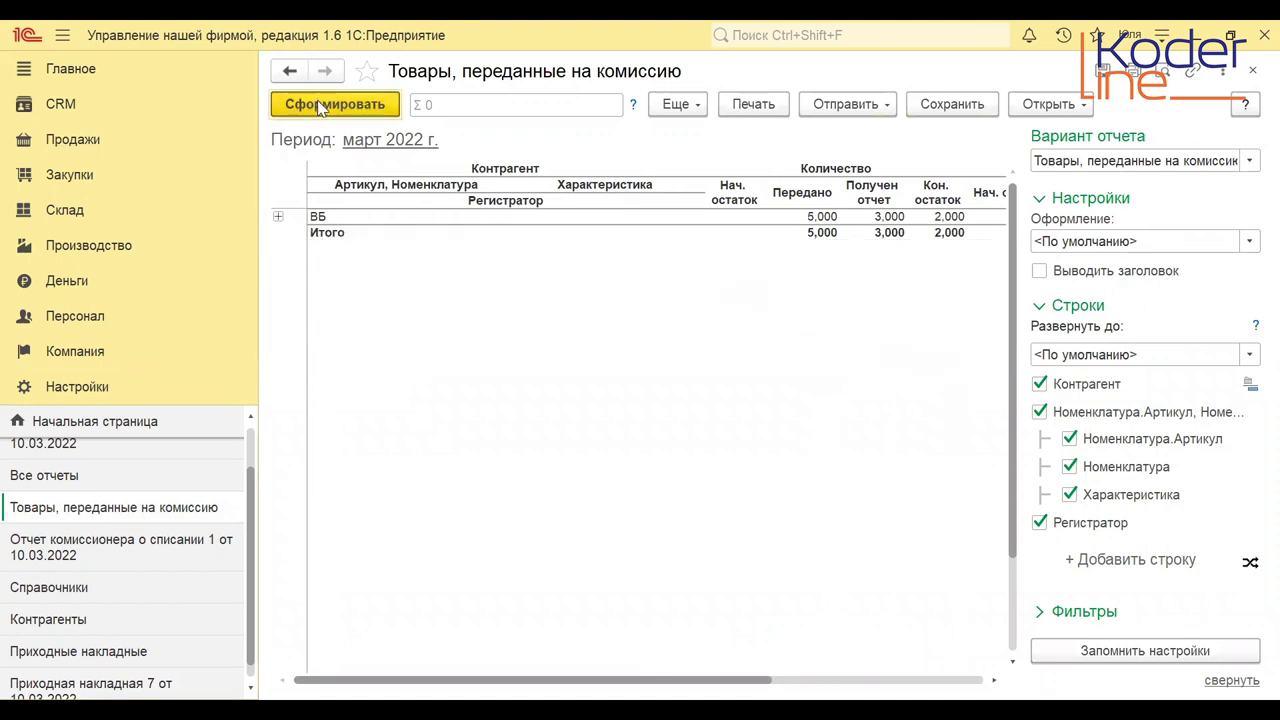
pyautogui.click(279, 217)
pyautogui.click(289, 264)
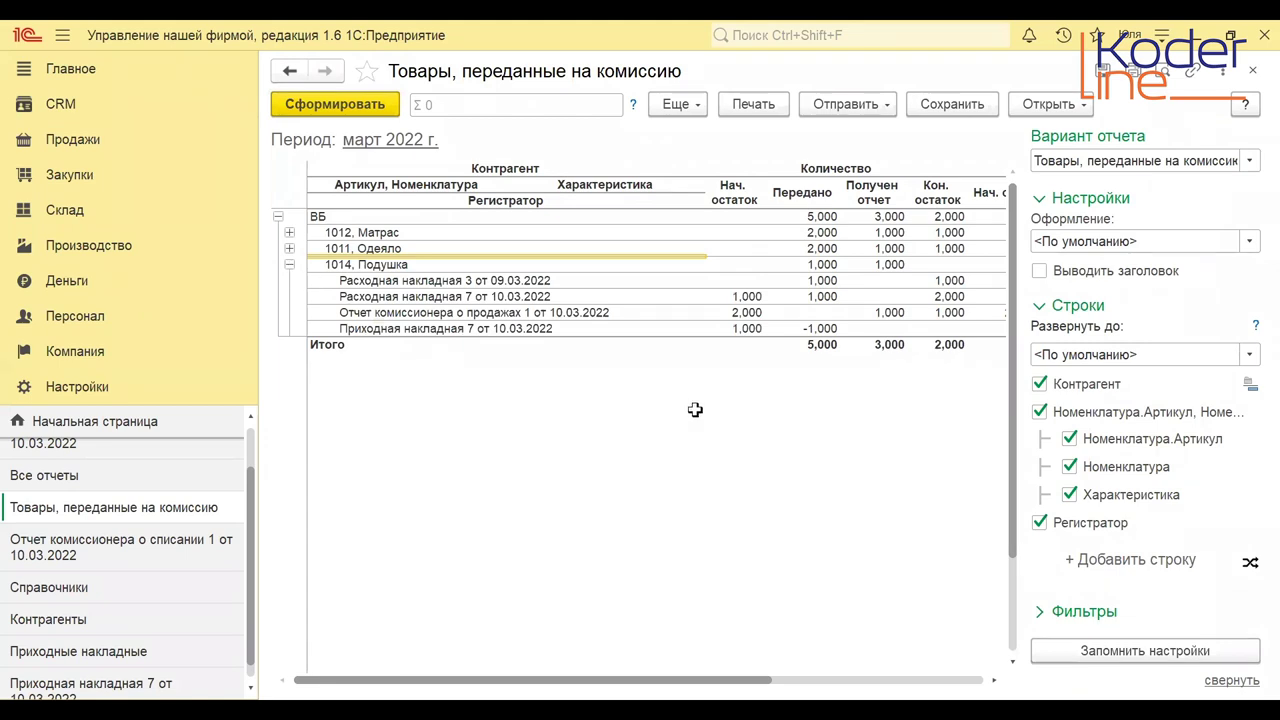
# Examine the quantities and settlement amounts of Подушка's documents in the report, and return to the list of commissioner returns.
pyautogui.click(823, 328)
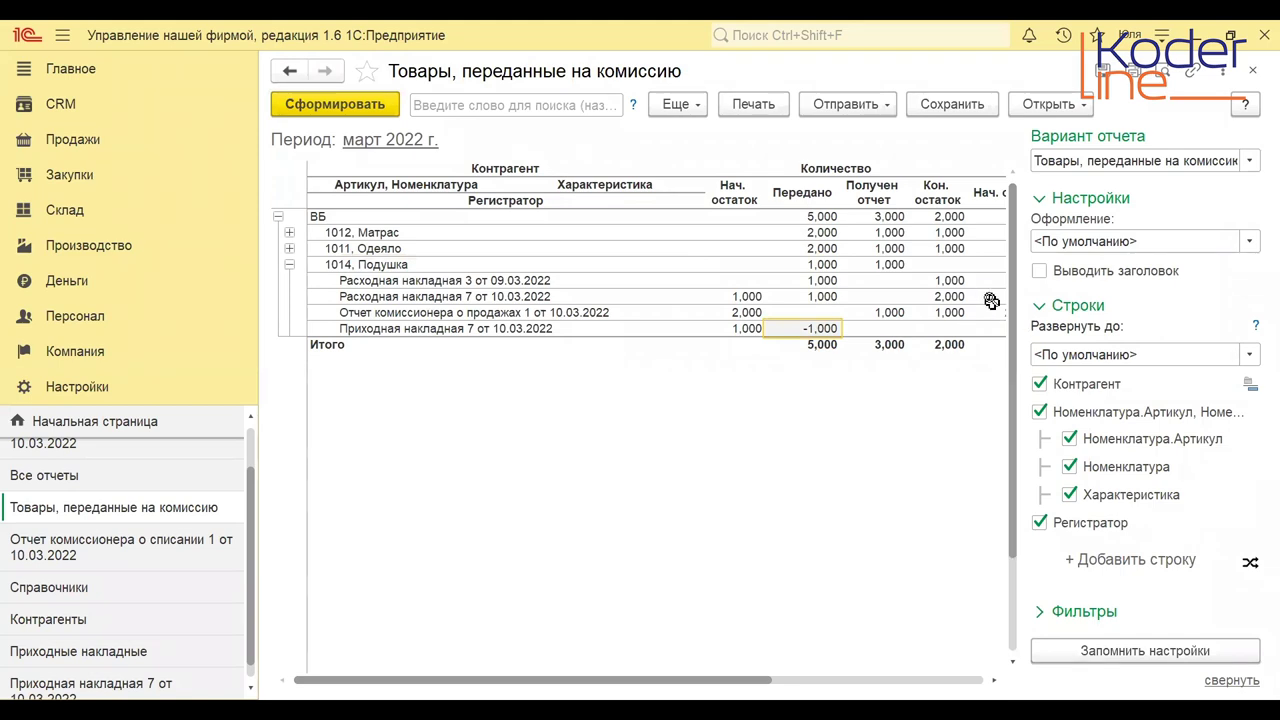
pyautogui.click(953, 278)
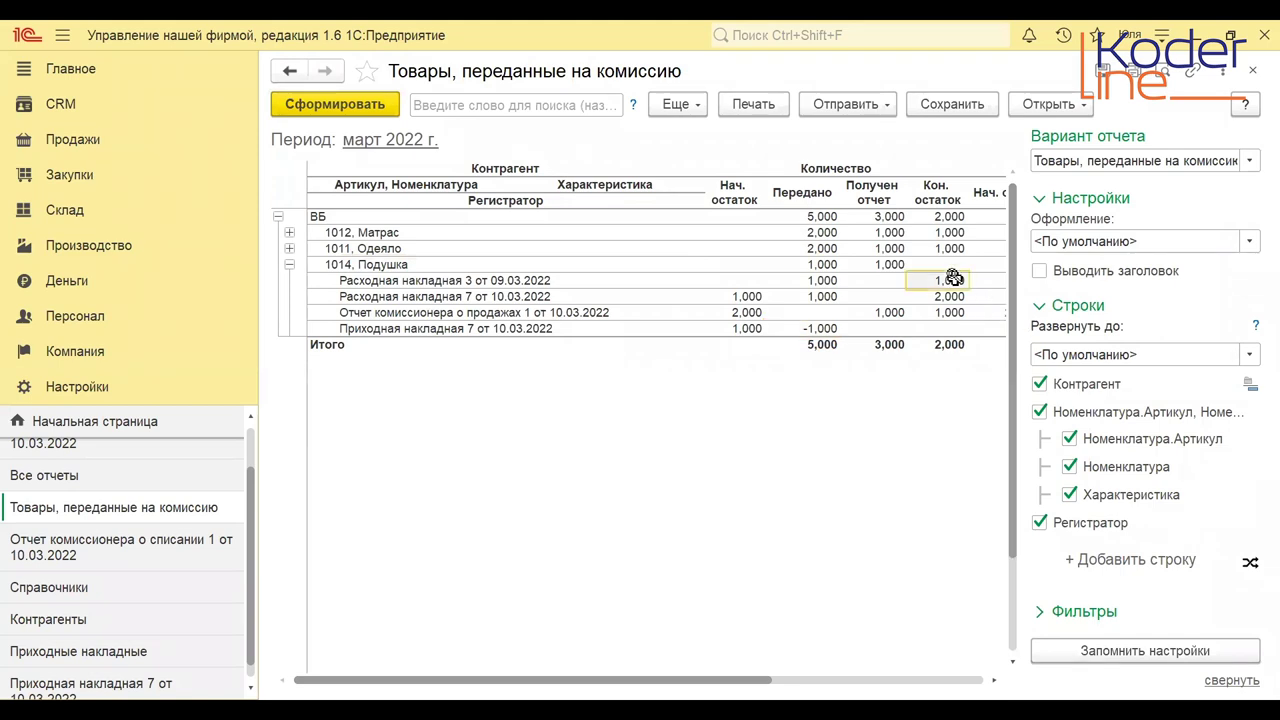
pyautogui.press('Right')
pyautogui.press('Right')
pyautogui.press('Right')
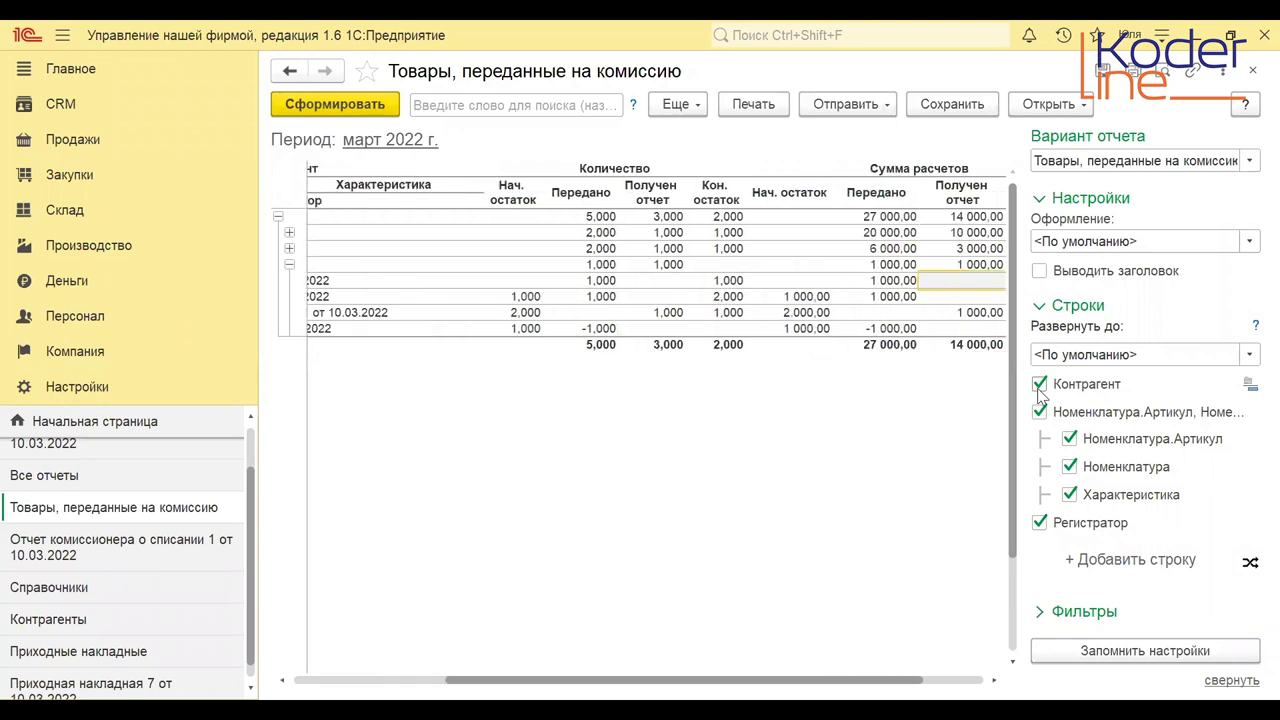
pyautogui.press('Right')
pyautogui.press('Right')
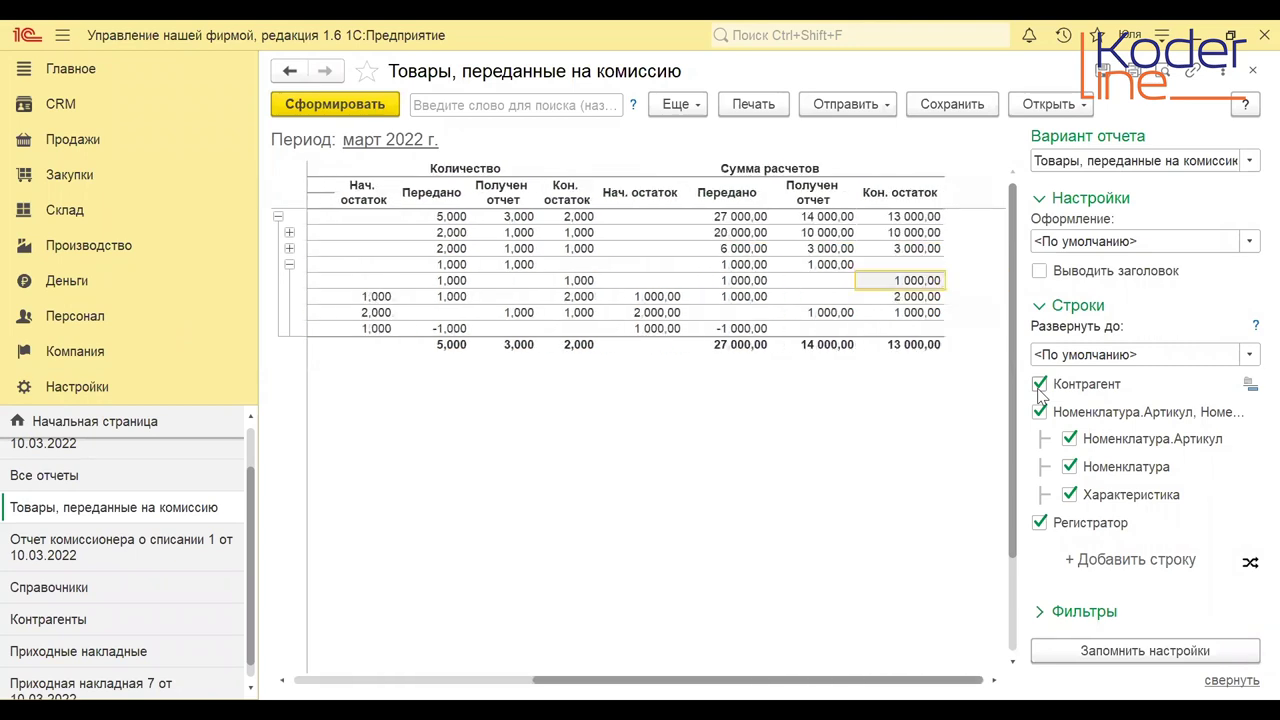
pyautogui.press('Home')
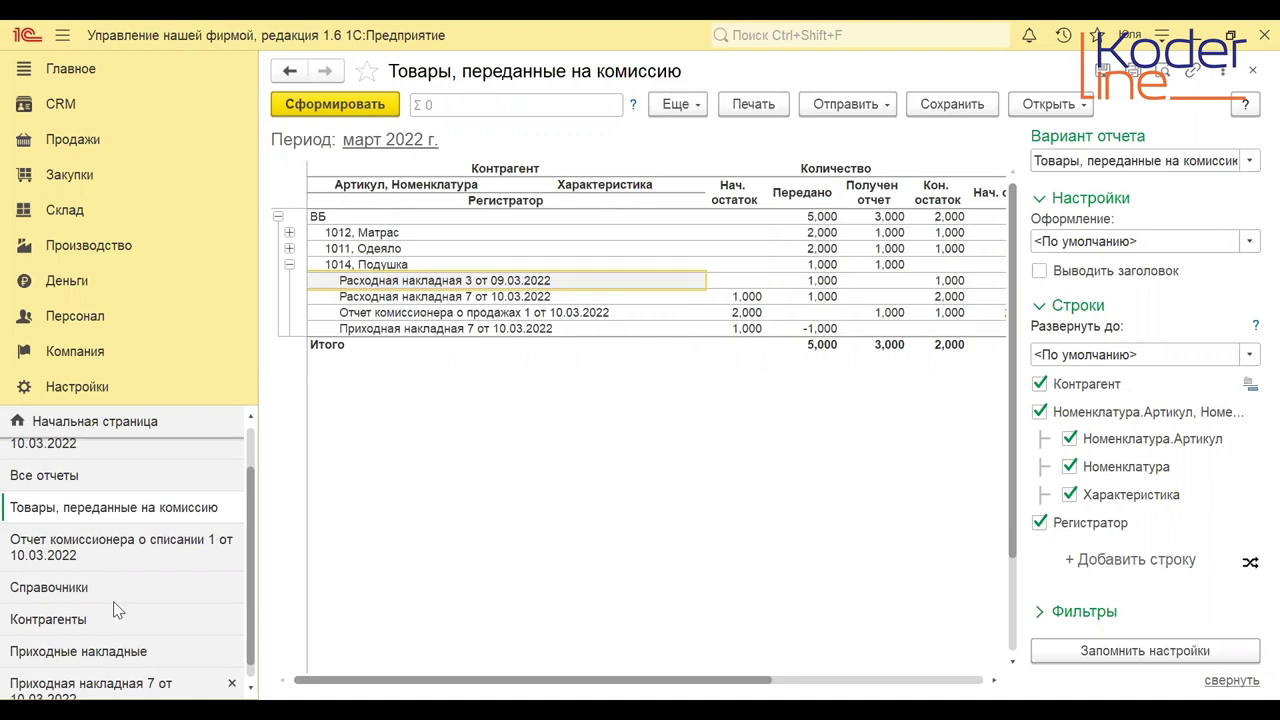
pyautogui.scroll(2, 45, 452)
pyautogui.click(45, 453)
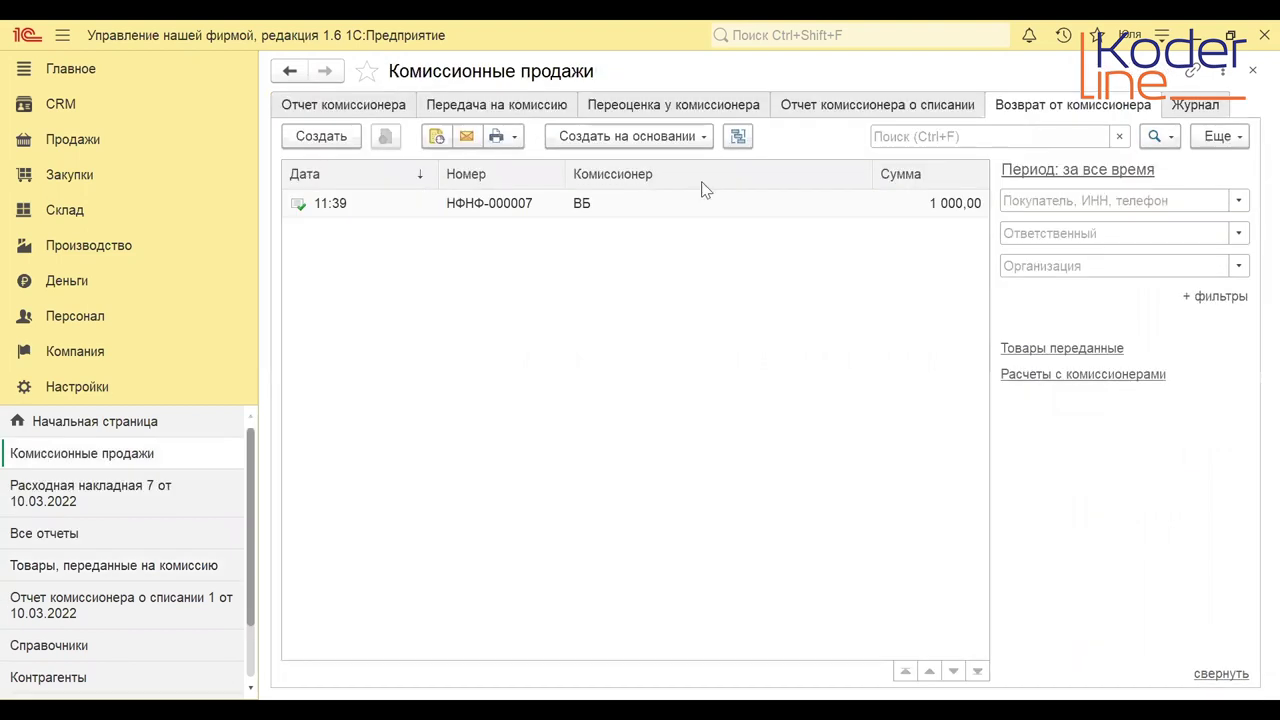
# Create a goods revaluation at the commissioner for ВБ in Комиссионные продажи and add Матрас as its item.
pyautogui.click(707, 112)
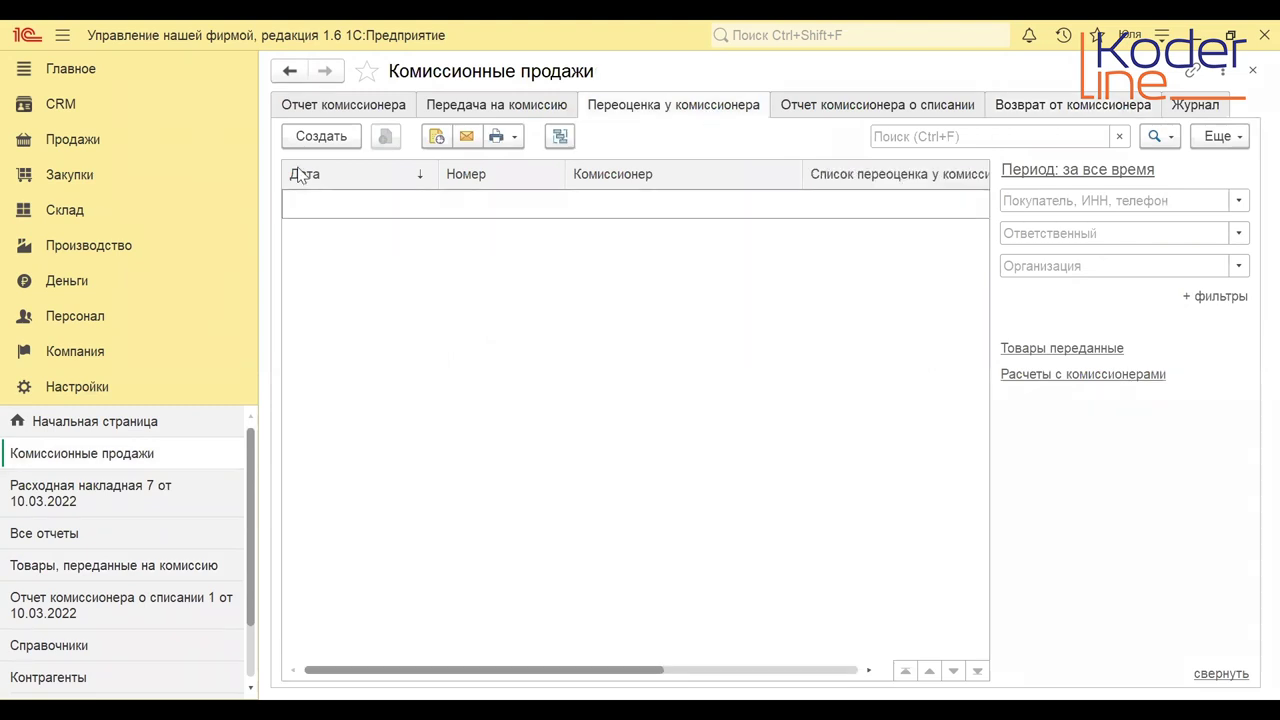
pyautogui.click(314, 142)
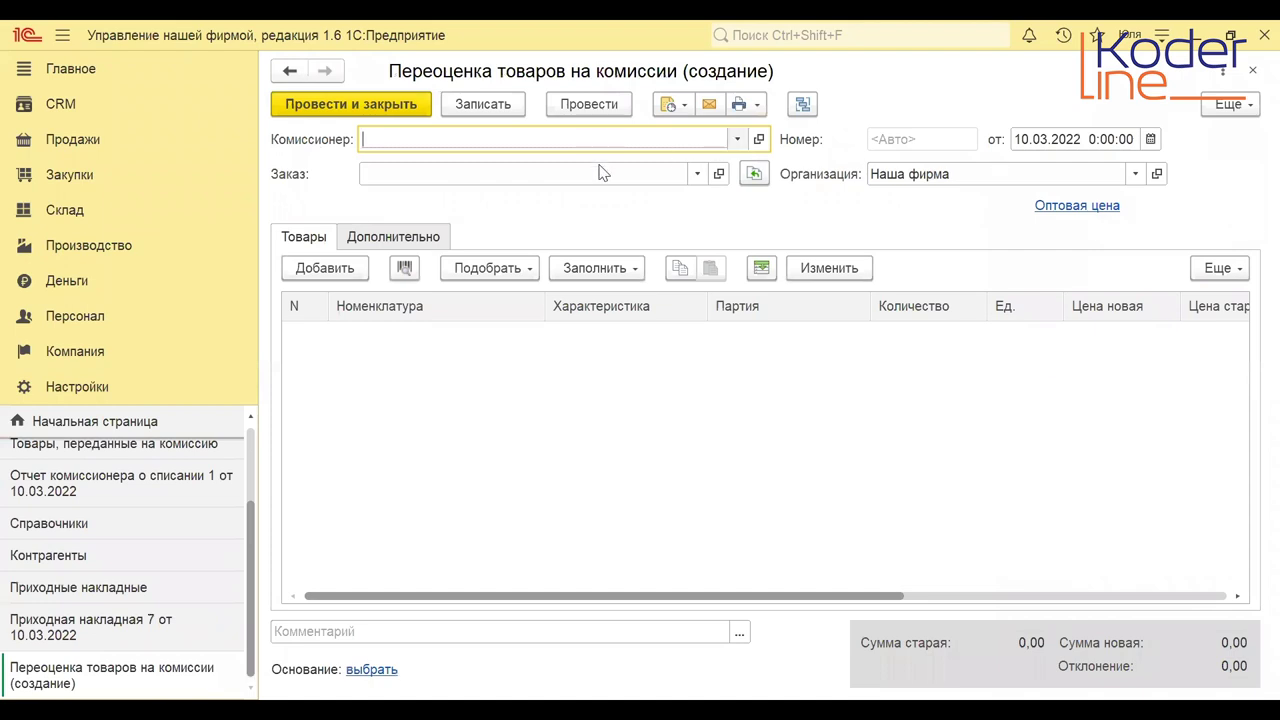
pyautogui.write('ВБ')
pyautogui.click(318, 278)
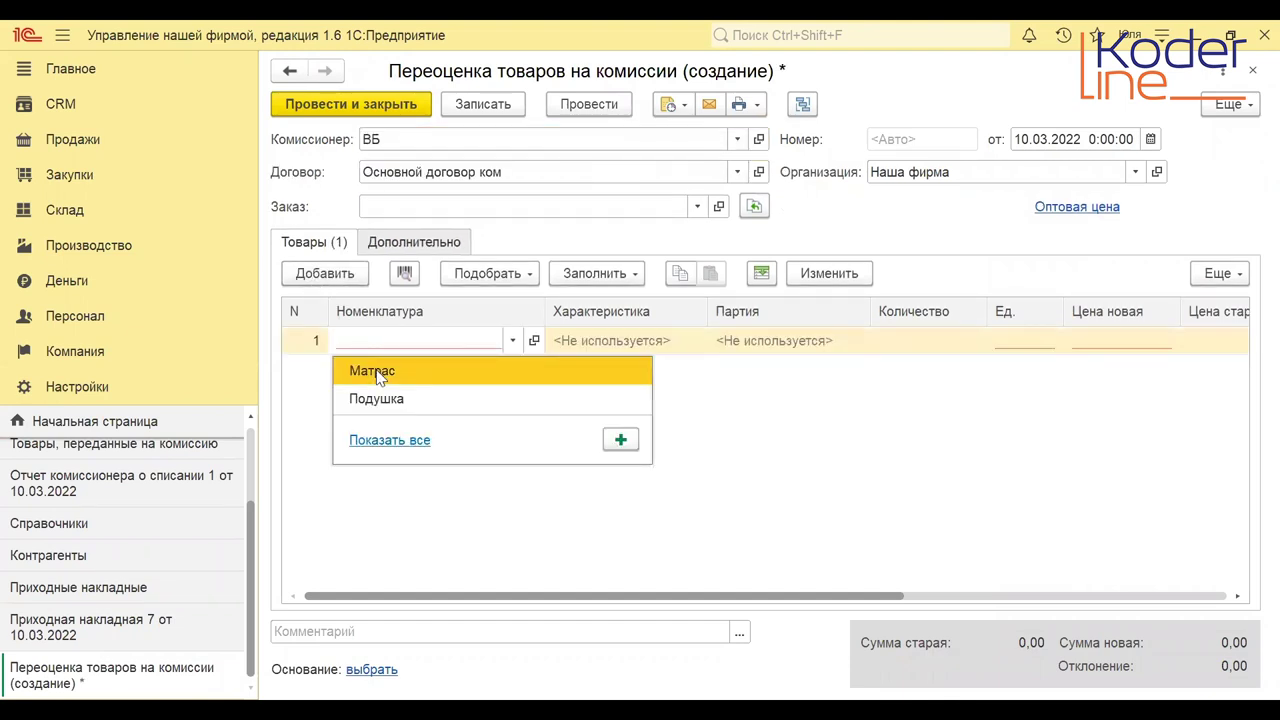
pyautogui.press('Return')
# Set the new price of Матрас to 12 000 and post the revaluation document.
pyautogui.click(1088, 348)
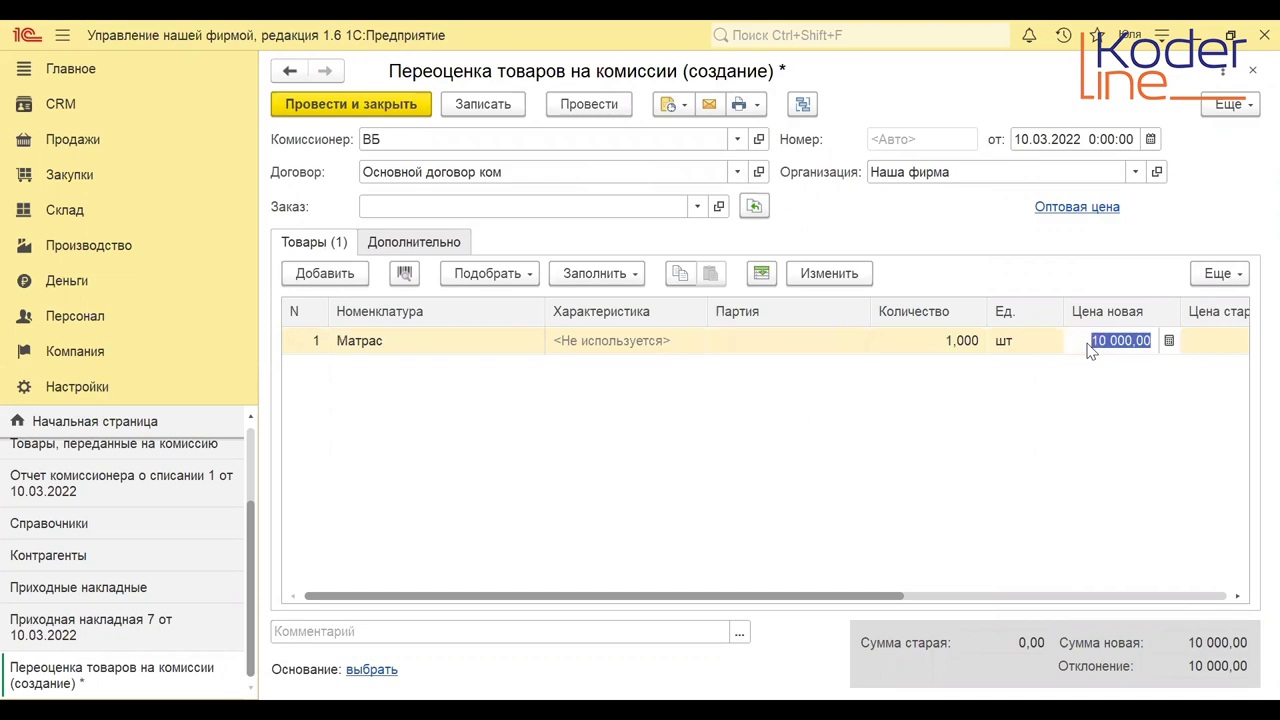
pyautogui.write('12 00')
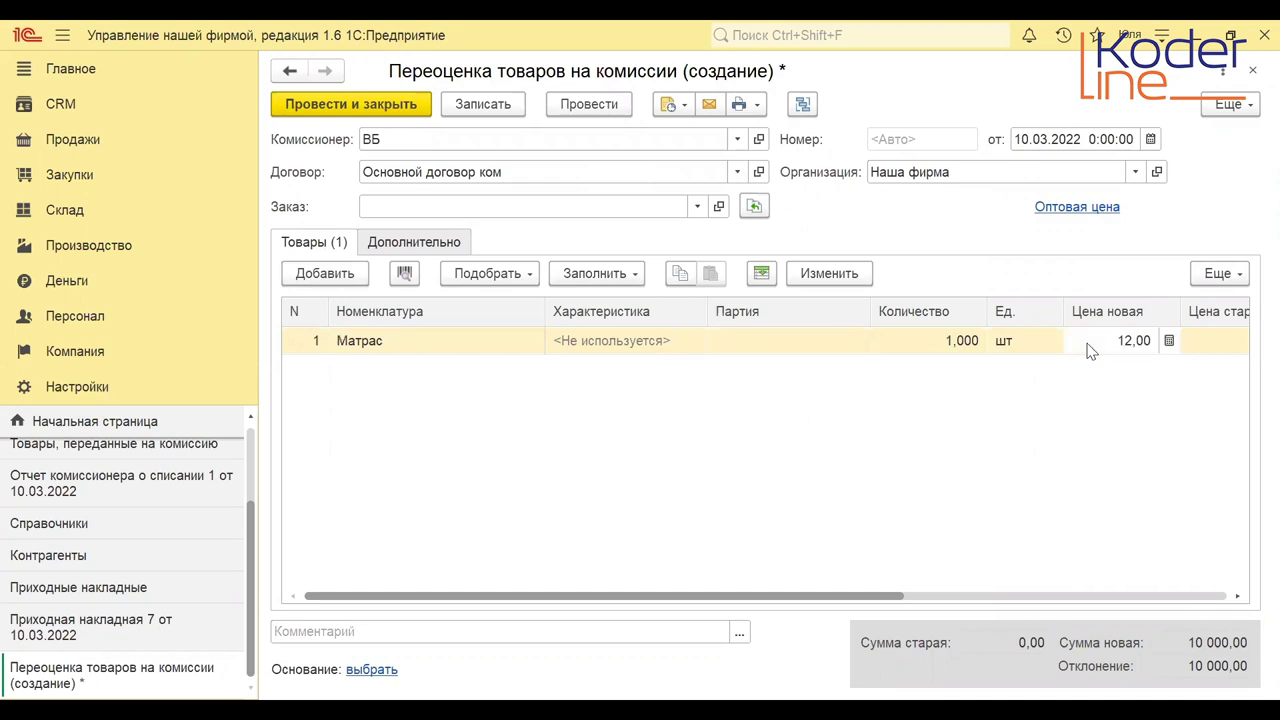
pyautogui.write('0')
pyautogui.press('Tab')
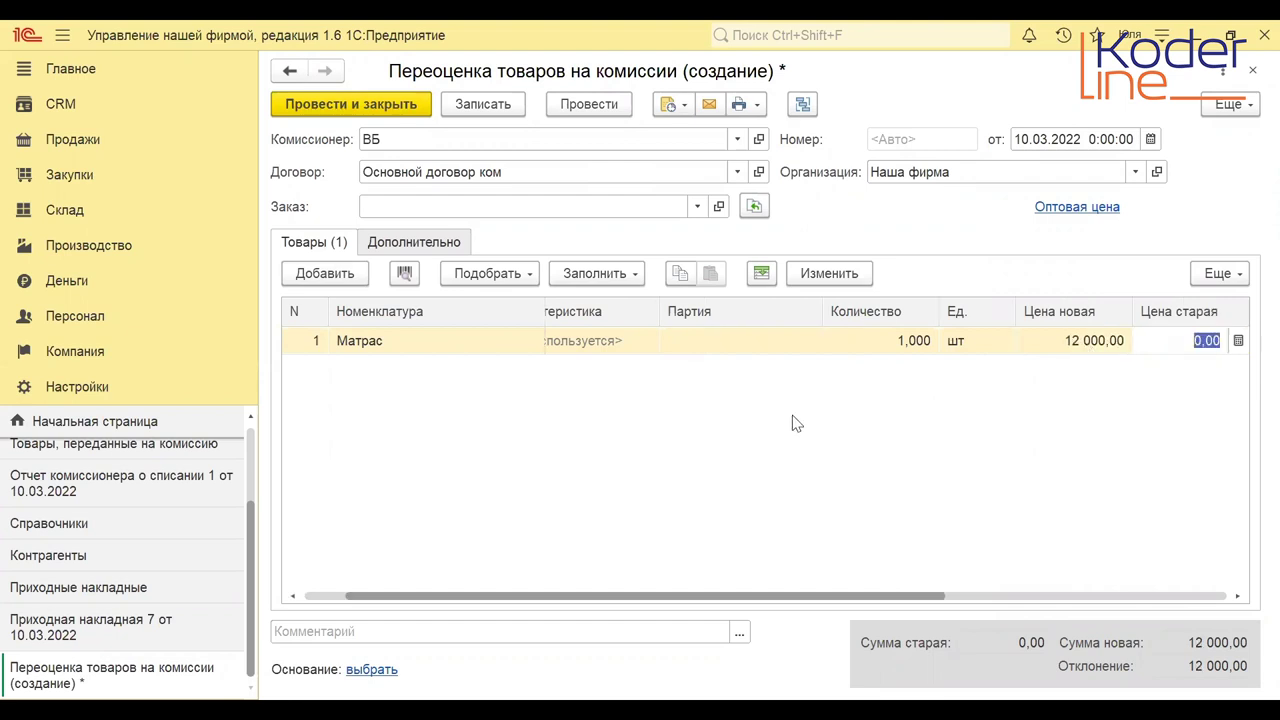
pyautogui.click(757, 437)
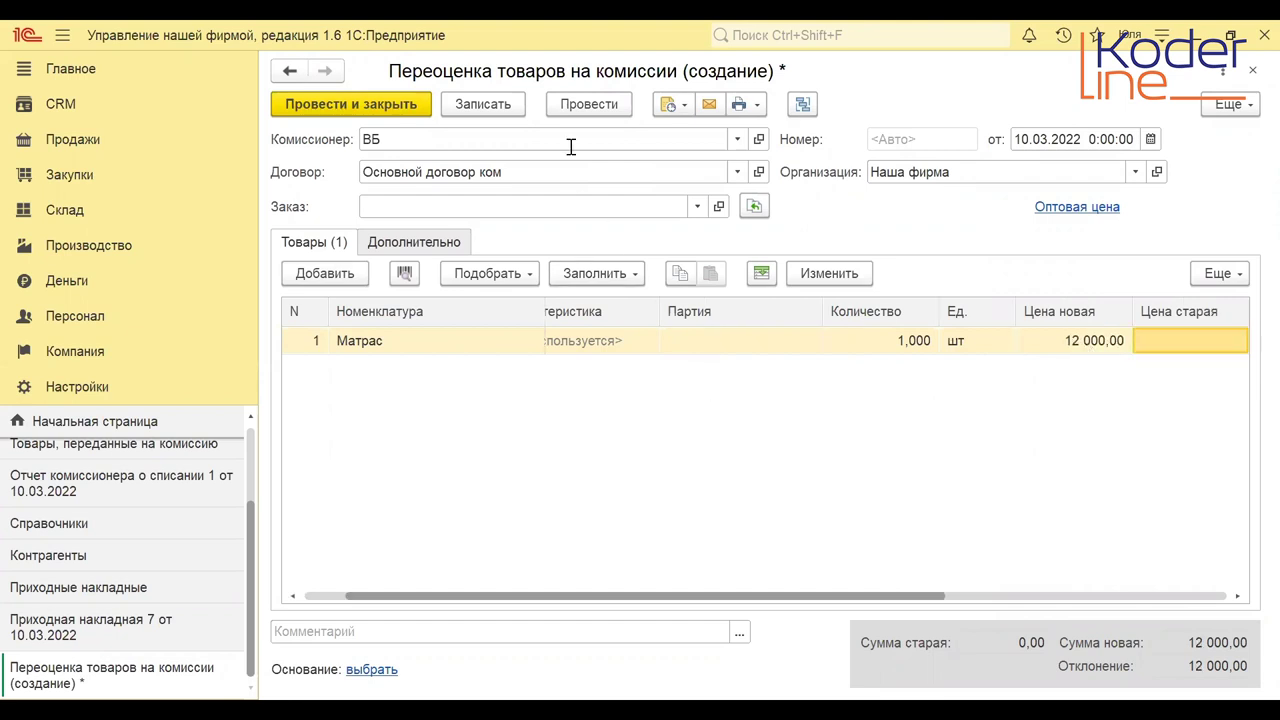
pyautogui.click(580, 108)
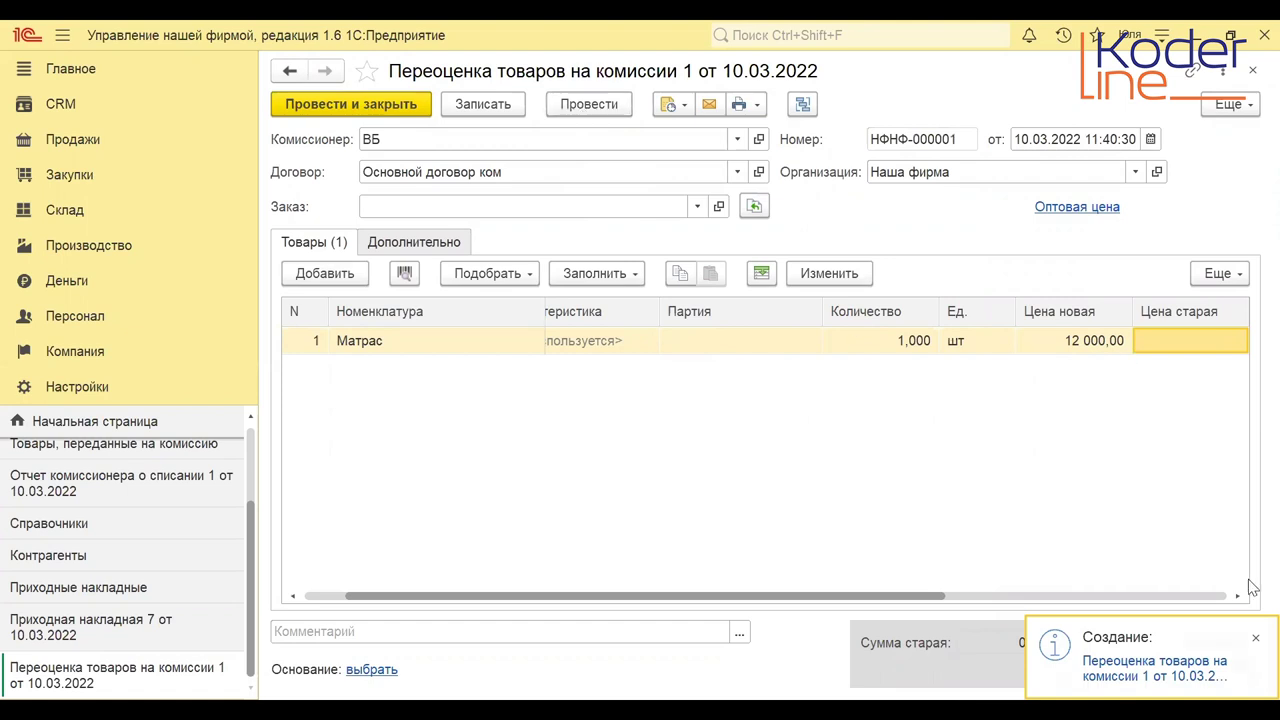
pyautogui.click(1253, 640)
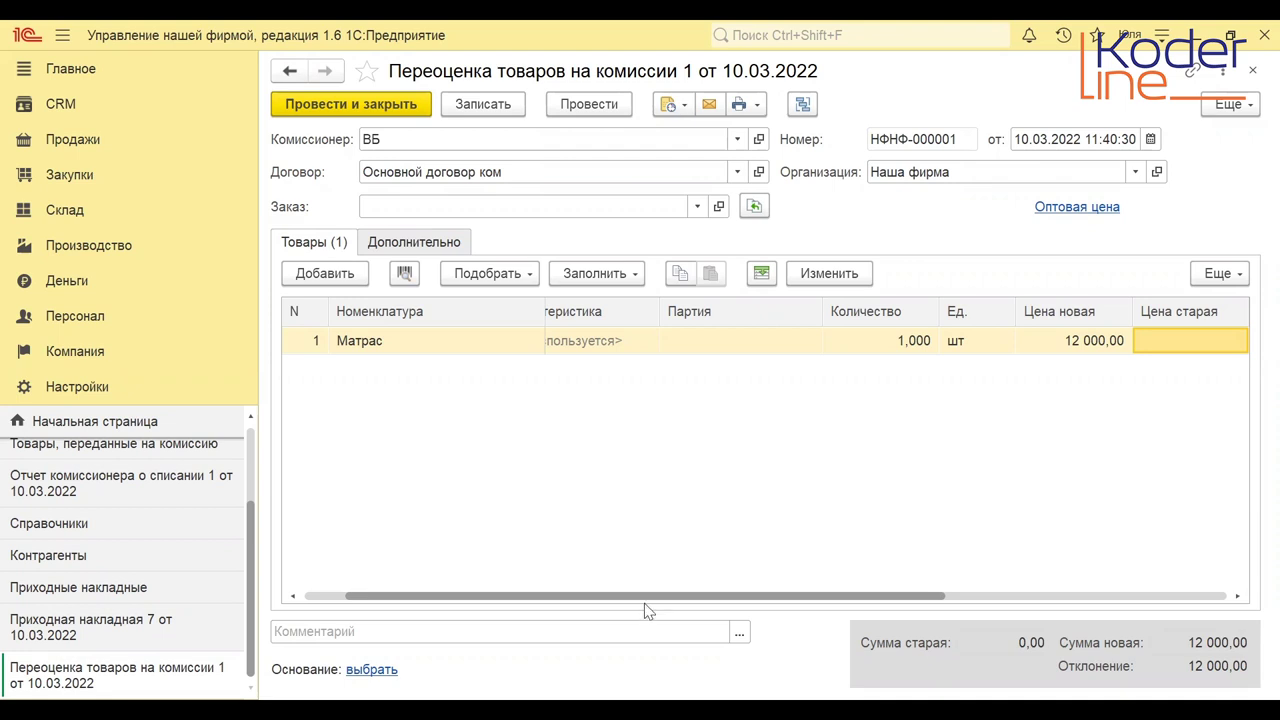
# Open the journal of all commission sales documents, filter it by counterparty Комиссионер №1, and clear the filter.
pyautogui.scroll(3, 93, 560)
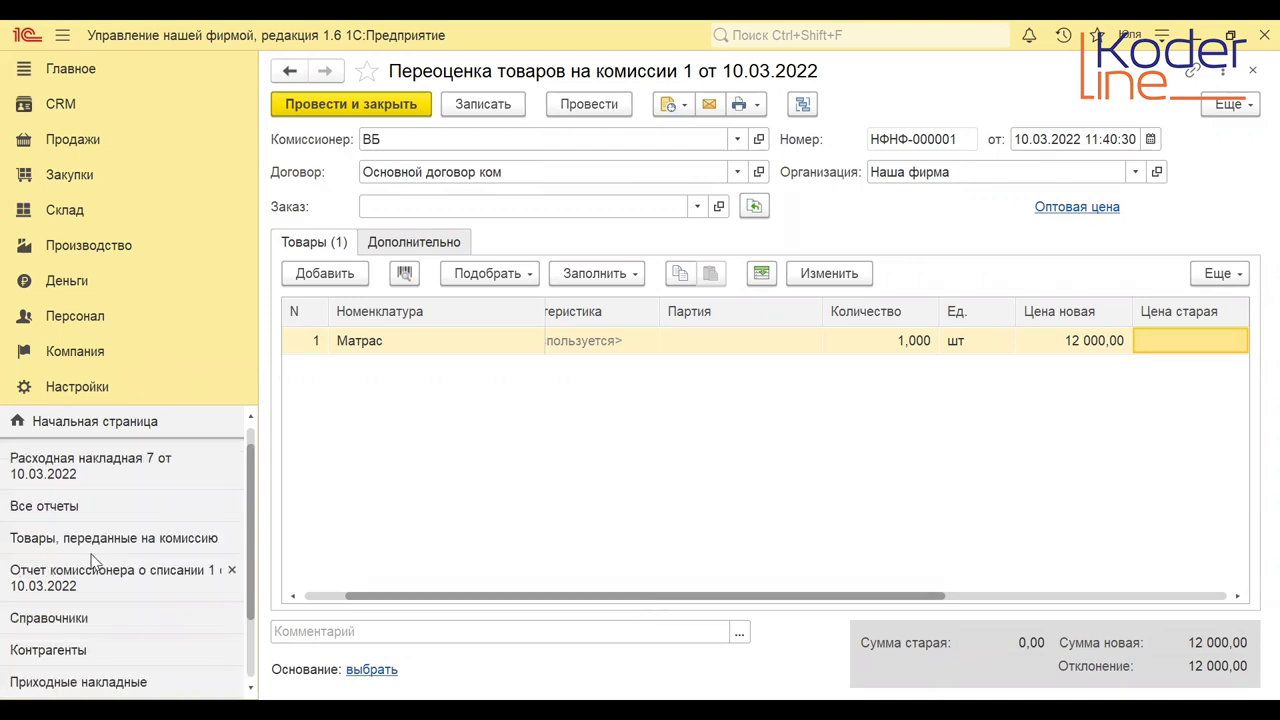
pyautogui.scroll(1, 93, 560)
pyautogui.click(106, 454)
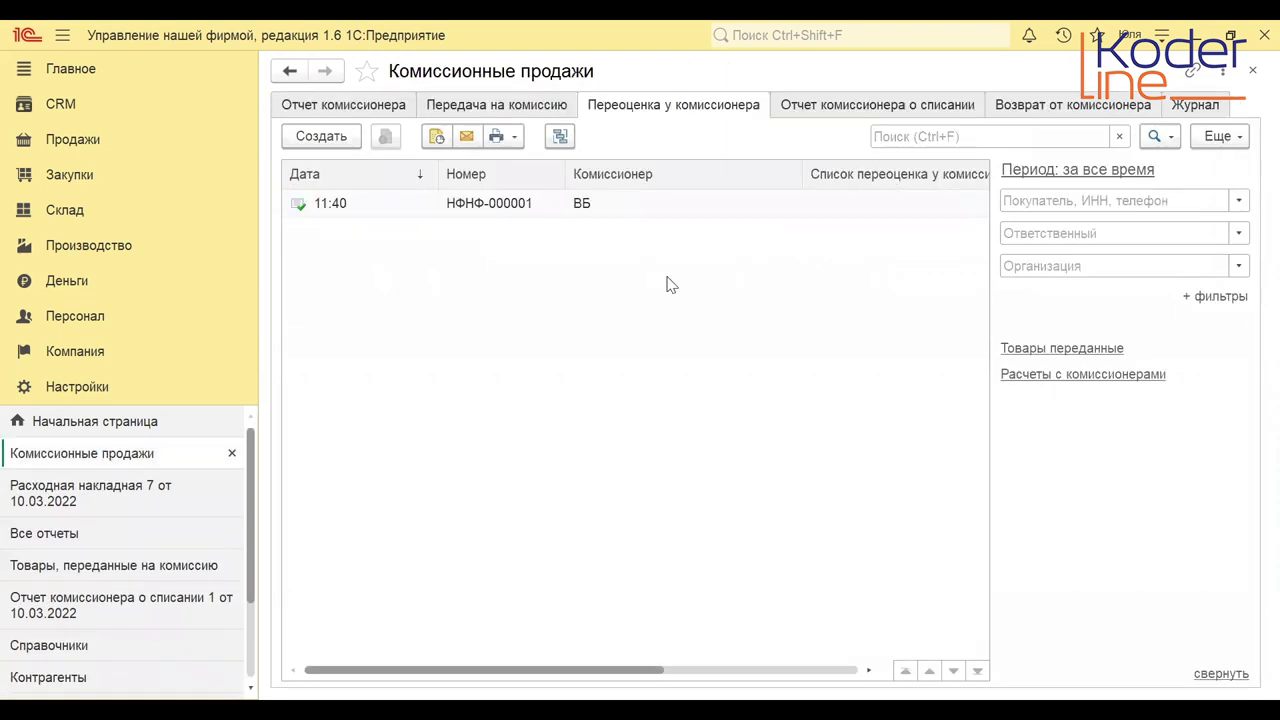
pyautogui.click(1195, 105)
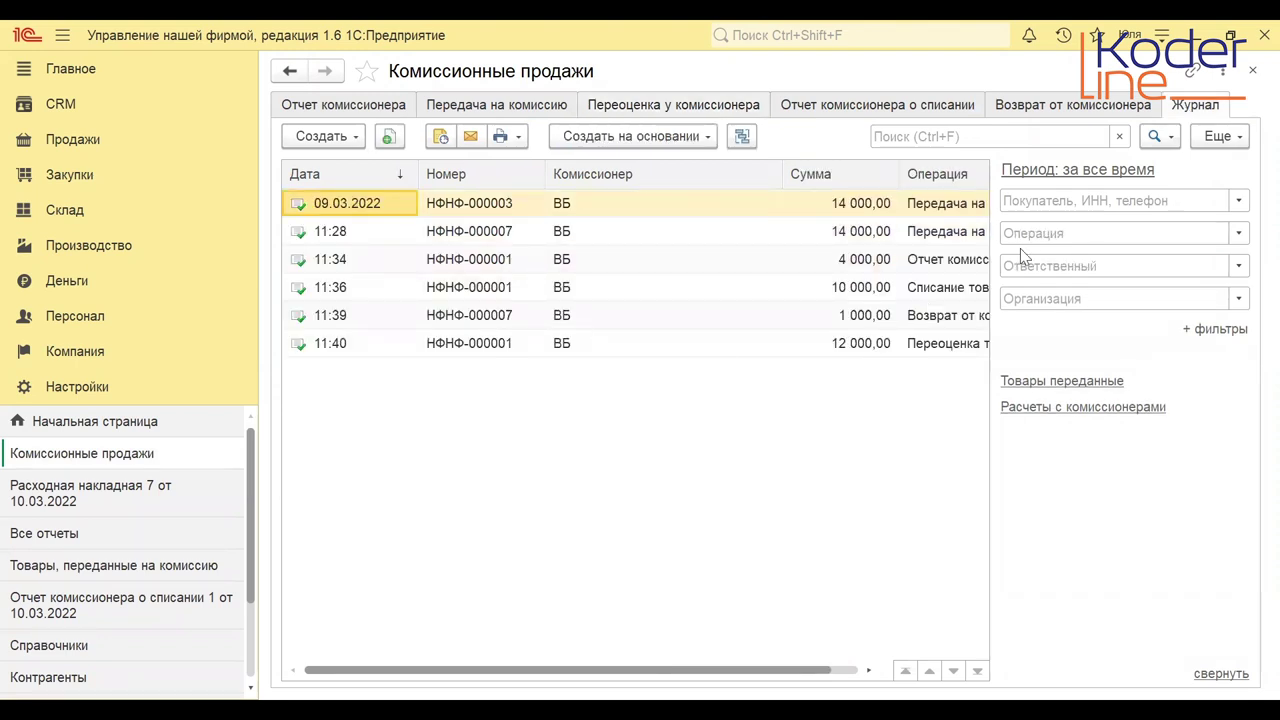
pyautogui.click(1238, 201)
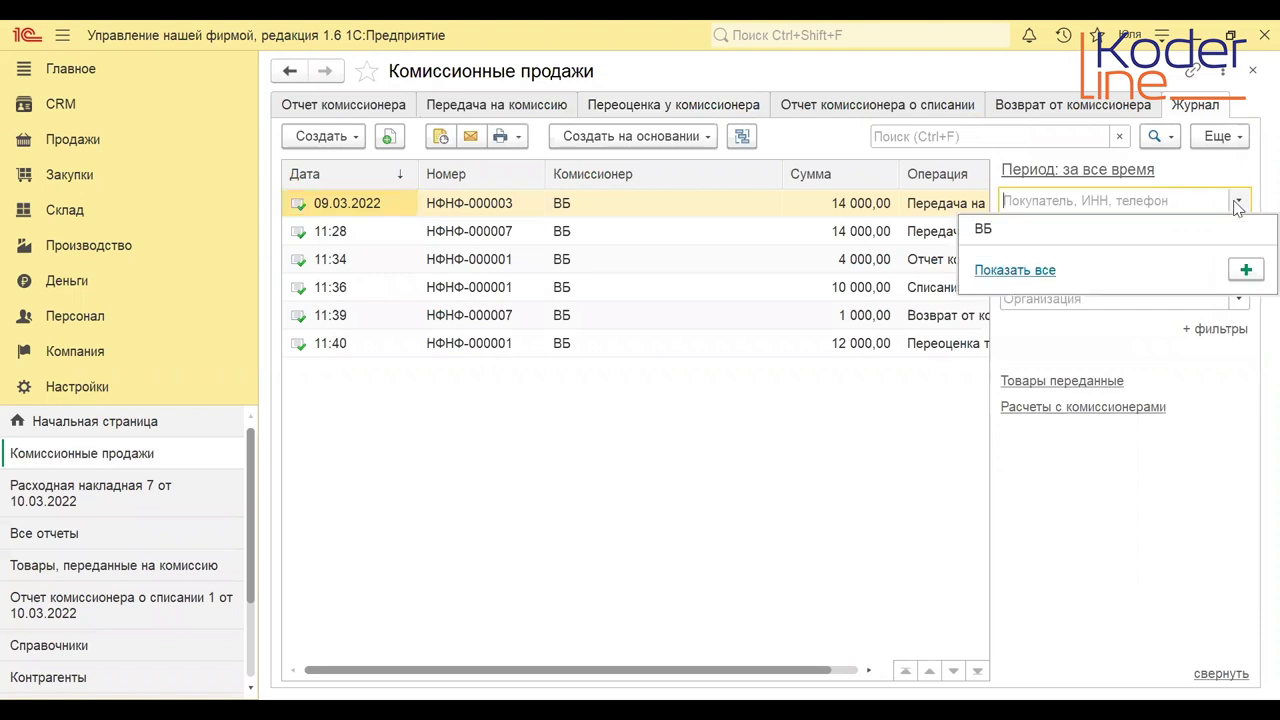
pyautogui.click(1040, 283)
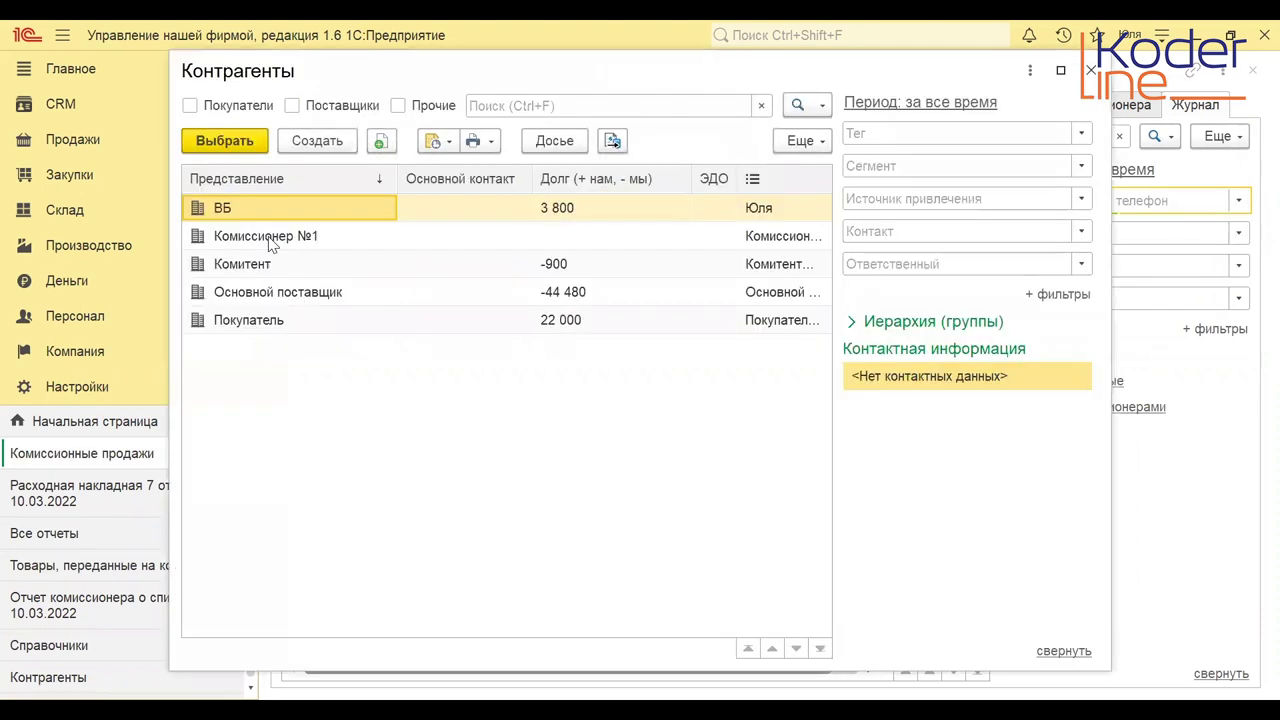
pyautogui.doubleClick(270, 240)
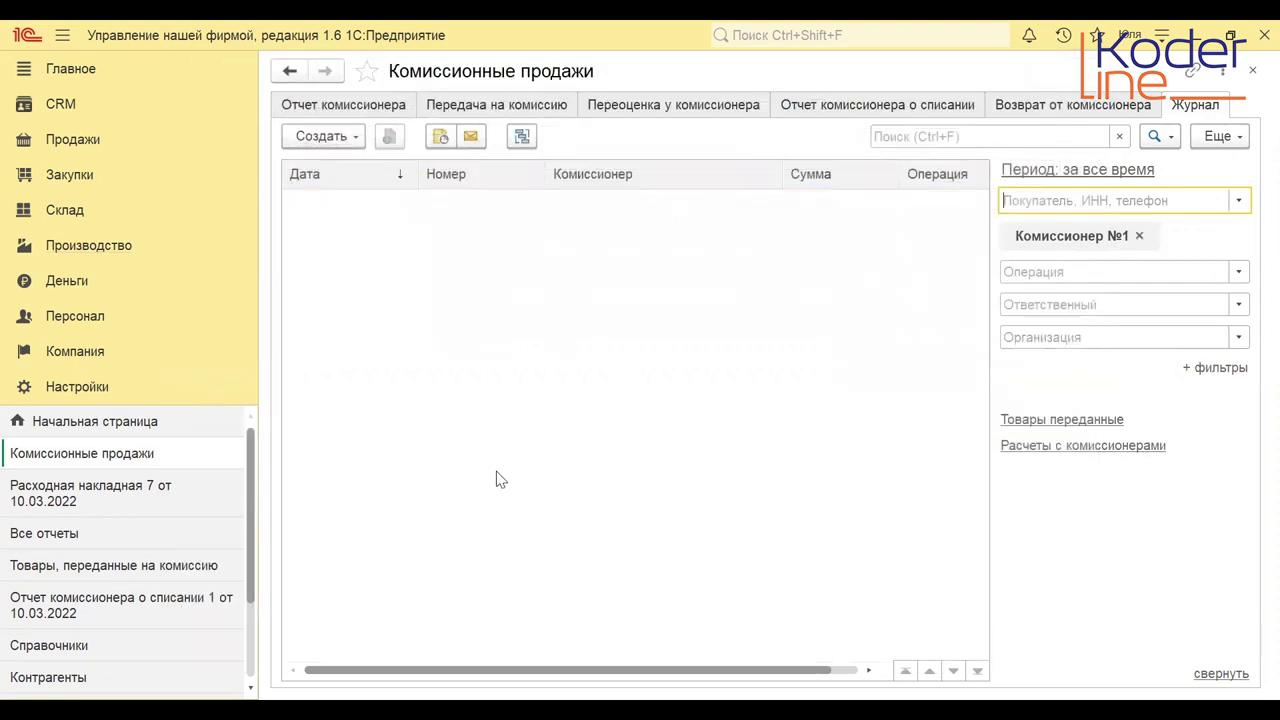
pyautogui.click(1139, 234)
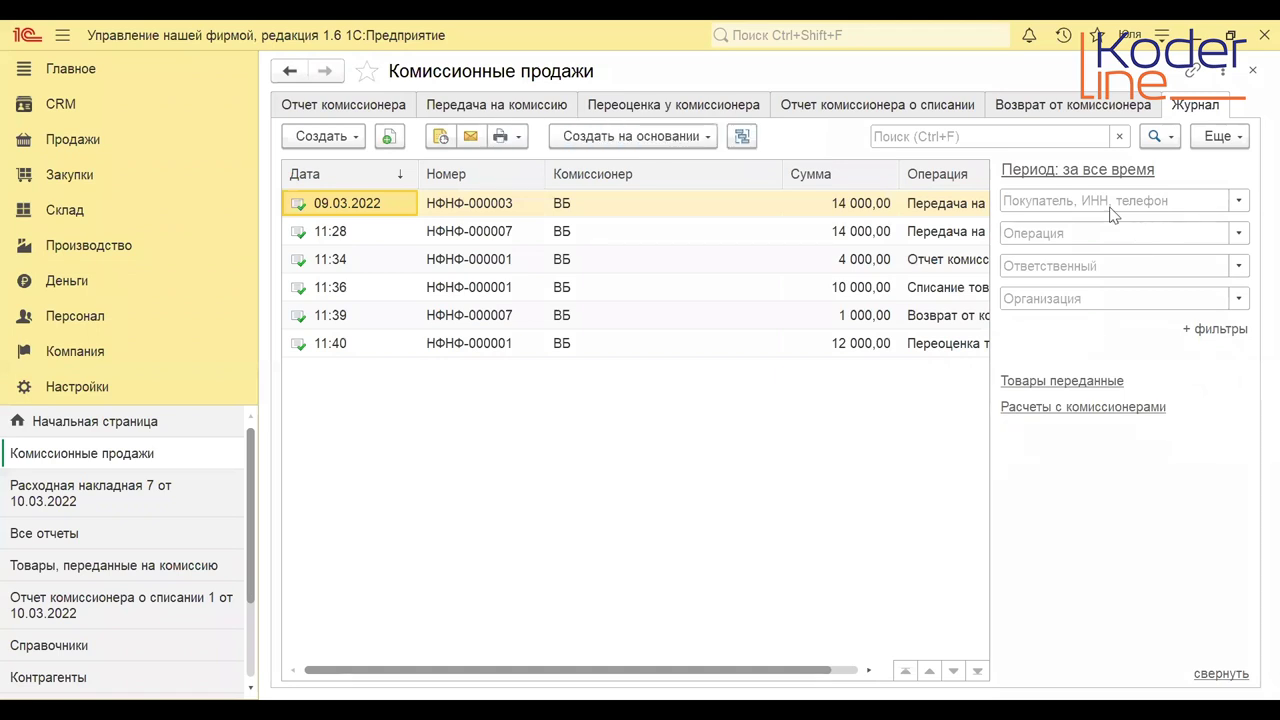
# Filter the commission journal by ВБ to view its documents, and remove that filter.
pyautogui.click(1107, 201)
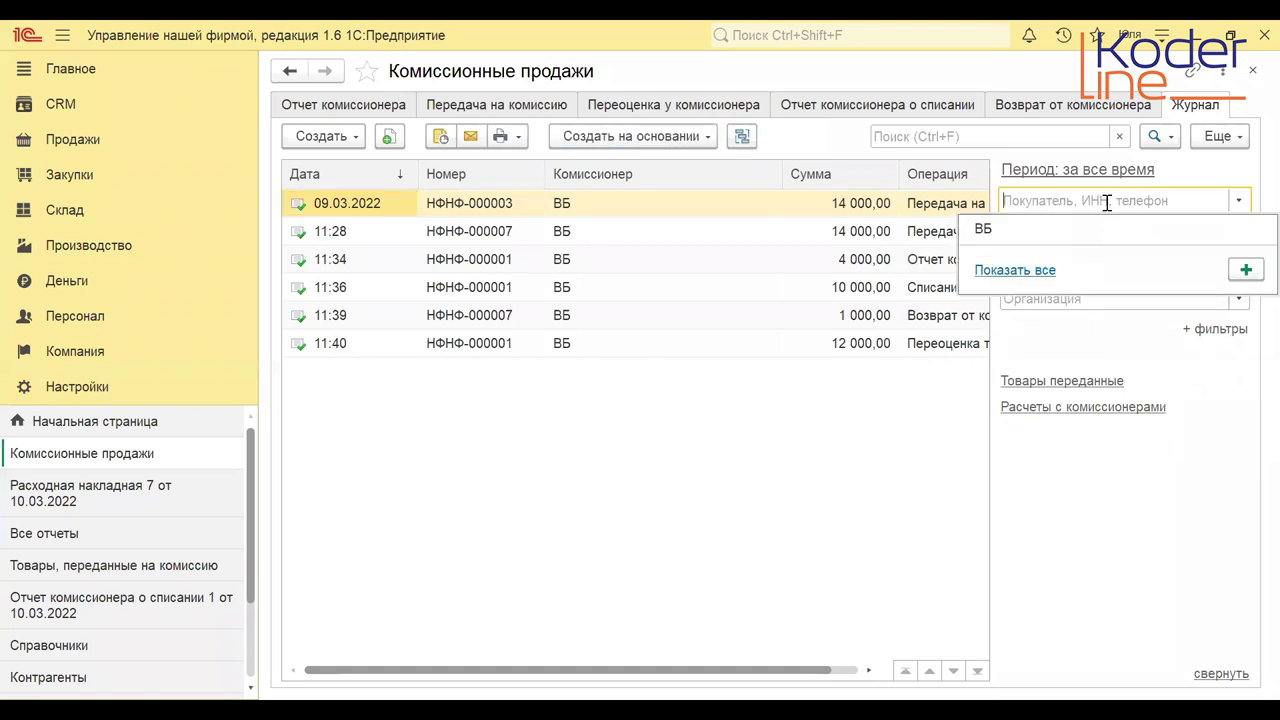
pyautogui.click(1022, 232)
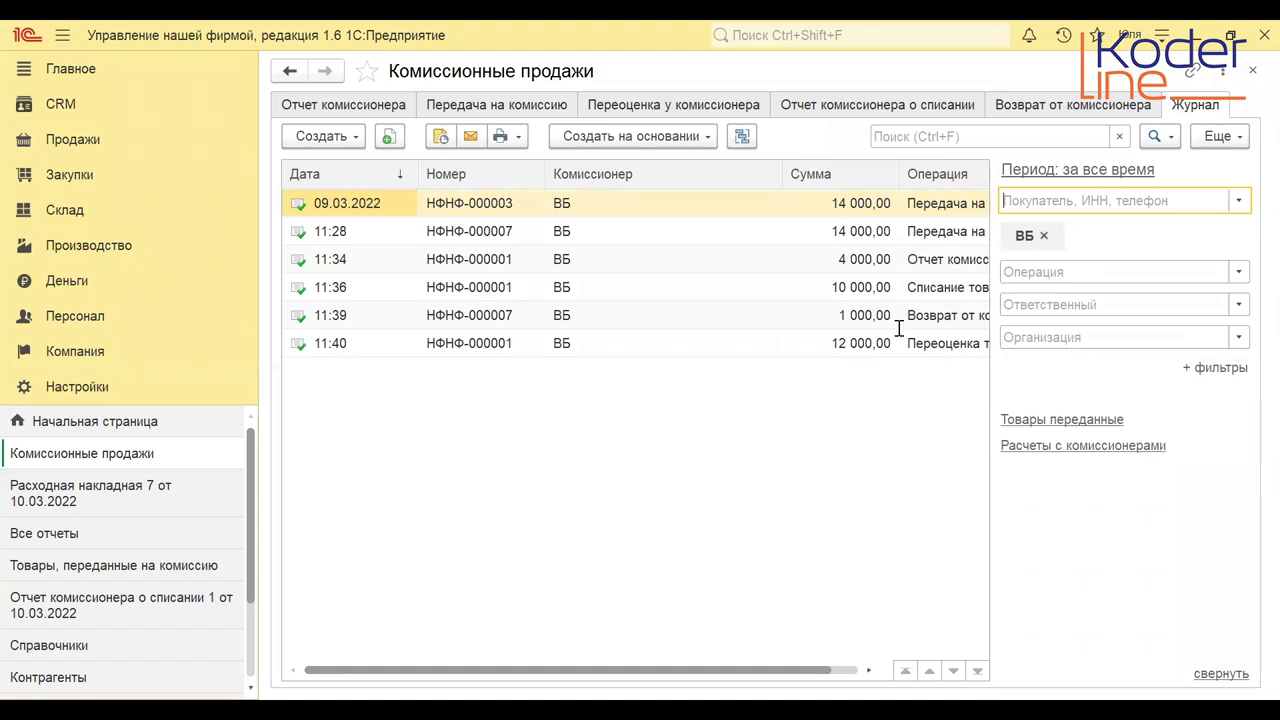
pyautogui.click(1043, 237)
pyautogui.click(1043, 237)
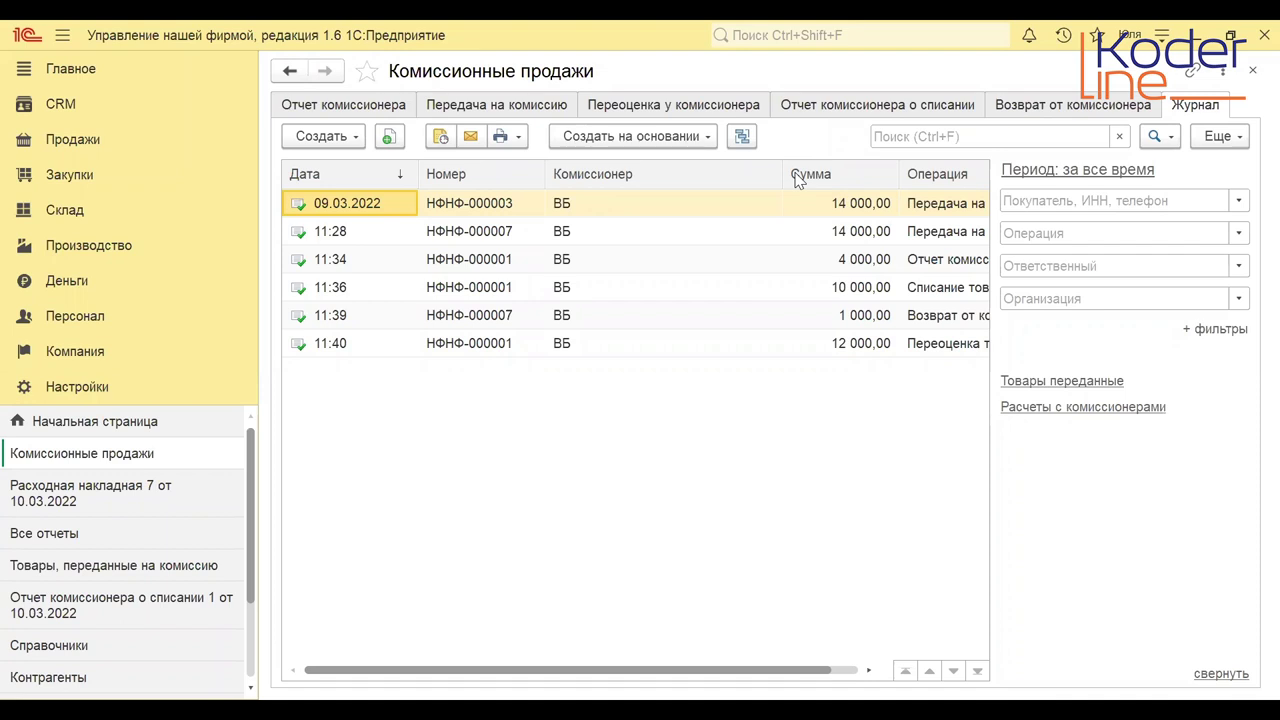
# Reopen ВБ's revaluation document from the revaluation list and select the quantity of Матрас.
pyautogui.click(670, 110)
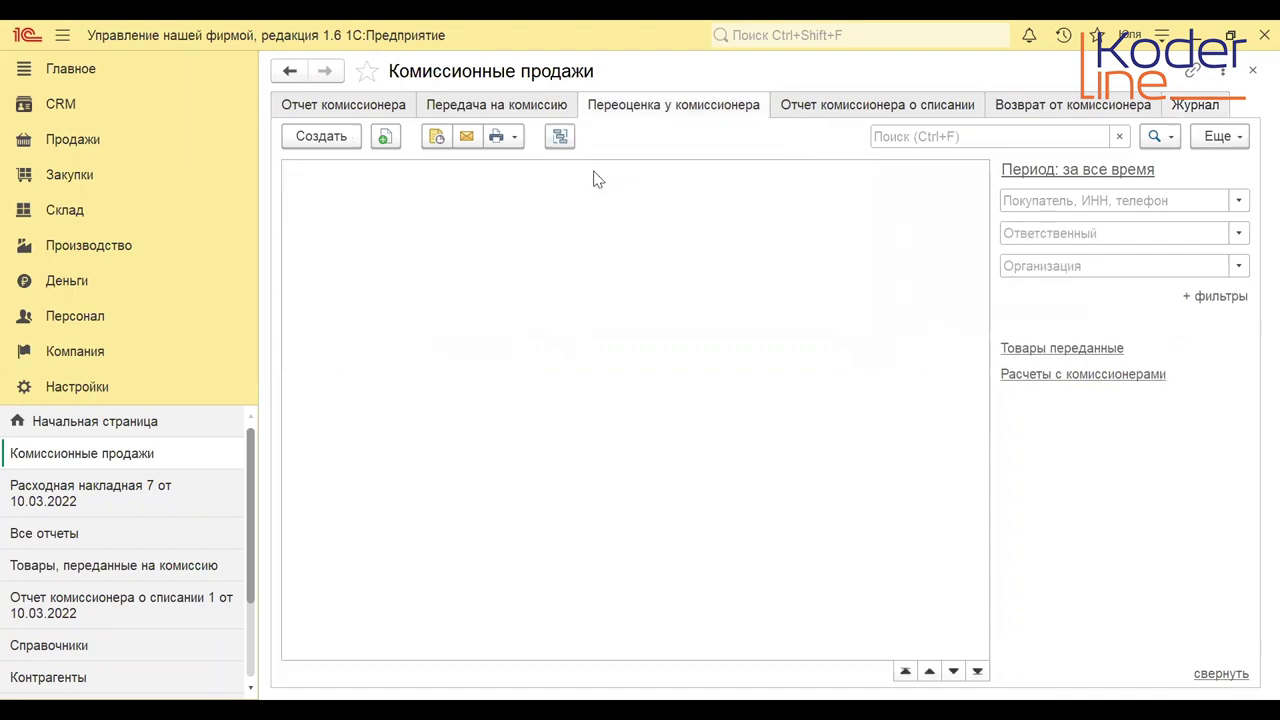
pyautogui.doubleClick(595, 205)
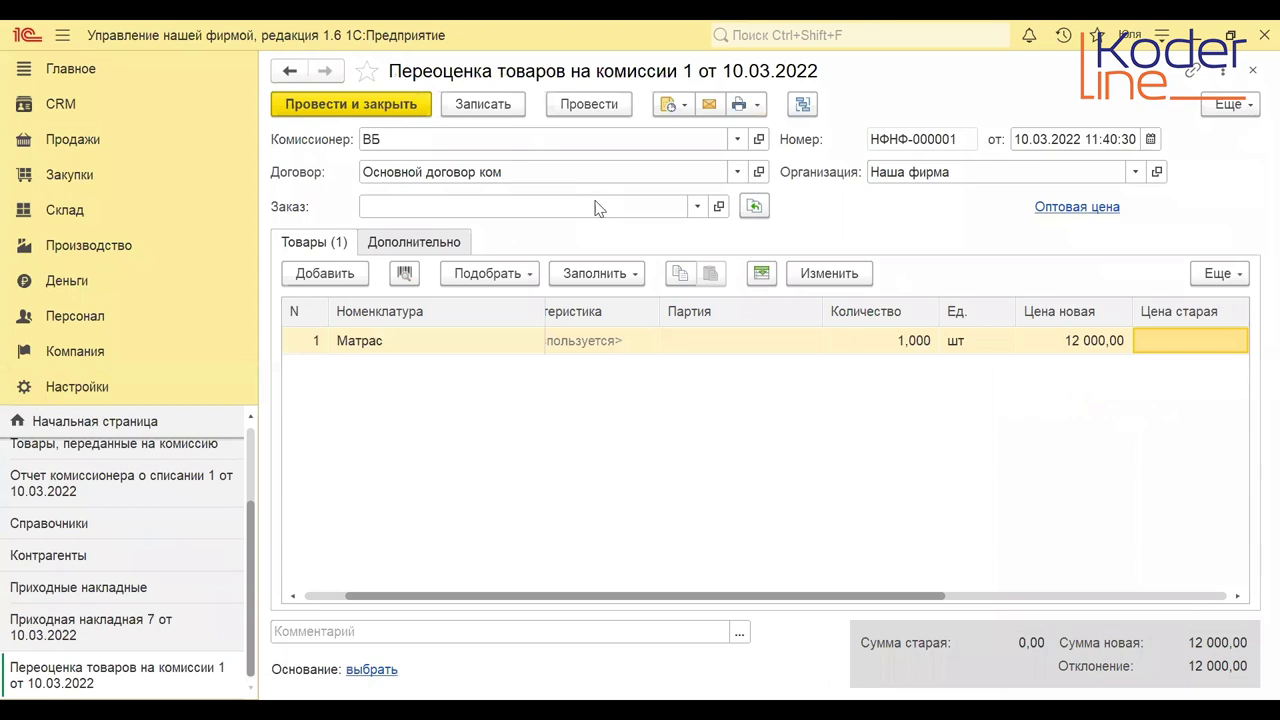
pyautogui.click(903, 352)
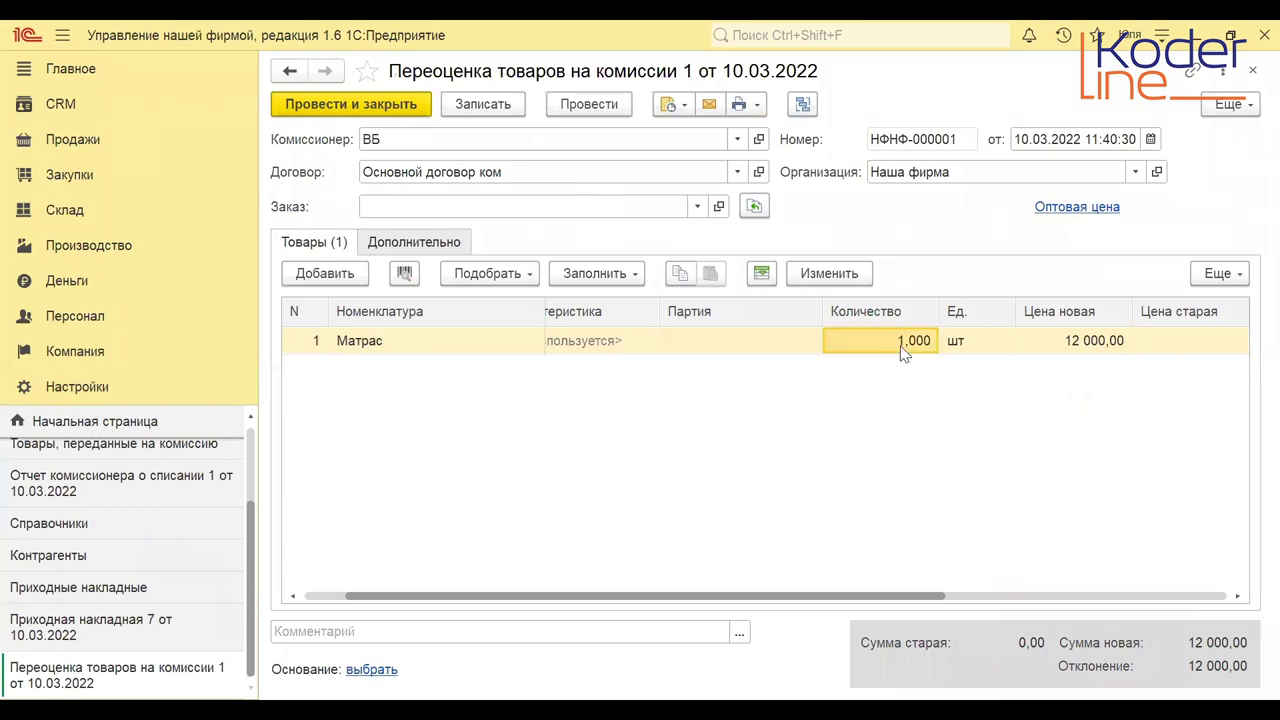